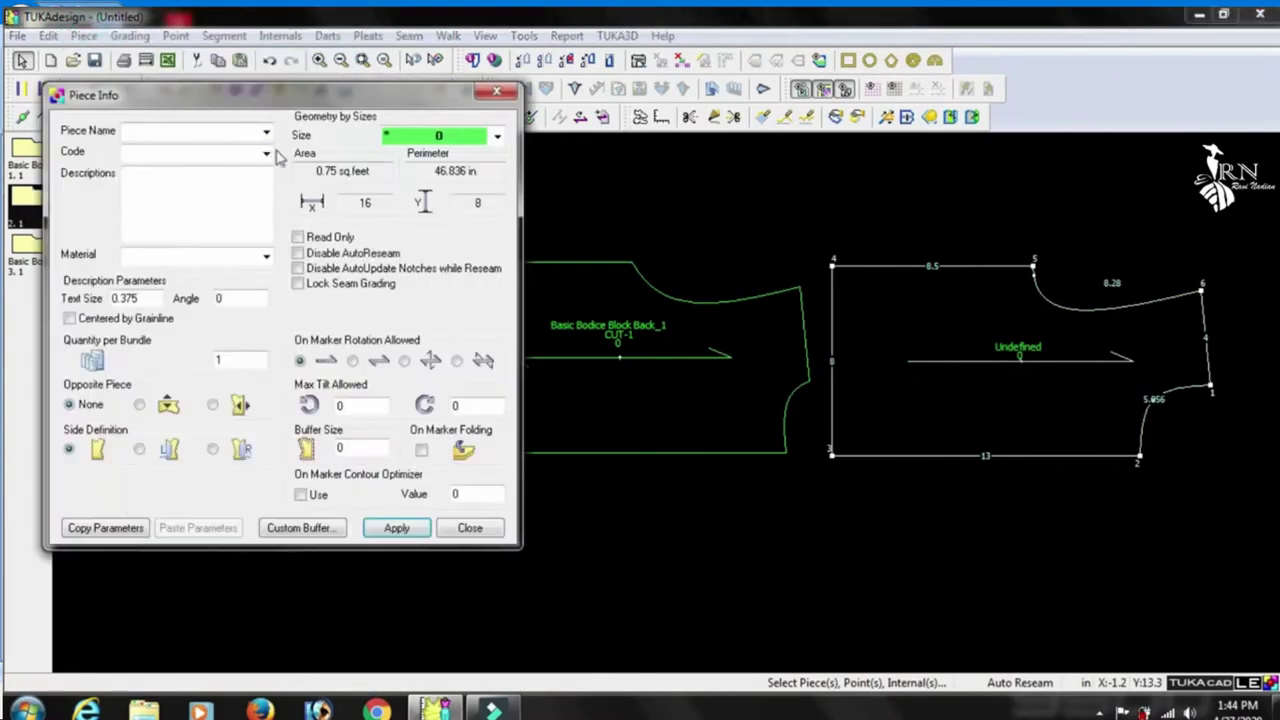
Set the front piece's name to Basic Bodice Block Front and its code to CUT-2
{"action": "key", "text": "End"}
{"action": "key", "text": "BackSpace"}
{"action": "key", "text": "BackSpace"}
{"action": "key", "text": "BackSpace"}
{"action": "key", "text": "BackSpace"}
{"action": "key", "text": "BackSpace"}
{"action": "key", "text": "BackSpace"}
{"action": "key", "text": "BackSpace"}
{"action": "type", "text": "Front"}
{"action": "key", "text": "Tab"}
Allow two-way marker rotation for the front piece and apply the piece information
{"action": "left_click", "coordinate": [352, 360]}
{"action": "left_click", "coordinate": [69, 318]}
{"action": "left_click", "coordinate": [396, 527]}
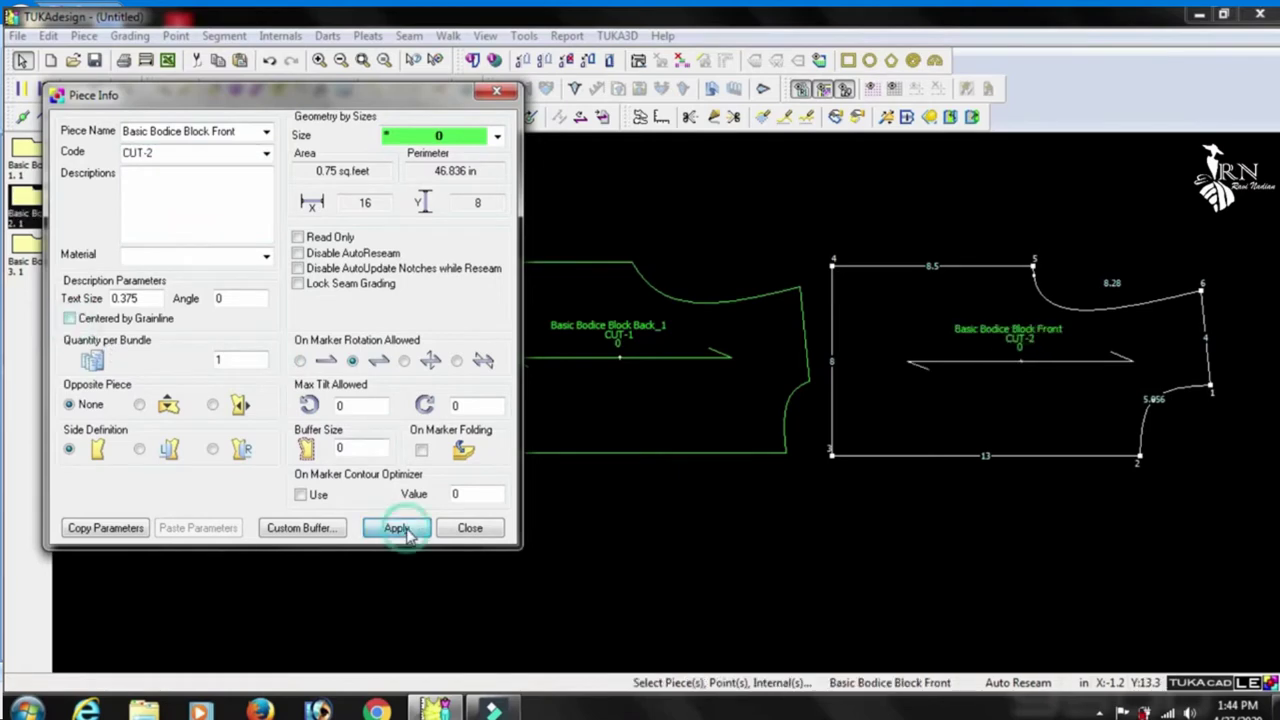
{"action": "left_click", "coordinate": [470, 527]}
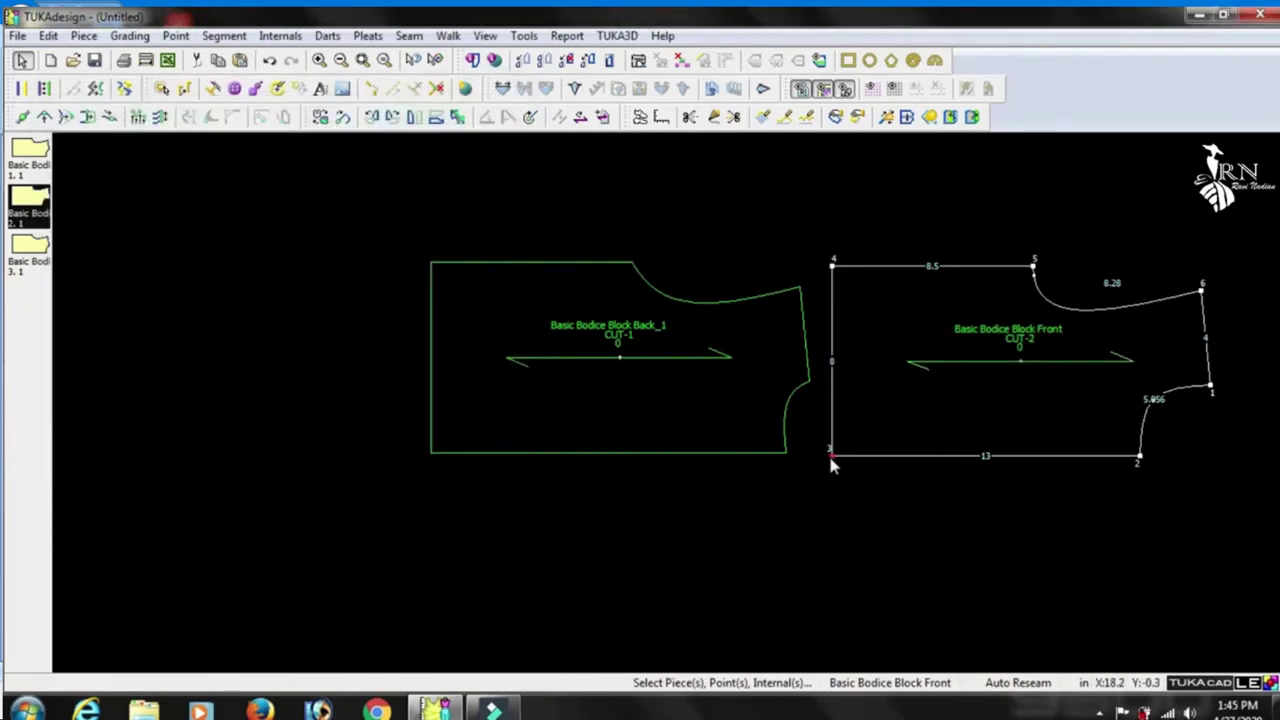
Mirror the Basic Bodice Block Back piece across its straight 15-inch centre edge
{"action": "scroll", "coordinate": [600, 370], "scroll_direction": "up", "scroll_amount": 1}
{"action": "left_click", "coordinate": [198, 398]}
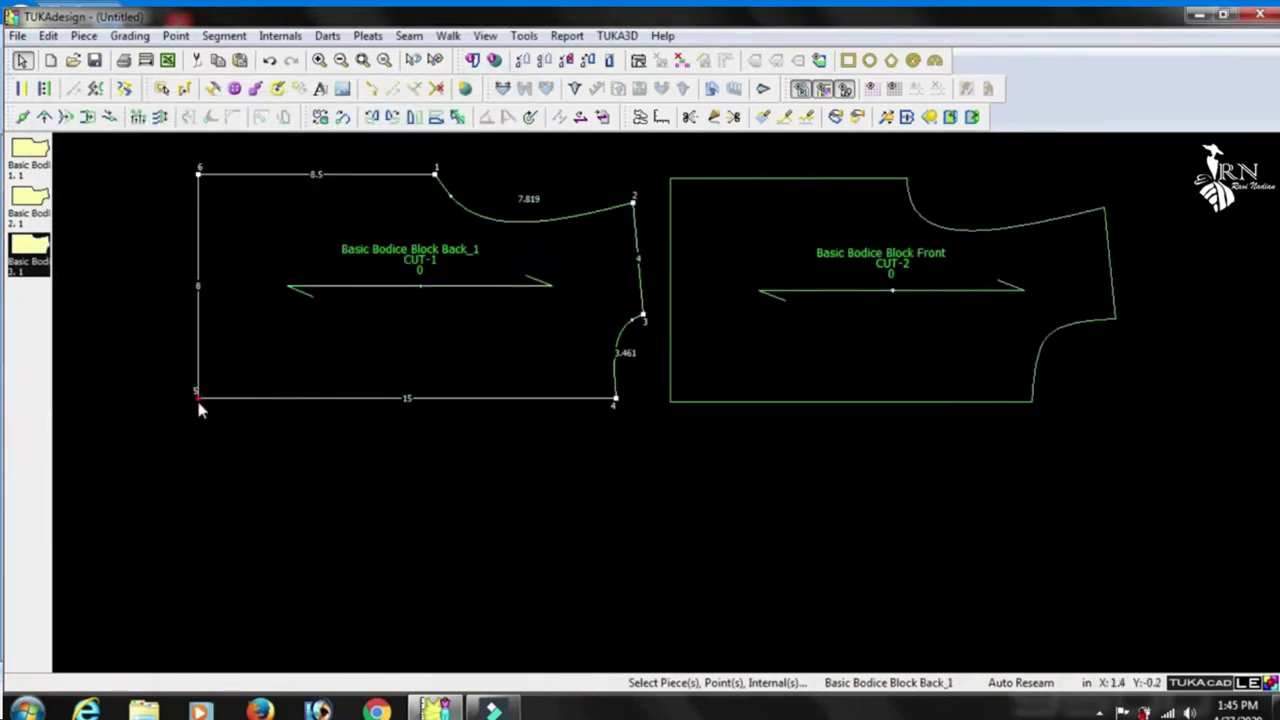
{"action": "left_click", "coordinate": [582, 410]}
{"action": "left_click", "coordinate": [805, 86]}
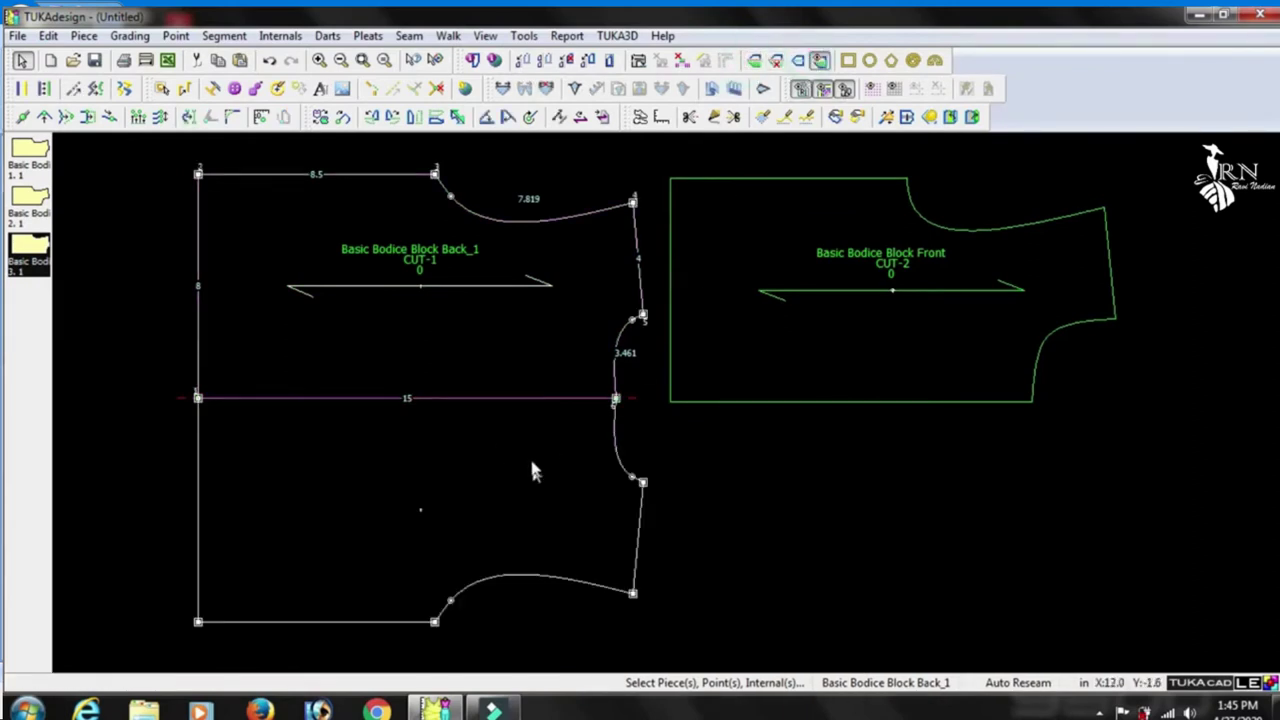
Mirror the Basic Bodice Block Front piece across its straight 13-inch centre edge
{"action": "left_click", "coordinate": [700, 402]}
{"action": "left_click", "coordinate": [1028, 405]}
{"action": "left_click", "coordinate": [822, 88]}
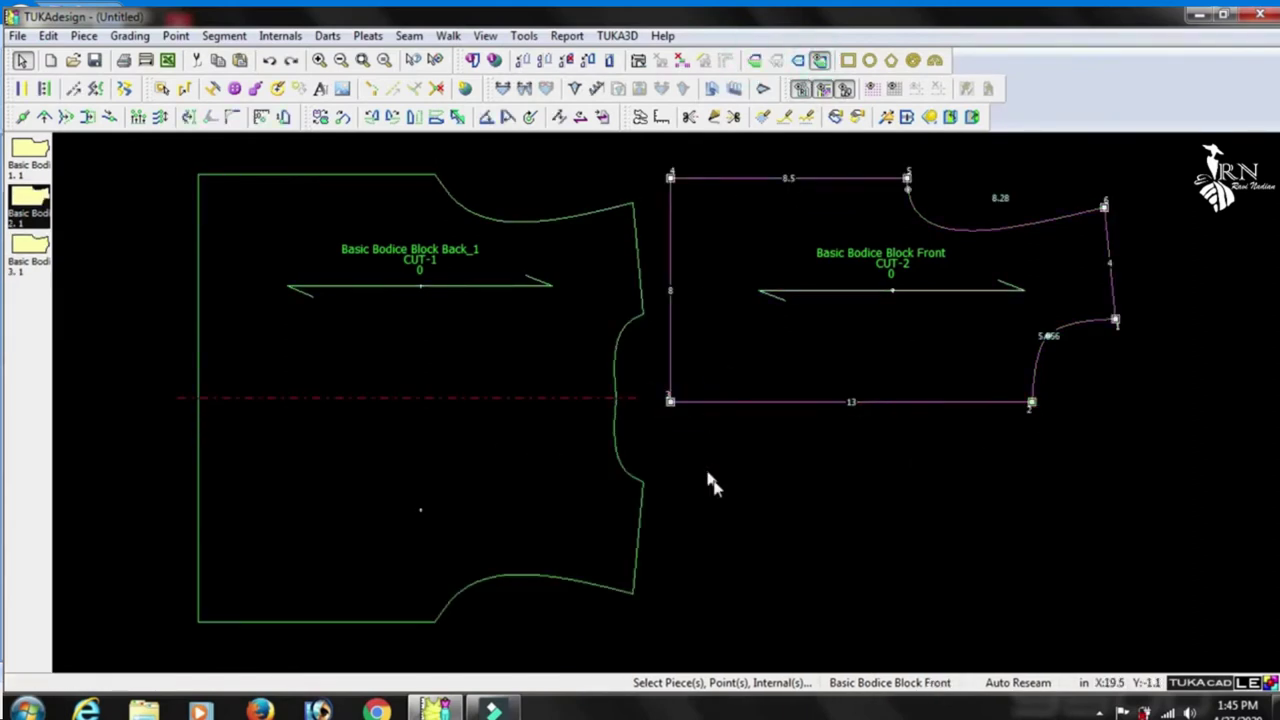
{"action": "left_click", "coordinate": [670, 402]}
{"action": "left_click", "coordinate": [1031, 403]}
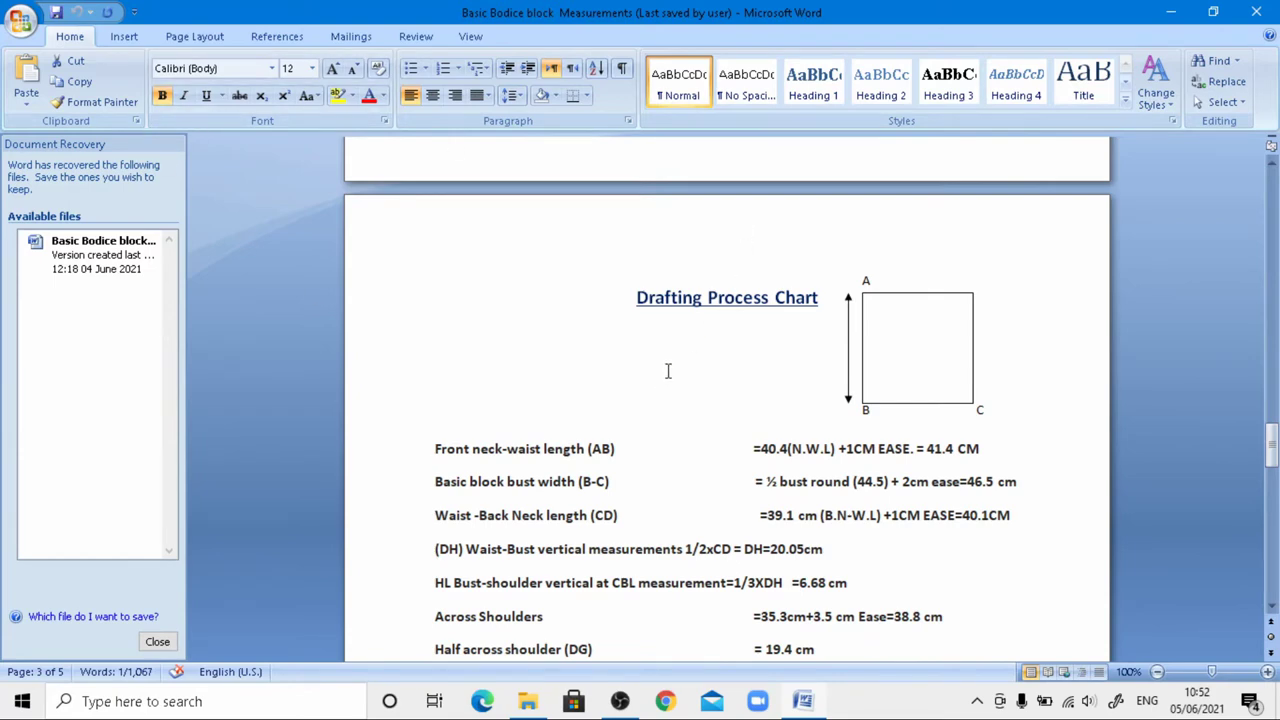
Review the bodice measurements in the Word document's Drafting Process Chart and minimize the document
{"action": "scroll", "coordinate": [668, 371], "scroll_direction": "down", "scroll_amount": 5}
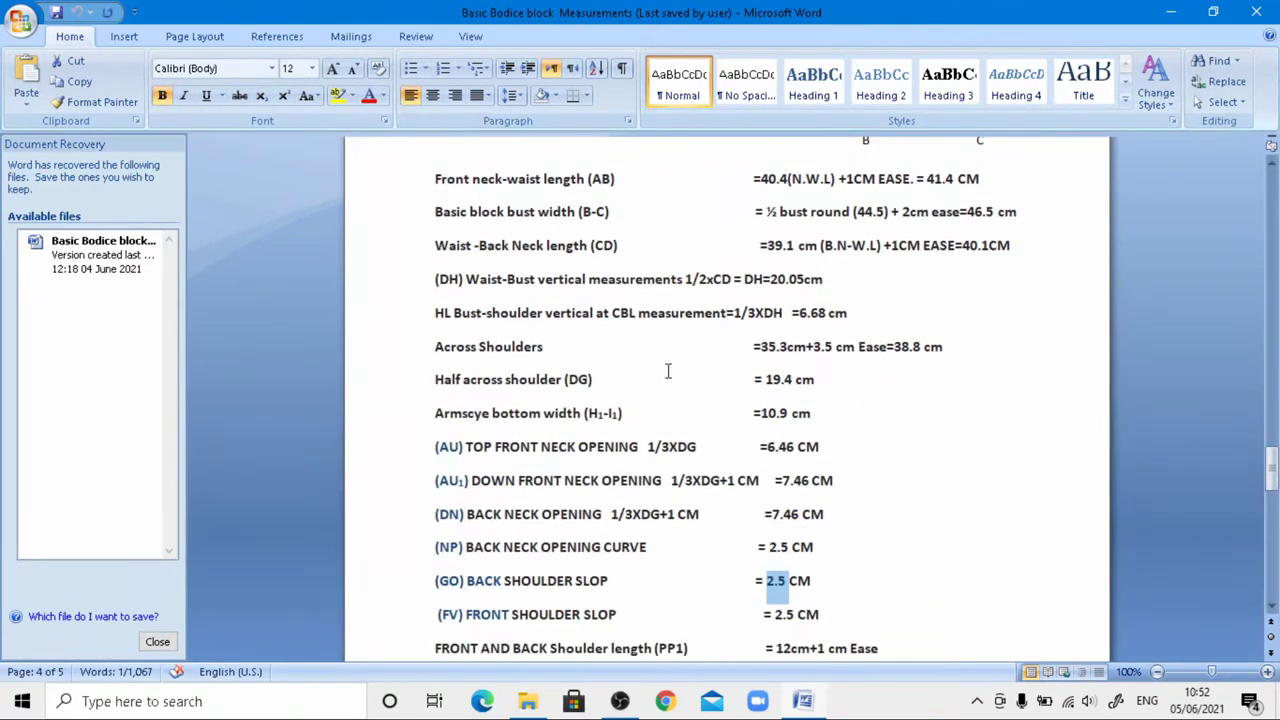
{"action": "scroll", "coordinate": [668, 371], "scroll_direction": "up", "scroll_amount": 3}
{"action": "scroll", "coordinate": [668, 371], "scroll_direction": "up", "scroll_amount": 4}
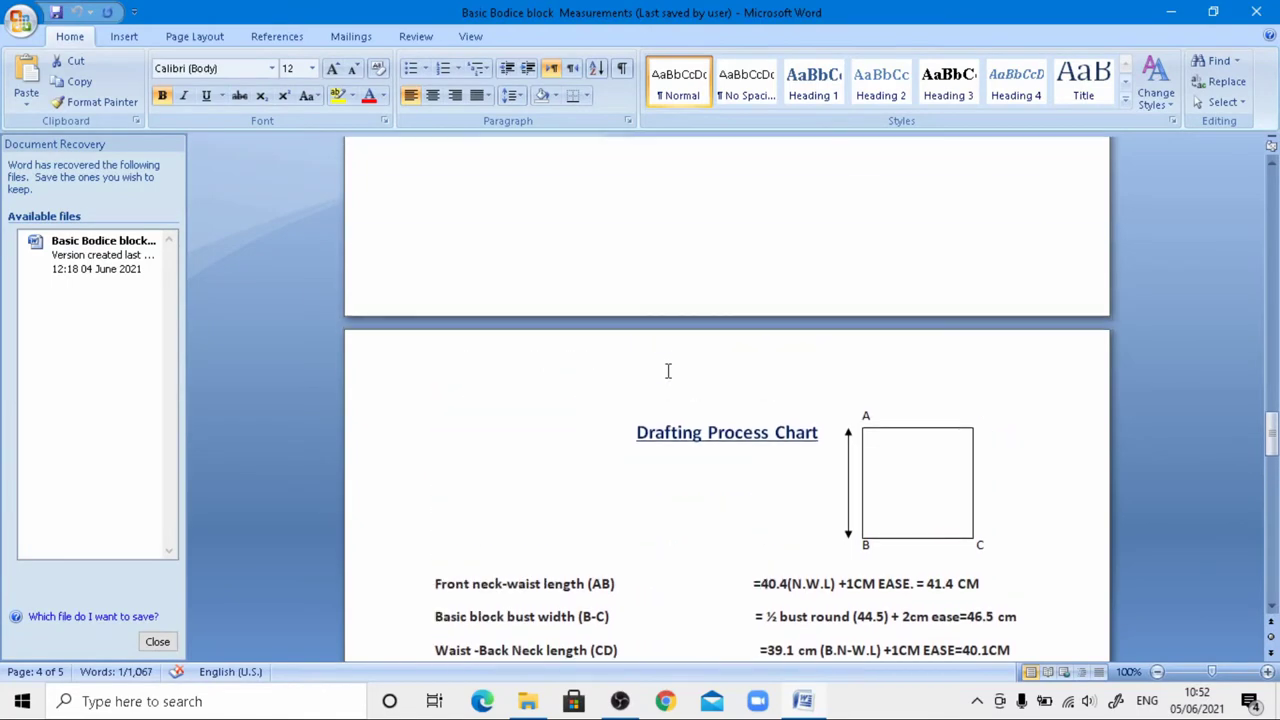
{"action": "scroll", "coordinate": [668, 371], "scroll_direction": "down", "scroll_amount": 3}
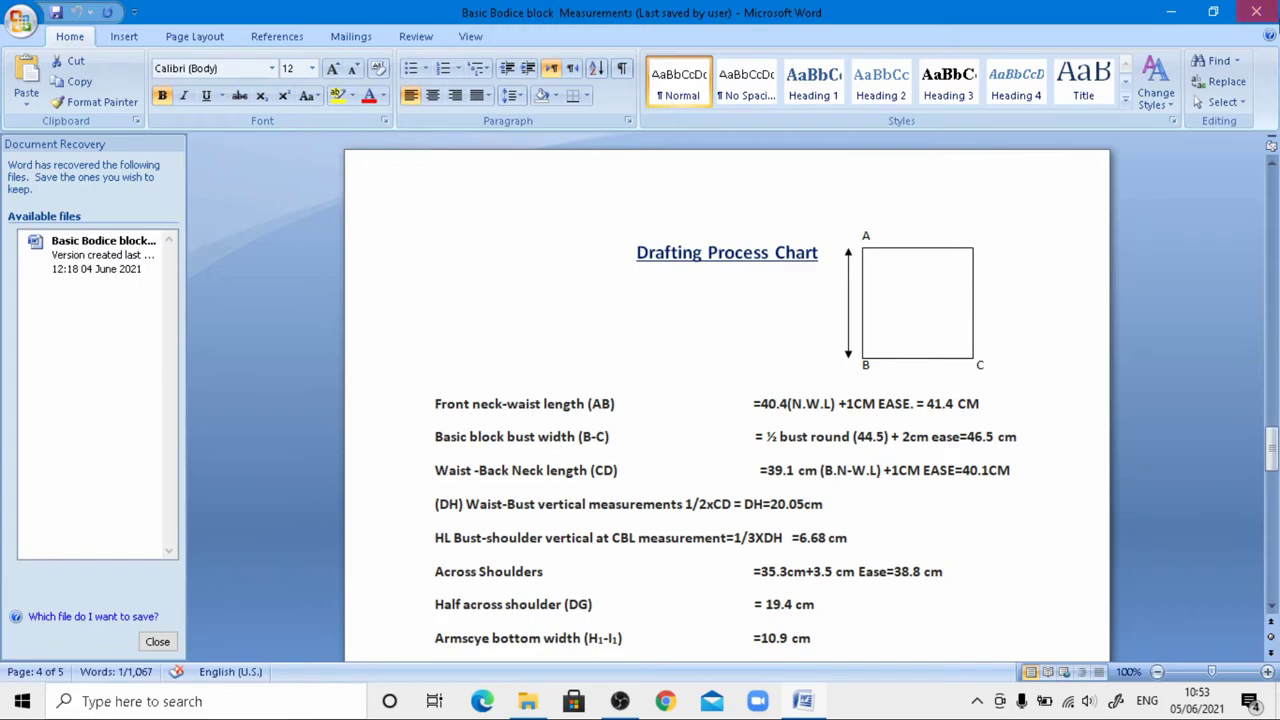
{"action": "left_click", "coordinate": [1169, 14]}
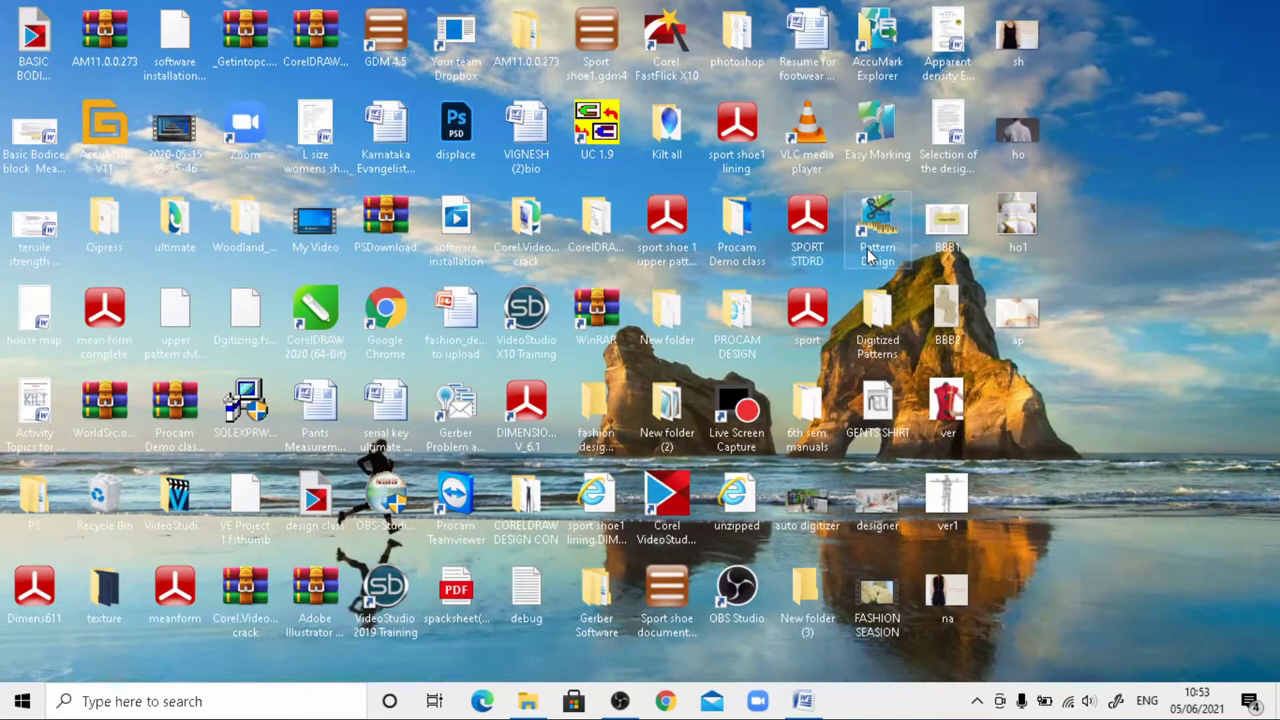
Open AccuMark Explorer and delete the DPP storage area with all its contents from the C: drive
{"action": "left_click", "coordinate": [876, 66]}
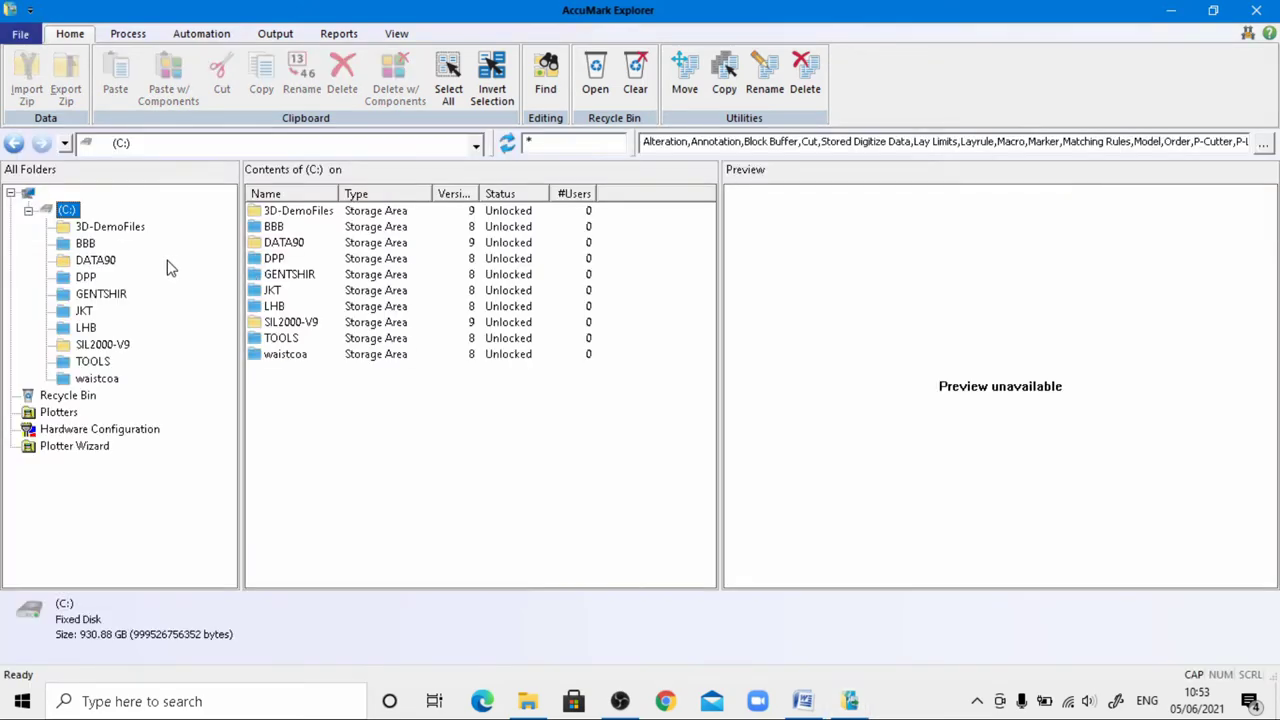
{"action": "left_click", "coordinate": [85, 277]}
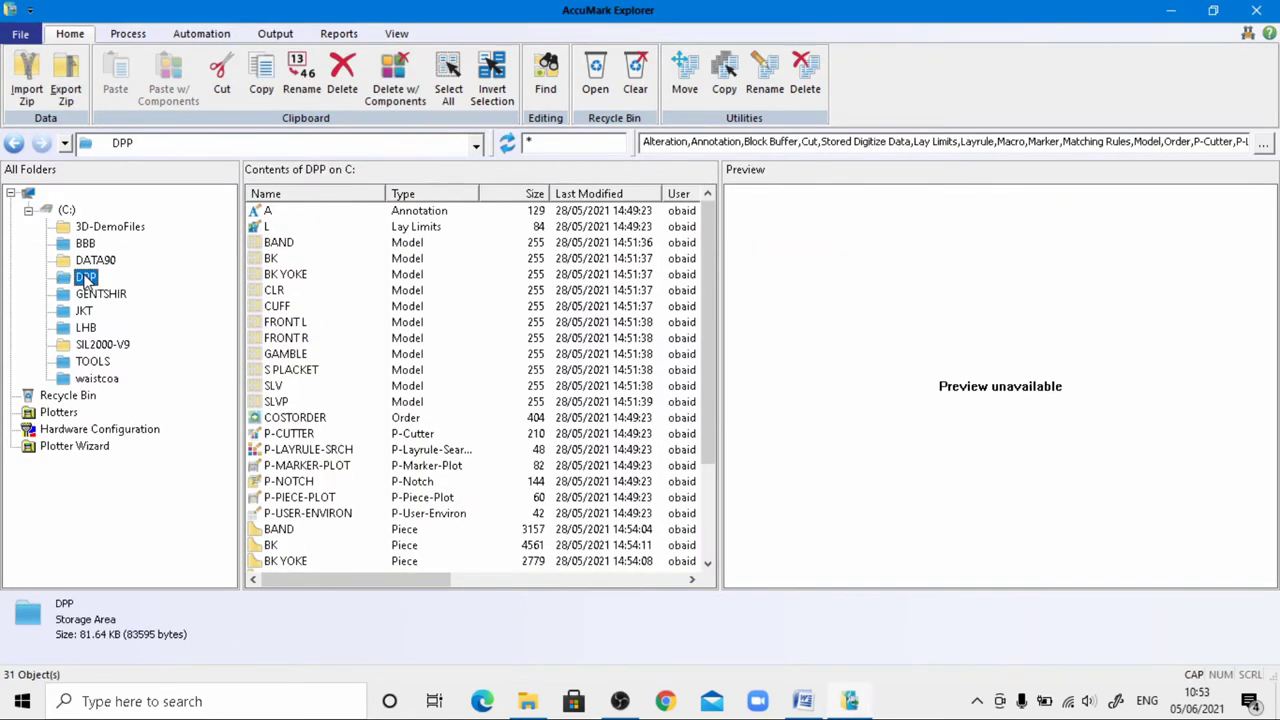
{"action": "right_click", "coordinate": [85, 278]}
{"action": "left_click", "coordinate": [130, 504]}
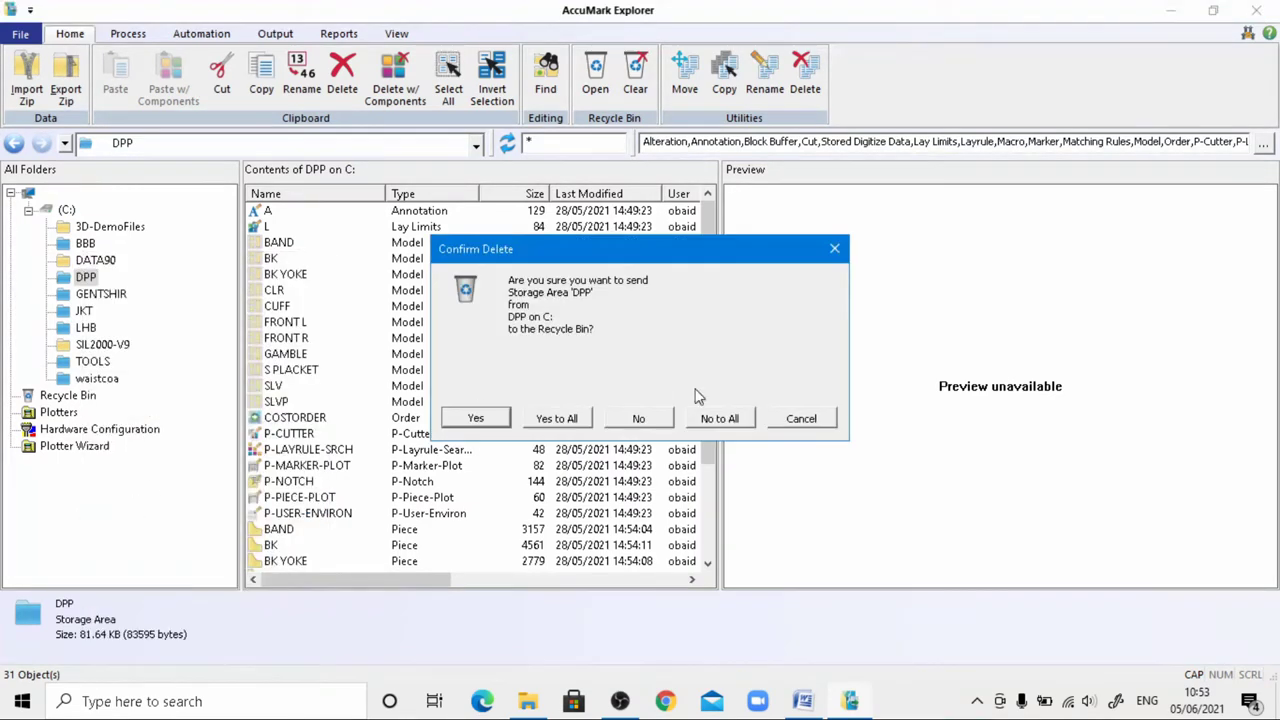
{"action": "left_click", "coordinate": [562, 426]}
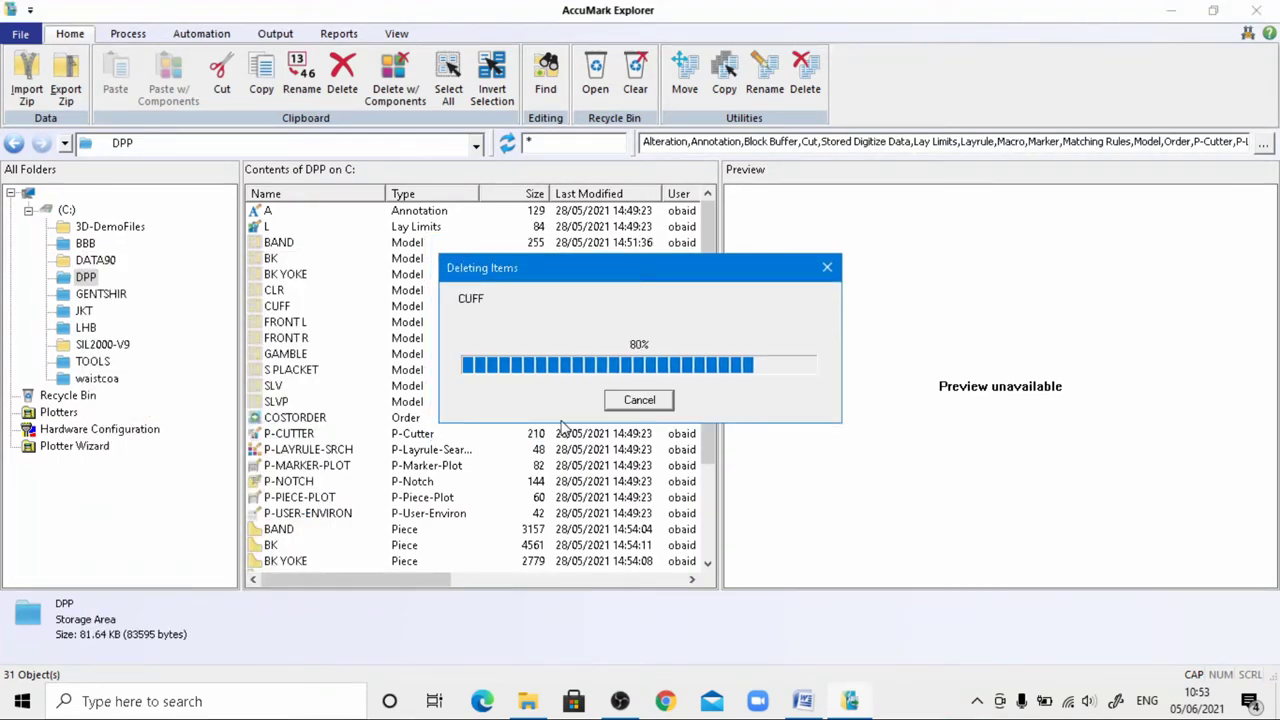
Try to create a V8 storage area named BBB on the C: drive
{"action": "left_click", "coordinate": [66, 210]}
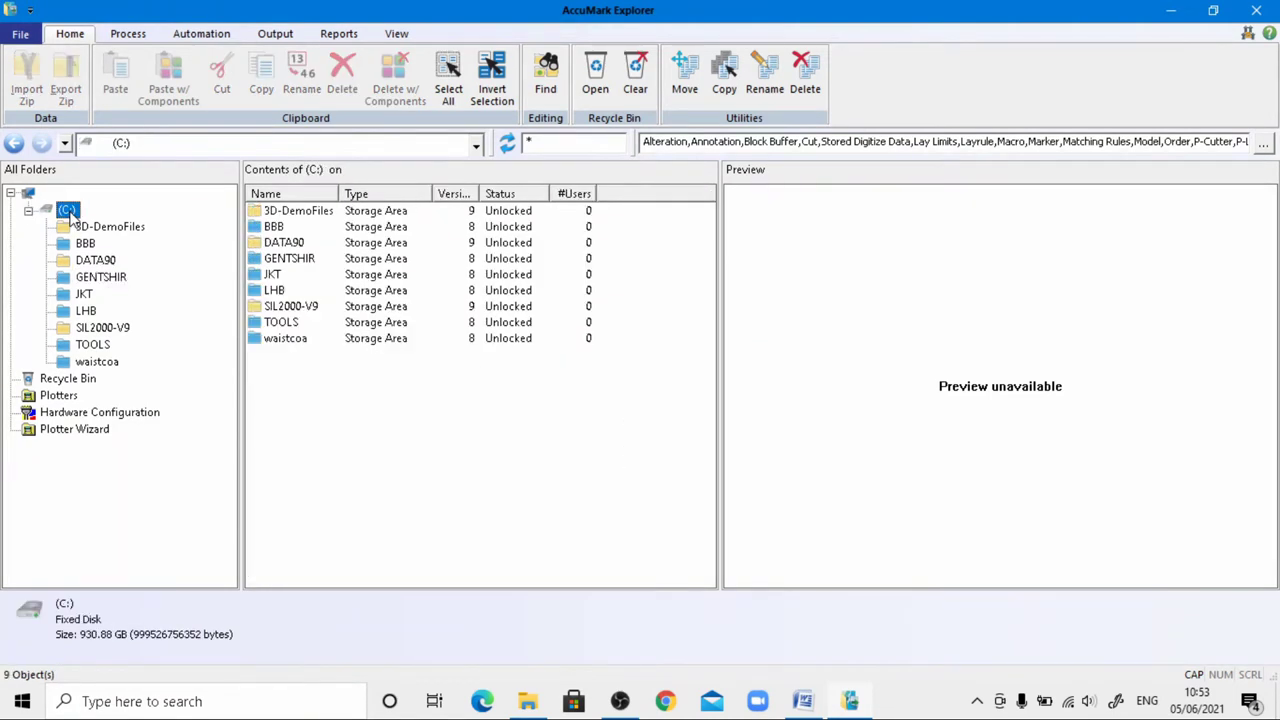
{"action": "left_click", "coordinate": [19, 35]}
{"action": "mouse_move", "coordinate": [114, 56]}
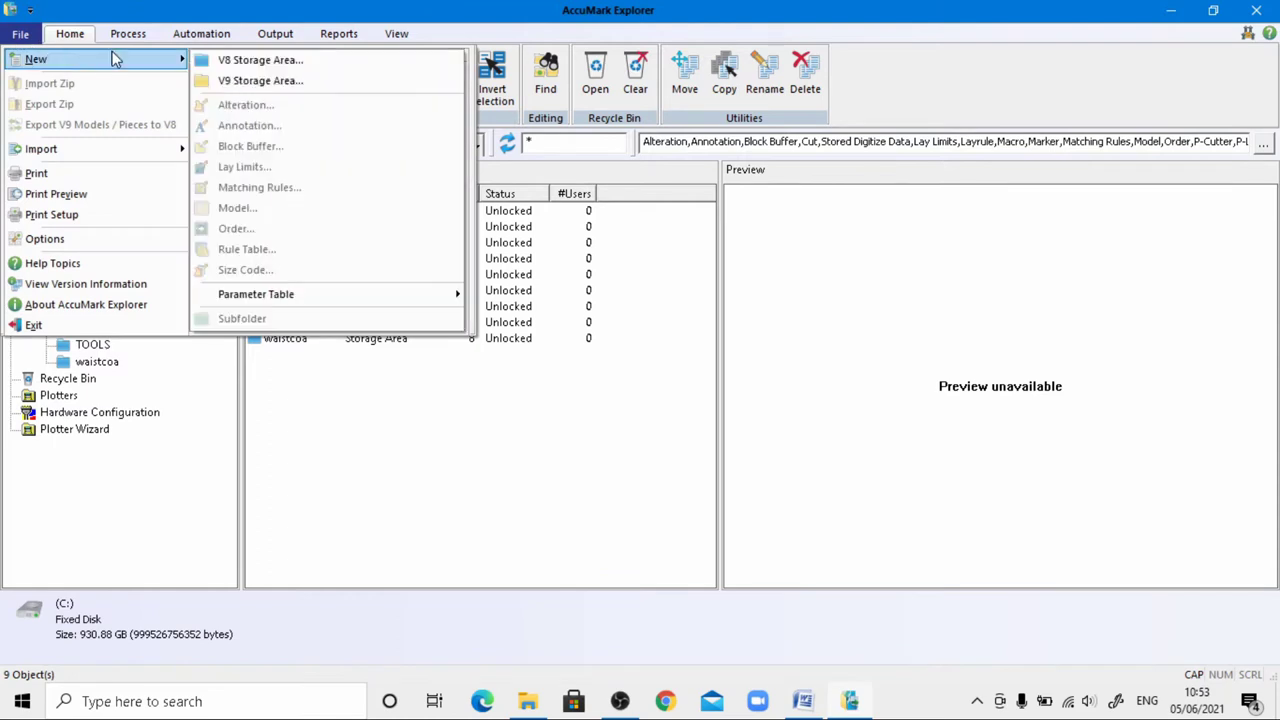
{"action": "left_click", "coordinate": [288, 64]}
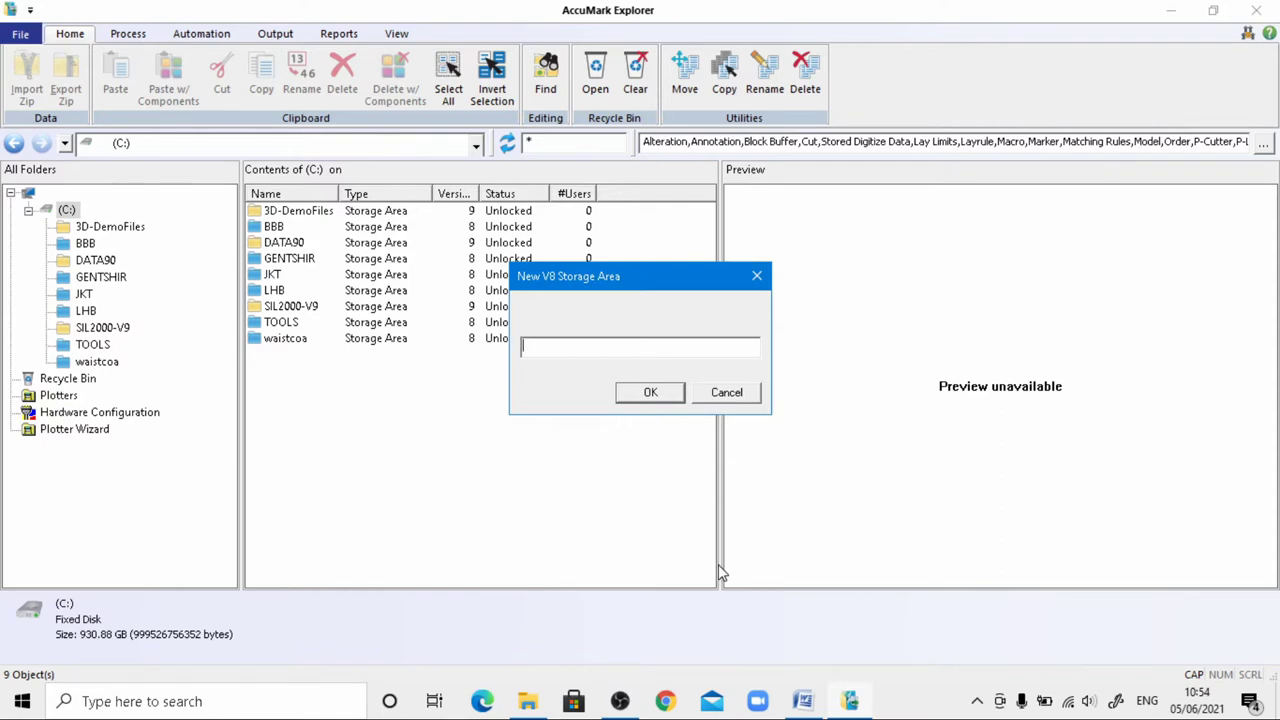
{"action": "type", "text": "BBB"}
{"action": "left_click", "coordinate": [655, 395]}
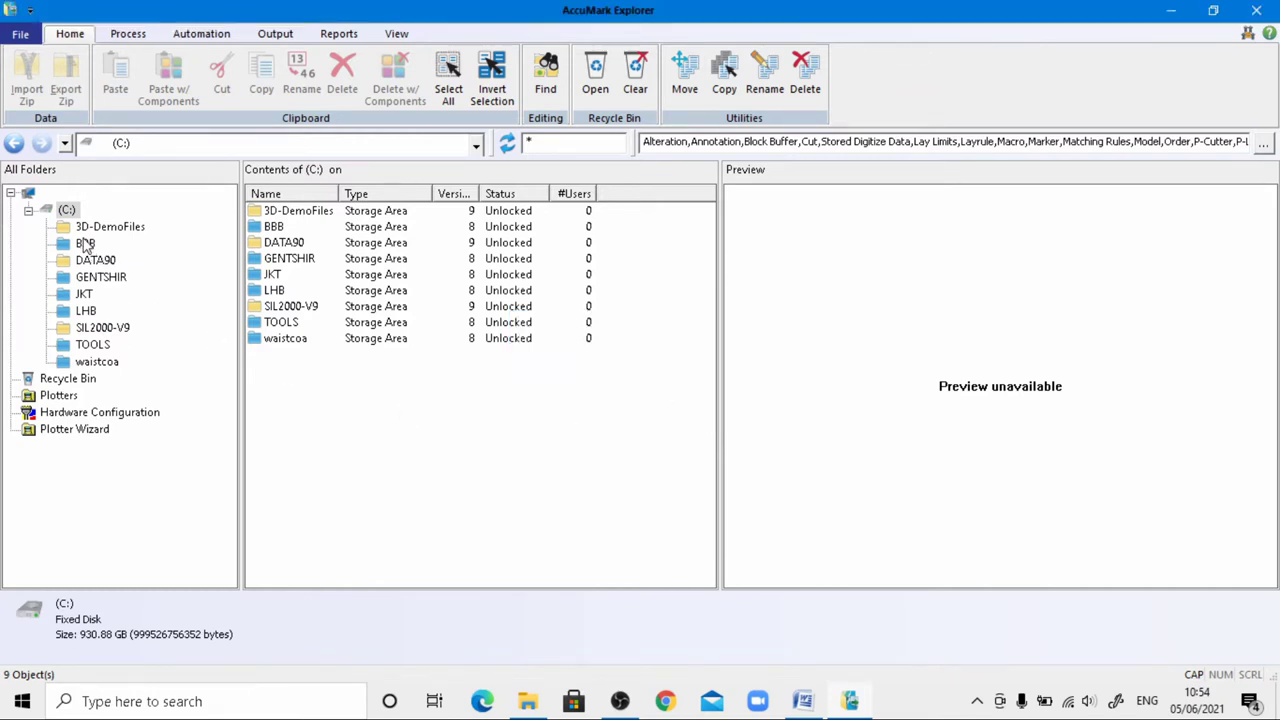
Create a rule table in the BBB storage area with base size 40, size step 2 and smallest size 36
{"action": "left_click", "coordinate": [85, 244]}
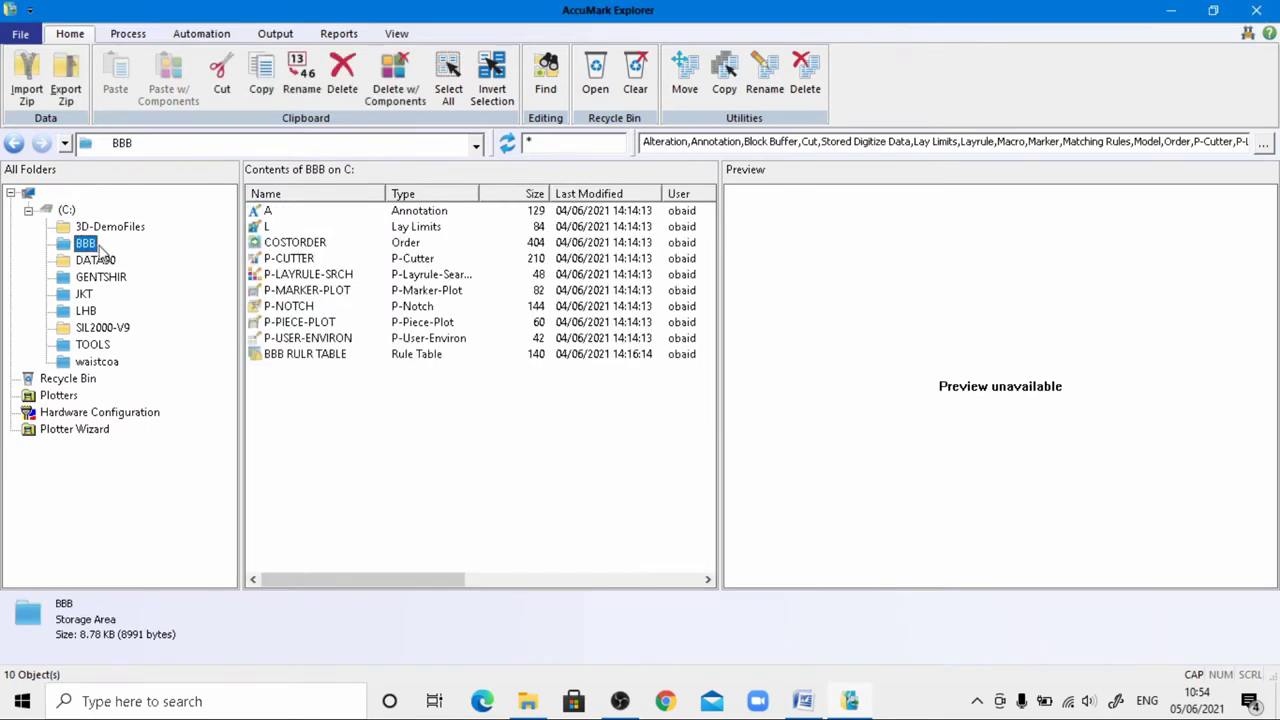
{"action": "right_click", "coordinate": [455, 397]}
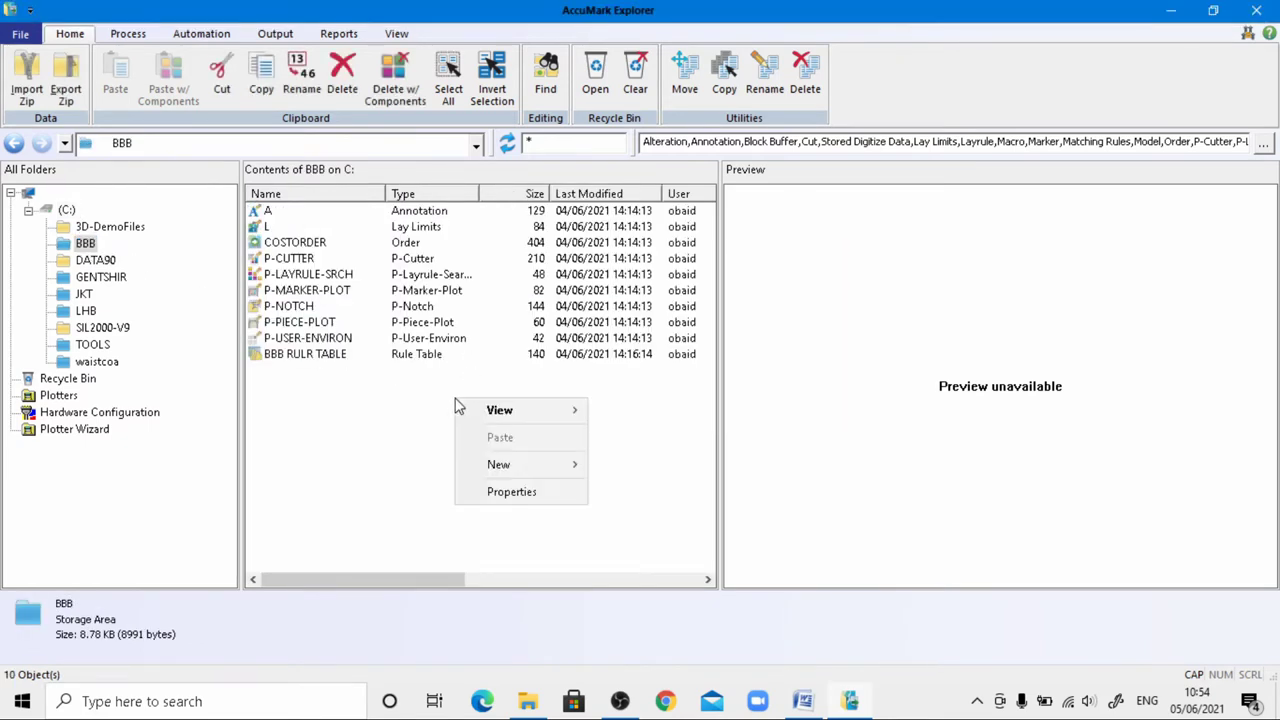
{"action": "mouse_move", "coordinate": [526, 464]}
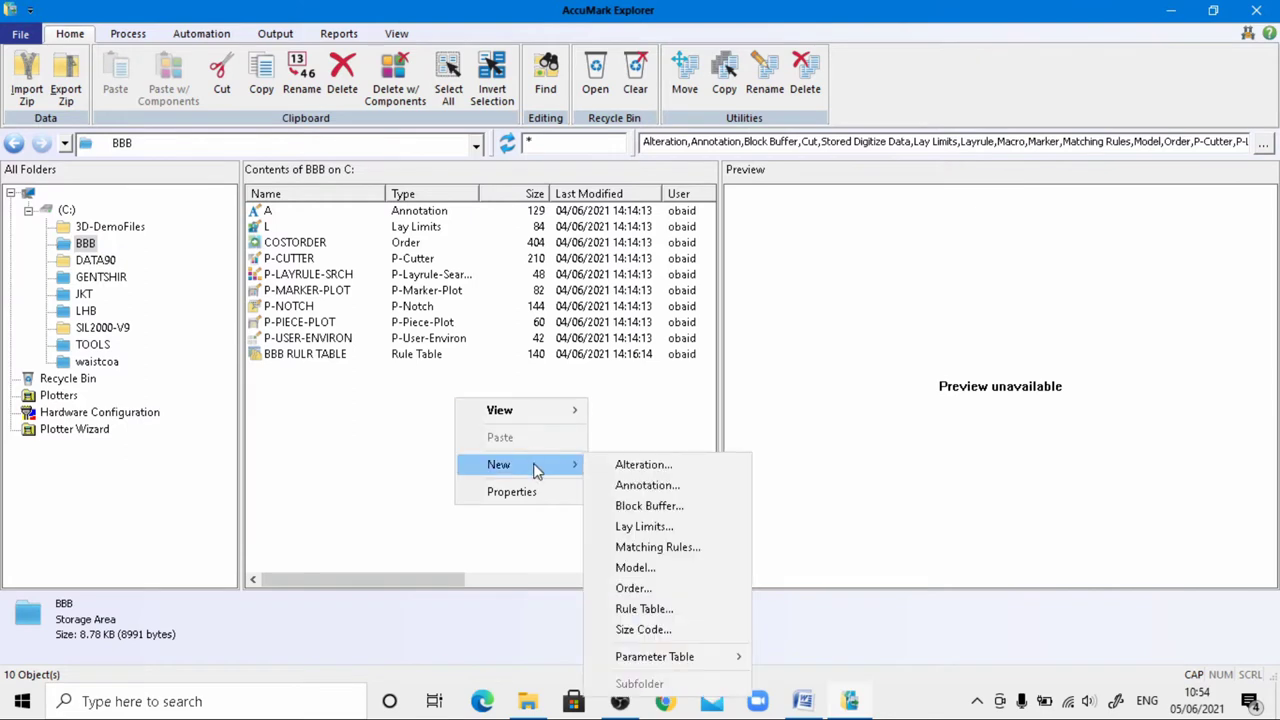
{"action": "left_click", "coordinate": [646, 612]}
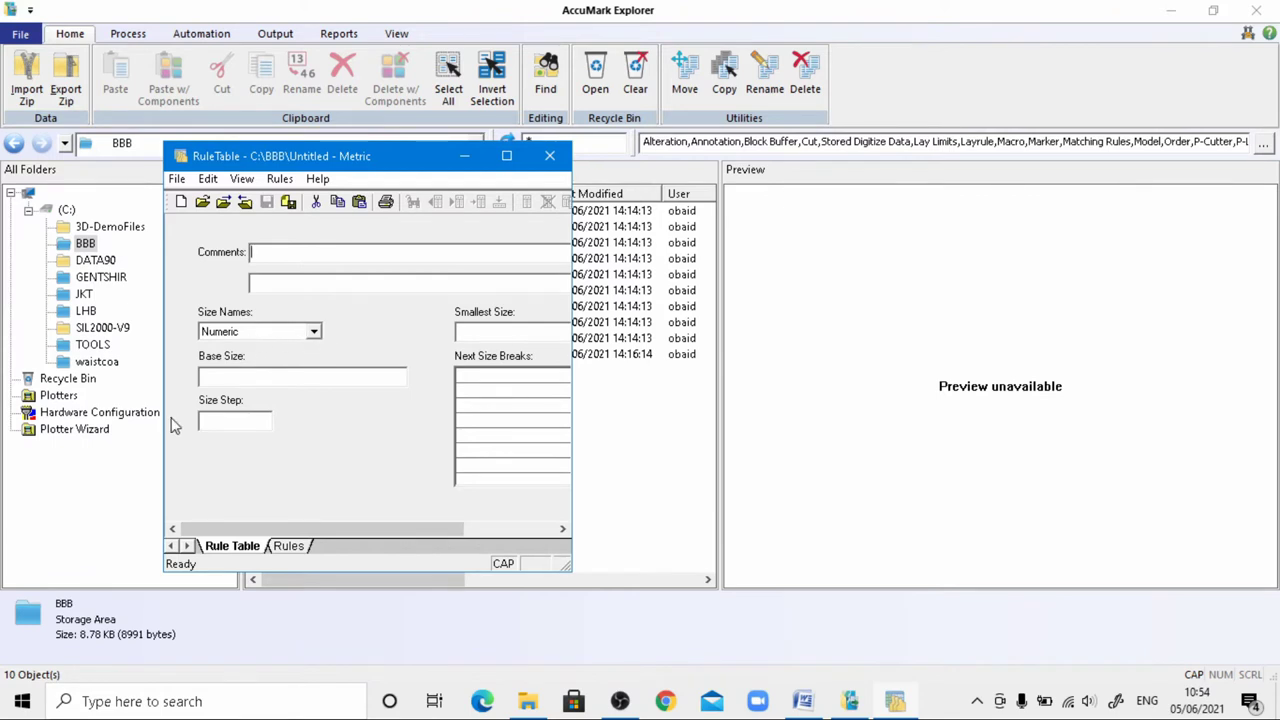
{"action": "left_click", "coordinate": [237, 376]}
{"action": "type", "text": "40"}
{"action": "left_click", "coordinate": [235, 420]}
{"action": "type", "text": "2"}
{"action": "left_click", "coordinate": [488, 330]}
{"action": "type", "text": "36"}
{"action": "key", "text": "Tab"}
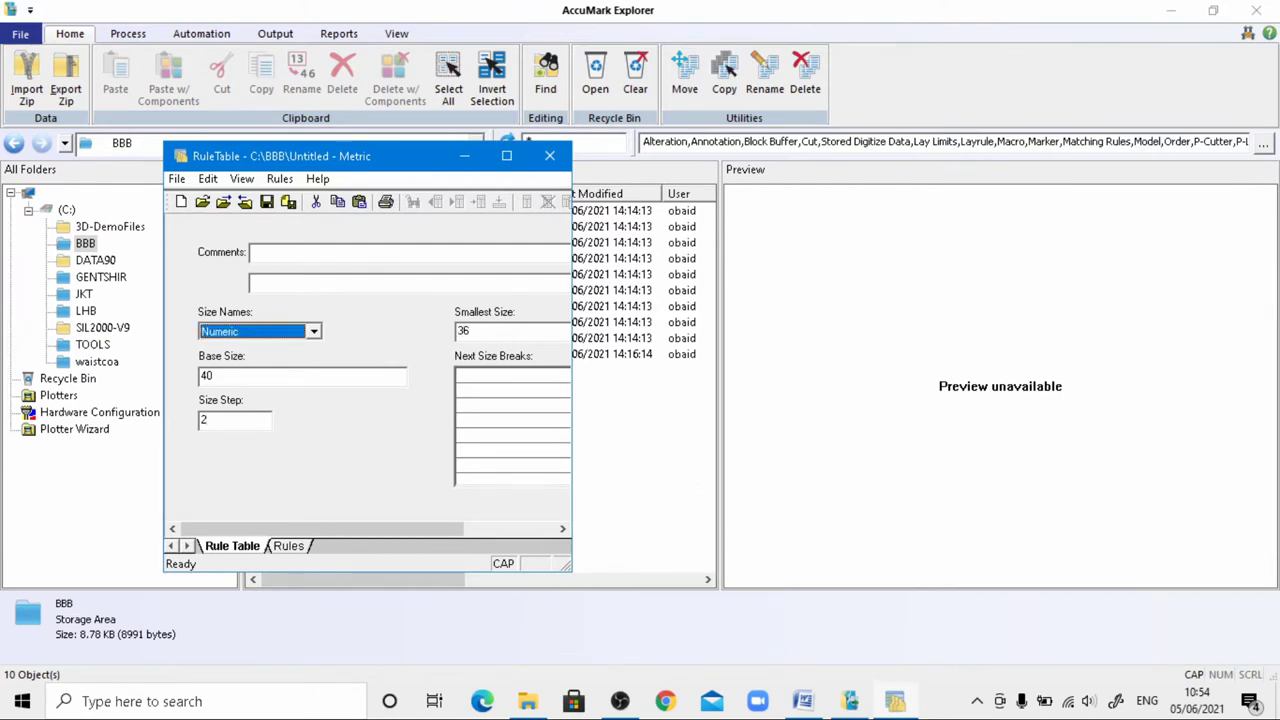
Enter 38, 40, 42 and 44 as the rule table's next size breaks
{"action": "left_click", "coordinate": [487, 378]}
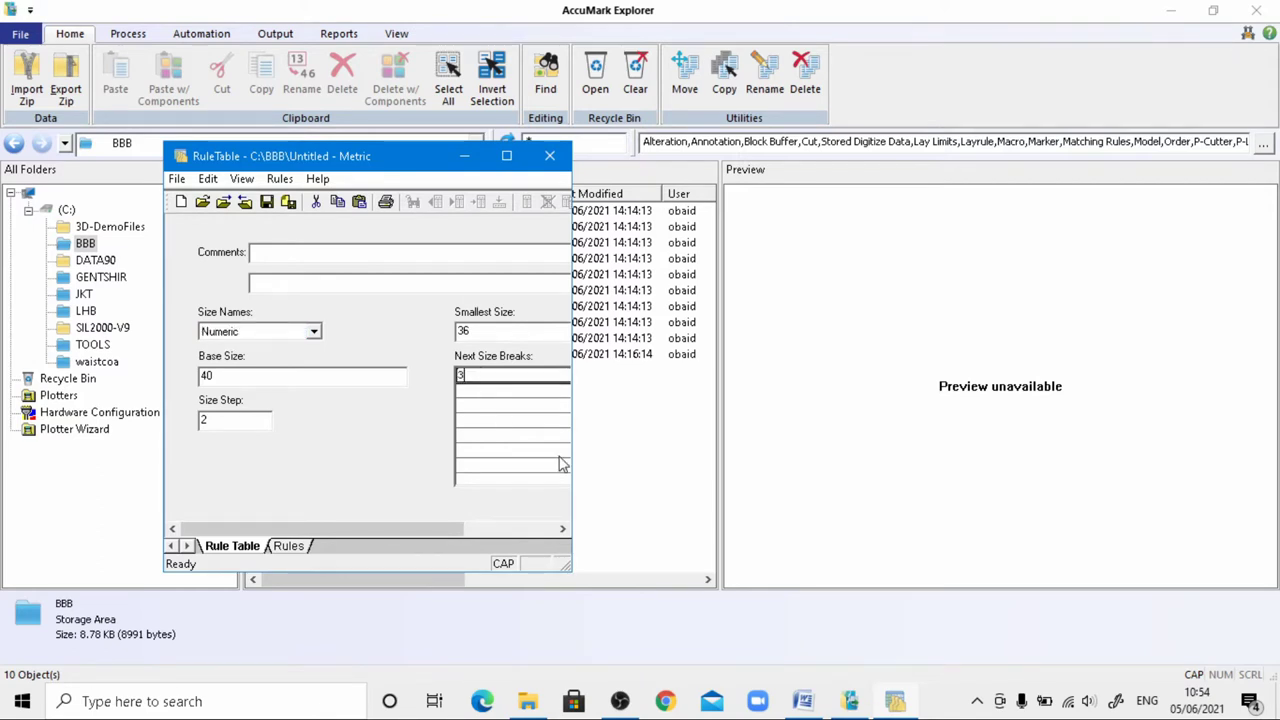
{"action": "type", "text": "38"}
{"action": "key", "text": "Return"}
{"action": "type", "text": "40"}
{"action": "key", "text": "Return"}
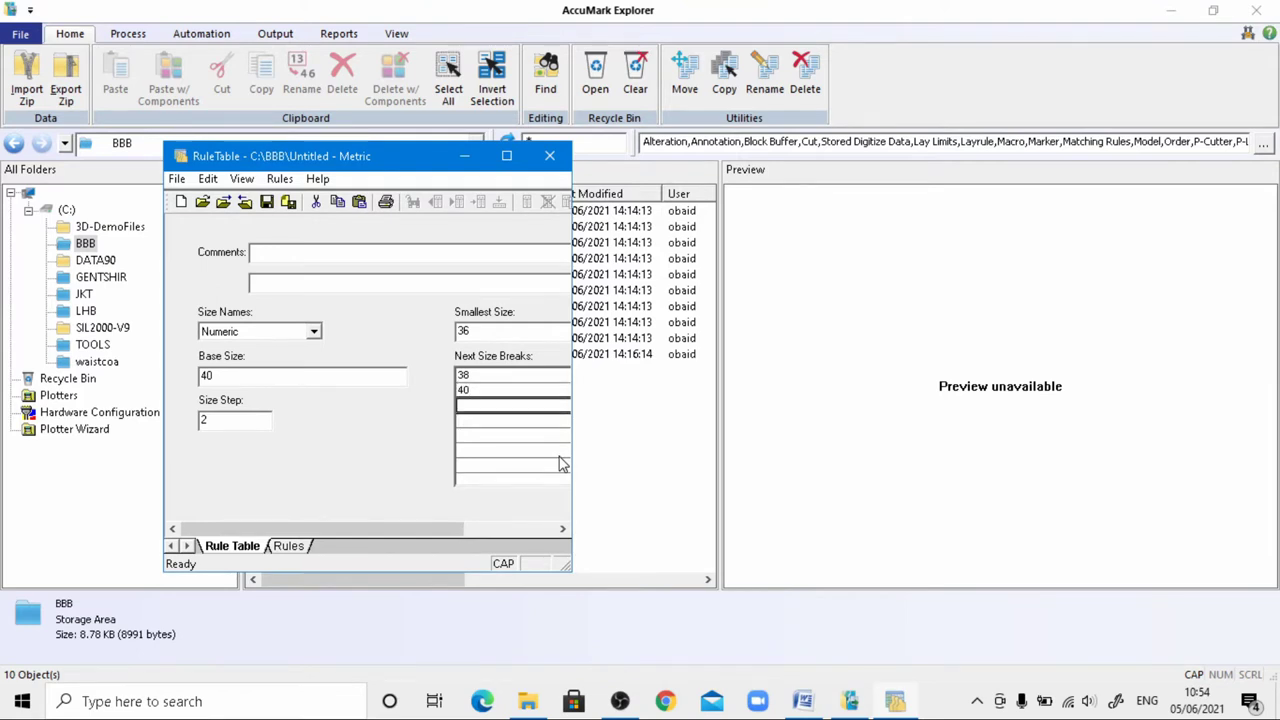
{"action": "type", "text": "42"}
{"action": "key", "text": "Return"}
{"action": "type", "text": "44"}
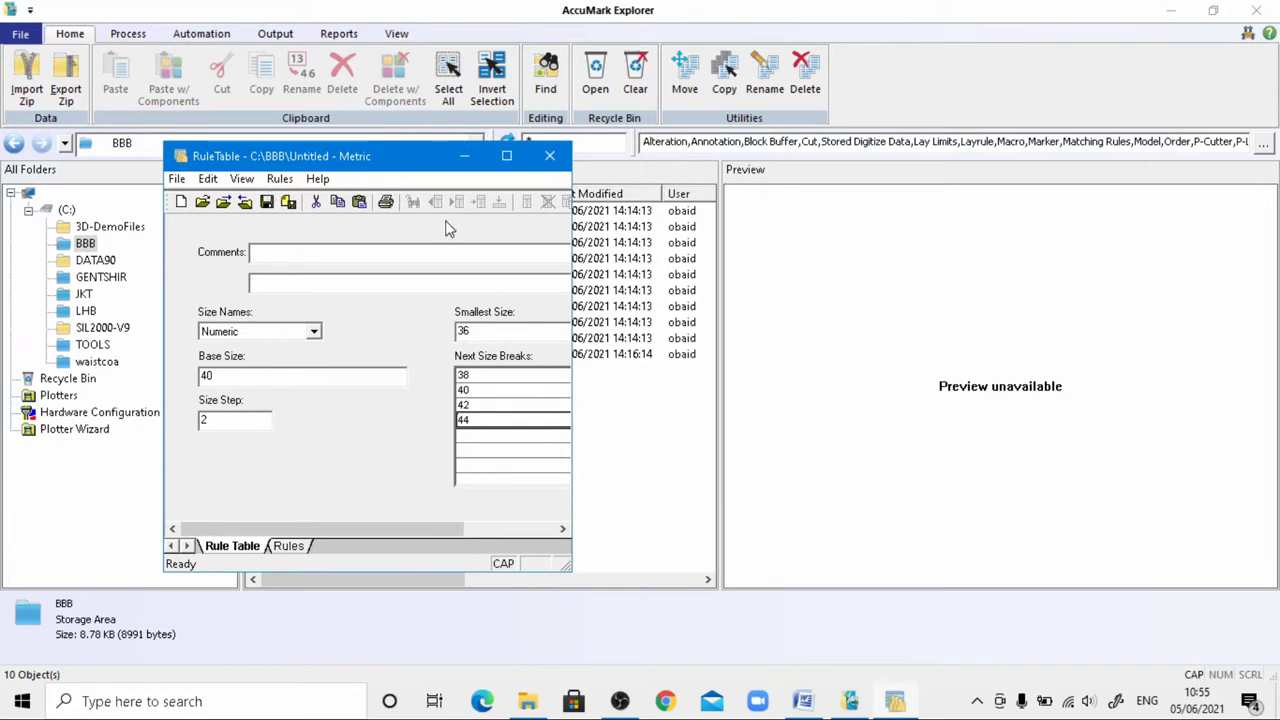
Save the rule table over the existing BBB RULR TABLE in the BBB storage area and close it
{"action": "left_click", "coordinate": [288, 202]}
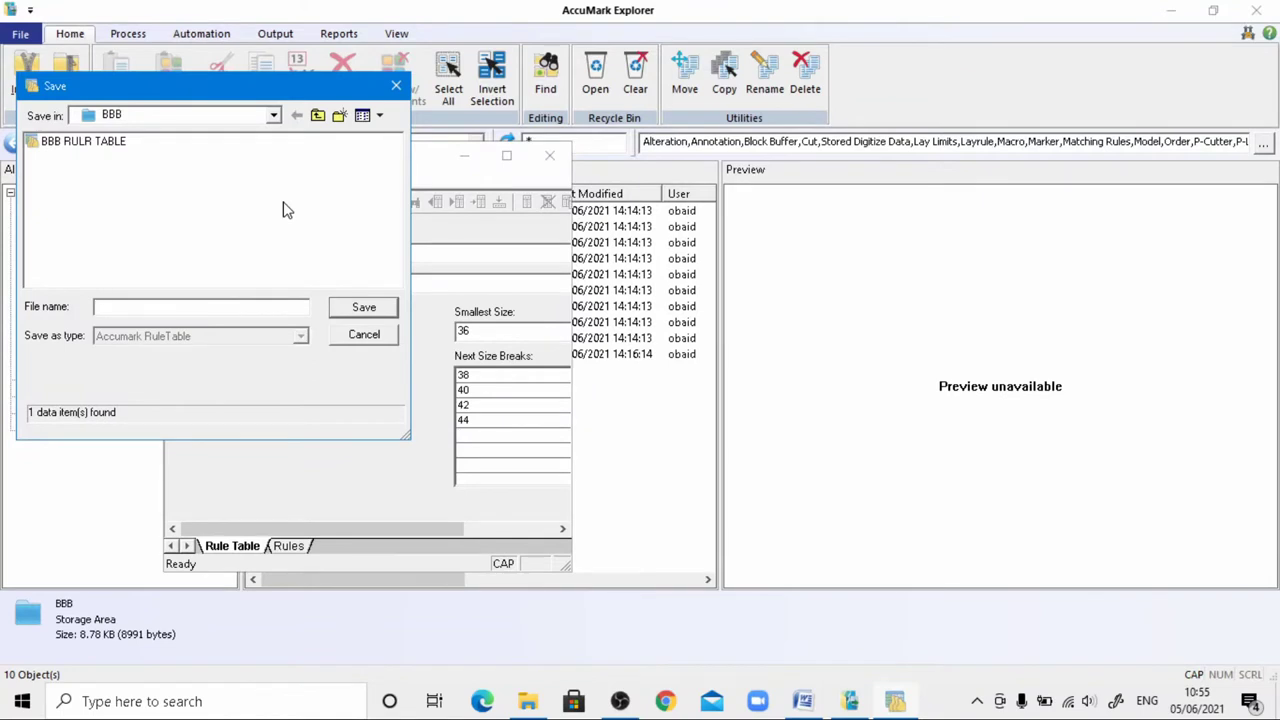
{"action": "left_click", "coordinate": [103, 143]}
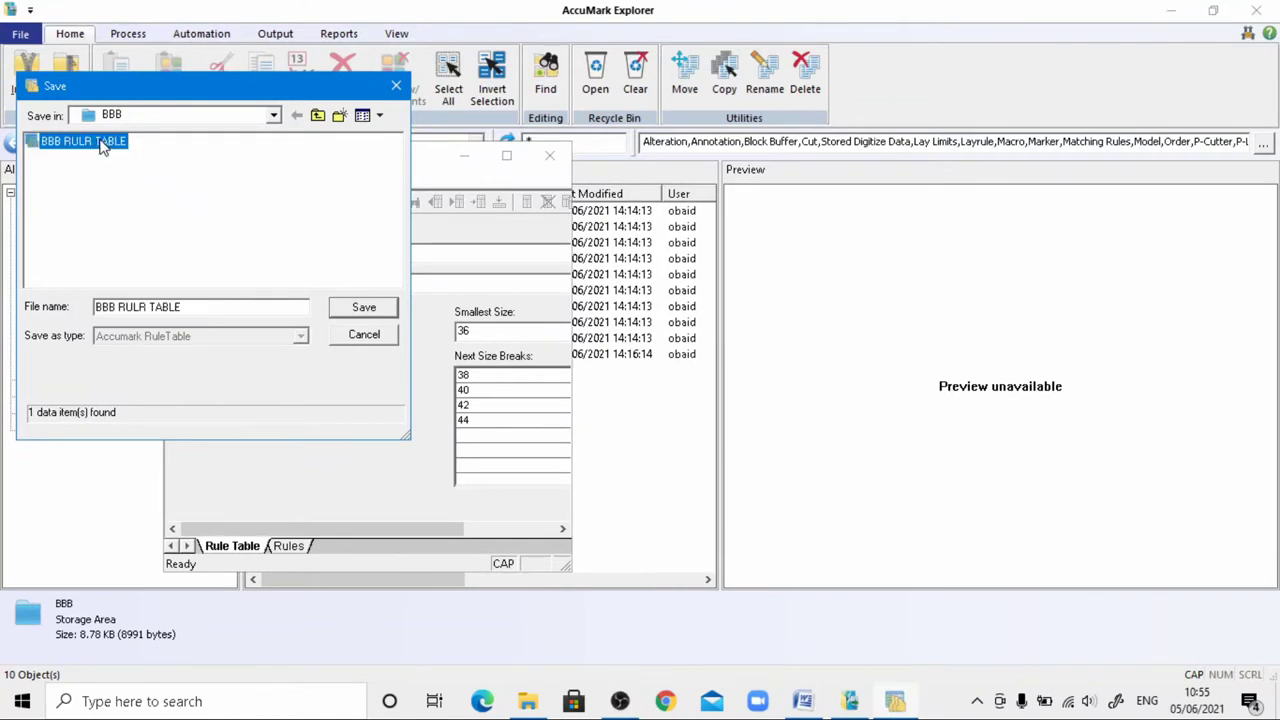
{"action": "left_click", "coordinate": [366, 308]}
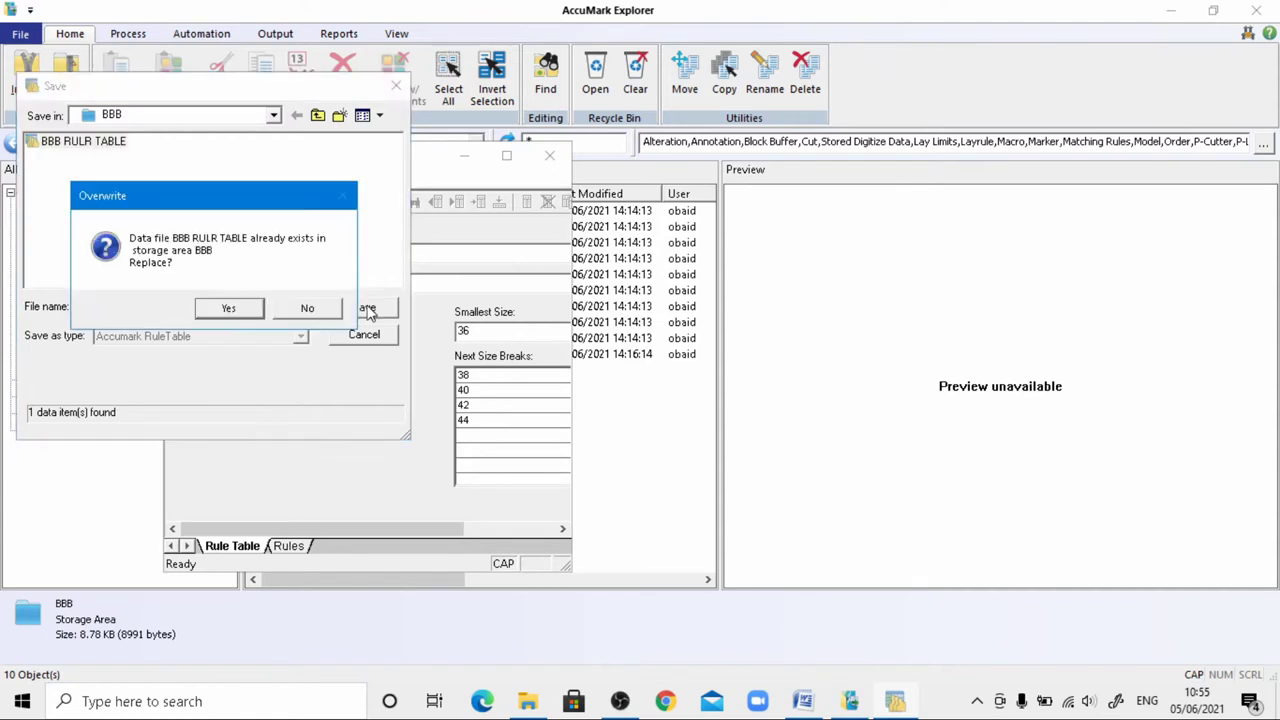
{"action": "left_click", "coordinate": [228, 310]}
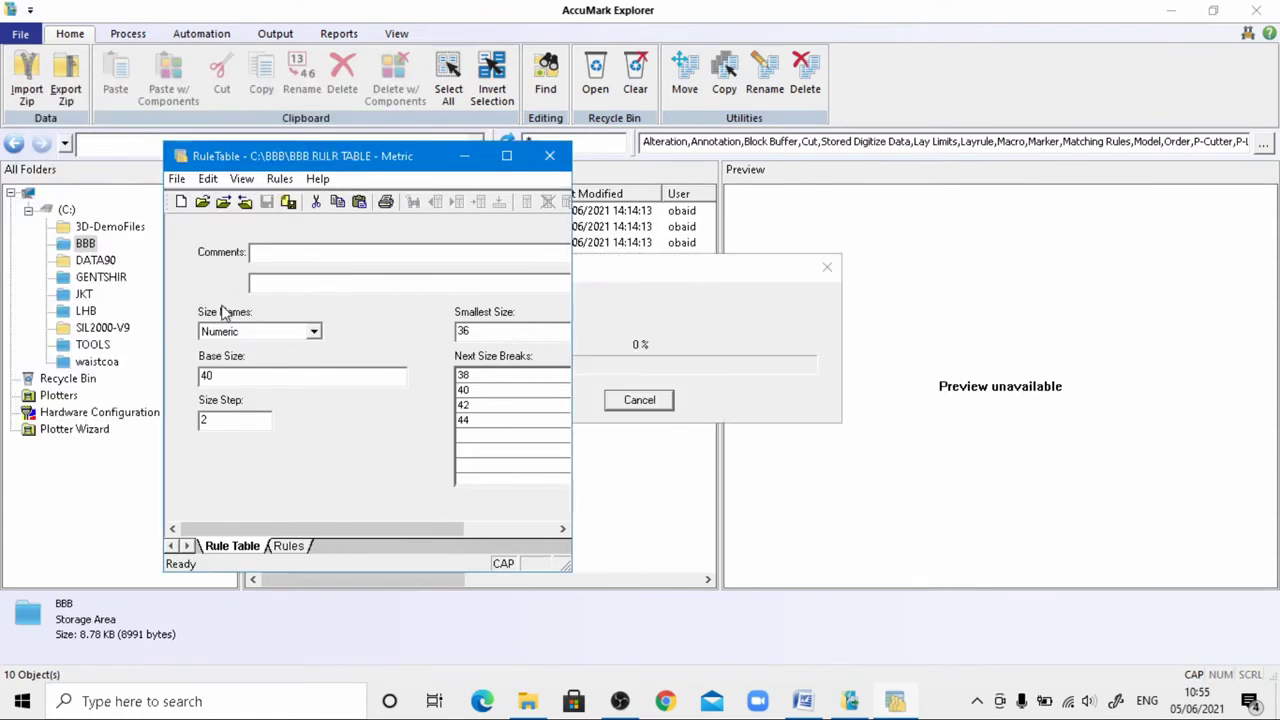
{"action": "left_click", "coordinate": [550, 158]}
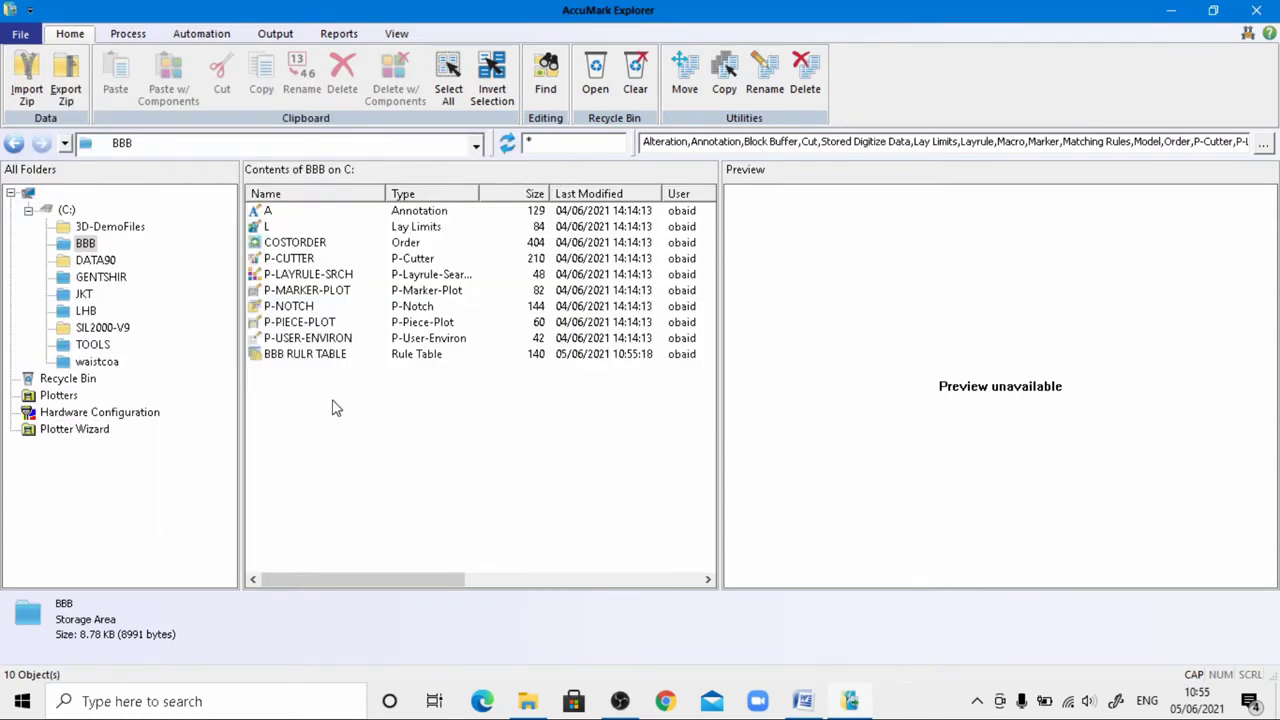
Launch Pattern Design and dismiss the AutoSave Recovery list
{"action": "left_click", "coordinate": [130, 36]}
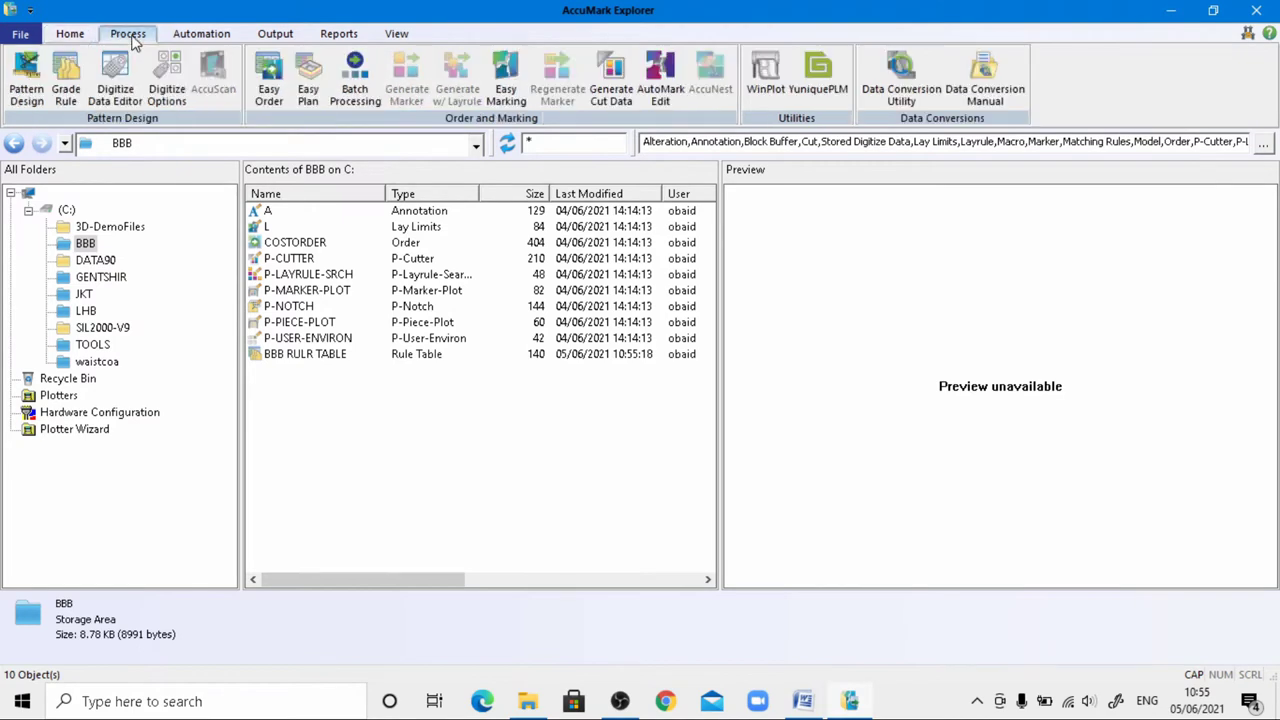
{"action": "left_click", "coordinate": [27, 82]}
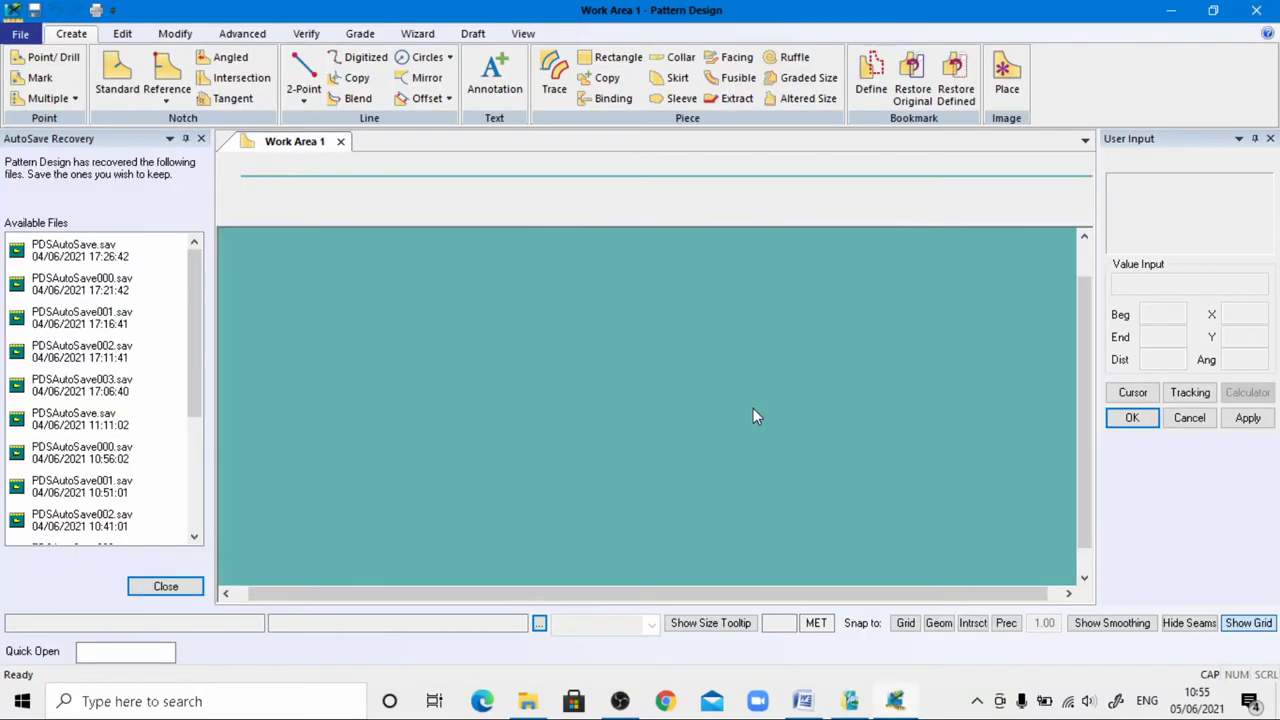
{"action": "left_click", "coordinate": [201, 139]}
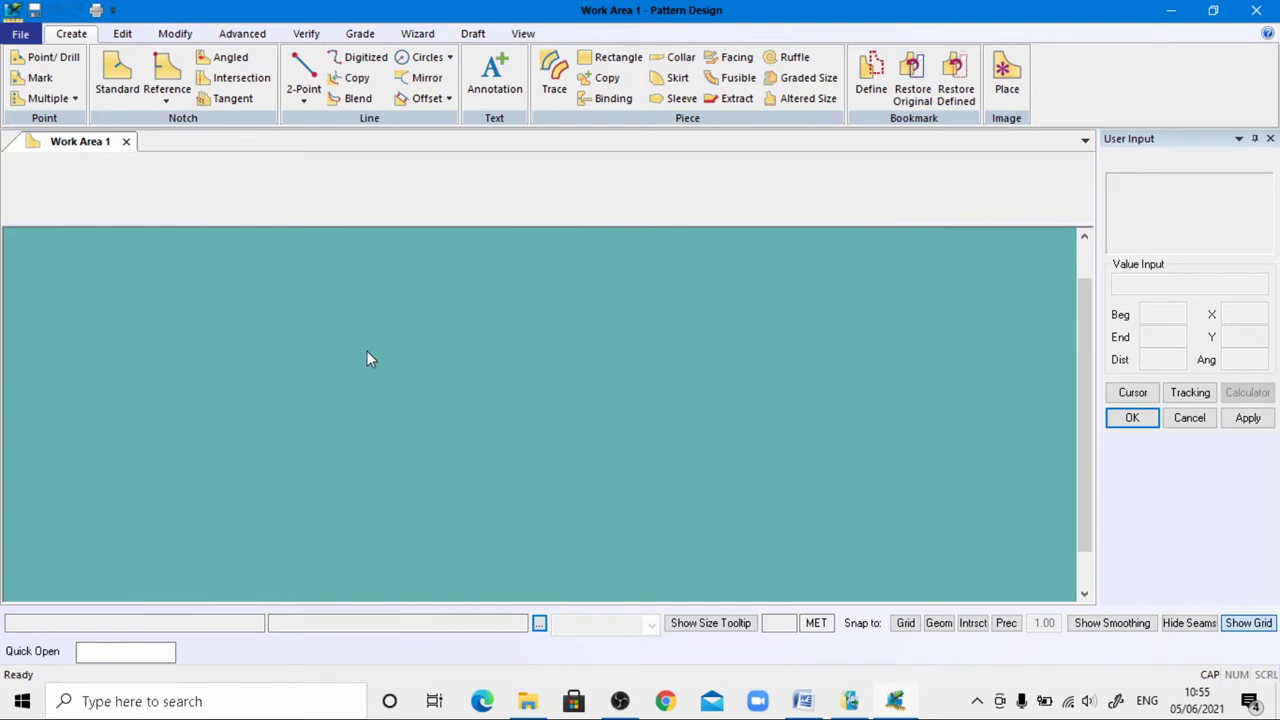
{"action": "left_click", "coordinate": [122, 35]}
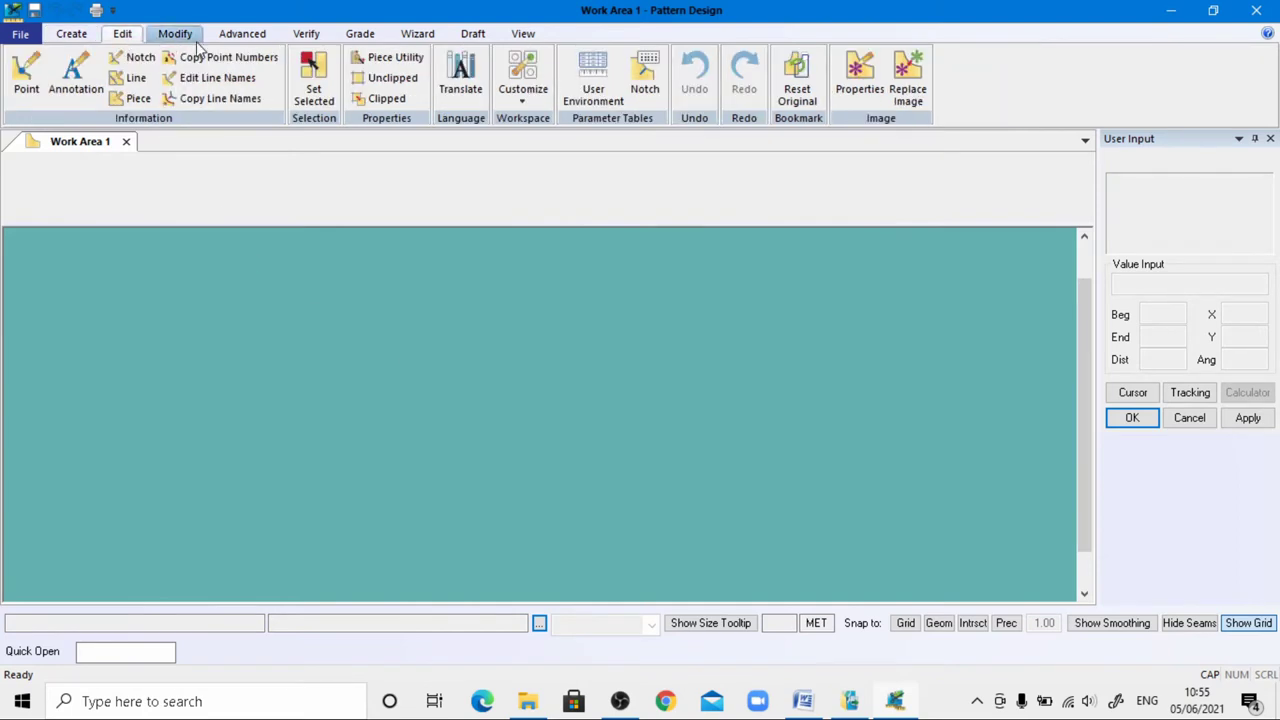
Set the preference paths to device C:, storage area BBB, notch table P-NOTCH and rule table BBB RULR TABLE, and apply them
{"action": "left_click", "coordinate": [526, 100]}
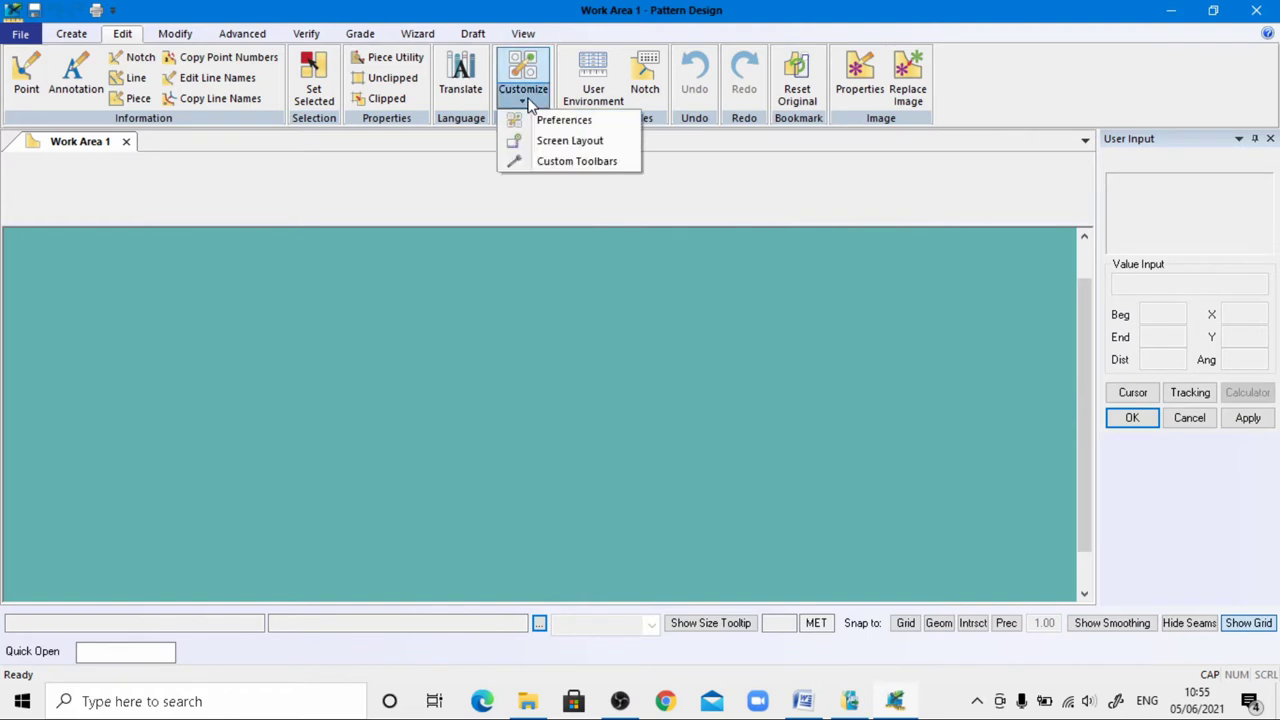
{"action": "left_click", "coordinate": [556, 120]}
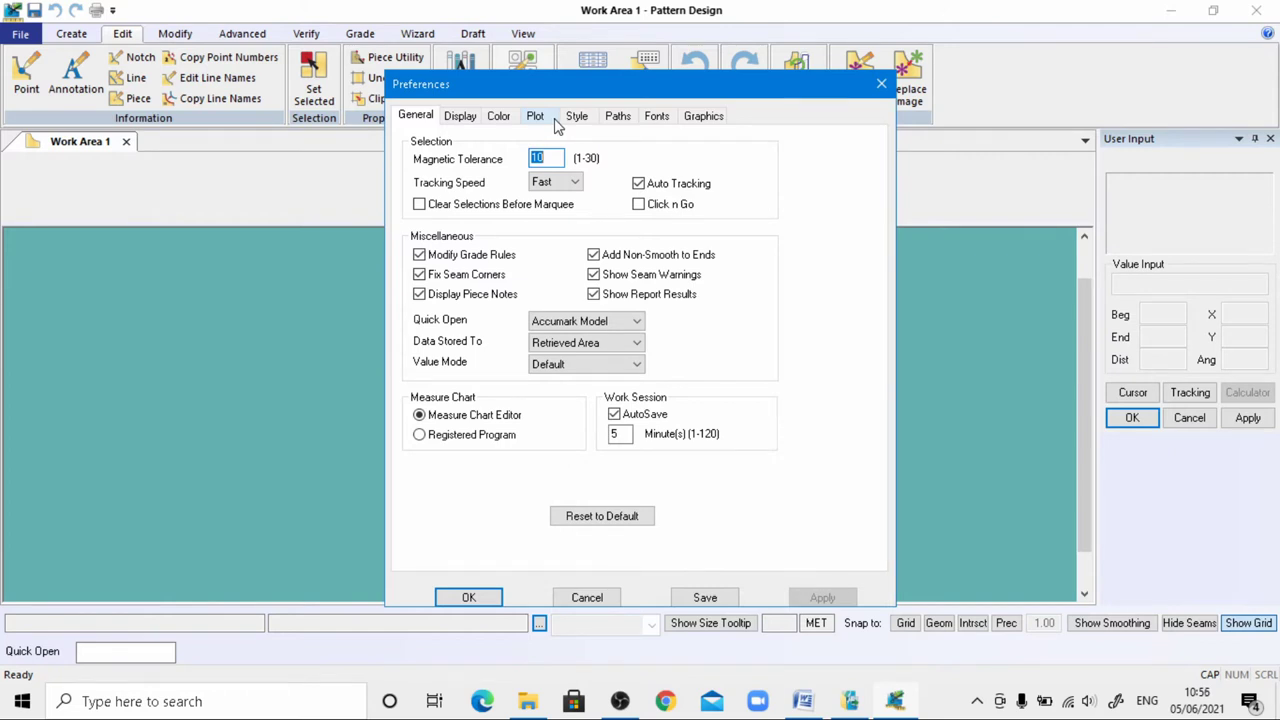
{"action": "left_click", "coordinate": [626, 120]}
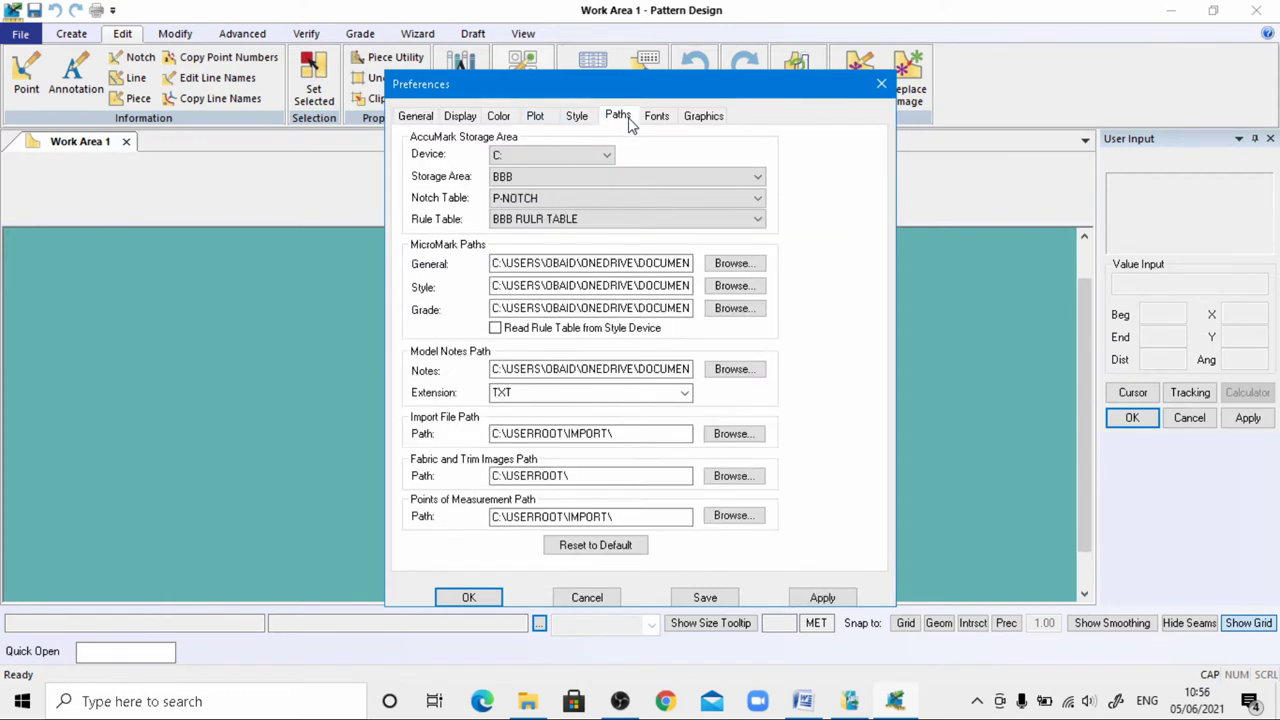
{"action": "left_click", "coordinate": [590, 161]}
{"action": "left_click", "coordinate": [575, 172]}
{"action": "left_click", "coordinate": [748, 177]}
{"action": "left_click", "coordinate": [503, 206]}
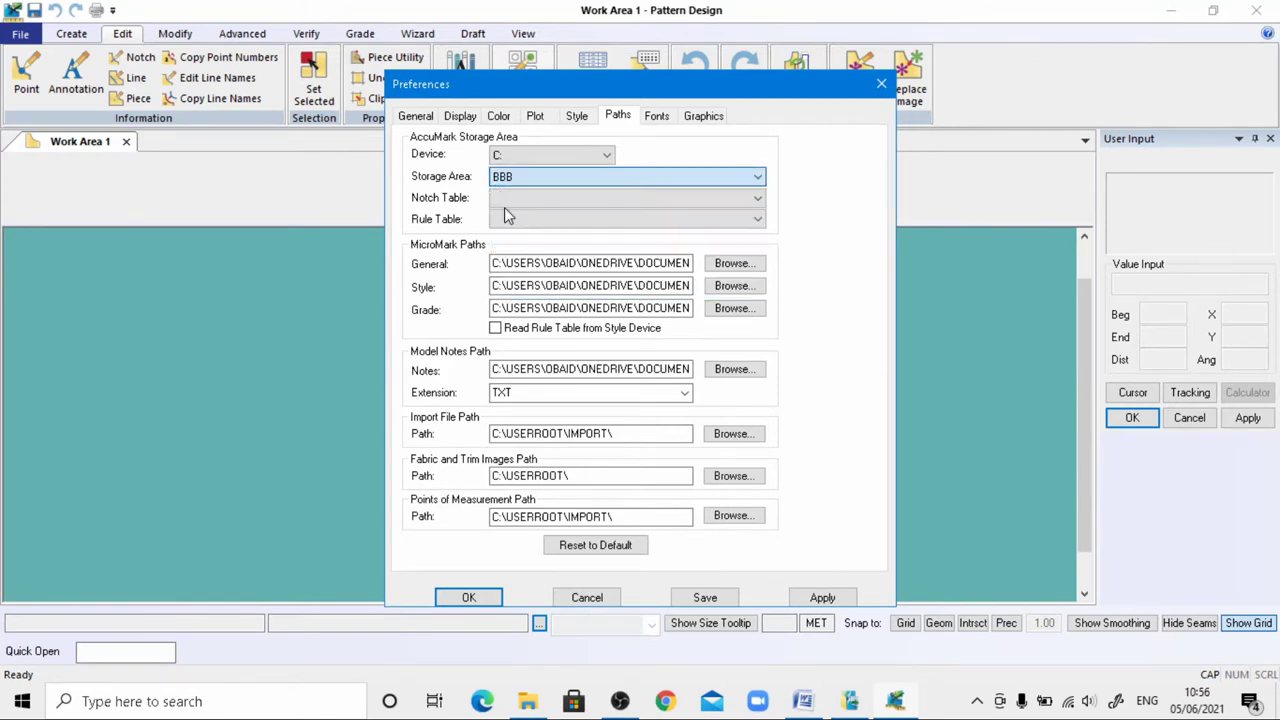
{"action": "left_click", "coordinate": [712, 220]}
{"action": "left_click", "coordinate": [535, 238]}
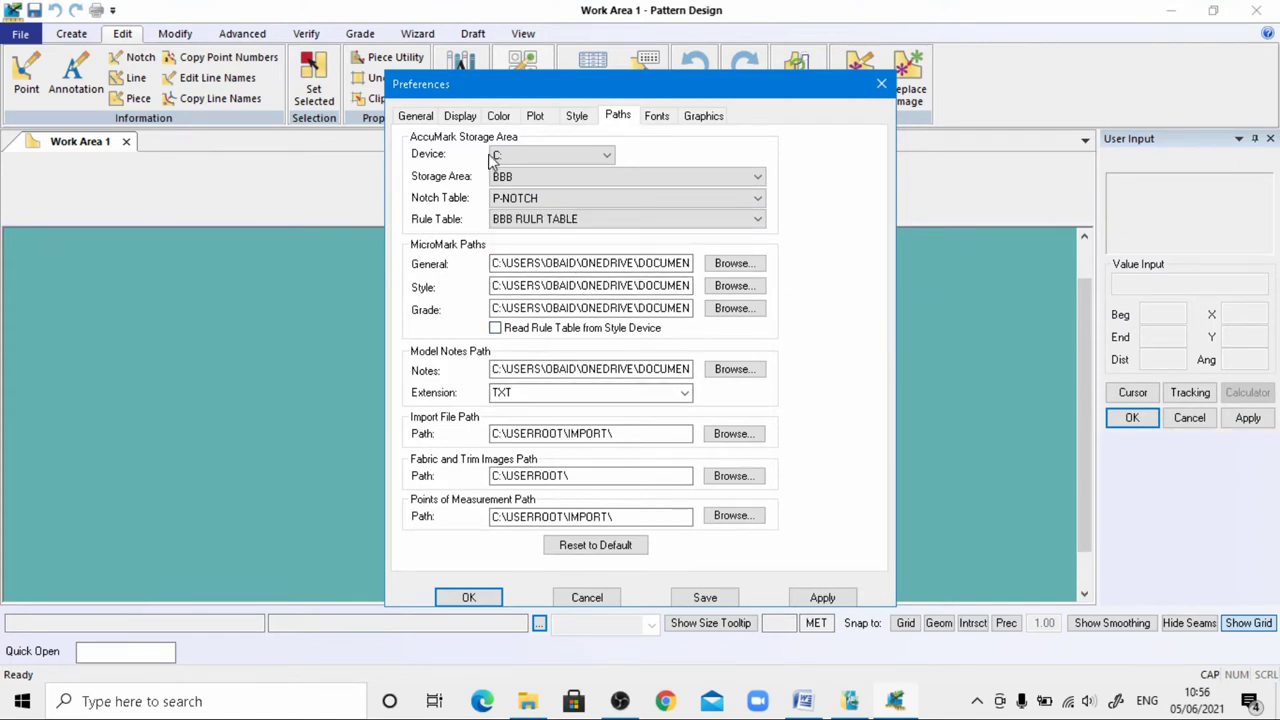
{"action": "left_click", "coordinate": [822, 597]}
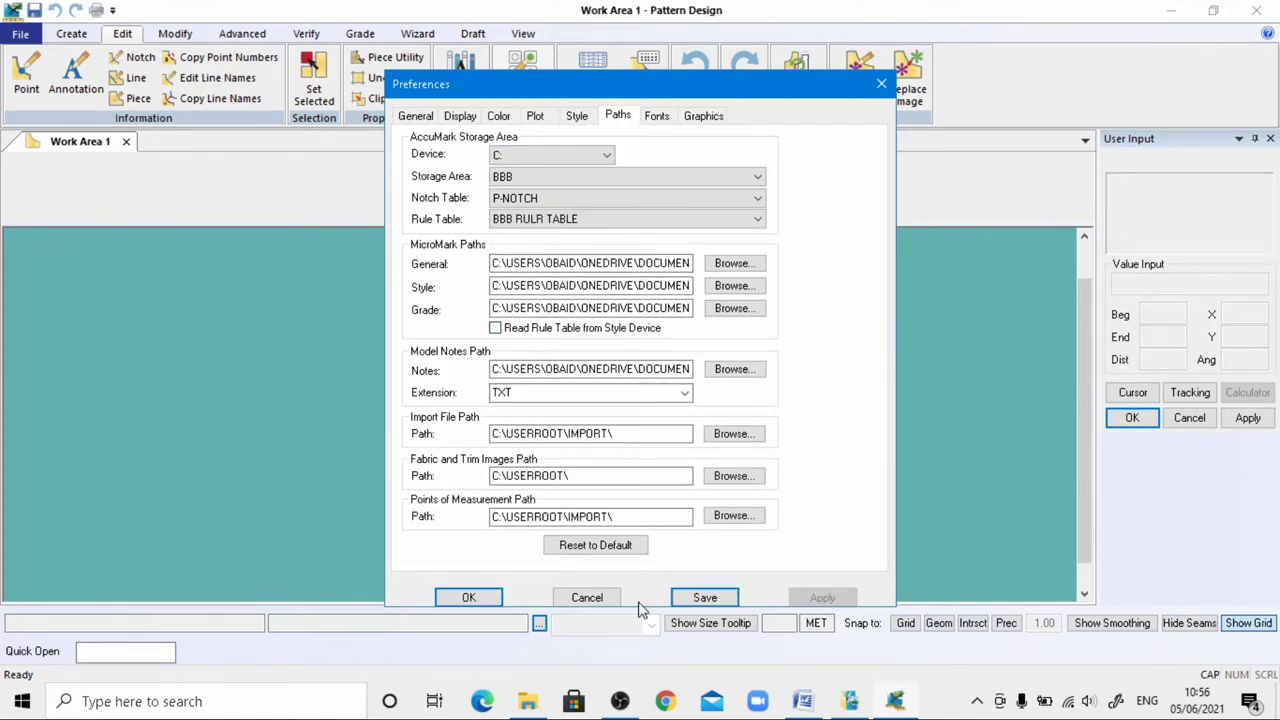
{"action": "left_click", "coordinate": [466, 597]}
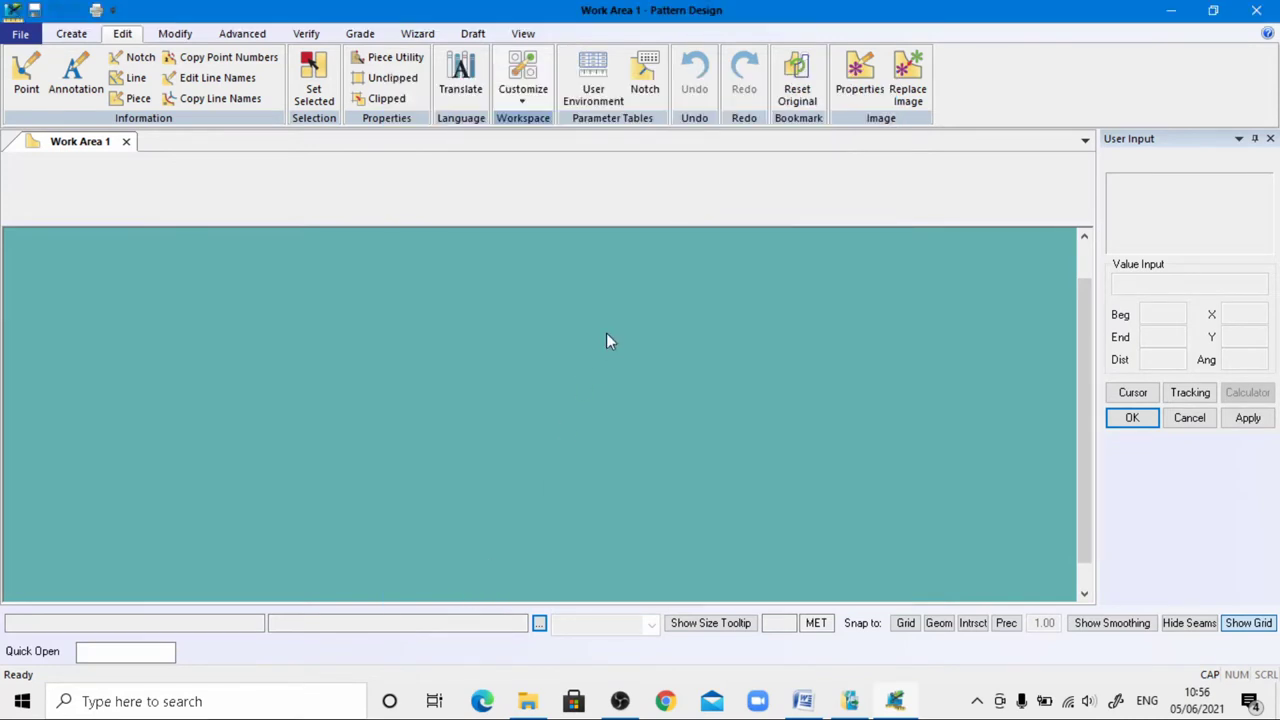
Check the notation, precision and seam allowance in the user environment table of the BBB storage area and close it
{"action": "left_click", "coordinate": [595, 88]}
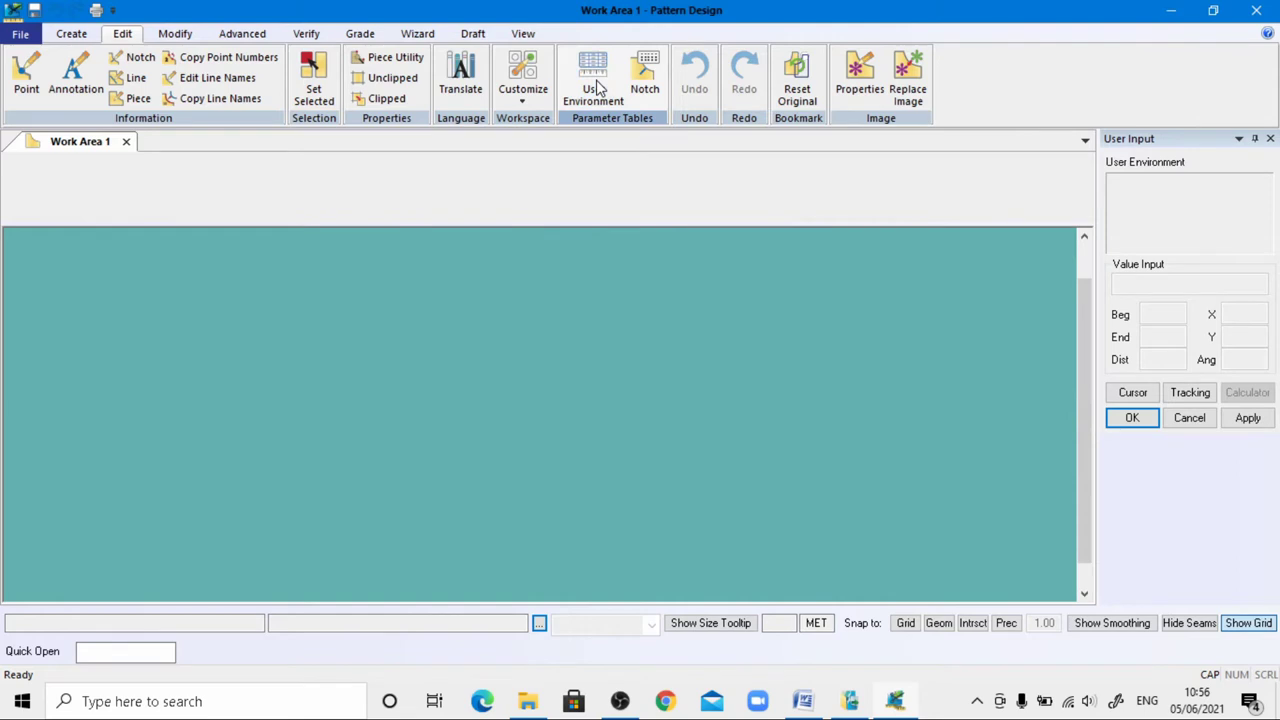
{"action": "left_click", "coordinate": [596, 88]}
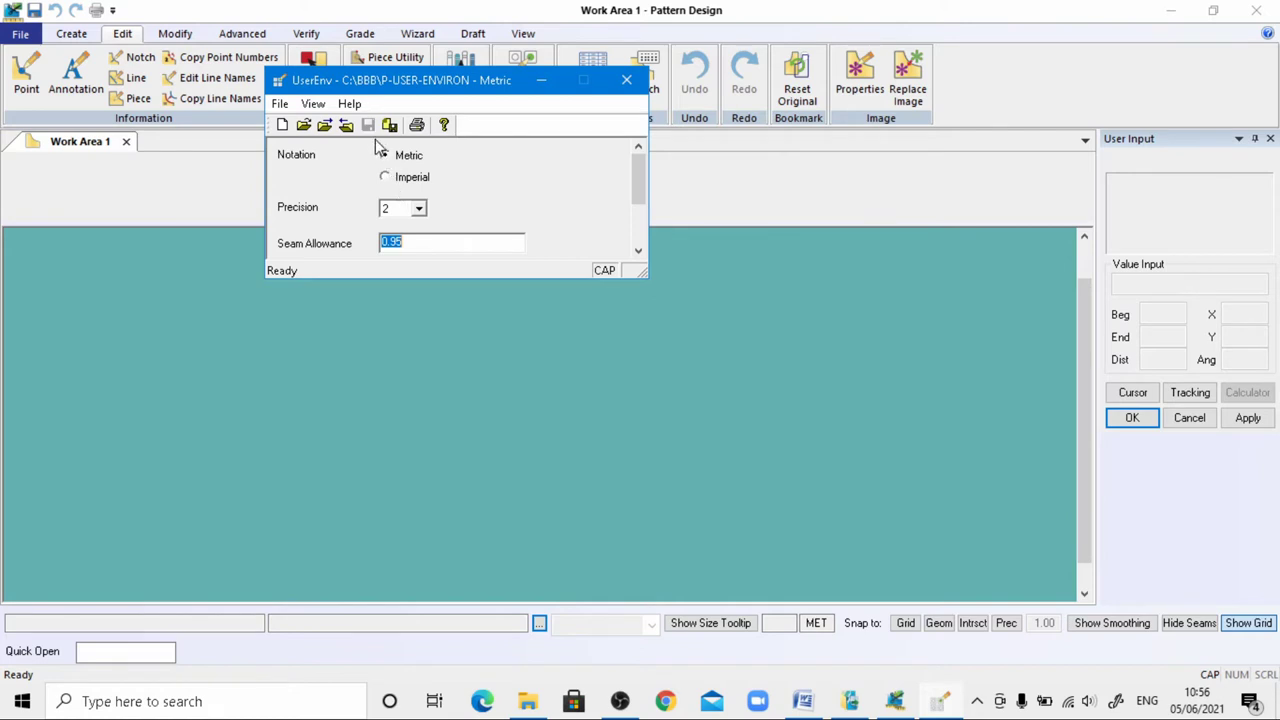
{"action": "left_click", "coordinate": [626, 79]}
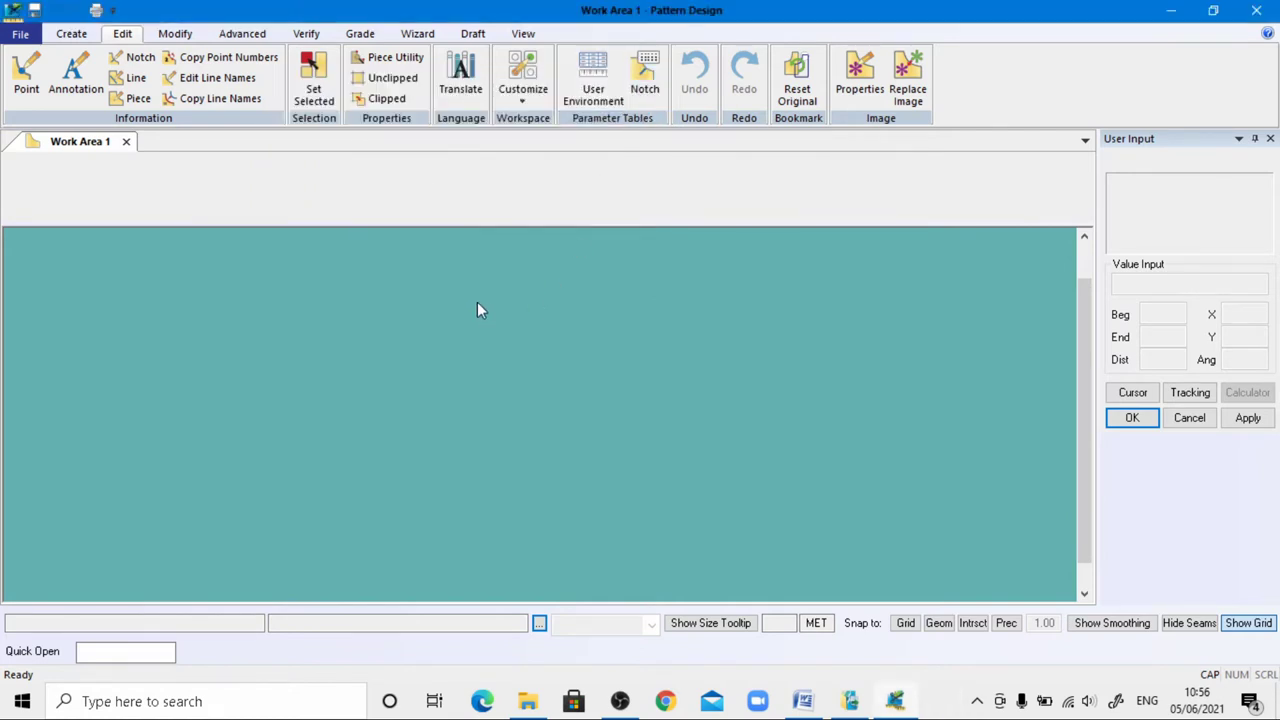
Copy the 46.5 cm basic block bust width (B-C) from the drafting process chart in Word and return to Pattern Design
{"action": "left_click", "coordinate": [71, 33]}
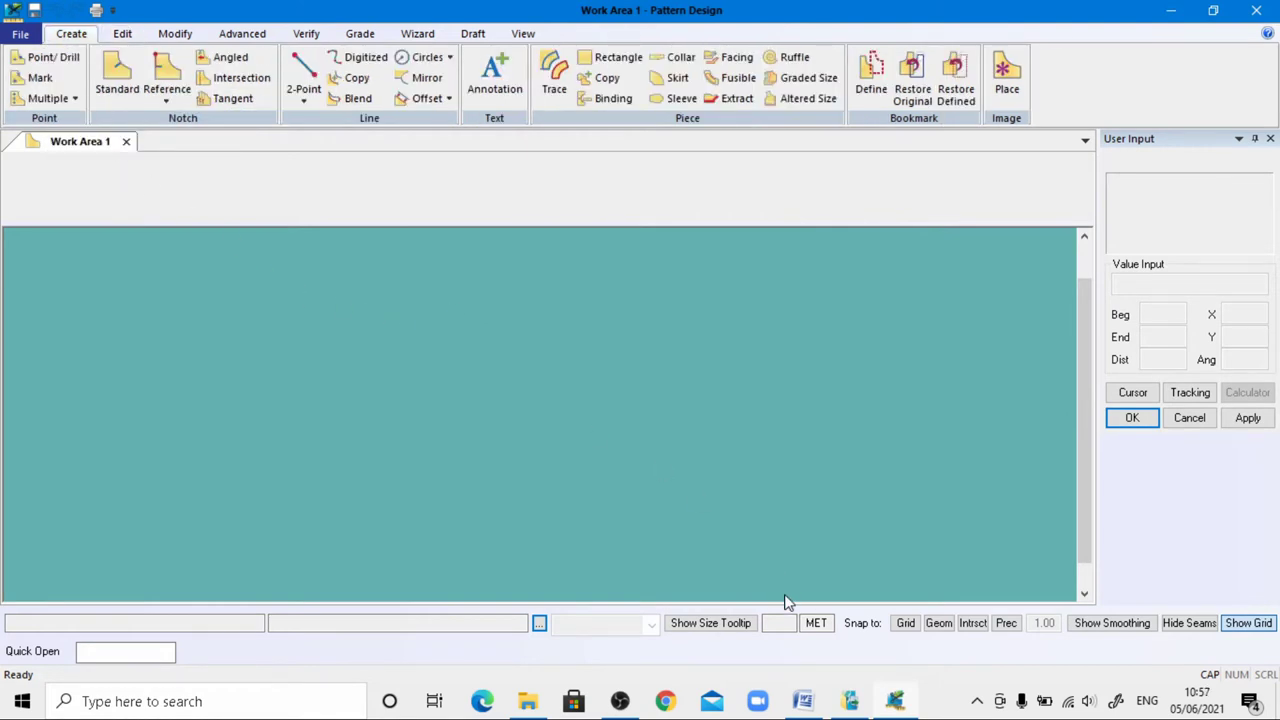
{"action": "left_click", "coordinate": [806, 704]}
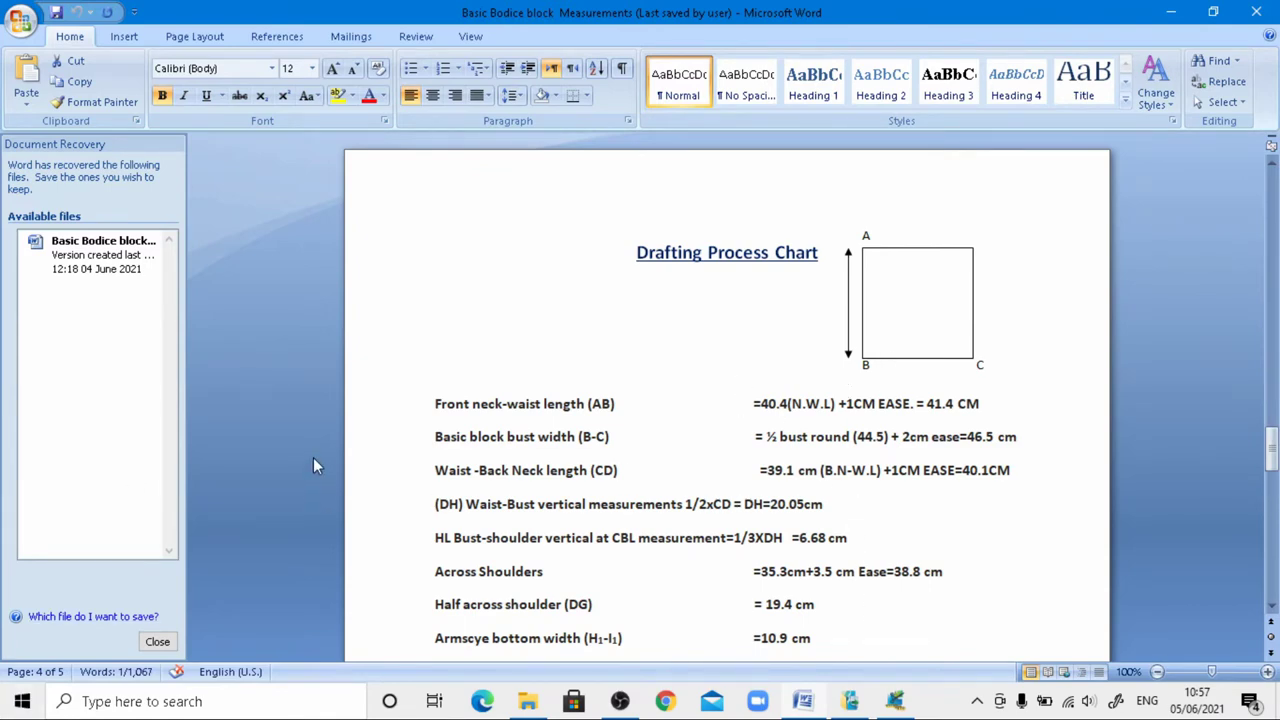
{"action": "left_click_drag", "start_coordinate": [967, 437], "coordinate": [993, 437]}
{"action": "right_click", "coordinate": [978, 436]}
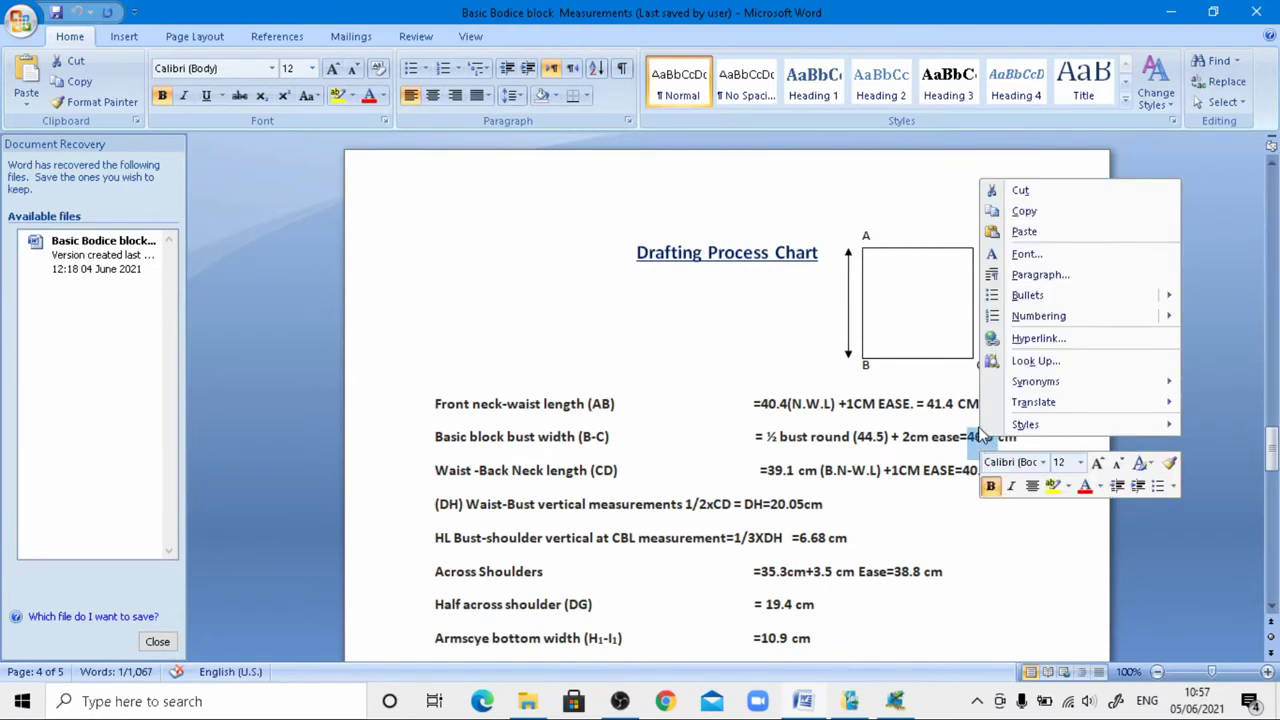
{"action": "left_click", "coordinate": [1024, 211]}
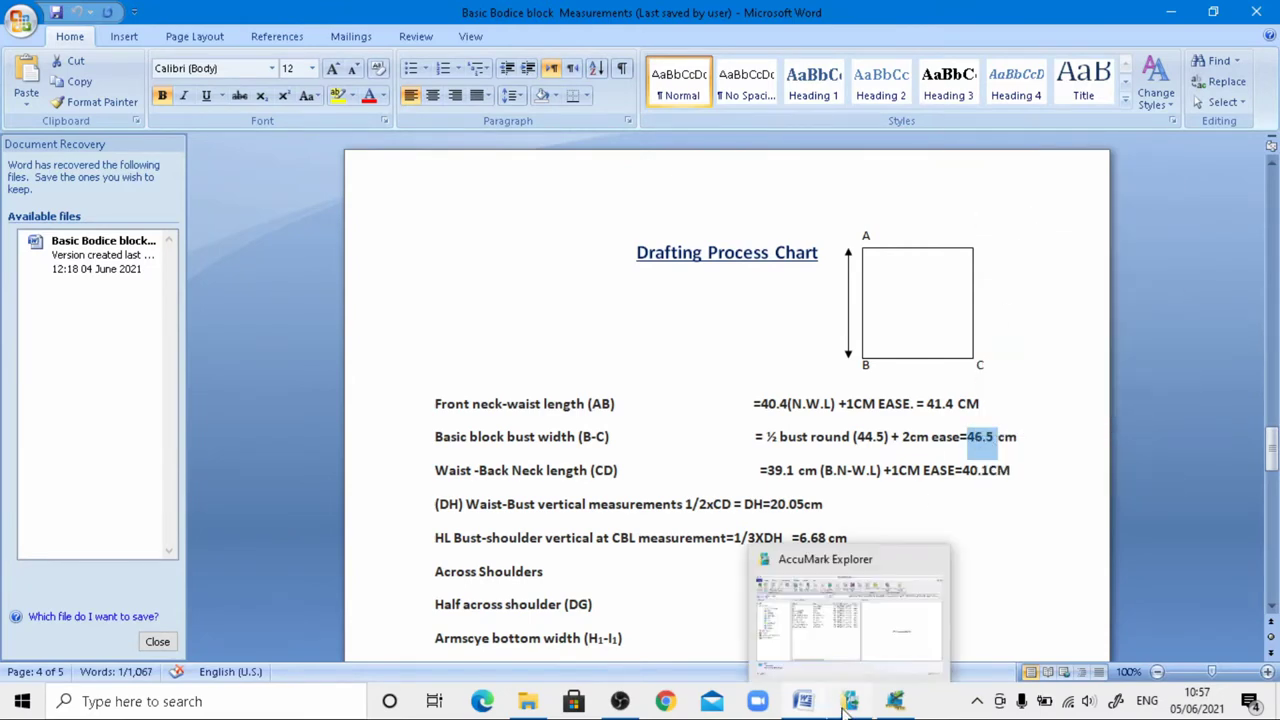
{"action": "left_click", "coordinate": [802, 704]}
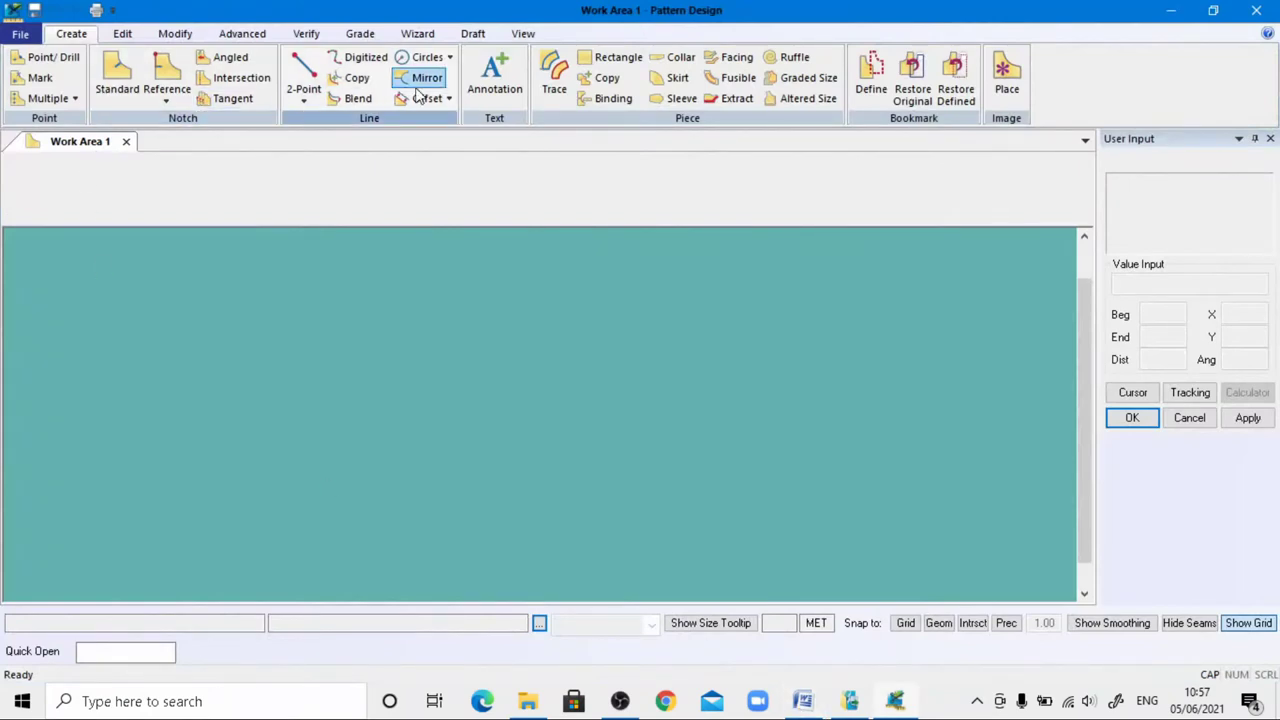
Start a rectangular piece in the empty work area using value input, with an X distance of 46.5 cm
{"action": "left_click", "coordinate": [617, 60]}
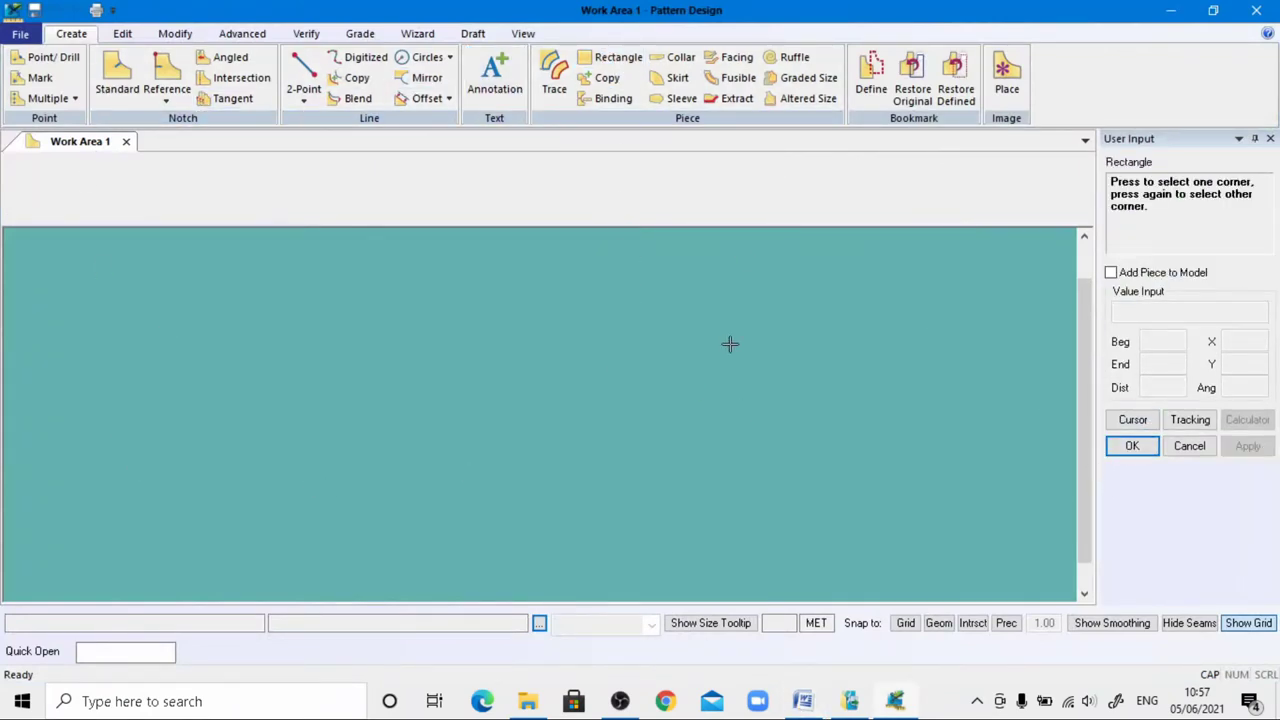
{"action": "left_click", "coordinate": [1136, 421]}
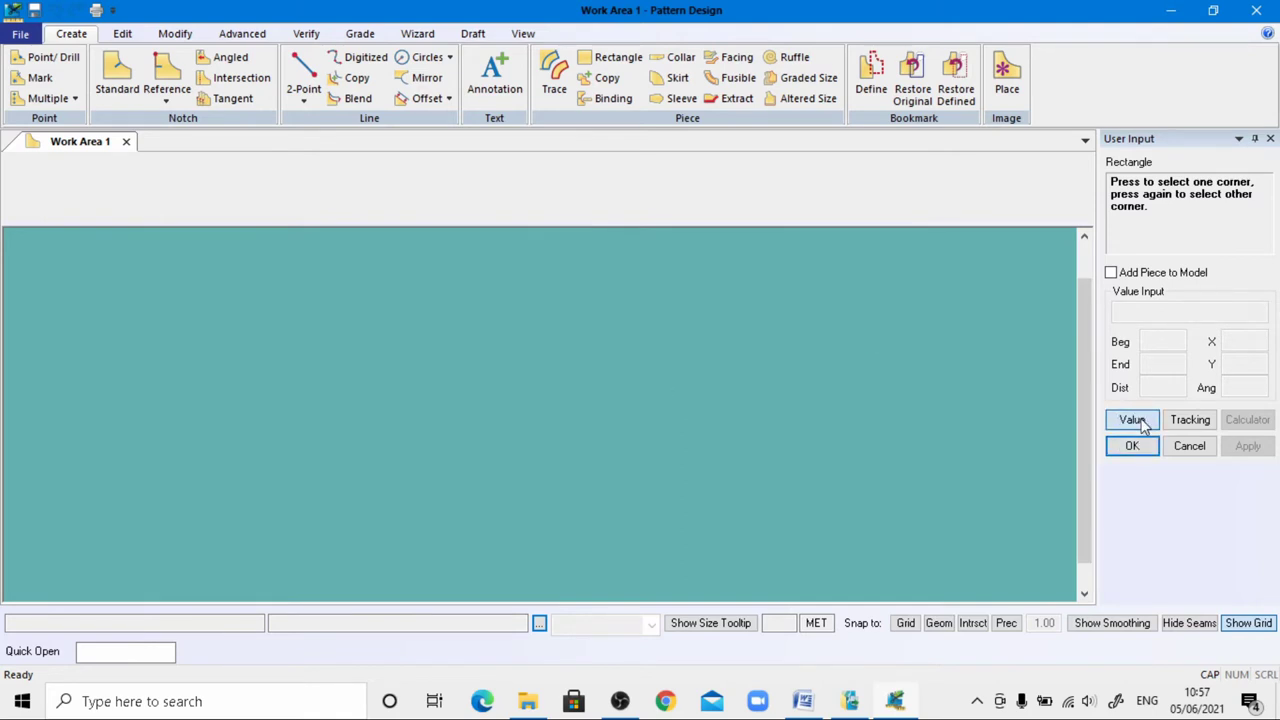
{"action": "left_click", "coordinate": [605, 372]}
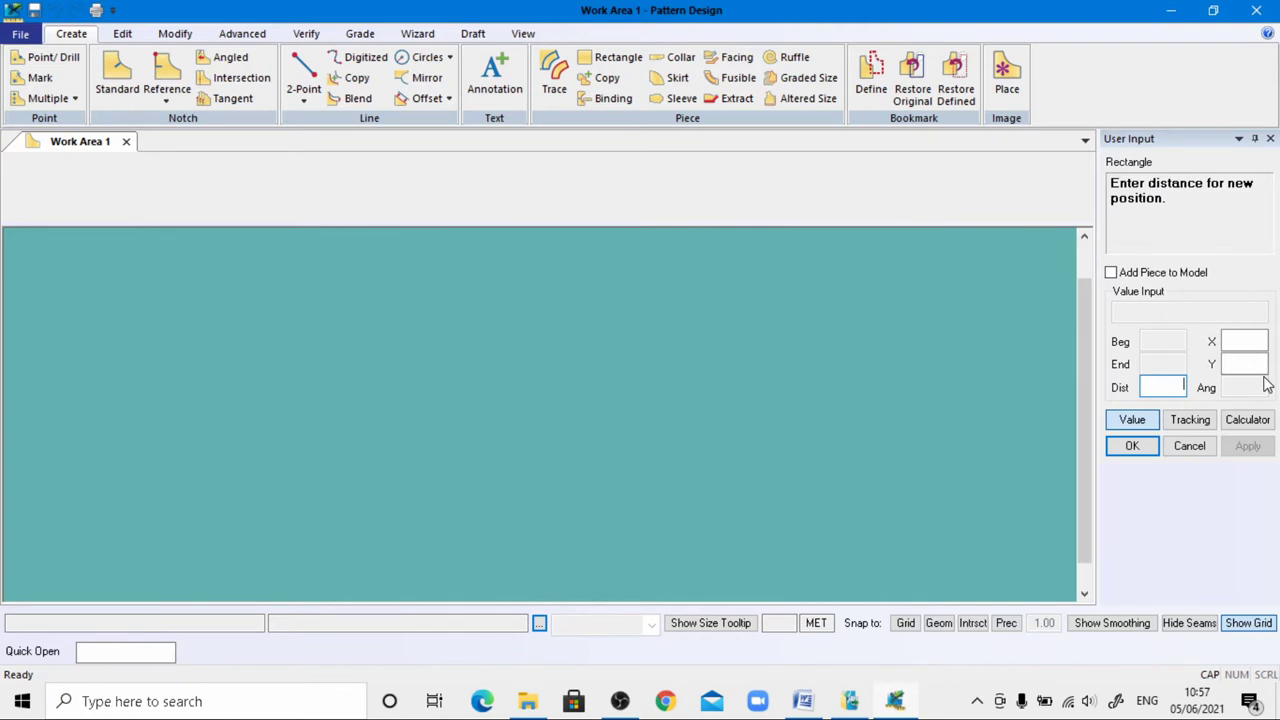
{"action": "left_click", "coordinate": [1250, 343]}
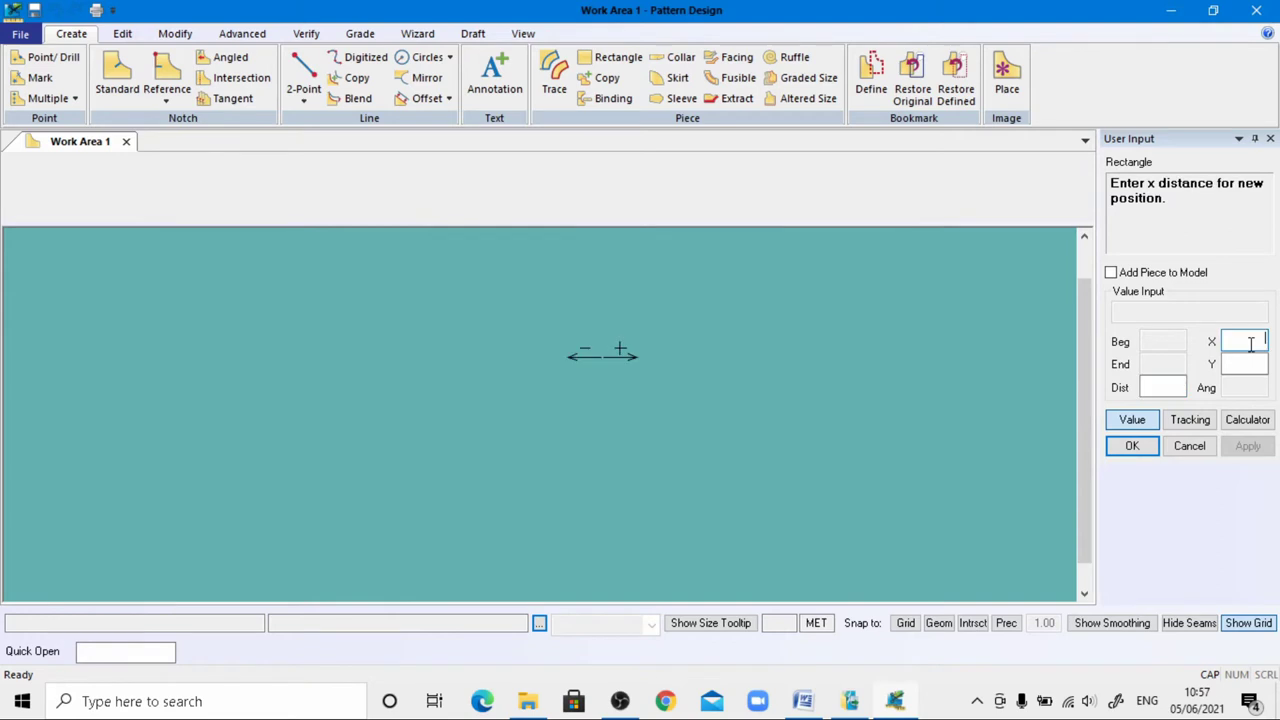
{"action": "type", "text": "46.5"}
Copy the 41.4 cm front neck-waist length from the Word chart and apply it as the rectangle's Y distance in Pattern Design
{"action": "left_click", "coordinate": [803, 701]}
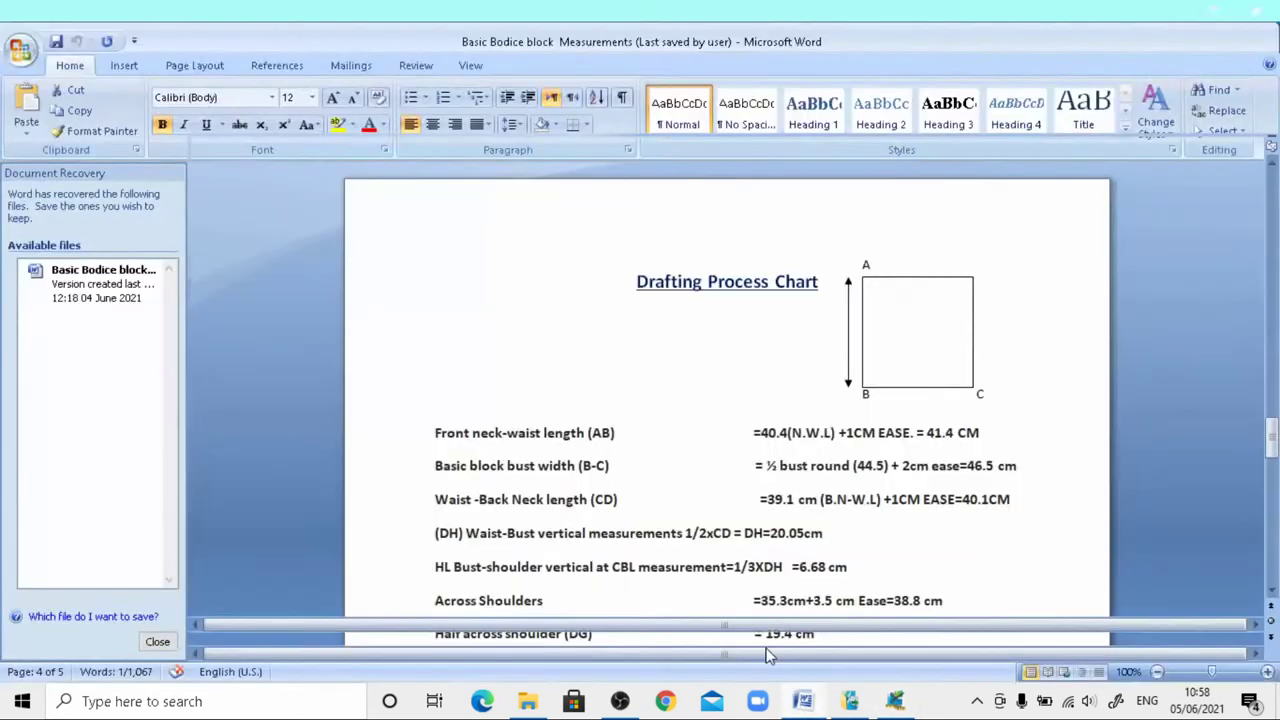
{"action": "left_click_drag", "start_coordinate": [926, 404], "coordinate": [946, 406]}
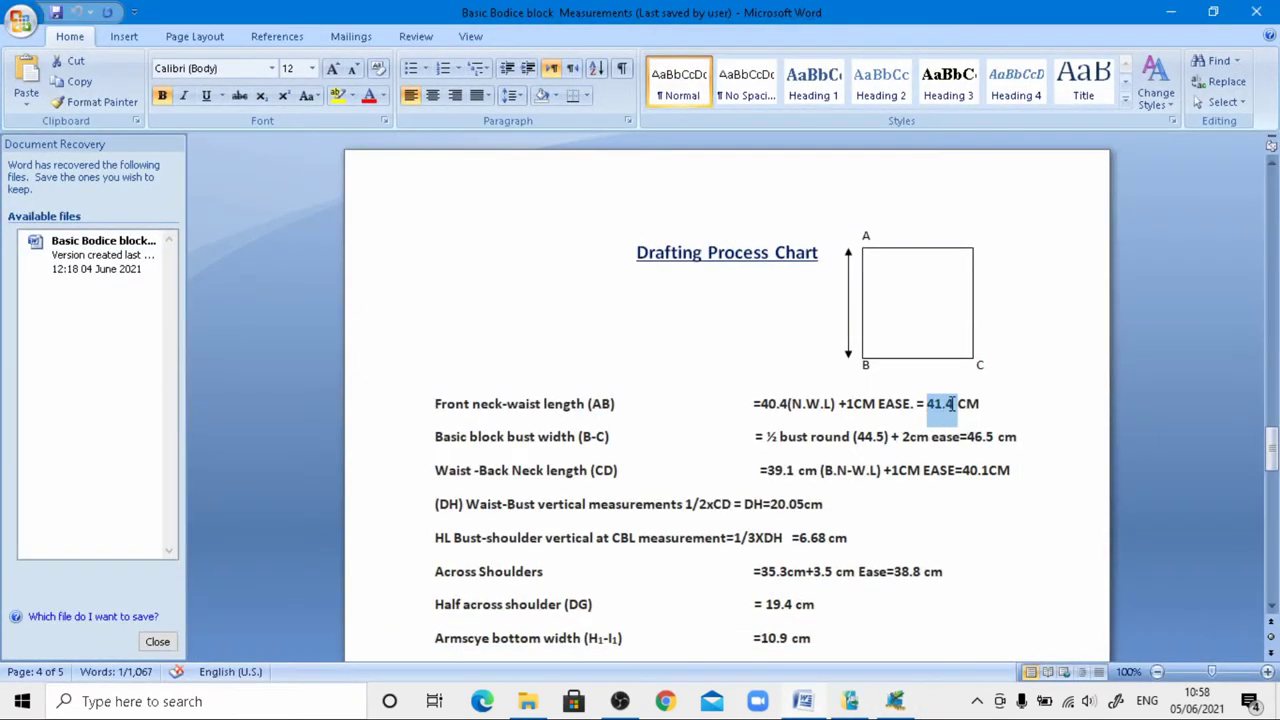
{"action": "right_click", "coordinate": [948, 410]}
{"action": "left_click", "coordinate": [988, 437]}
{"action": "left_click", "coordinate": [894, 701]}
{"action": "key", "text": "Tab"}
{"action": "key", "text": "ctrl+v"}
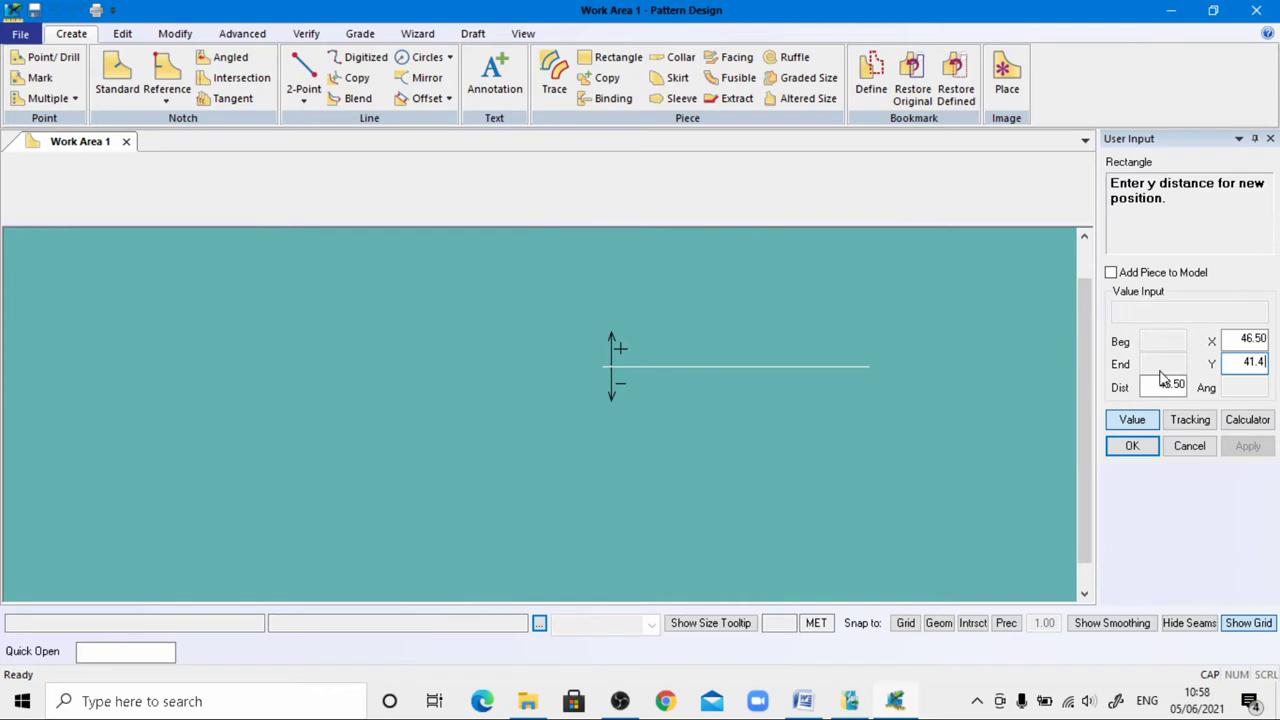
{"action": "key", "text": "Return"}
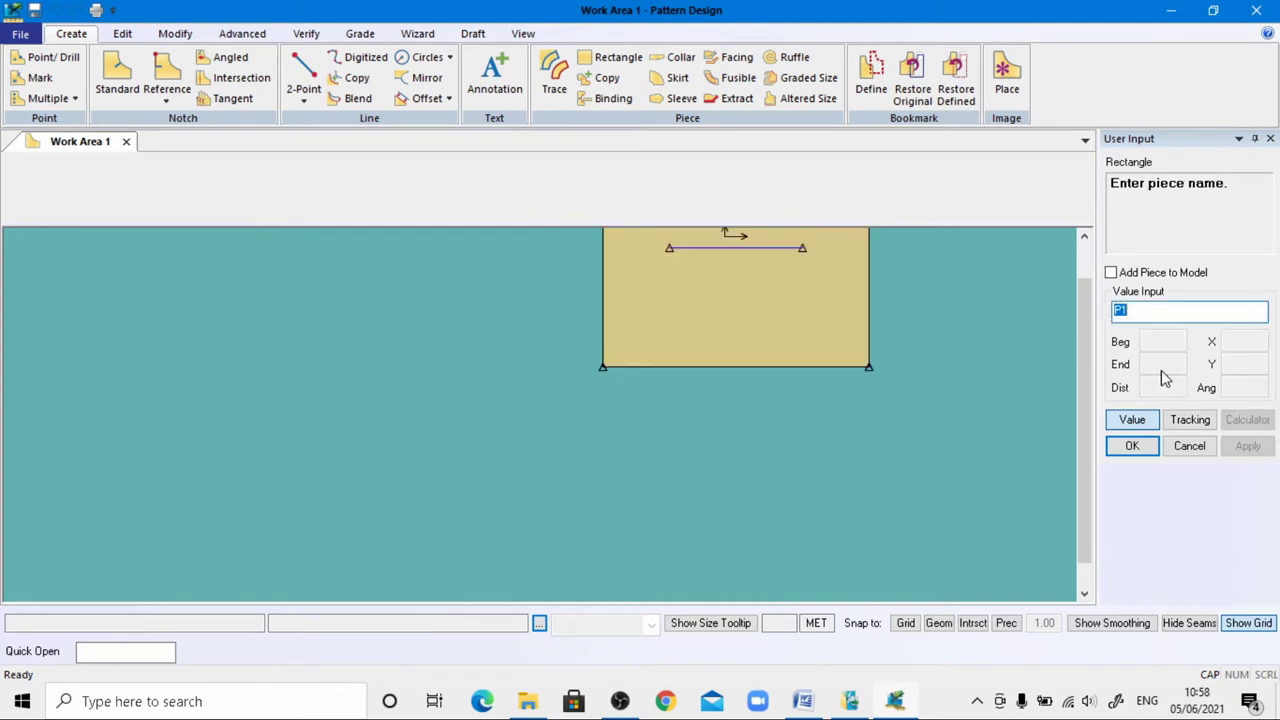
Name the rectangular piece BBB, end the Rectangle command and move the piece fully into the middle of the work area
{"action": "type", "text": "BBB"}
{"action": "key", "text": "Return"}
{"action": "right_click", "coordinate": [860, 331]}
{"action": "left_click", "coordinate": [803, 320]}
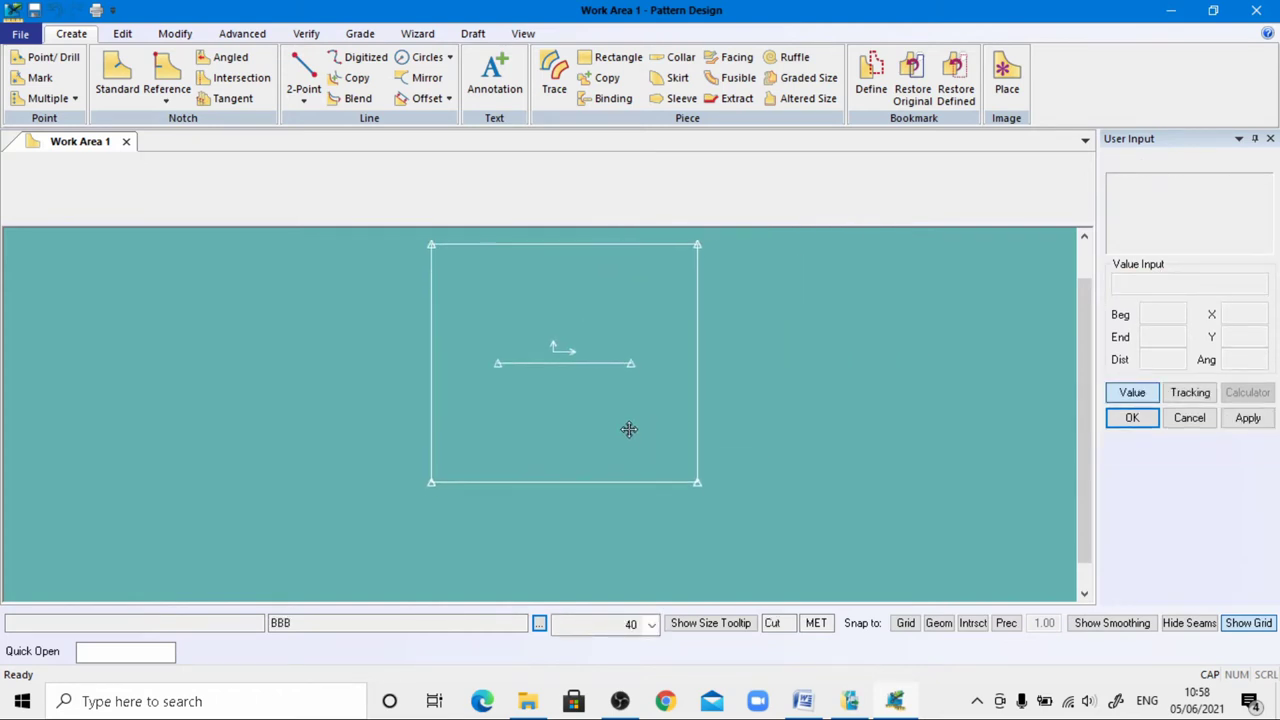
{"action": "left_click", "coordinate": [629, 437]}
Annotate the upper-left corner of the BBB rectangle with the letter A at character size 1
{"action": "scroll", "coordinate": [629, 437], "scroll_direction": "down", "scroll_amount": 3}
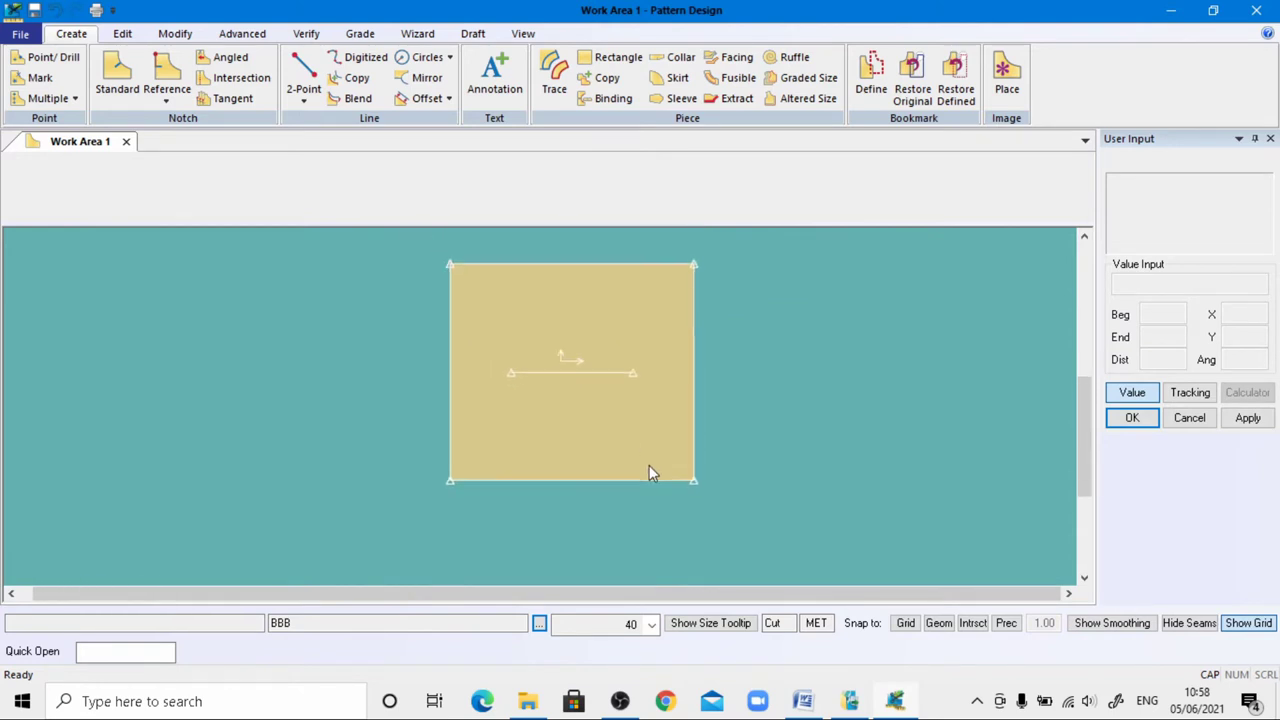
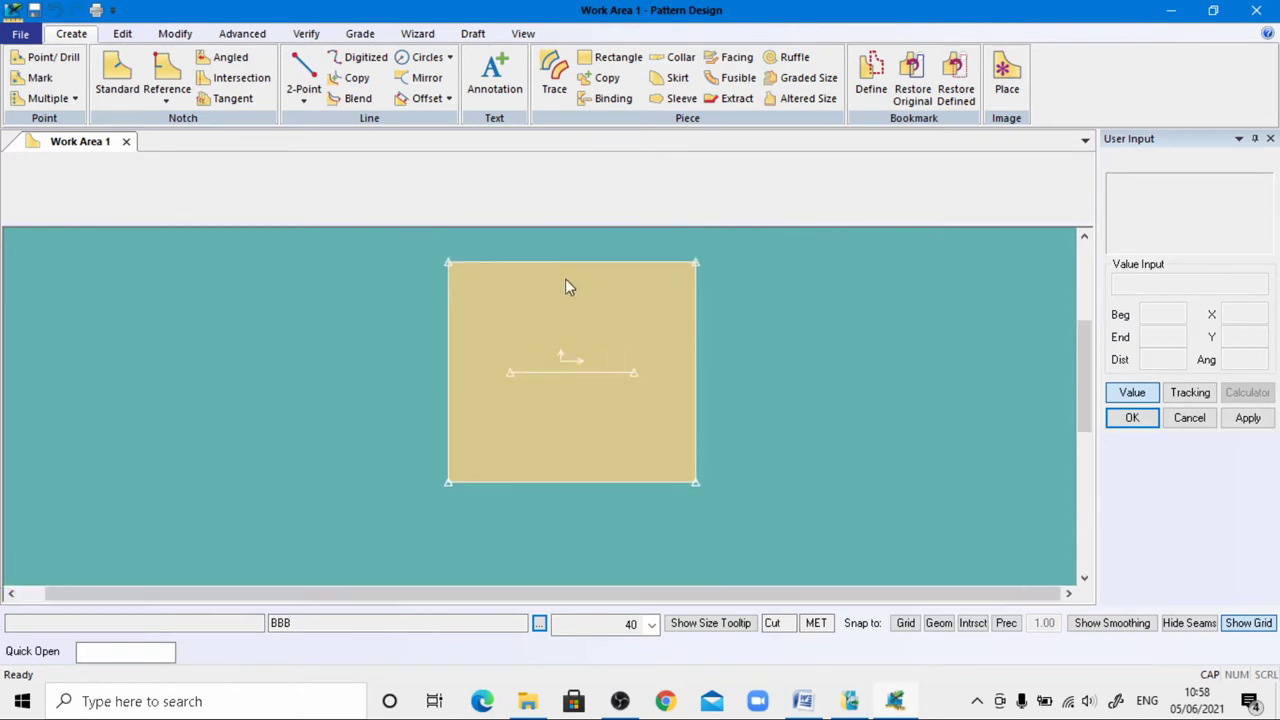
{"action": "scroll", "coordinate": [351, 449], "scroll_direction": "up", "scroll_amount": 2}
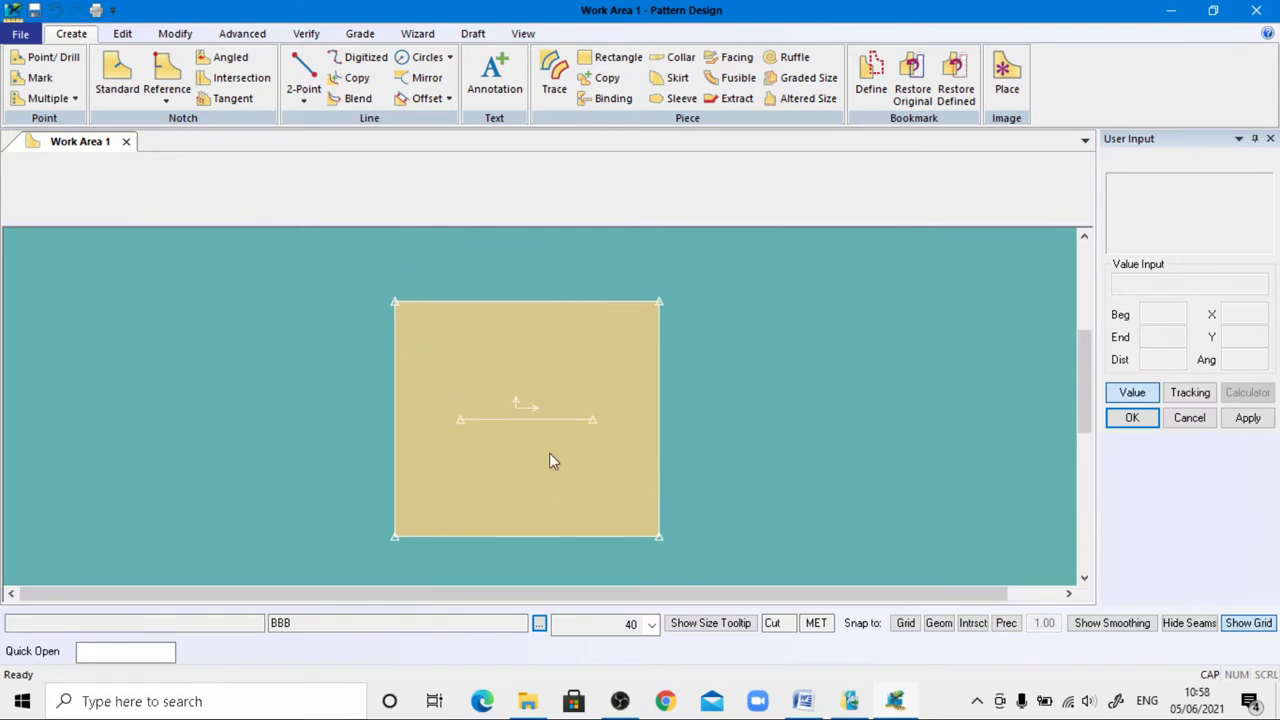
{"action": "left_click", "coordinate": [494, 82]}
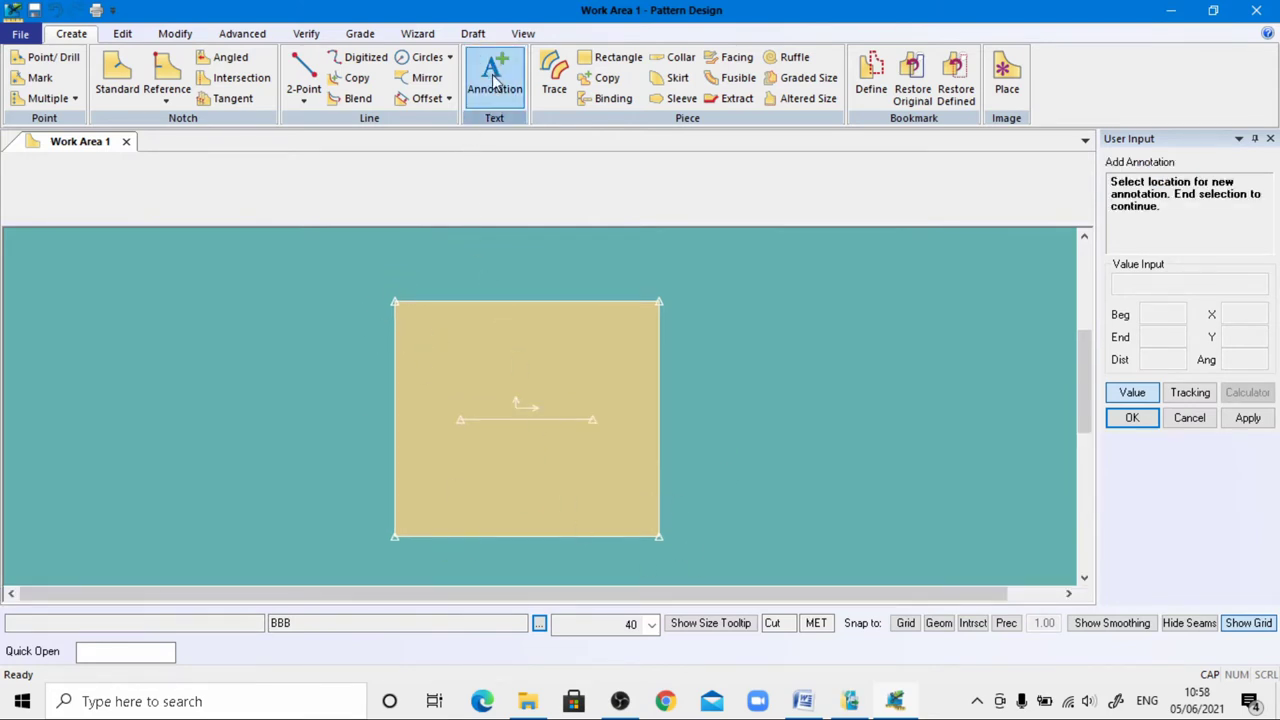
{"action": "left_click", "coordinate": [391, 288]}
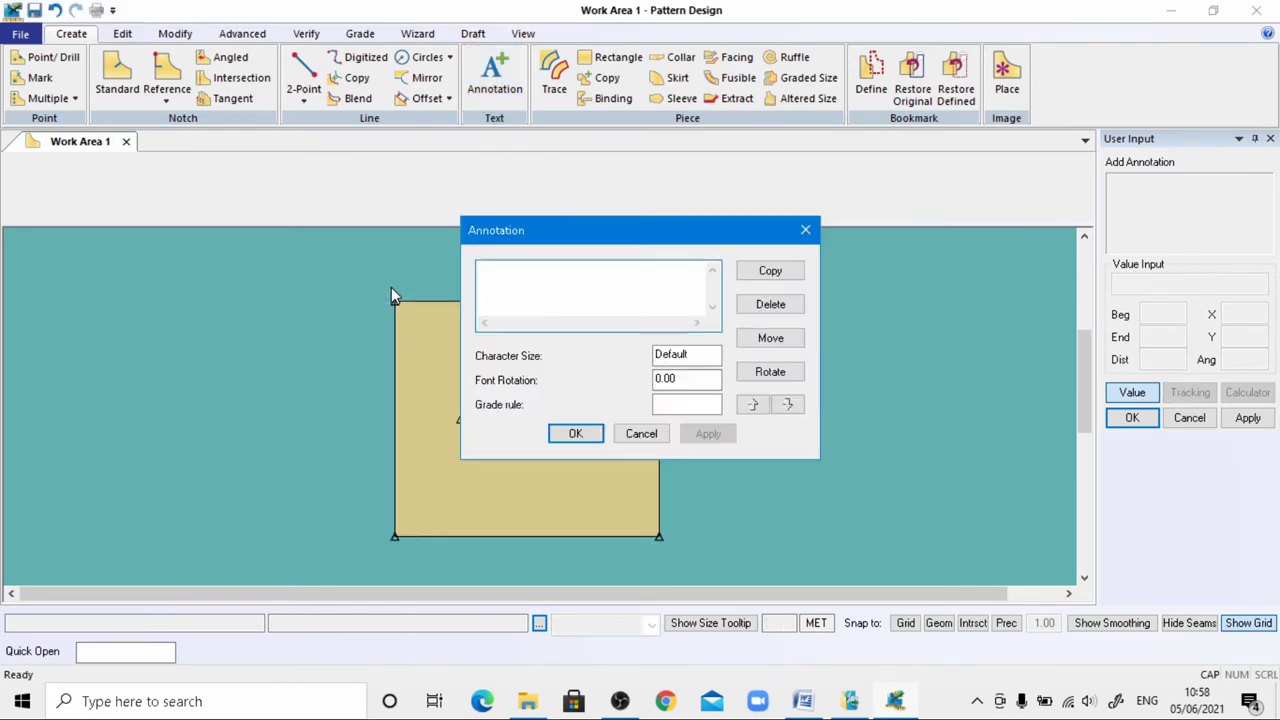
{"action": "type", "text": "A"}
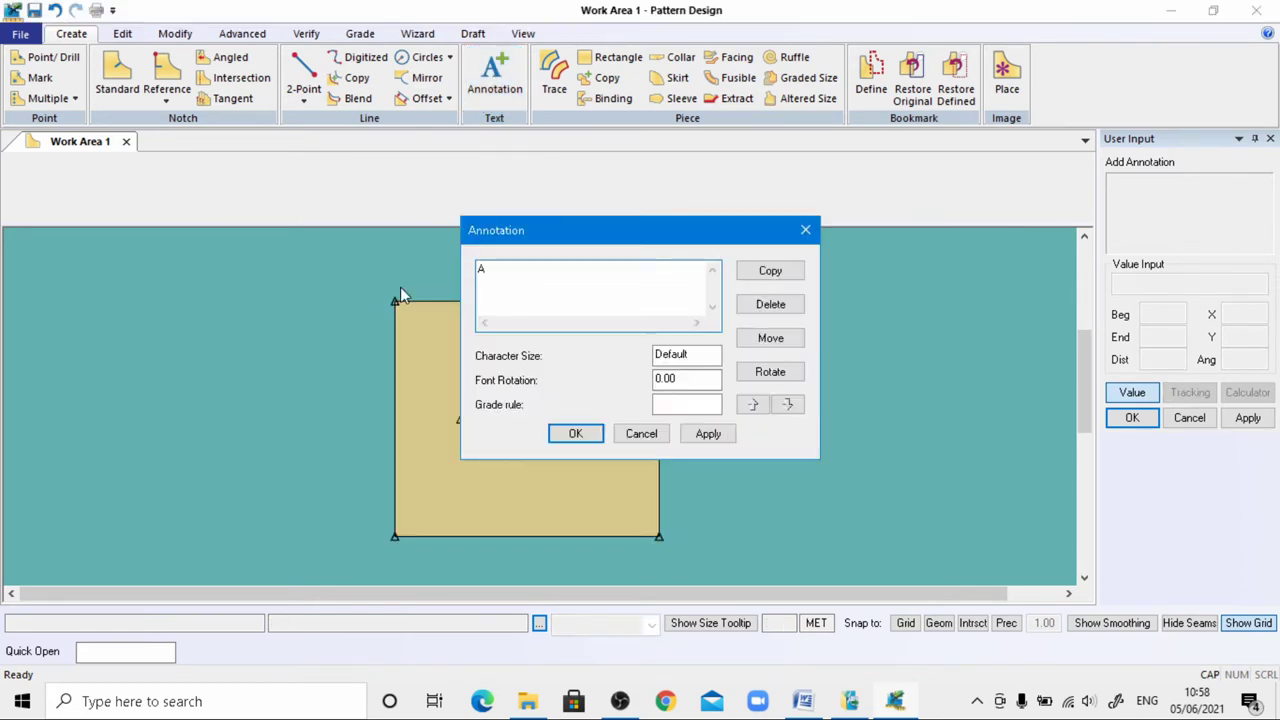
{"action": "double_click", "coordinate": [688, 356]}
{"action": "type", "text": "1"}
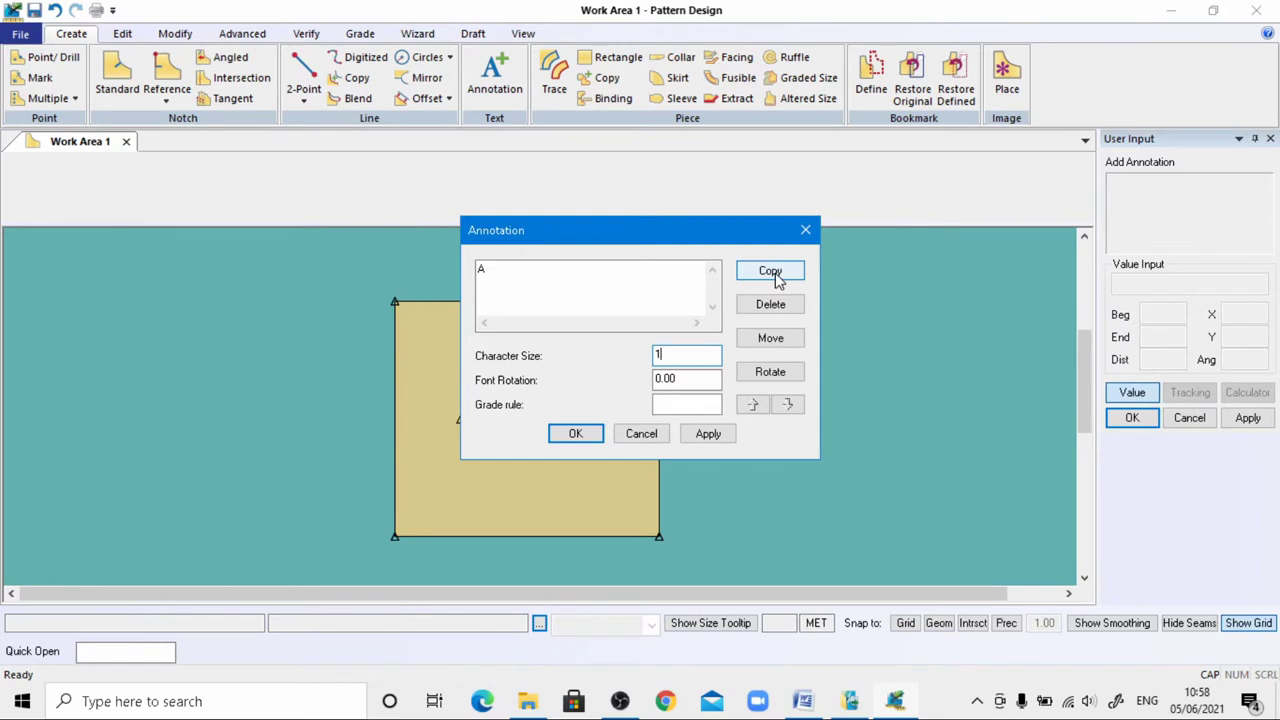
{"action": "left_click", "coordinate": [708, 436]}
Copy the A annotation to just below the rectangle's lower-left corner and change its text to B
{"action": "left_click", "coordinate": [770, 271]}
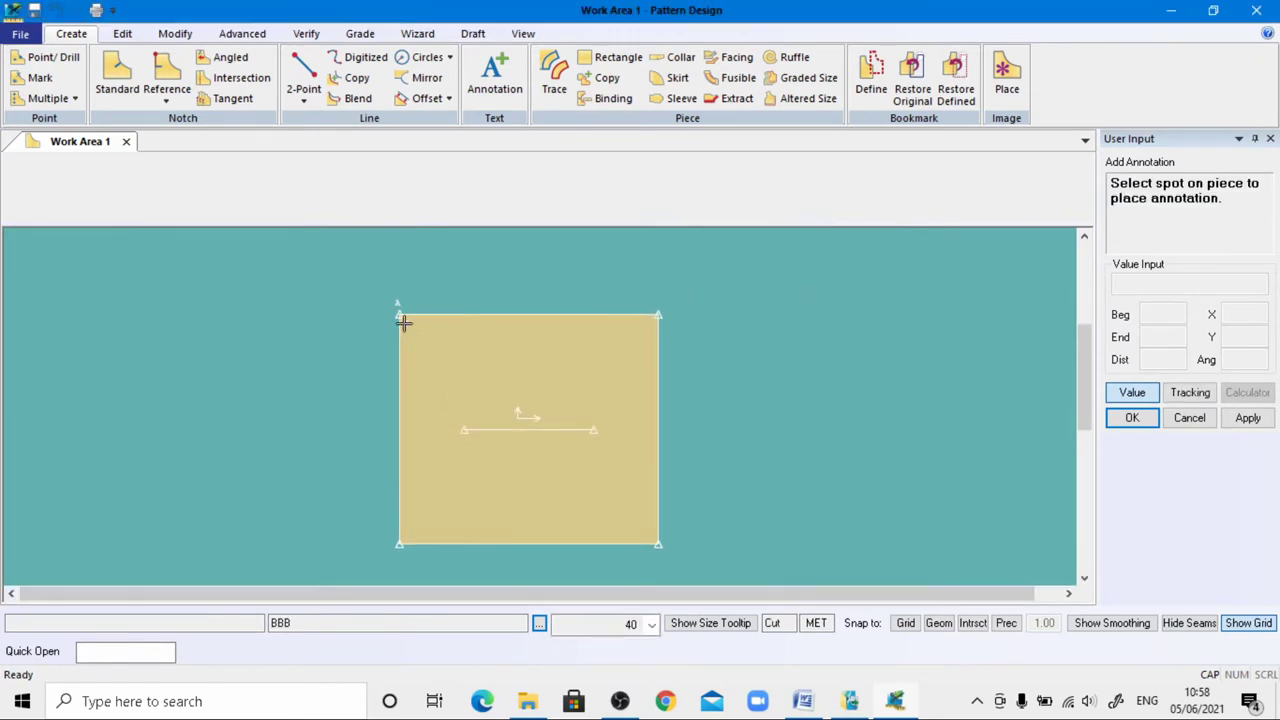
{"action": "scroll", "coordinate": [402, 322], "scroll_direction": "up", "scroll_amount": 2}
{"action": "scroll", "coordinate": [396, 285], "scroll_direction": "down", "scroll_amount": 1}
{"action": "scroll", "coordinate": [392, 300], "scroll_direction": "down", "scroll_amount": 1}
{"action": "scroll", "coordinate": [394, 480], "scroll_direction": "up", "scroll_amount": 1}
{"action": "left_click", "coordinate": [395, 484]}
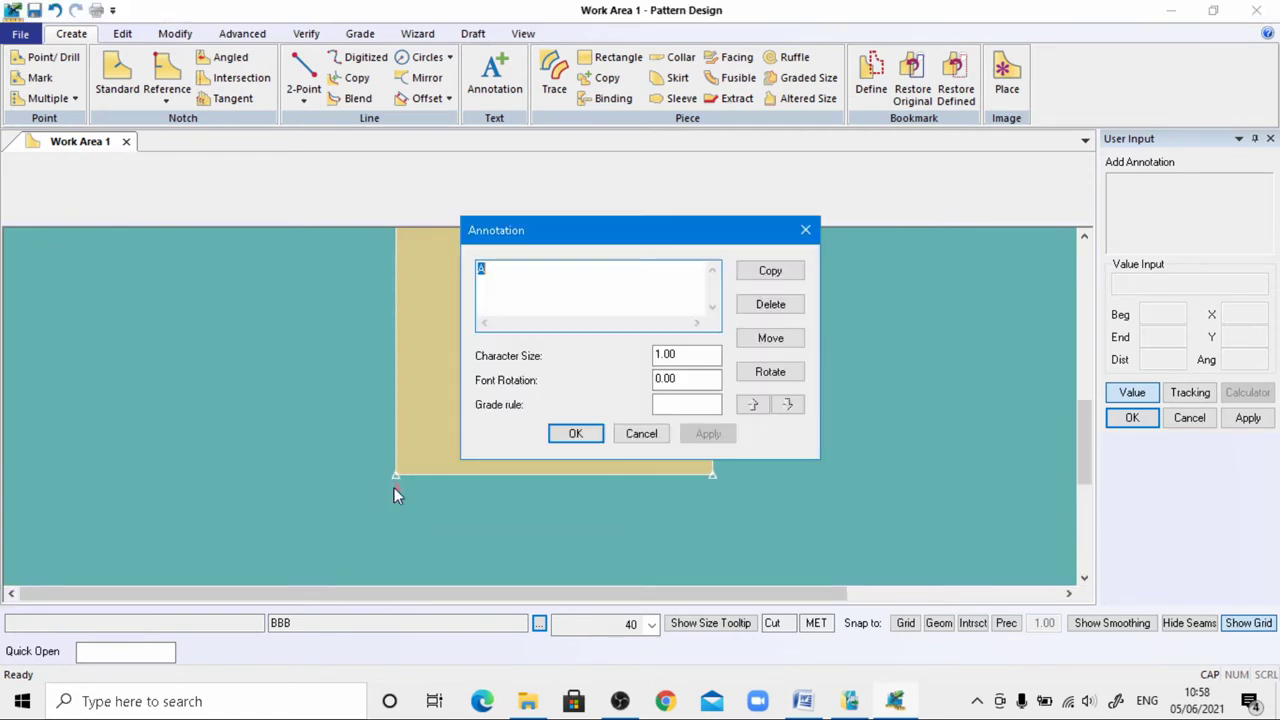
{"action": "type", "text": "B"}
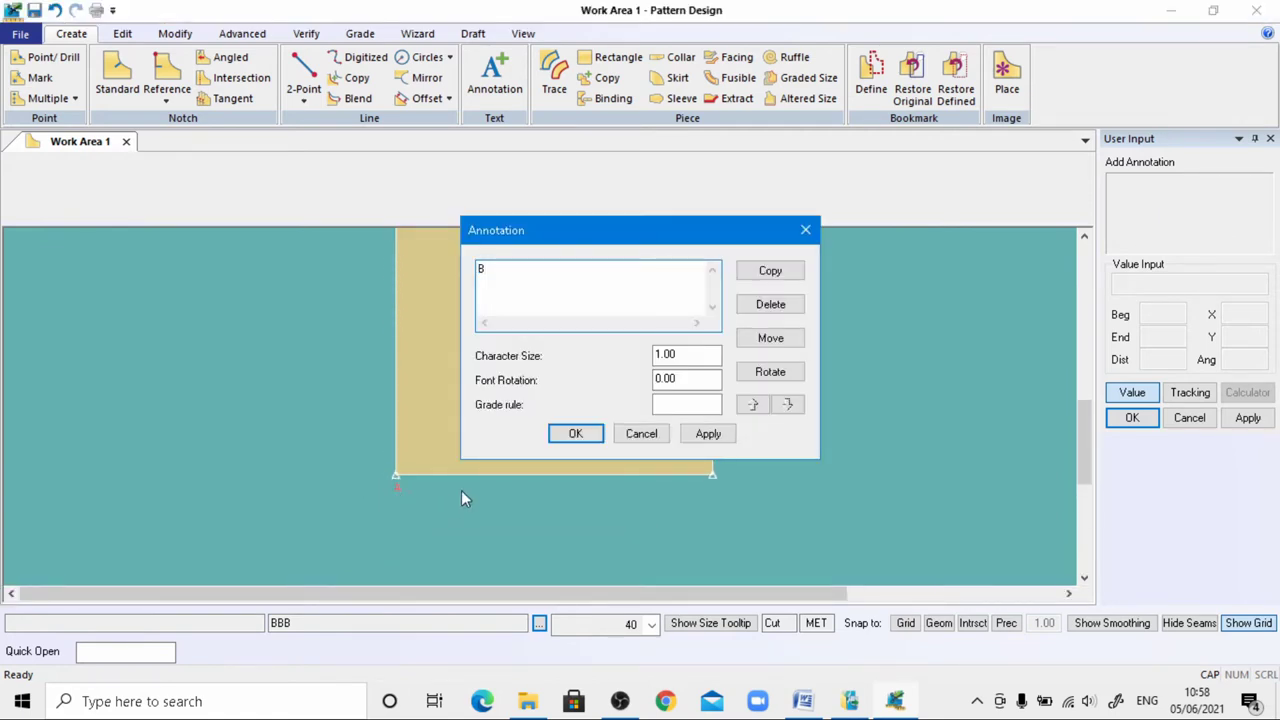
{"action": "left_click", "coordinate": [706, 435]}
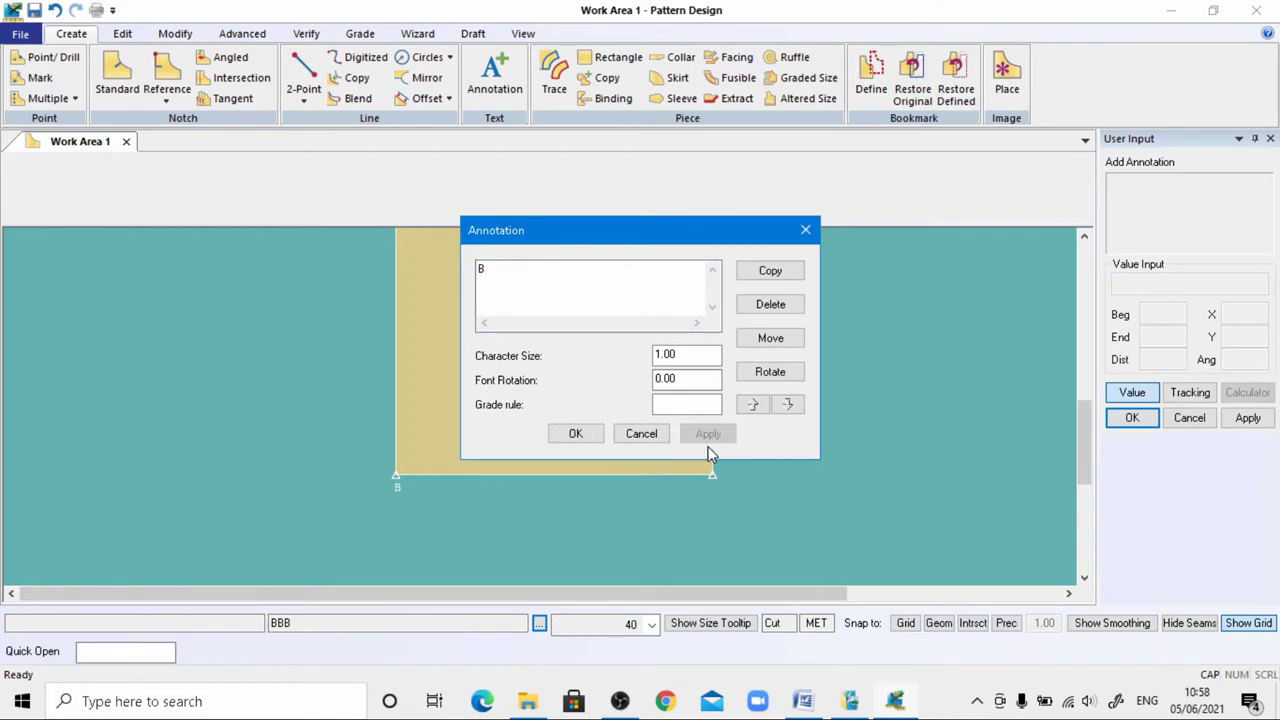
Copy the B annotation to beside the rectangle's lower-right corner, change its text to C and end the annotation command
{"action": "left_click", "coordinate": [770, 271]}
{"action": "left_click", "coordinate": [714, 476]}
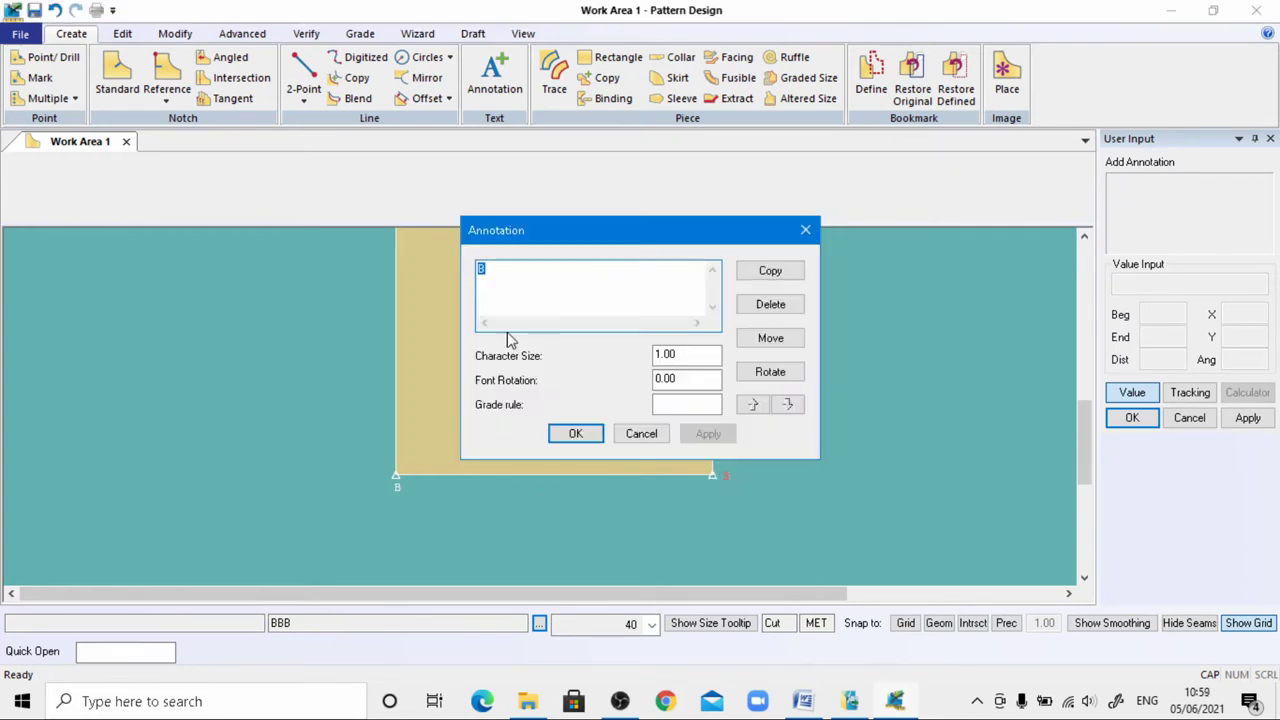
{"action": "type", "text": "C"}
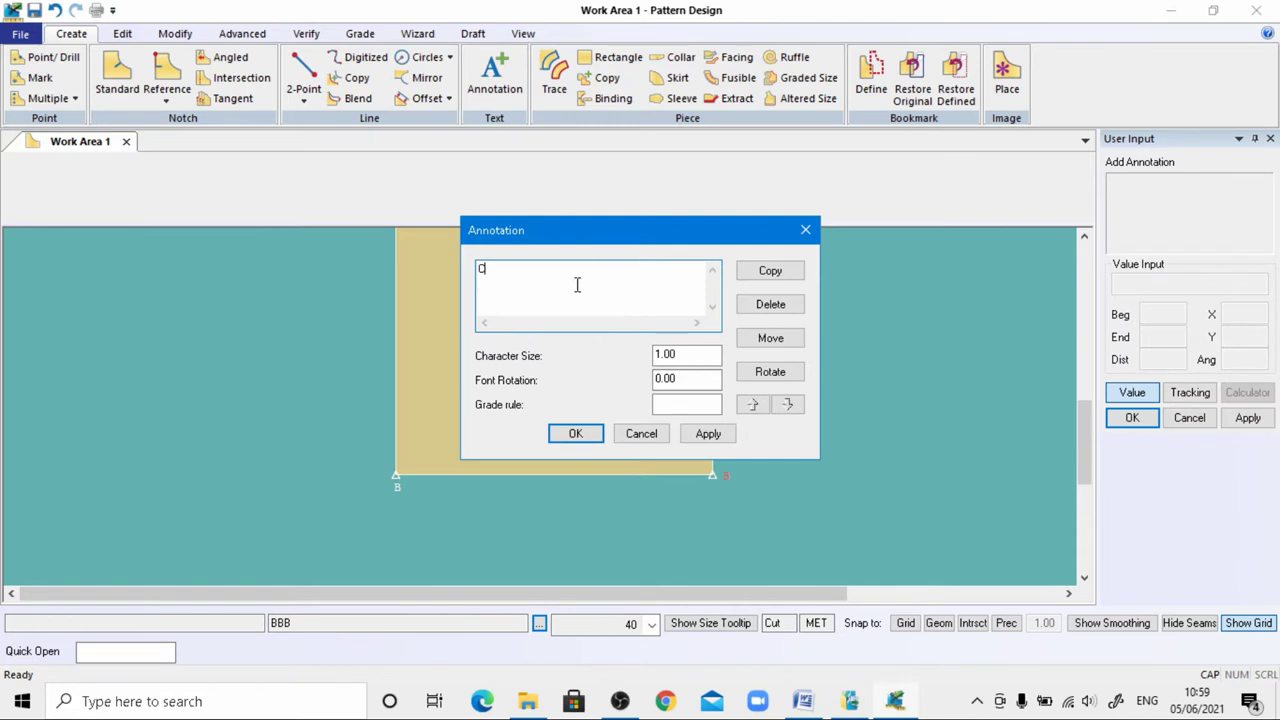
{"action": "left_click", "coordinate": [704, 436]}
{"action": "left_click", "coordinate": [575, 436]}
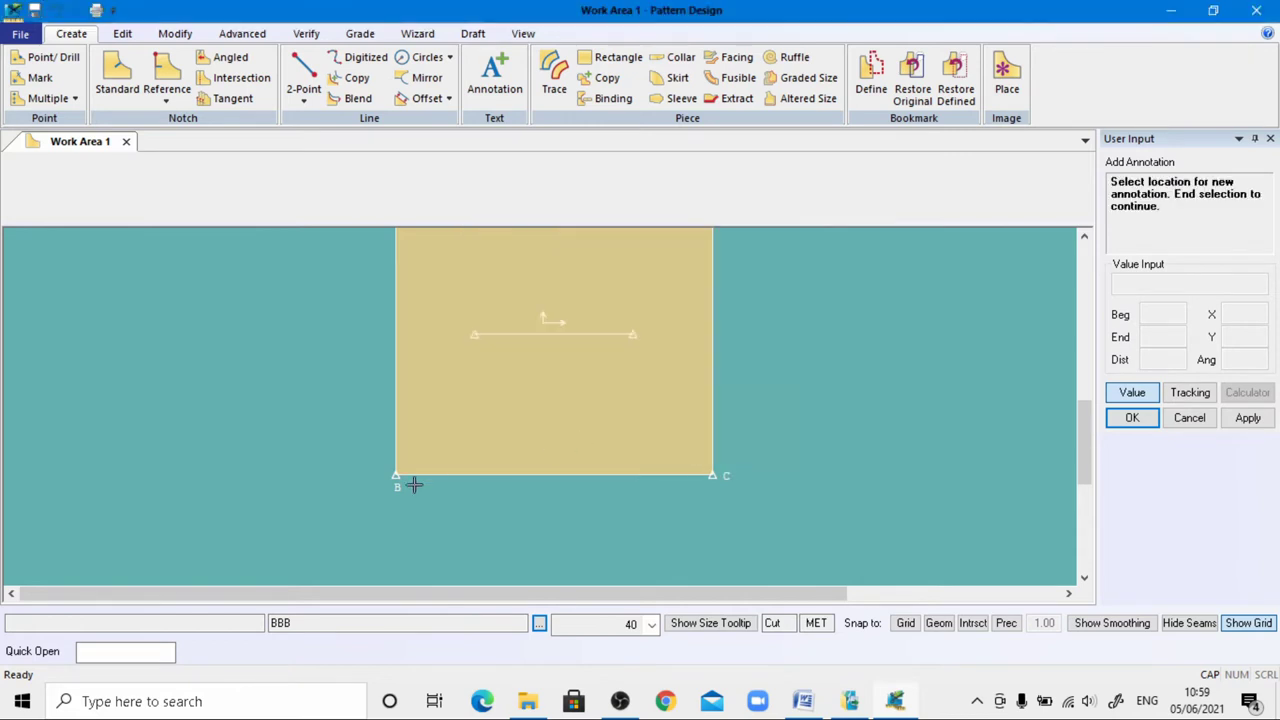
{"action": "right_click", "coordinate": [446, 397]}
{"action": "left_click", "coordinate": [446, 401]}
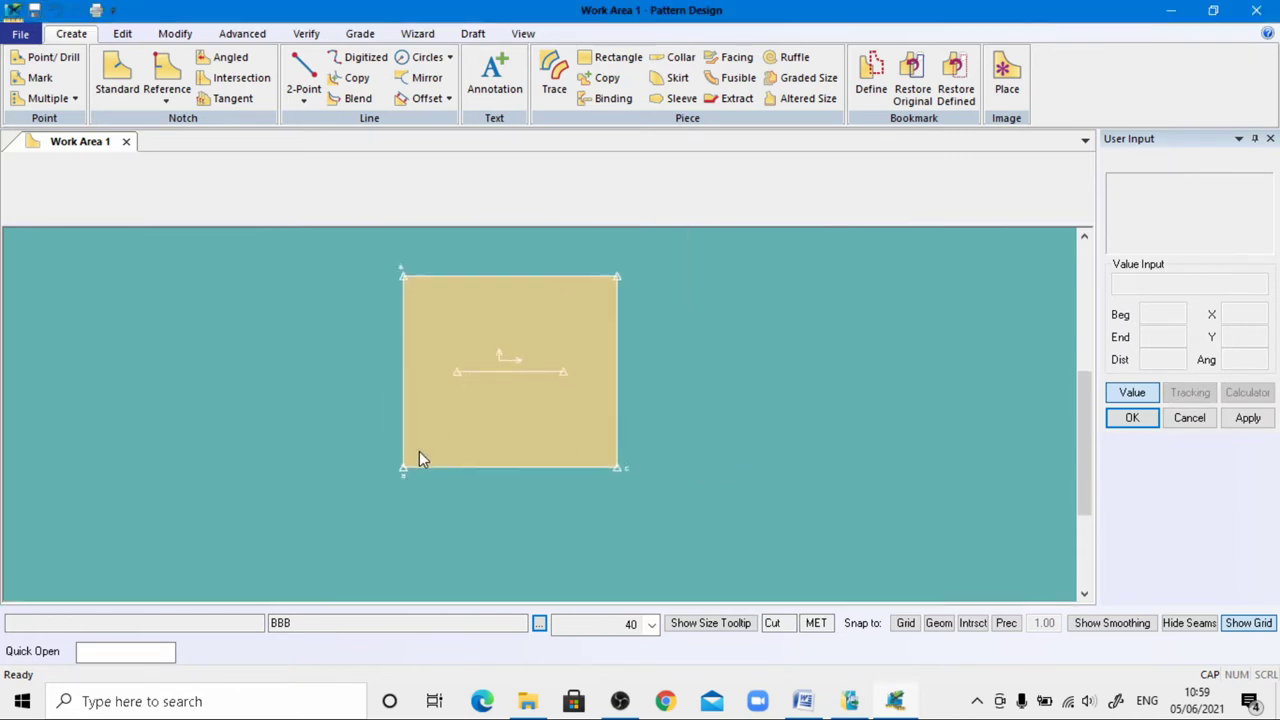
{"action": "scroll", "coordinate": [421, 451], "scroll_direction": "up", "scroll_amount": 1}
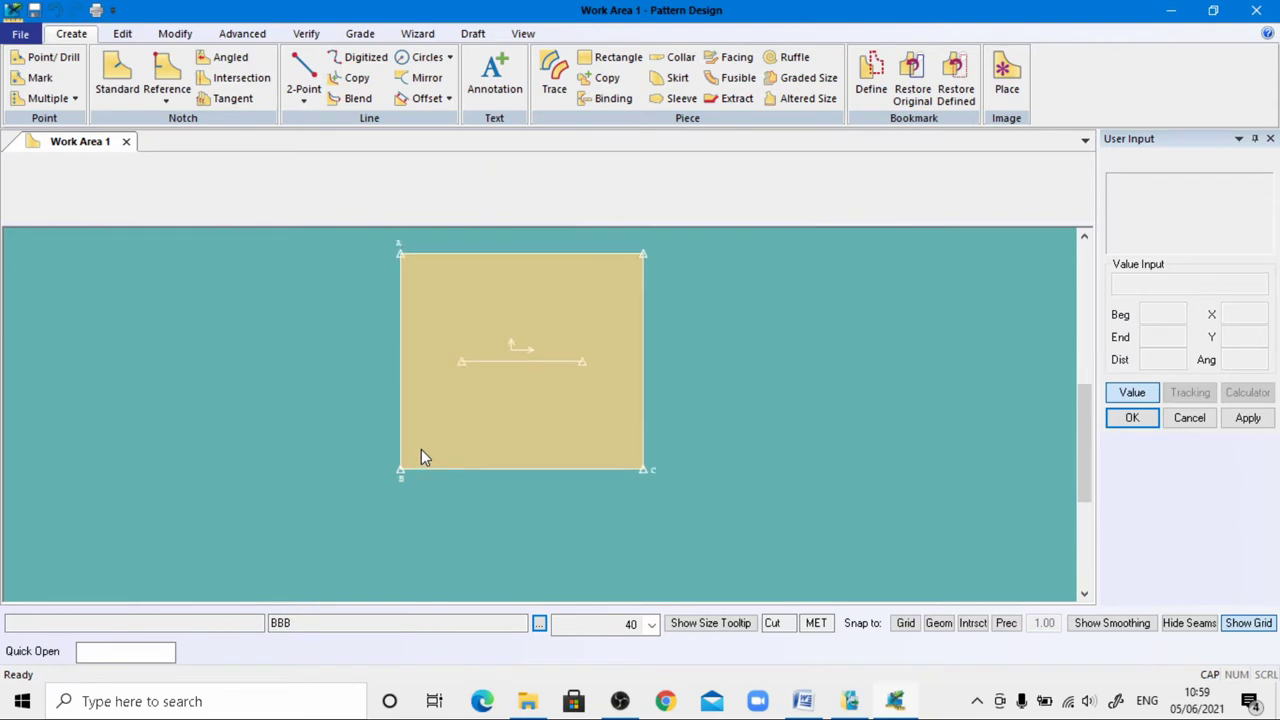
Switch to the Word drafting chart, copy the 40.1 value of the waist-back neck length (CD) and return to Pattern Design
{"action": "left_click", "coordinate": [802, 701]}
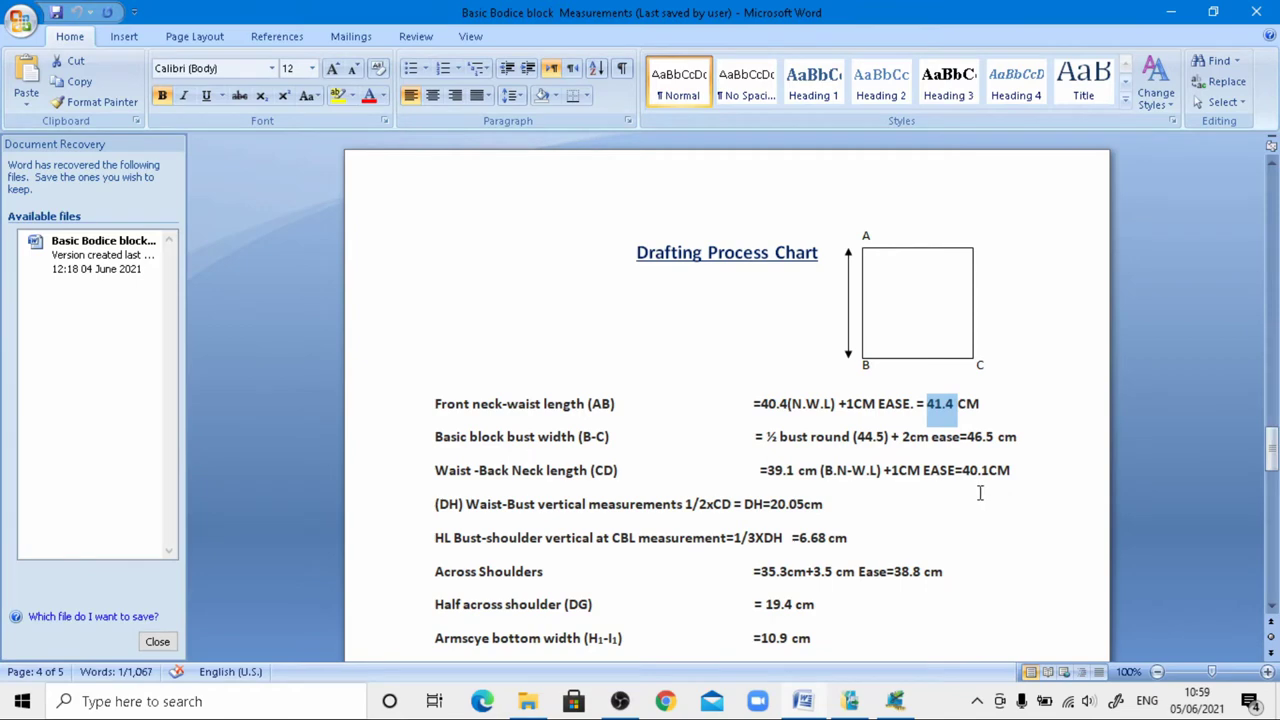
{"action": "left_click_drag", "start_coordinate": [963, 468], "coordinate": [988, 471]}
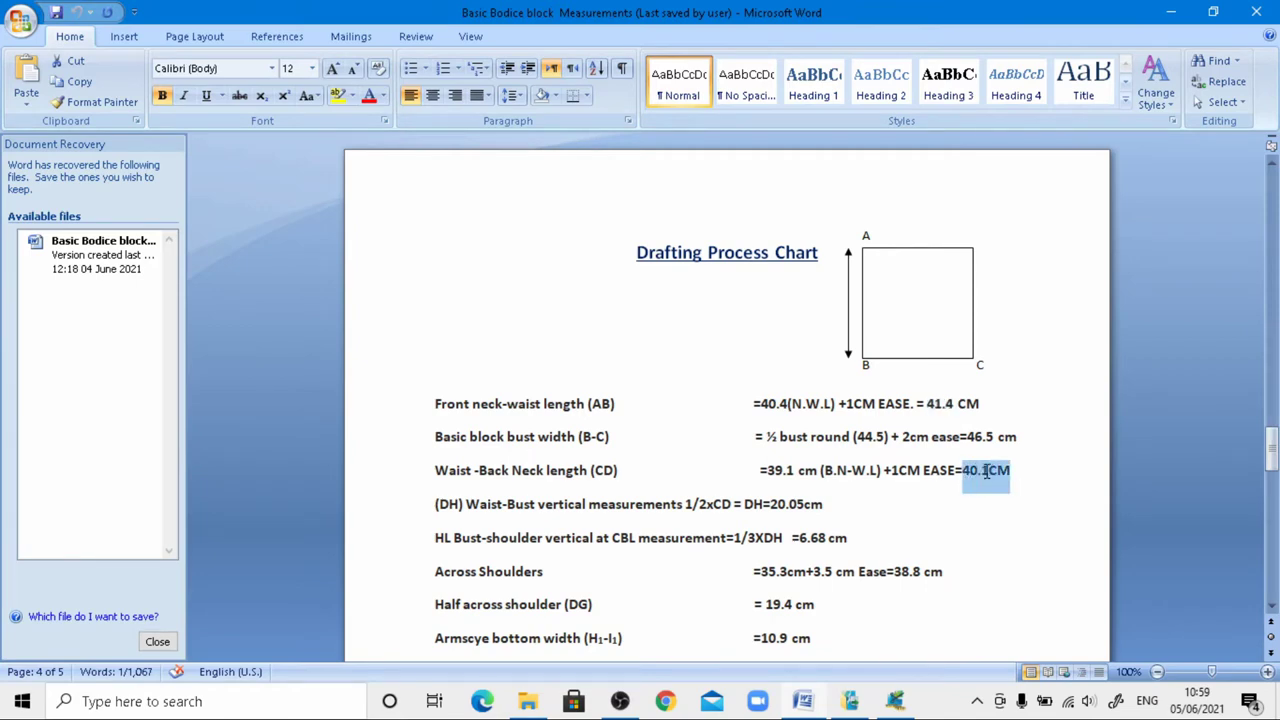
{"action": "left_click", "coordinate": [979, 472]}
{"action": "mouse_move", "coordinate": [963, 470]}
{"action": "left_mouse_down"}
{"action": "mouse_move", "coordinate": [987, 470]}
{"action": "mouse_move", "coordinate": [974, 472]}
{"action": "left_mouse_up"}
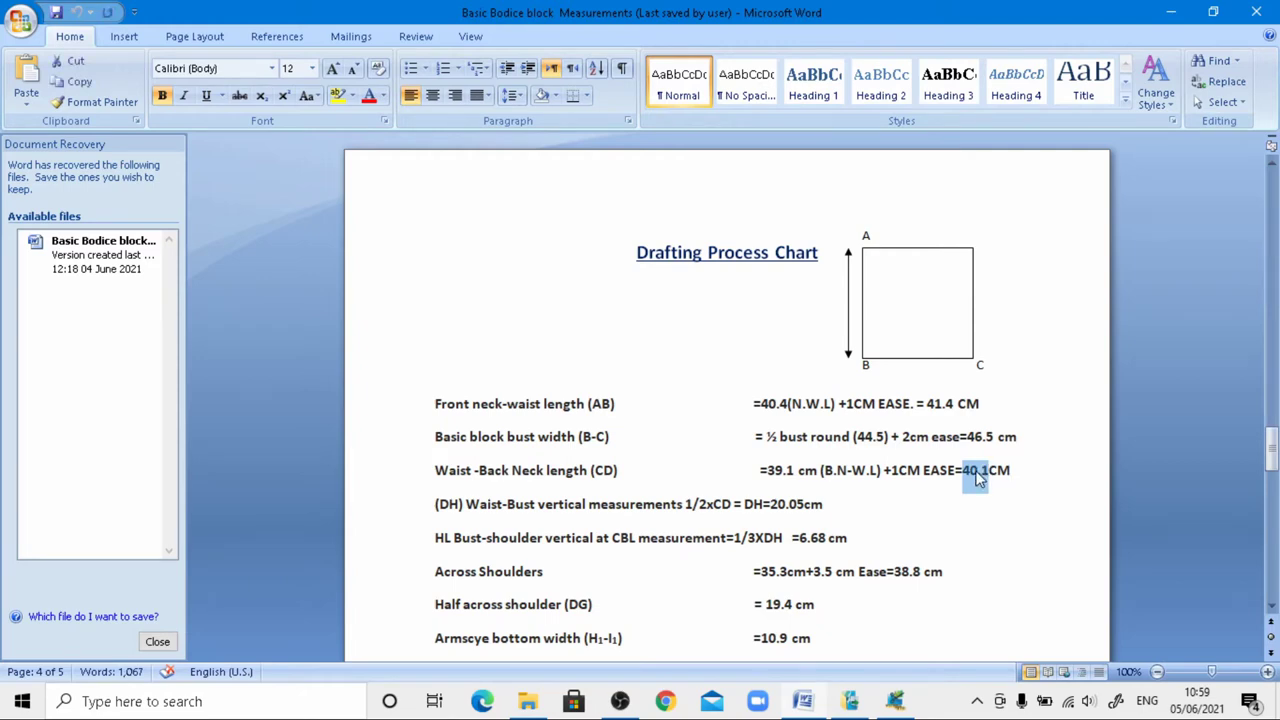
{"action": "right_click", "coordinate": [975, 472]}
{"action": "left_click", "coordinate": [1021, 246]}
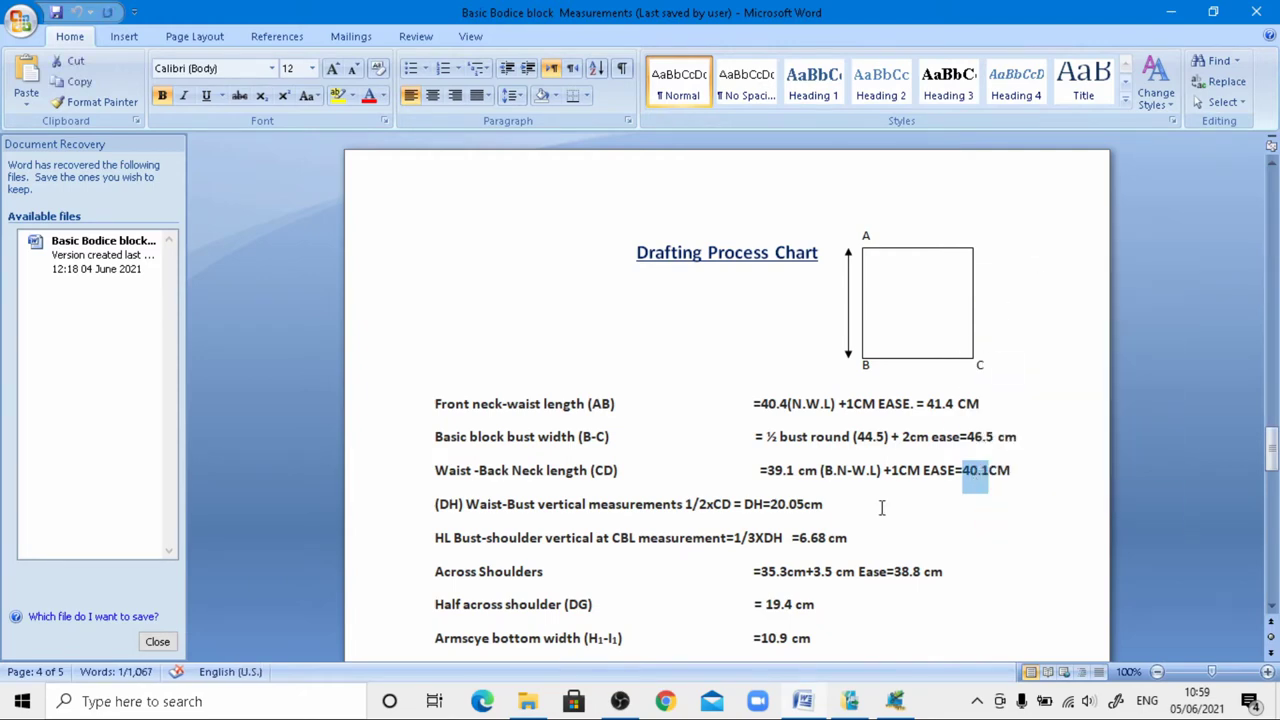
{"action": "left_click", "coordinate": [801, 703]}
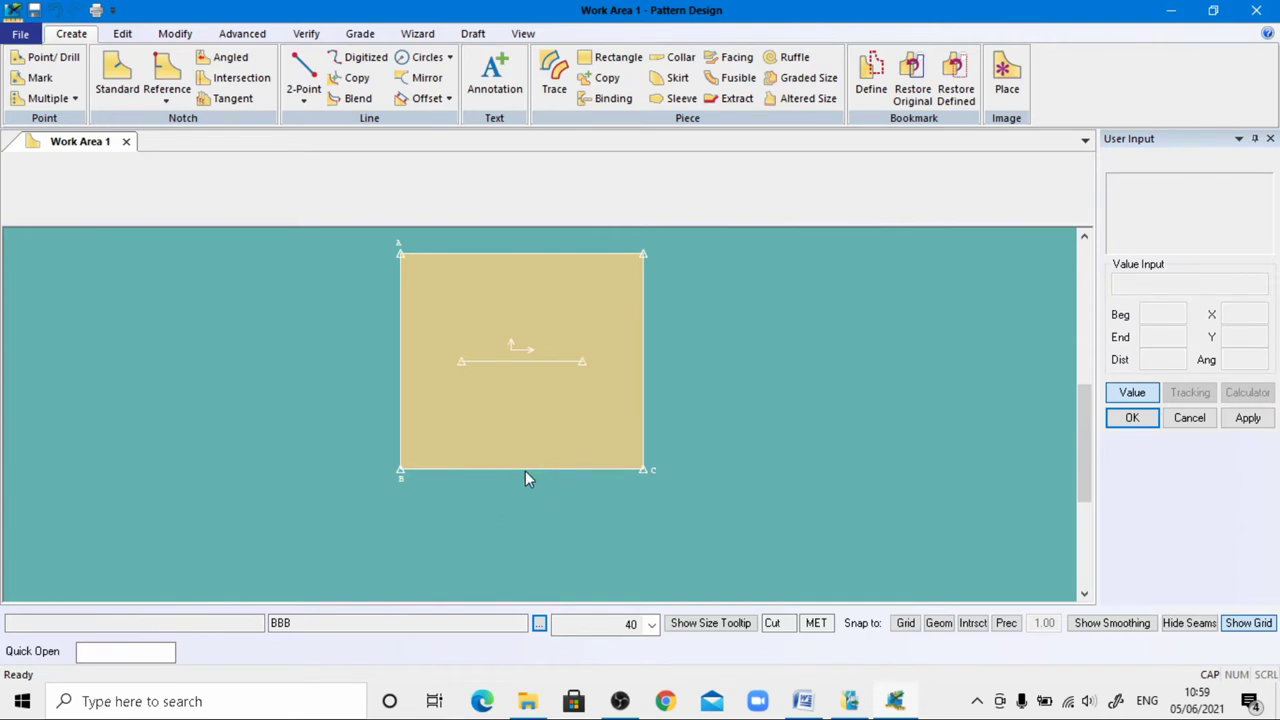
Offset the rectangle's bottom line BC evenly by -40.1 to add one internal line near the top edge
{"action": "left_click", "coordinate": [428, 98]}
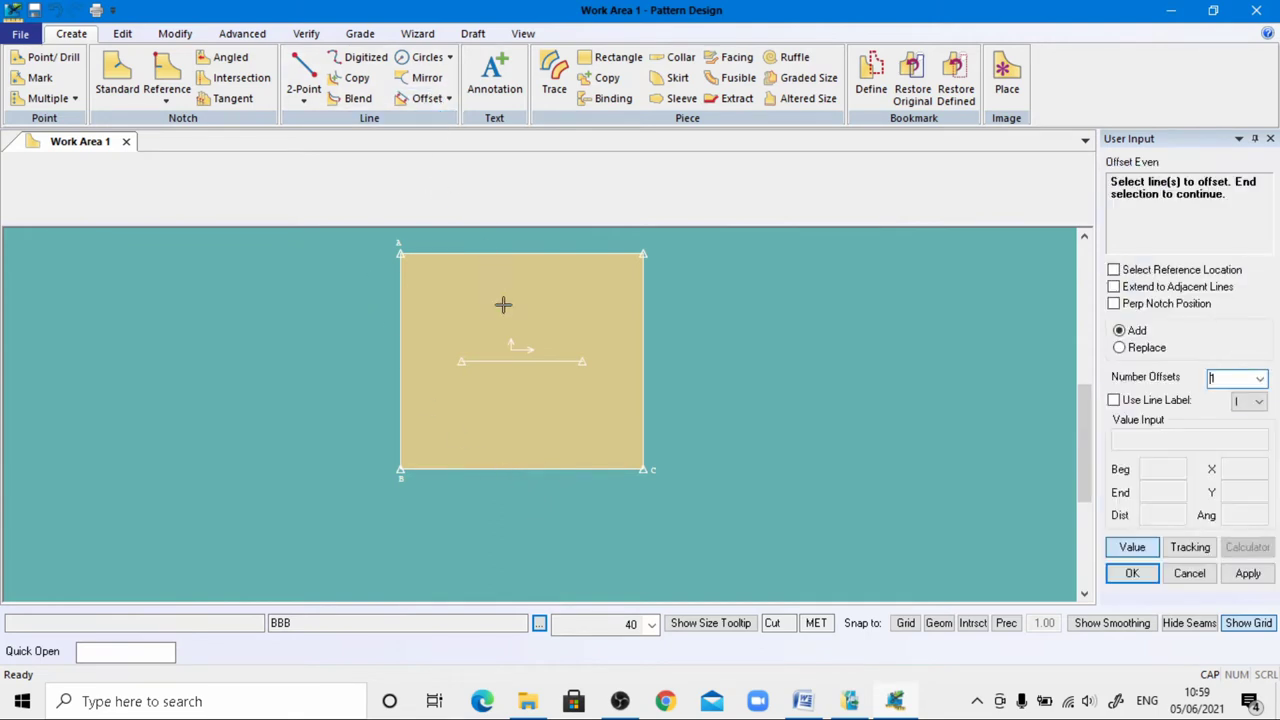
{"action": "left_click", "coordinate": [520, 470]}
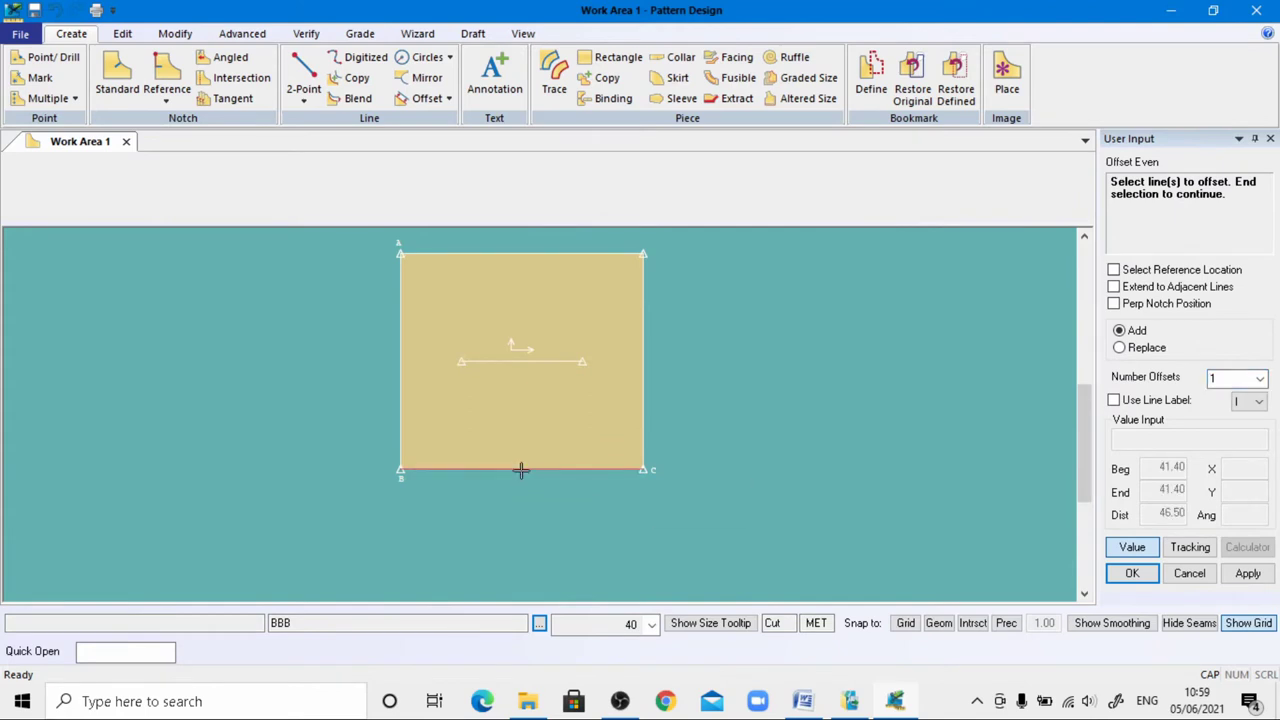
{"action": "right_click", "coordinate": [521, 469]}
{"action": "left_click", "coordinate": [523, 475]}
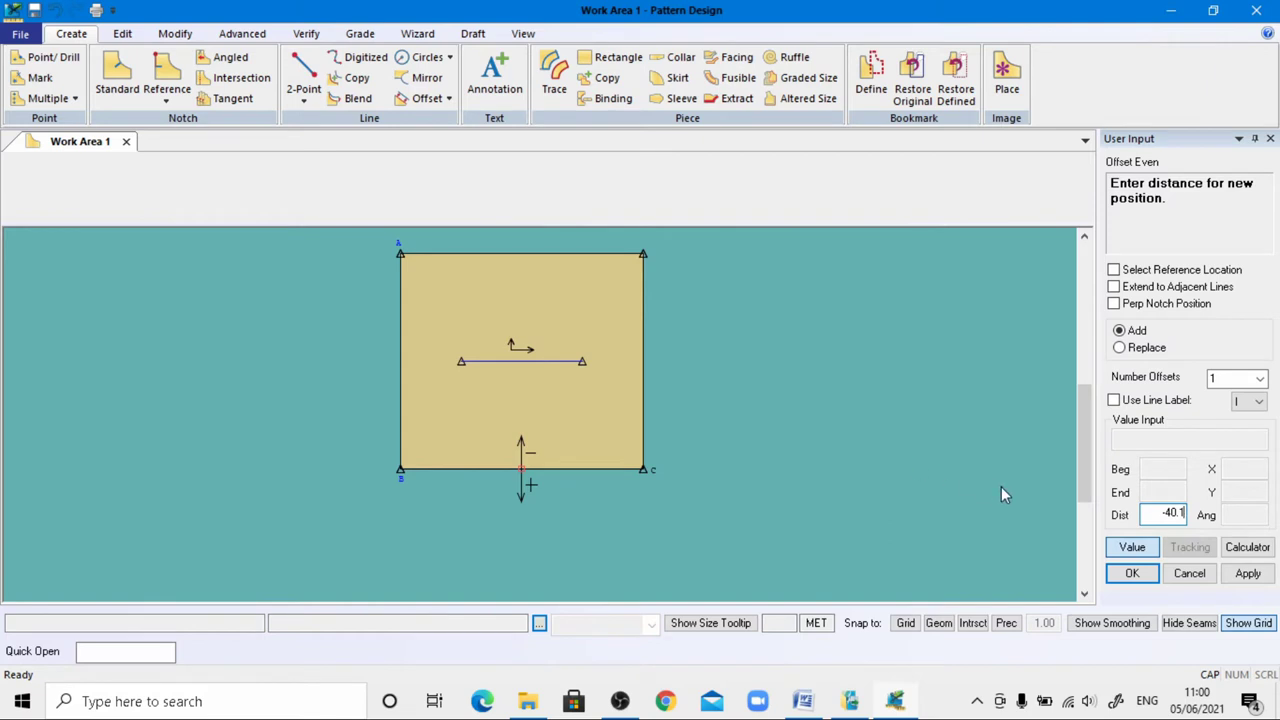
{"action": "left_click", "coordinate": [1145, 580]}
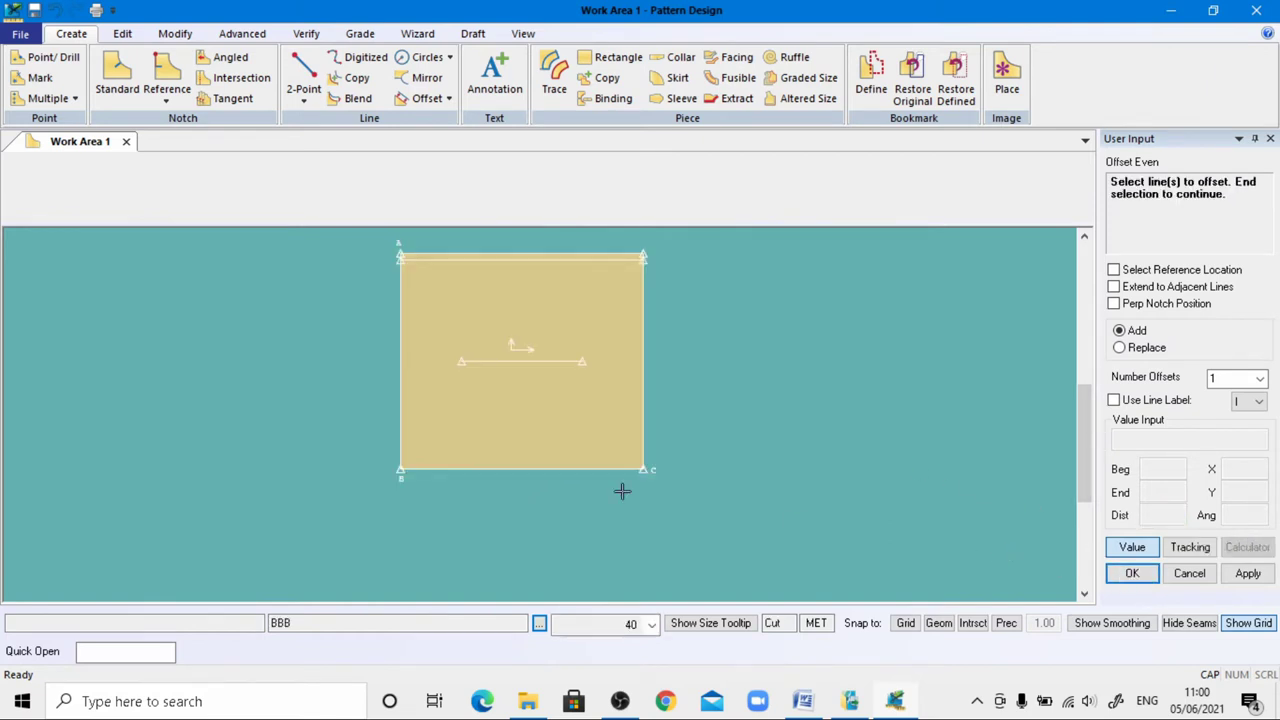
Annotate the right end of the new offset line with the letter D at character size 1
{"action": "scroll", "coordinate": [650, 318], "scroll_direction": "up", "scroll_amount": 2}
{"action": "scroll", "coordinate": [500, 370], "scroll_direction": "down", "scroll_amount": 3}
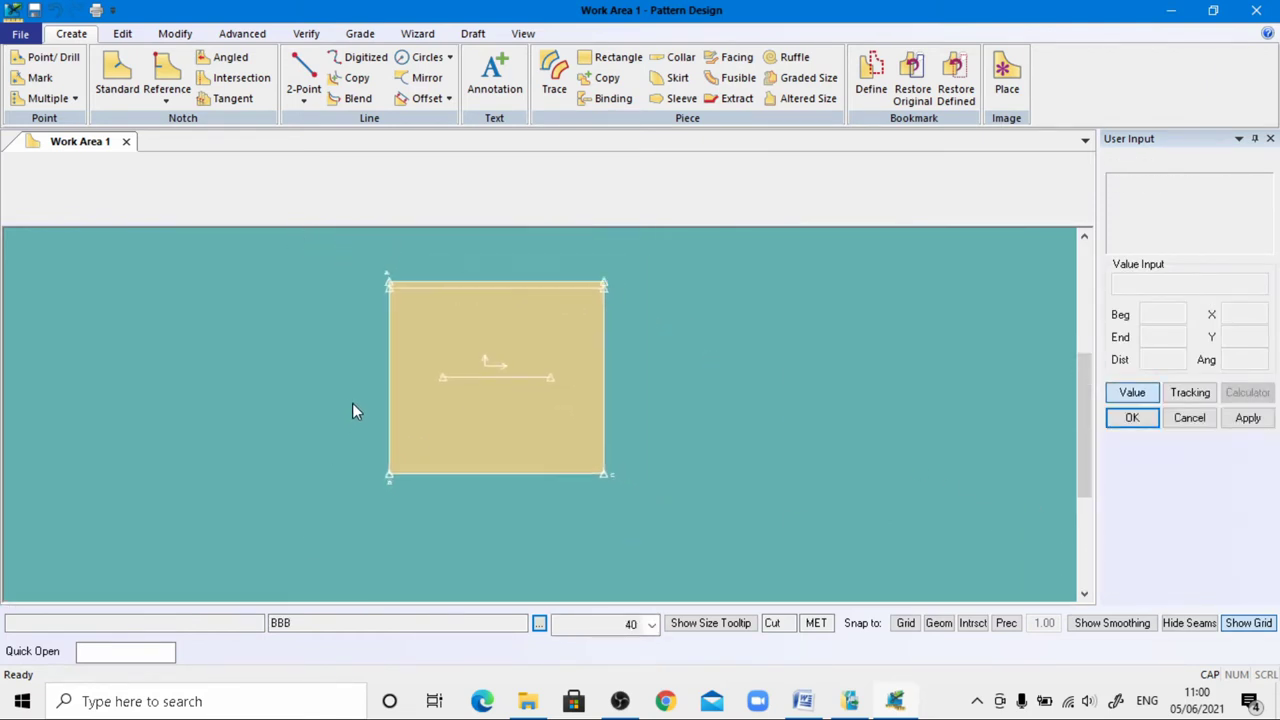
{"action": "scroll", "coordinate": [530, 326], "scroll_direction": "up", "scroll_amount": 3}
{"action": "scroll", "coordinate": [622, 268], "scroll_direction": "up", "scroll_amount": 3}
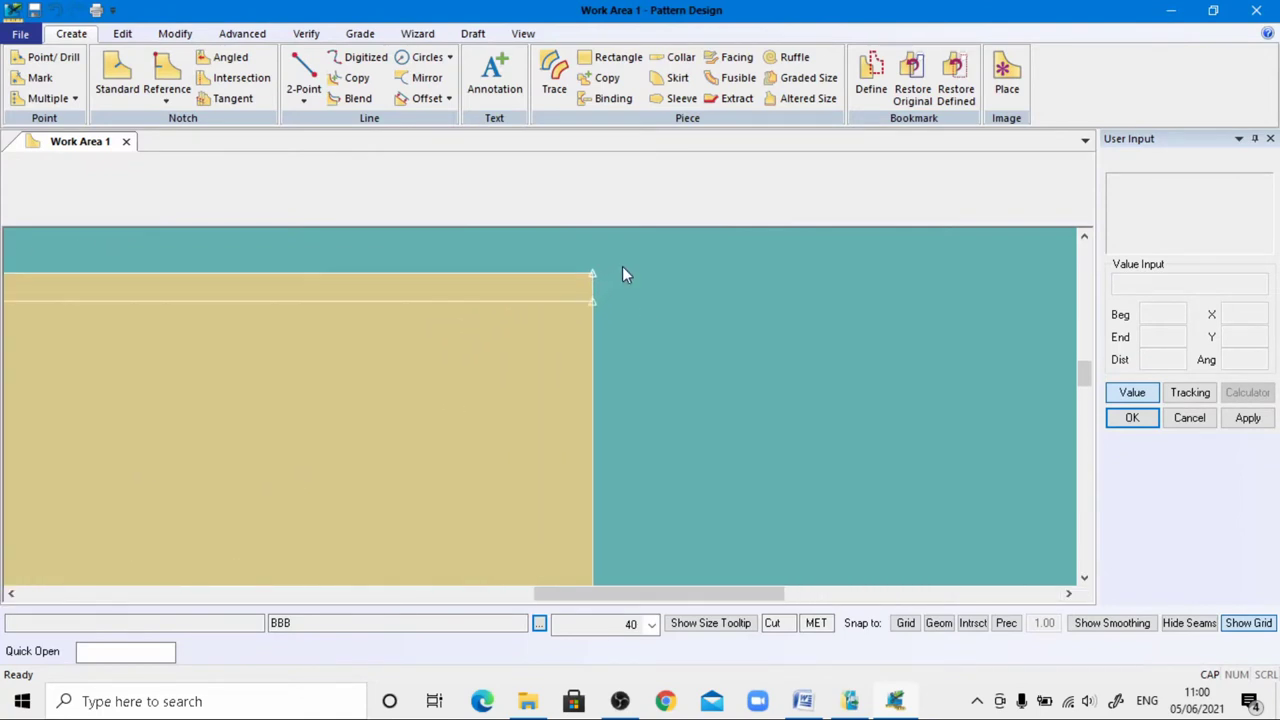
{"action": "left_click", "coordinate": [494, 72]}
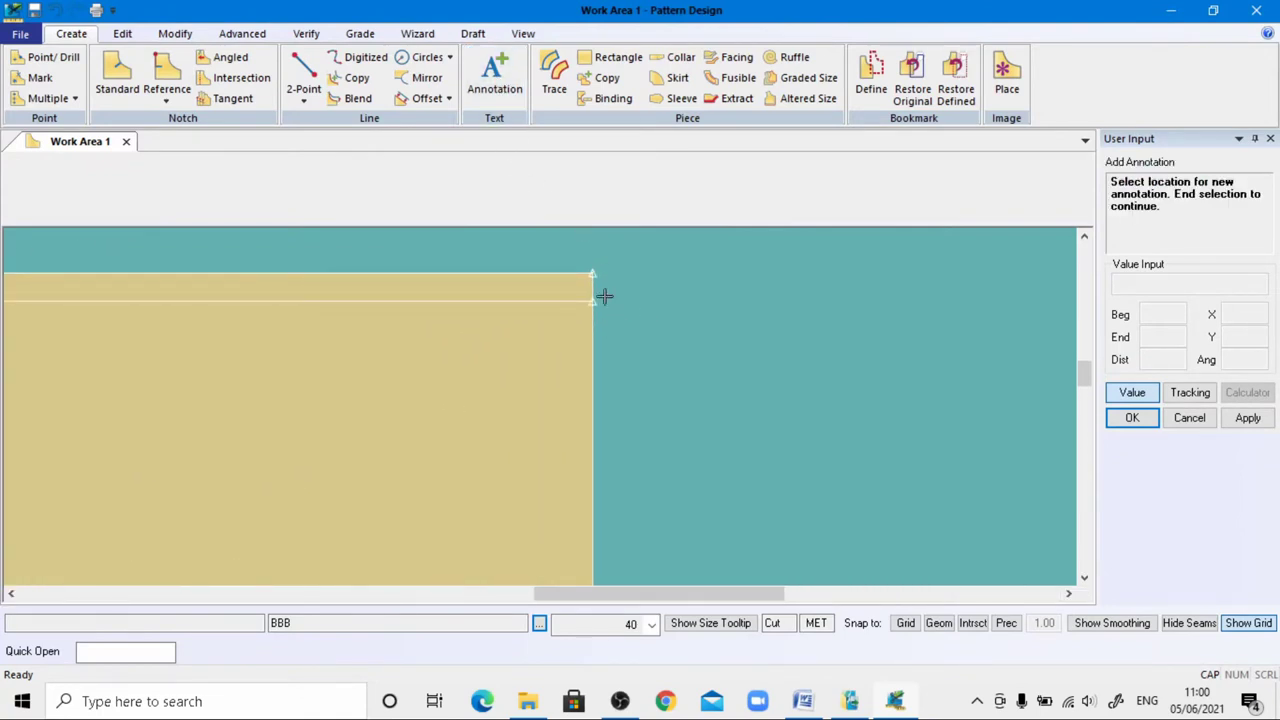
{"action": "left_click", "coordinate": [605, 305]}
{"action": "right_click", "coordinate": [605, 305]}
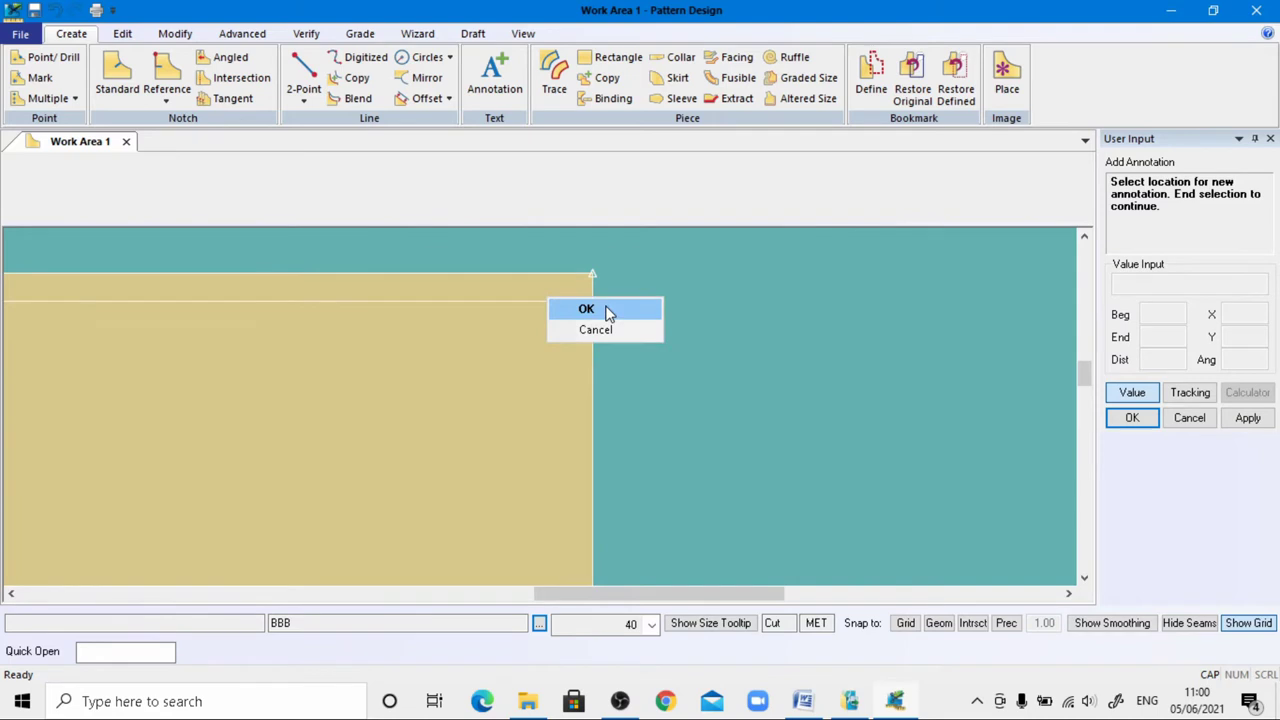
{"action": "left_click", "coordinate": [590, 308]}
{"action": "type", "text": "D"}
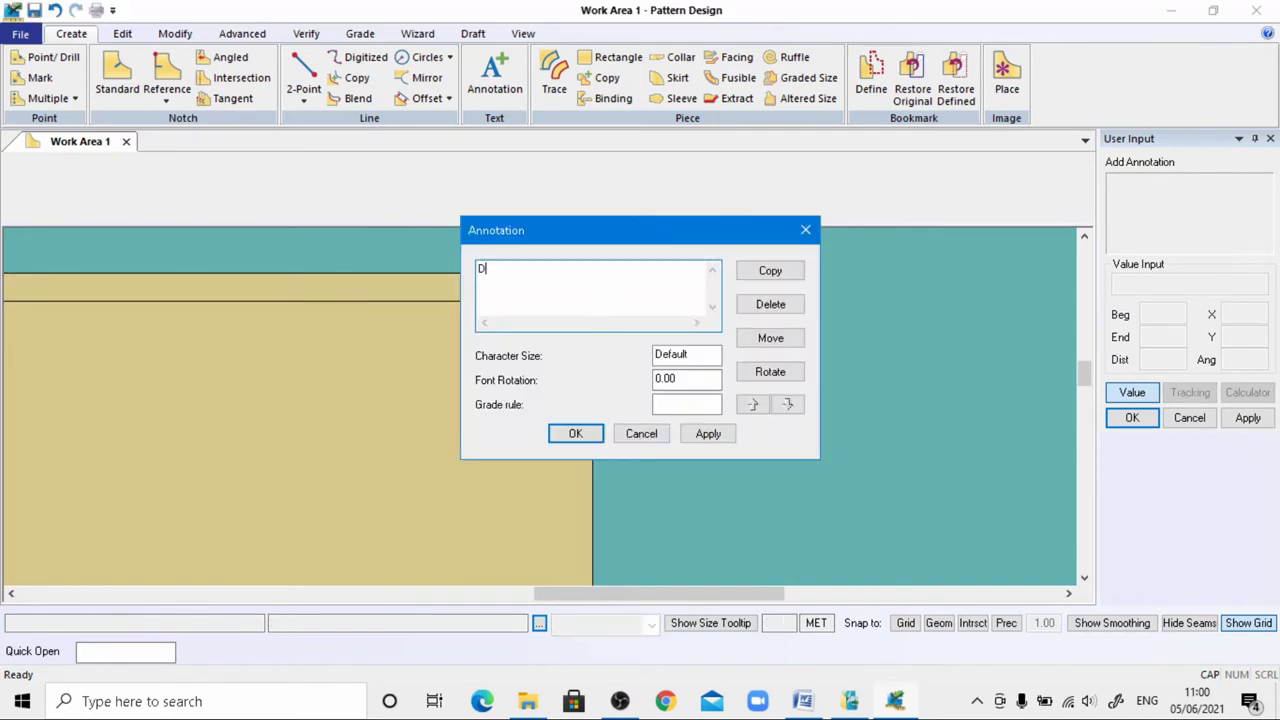
{"action": "left_click_drag", "start_coordinate": [705, 354], "coordinate": [623, 357]}
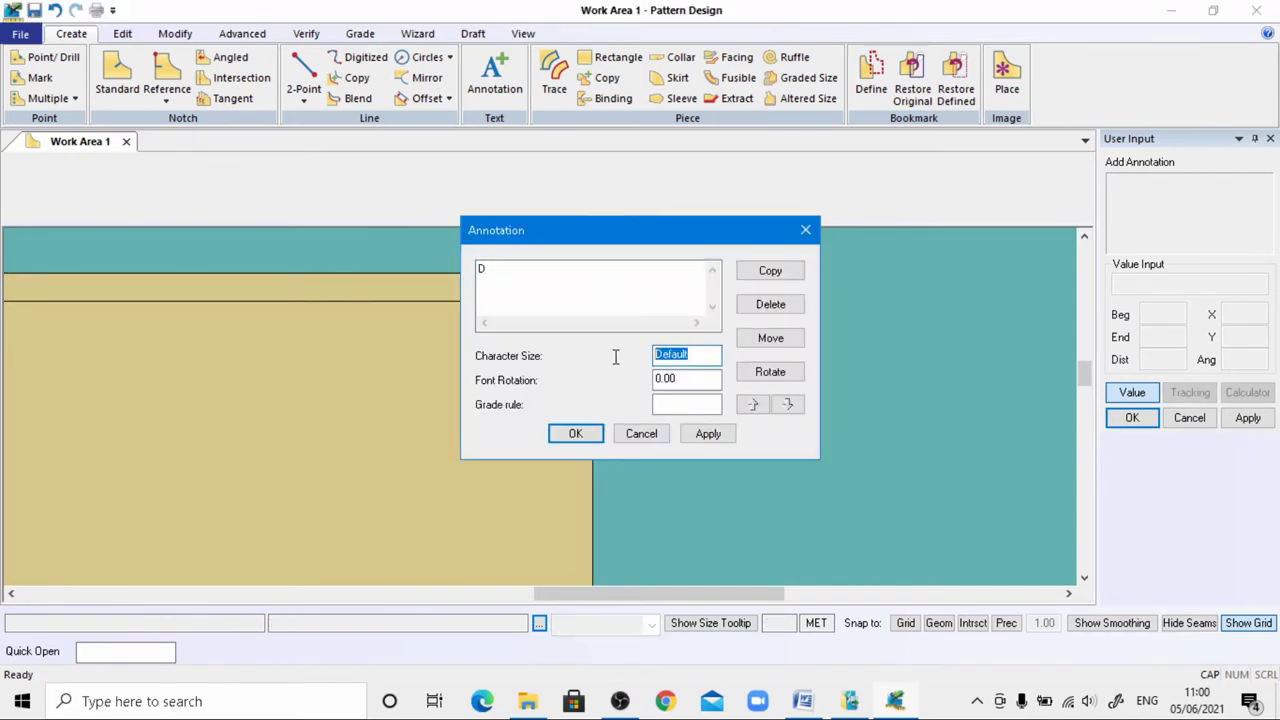
{"action": "type", "text": "1"}
{"action": "left_click", "coordinate": [573, 433]}
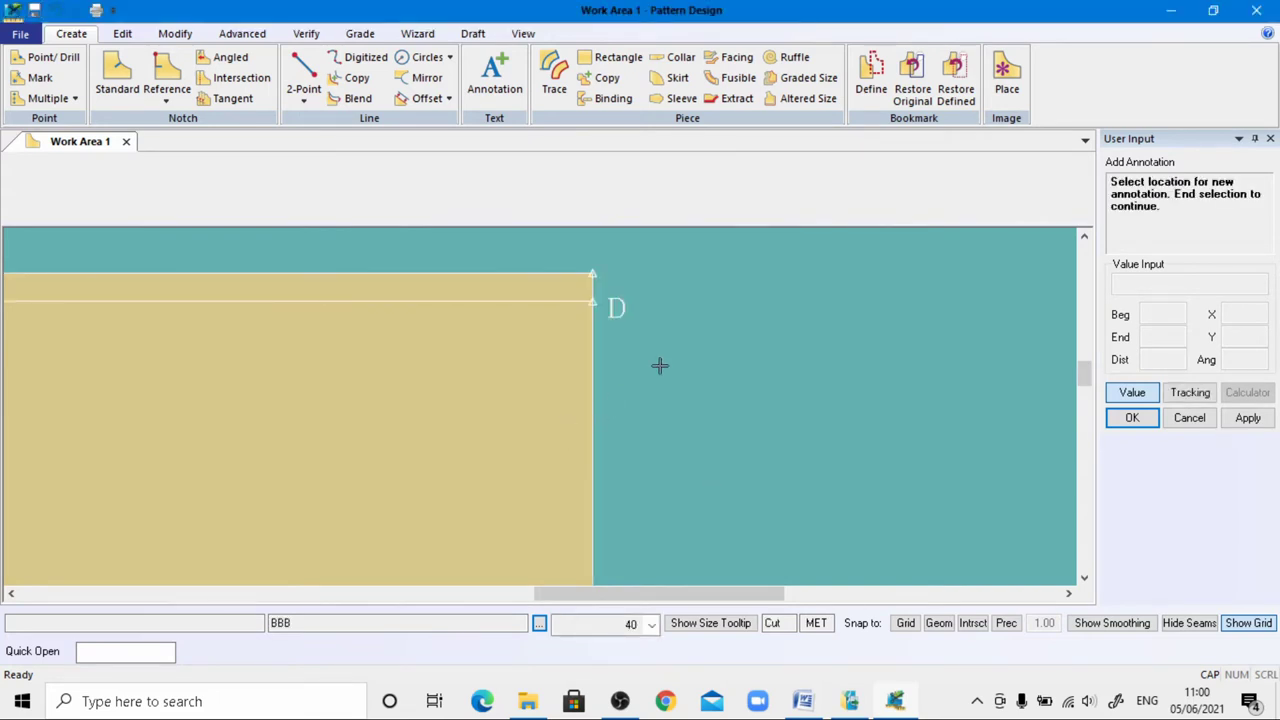
Measure the line lengths of the rectangle's top edge and its left side AB
{"action": "scroll", "coordinate": [679, 341], "scroll_direction": "down", "scroll_amount": 5}
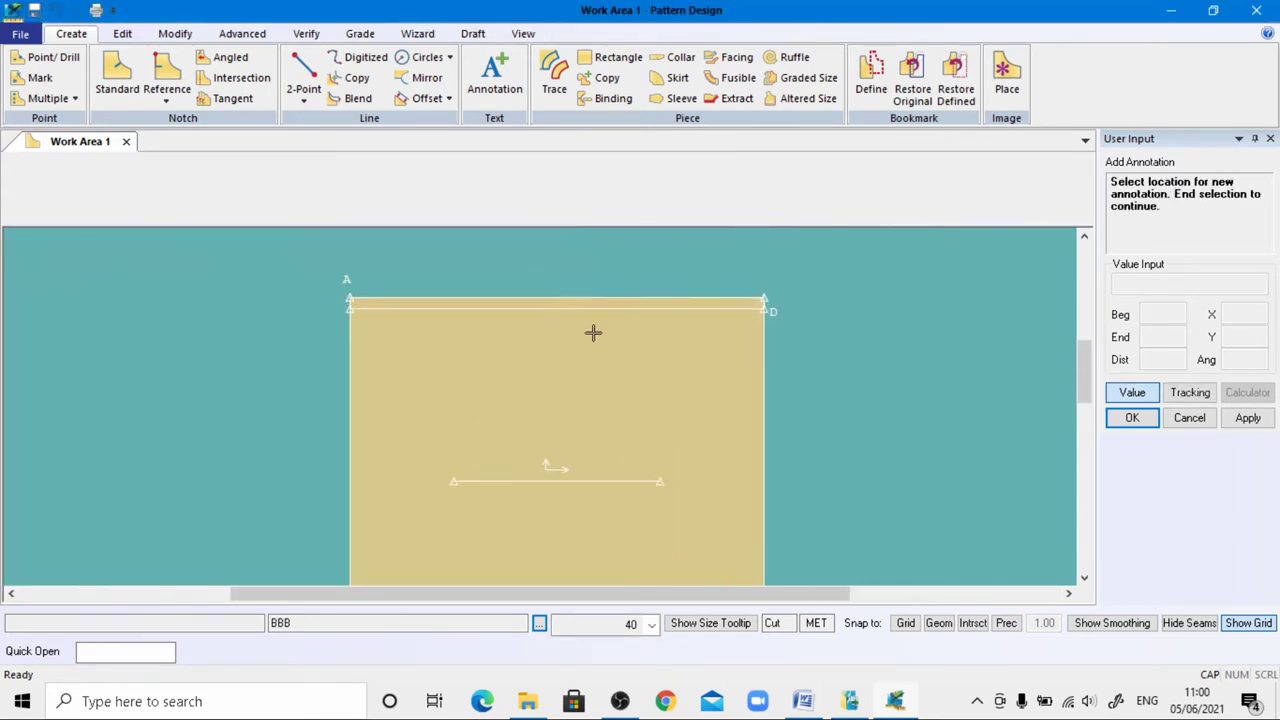
{"action": "scroll", "coordinate": [546, 262], "scroll_direction": "down", "scroll_amount": 1}
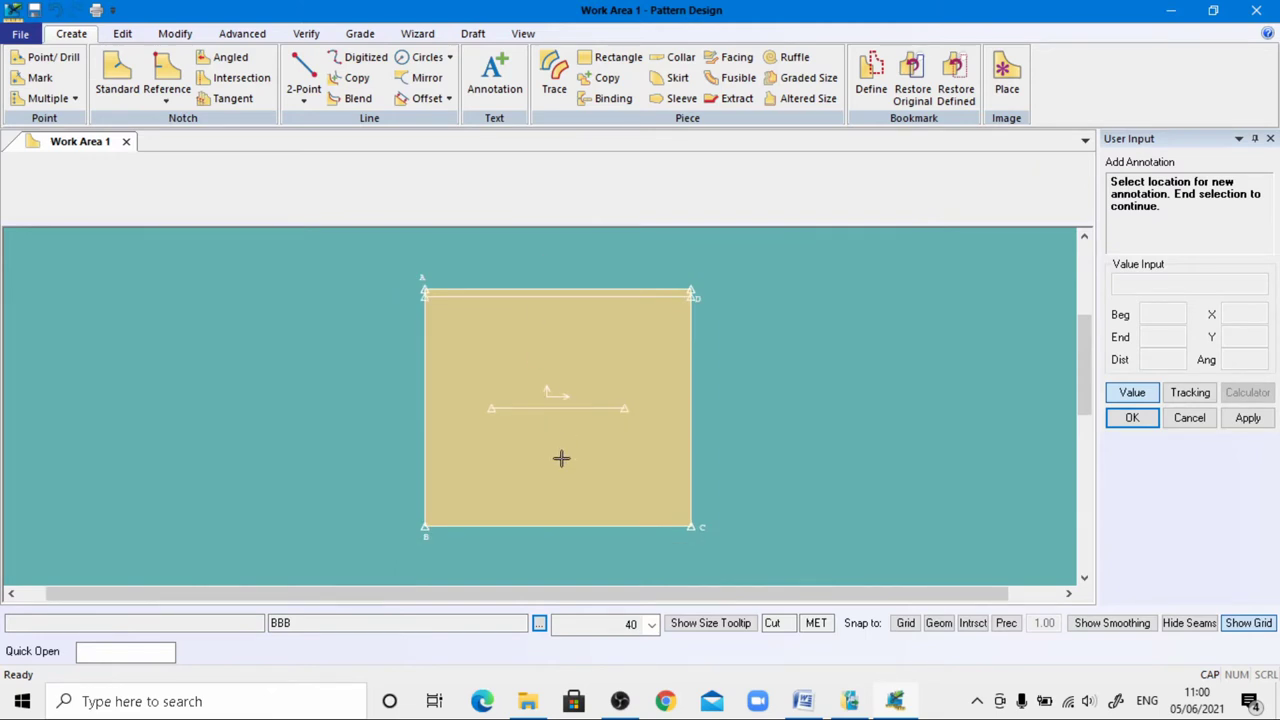
{"action": "left_click", "coordinate": [306, 35]}
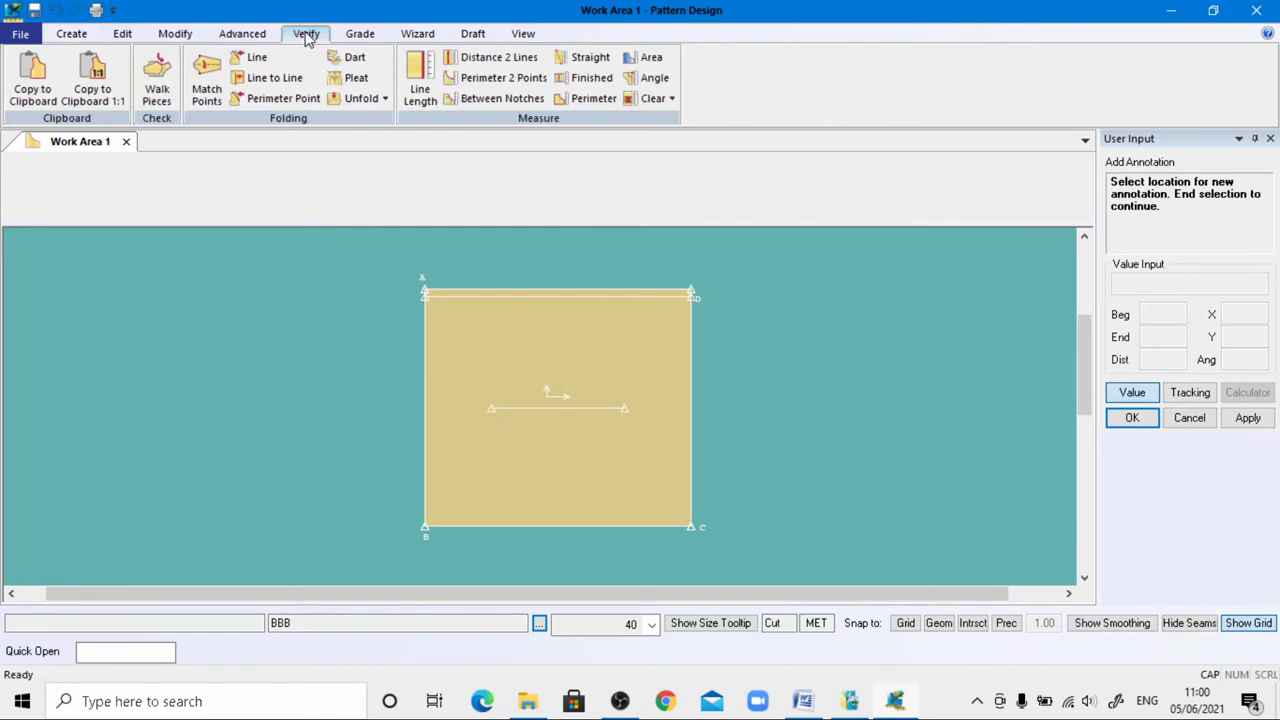
{"action": "left_click", "coordinate": [420, 88]}
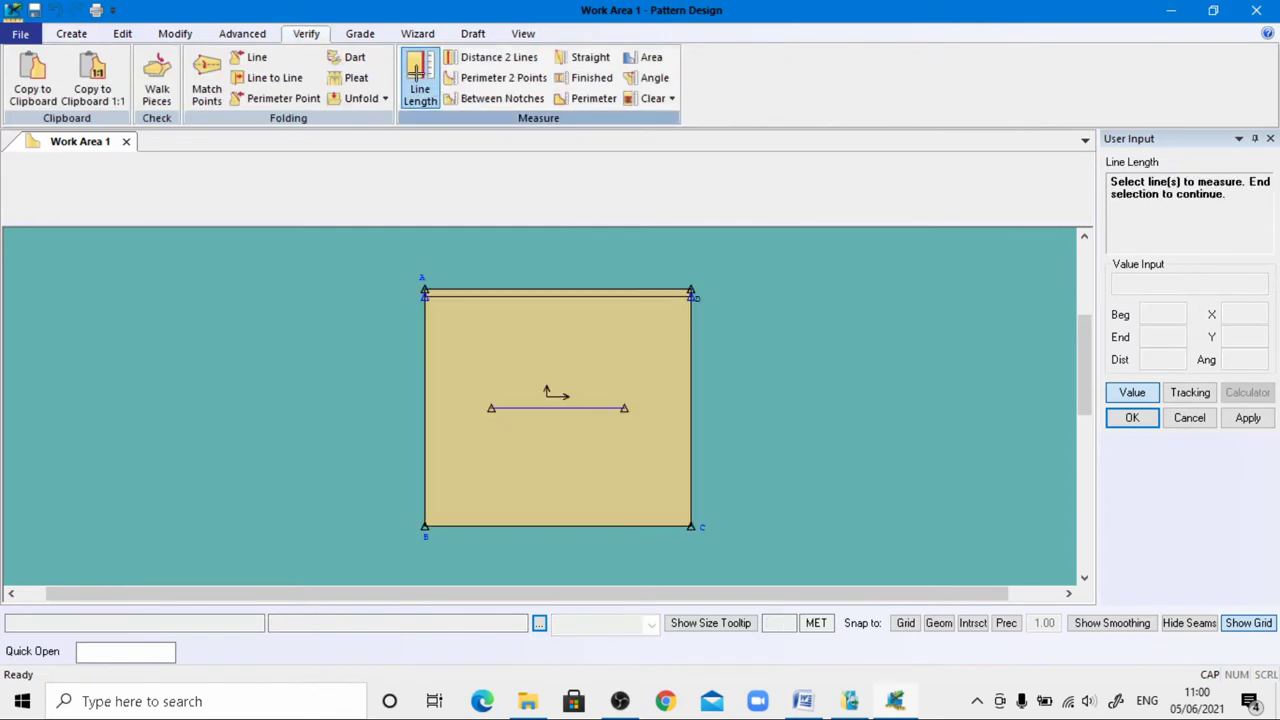
{"action": "left_click", "coordinate": [516, 286]}
{"action": "left_click", "coordinate": [416, 430]}
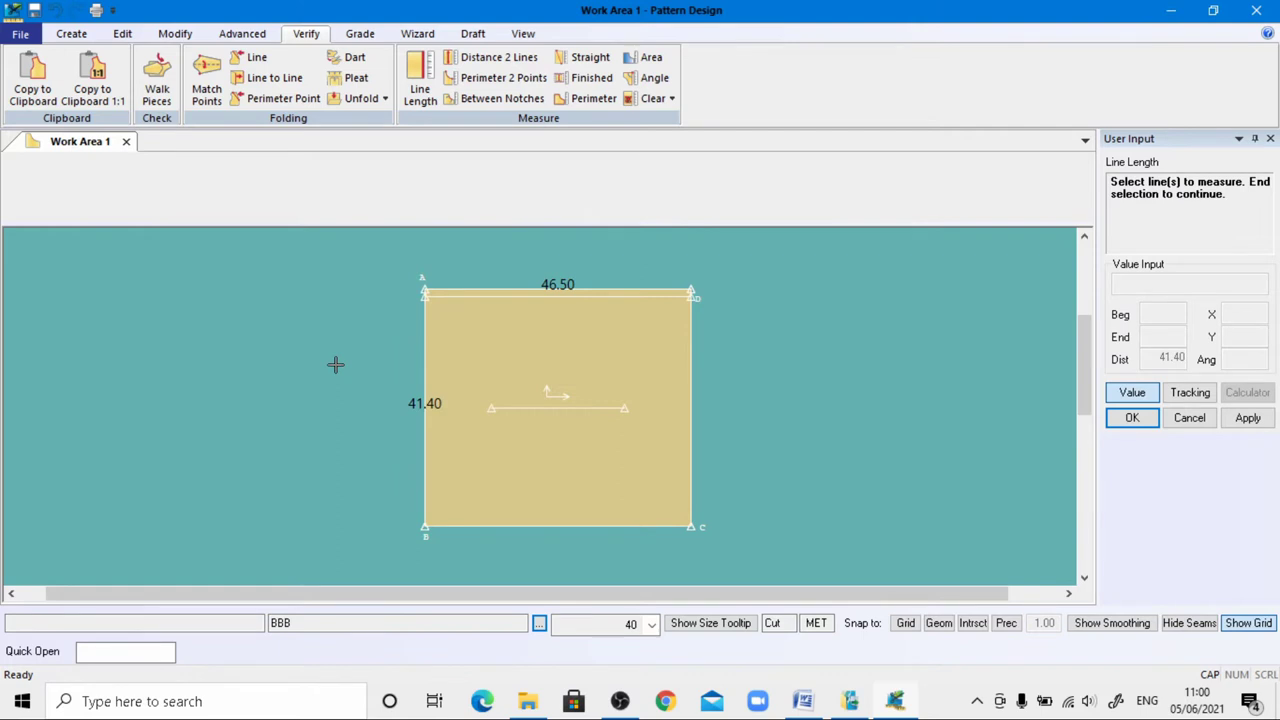
{"action": "right_click", "coordinate": [336, 366]}
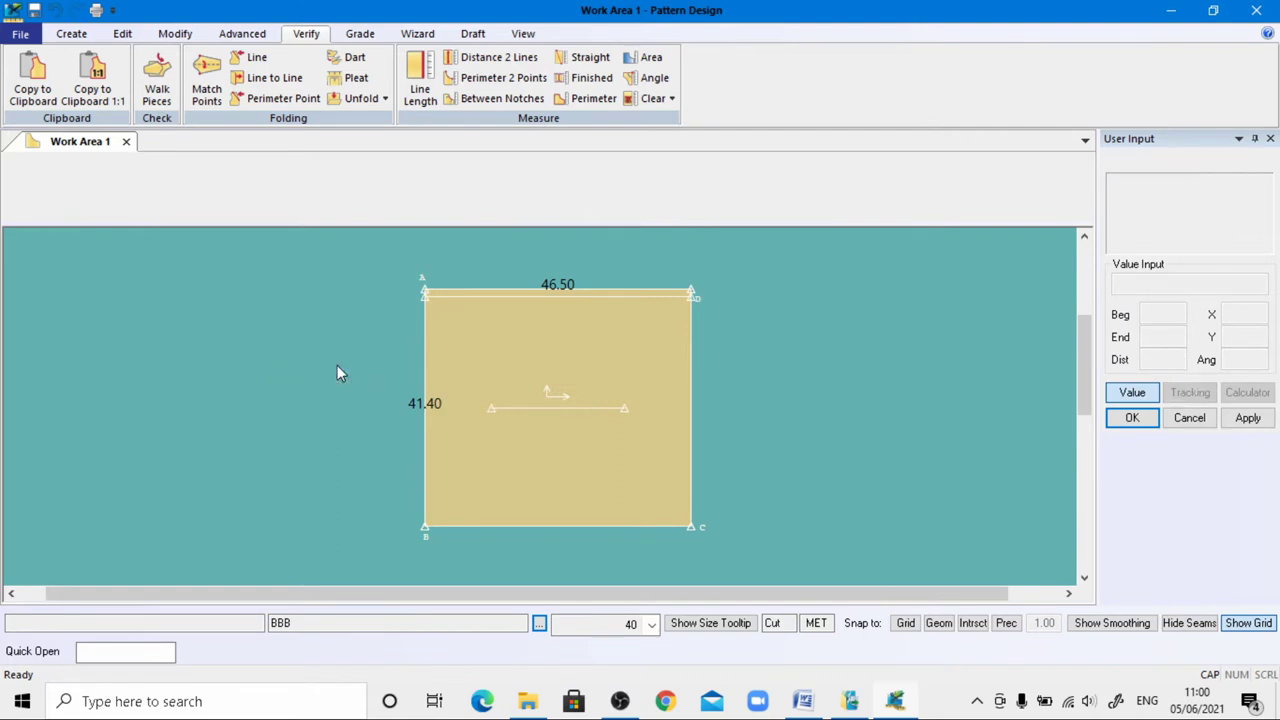
Offset the rectangle's left side AB evenly inward by 46.5/2 (23.25), calculating the distance, to add one vertical centre line
{"action": "left_click", "coordinate": [71, 33]}
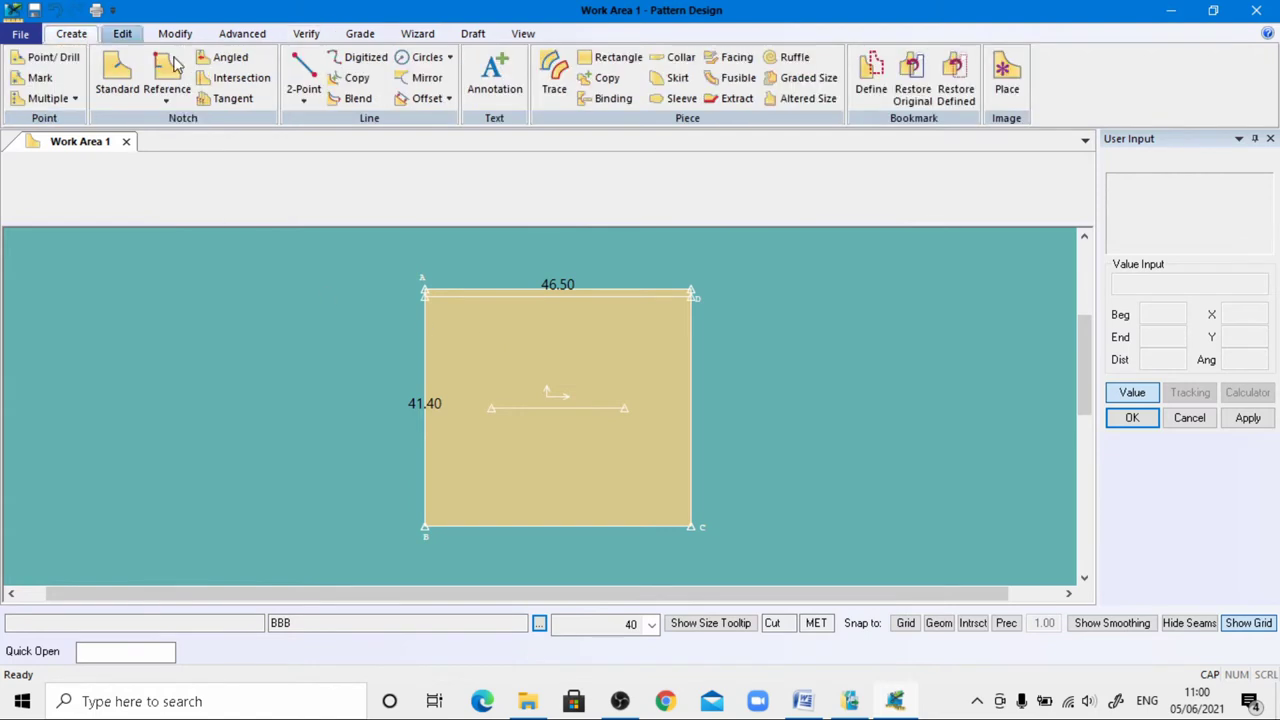
{"action": "left_click", "coordinate": [427, 98]}
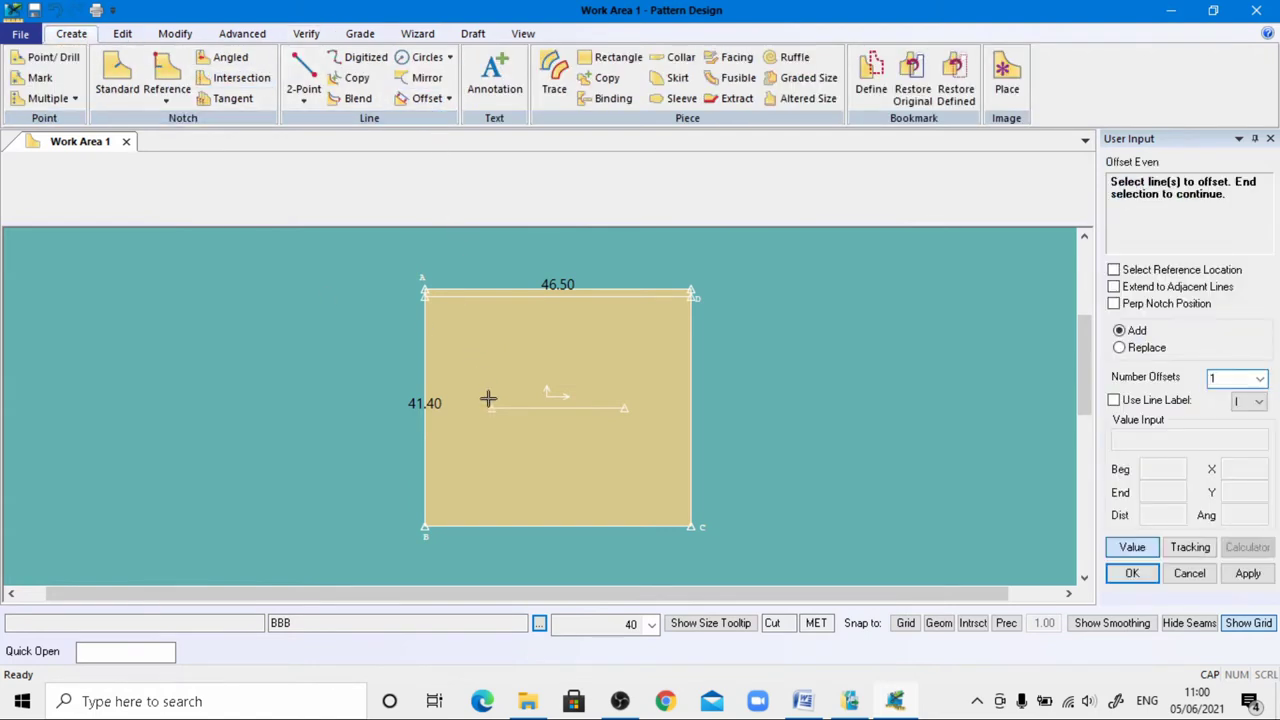
{"action": "left_click", "coordinate": [431, 358]}
{"action": "right_click", "coordinate": [428, 355]}
{"action": "left_click", "coordinate": [428, 352]}
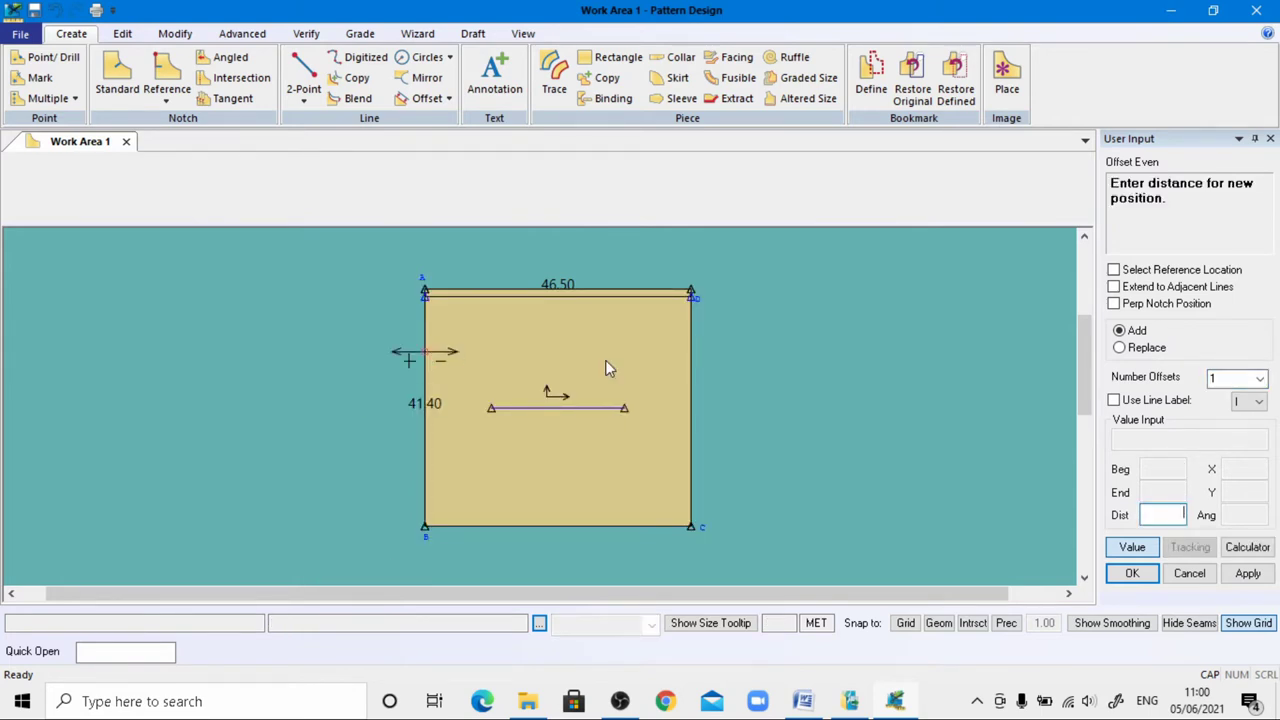
{"action": "left_click", "coordinate": [1258, 550]}
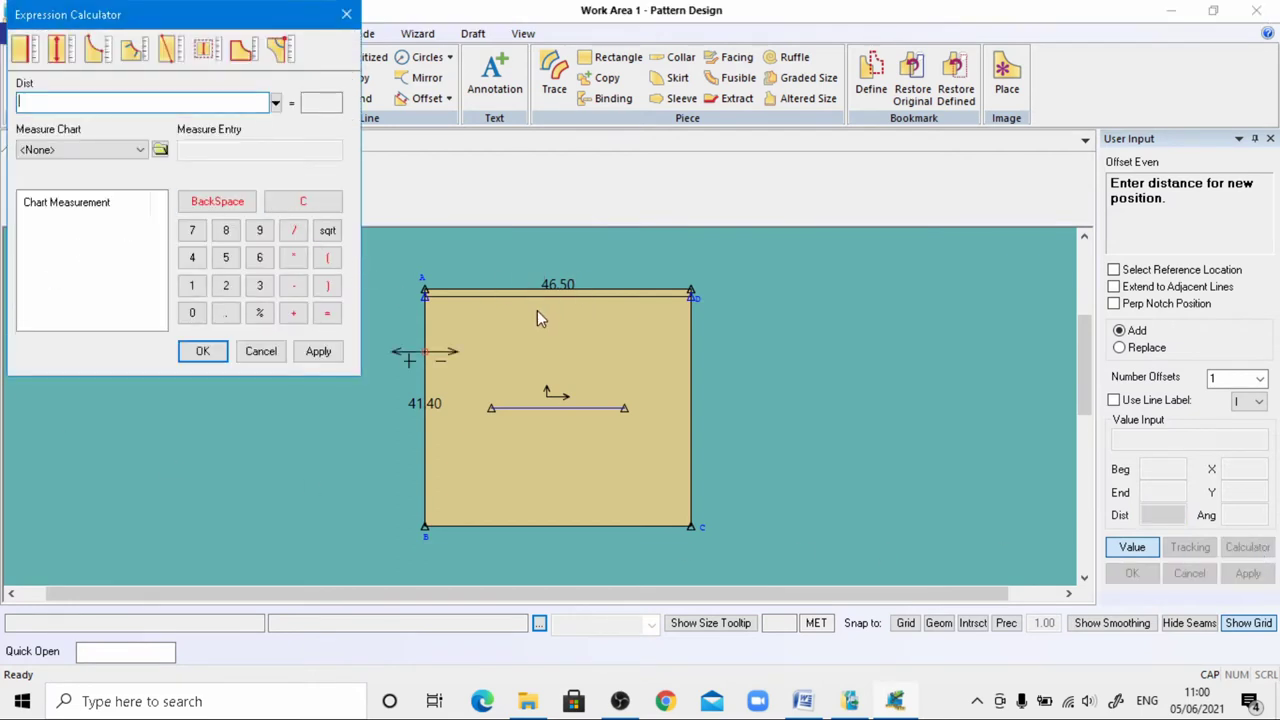
{"action": "left_click", "coordinate": [192, 257]}
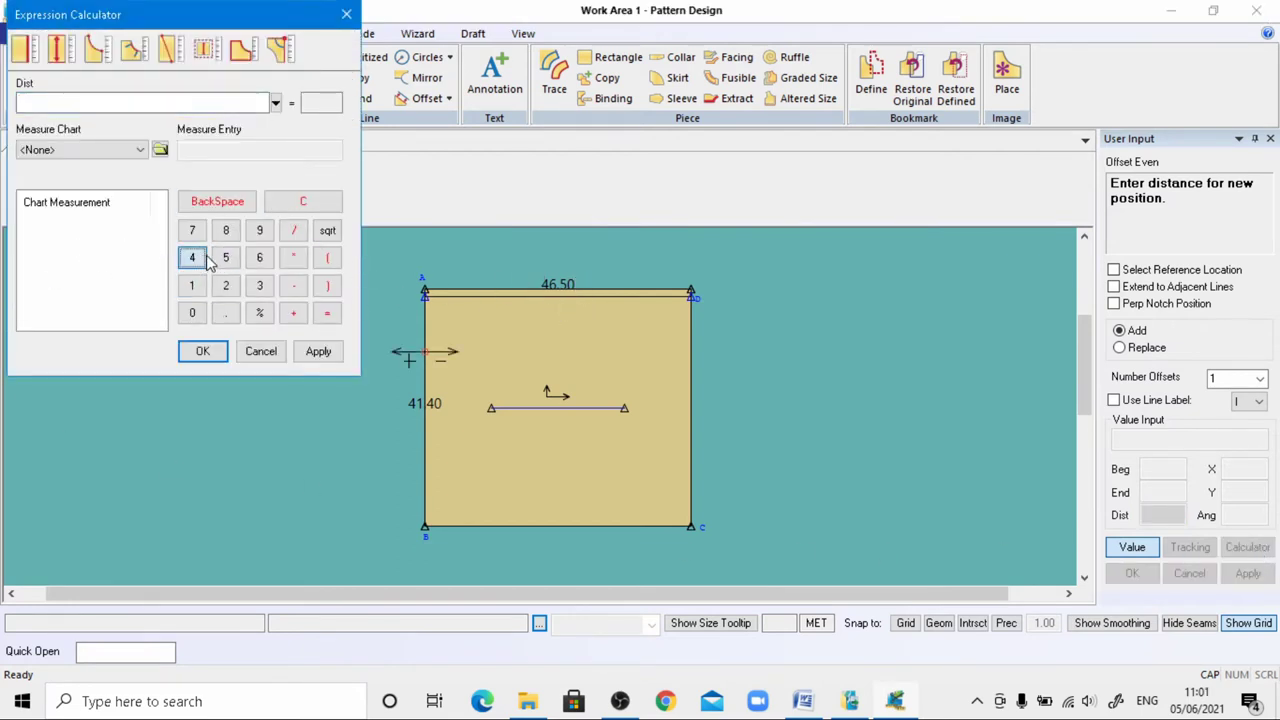
{"action": "left_click", "coordinate": [258, 258]}
{"action": "left_click", "coordinate": [228, 313]}
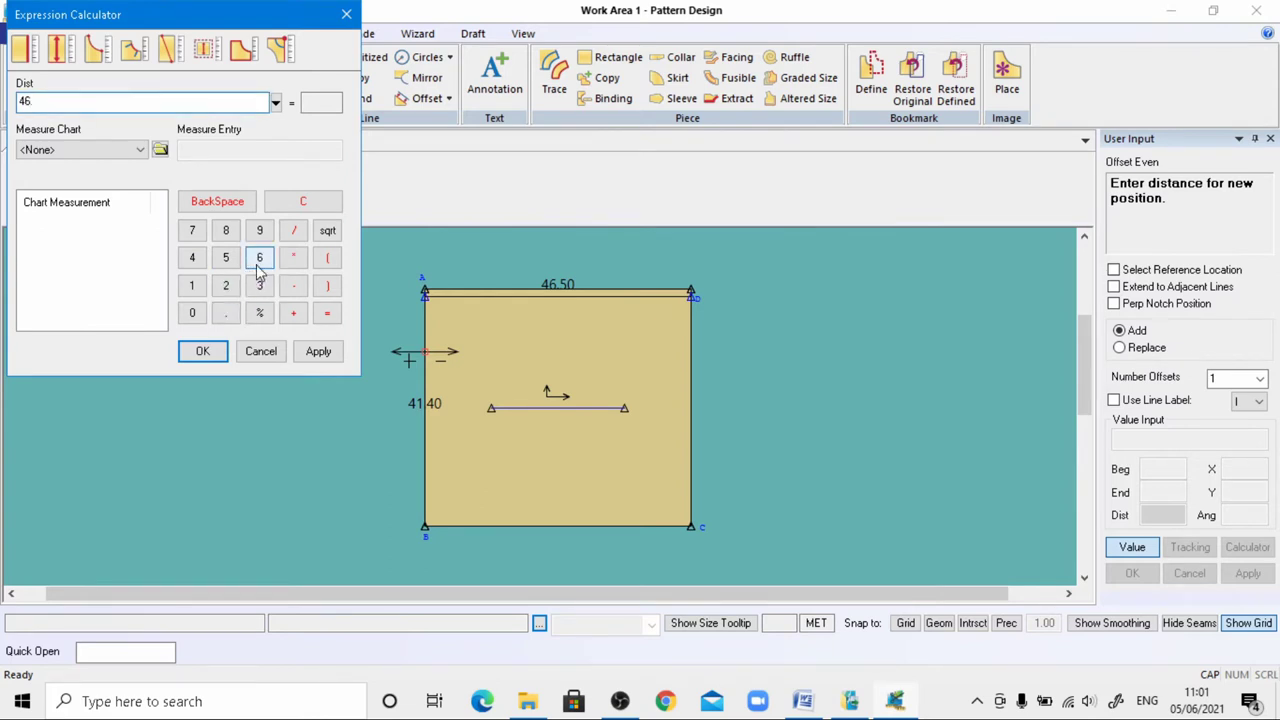
{"action": "left_click", "coordinate": [227, 258]}
{"action": "left_click", "coordinate": [293, 231]}
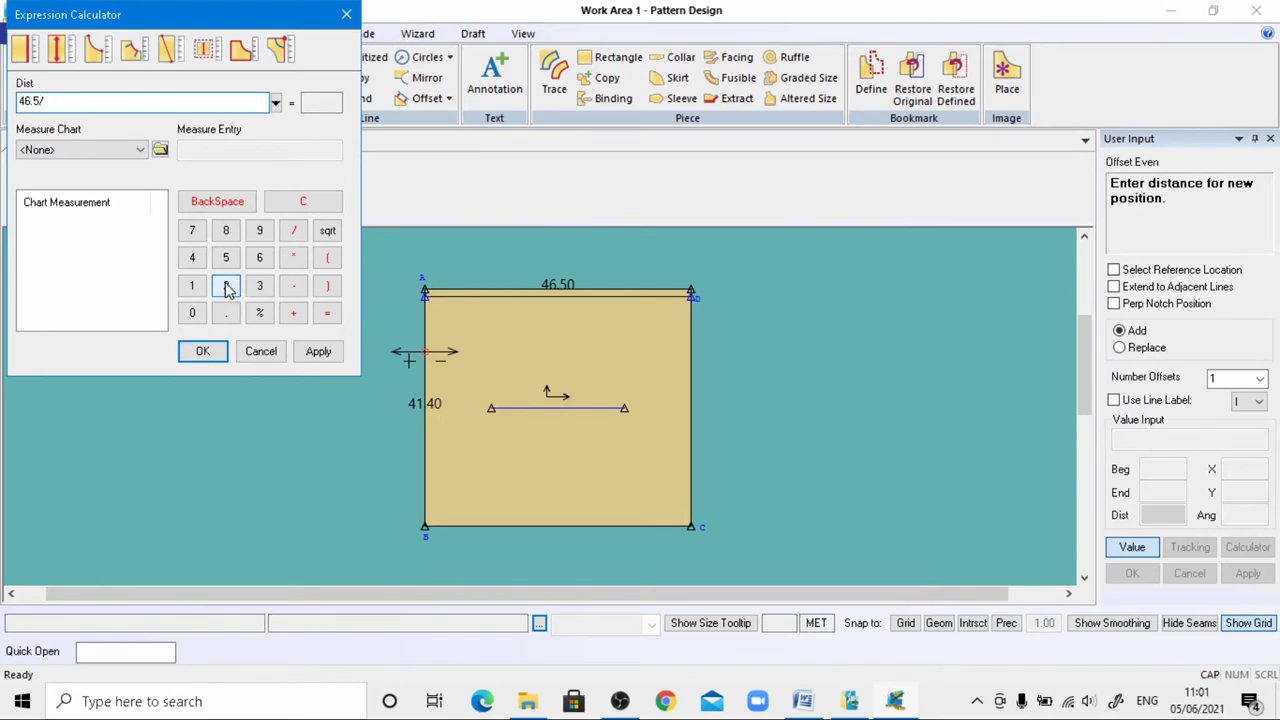
{"action": "left_click", "coordinate": [317, 352]}
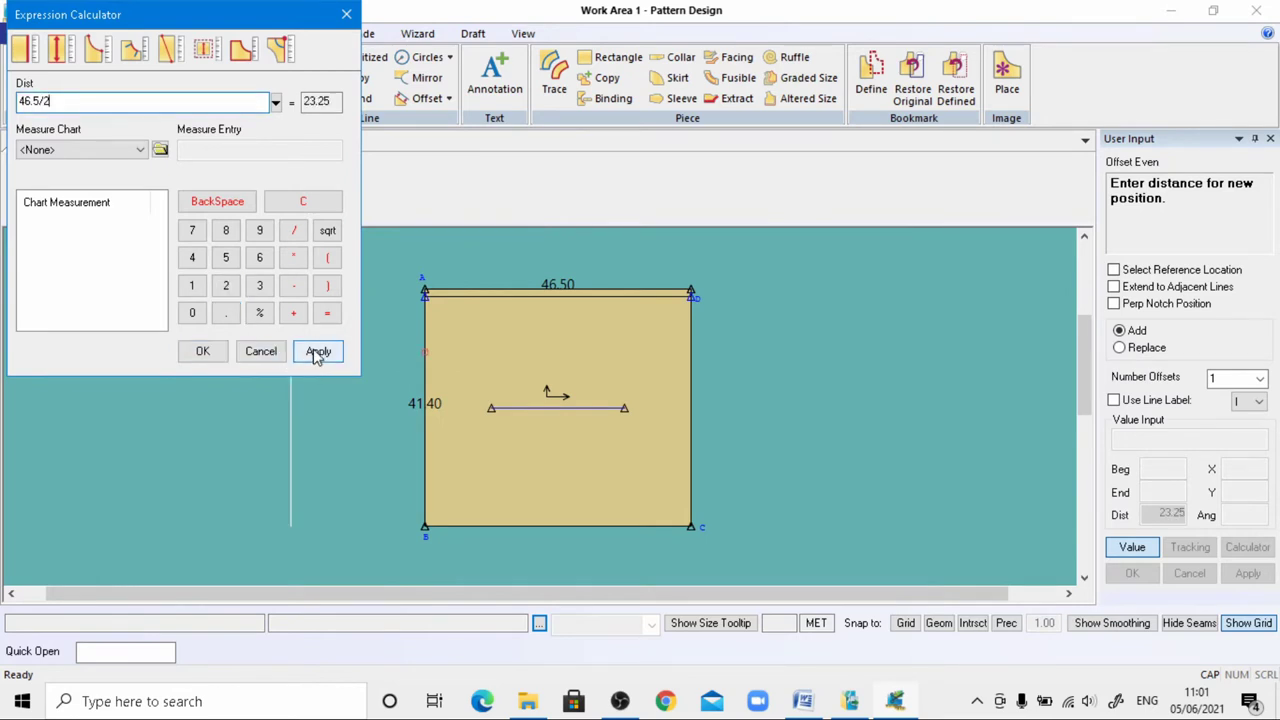
{"action": "left_click", "coordinate": [202, 351]}
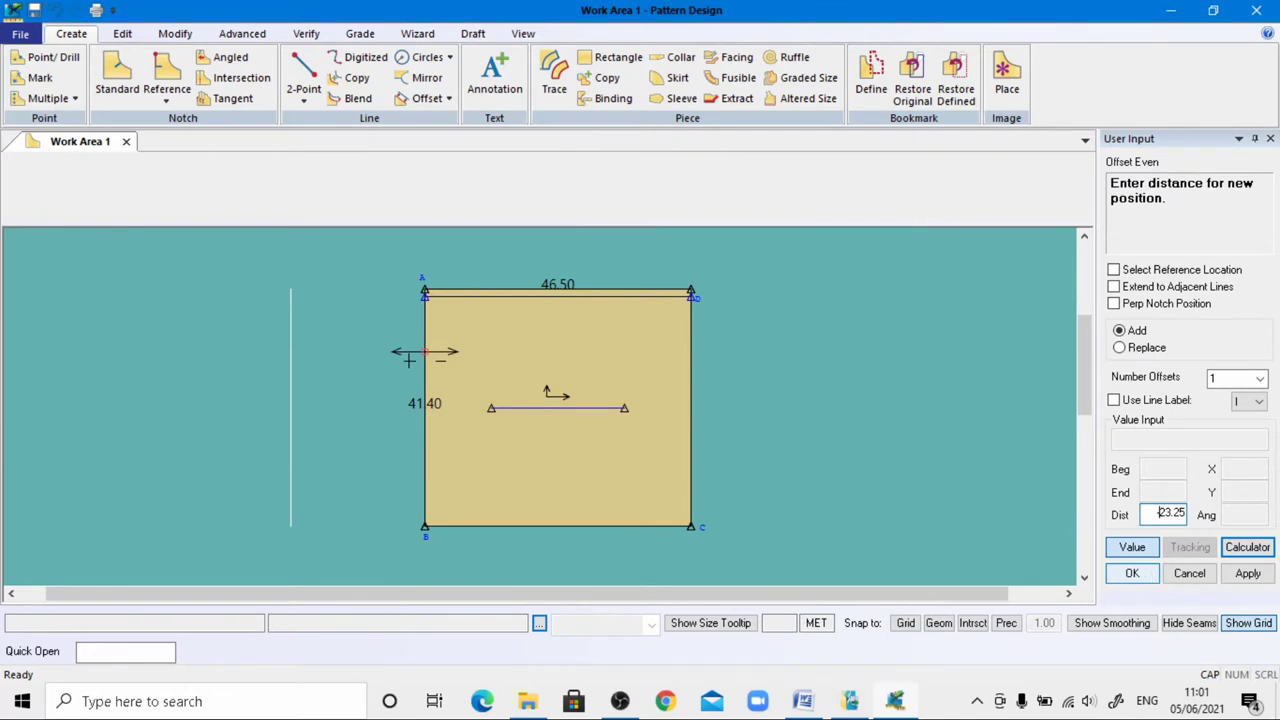
{"action": "left_click", "coordinate": [1132, 573]}
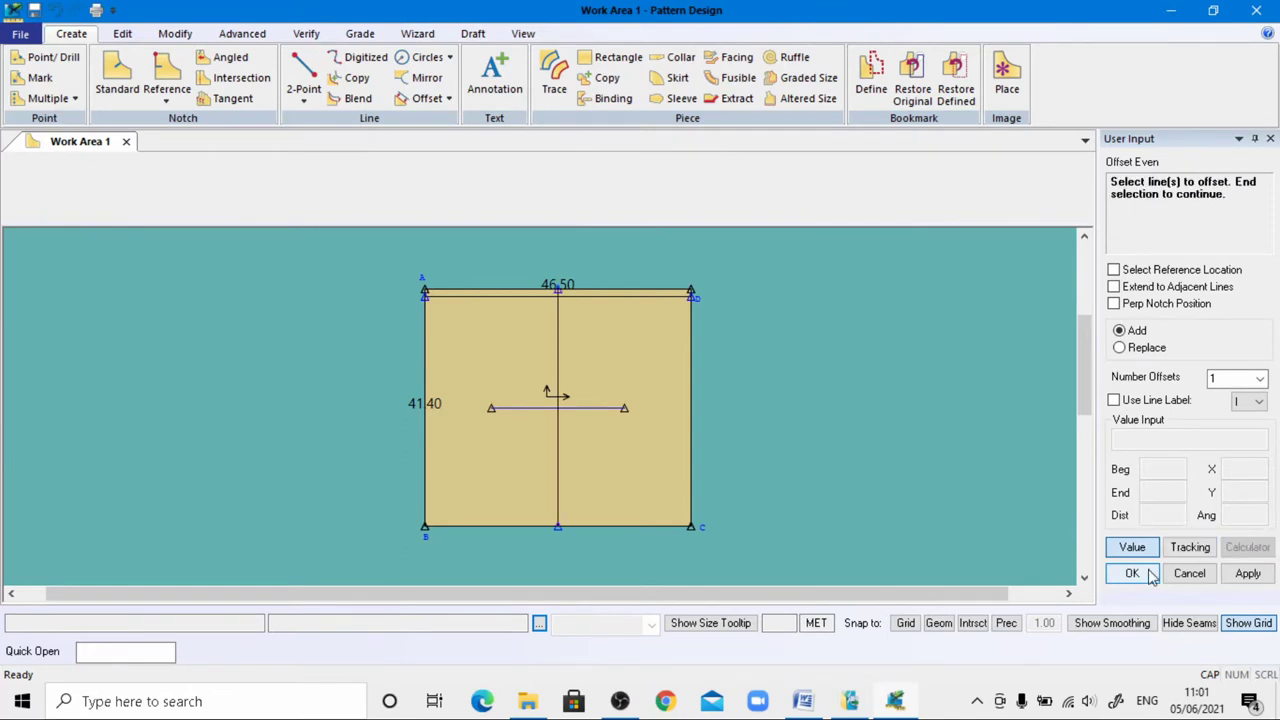
{"action": "key", "text": "Escape"}
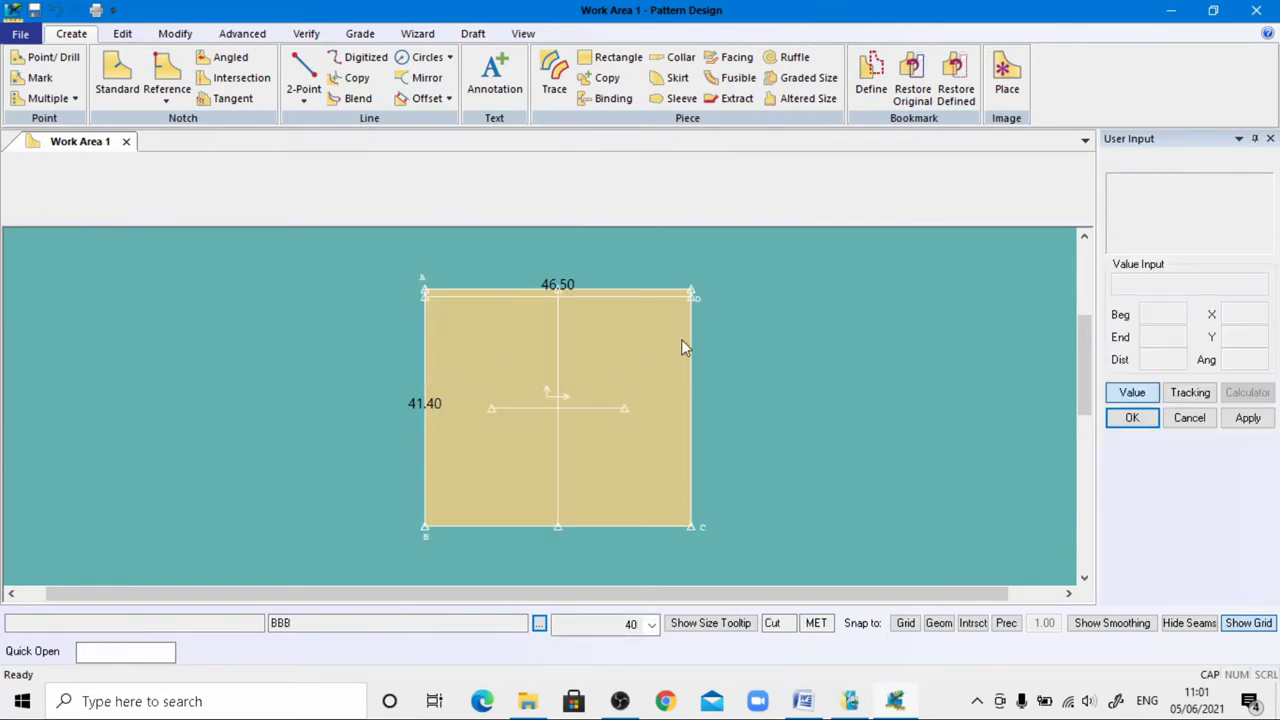
Annotate the top end of the vertical centre line with the letter F at character size 1
{"action": "scroll", "coordinate": [574, 363], "scroll_direction": "up", "scroll_amount": 2}
{"action": "scroll", "coordinate": [543, 286], "scroll_direction": "down", "scroll_amount": 1}
{"action": "scroll", "coordinate": [533, 285], "scroll_direction": "up", "scroll_amount": 2}
{"action": "scroll", "coordinate": [545, 310], "scroll_direction": "up", "scroll_amount": 2}
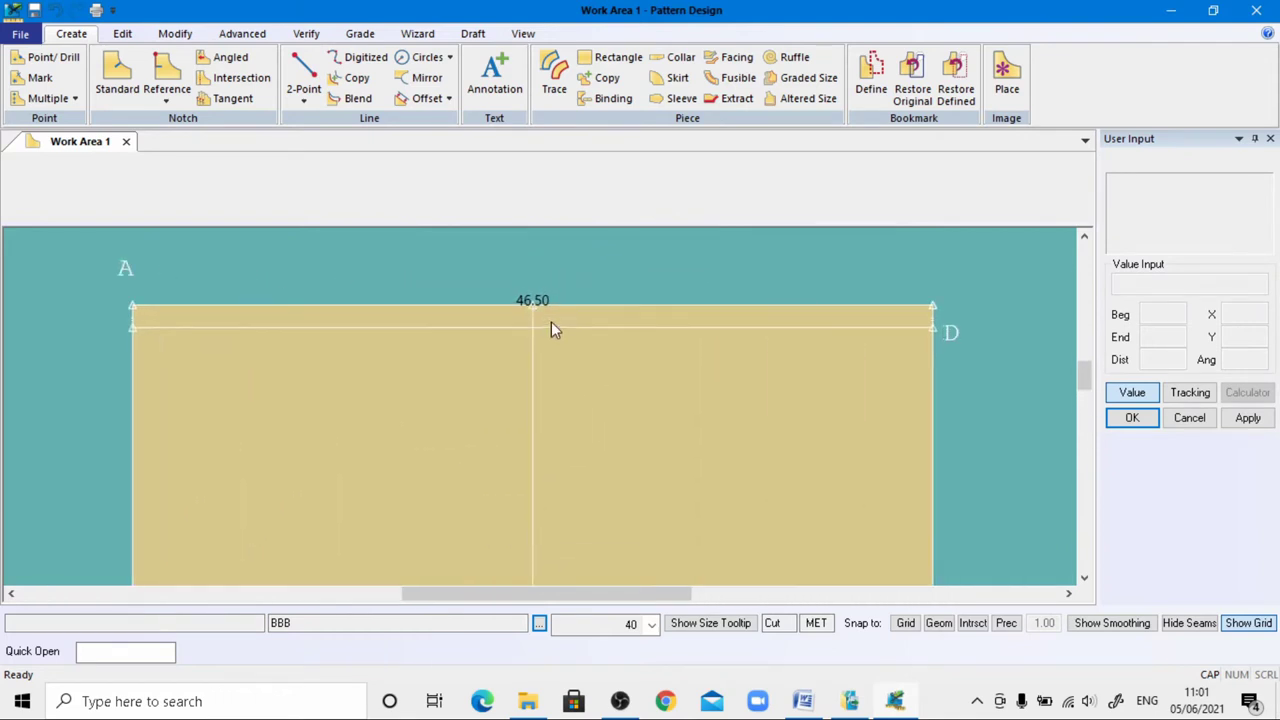
{"action": "scroll", "coordinate": [530, 312], "scroll_direction": "down", "scroll_amount": 1}
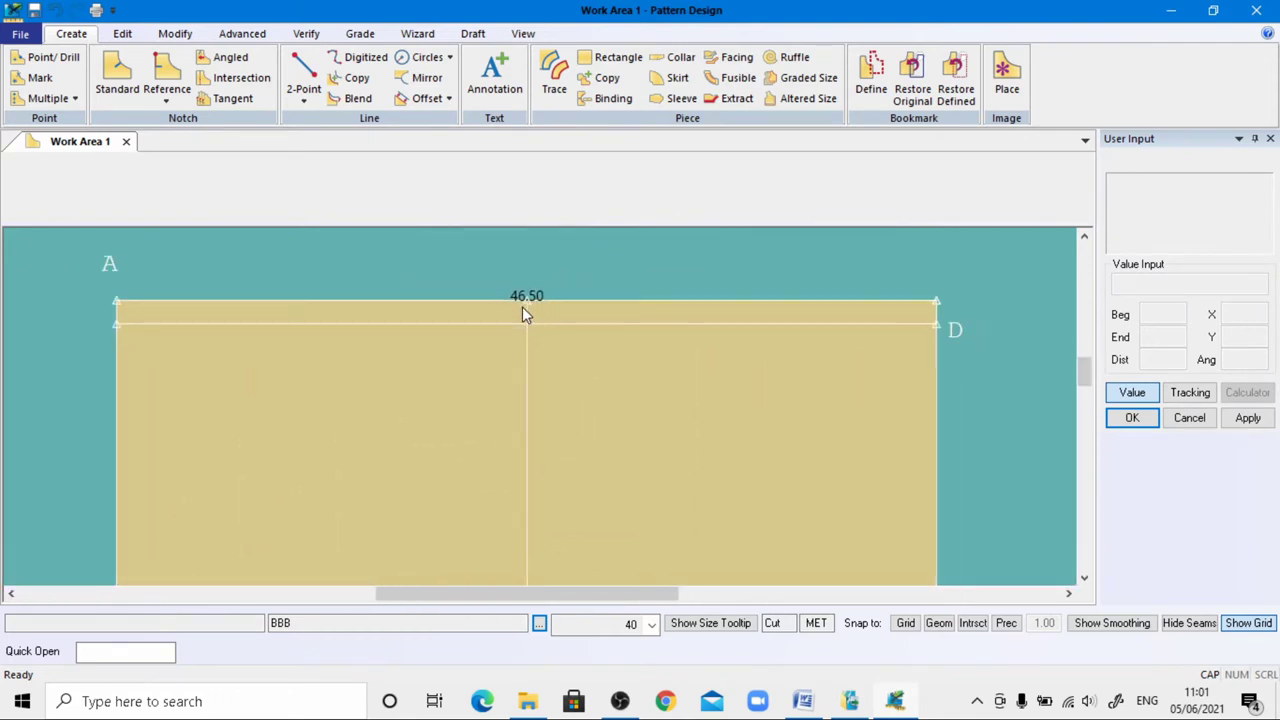
{"action": "left_click", "coordinate": [492, 100]}
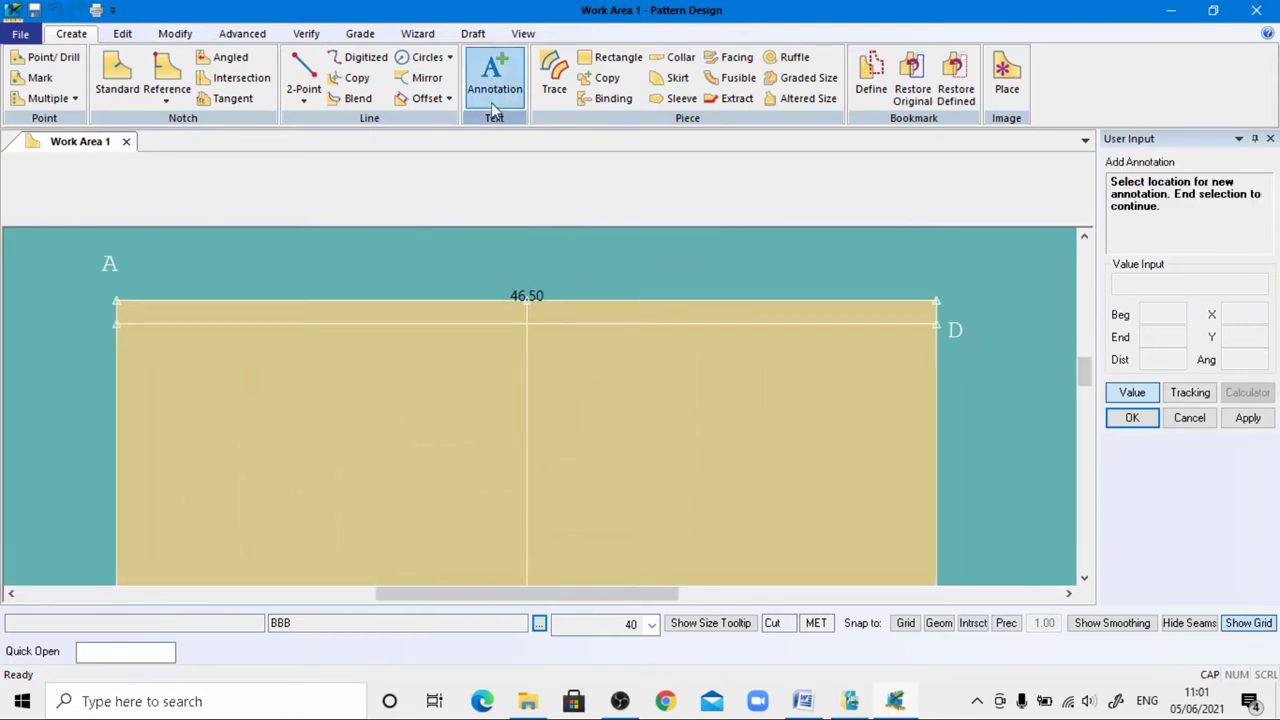
{"action": "left_click", "coordinate": [529, 278]}
{"action": "right_click", "coordinate": [529, 278]}
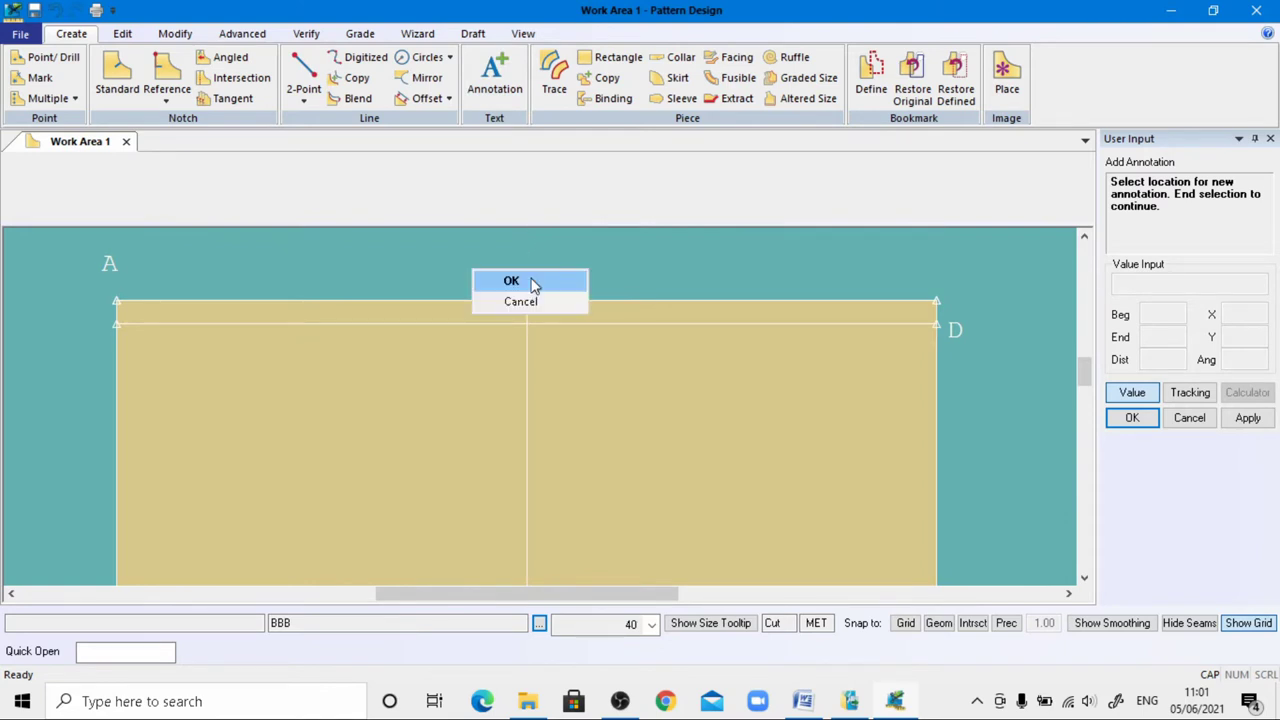
{"action": "left_click", "coordinate": [530, 280]}
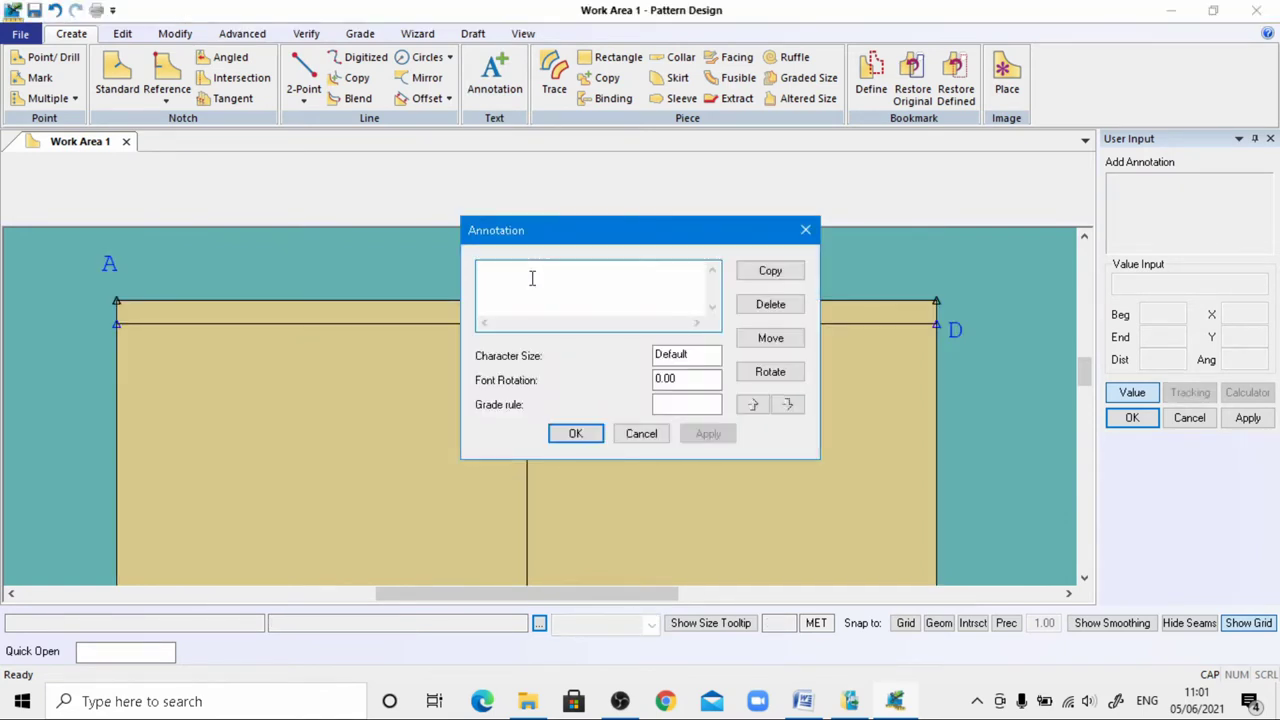
{"action": "type", "text": "F"}
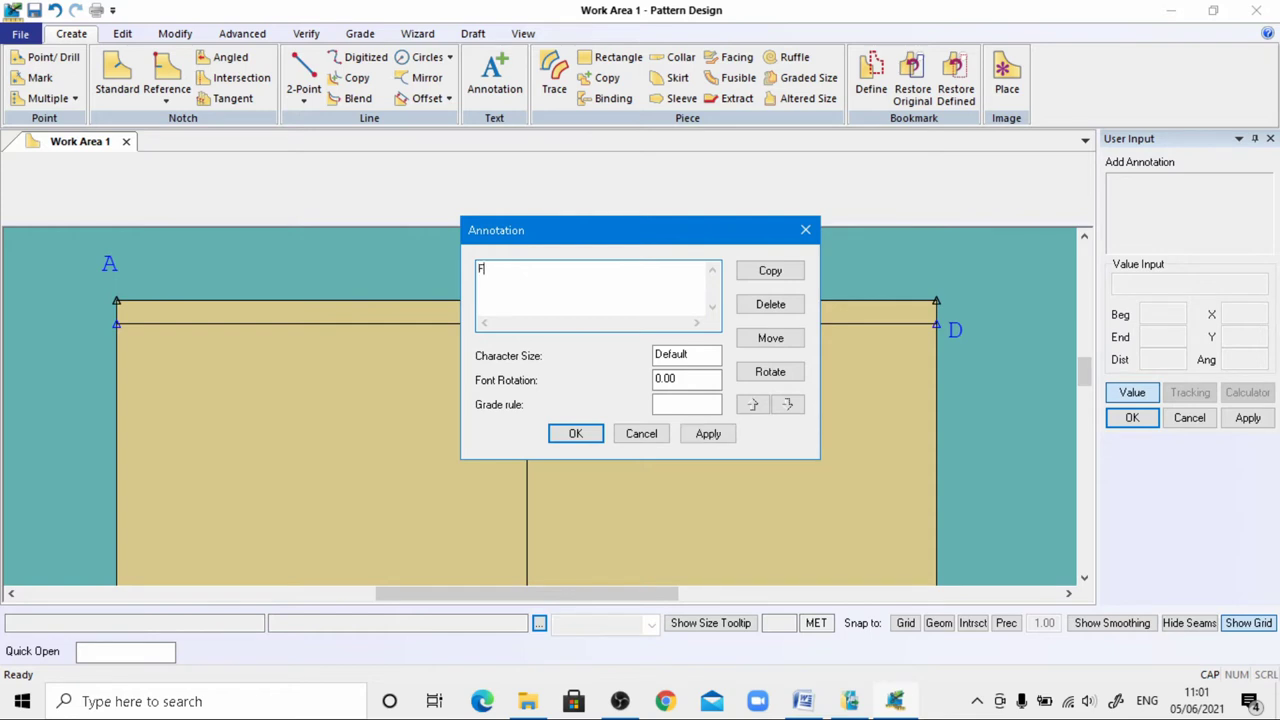
{"action": "double_click", "coordinate": [688, 355]}
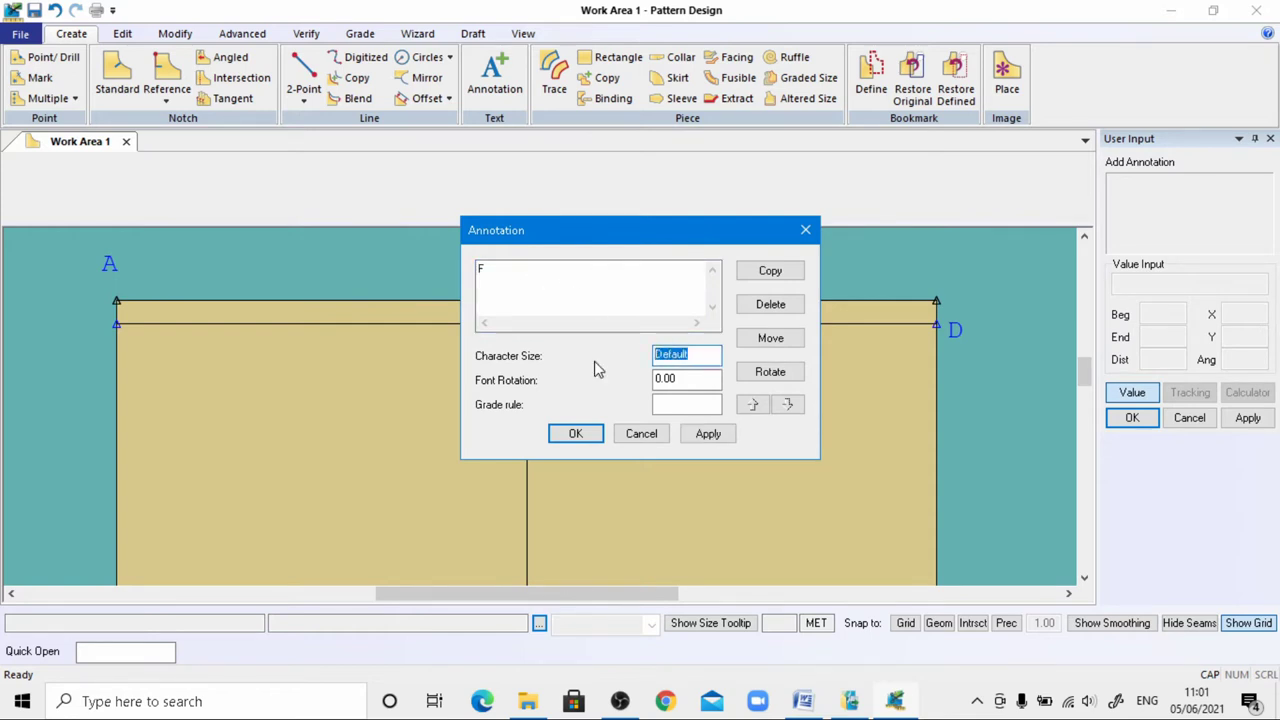
{"action": "type", "text": "1"}
{"action": "left_click", "coordinate": [575, 433]}
{"action": "scroll", "coordinate": [569, 325], "scroll_direction": "up", "scroll_amount": 1}
{"action": "scroll", "coordinate": [523, 306], "scroll_direction": "down", "scroll_amount": 3}
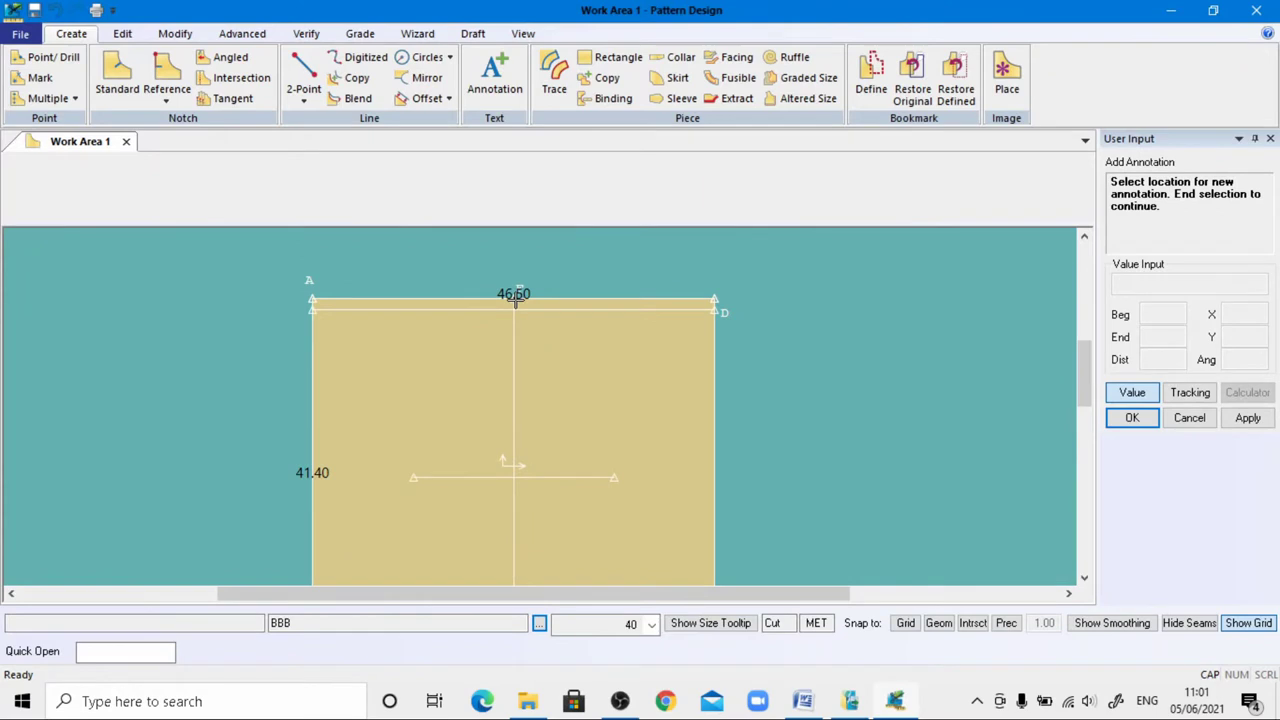
{"action": "scroll", "coordinate": [515, 300], "scroll_direction": "down", "scroll_amount": 2}
{"action": "right_click", "coordinate": [566, 300]}
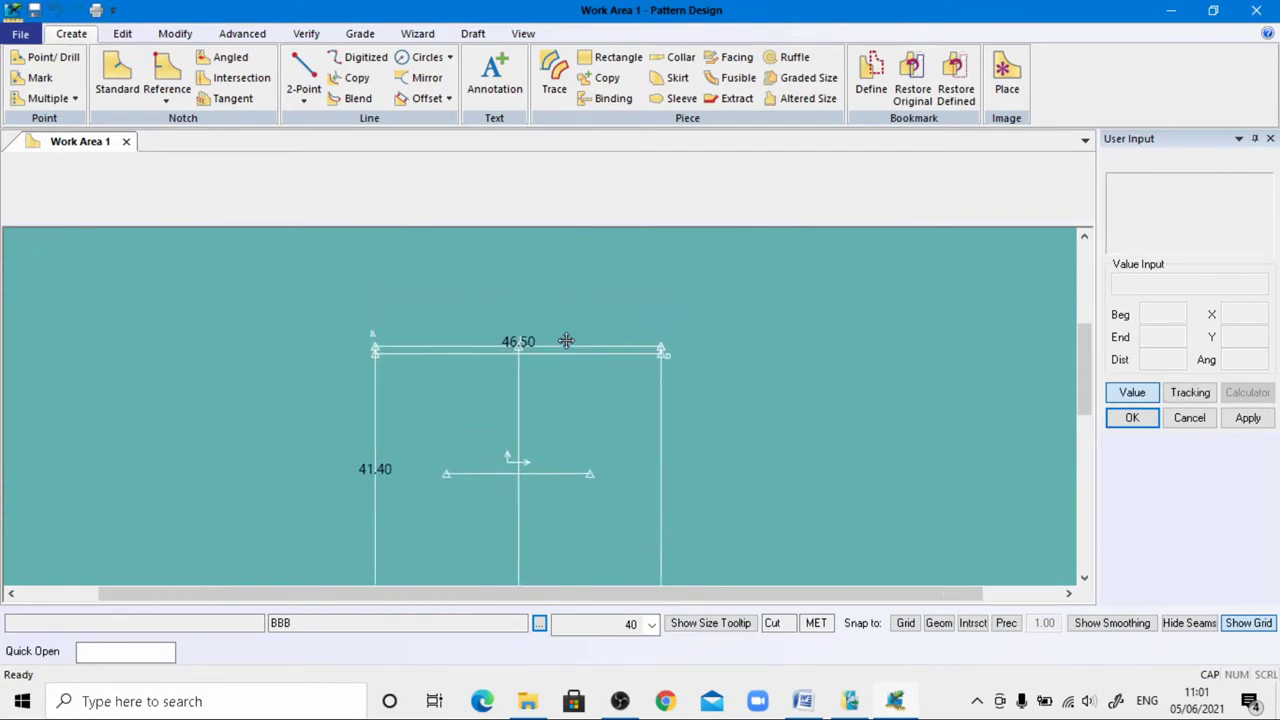
Switch to the Word drafting chart, copy the 20.05 value of the waist-bust vertical measurement (DH) and return to Pattern Design
{"action": "left_click", "coordinate": [802, 701]}
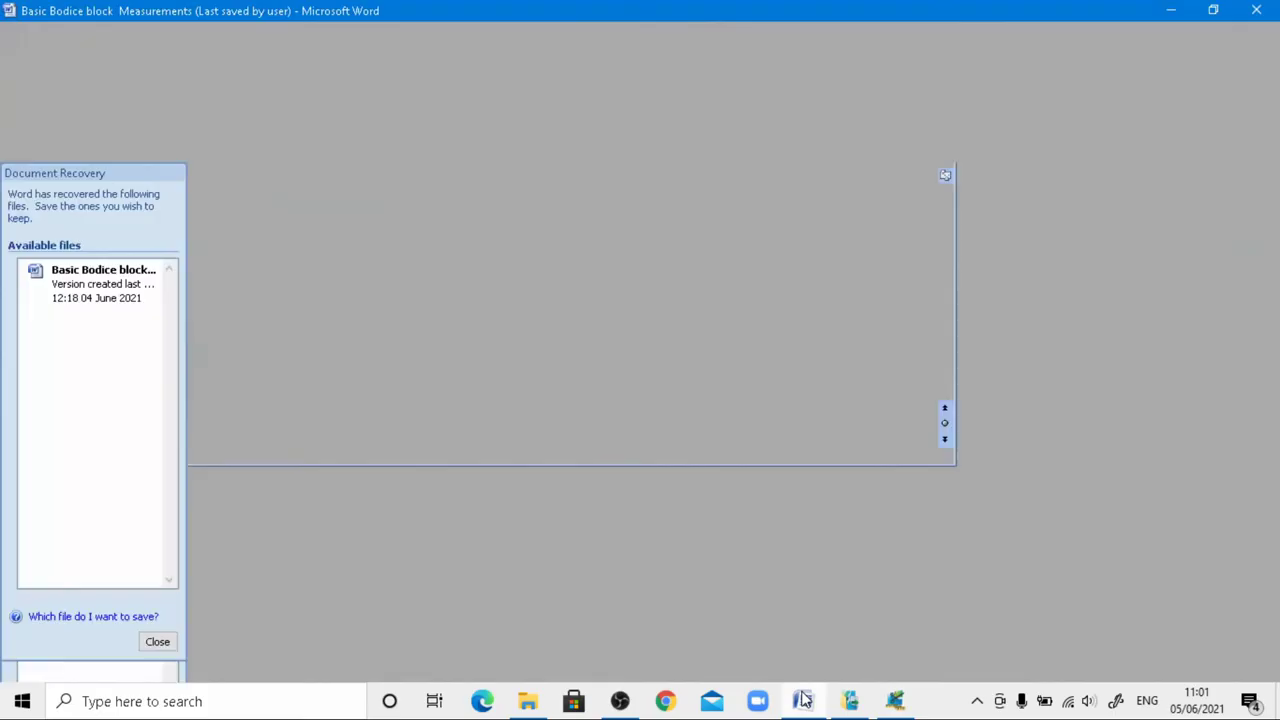
{"action": "scroll", "coordinate": [476, 372], "scroll_direction": "down", "scroll_amount": 3}
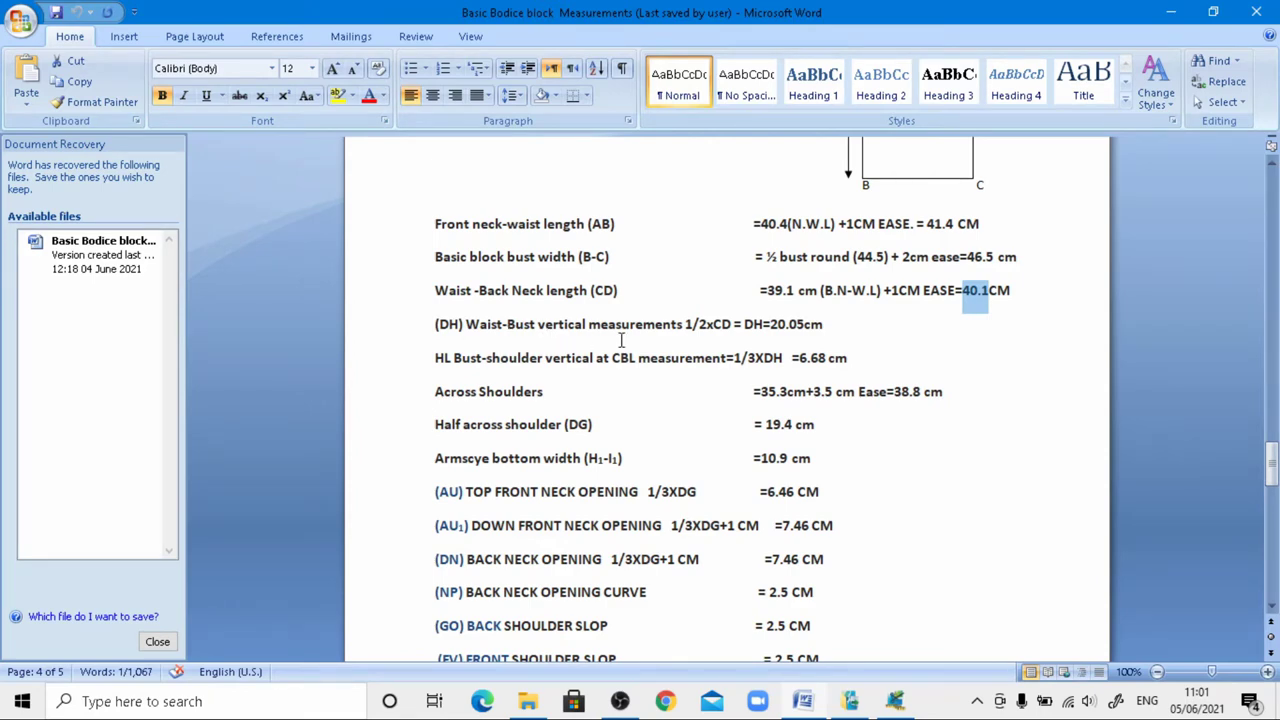
{"action": "left_click_drag", "start_coordinate": [774, 321], "coordinate": [804, 327]}
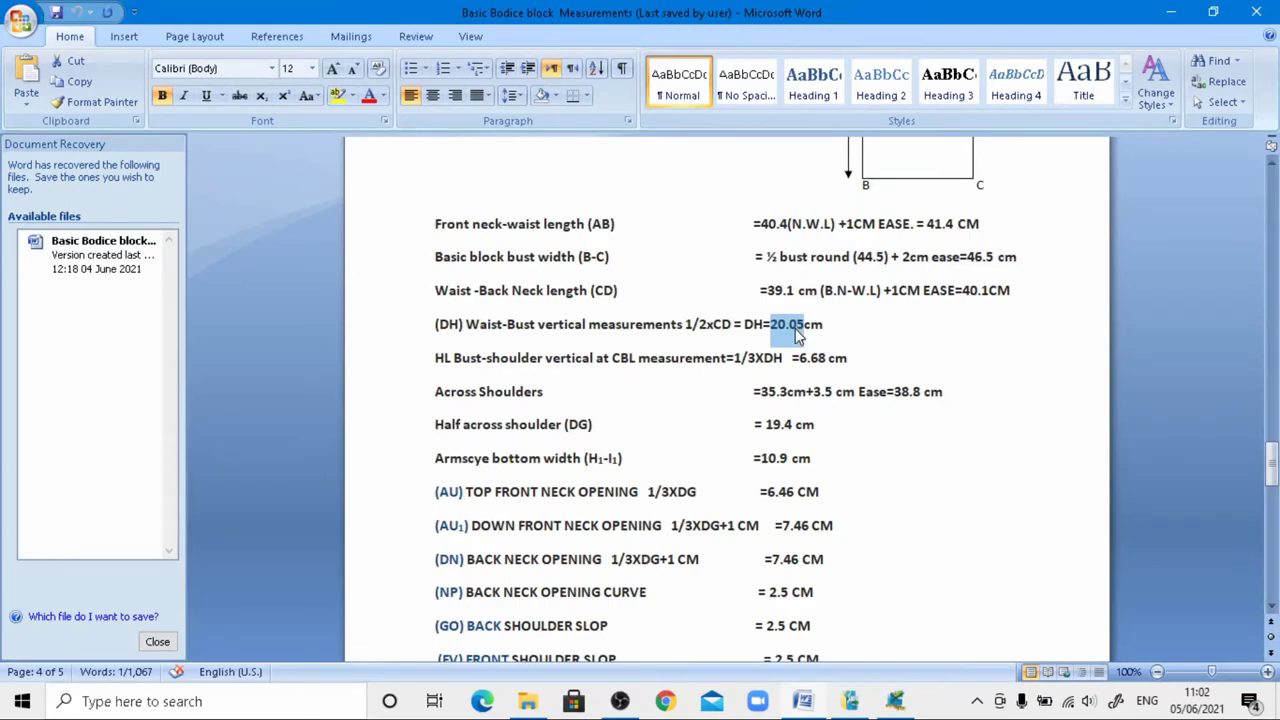
{"action": "right_click", "coordinate": [798, 331]}
{"action": "left_click", "coordinate": [840, 360]}
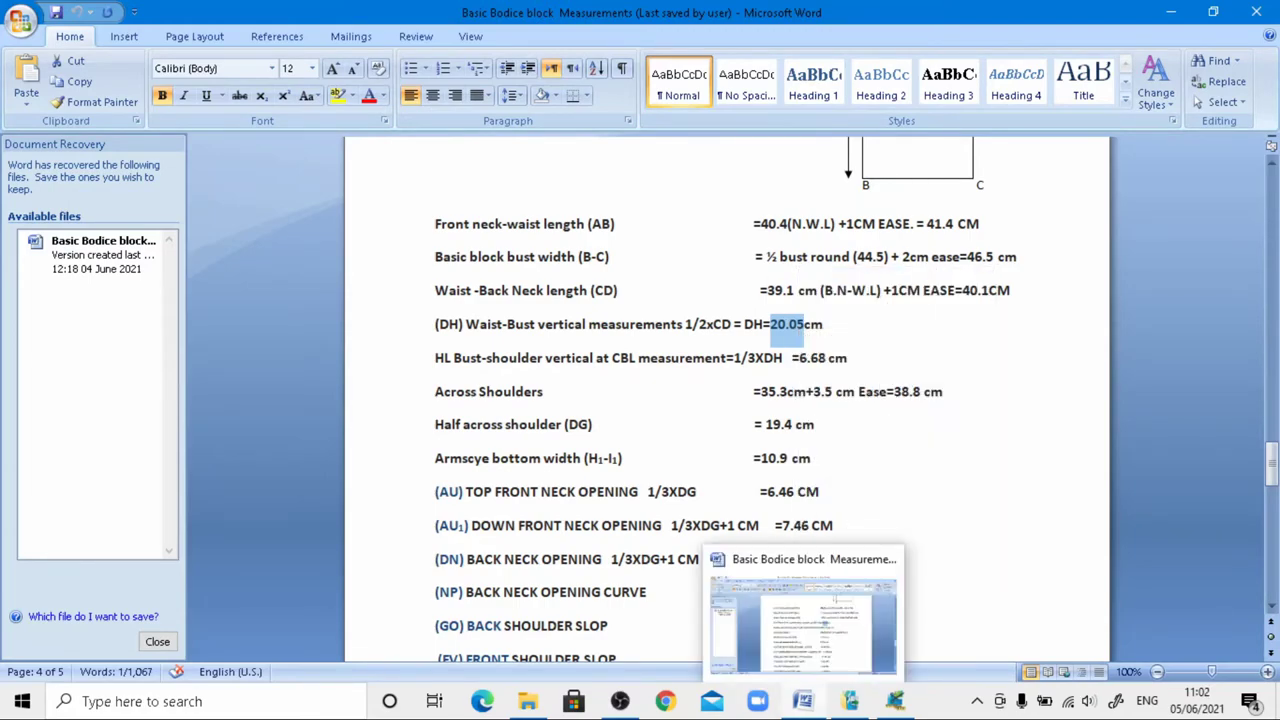
{"action": "left_click", "coordinate": [894, 700]}
Offset the rectangle's bottom line BC evenly inward by 20.05 to add one horizontal bust line
{"action": "scroll", "coordinate": [461, 570], "scroll_direction": "up", "scroll_amount": 2}
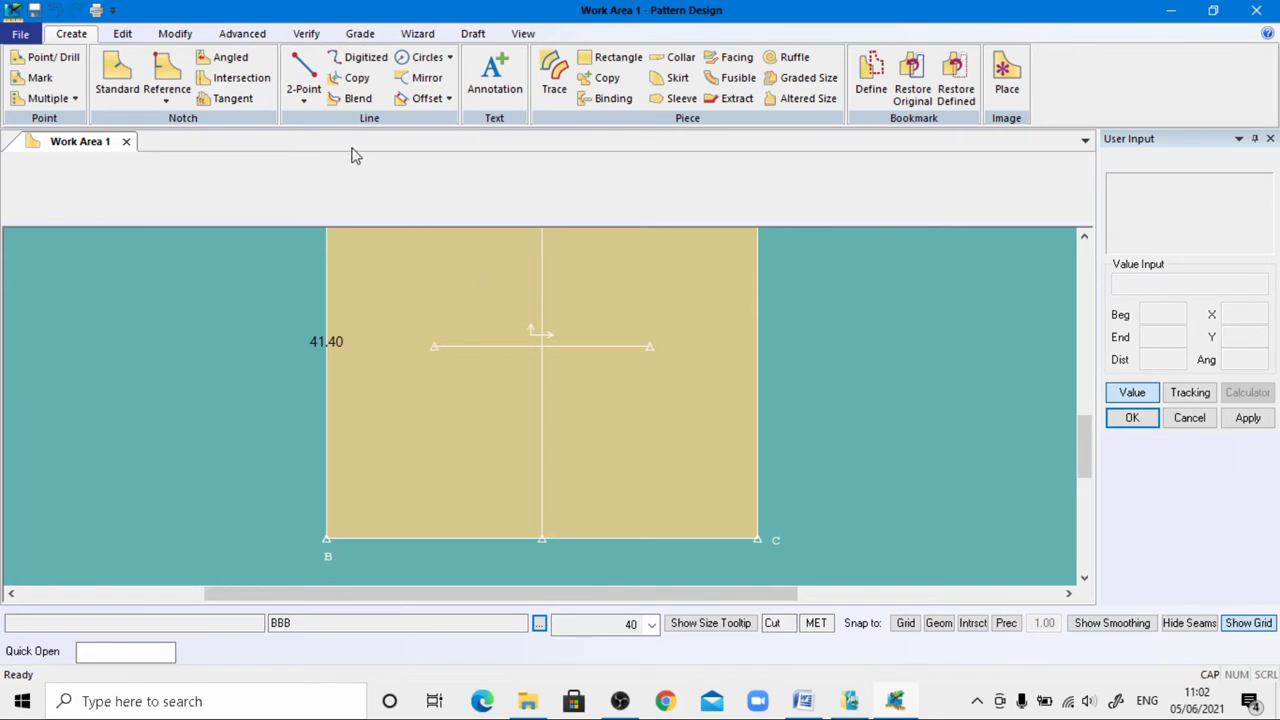
{"action": "left_click", "coordinate": [427, 99]}
{"action": "left_click", "coordinate": [592, 541]}
{"action": "right_click", "coordinate": [586, 538]}
{"action": "left_click", "coordinate": [588, 542]}
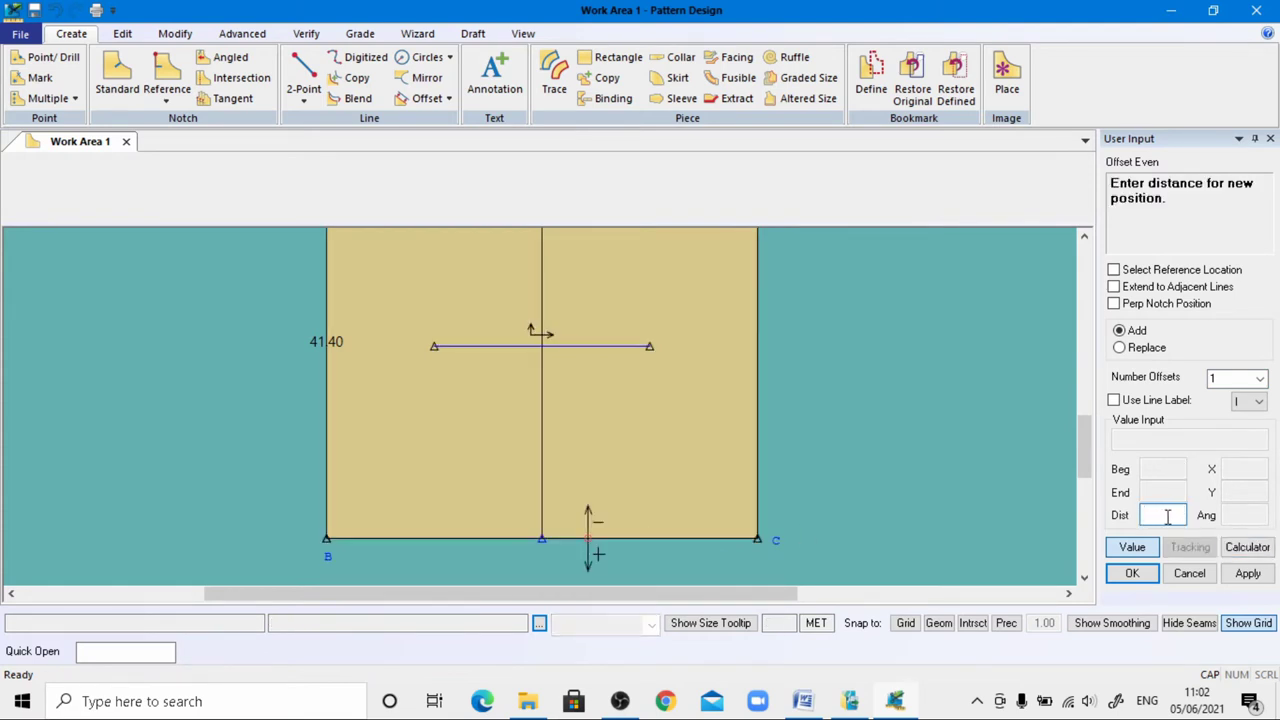
{"action": "type", "text": "20.05"}
{"action": "key", "text": "Return"}
{"action": "right_click", "coordinate": [663, 426]}
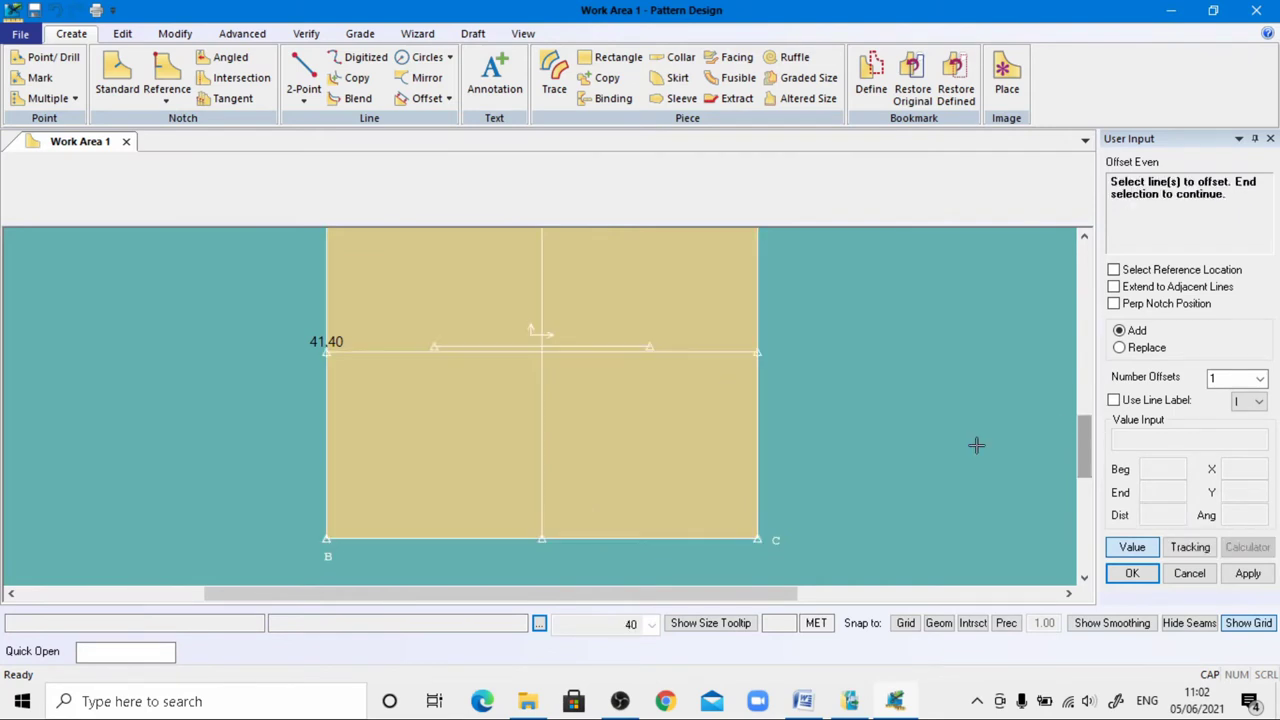
{"action": "left_click", "coordinate": [727, 439]}
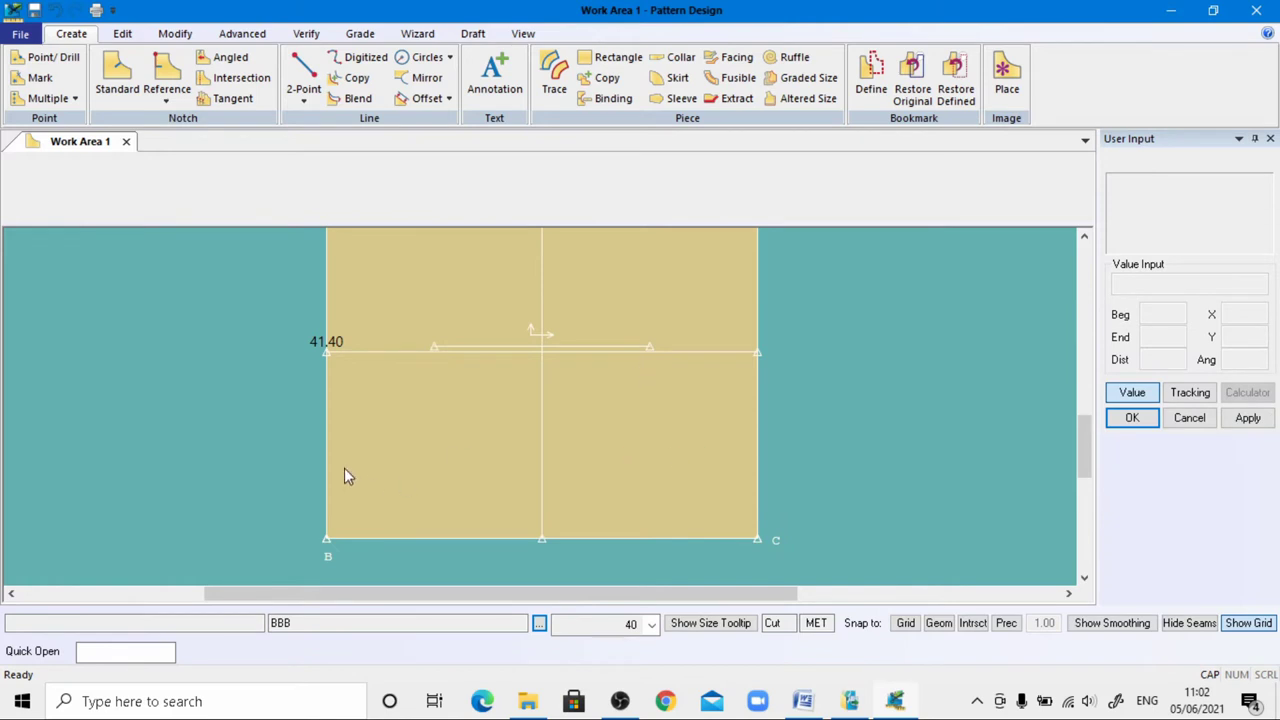
Annotate the right end of the horizontal bust line with the letter H at character size 1
{"action": "scroll", "coordinate": [488, 422], "scroll_direction": "down", "scroll_amount": 2}
{"action": "scroll", "coordinate": [656, 371], "scroll_direction": "up", "scroll_amount": 2}
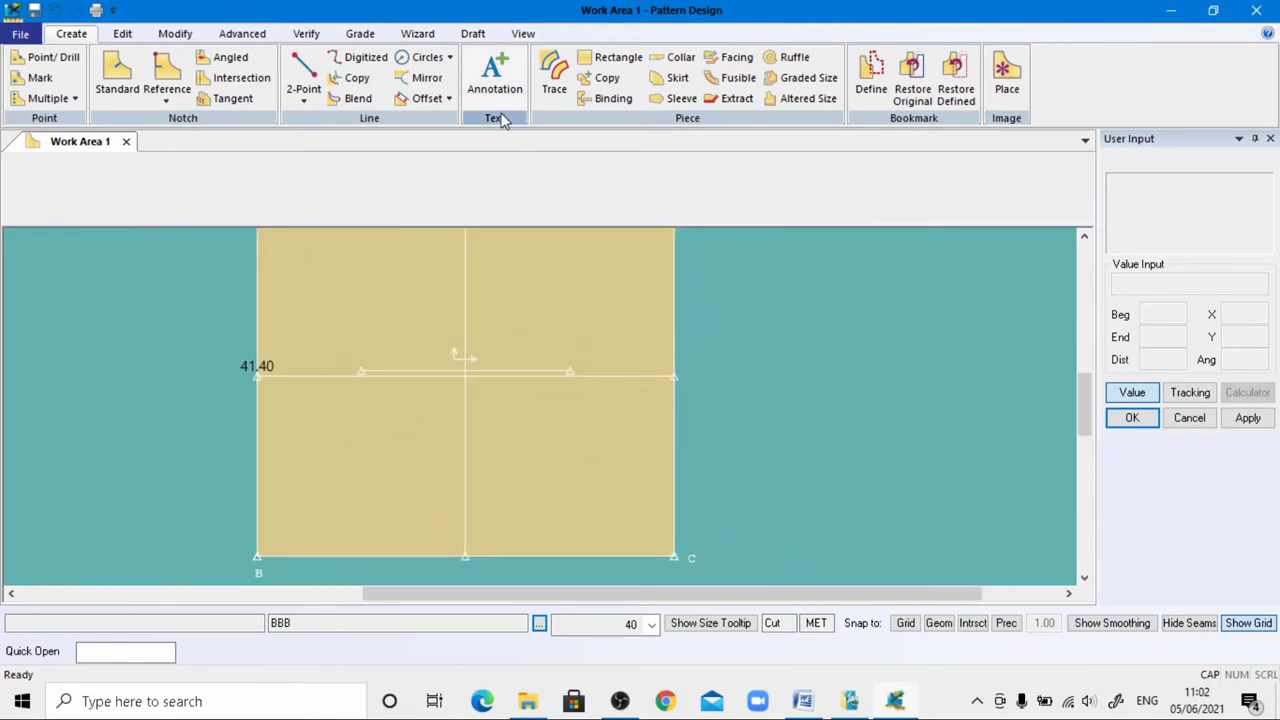
{"action": "left_click", "coordinate": [494, 78]}
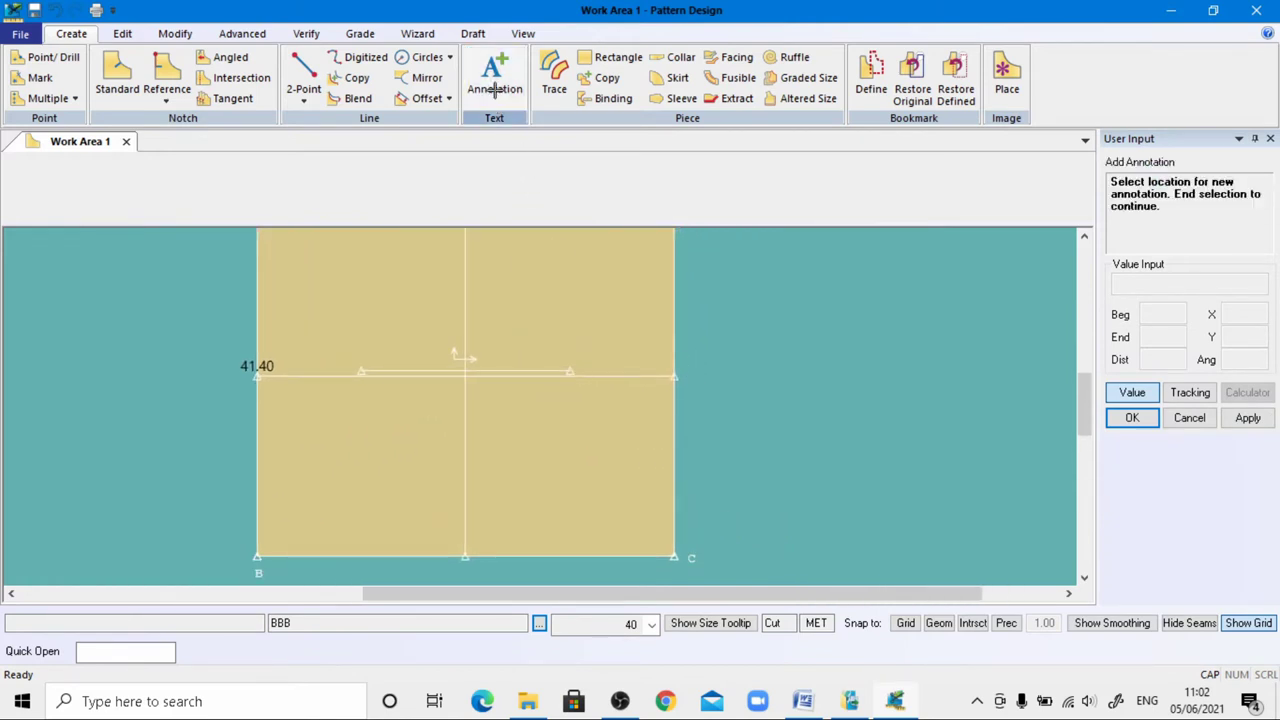
{"action": "left_click", "coordinate": [681, 377]}
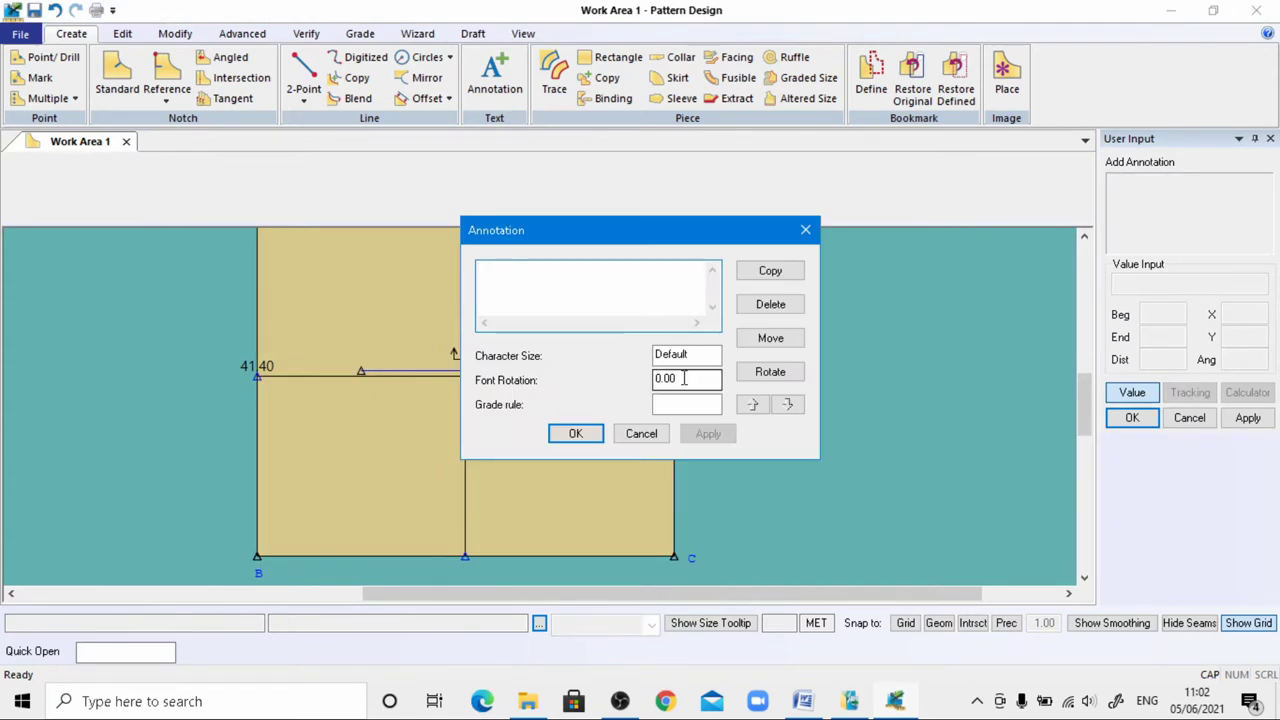
{"action": "type", "text": "H"}
{"action": "double_click", "coordinate": [686, 355]}
{"action": "type", "text": "1"}
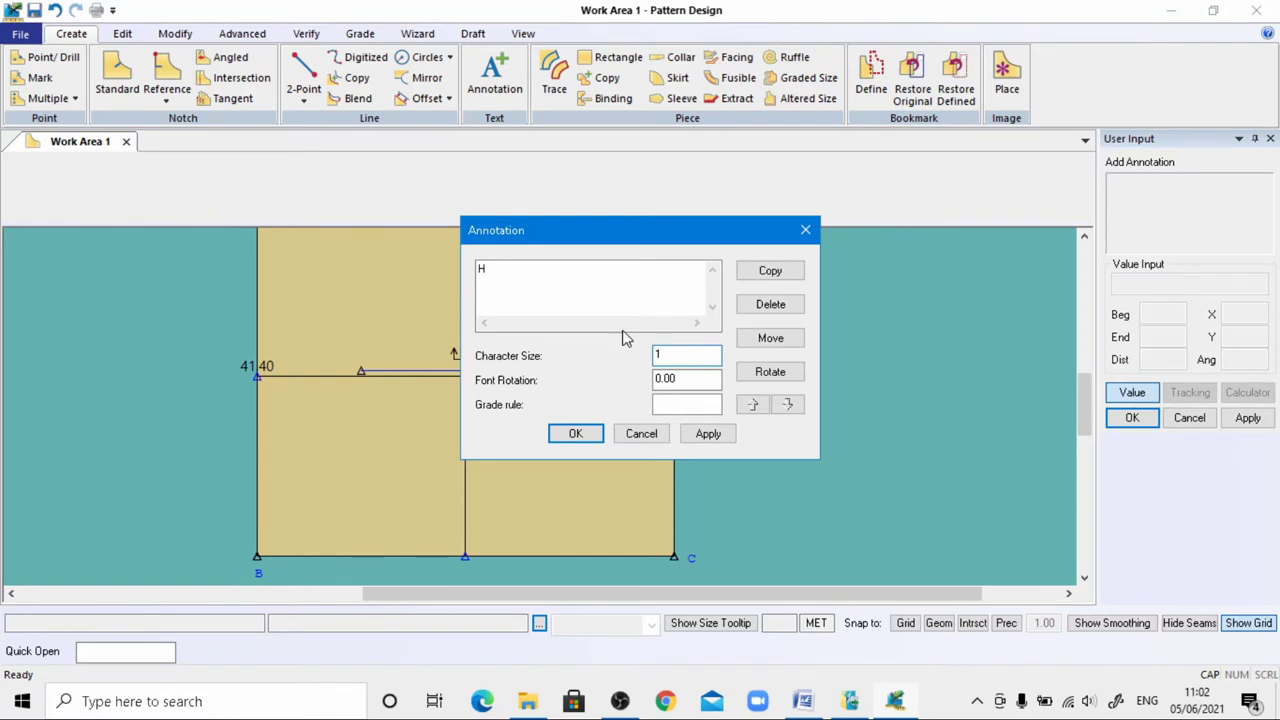
{"action": "left_click_drag", "start_coordinate": [694, 236], "coordinate": [298, 281]}
{"action": "left_click", "coordinate": [306, 477]}
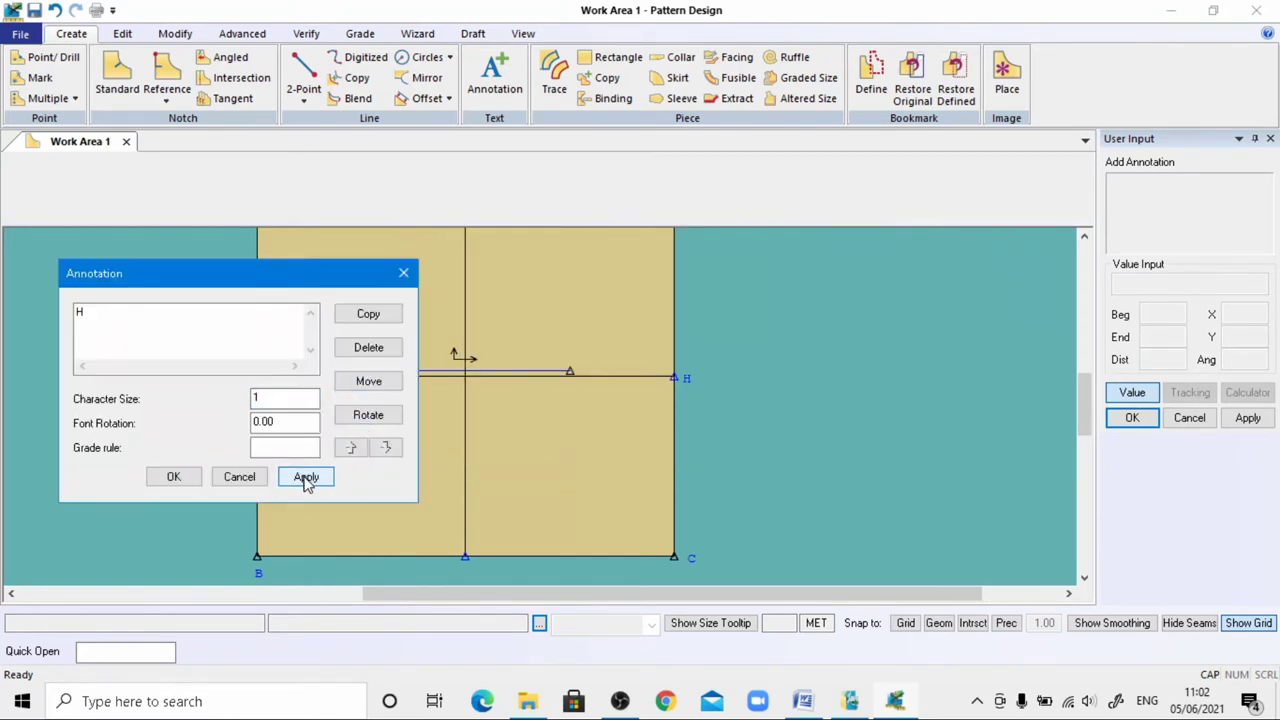
Copy the H annotation to the left end of the horizontal bust line and change its text to I
{"action": "left_click_drag", "start_coordinate": [291, 283], "coordinate": [907, 325]}
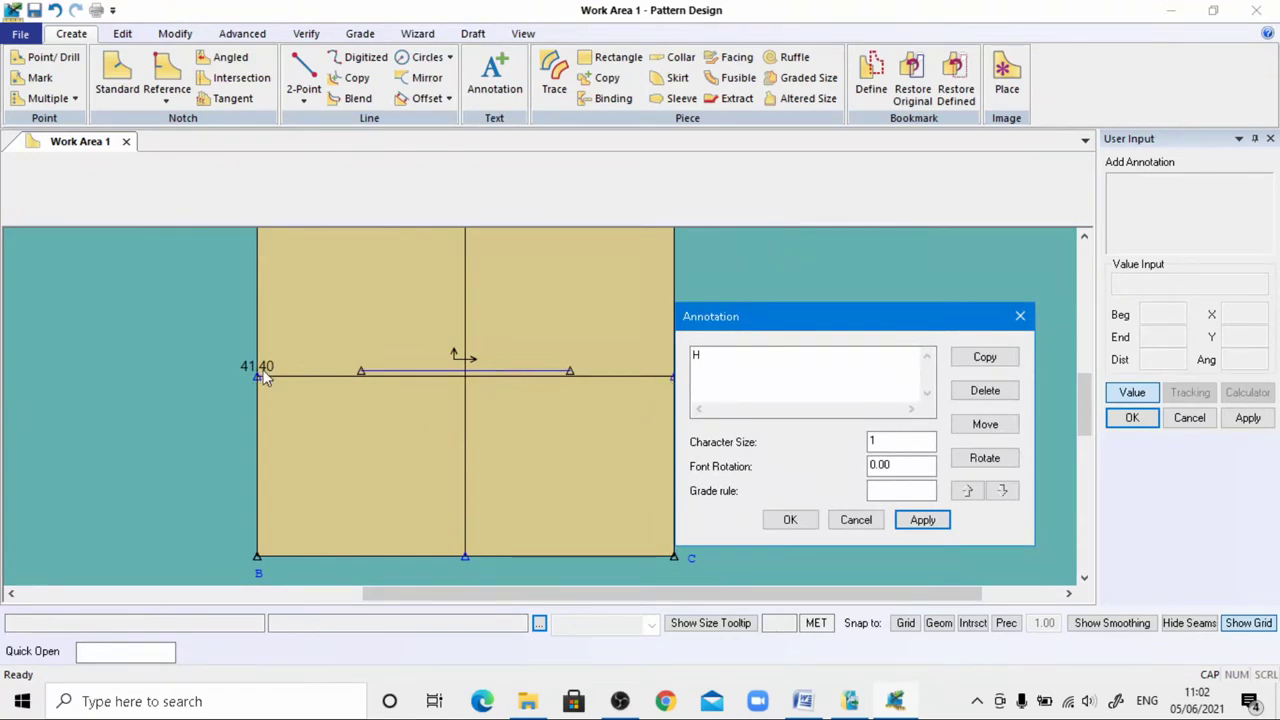
{"action": "left_click", "coordinate": [986, 359]}
{"action": "left_click", "coordinate": [240, 371]}
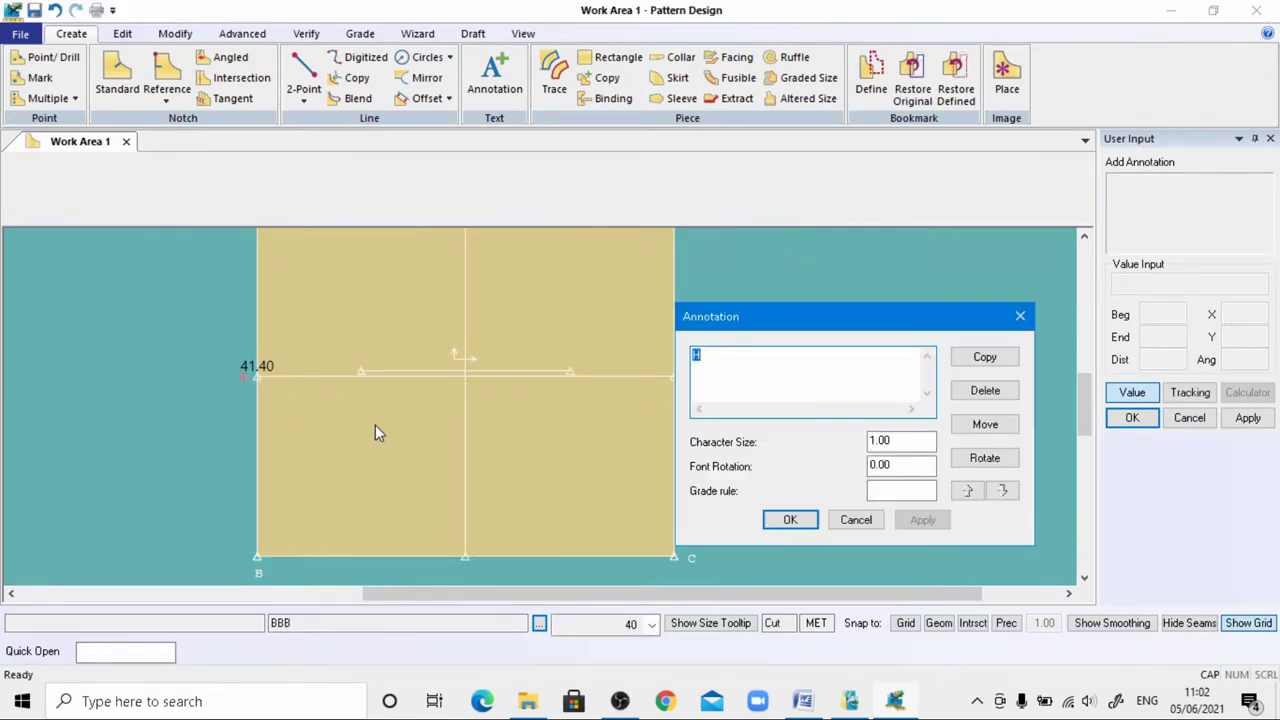
{"action": "key", "text": "BackSpace"}
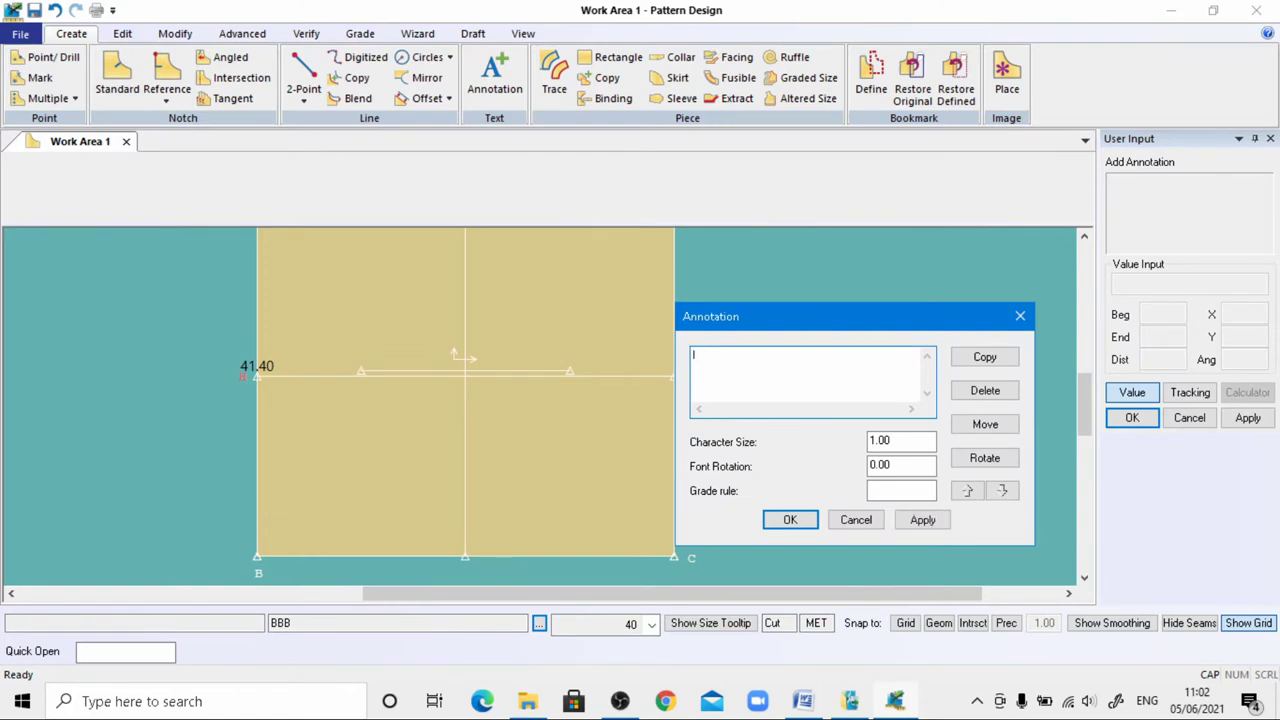
{"action": "left_click", "coordinate": [922, 520]}
{"action": "left_click", "coordinate": [790, 520]}
{"action": "scroll", "coordinate": [383, 464], "scroll_direction": "down", "scroll_amount": 1}
{"action": "right_click", "coordinate": [383, 464]}
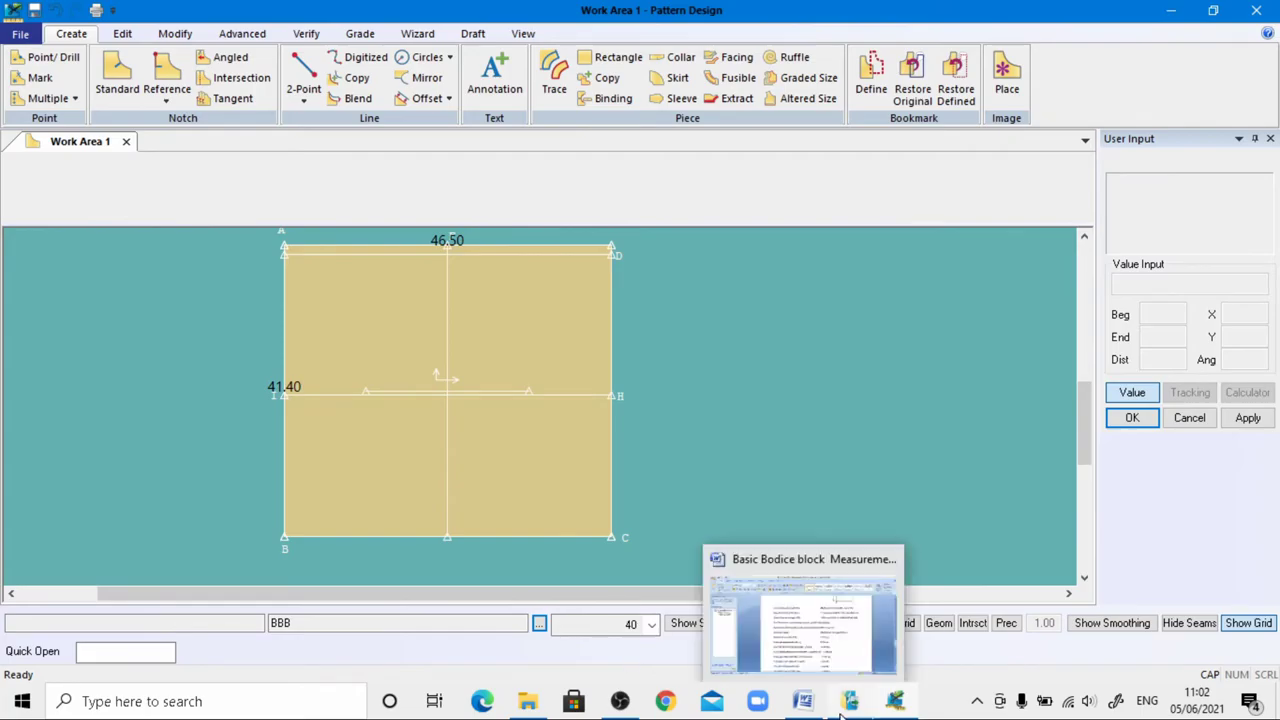
Annotate the bust line IH with BL at character size 1 near its left end and copy the label near its right end
{"action": "left_click", "coordinate": [803, 701]}
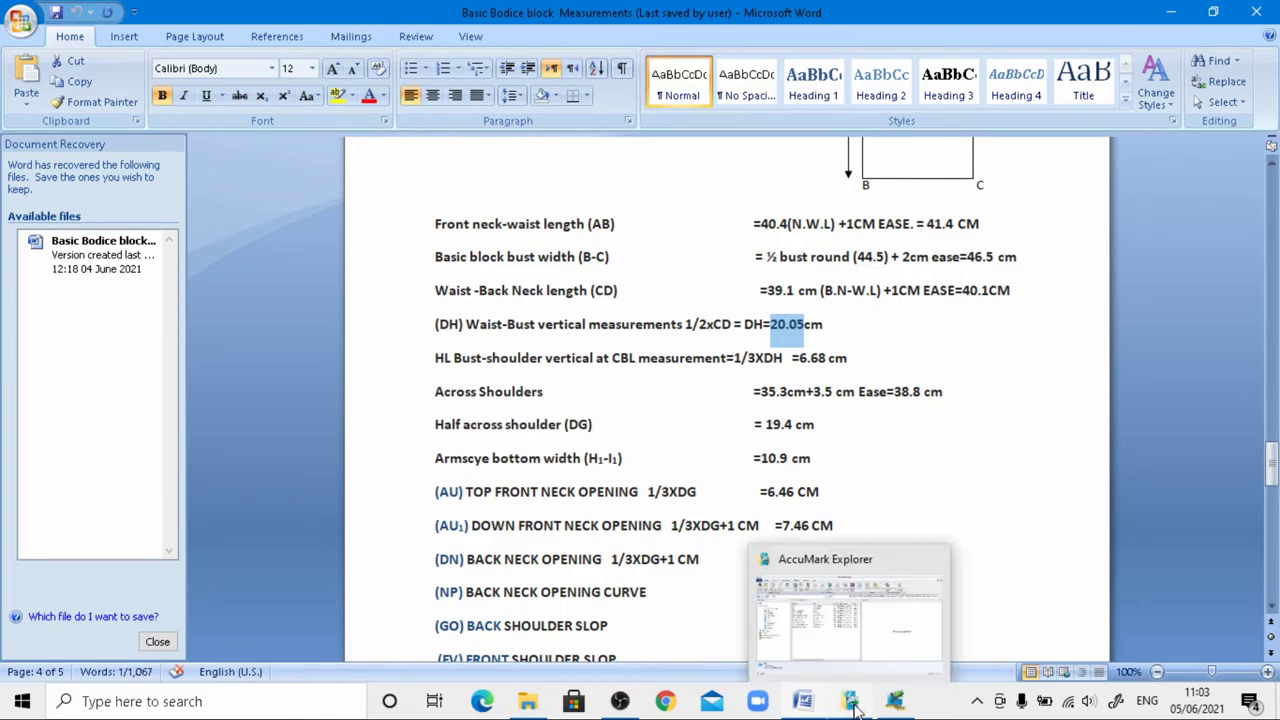
{"action": "left_click", "coordinate": [895, 703]}
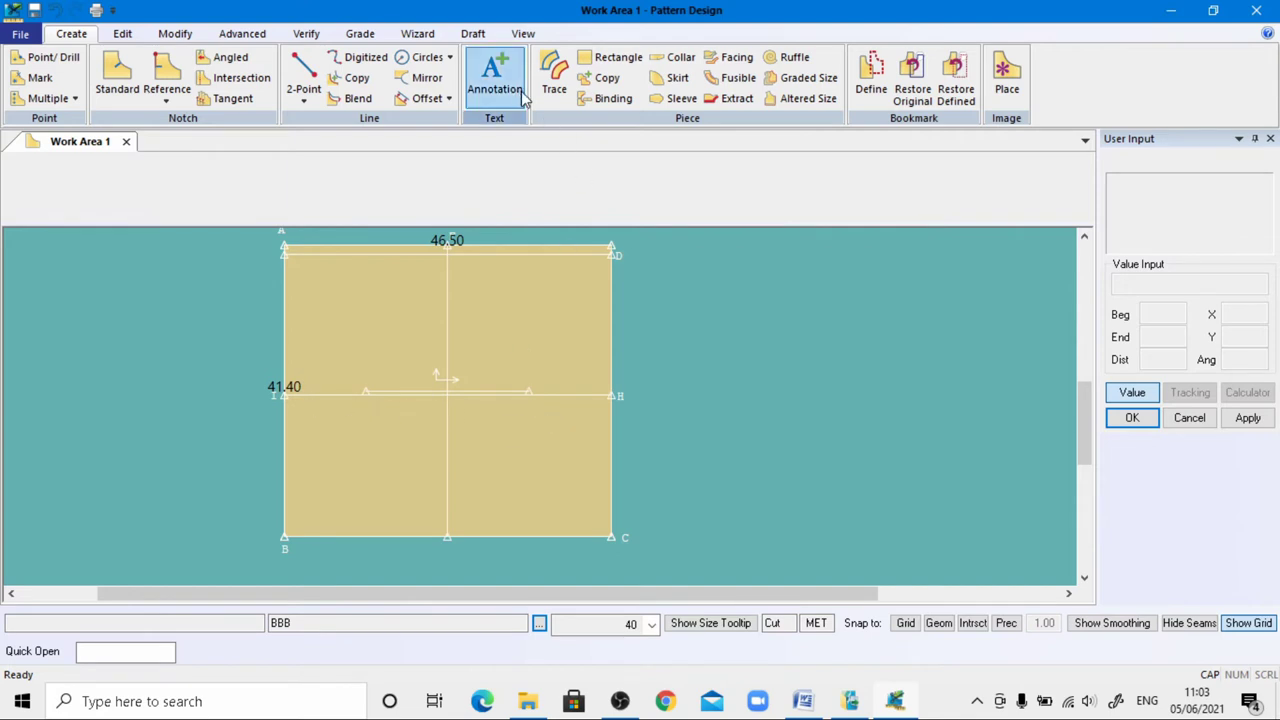
{"action": "left_click", "coordinate": [495, 78]}
{"action": "left_click", "coordinate": [329, 384]}
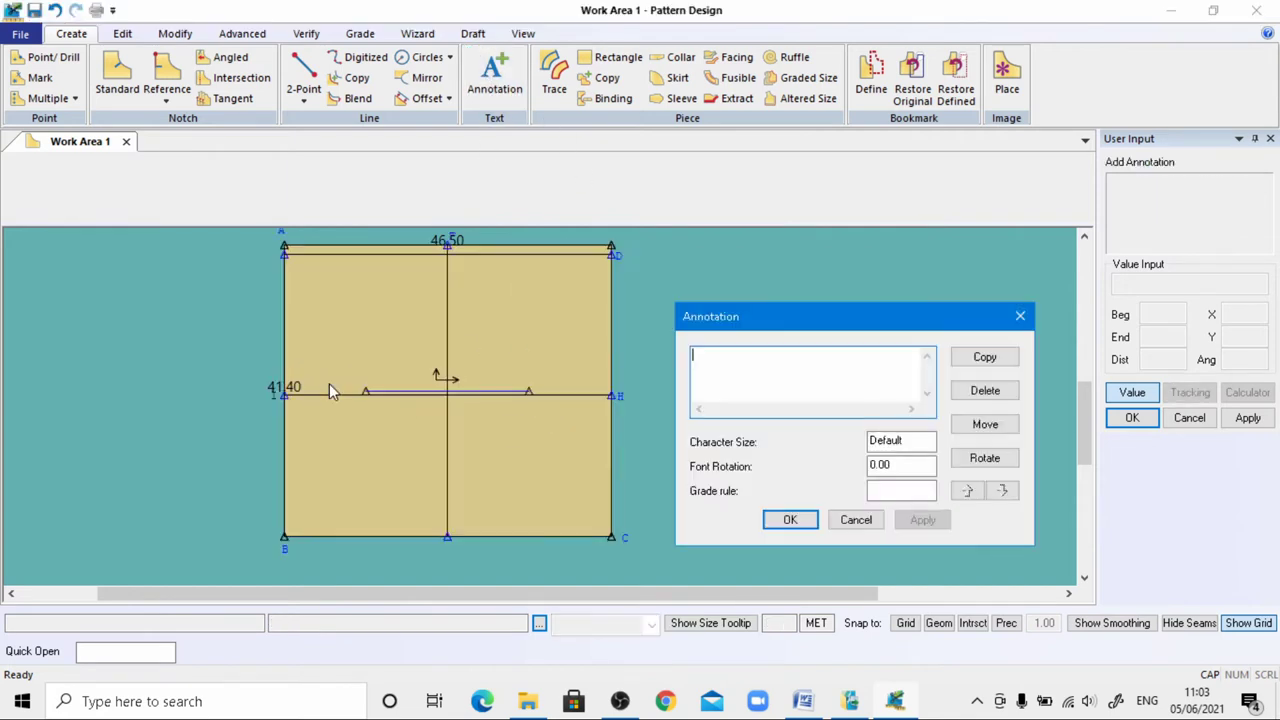
{"action": "type", "text": "BL"}
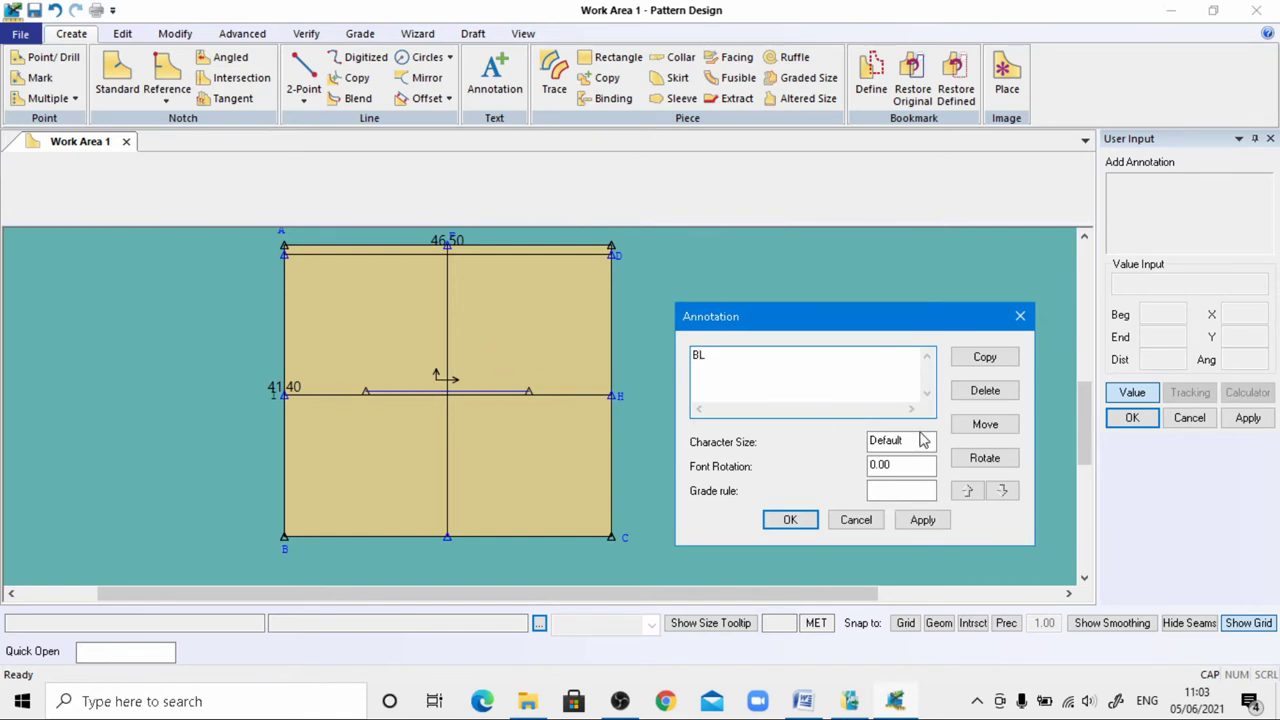
{"action": "double_click", "coordinate": [924, 441]}
{"action": "type", "text": "1"}
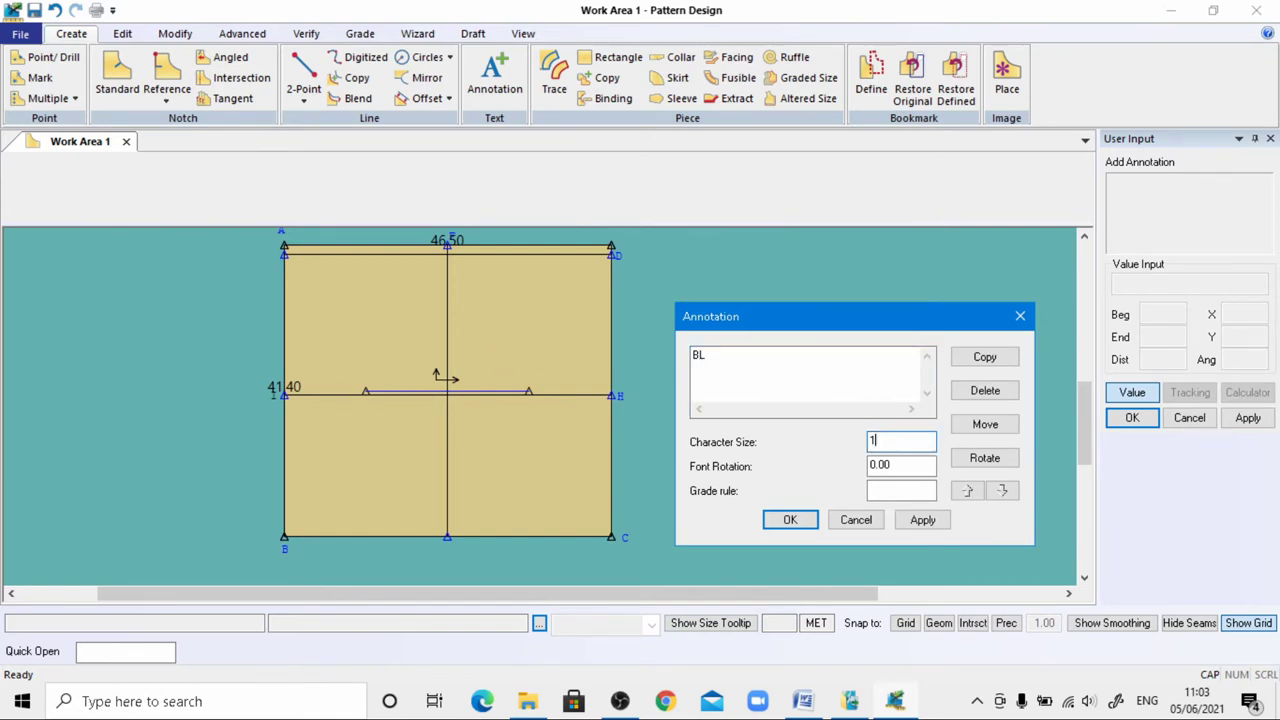
{"action": "left_click", "coordinate": [924, 520]}
{"action": "left_click", "coordinate": [966, 358]}
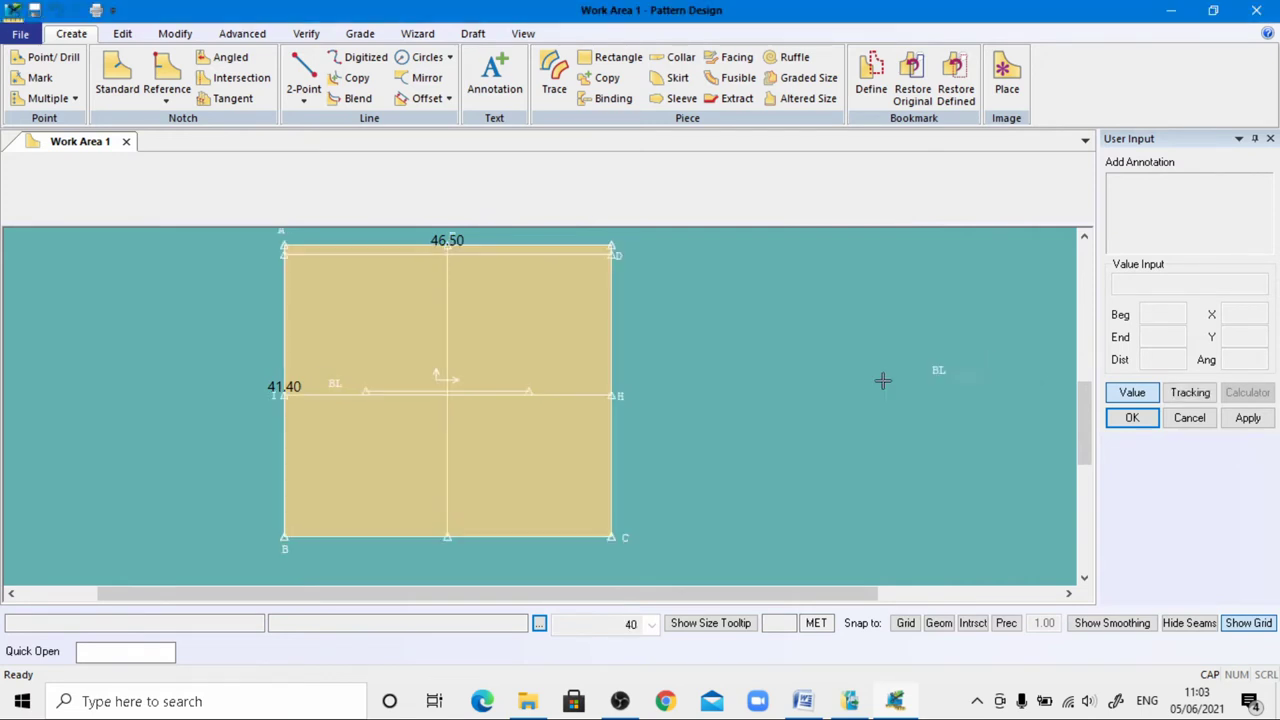
{"action": "left_click", "coordinate": [554, 388]}
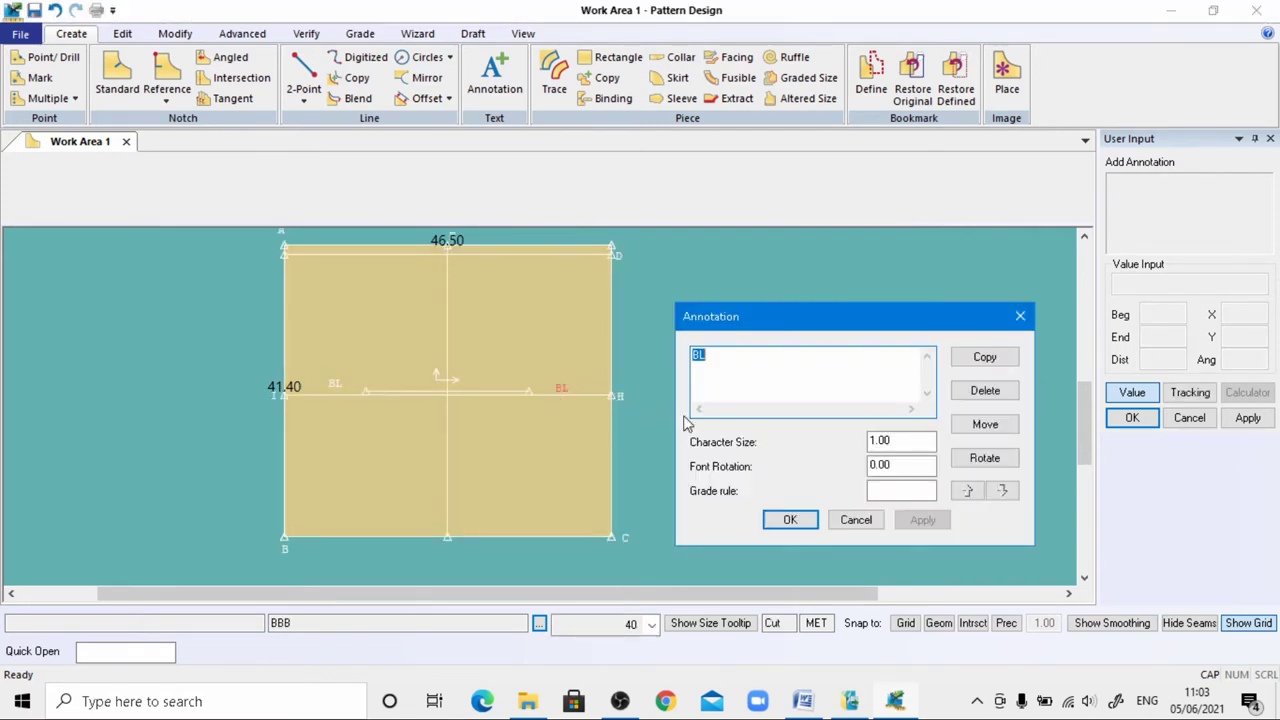
{"action": "left_click", "coordinate": [788, 520]}
{"action": "key", "text": "Escape"}
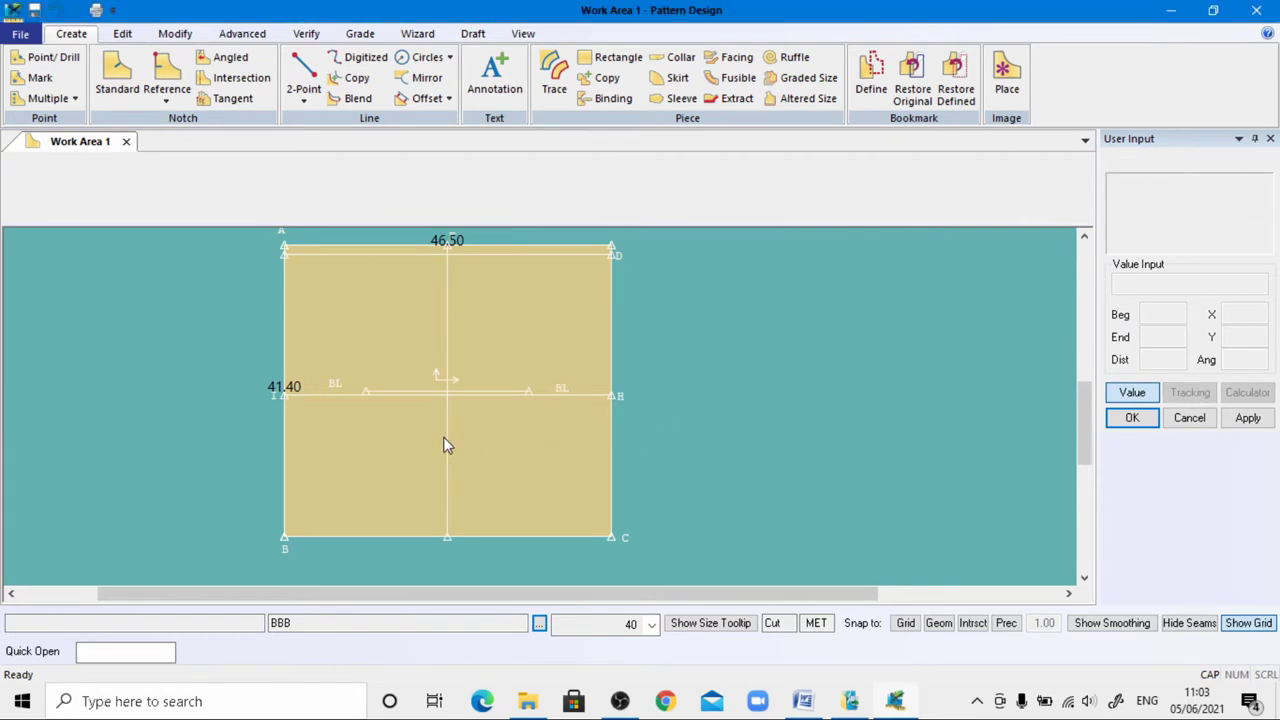
Switch to the Word drafting chart, copy the 6.68 value of the bust-shoulder vertical measurement (HL) and return to Pattern Design
{"action": "left_click", "coordinate": [803, 700]}
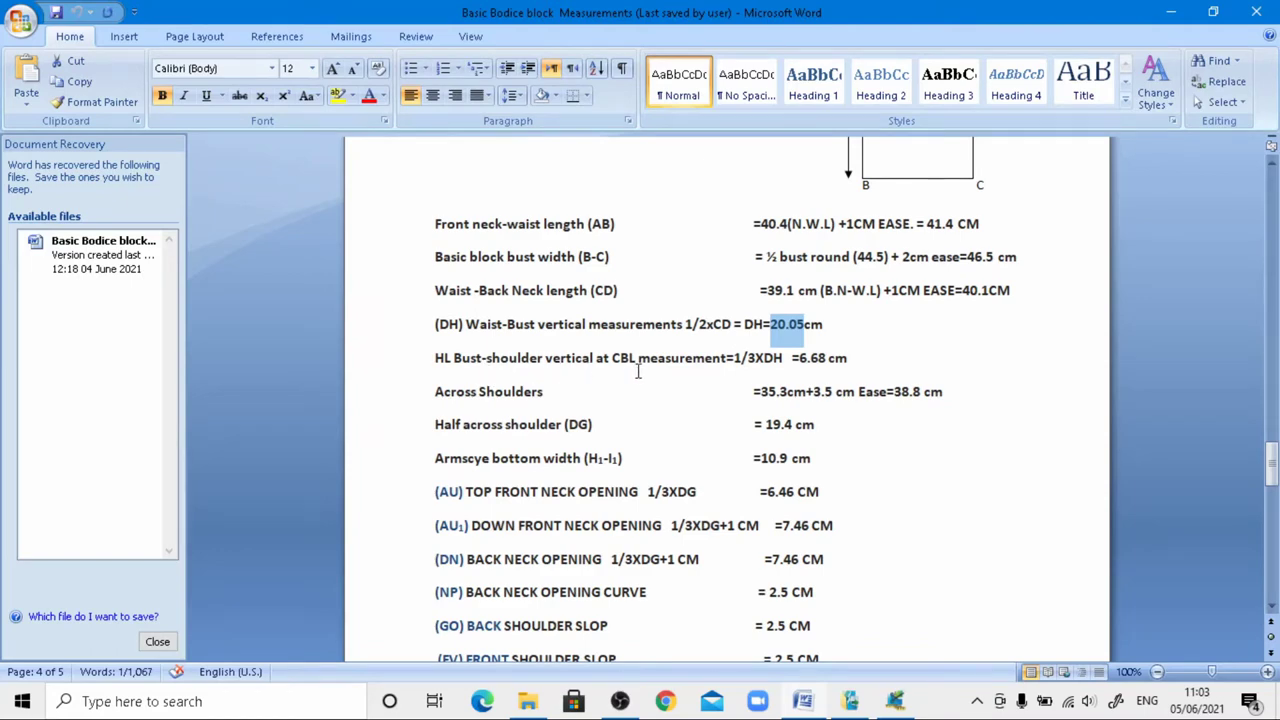
{"action": "left_click_drag", "start_coordinate": [801, 357], "coordinate": [828, 358]}
{"action": "right_click", "coordinate": [818, 358]}
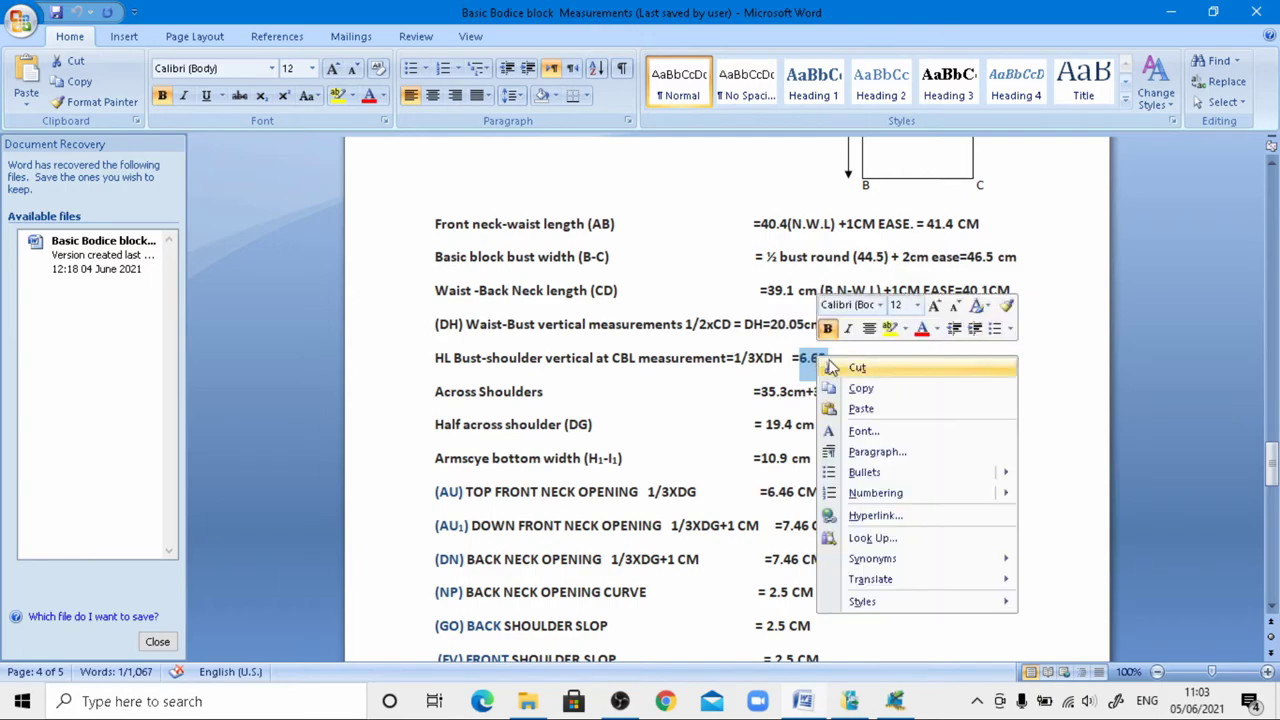
{"action": "left_click", "coordinate": [860, 388]}
{"action": "left_click", "coordinate": [896, 700]}
{"action": "mouse_move", "coordinate": [850, 701]}
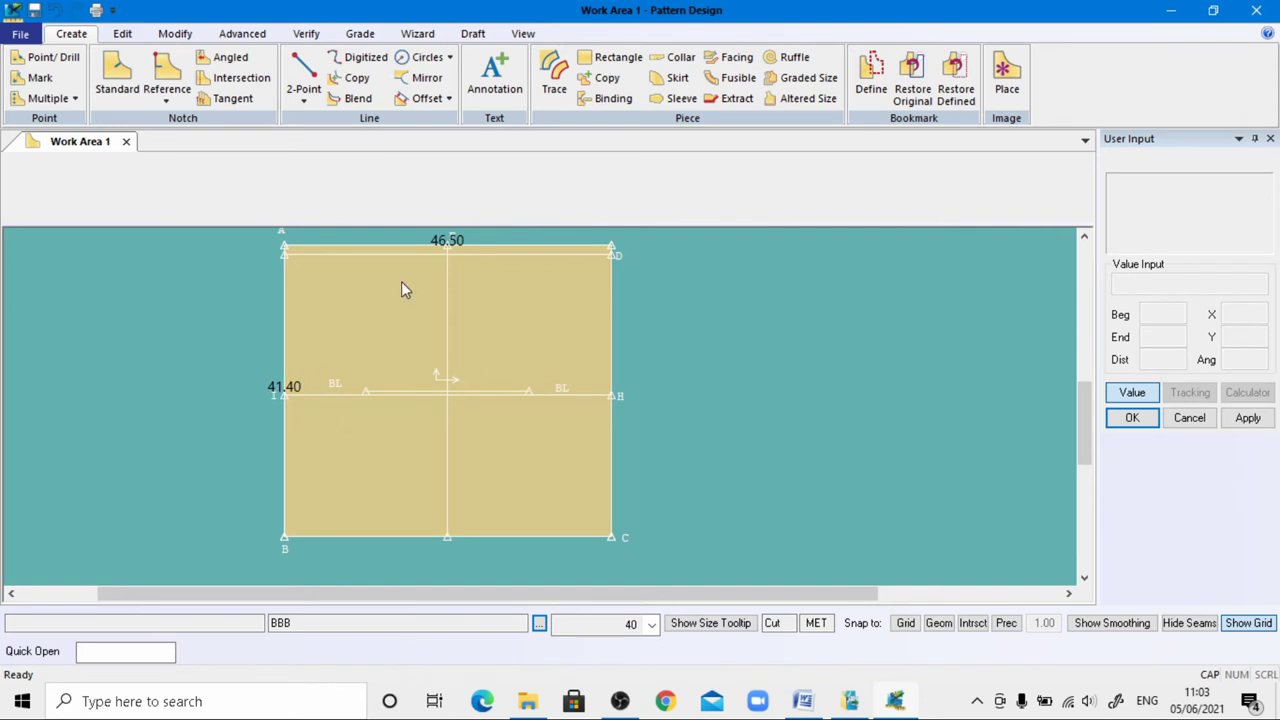
Offset the bust line IH evenly by -6.68 to add one horizontal shoulder line above it
{"action": "left_click", "coordinate": [424, 98]}
{"action": "left_click", "coordinate": [343, 397]}
{"action": "right_click", "coordinate": [340, 400]}
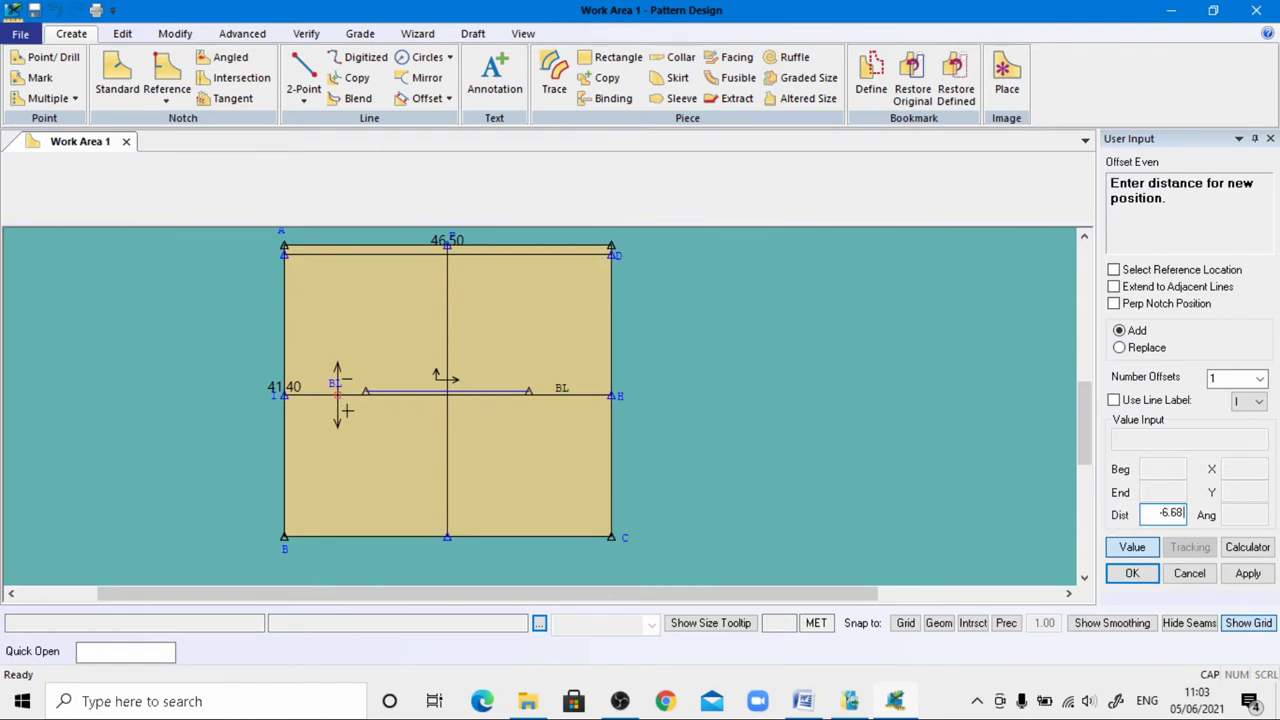
{"action": "left_click", "coordinate": [1138, 574]}
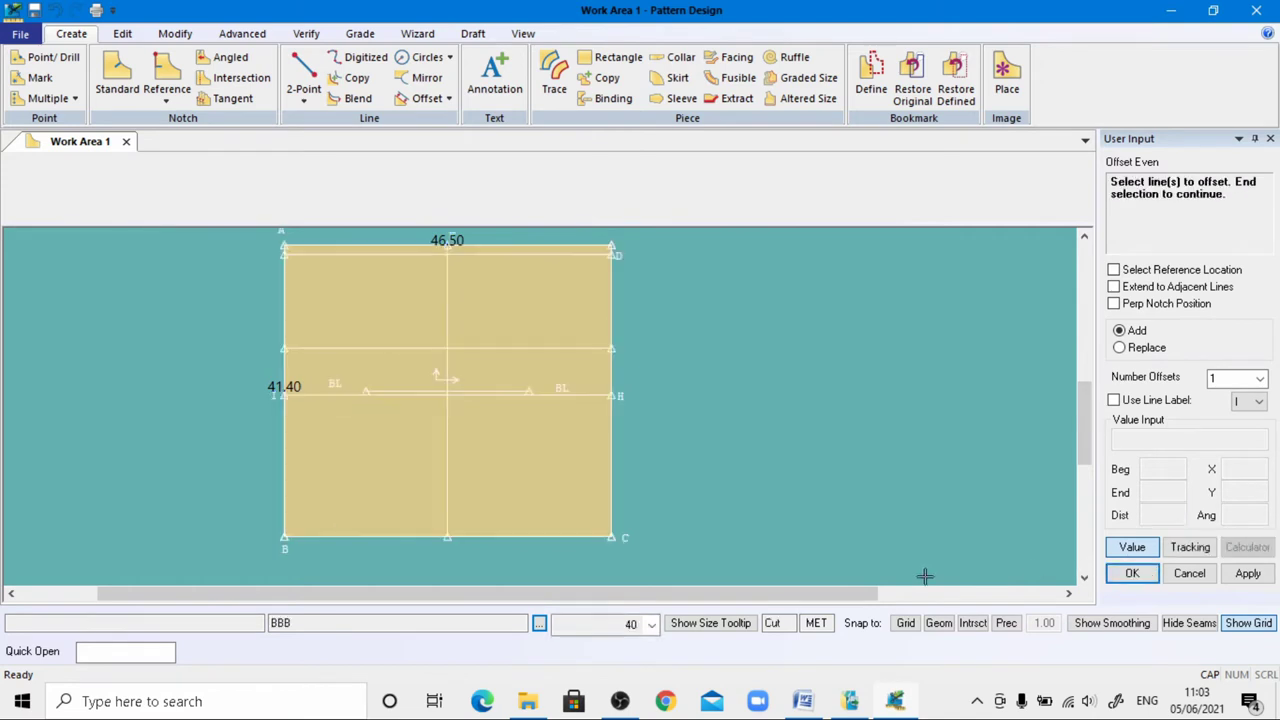
Annotate the line above the bust line with SL at character size 1 on its left half and copy the label to its right half
{"action": "left_click", "coordinate": [495, 78]}
{"action": "left_click", "coordinate": [348, 345]}
{"action": "right_click", "coordinate": [348, 345]}
{"action": "left_click", "coordinate": [350, 347]}
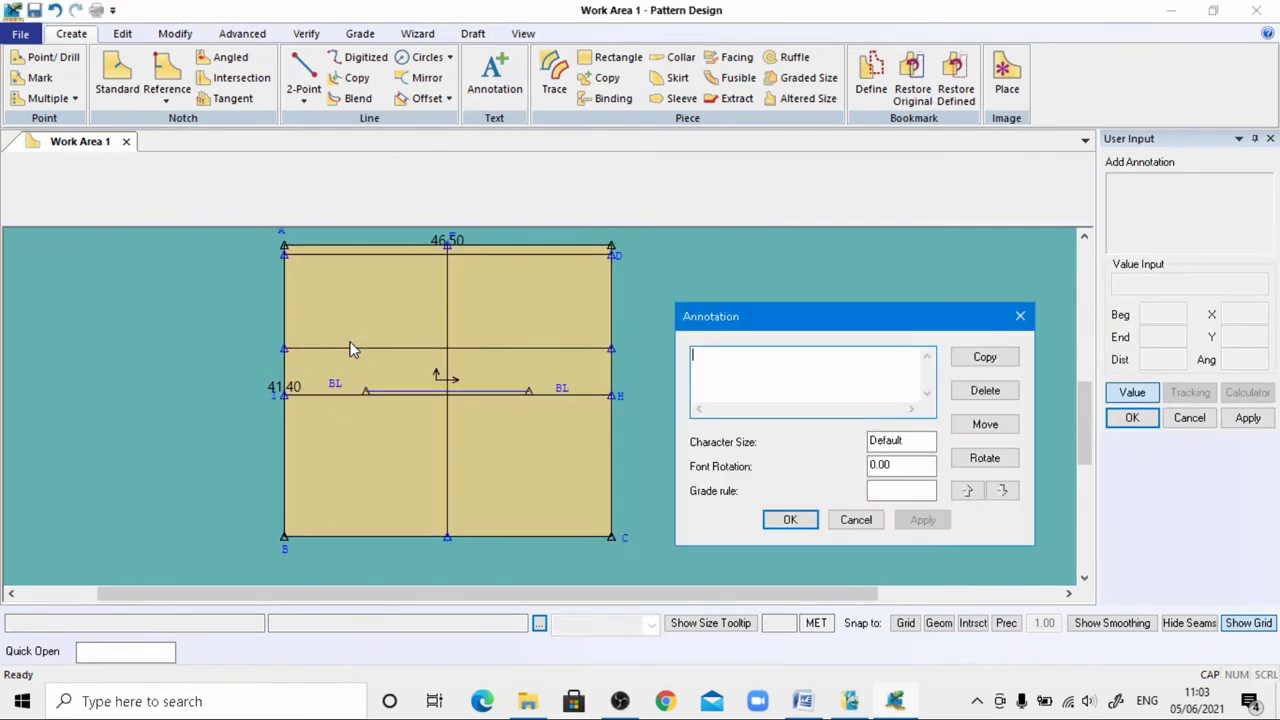
{"action": "type", "text": "SL"}
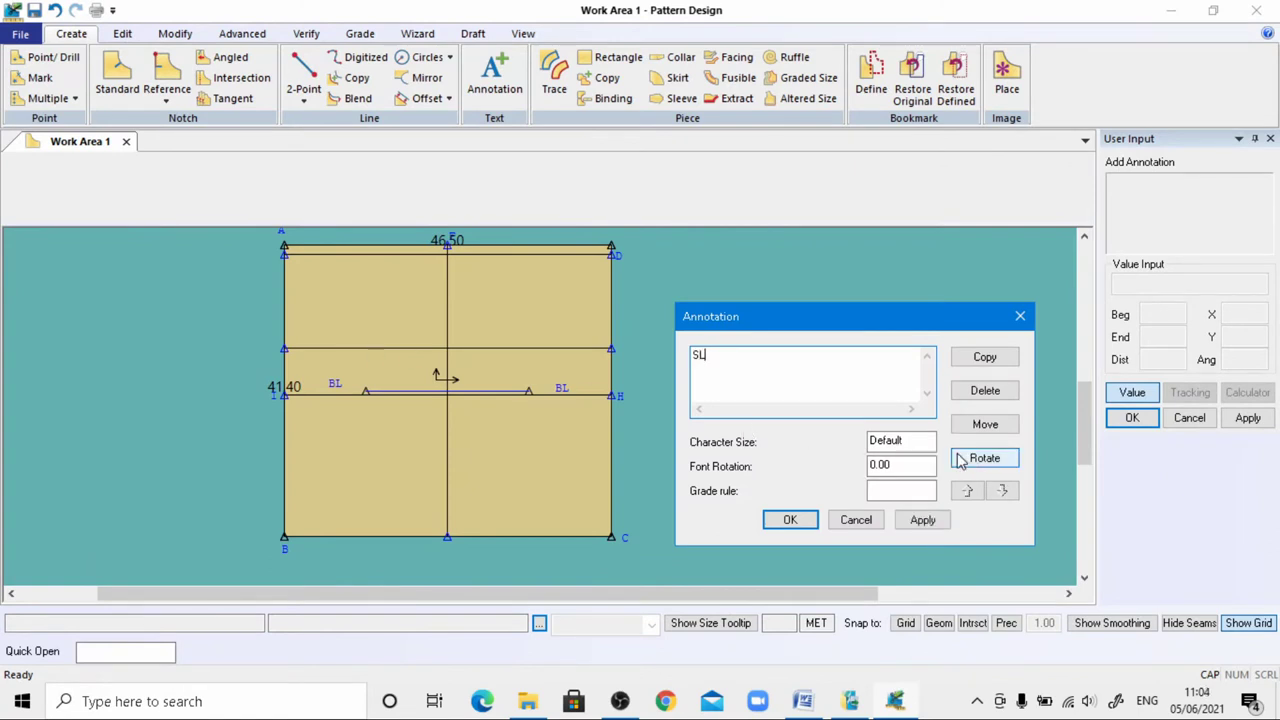
{"action": "double_click", "coordinate": [880, 440]}
{"action": "type", "text": "1"}
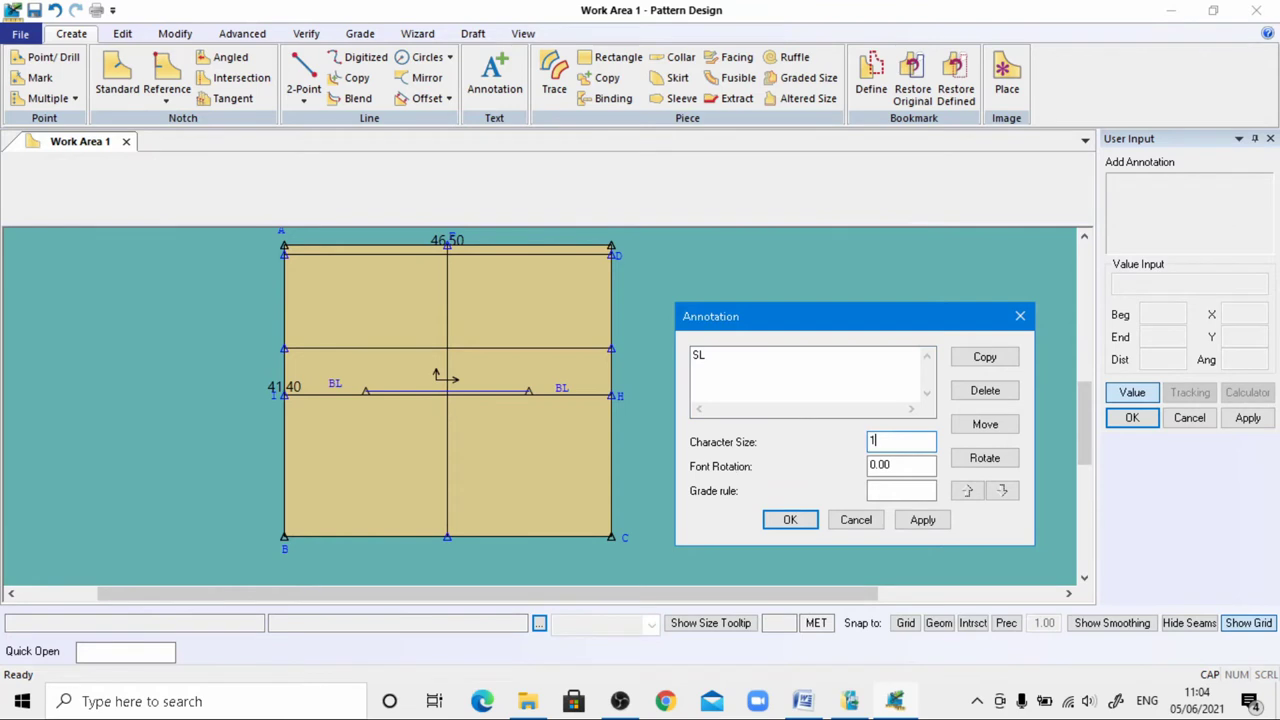
{"action": "left_click", "coordinate": [922, 520]}
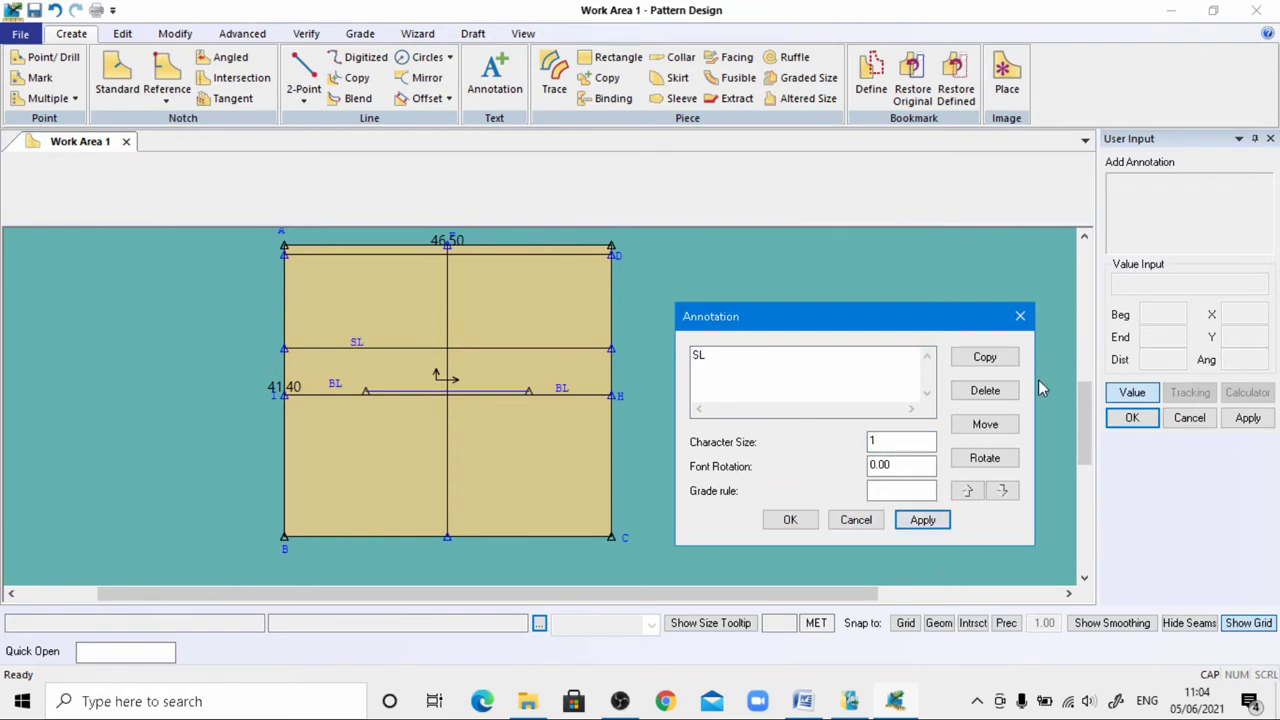
{"action": "left_click", "coordinate": [985, 357]}
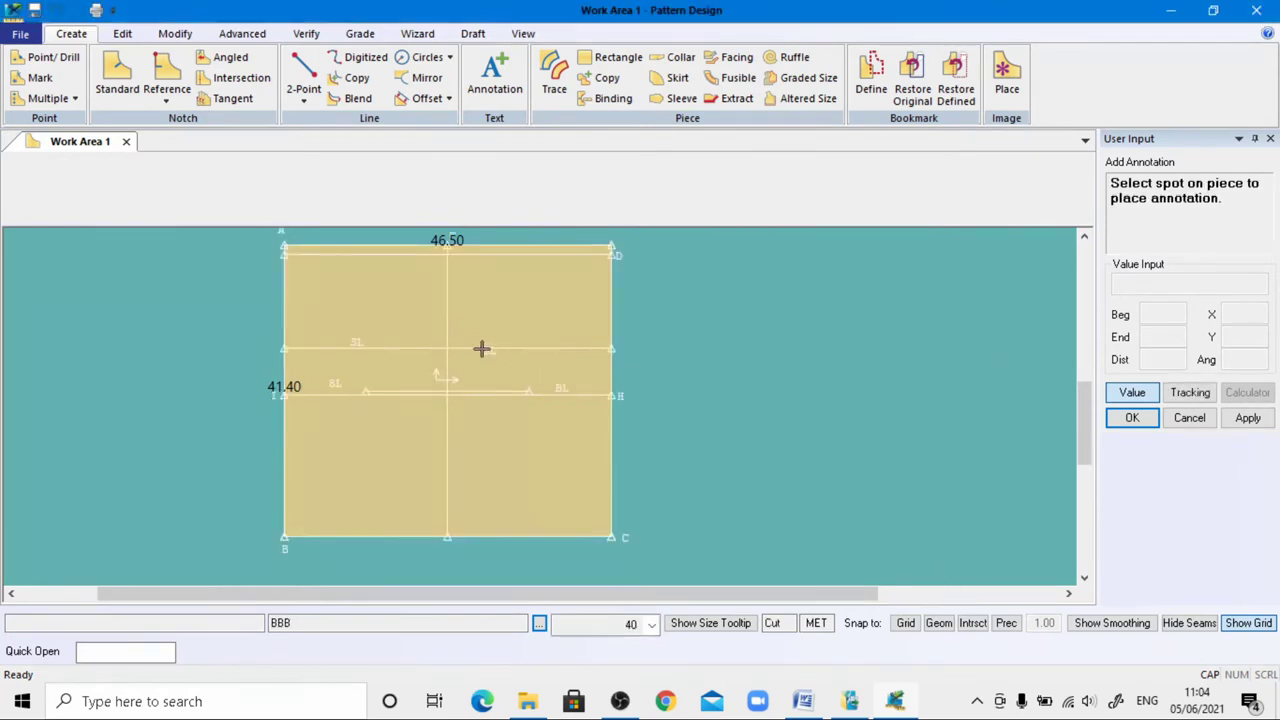
{"action": "left_click", "coordinate": [533, 343]}
{"action": "left_click", "coordinate": [790, 520]}
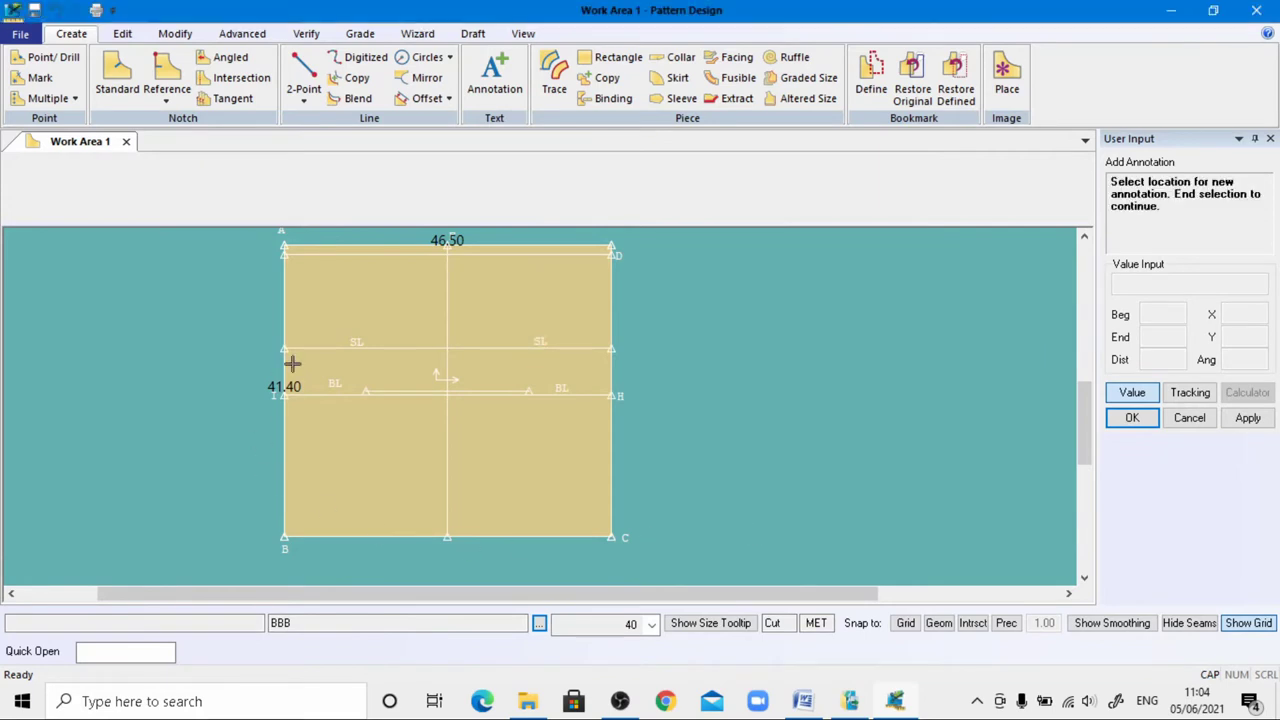
{"action": "left_click", "coordinate": [516, 384]}
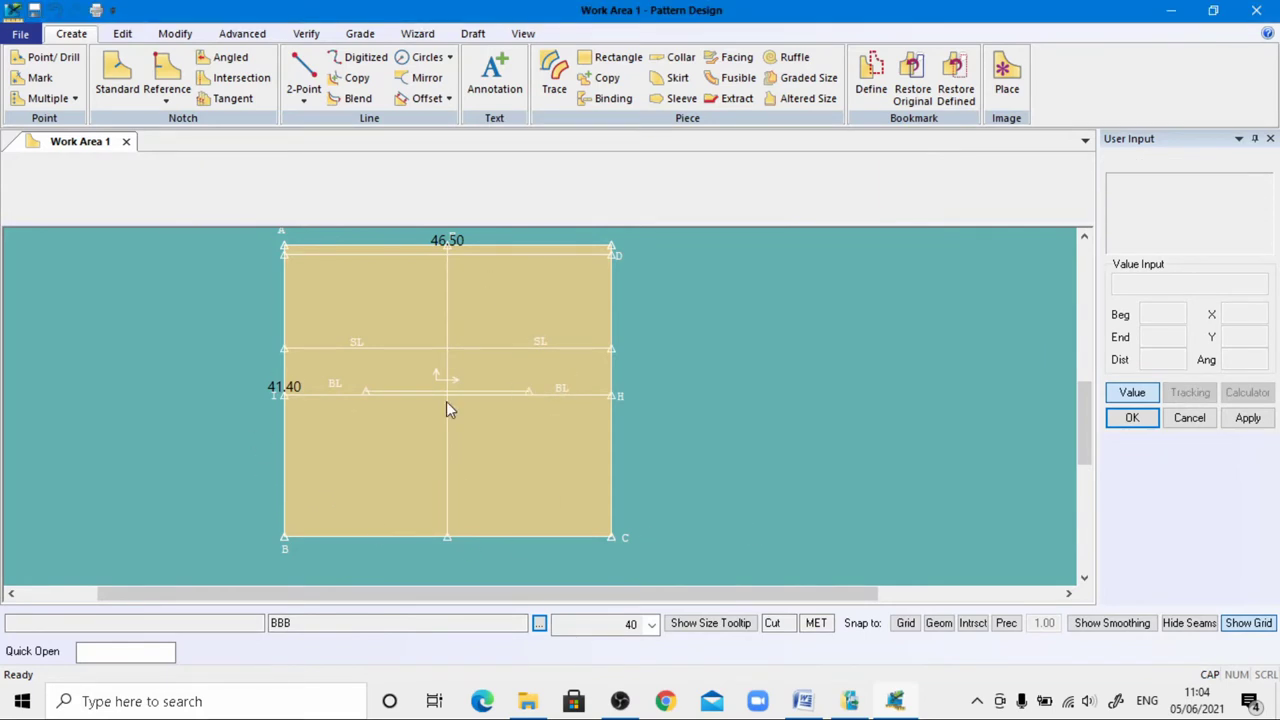
Switch to the Word drafting chart, copy the 19.4 value of the half across shoulder measurement (DG) and return to Pattern Design
{"action": "left_click", "coordinate": [802, 703]}
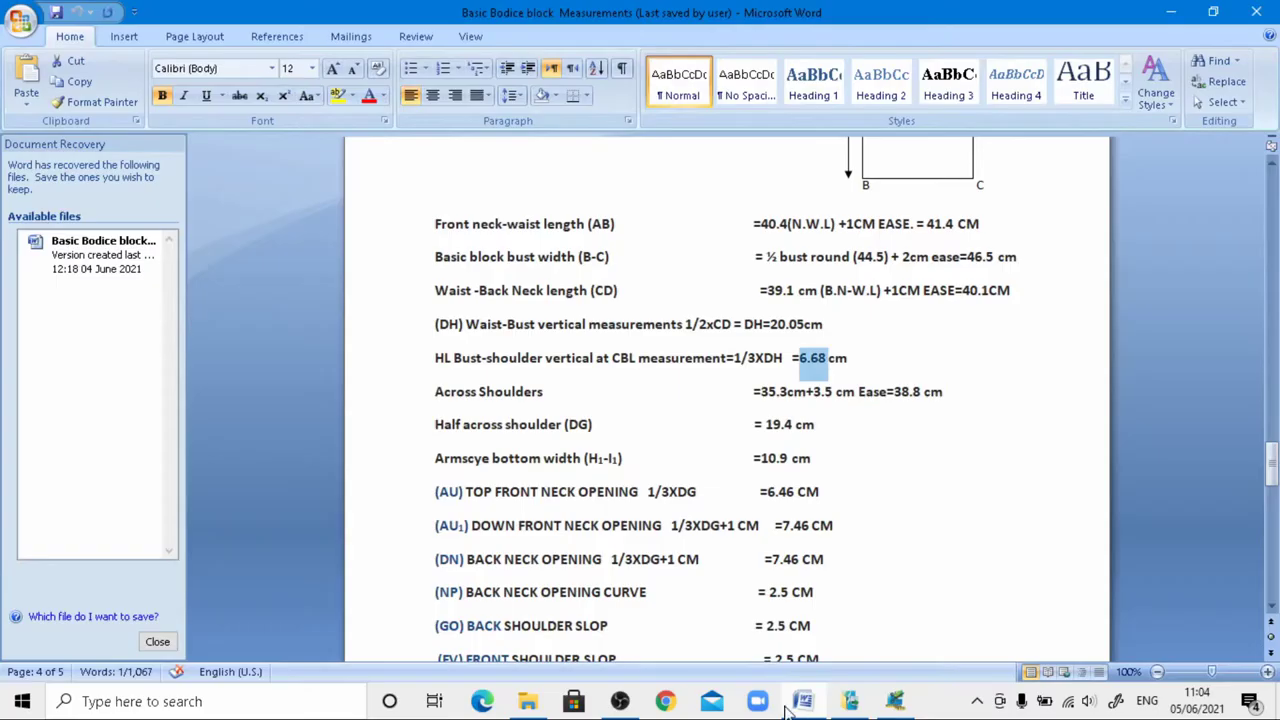
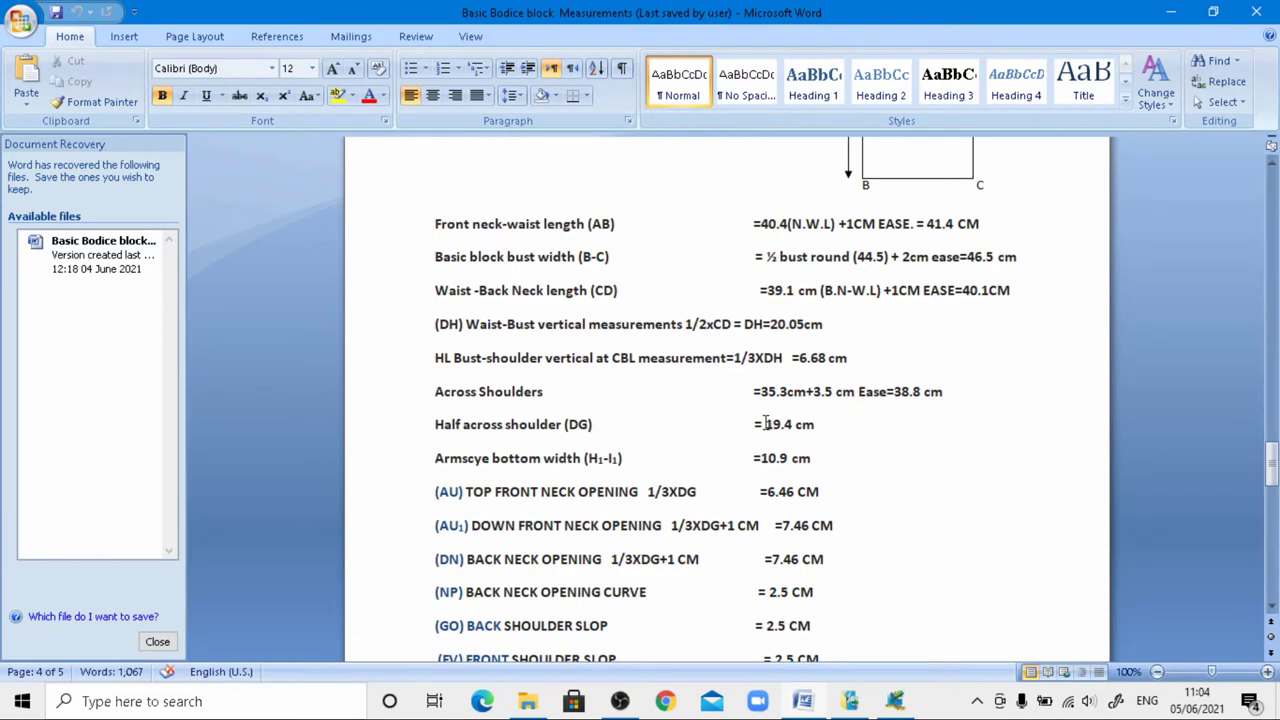
{"action": "left_click_drag", "start_coordinate": [768, 424], "coordinate": [790, 425]}
{"action": "left_click", "coordinate": [773, 424]}
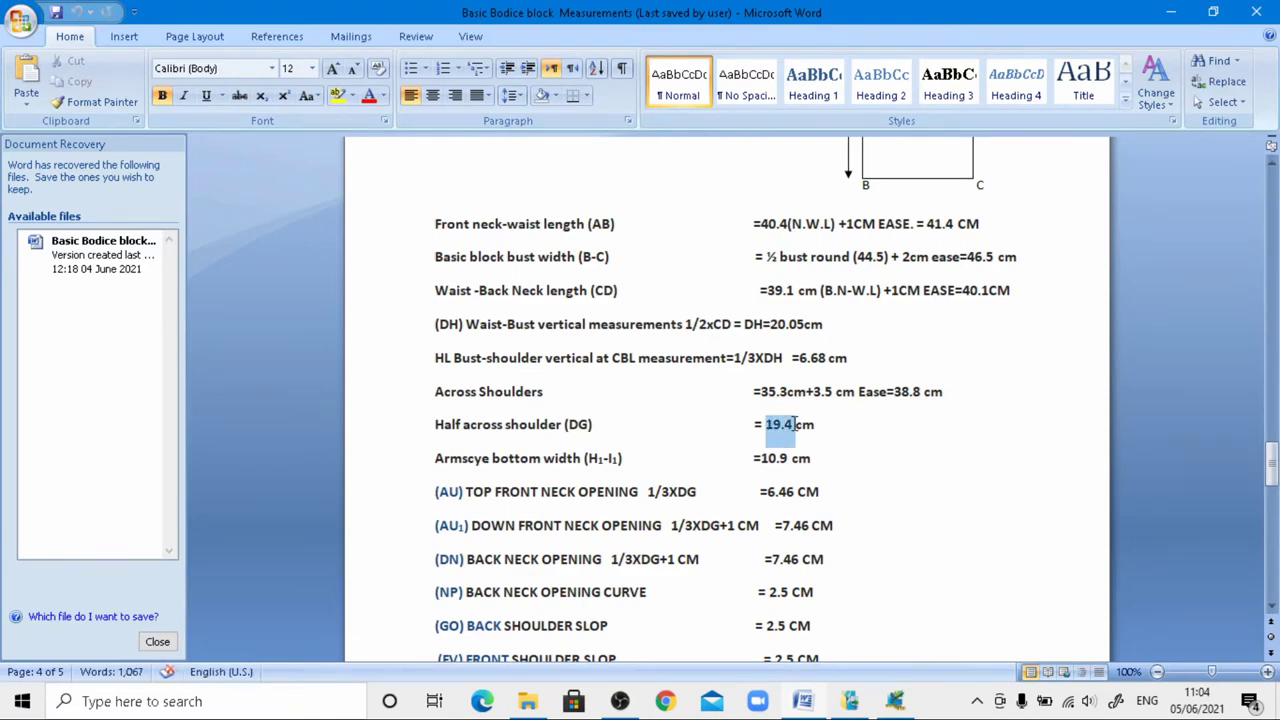
{"action": "right_click", "coordinate": [784, 436]}
{"action": "left_click", "coordinate": [825, 210]}
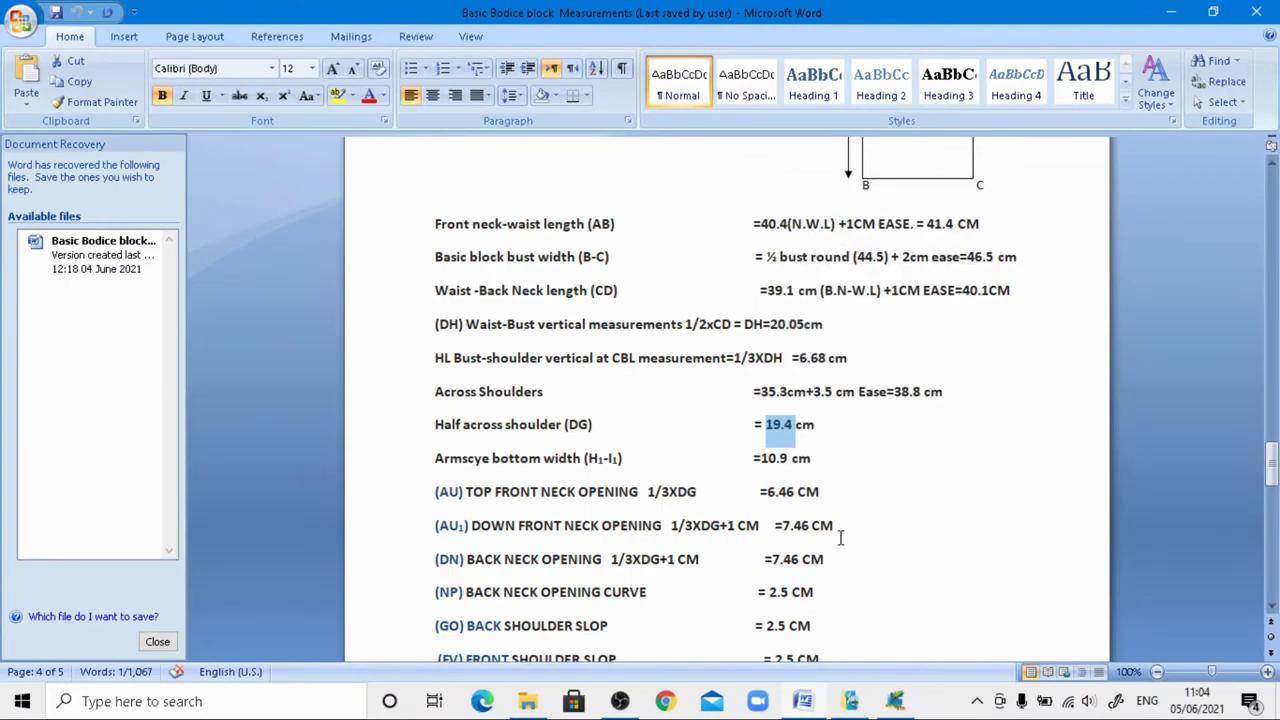
{"action": "left_click", "coordinate": [897, 703]}
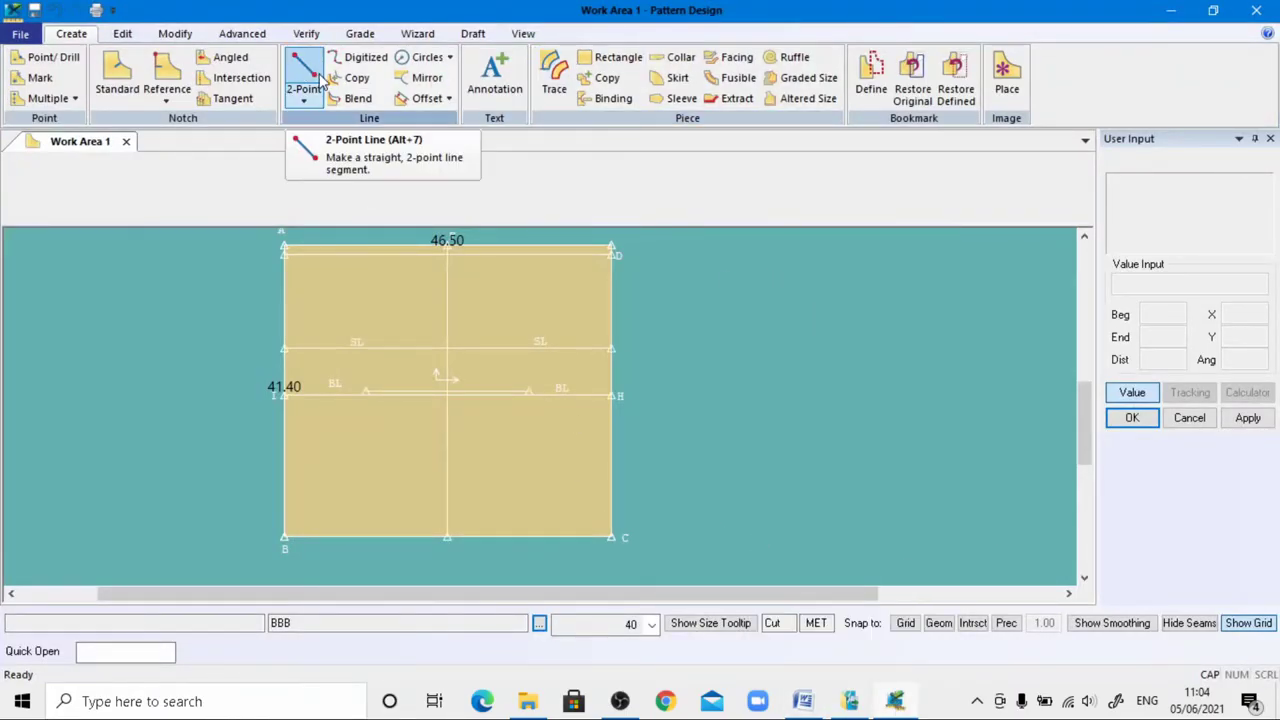
Draw a half perpendicular on the horizontal line through D, starting 19.4 from D and running down to the bust line
{"action": "left_click", "coordinate": [306, 100]}
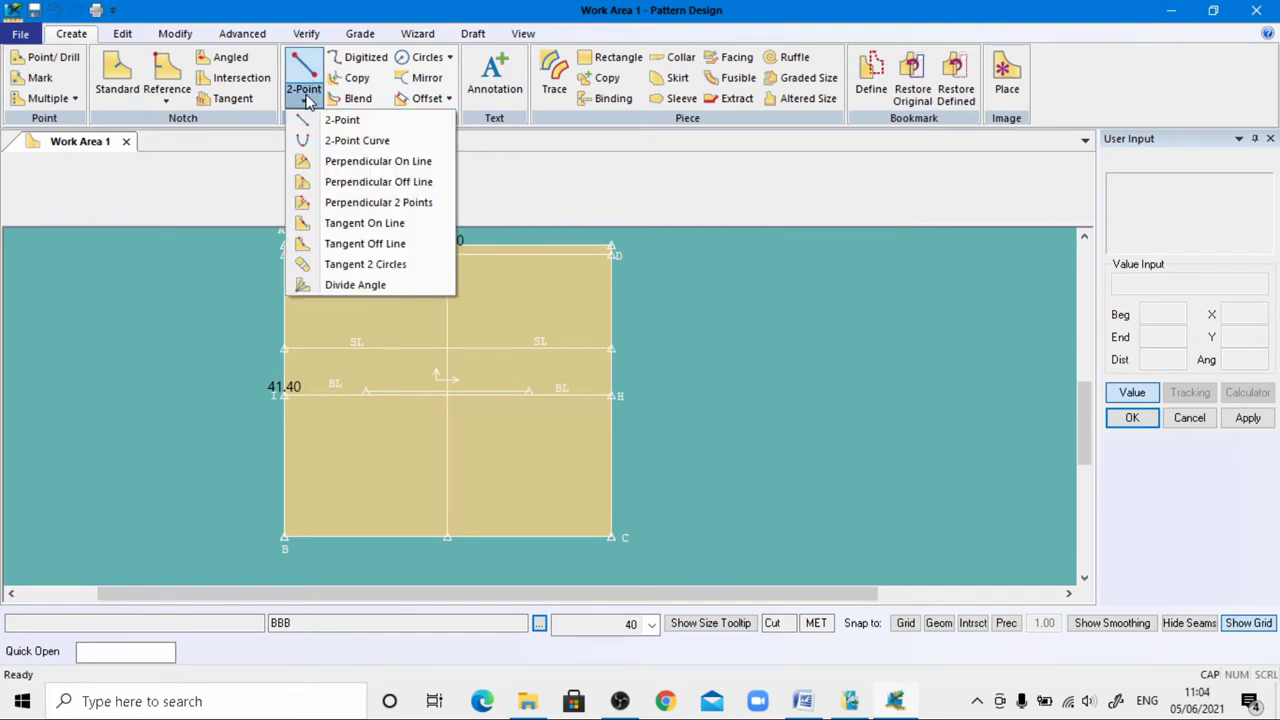
{"action": "left_click", "coordinate": [408, 163]}
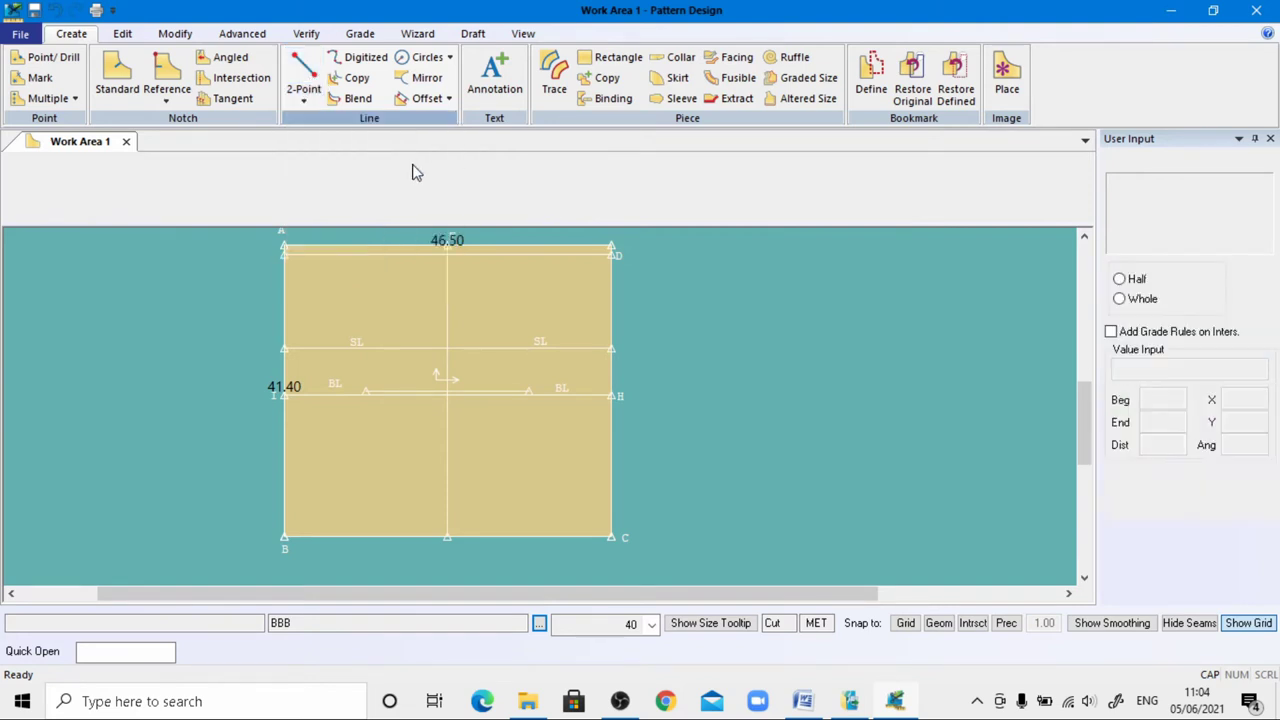
{"action": "scroll", "coordinate": [571, 238], "scroll_direction": "down", "scroll_amount": 1}
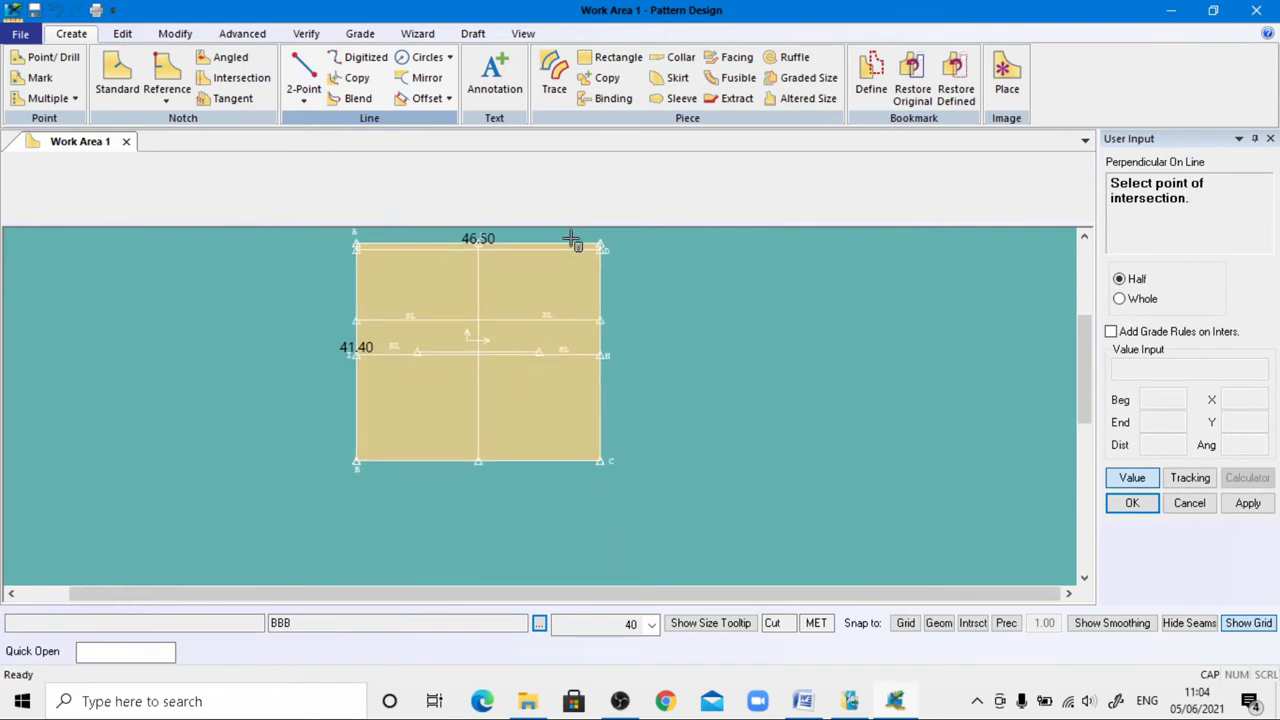
{"action": "scroll", "coordinate": [573, 240], "scroll_direction": "up", "scroll_amount": 2}
{"action": "scroll", "coordinate": [573, 240], "scroll_direction": "up", "scroll_amount": 1}
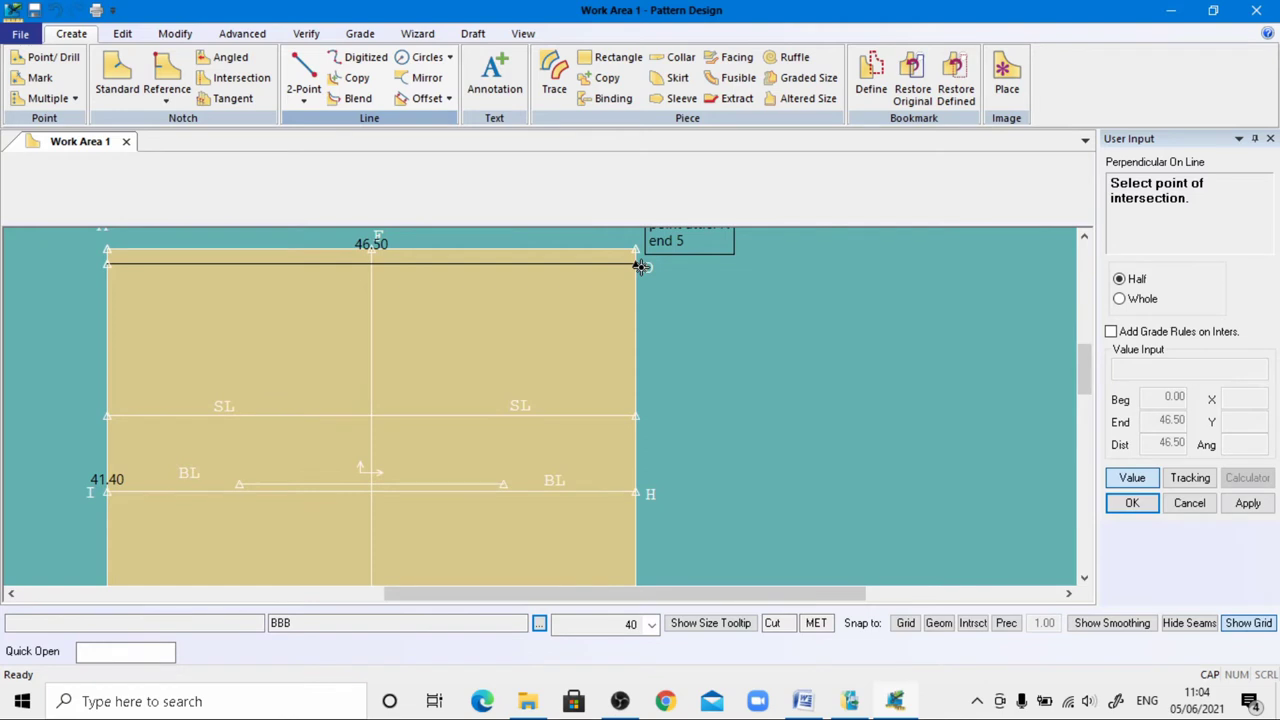
{"action": "left_click", "coordinate": [640, 266]}
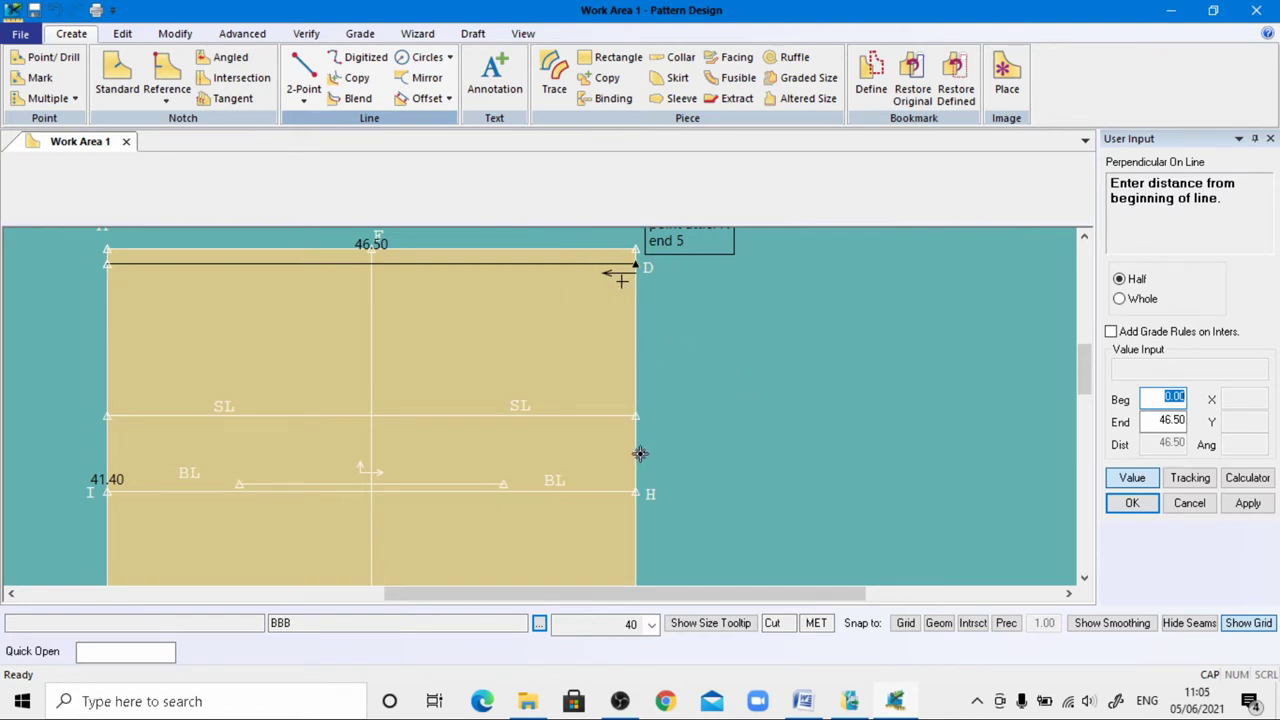
{"action": "type", "text": "19.4"}
{"action": "left_click", "coordinate": [1132, 503]}
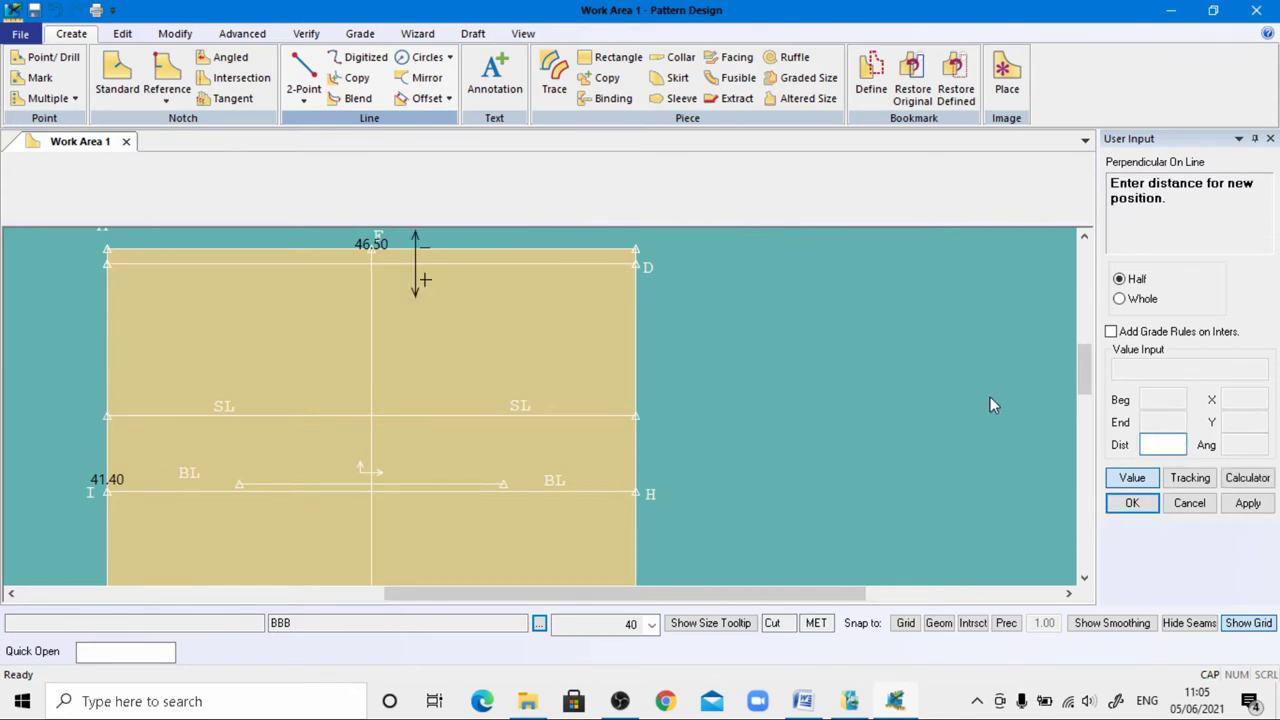
{"action": "left_click", "coordinate": [1150, 485]}
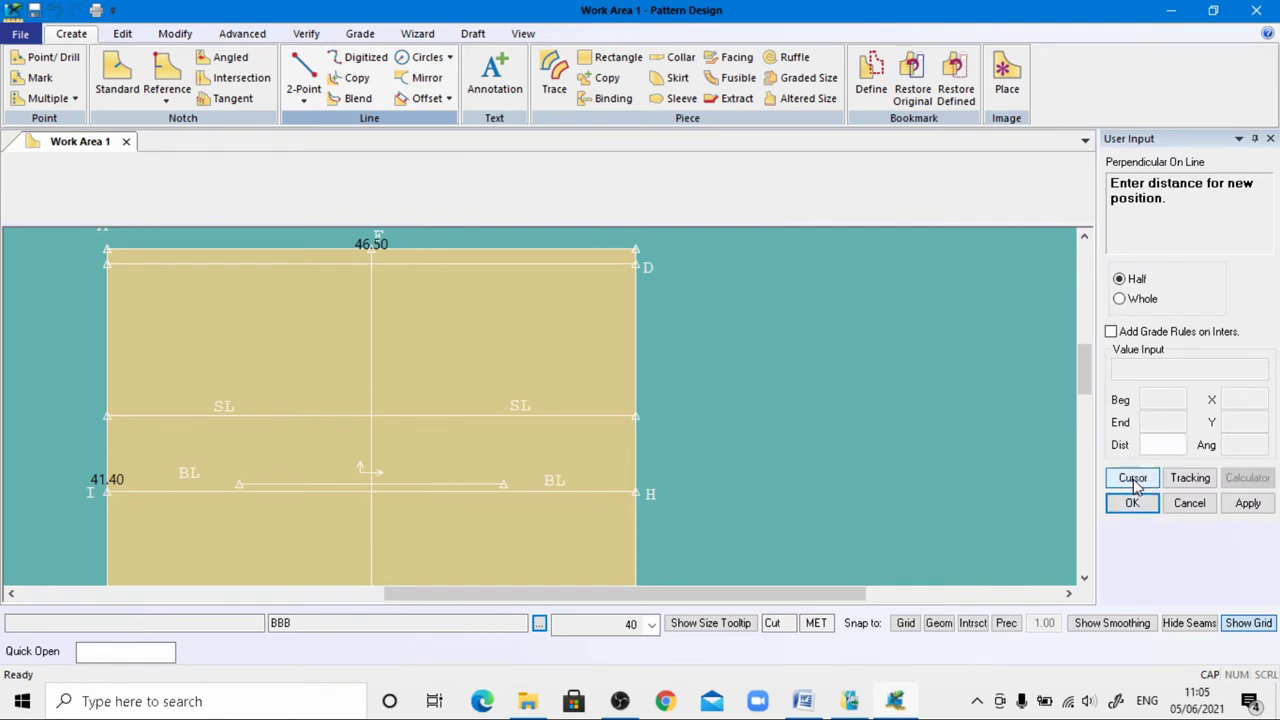
{"action": "scroll", "coordinate": [431, 503], "scroll_direction": "up", "scroll_amount": 2}
{"action": "scroll", "coordinate": [431, 503], "scroll_direction": "up", "scroll_amount": 1}
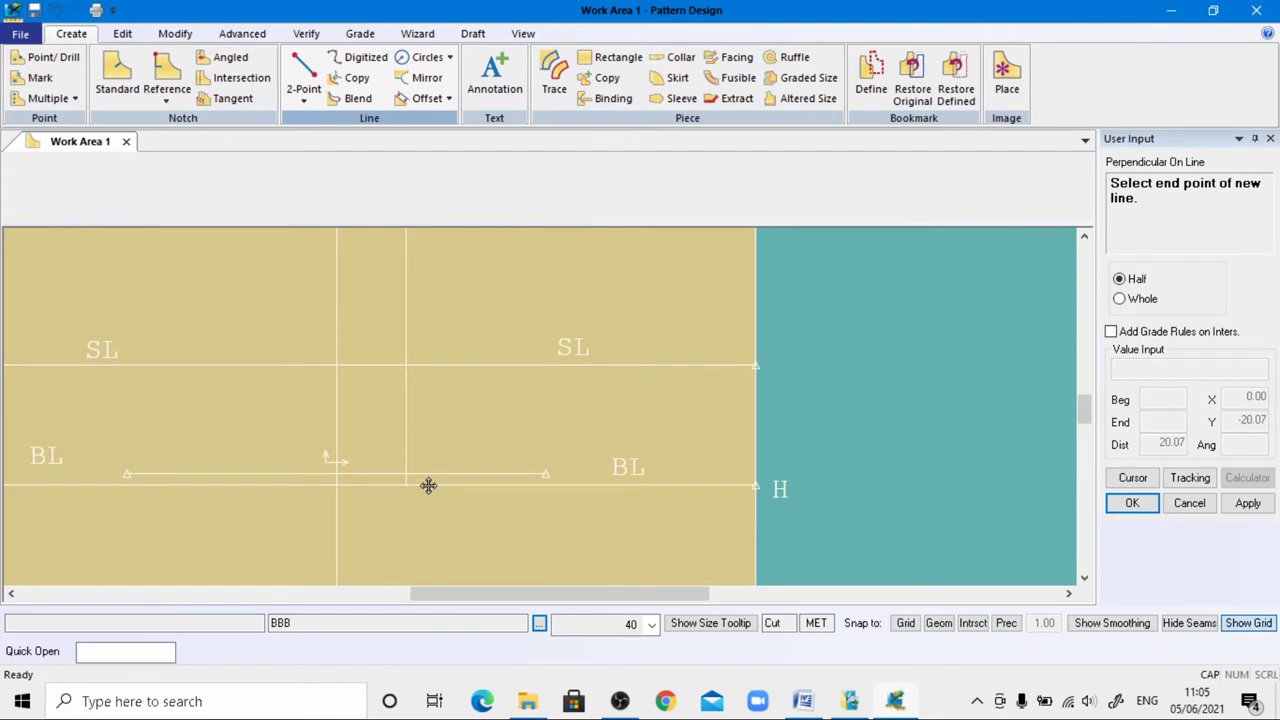
{"action": "left_click", "coordinate": [428, 485]}
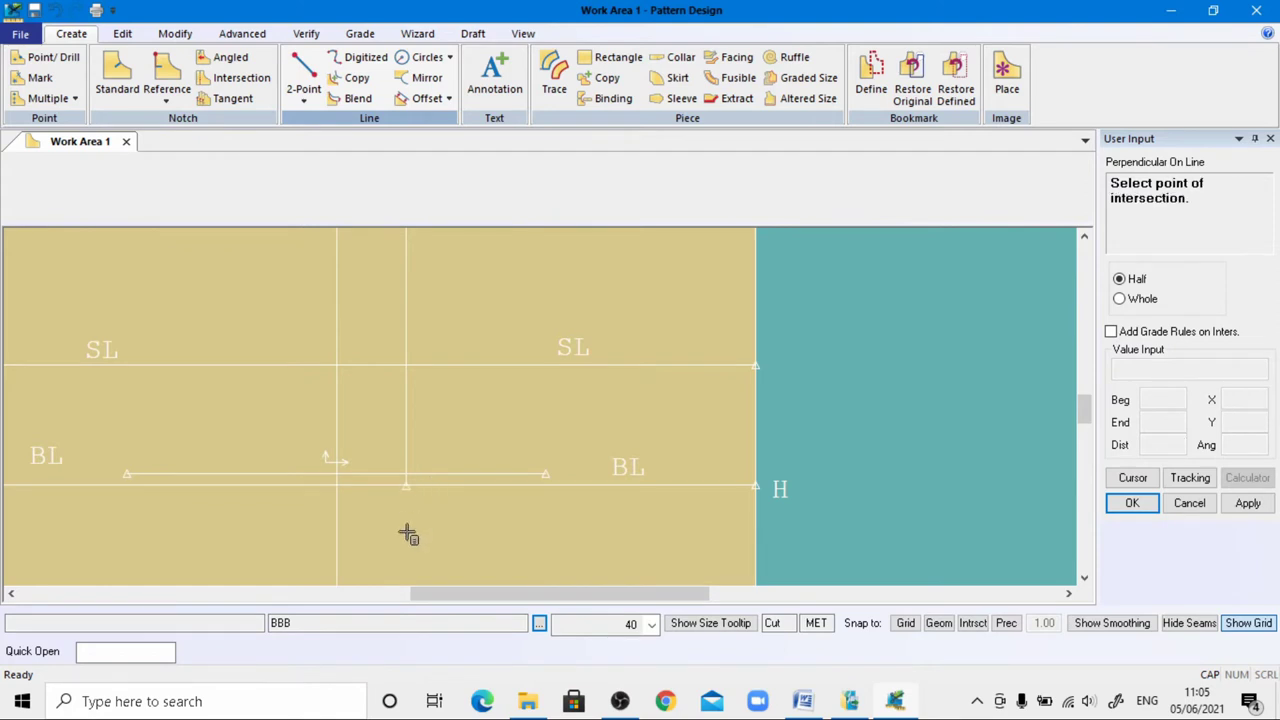
Move the lower end point of the new perpendicular along its line to sit exactly on the bust line
{"action": "left_click", "coordinate": [524, 34]}
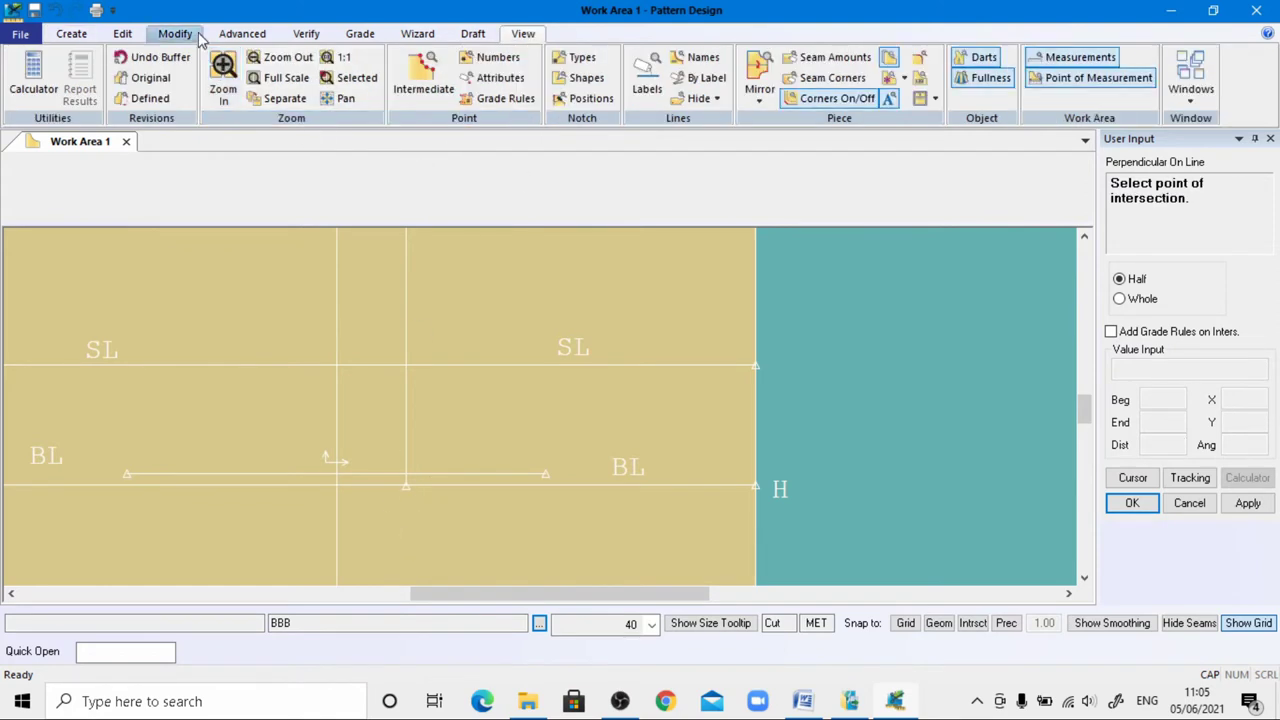
{"action": "left_click", "coordinate": [224, 72]}
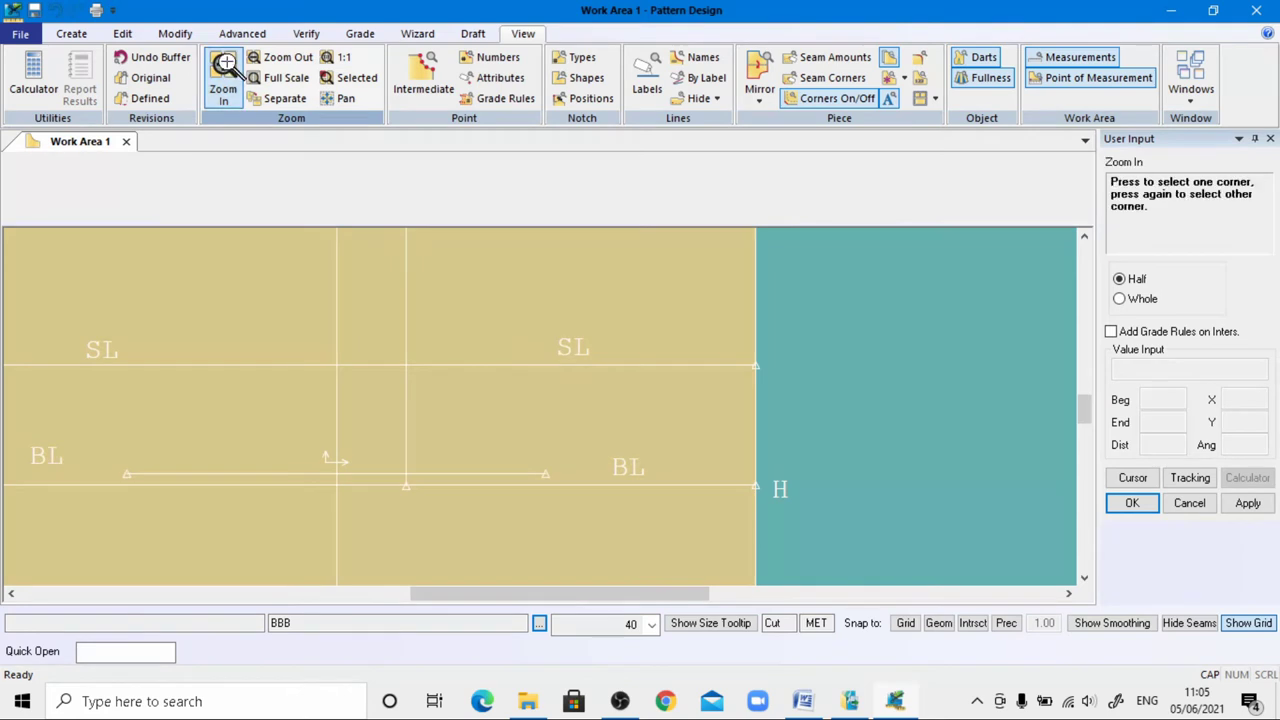
{"action": "left_click", "coordinate": [380, 480]}
{"action": "left_click", "coordinate": [443, 514]}
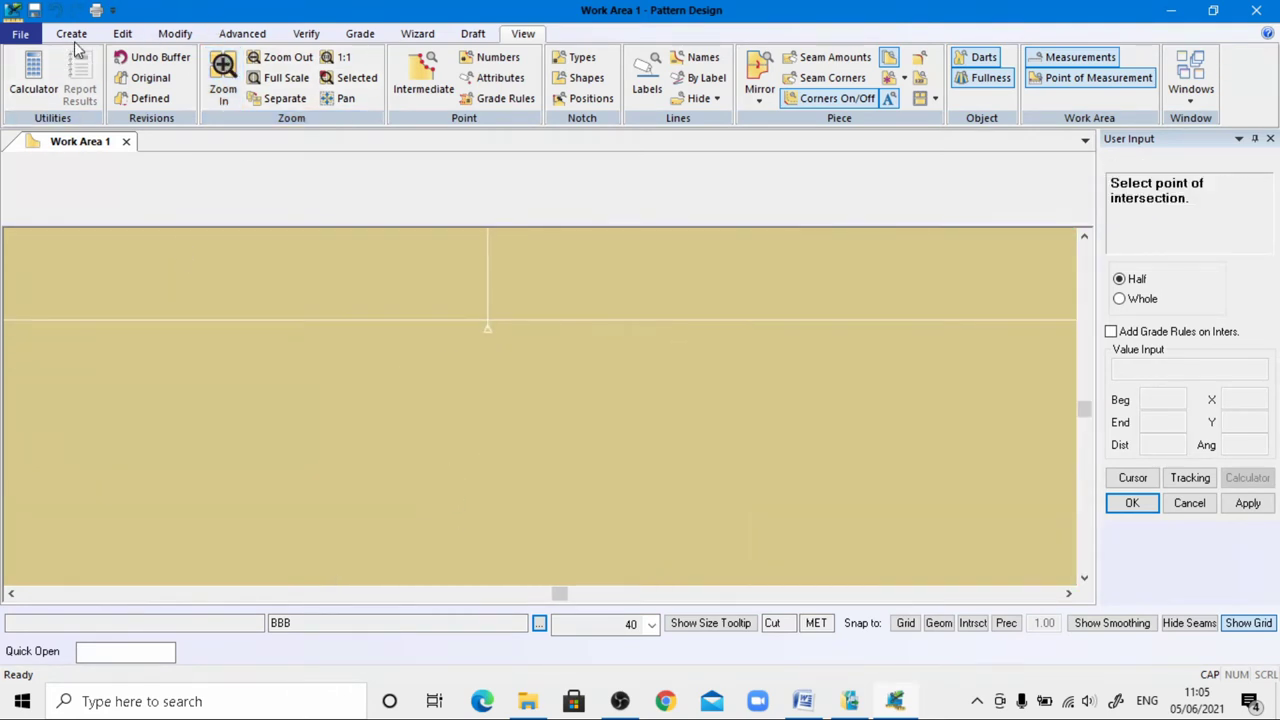
{"action": "left_click", "coordinate": [175, 33]}
{"action": "left_click", "coordinate": [222, 77]}
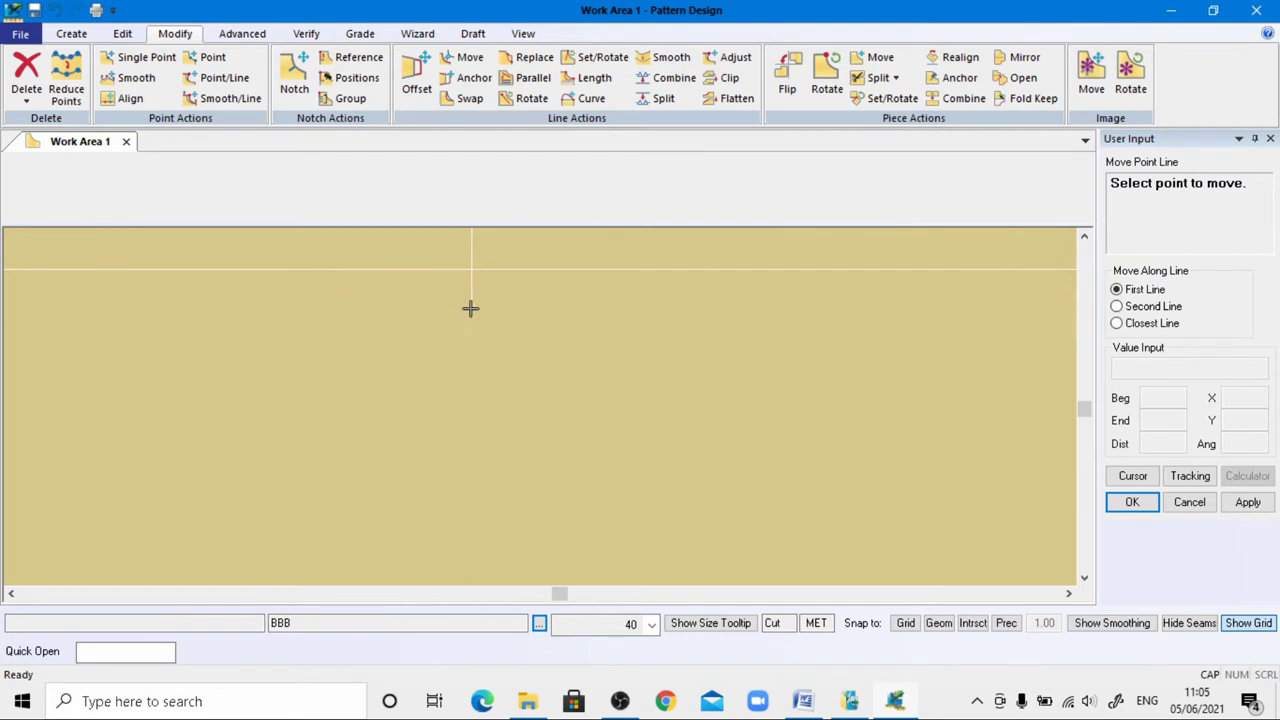
{"action": "left_click", "coordinate": [470, 308]}
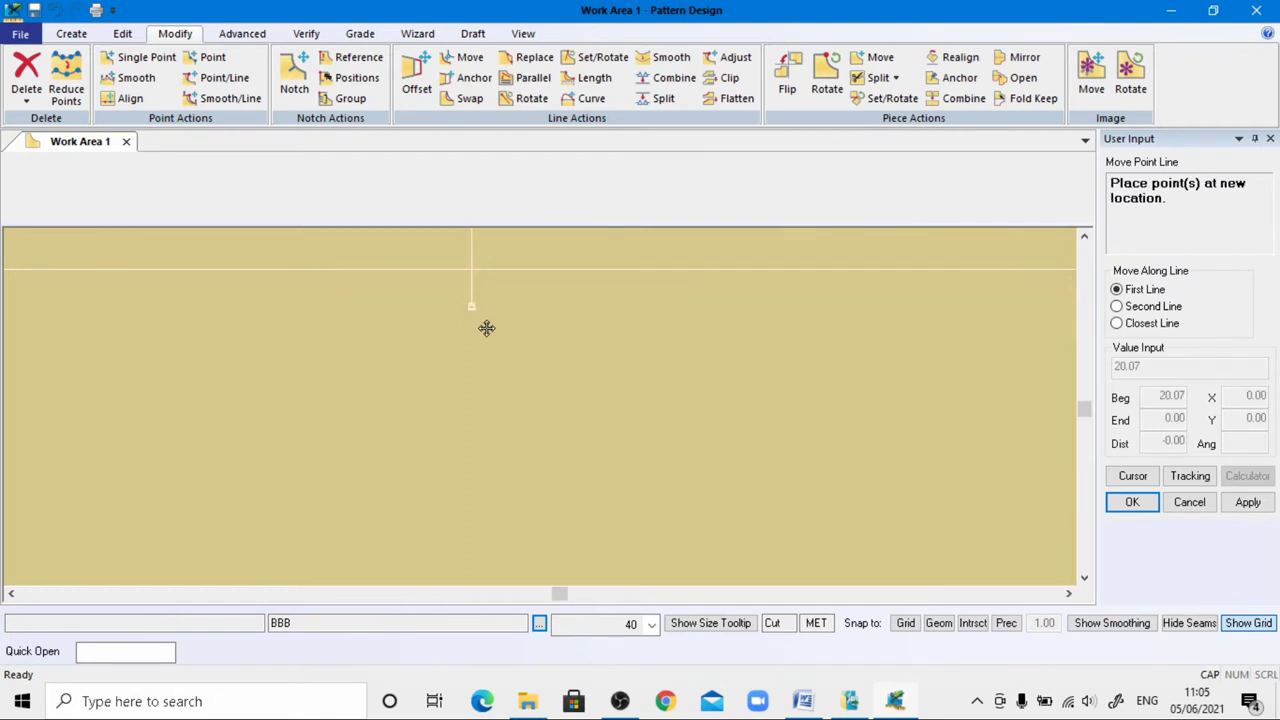
{"action": "left_click", "coordinate": [474, 270]}
{"action": "right_click", "coordinate": [474, 342]}
{"action": "left_click", "coordinate": [474, 343]}
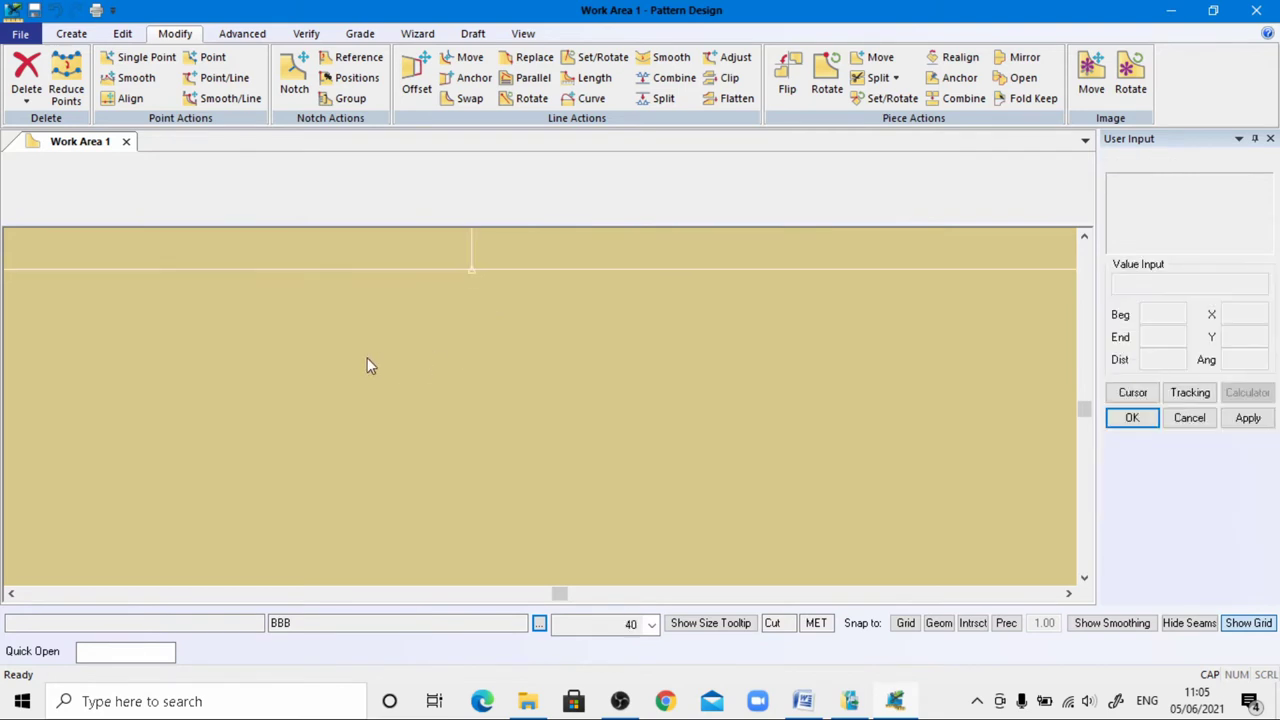
Annotate the perpendicular's lower end on the bust line with H1 at character size 1
{"action": "left_click", "coordinate": [532, 36]}
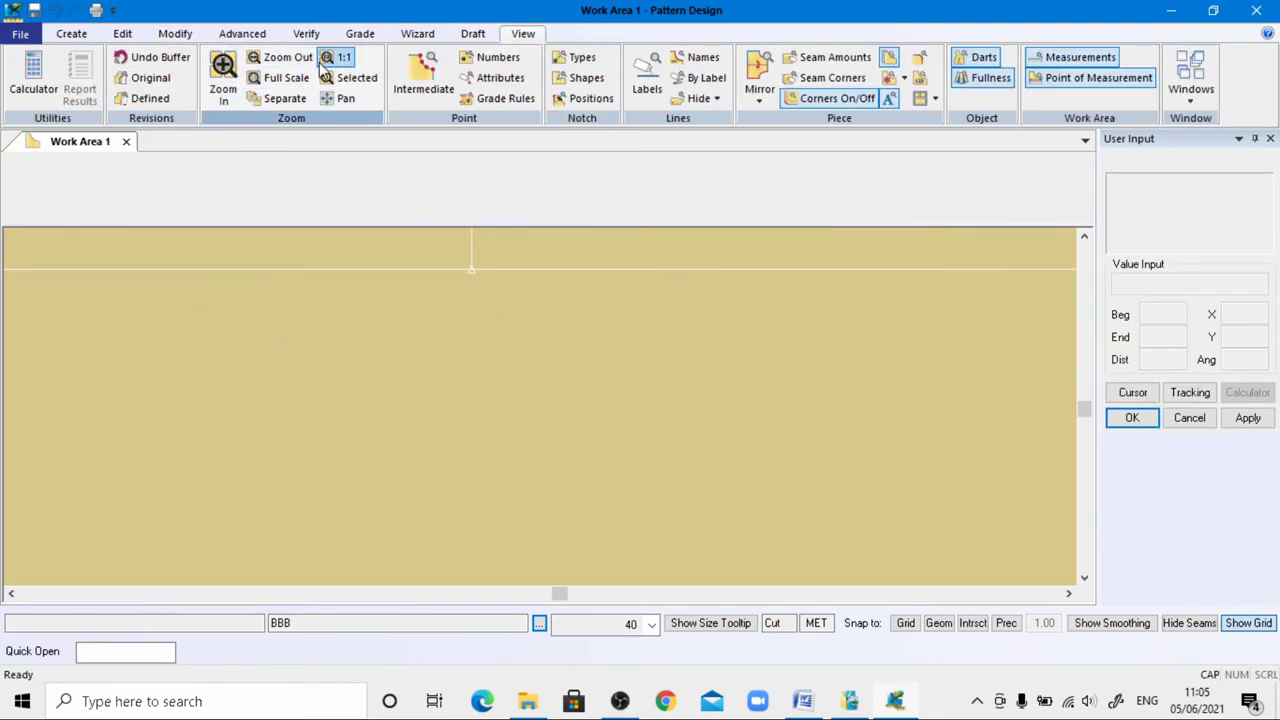
{"action": "left_click", "coordinate": [293, 84]}
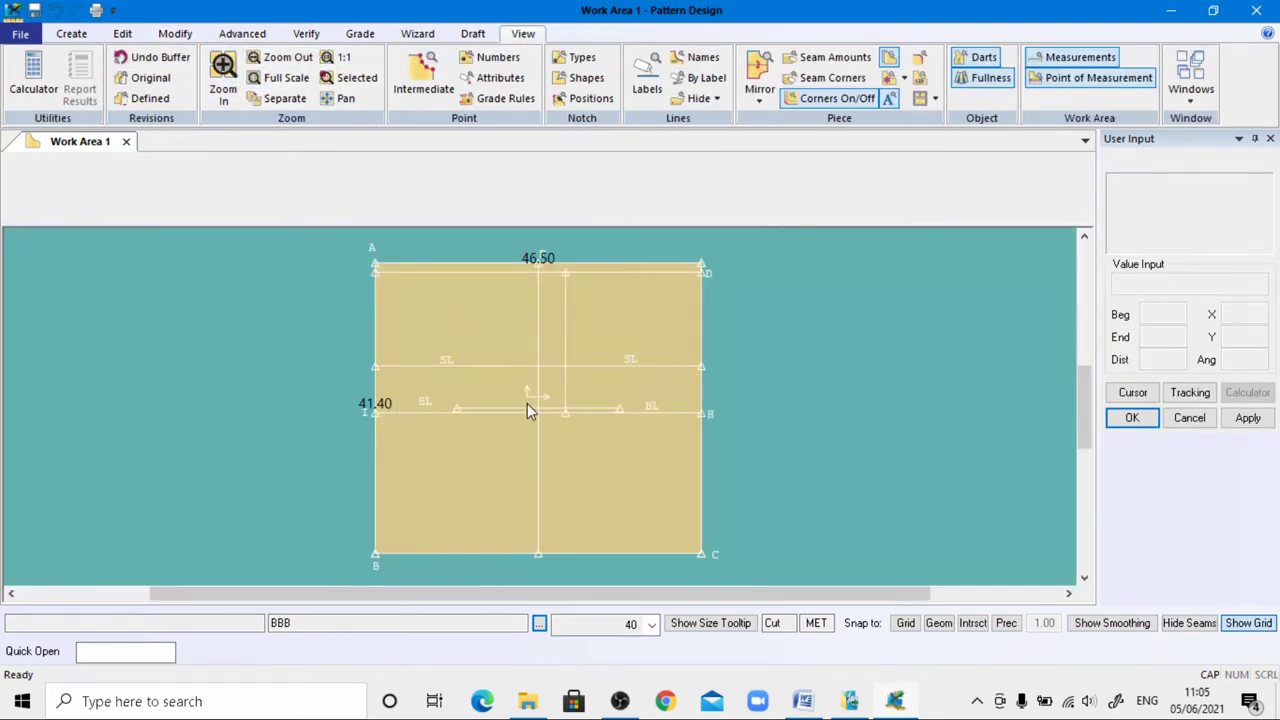
{"action": "scroll", "coordinate": [542, 423], "scroll_direction": "down", "scroll_amount": 2}
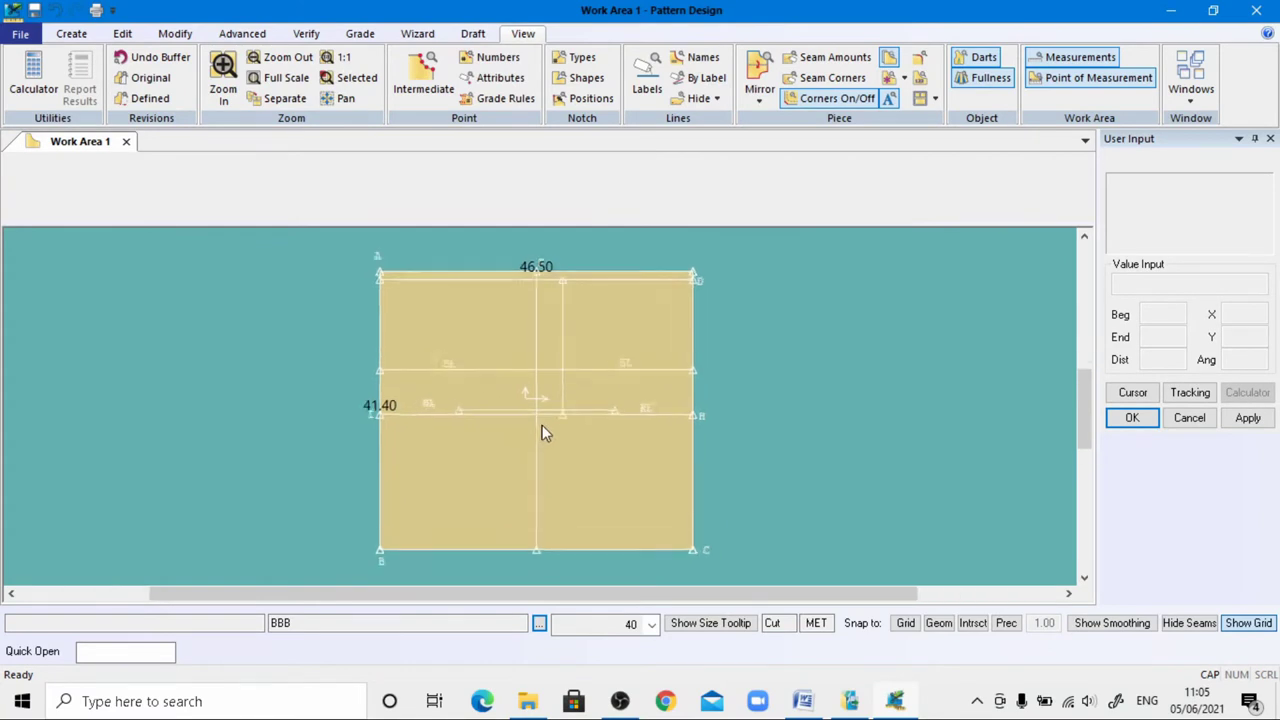
{"action": "scroll", "coordinate": [543, 431], "scroll_direction": "up", "scroll_amount": 1}
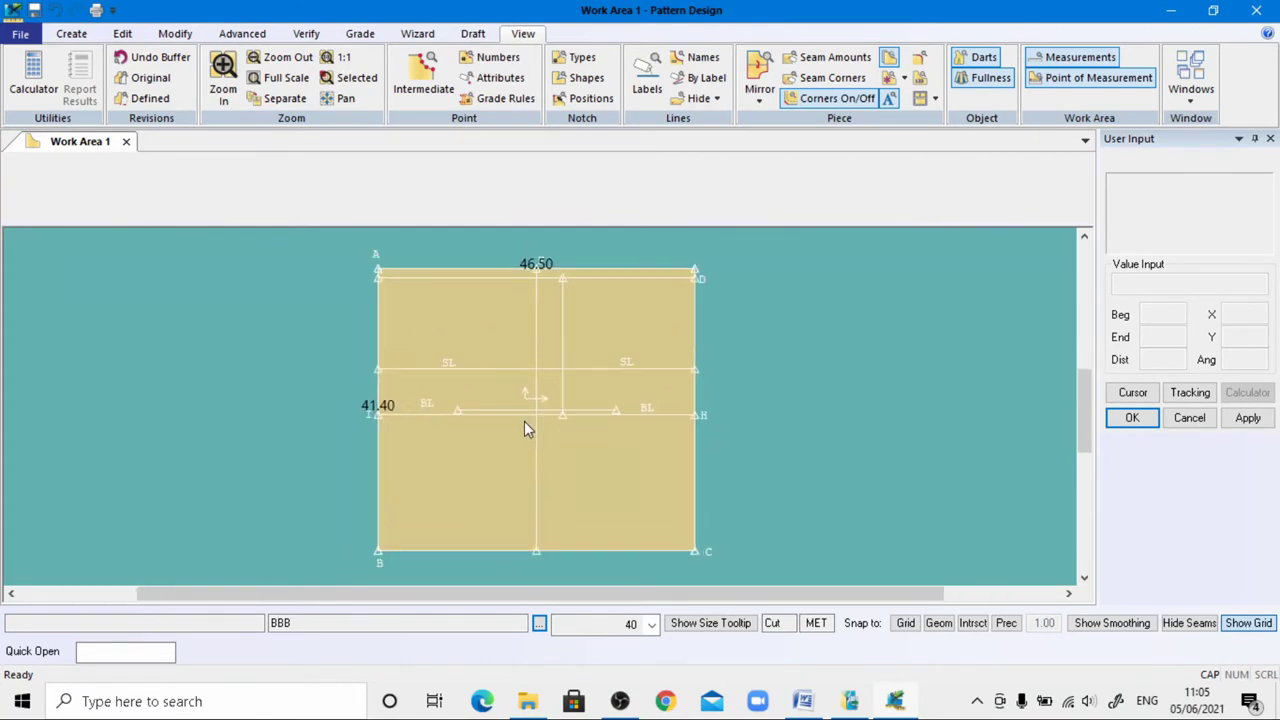
{"action": "left_click", "coordinate": [71, 33]}
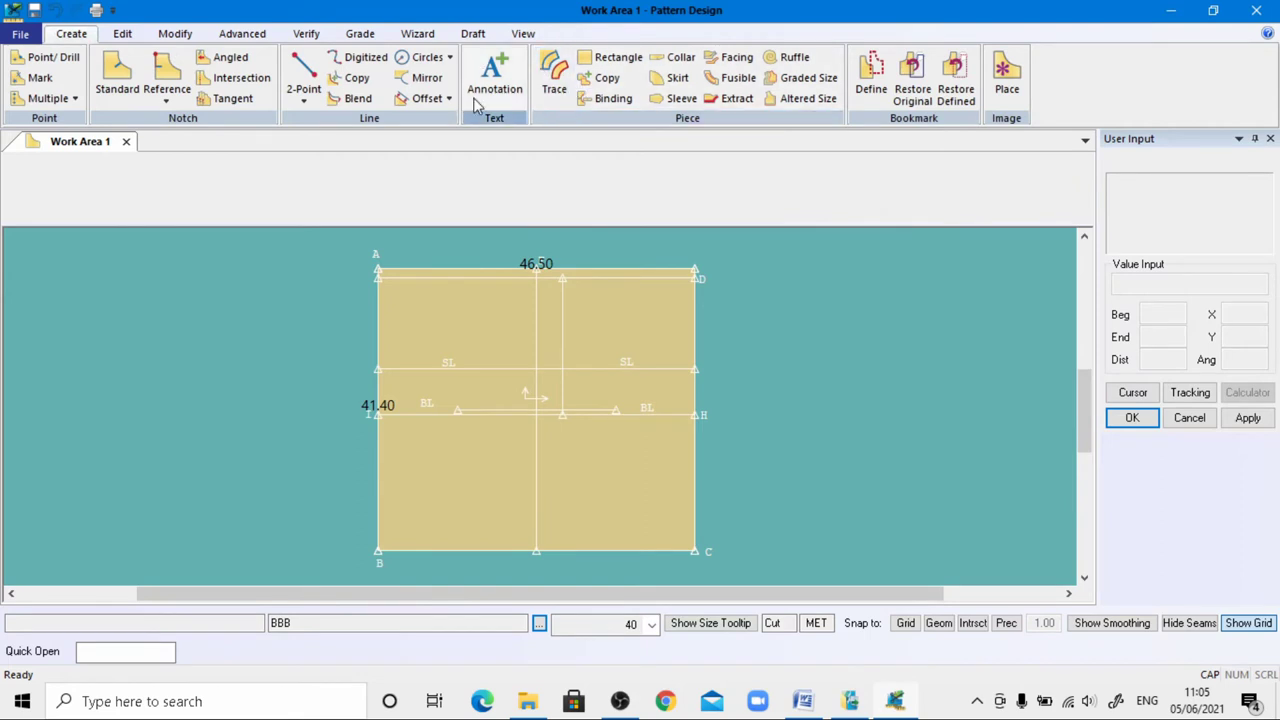
{"action": "left_click", "coordinate": [482, 98]}
{"action": "scroll", "coordinate": [571, 460], "scroll_direction": "up", "scroll_amount": 3}
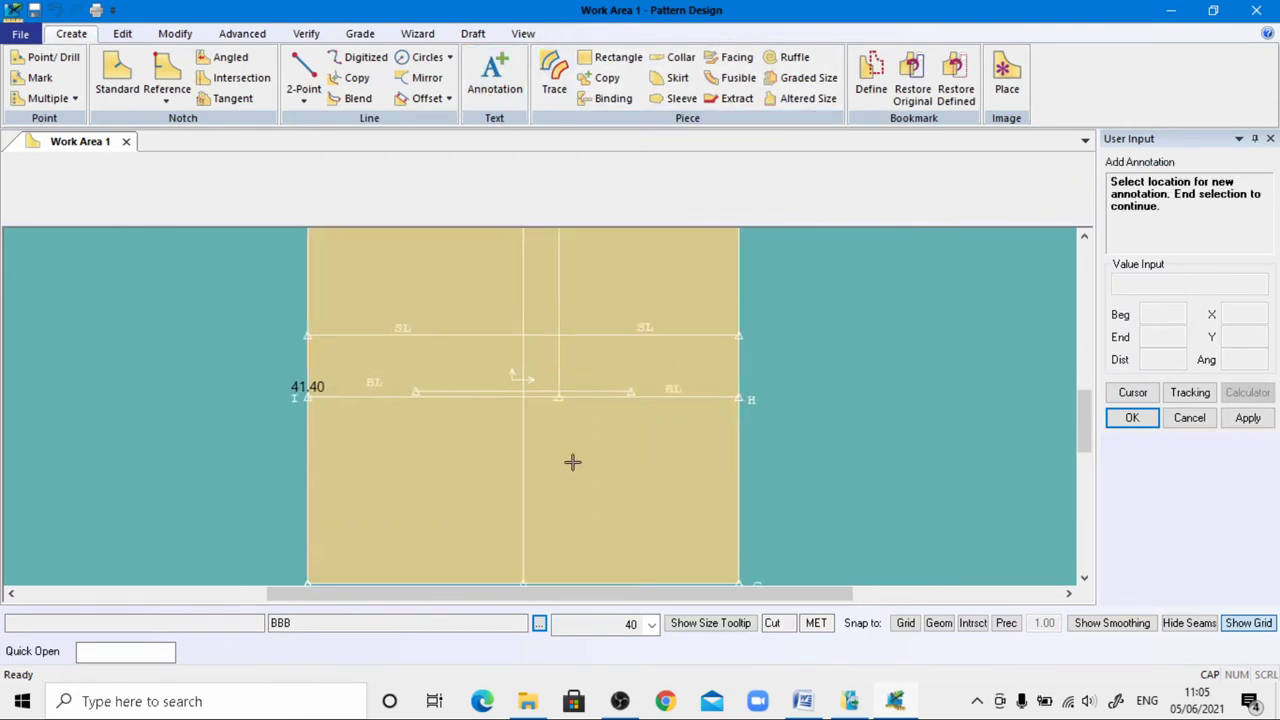
{"action": "scroll", "coordinate": [562, 410], "scroll_direction": "up", "scroll_amount": 1}
{"action": "left_click", "coordinate": [558, 402]}
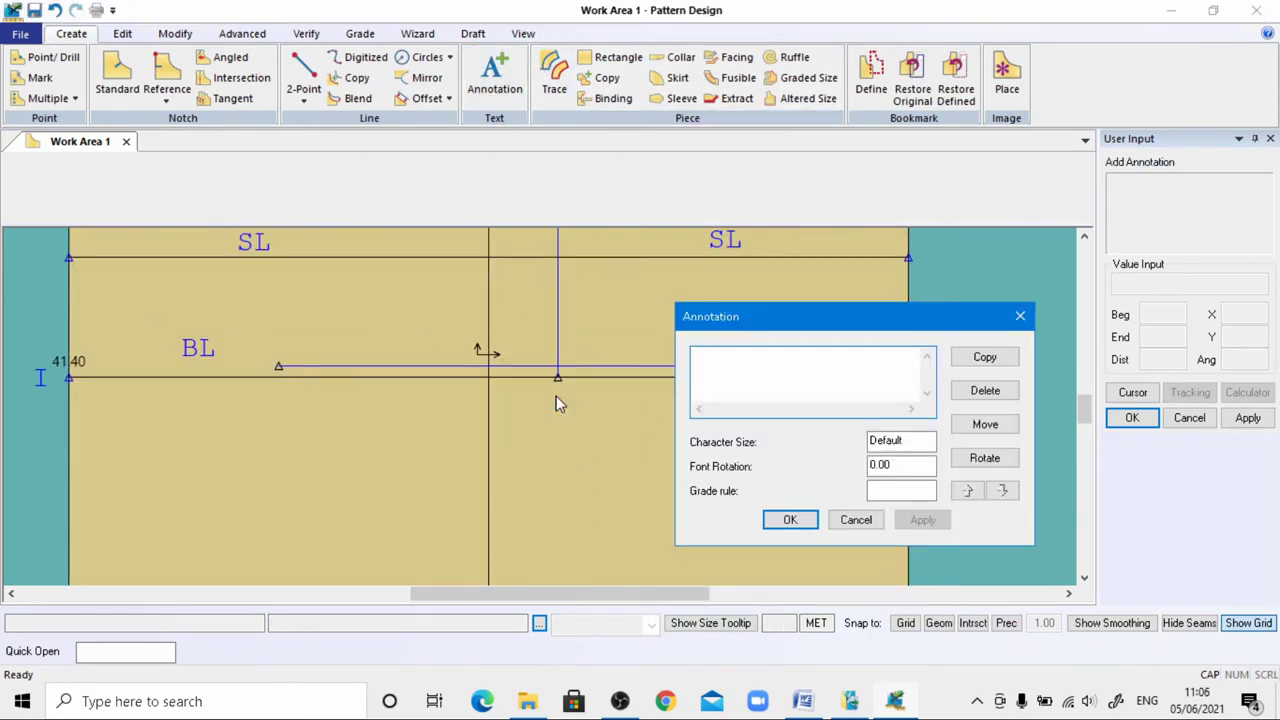
{"action": "type", "text": "H1"}
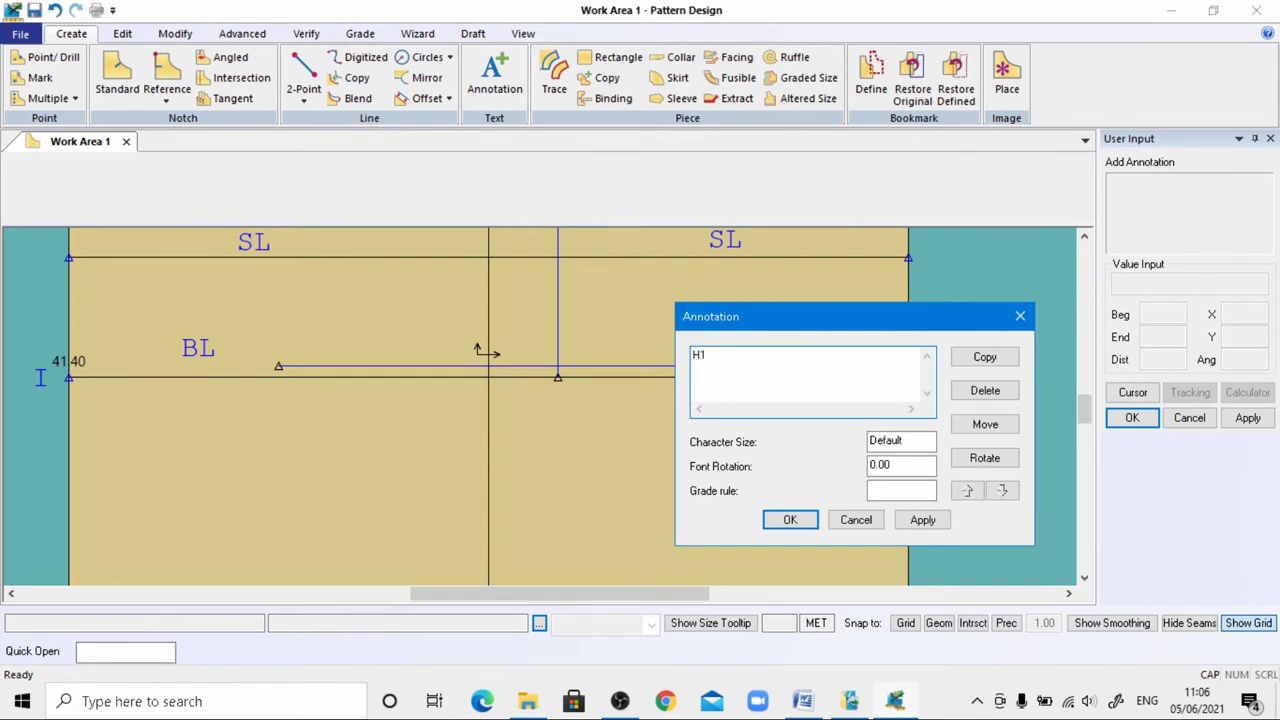
{"action": "key", "text": "Tab"}
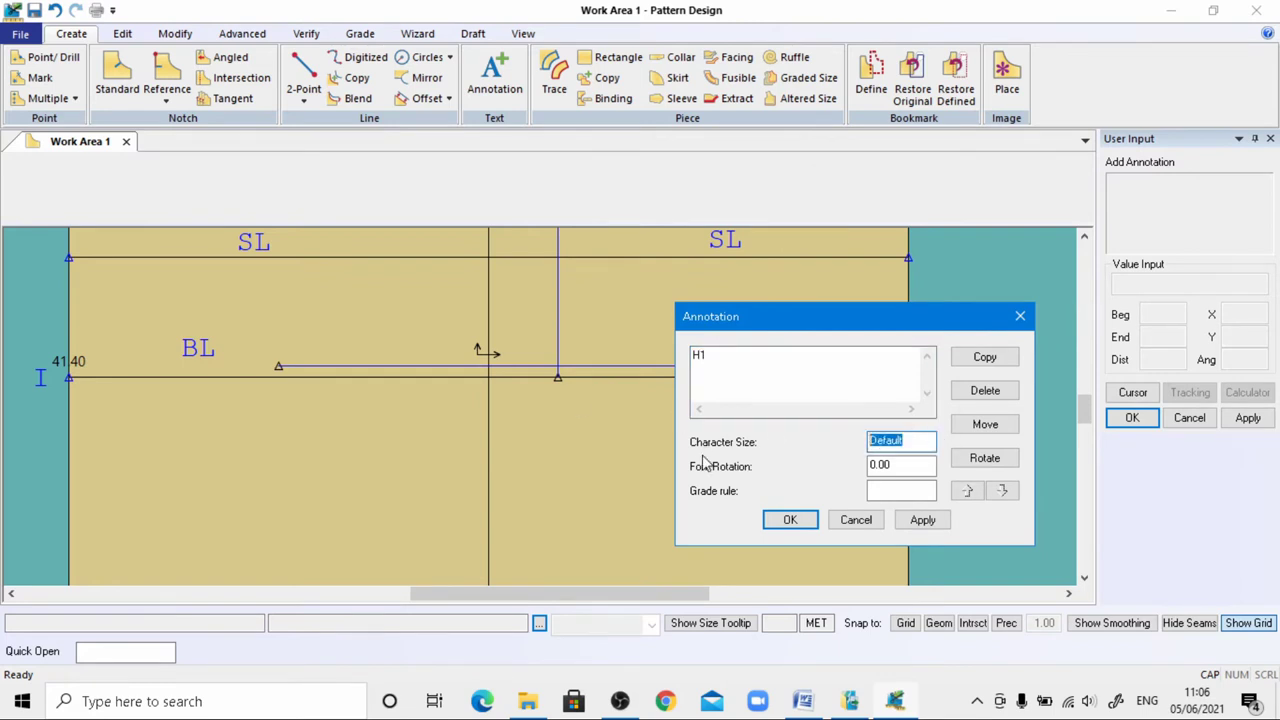
{"action": "type", "text": "1"}
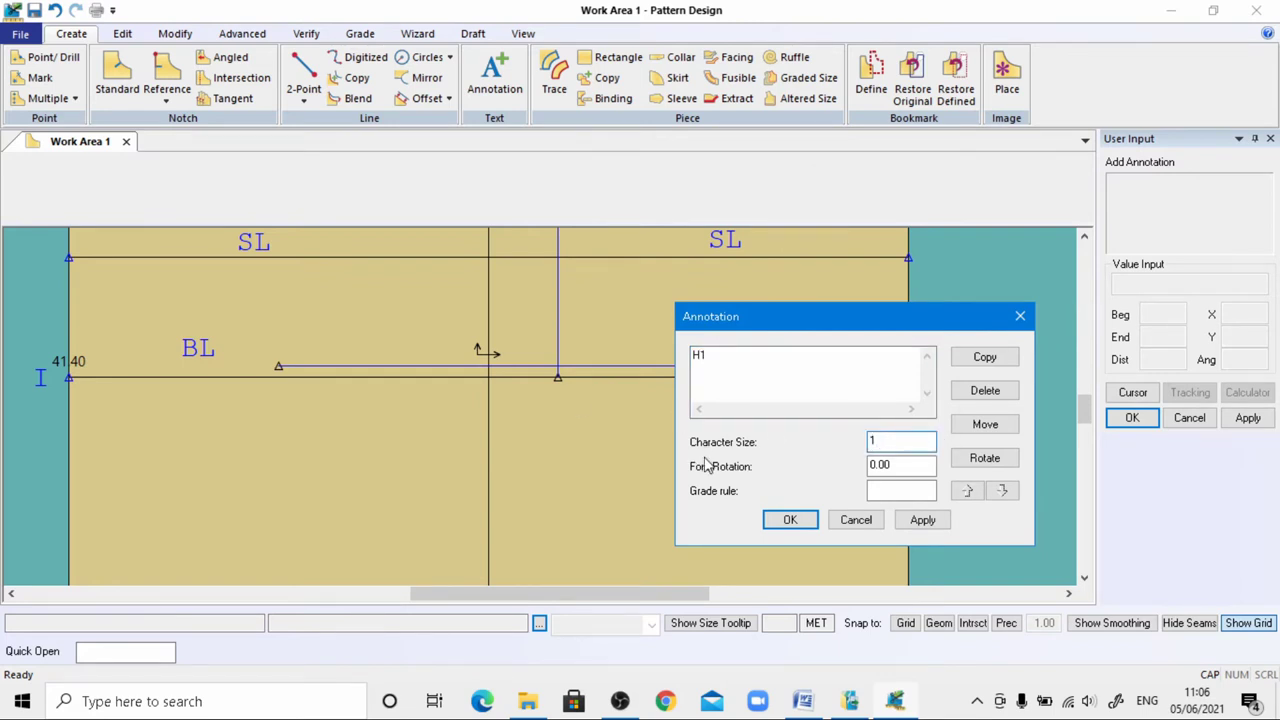
{"action": "left_click", "coordinate": [922, 520]}
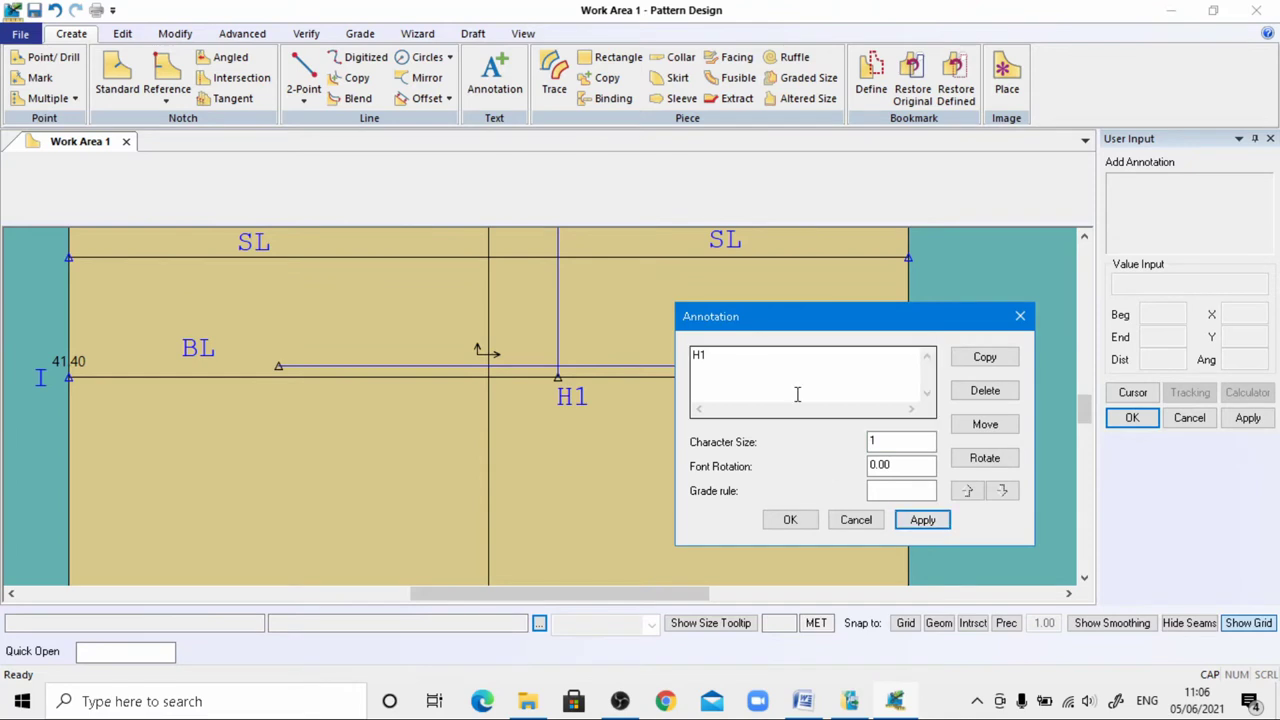
Shift the H1 label slightly left so it sits beneath the perpendicular's end point
{"action": "left_click", "coordinate": [988, 426]}
{"action": "left_click", "coordinate": [545, 401]}
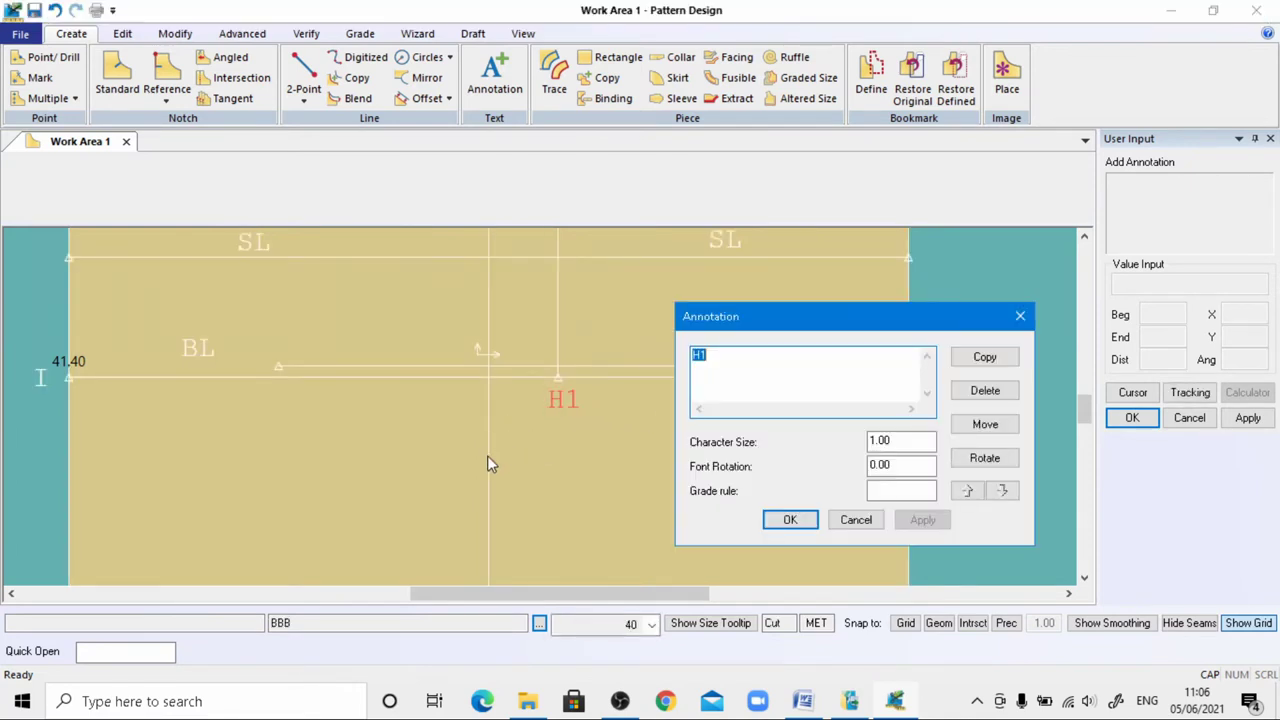
{"action": "left_click", "coordinate": [790, 520]}
{"action": "scroll", "coordinate": [585, 466], "scroll_direction": "down", "scroll_amount": 4}
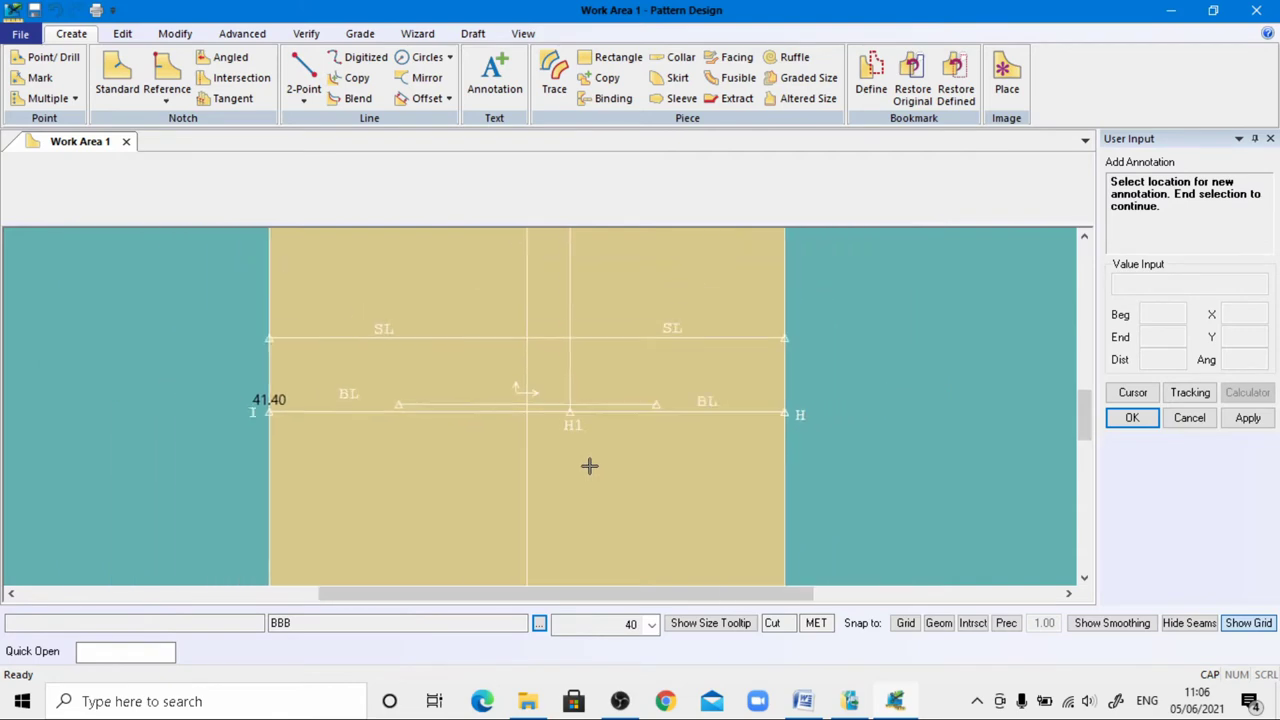
Switch to the Word drafting chart, copy the 10.9 value of the armscye bottom width (H1-I1) and return to Pattern Design
{"action": "left_click", "coordinate": [803, 701]}
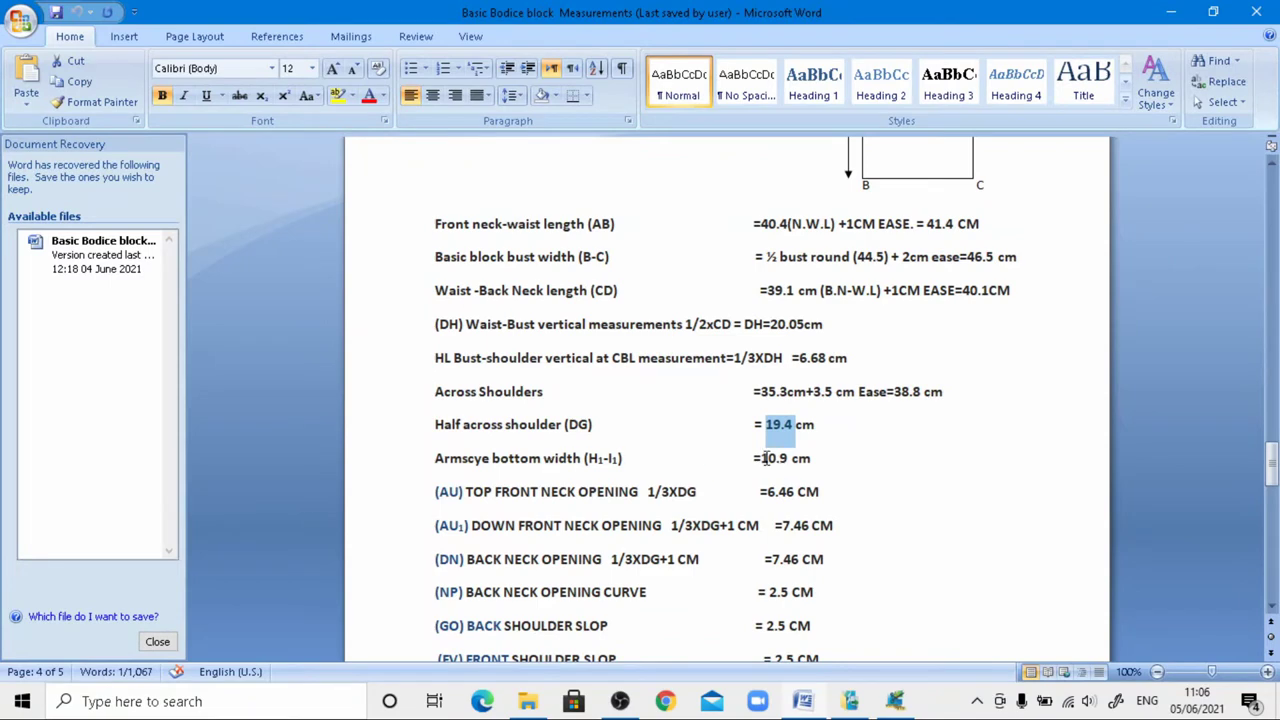
{"action": "left_click_drag", "start_coordinate": [762, 458], "coordinate": [788, 457]}
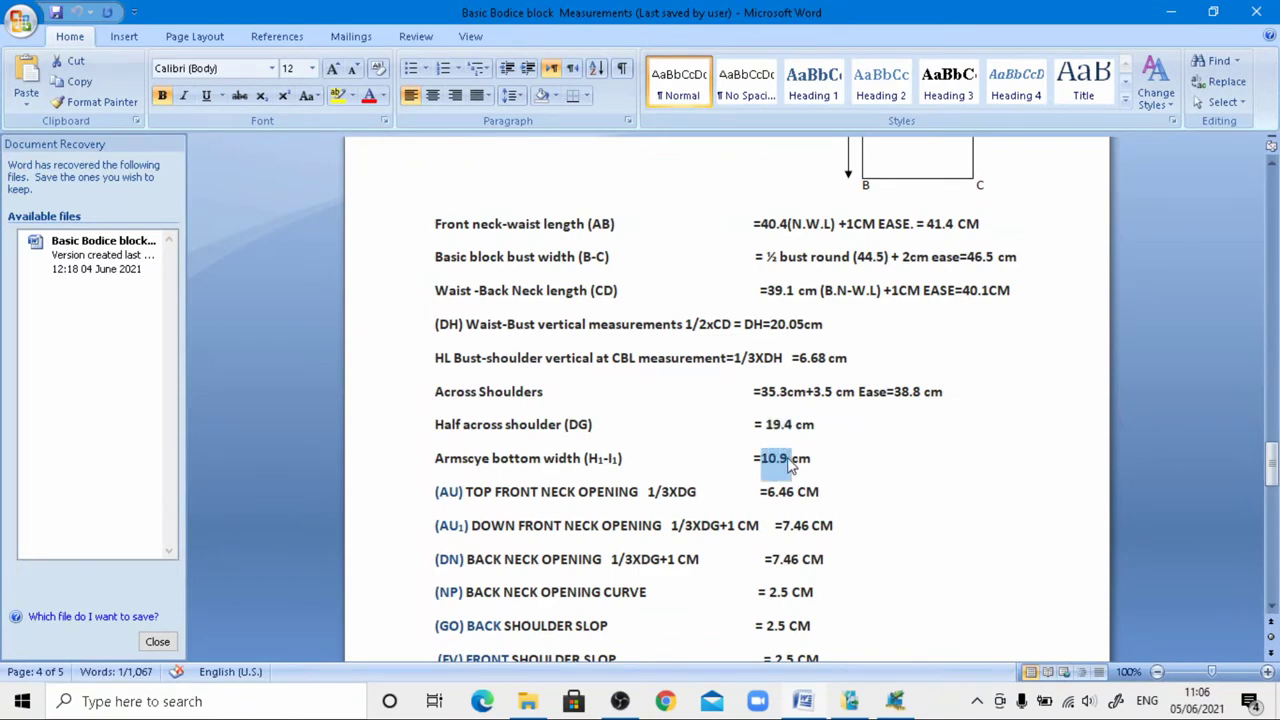
{"action": "right_click", "coordinate": [786, 468]}
{"action": "left_click", "coordinate": [851, 237]}
{"action": "mouse_move", "coordinate": [849, 701]}
{"action": "left_click", "coordinate": [894, 701]}
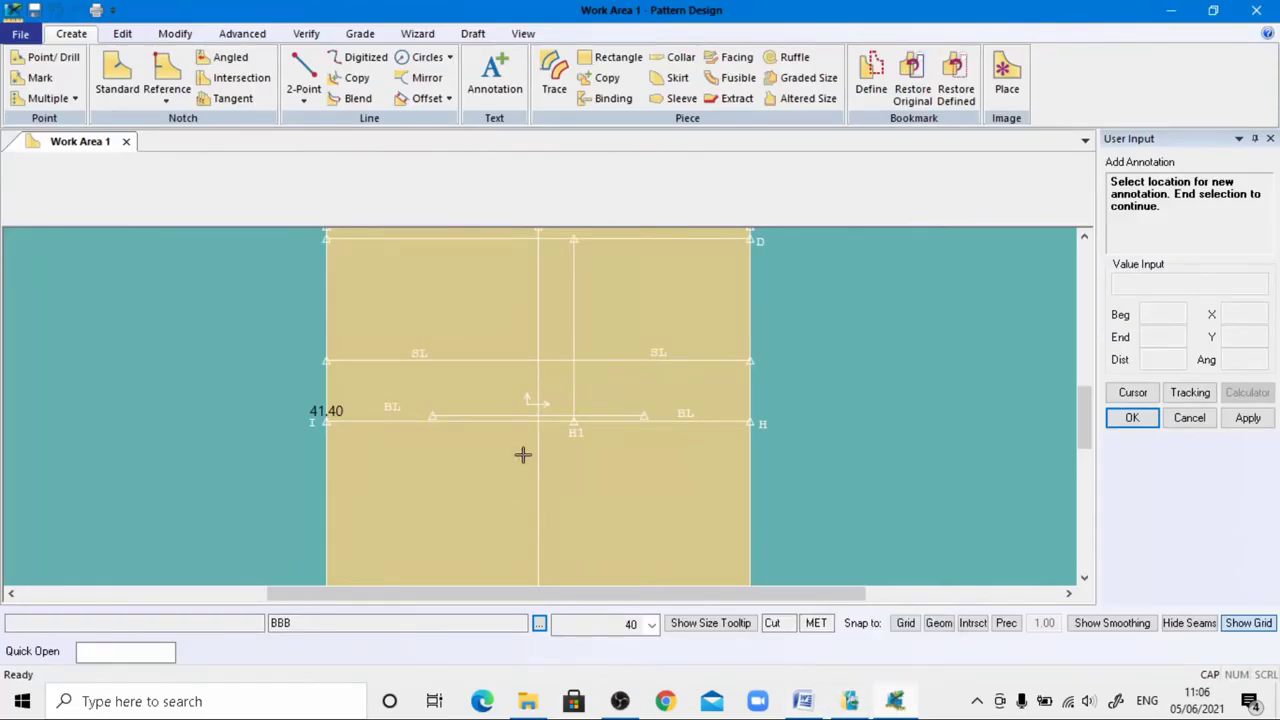
Offset the perpendicular at H1 evenly by -10.9 to add one parallel vertical line on its left
{"action": "left_click", "coordinate": [425, 98]}
{"action": "left_click", "coordinate": [573, 326]}
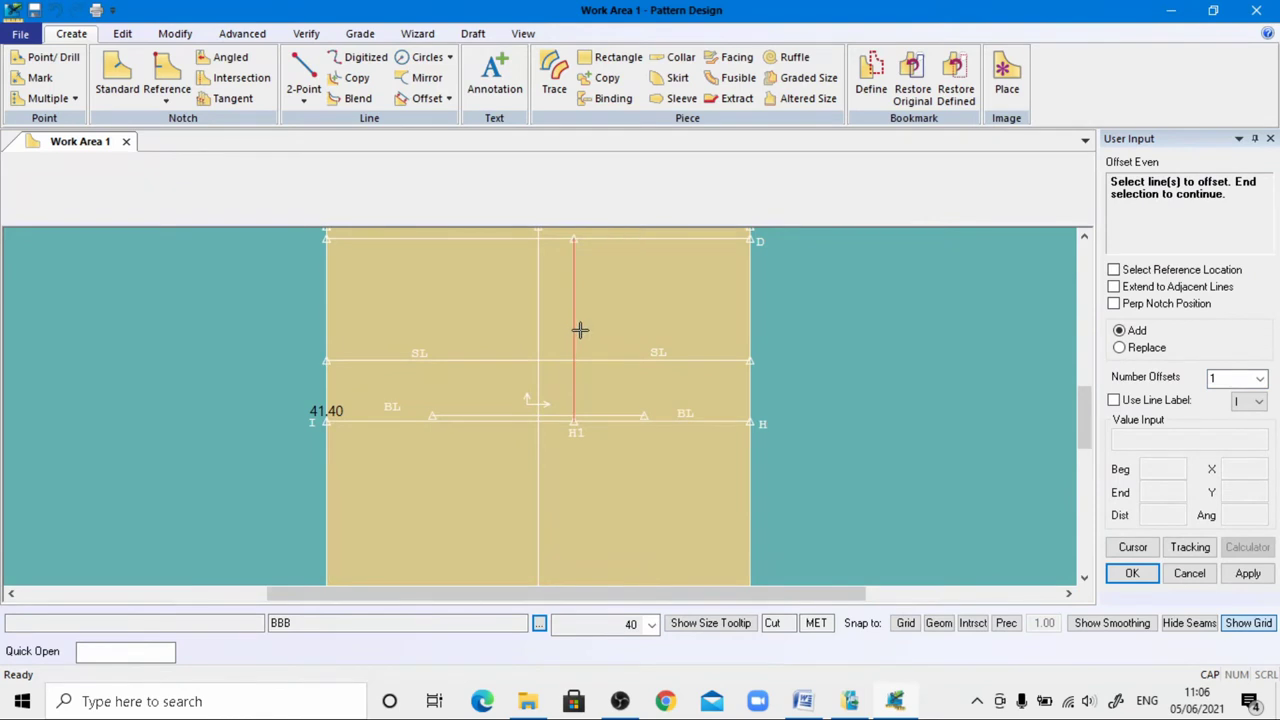
{"action": "right_click", "coordinate": [573, 308]}
{"action": "left_click", "coordinate": [591, 310]}
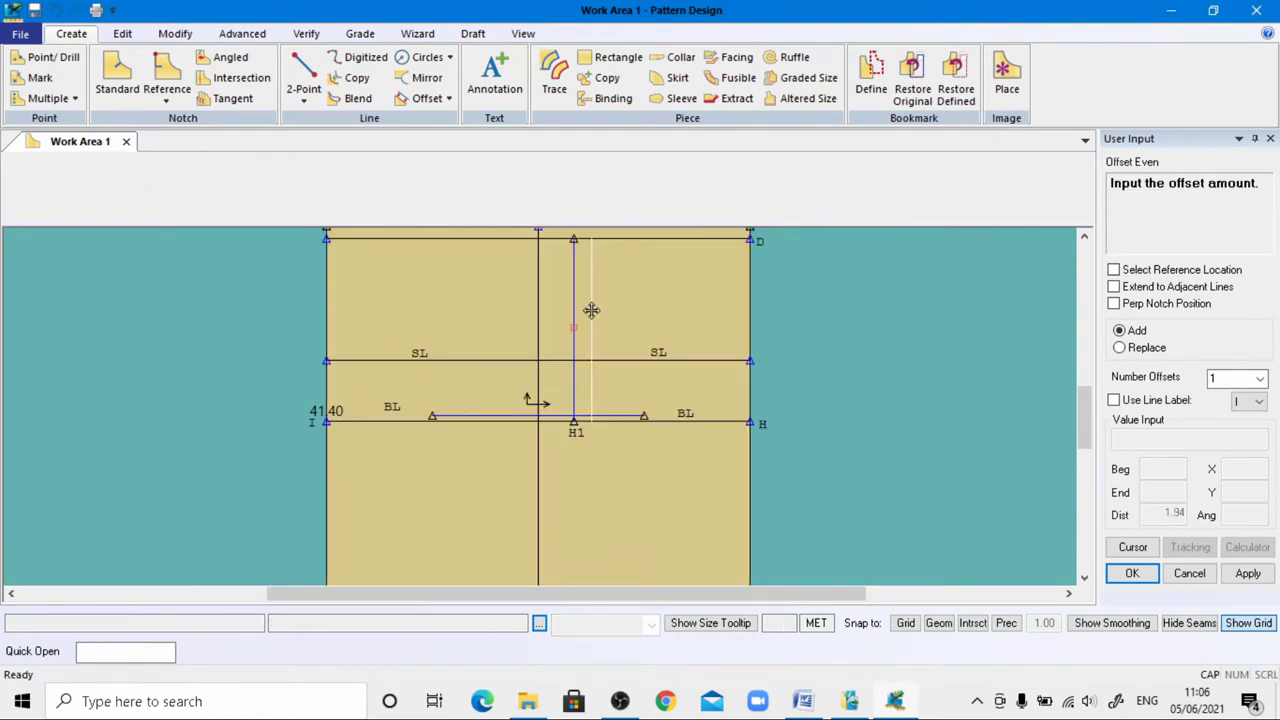
{"action": "left_click", "coordinate": [1133, 547]}
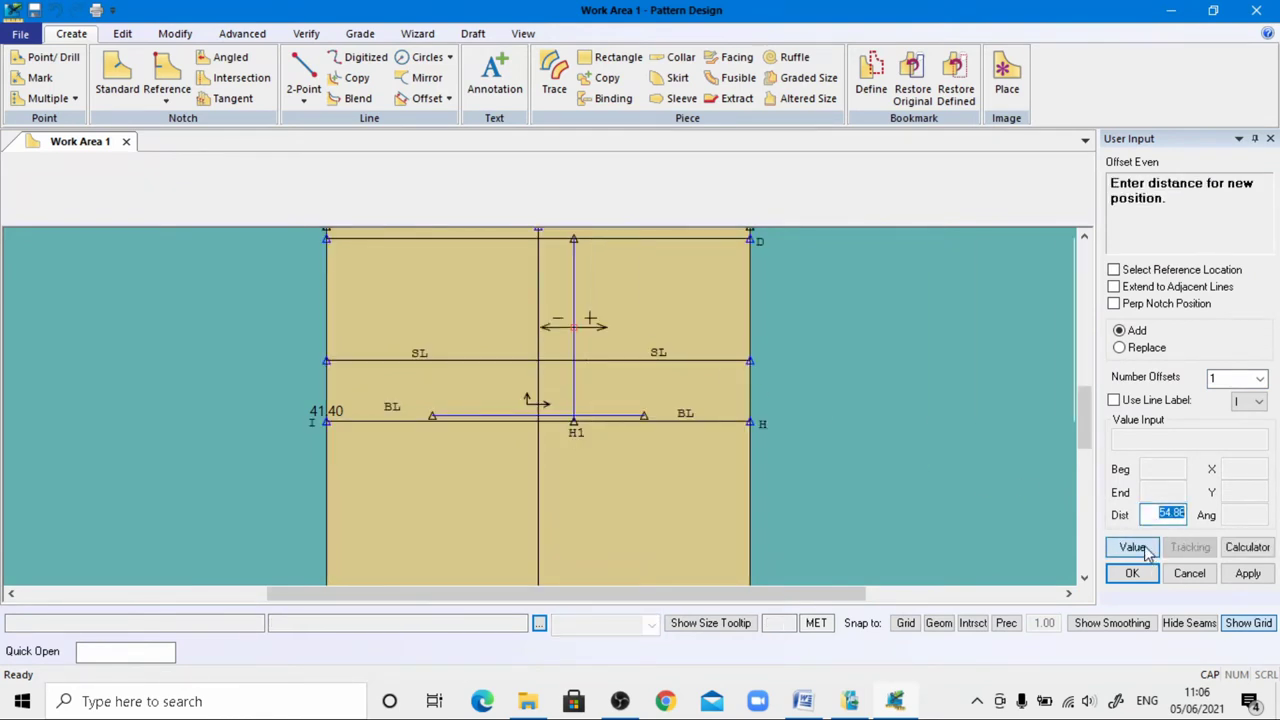
{"action": "key", "text": "BackSpace"}
{"action": "key", "text": "Return"}
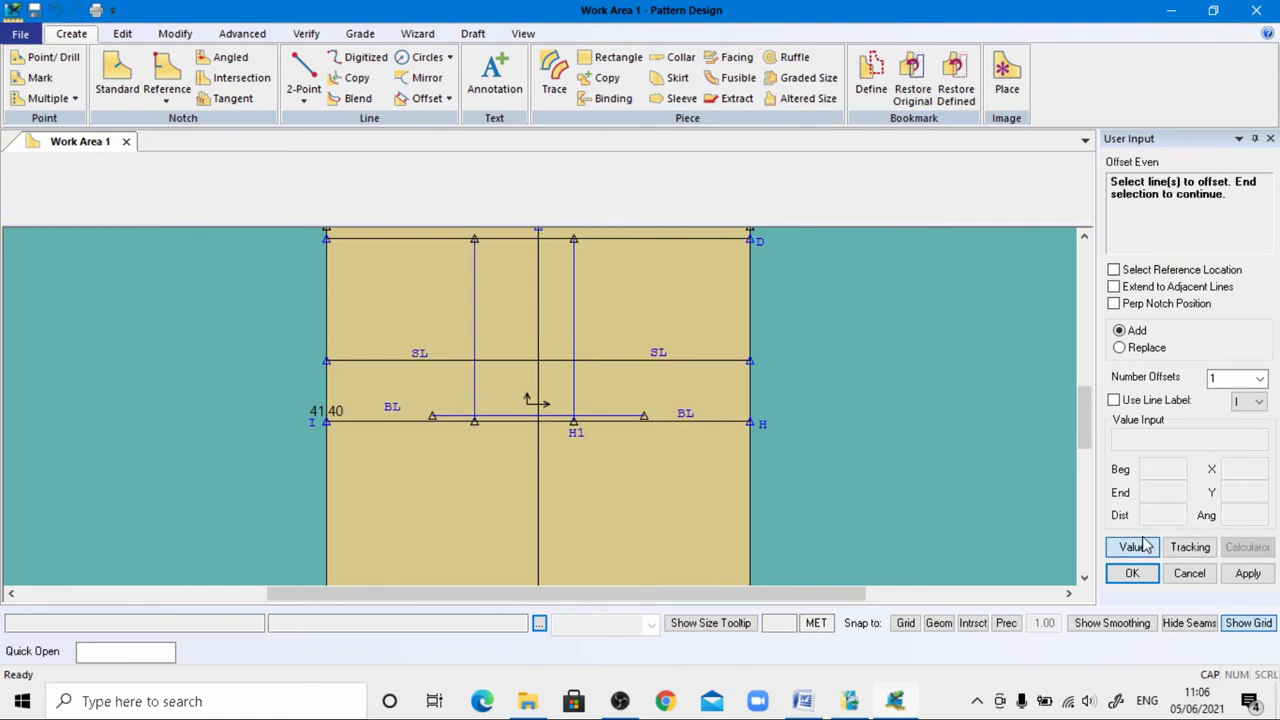
End the offset command and annotate the left parallel line's lower end on the bust line with I1 at character size 1
{"action": "left_click", "coordinate": [574, 443]}
{"action": "right_click", "coordinate": [563, 429]}
{"action": "left_click", "coordinate": [563, 429]}
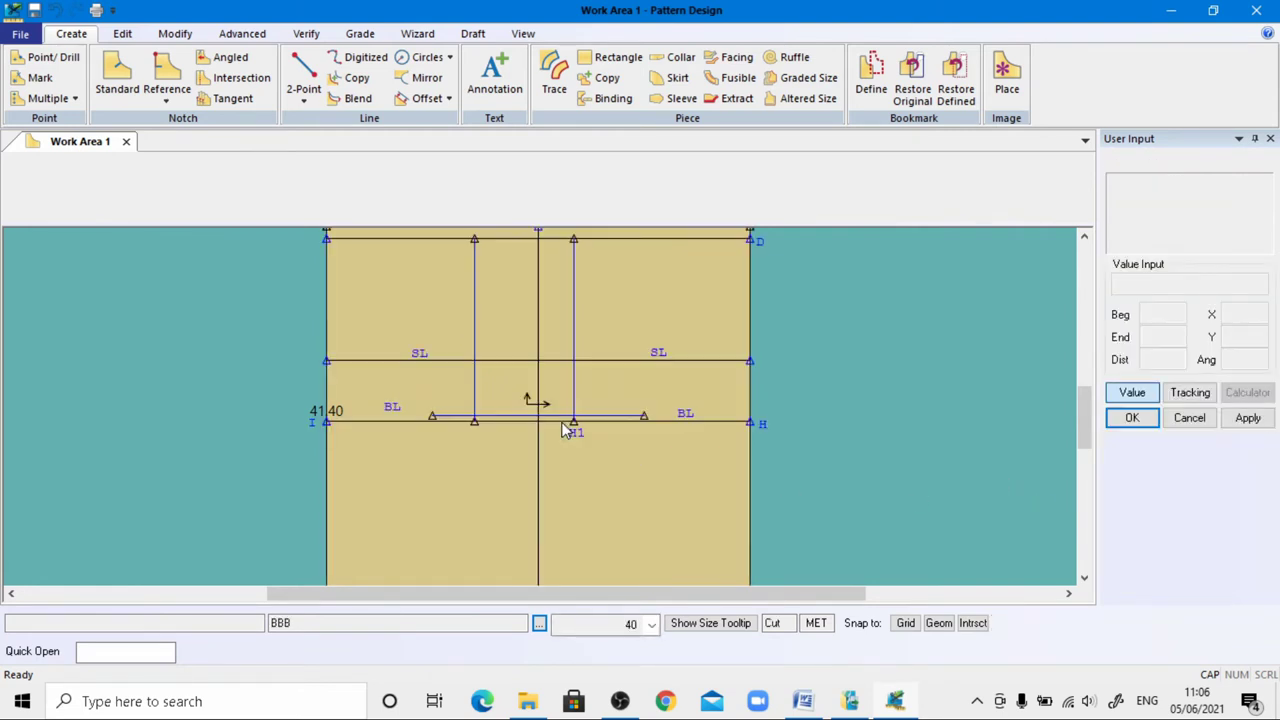
{"action": "scroll", "coordinate": [339, 504], "scroll_direction": "down", "scroll_amount": 2}
{"action": "scroll", "coordinate": [386, 429], "scroll_direction": "up", "scroll_amount": 2}
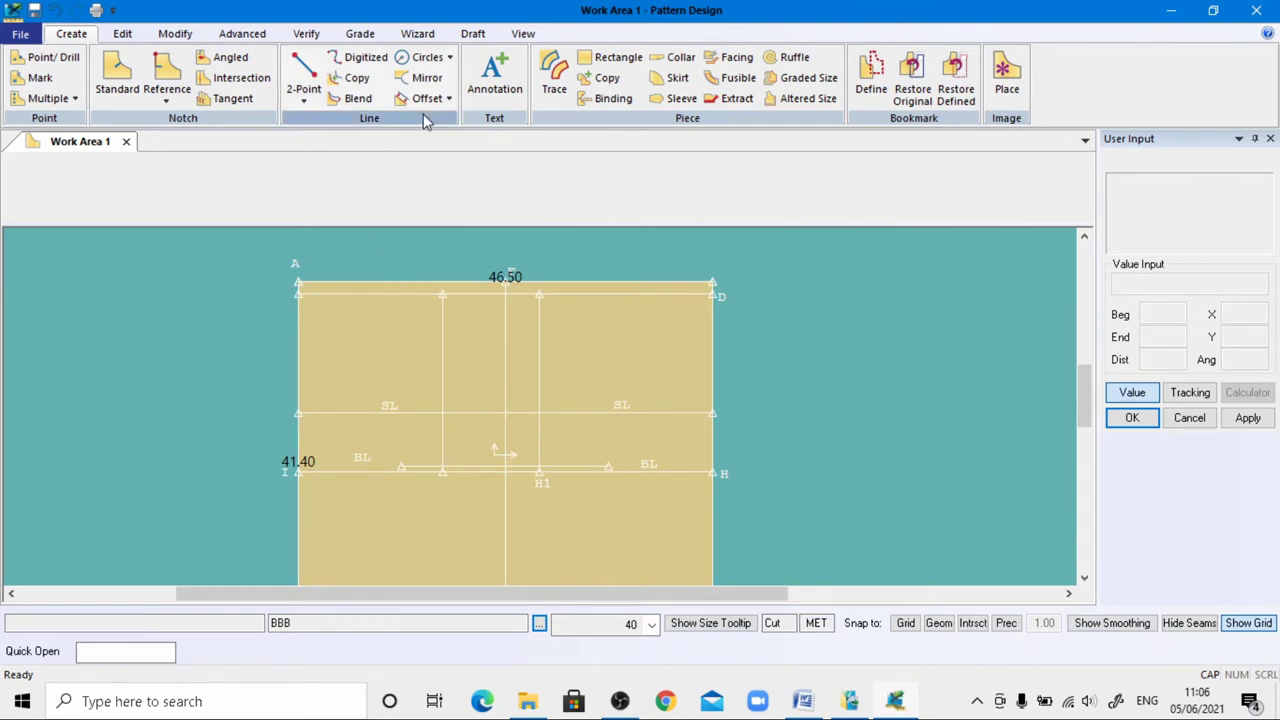
{"action": "left_click", "coordinate": [495, 78]}
{"action": "scroll", "coordinate": [427, 530], "scroll_direction": "up", "scroll_amount": 1}
{"action": "scroll", "coordinate": [427, 530], "scroll_direction": "up", "scroll_amount": 1}
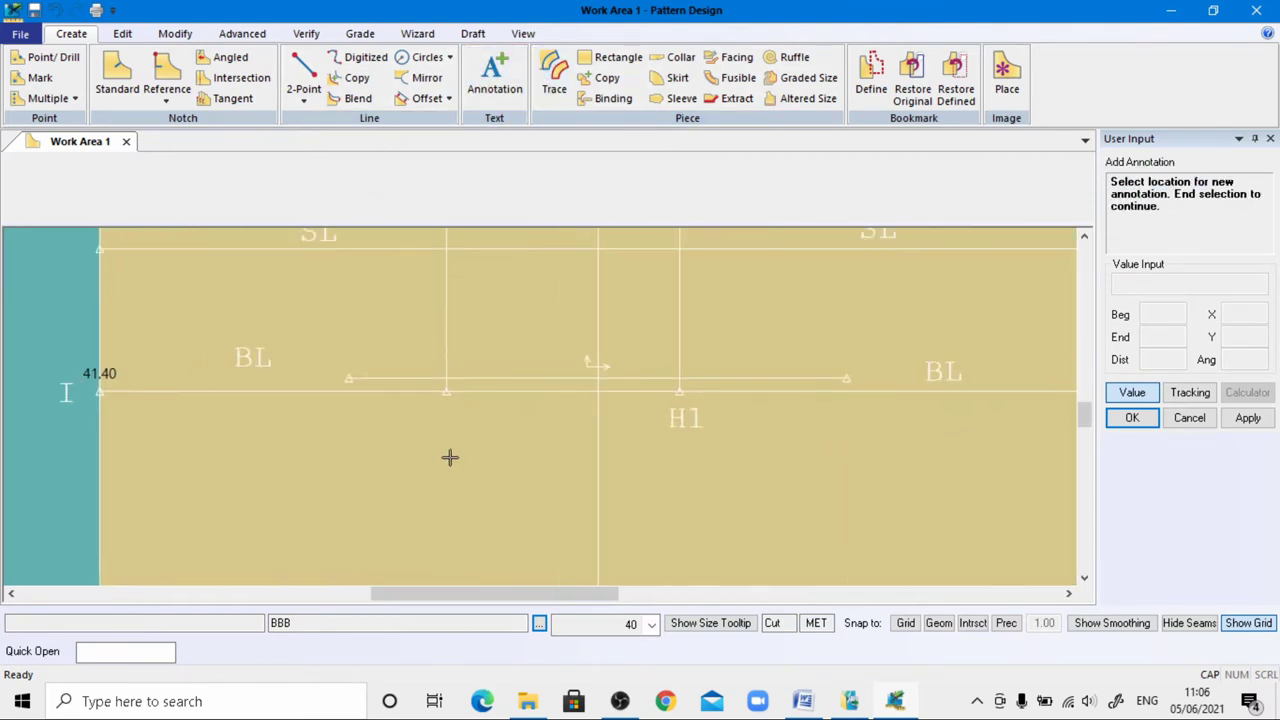
{"action": "left_click", "coordinate": [449, 414]}
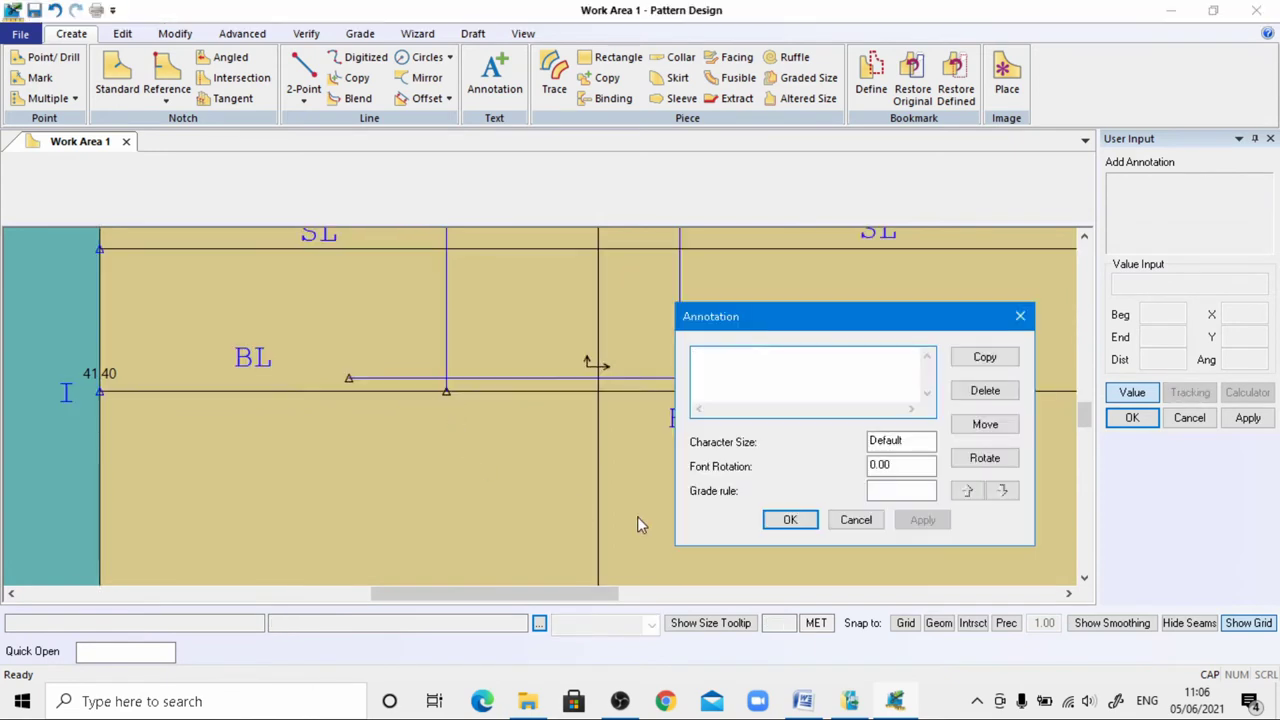
{"action": "type", "text": "I1"}
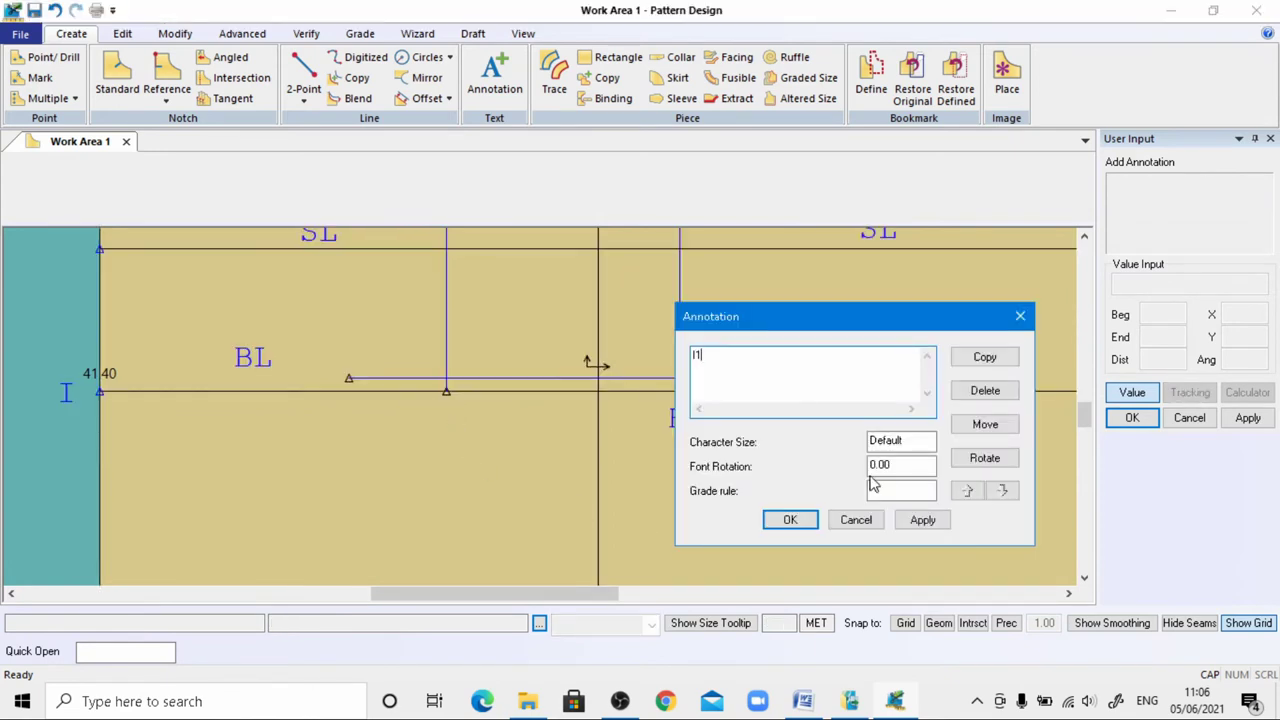
{"action": "key", "text": "Tab"}
{"action": "type", "text": "1"}
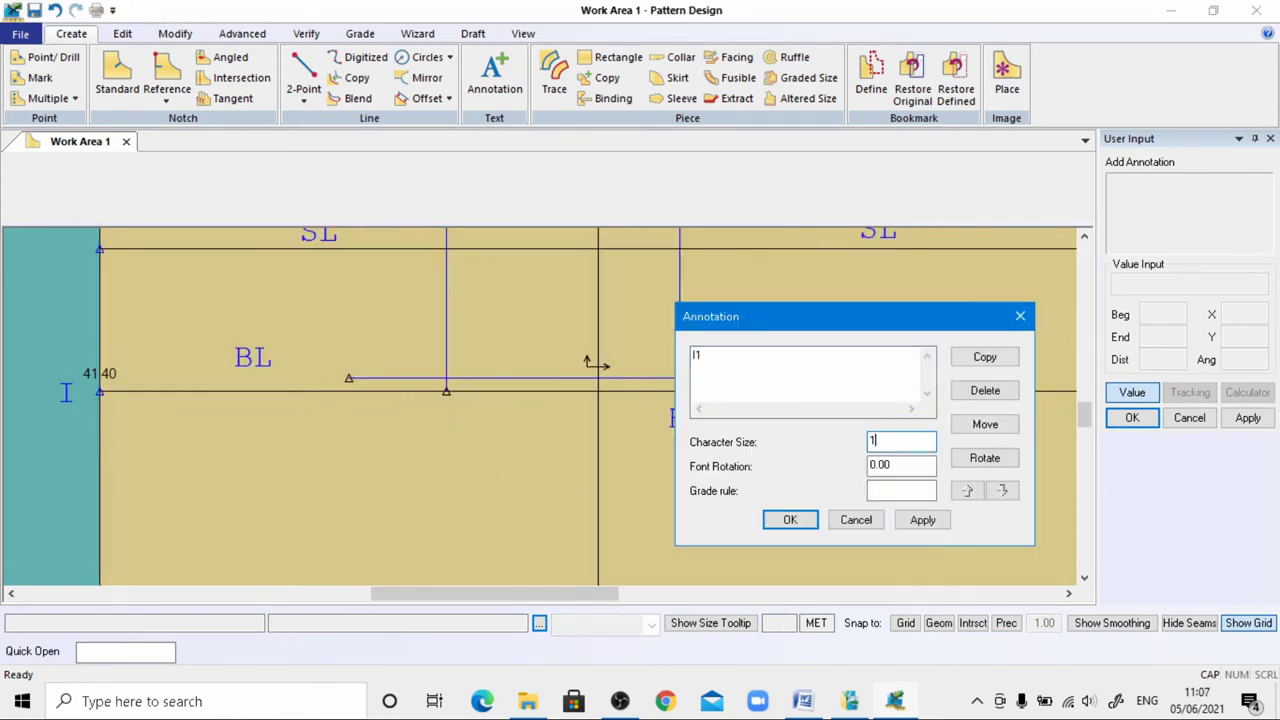
{"action": "left_click", "coordinate": [922, 520]}
{"action": "left_click", "coordinate": [789, 520]}
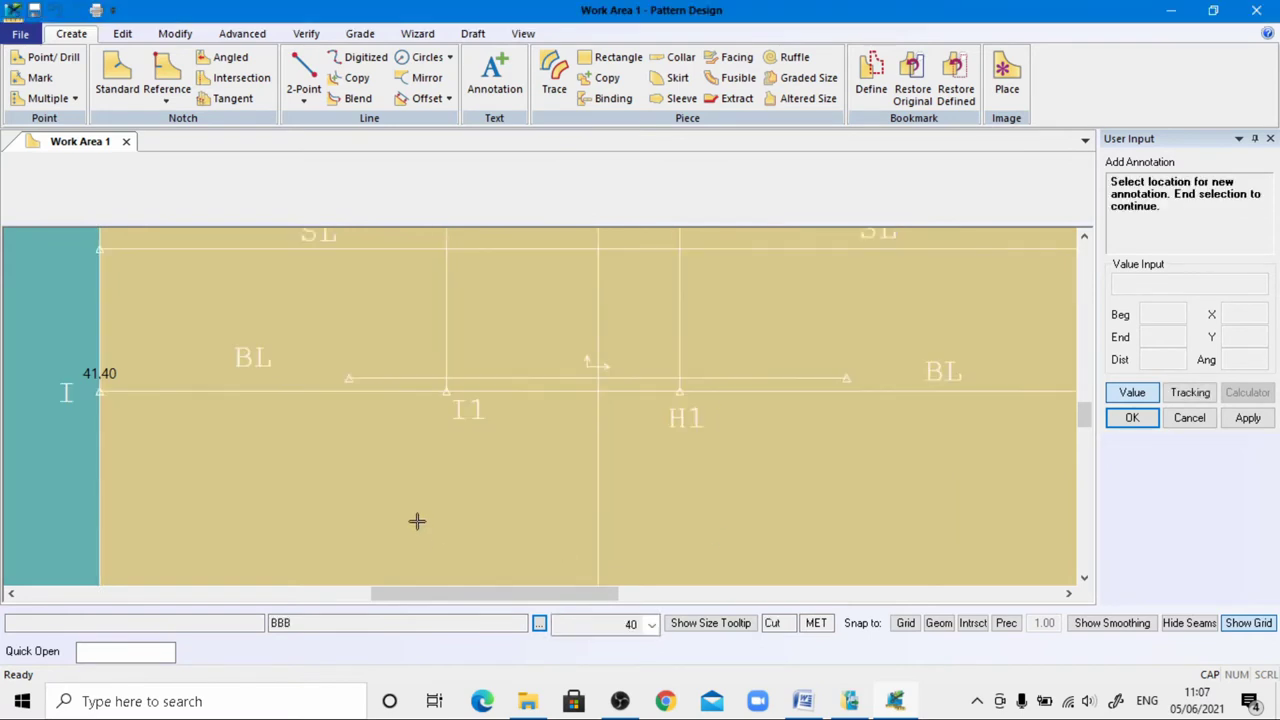
{"action": "scroll", "coordinate": [518, 481], "scroll_direction": "up", "scroll_amount": 2}
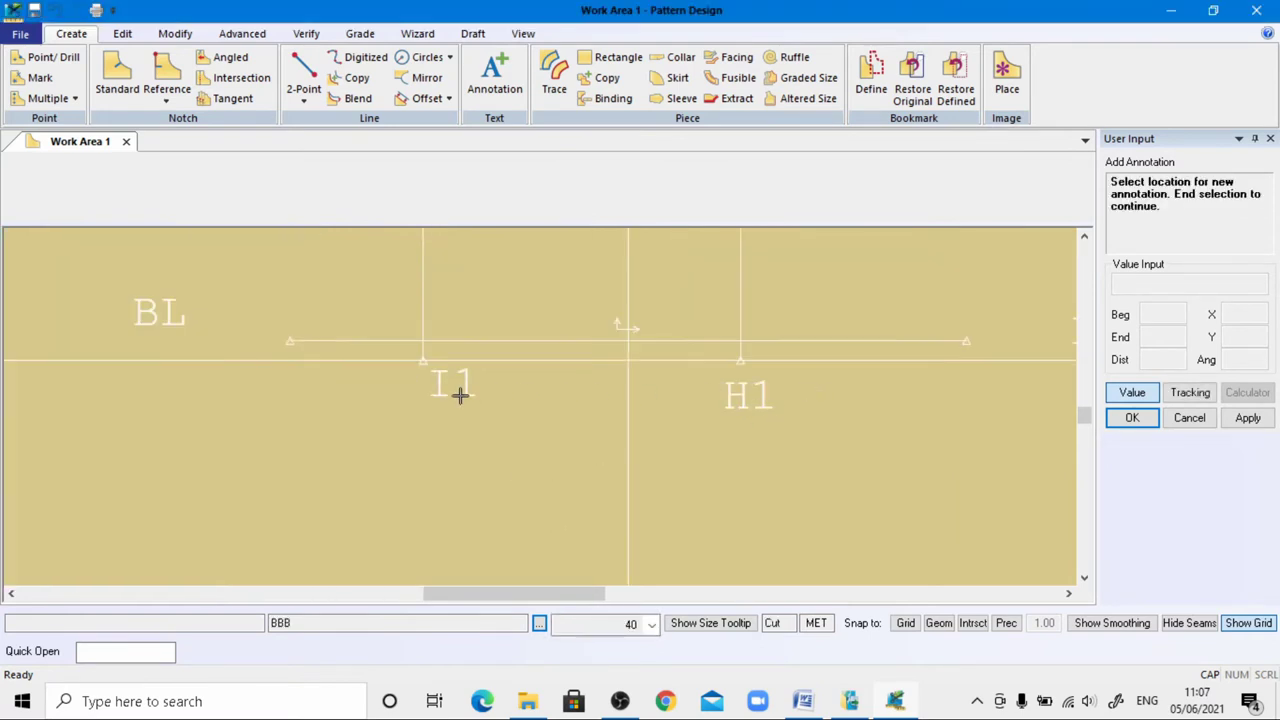
{"action": "scroll", "coordinate": [519, 486], "scroll_direction": "down", "scroll_amount": 3}
{"action": "scroll", "coordinate": [519, 486], "scroll_direction": "down", "scroll_amount": 2}
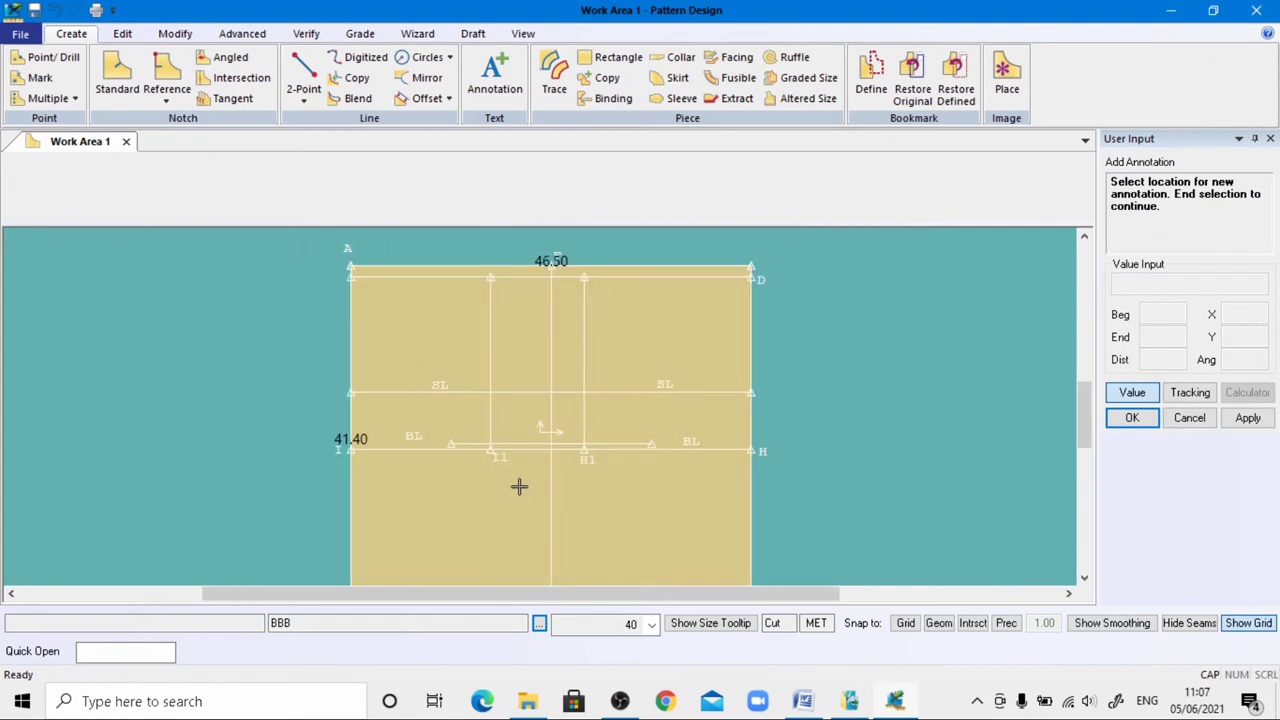
{"action": "scroll", "coordinate": [517, 483], "scroll_direction": "up", "scroll_amount": 1}
{"action": "right_click", "coordinate": [520, 471]}
{"action": "left_click", "coordinate": [503, 467]}
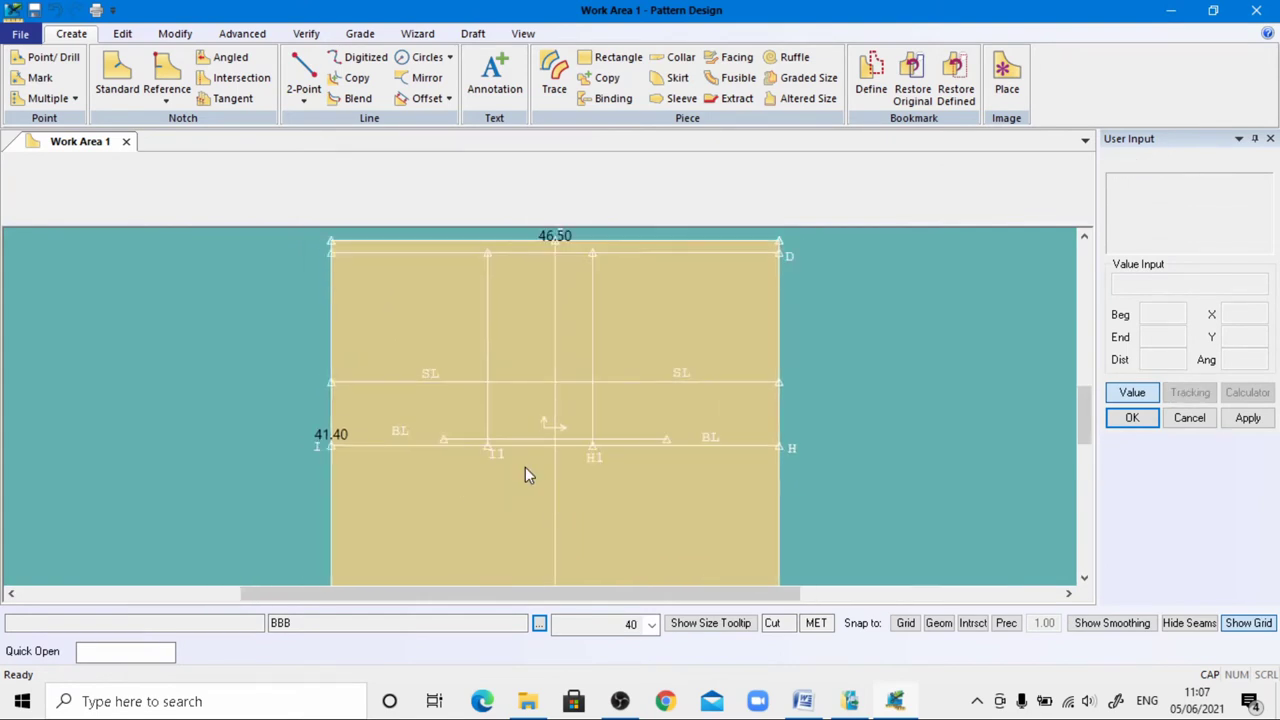
Switch to the Word drafting chart, copy the 6.46 value of the top front neck opening (AU) and return to Pattern Design
{"action": "left_click", "coordinate": [803, 701]}
{"action": "double_click", "coordinate": [775, 458]}
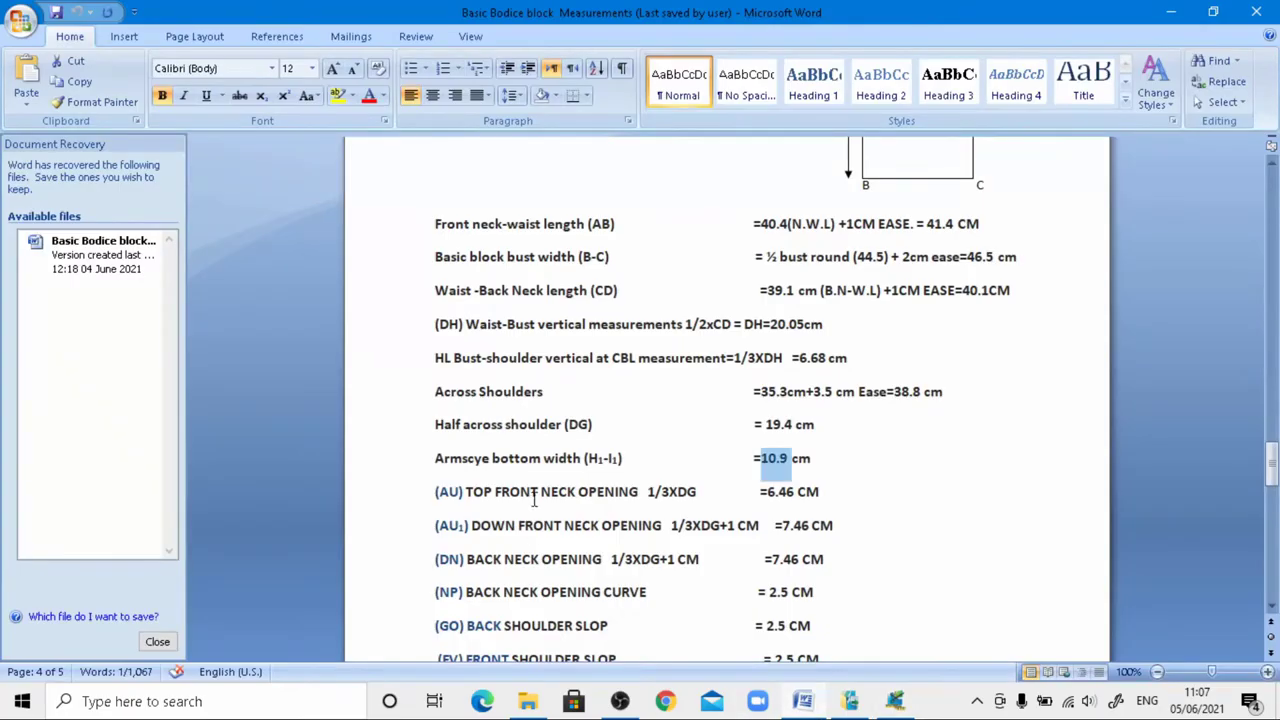
{"action": "scroll", "coordinate": [535, 497], "scroll_direction": "down", "scroll_amount": 3}
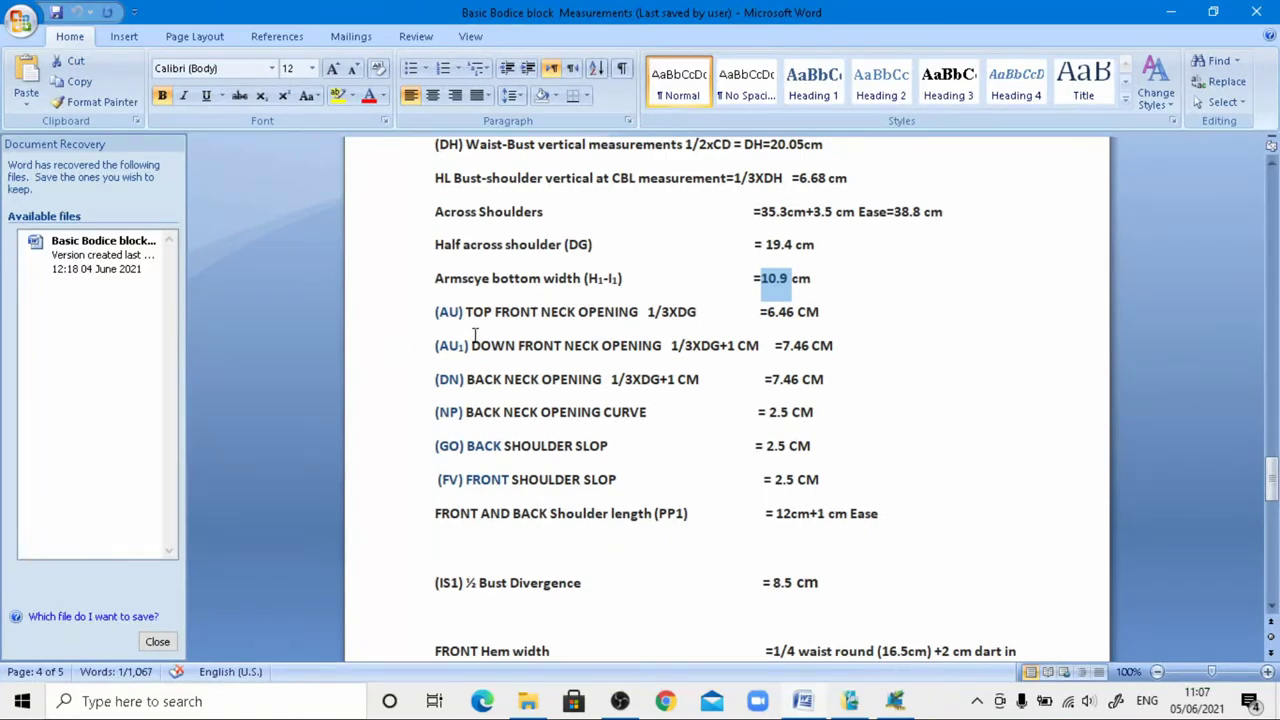
{"action": "left_click_drag", "start_coordinate": [767, 313], "coordinate": [791, 317]}
{"action": "right_click", "coordinate": [786, 318]}
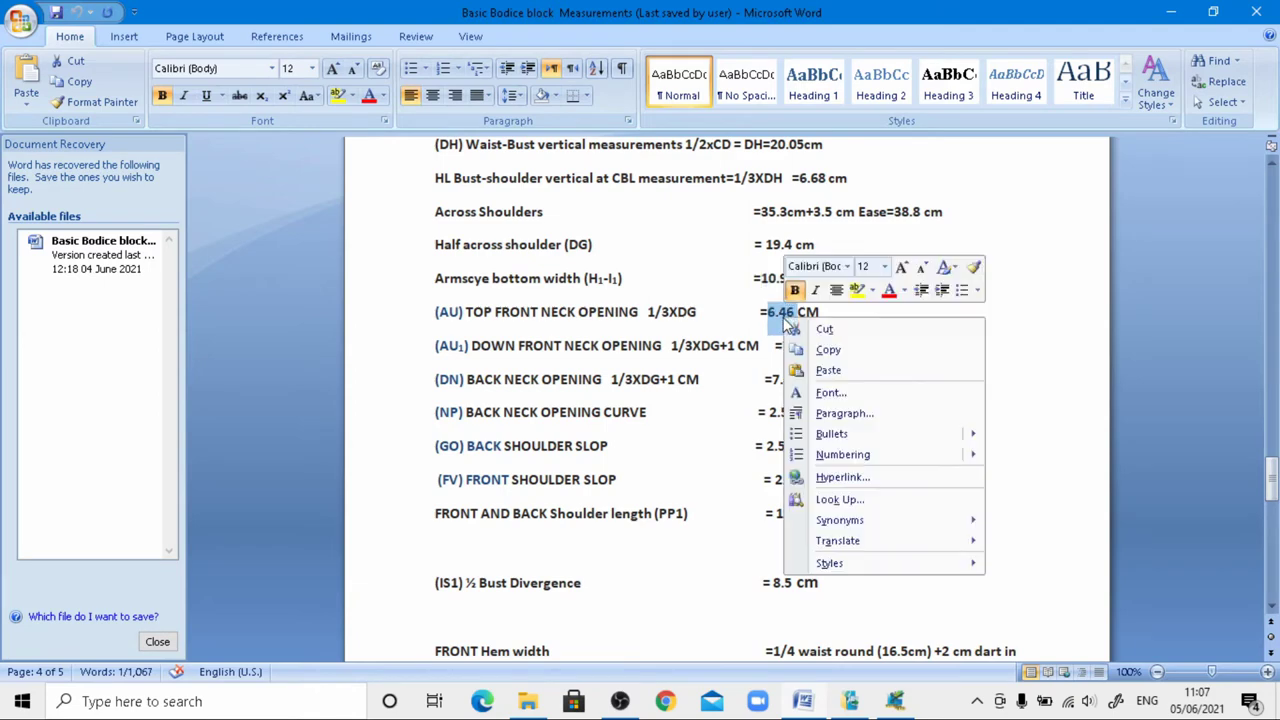
{"action": "left_click", "coordinate": [830, 350]}
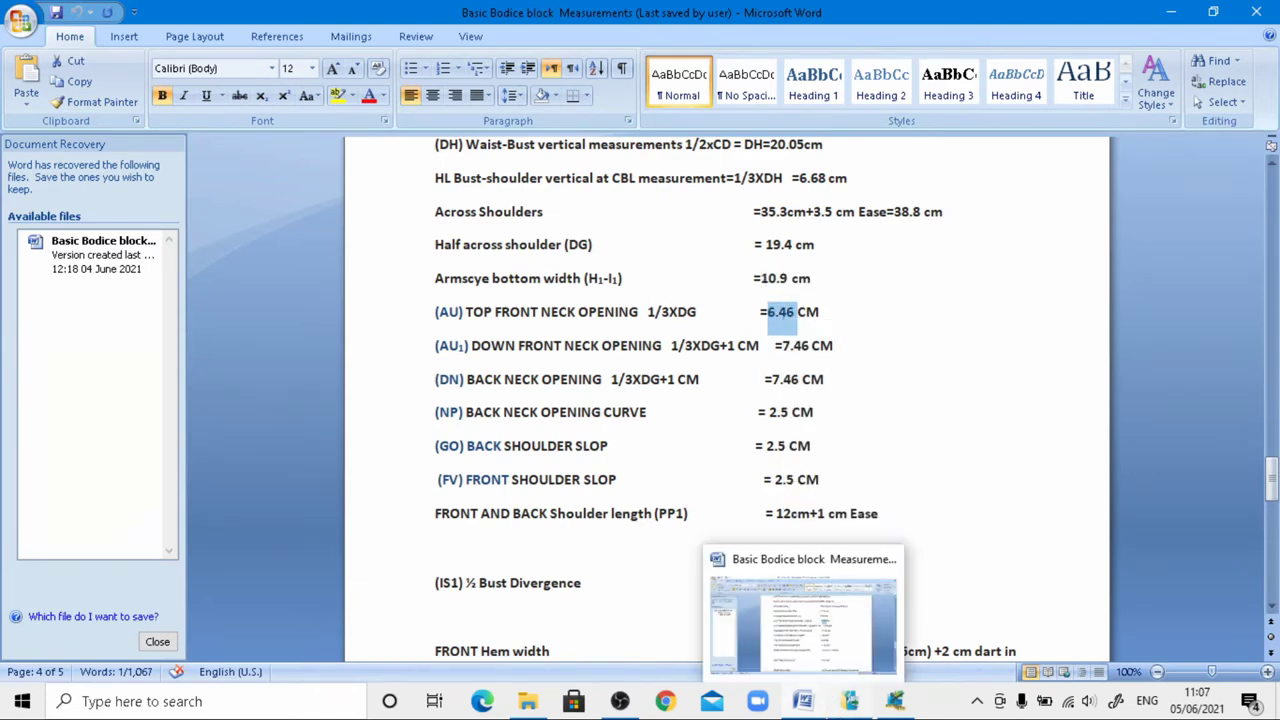
{"action": "left_click", "coordinate": [896, 701]}
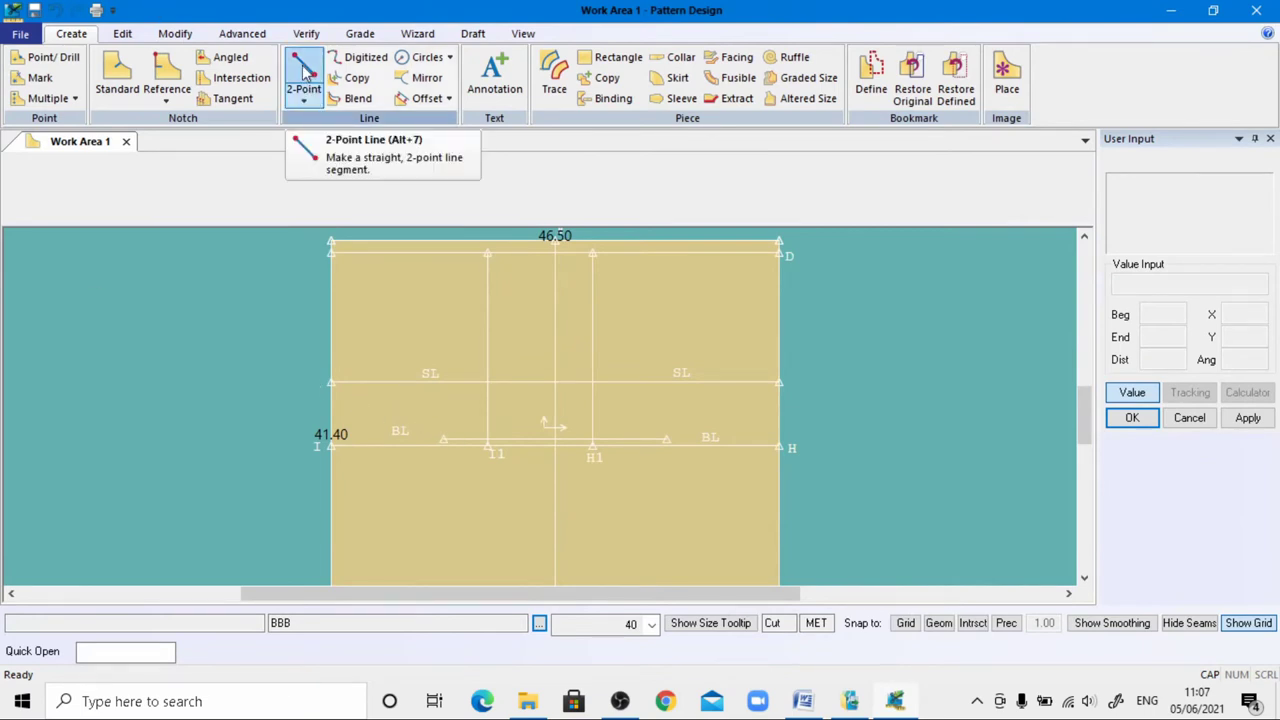
Start a 2-point curve on the block's upper edge, placing its first point 6.46 from corner A
{"action": "left_click", "coordinate": [303, 100]}
{"action": "left_click", "coordinate": [349, 152]}
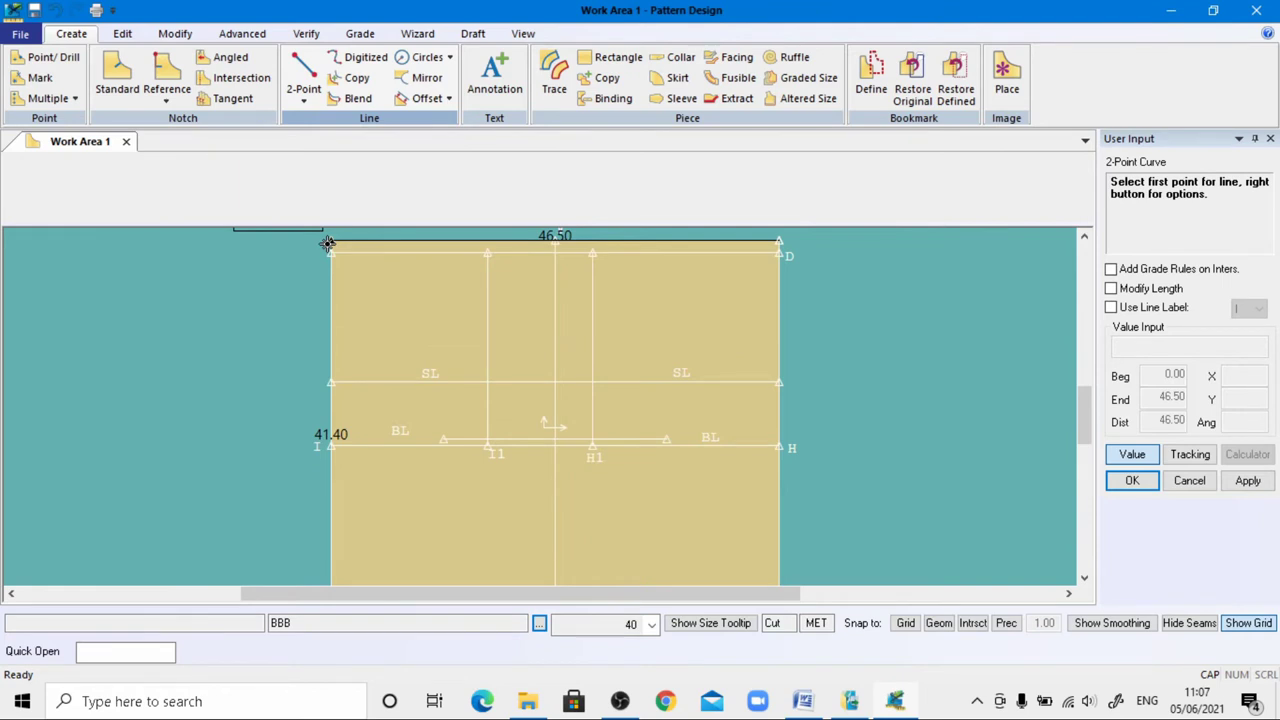
{"action": "left_click", "coordinate": [328, 244]}
{"action": "scroll", "coordinate": [400, 430], "scroll_direction": "up", "scroll_amount": 2}
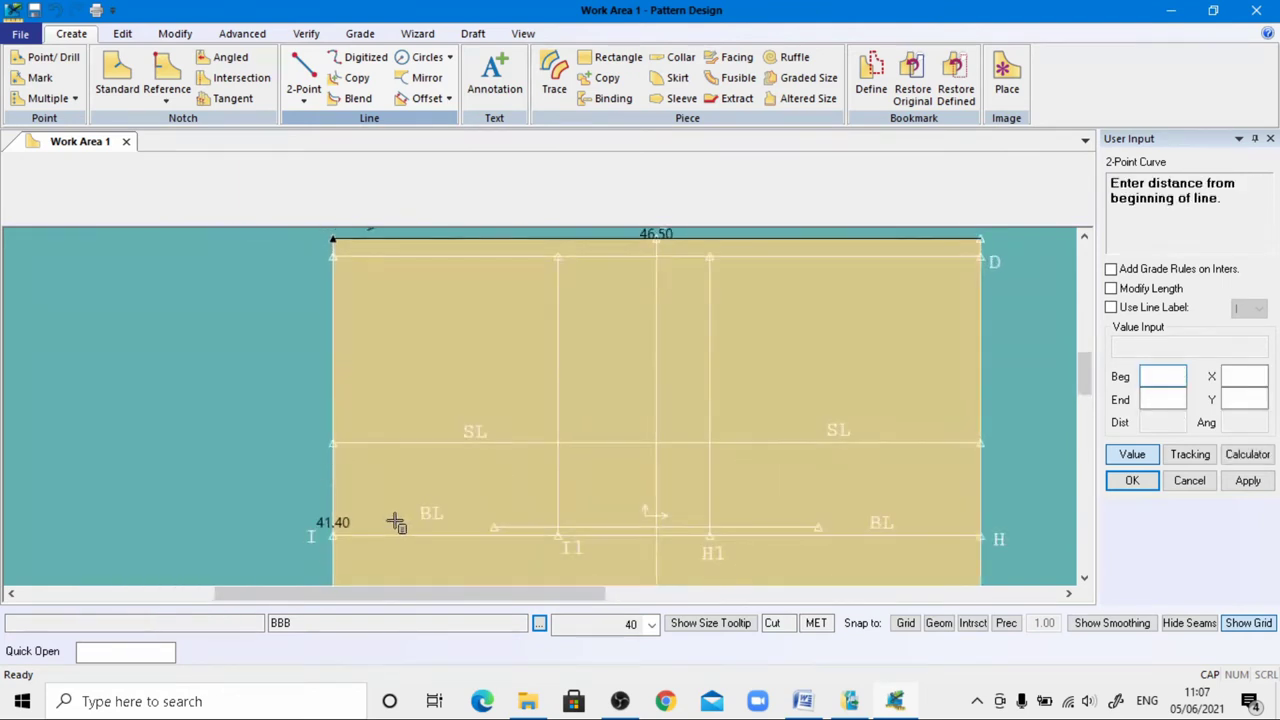
{"action": "scroll", "coordinate": [396, 524], "scroll_direction": "down", "scroll_amount": 3}
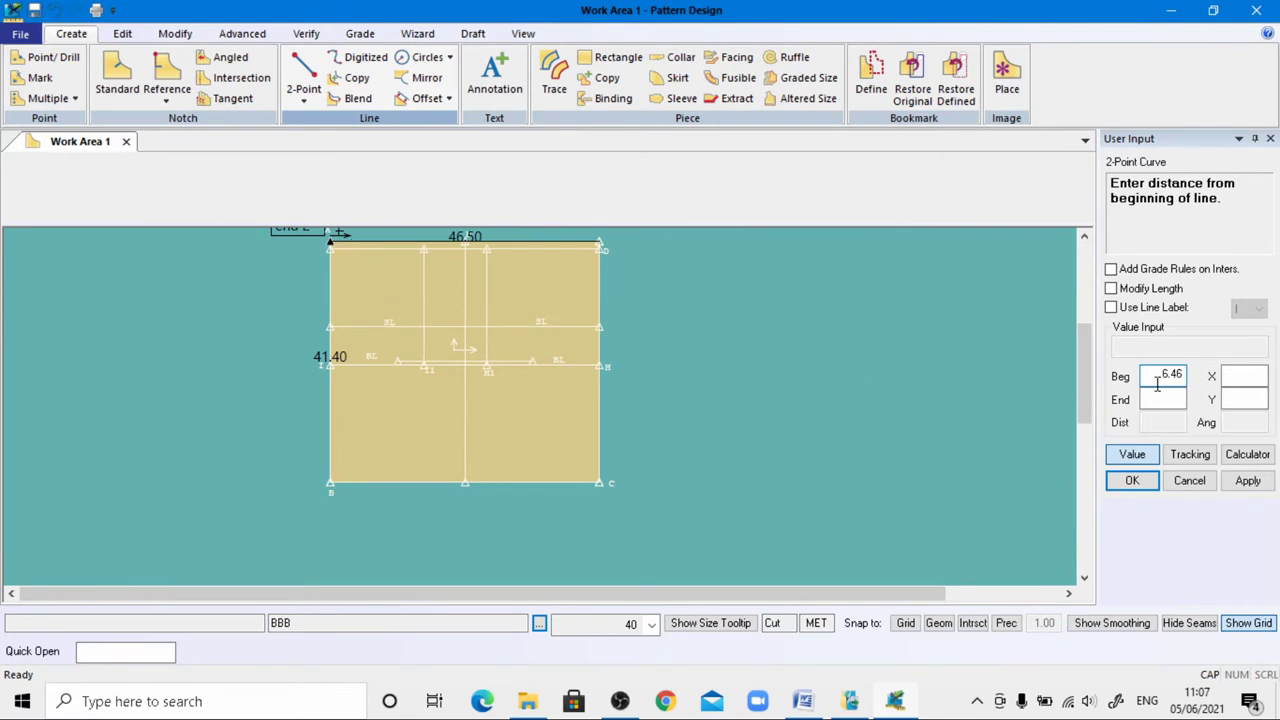
{"action": "left_click", "coordinate": [1132, 480]}
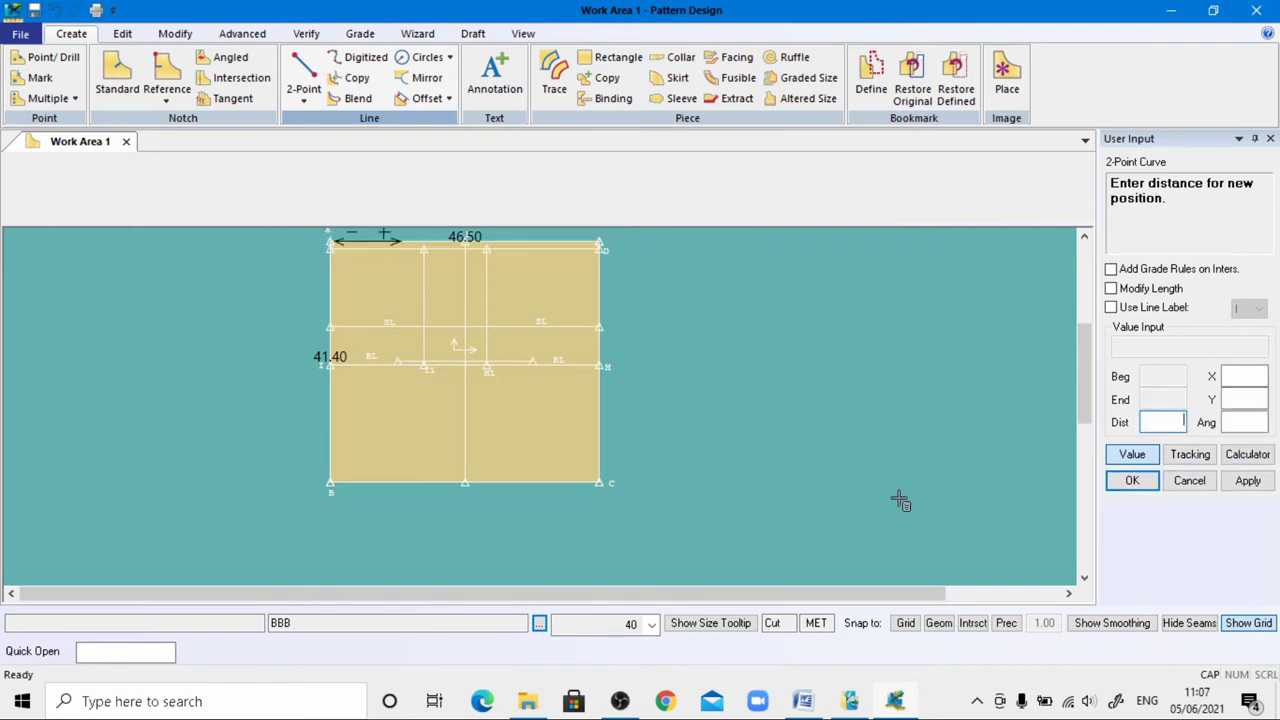
{"action": "left_click", "coordinate": [1150, 458]}
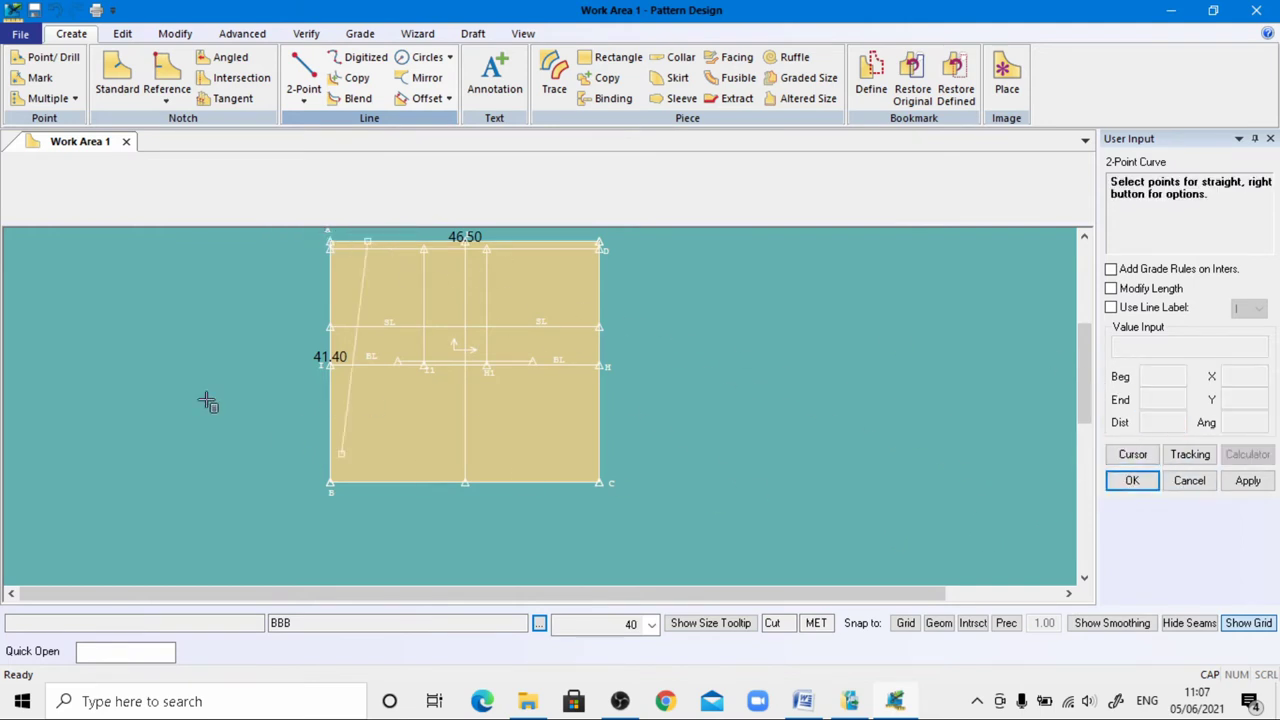
{"action": "scroll", "coordinate": [371, 329], "scroll_direction": "up", "scroll_amount": 5}
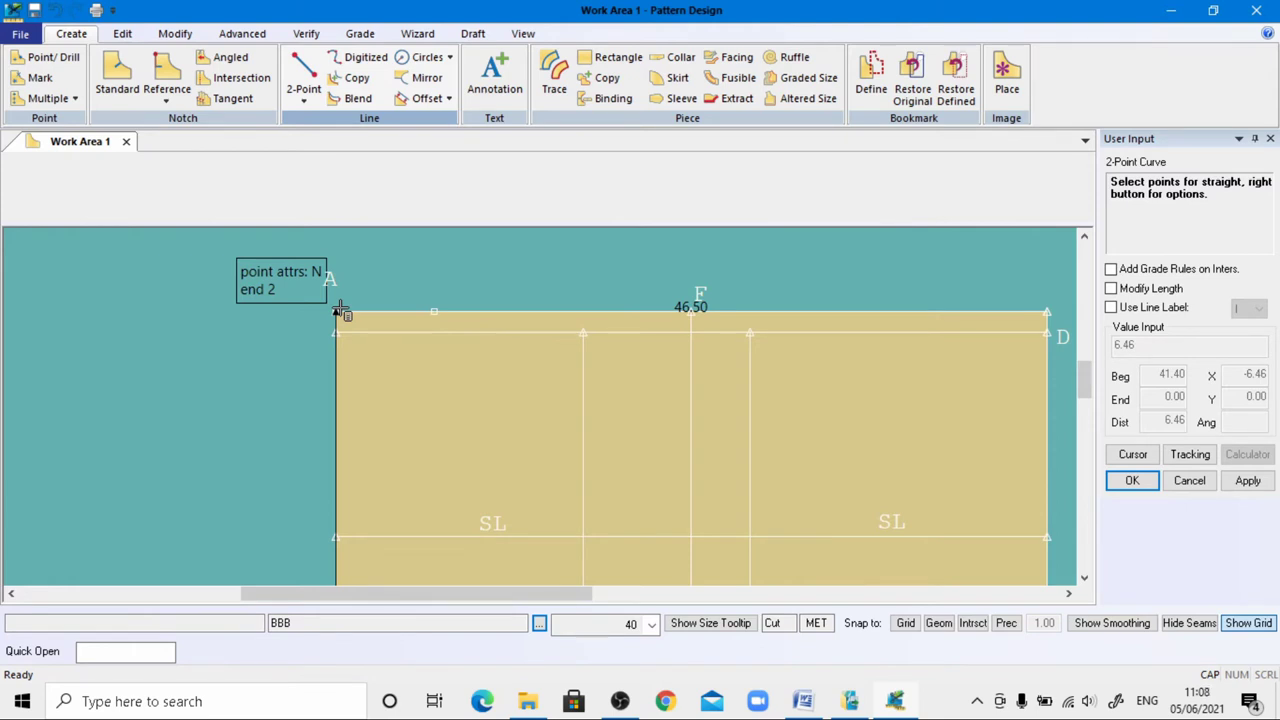
Reference corner A on the front vertical edge for the curve's end point and copy the 7.46 down front neck opening (AU1) from the Word chart
{"action": "left_click", "coordinate": [341, 310]}
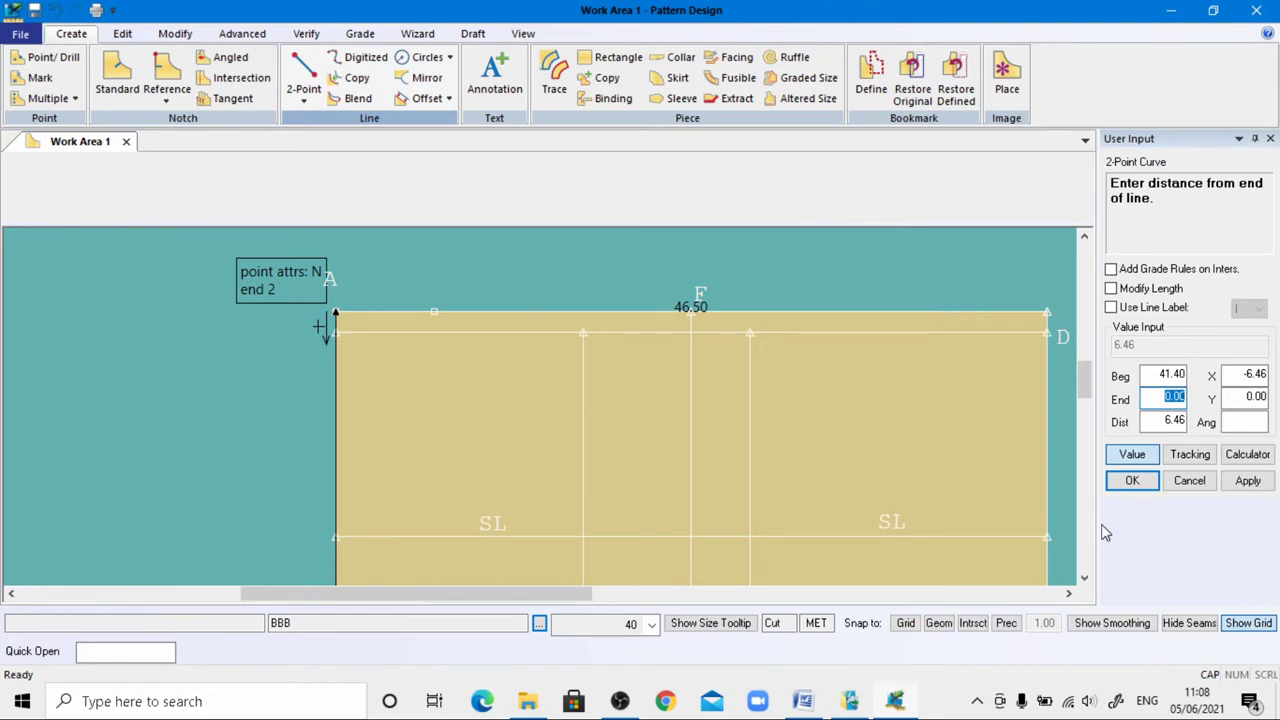
{"action": "left_click", "coordinate": [803, 701]}
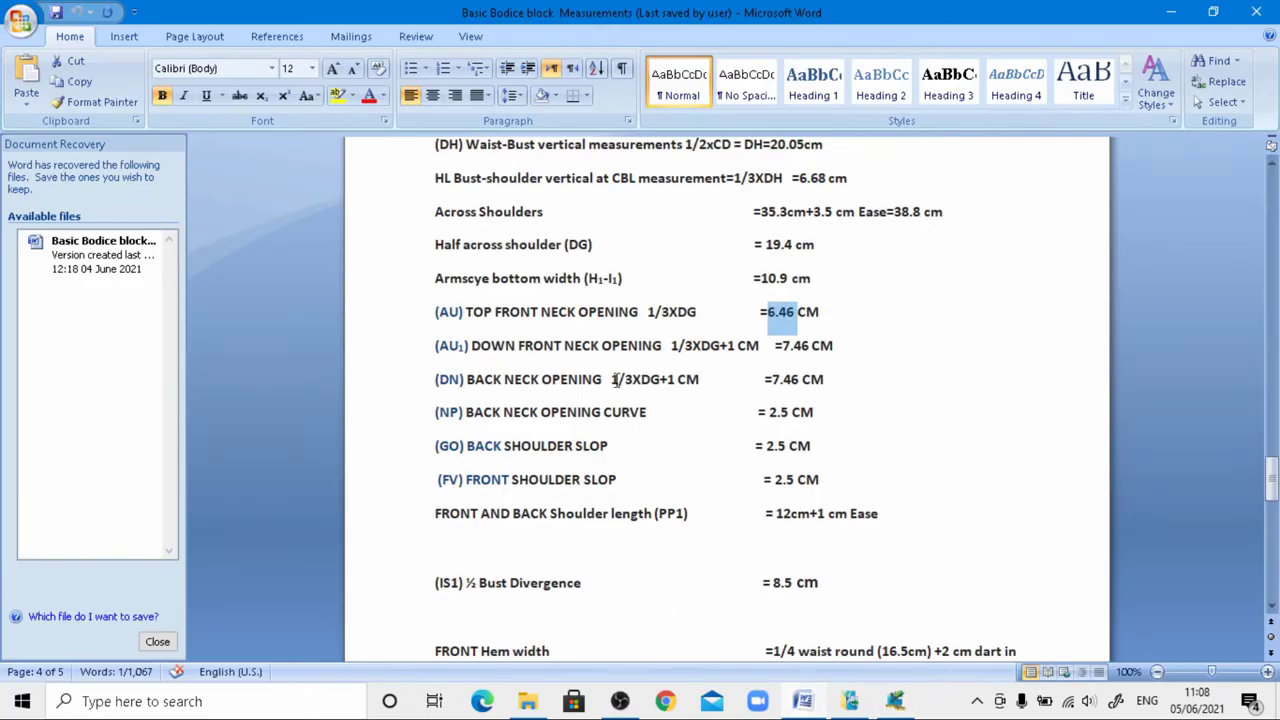
{"action": "left_click_drag", "start_coordinate": [786, 345], "coordinate": [807, 346]}
{"action": "right_click", "coordinate": [800, 346]}
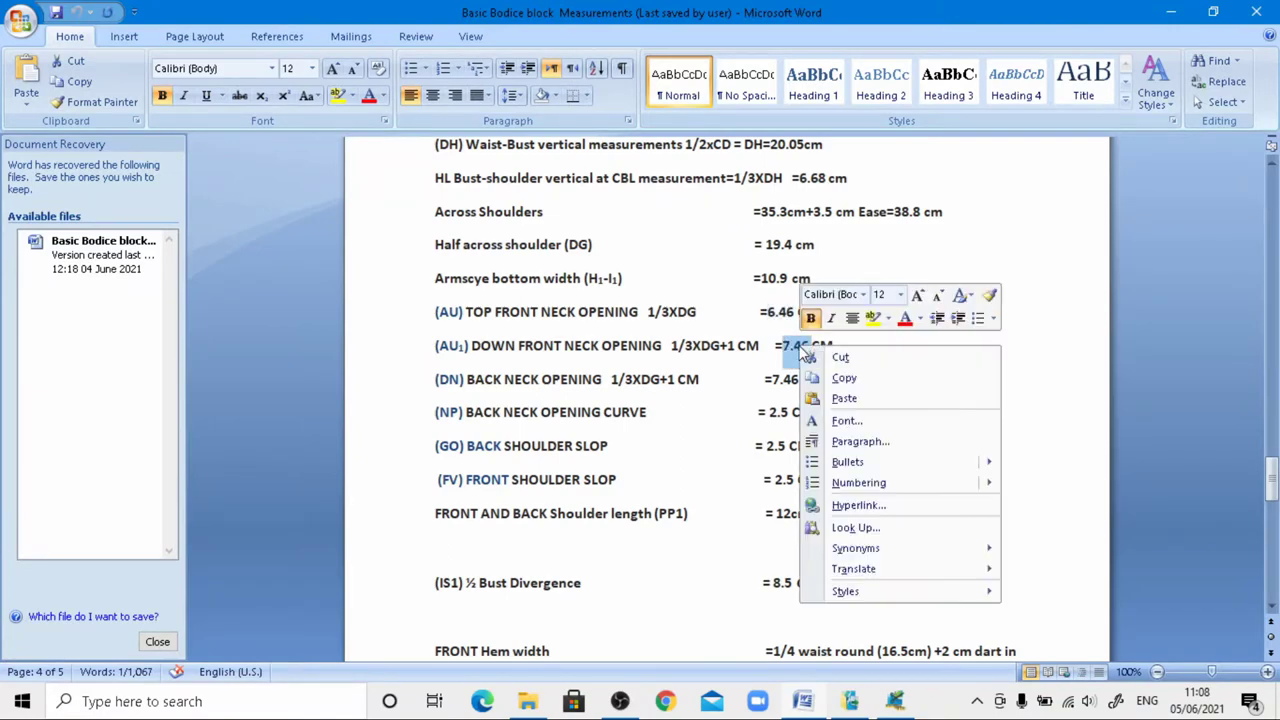
{"action": "left_click", "coordinate": [845, 378]}
{"action": "left_click", "coordinate": [894, 701]}
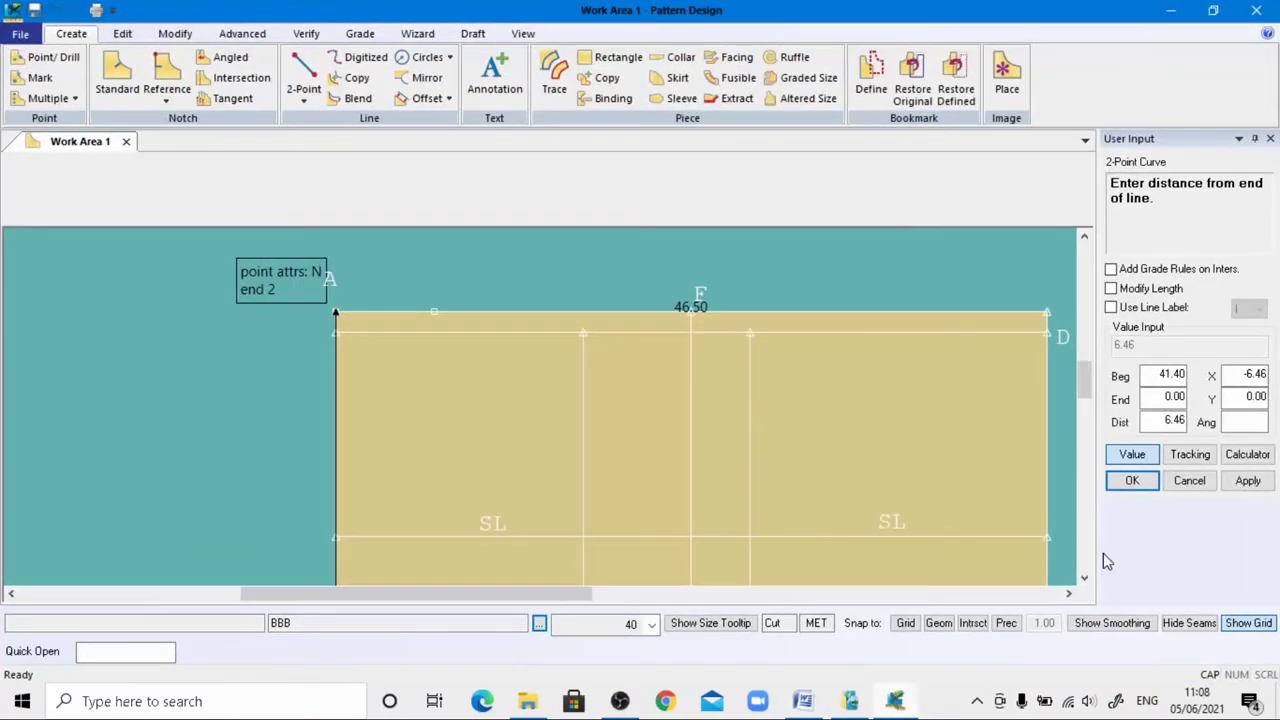
Place the curve's end point 7.46 below A on the front edge and bow the line downward into a rounded front neckline
{"action": "left_click", "coordinate": [1163, 399]}
{"action": "left_click_drag", "start_coordinate": [1163, 399], "coordinate": [1212, 402]}
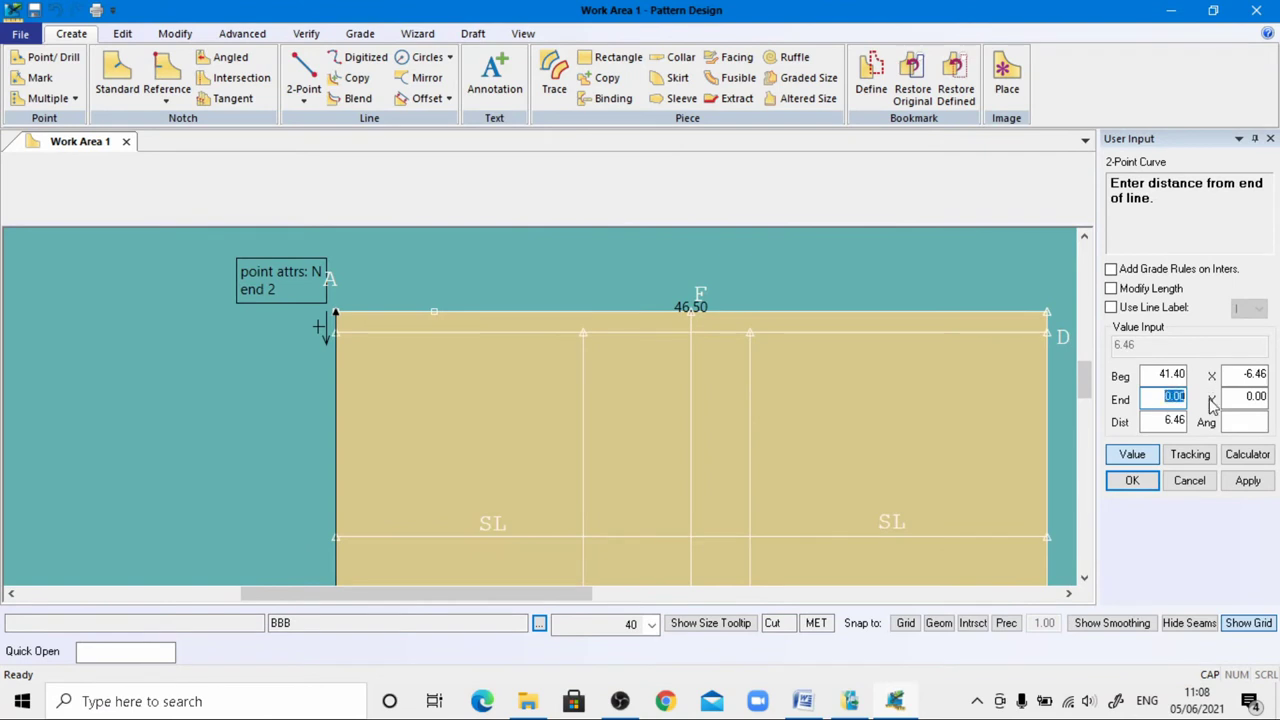
{"action": "key", "text": "ctrl+v"}
{"action": "key", "text": "Return"}
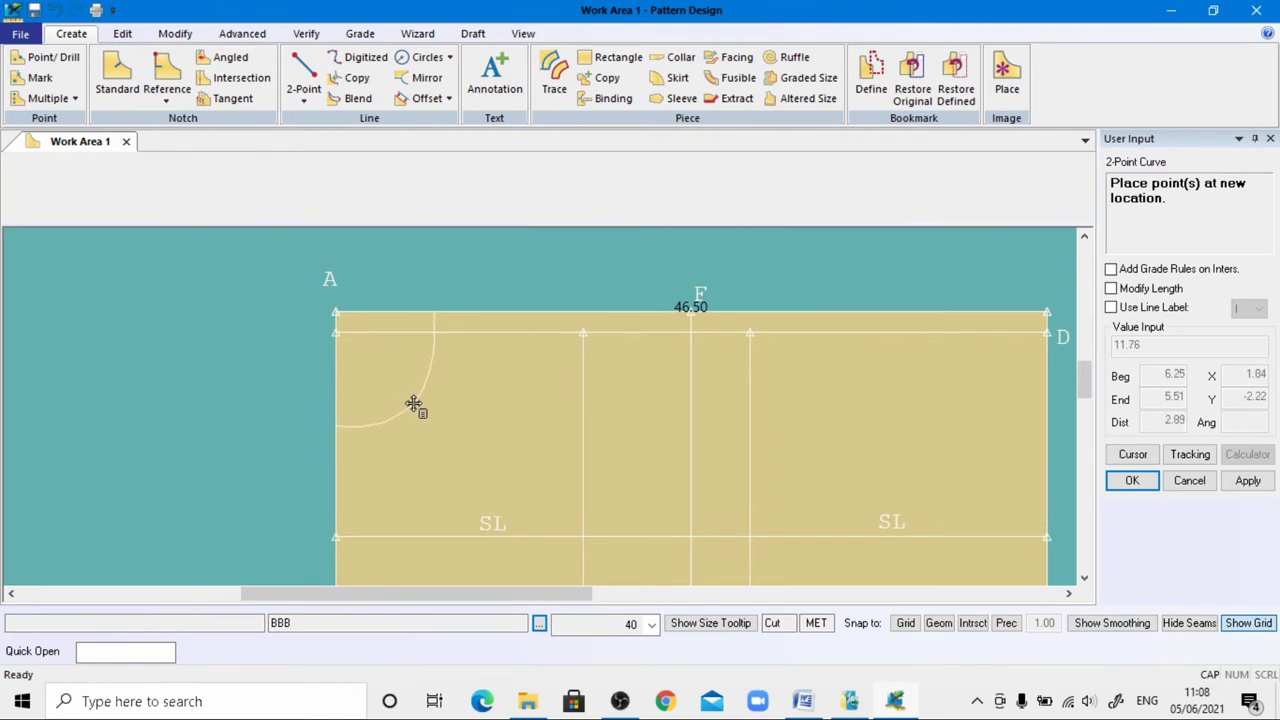
{"action": "left_click", "coordinate": [413, 397]}
{"action": "right_click", "coordinate": [219, 345]}
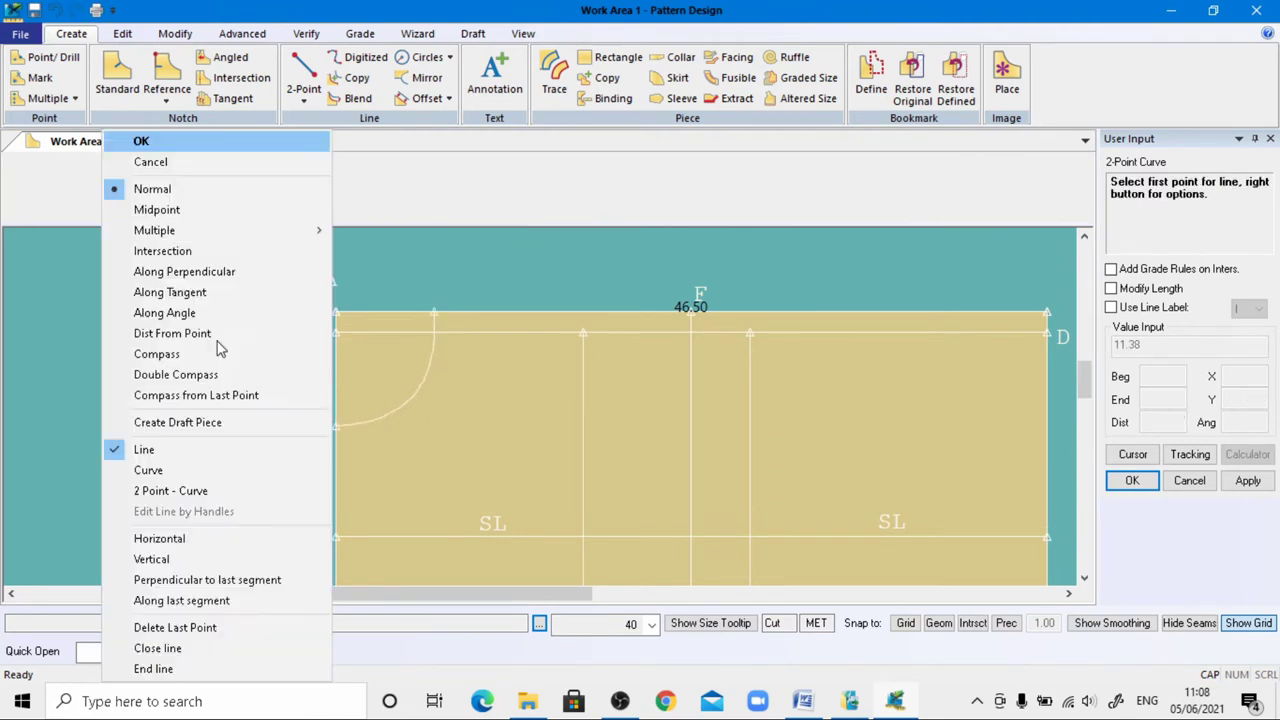
{"action": "left_click", "coordinate": [145, 140]}
{"action": "scroll", "coordinate": [57, 249], "scroll_direction": "down", "scroll_amount": 3}
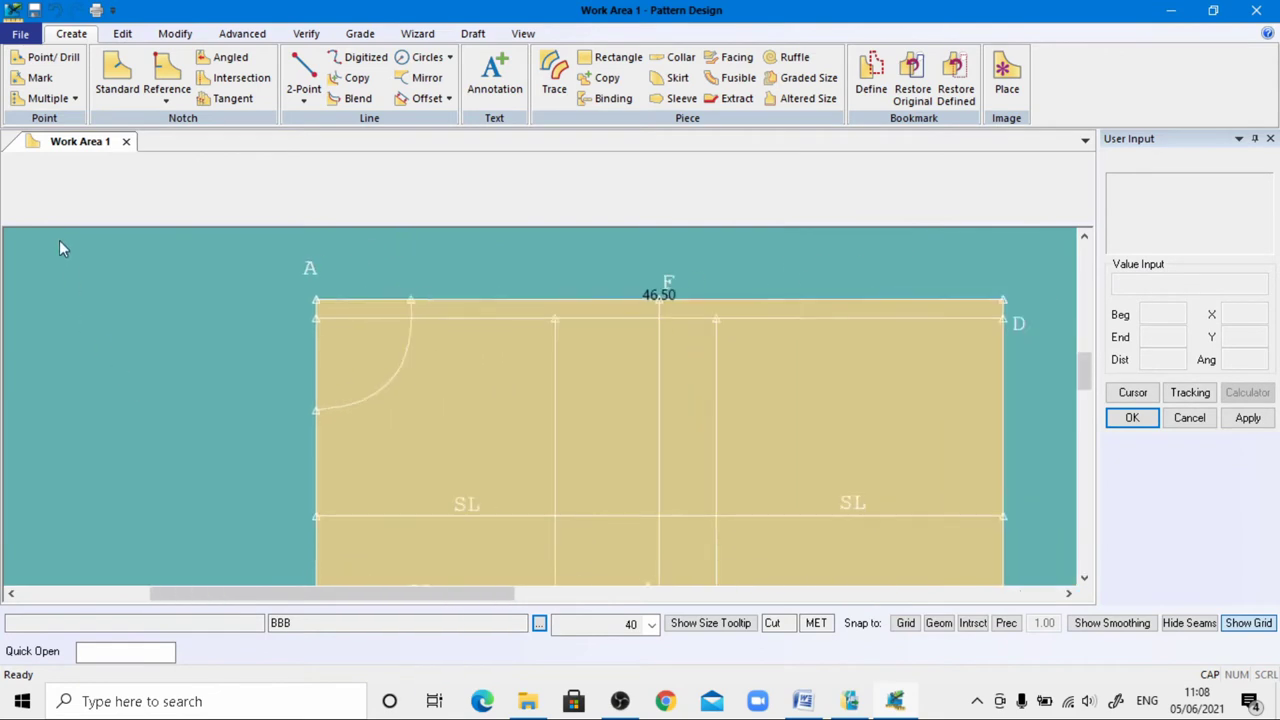
Check the back neck opening (DN) in the Word chart, then start a perpendicular 7.46 from D on the horizontal line through D in Pattern Design
{"action": "mouse_move", "coordinate": [849, 701]}
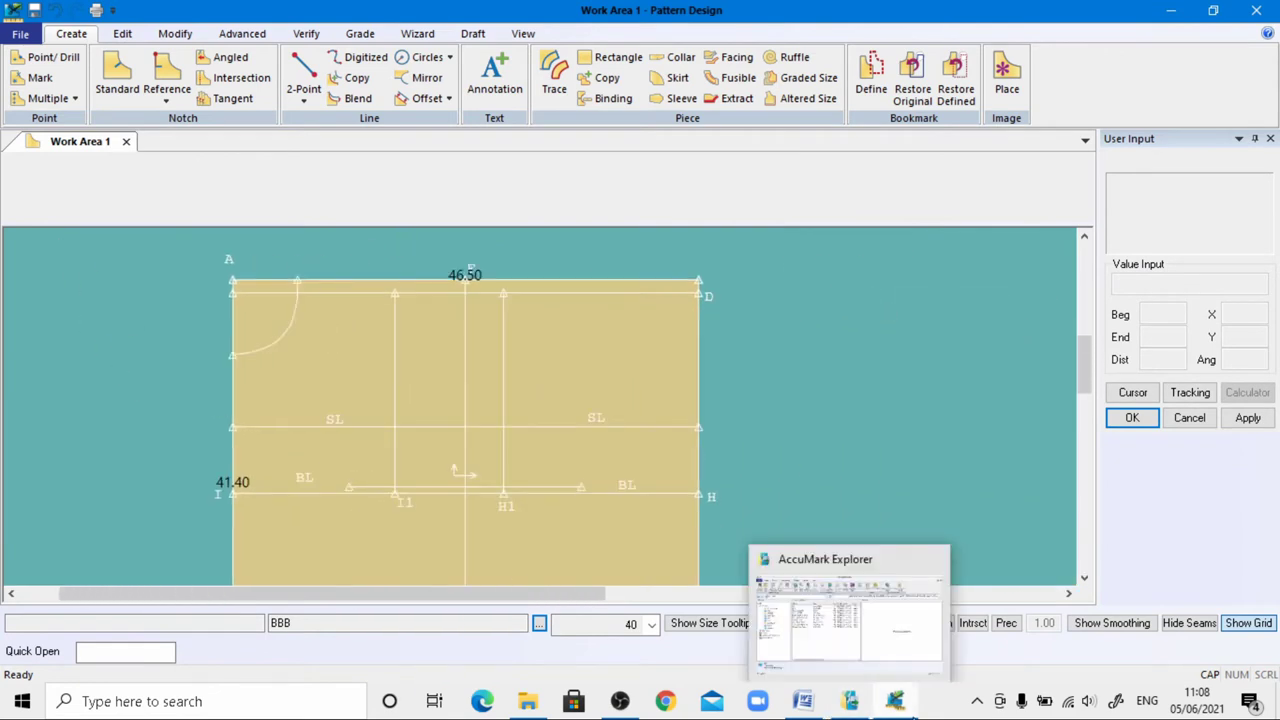
{"action": "left_click", "coordinate": [803, 701]}
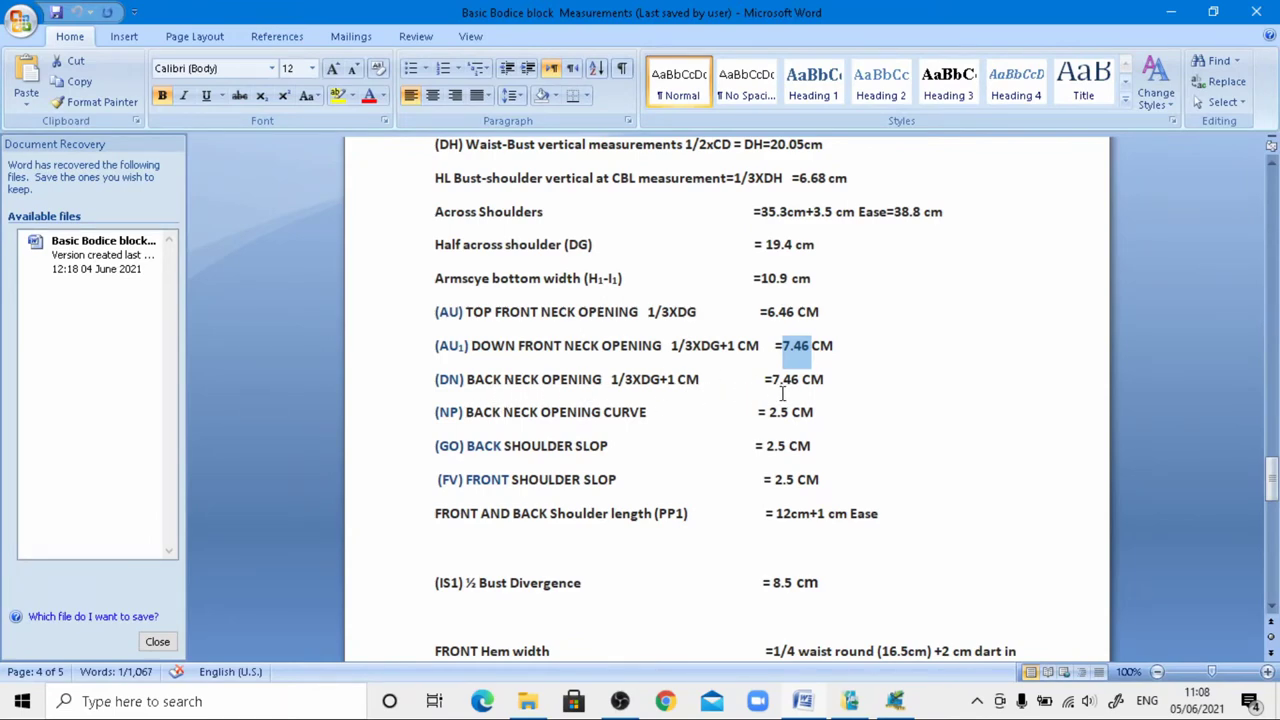
{"action": "left_click", "coordinate": [896, 701]}
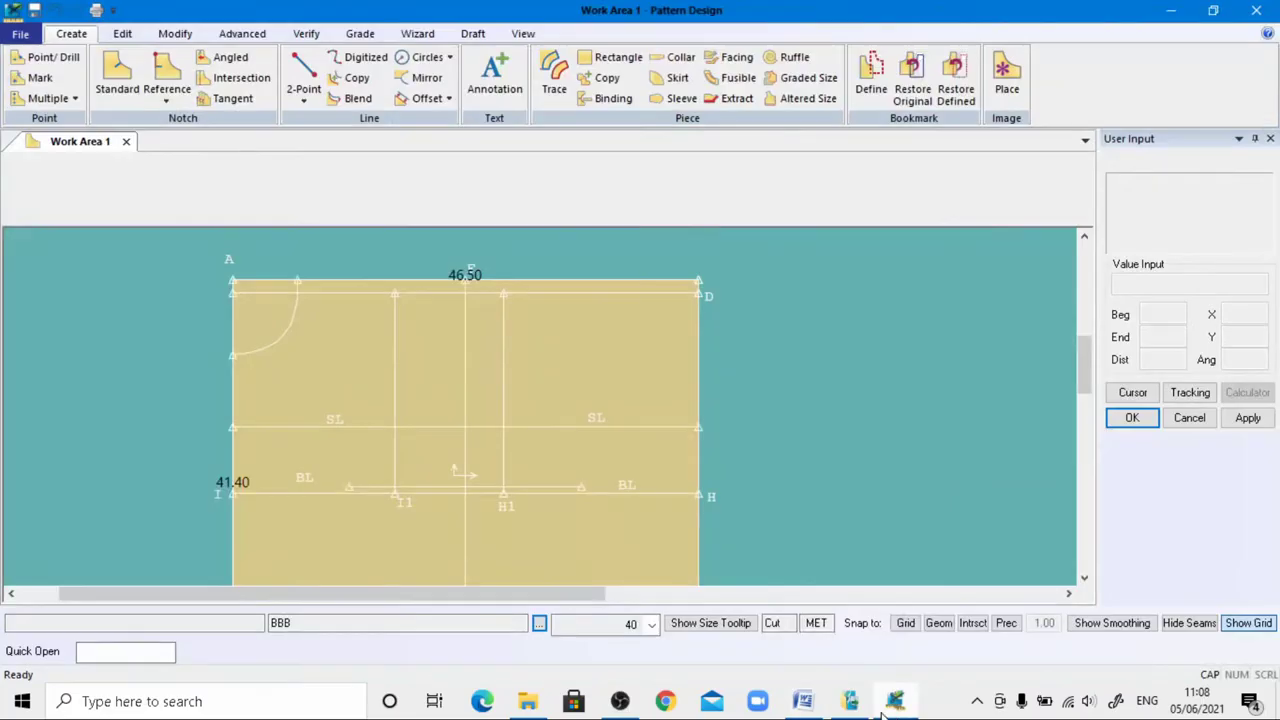
{"action": "left_click", "coordinate": [305, 100]}
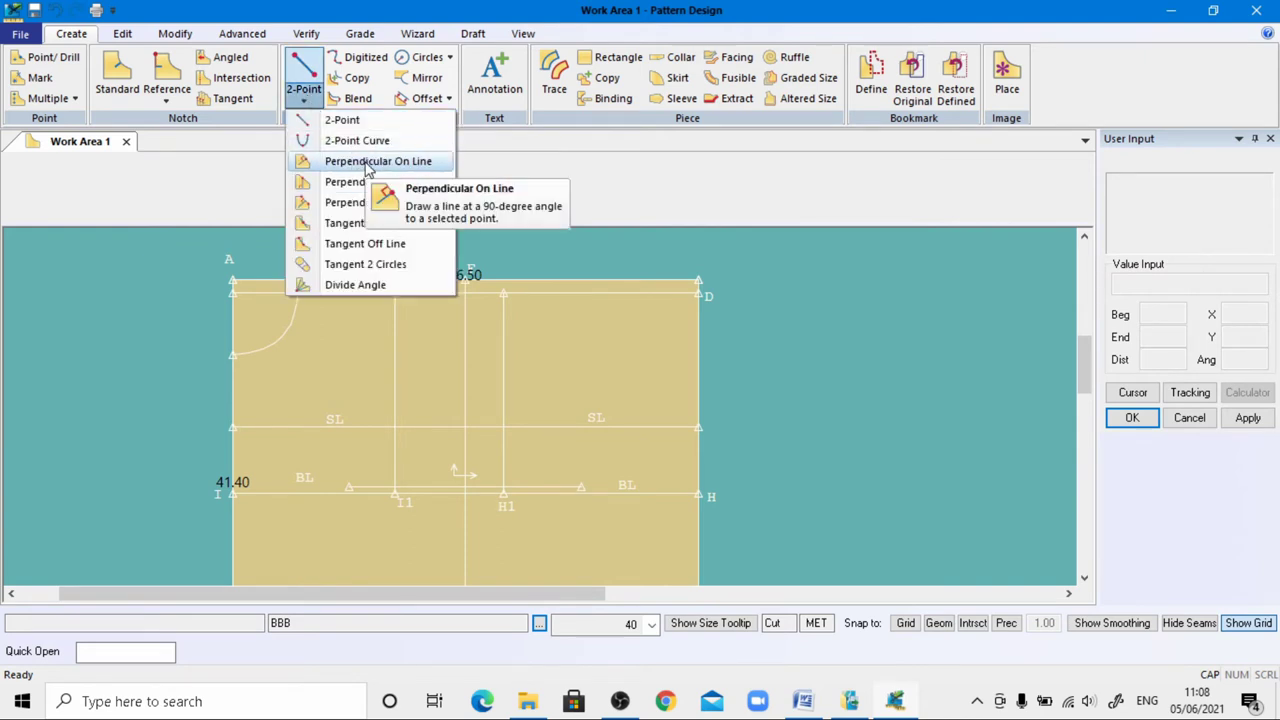
{"action": "left_click", "coordinate": [335, 161]}
{"action": "left_click", "coordinate": [676, 294]}
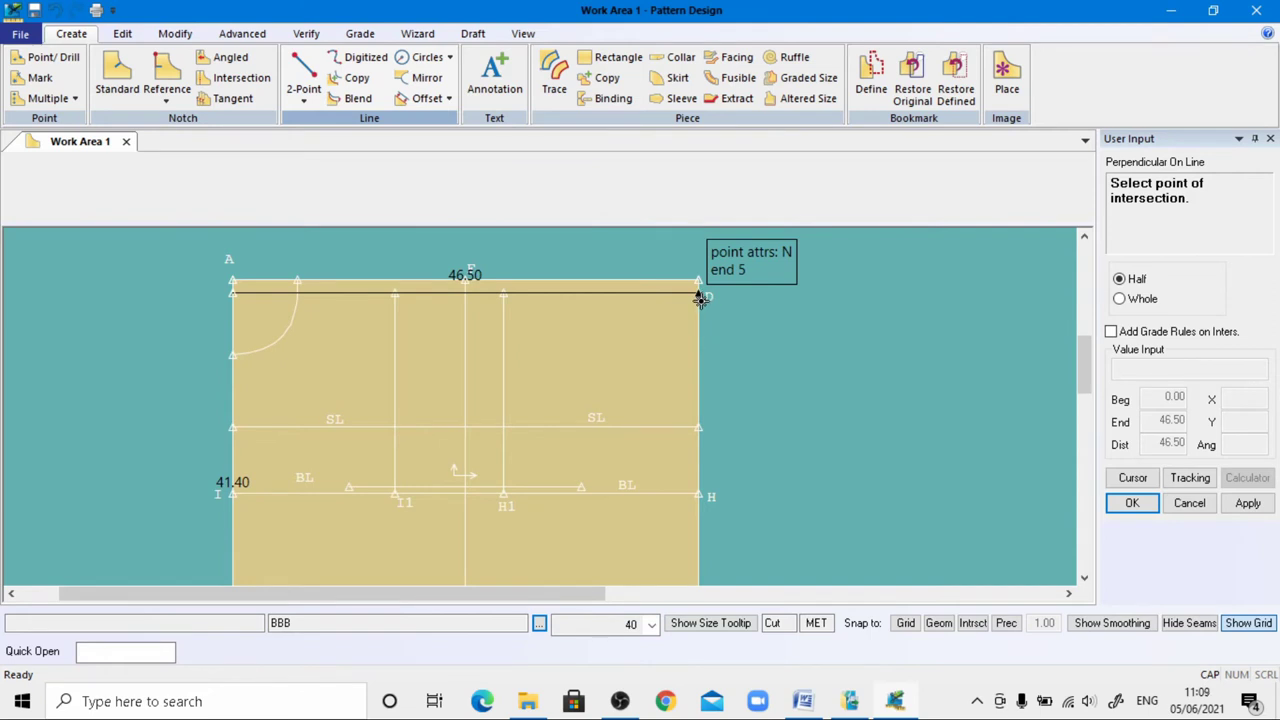
{"action": "left_click", "coordinate": [700, 300]}
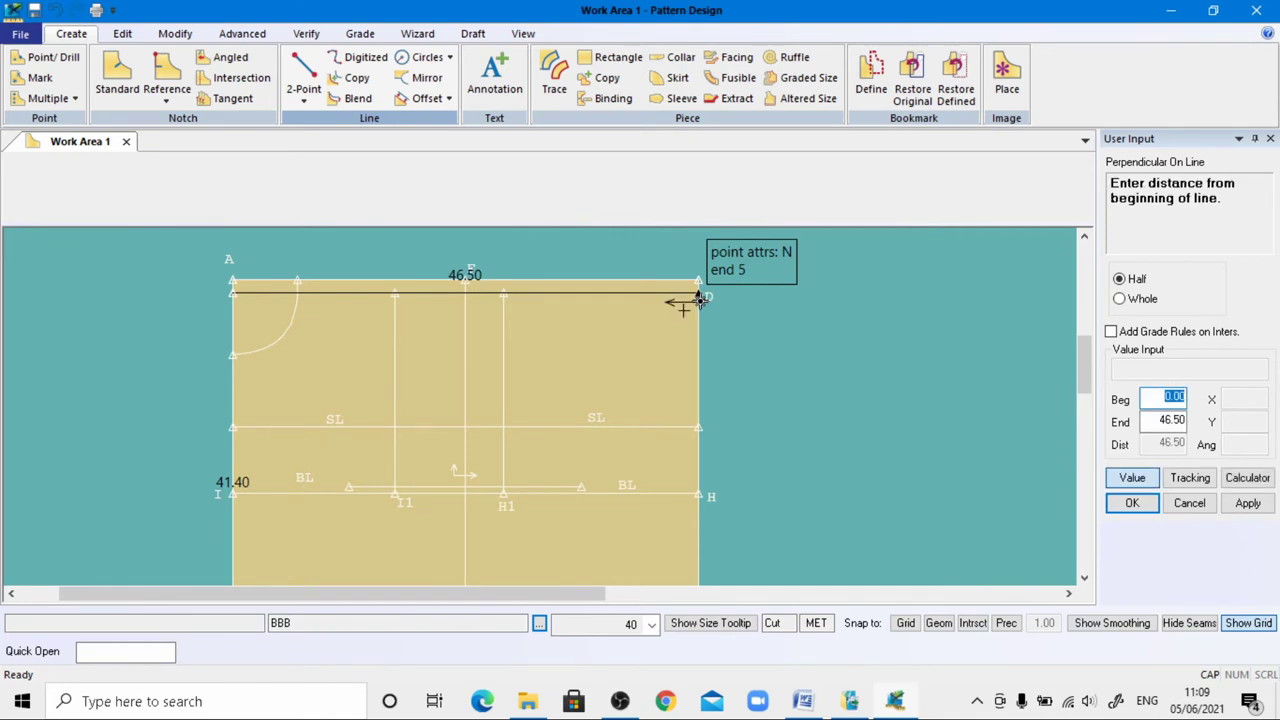
{"action": "type", "text": "7.46"}
{"action": "left_click", "coordinate": [1131, 504]}
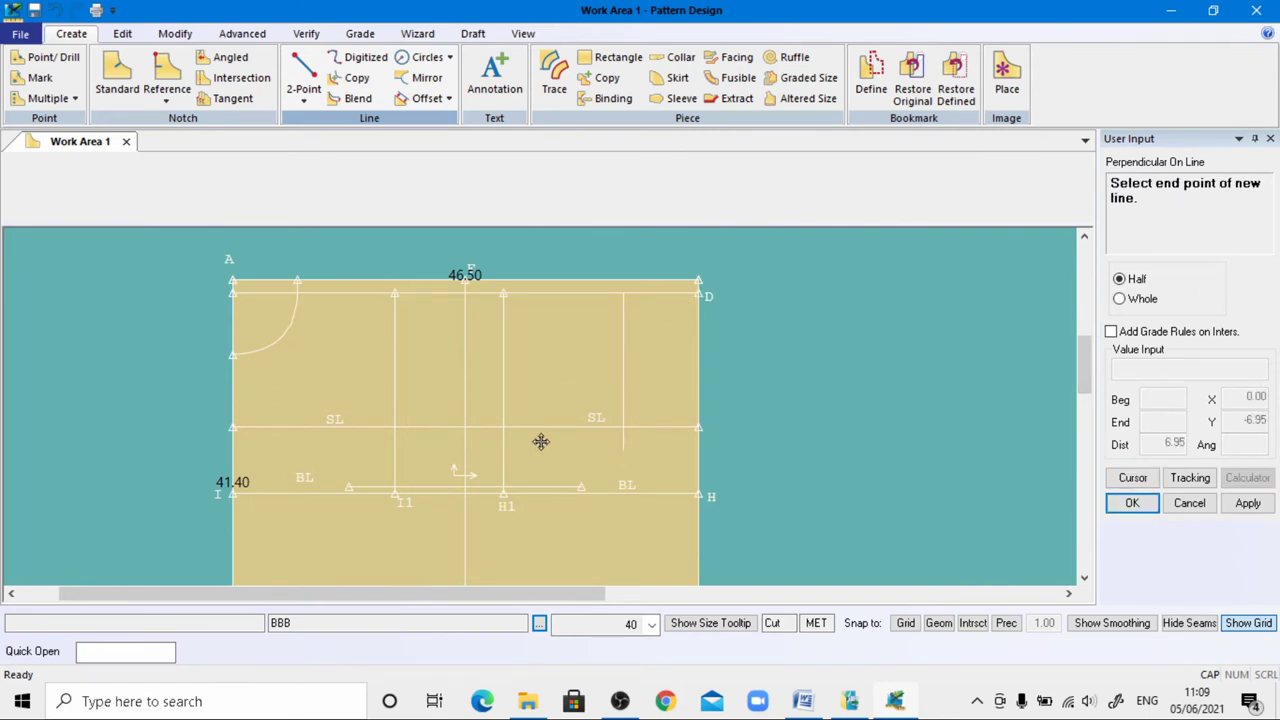
Extend the perpendicular upward past the block's upper edge by the chart's 2.5 cm back neck opening curve (NP) value and finish the line
{"action": "left_click", "coordinate": [1133, 479]}
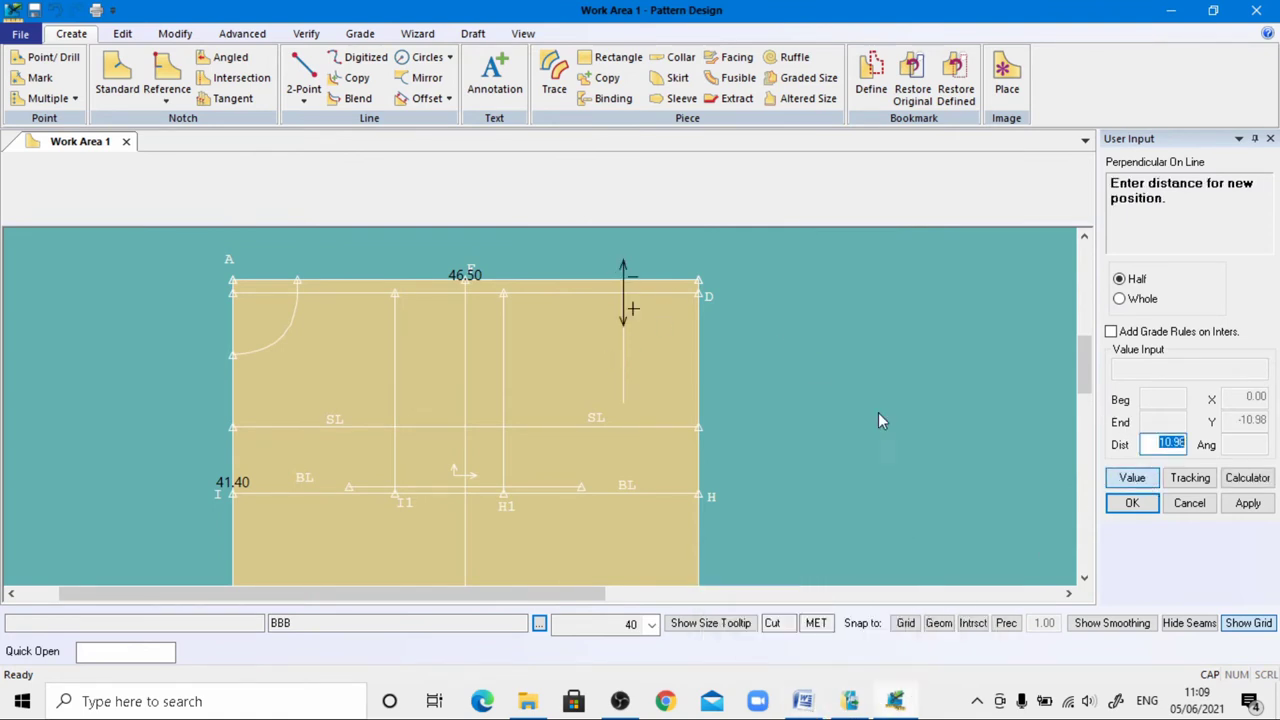
{"action": "key", "text": "BackSpace"}
{"action": "left_click", "coordinate": [1130, 505]}
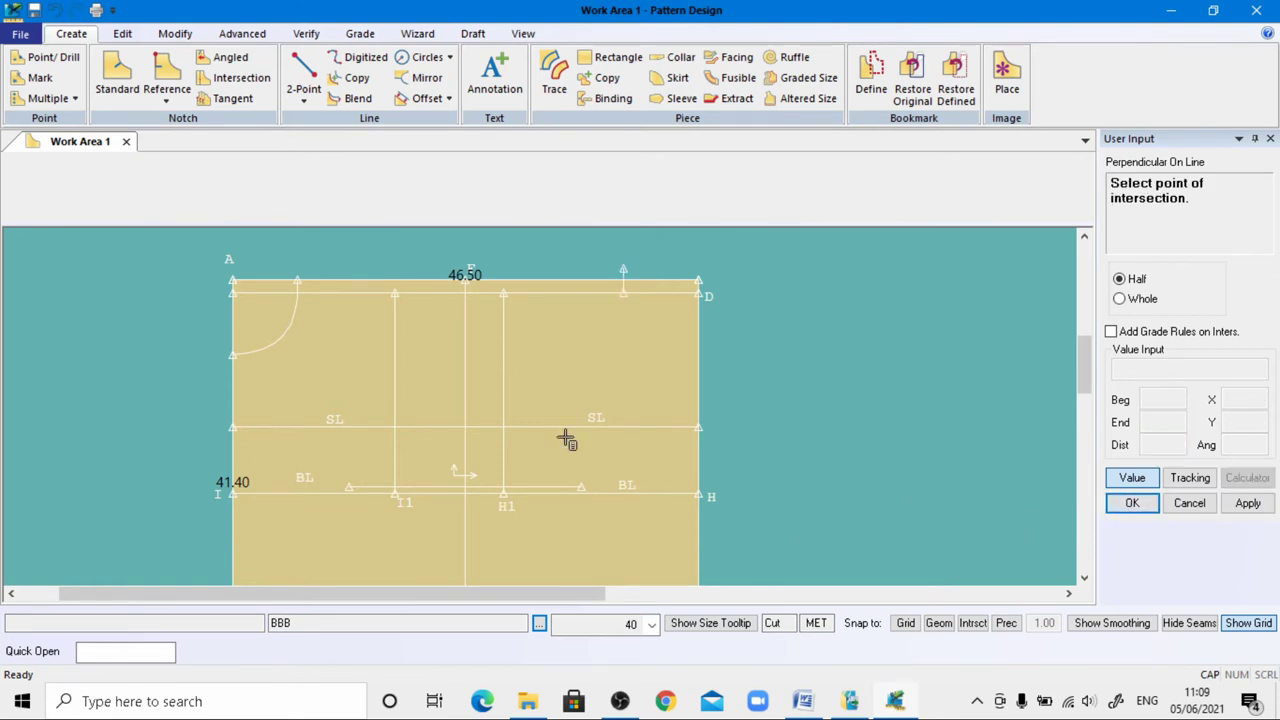
{"action": "right_click", "coordinate": [736, 313]}
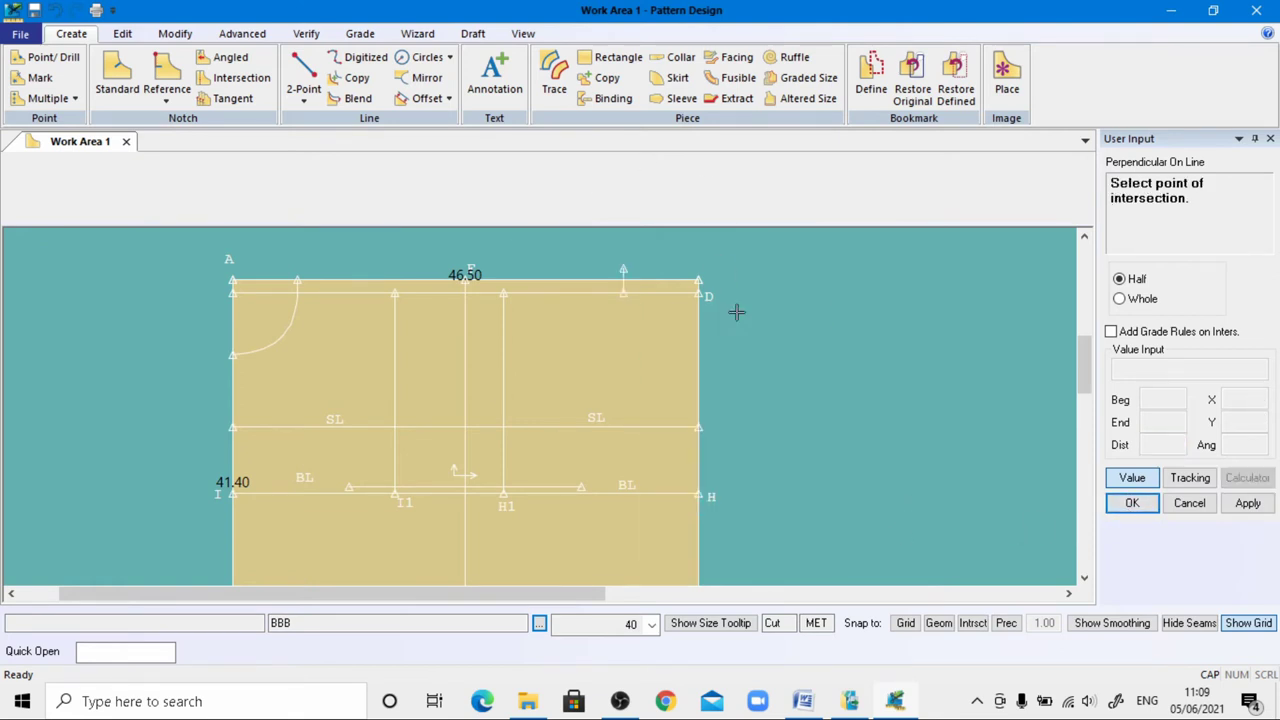
Confirm the point name in the Word chart and add an annotation N with character size 1 at the foot of the back neck perpendicular
{"action": "left_click", "coordinate": [493, 76]}
{"action": "scroll", "coordinate": [663, 320], "scroll_direction": "up", "scroll_amount": 3}
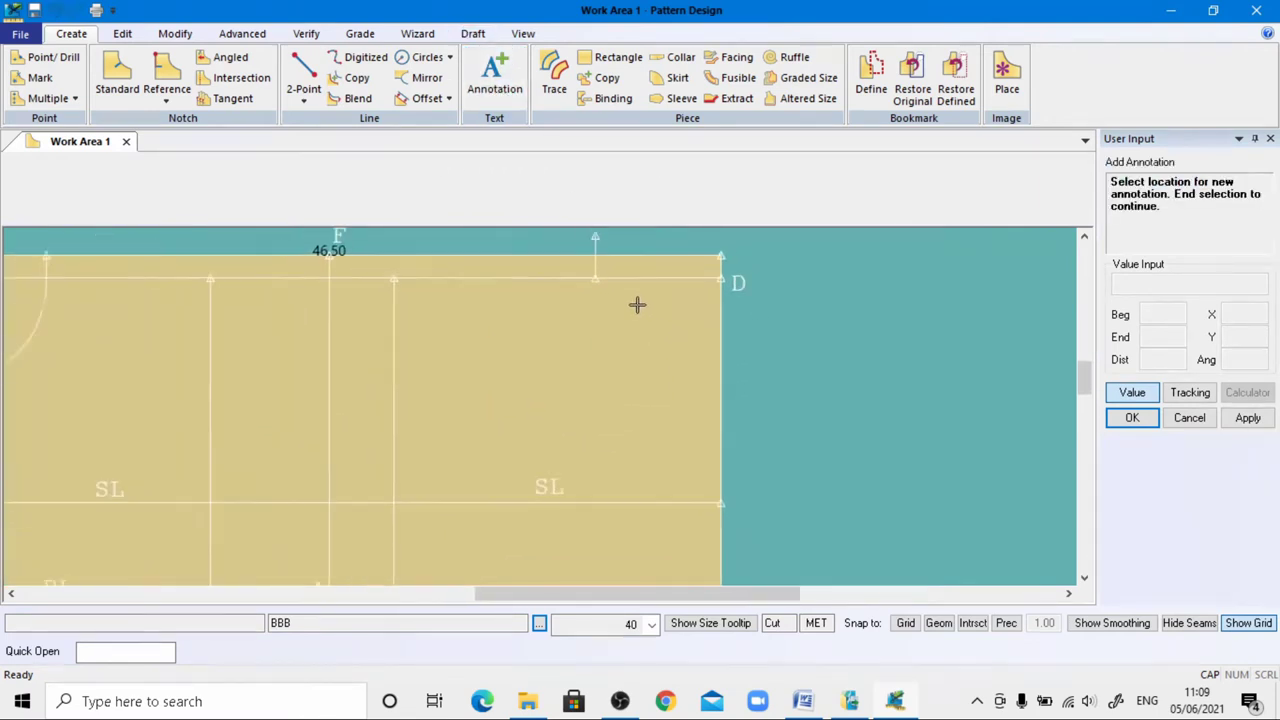
{"action": "left_click", "coordinate": [806, 700]}
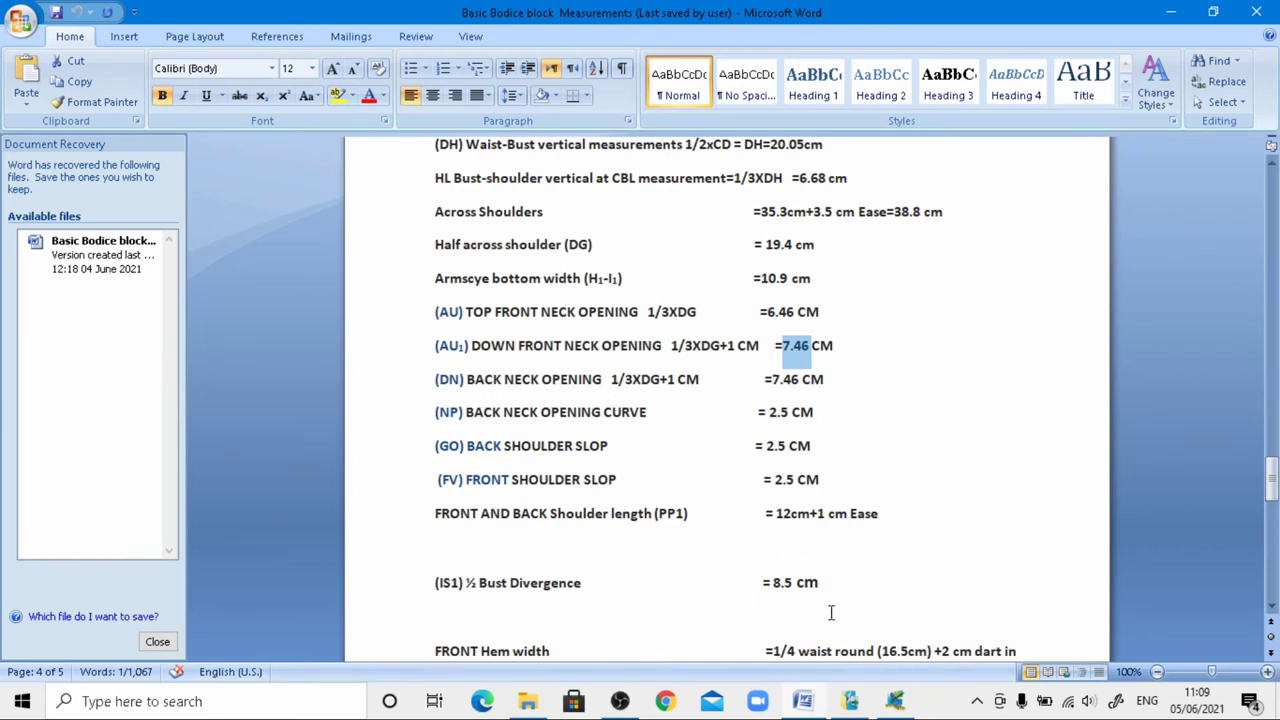
{"action": "mouse_move", "coordinate": [848, 703]}
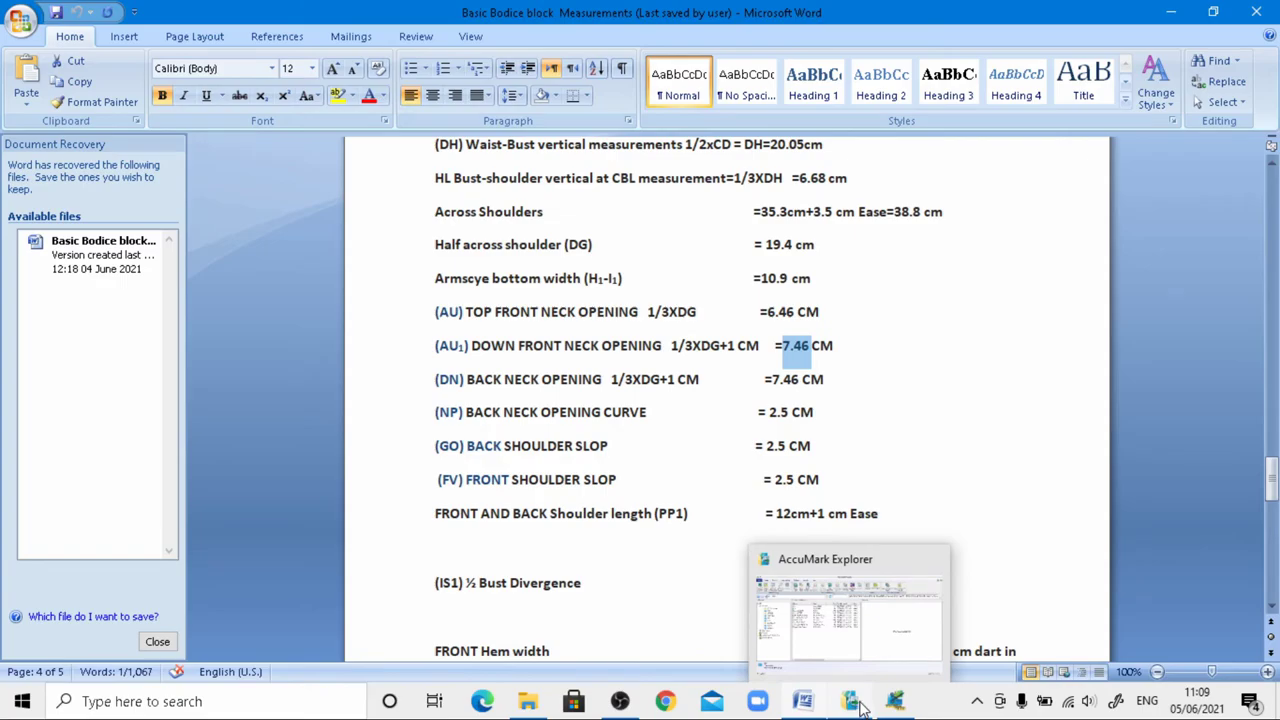
{"action": "left_click", "coordinate": [894, 701]}
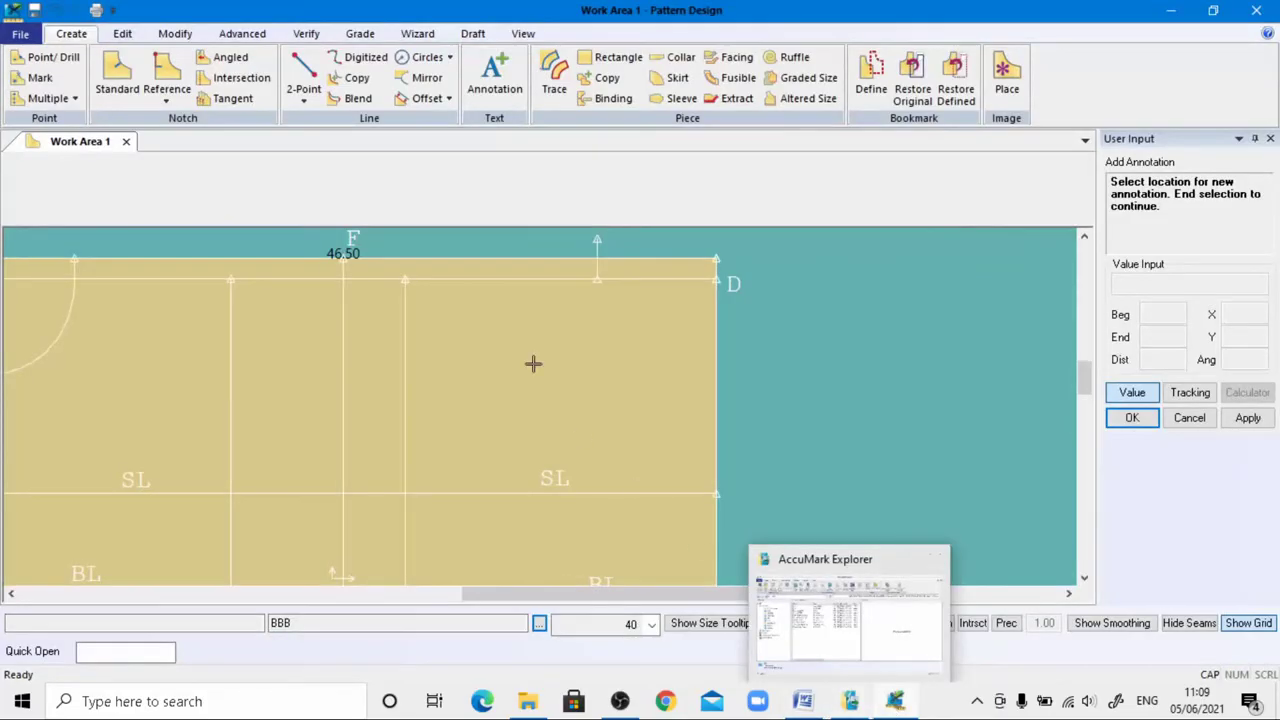
{"action": "left_click", "coordinate": [600, 293]}
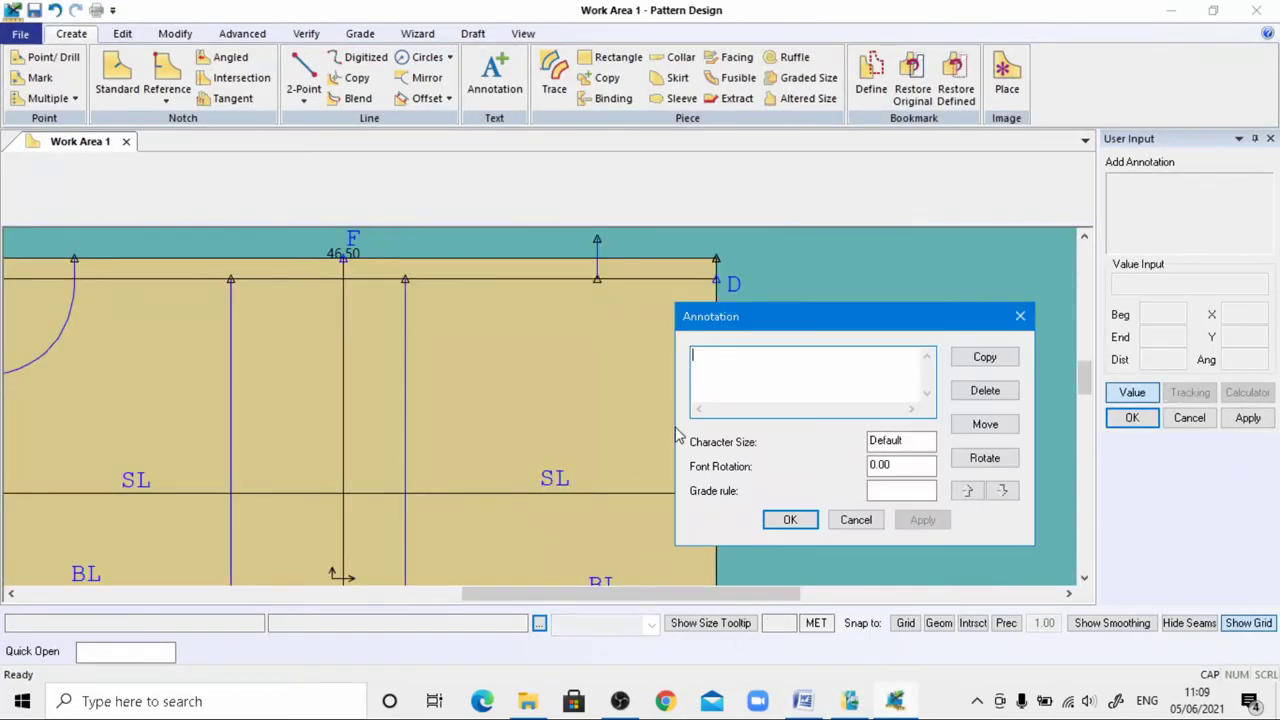
{"action": "type", "text": "N"}
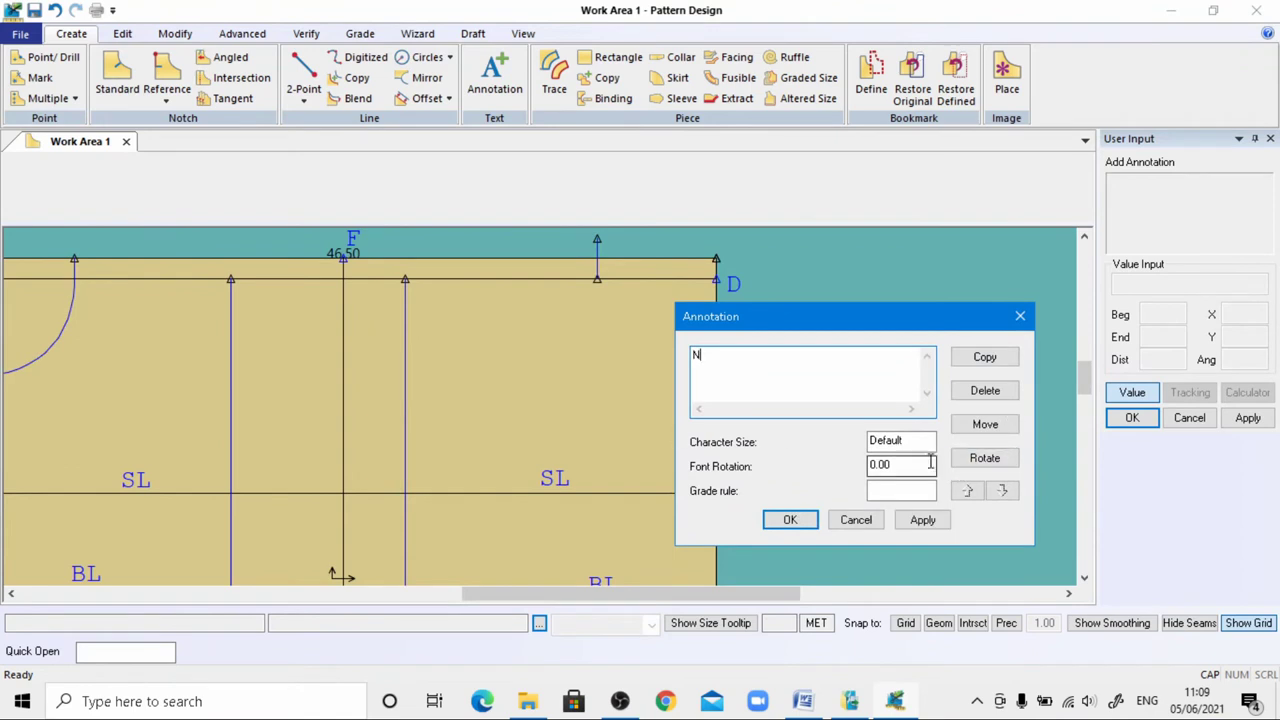
{"action": "double_click", "coordinate": [900, 441]}
{"action": "type", "text": "1"}
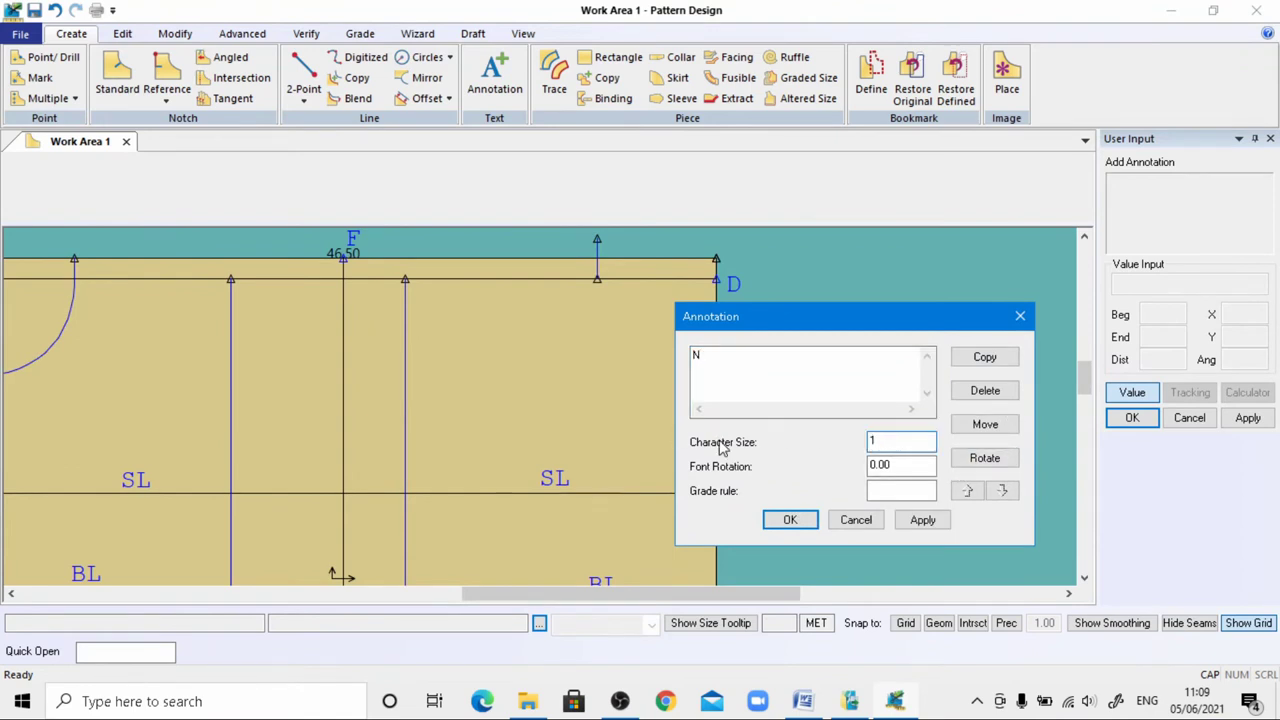
Apply the N annotation with character size 1 and move it just below the lower end of the short vertical line
{"action": "left_click", "coordinate": [921, 520]}
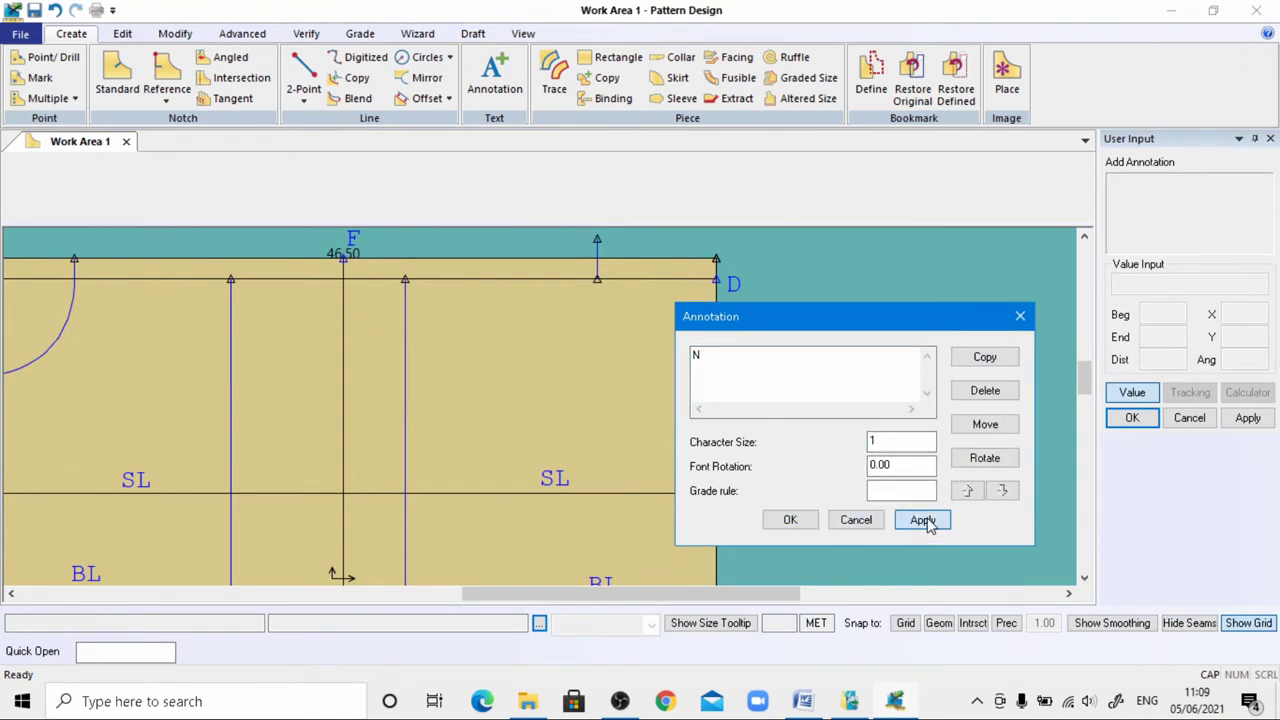
{"action": "left_click", "coordinate": [988, 430]}
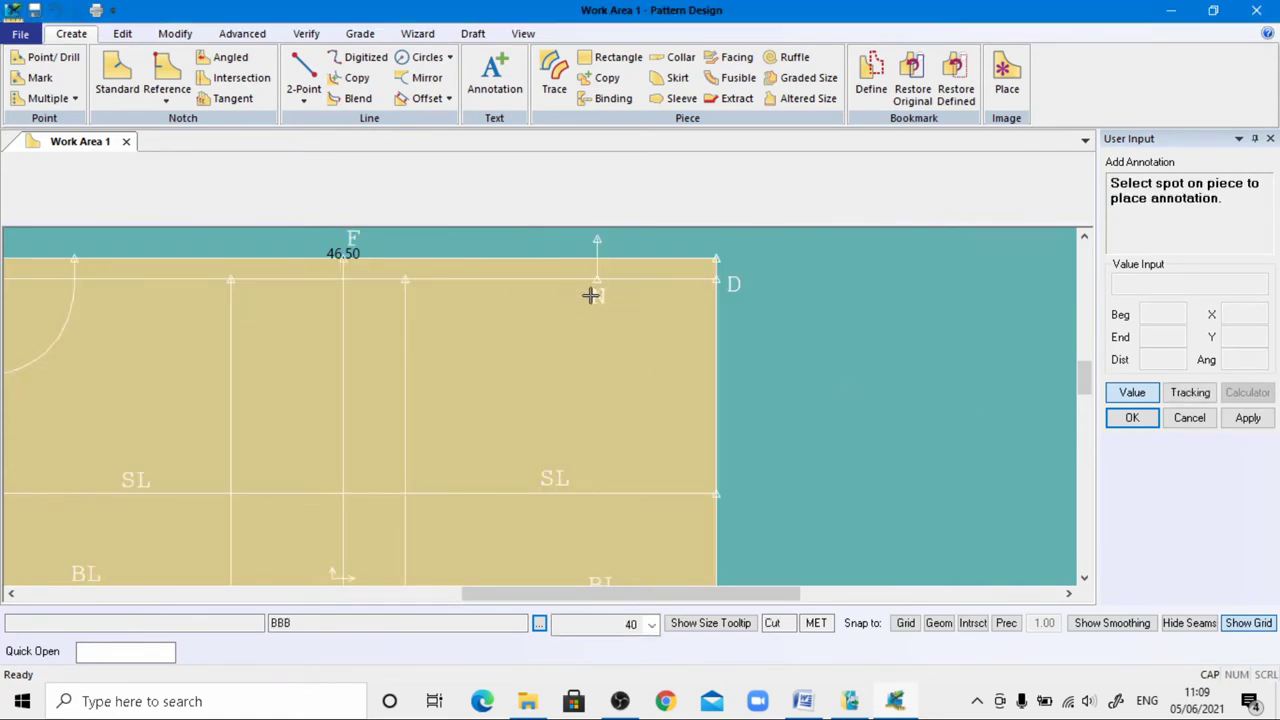
{"action": "left_click", "coordinate": [595, 292]}
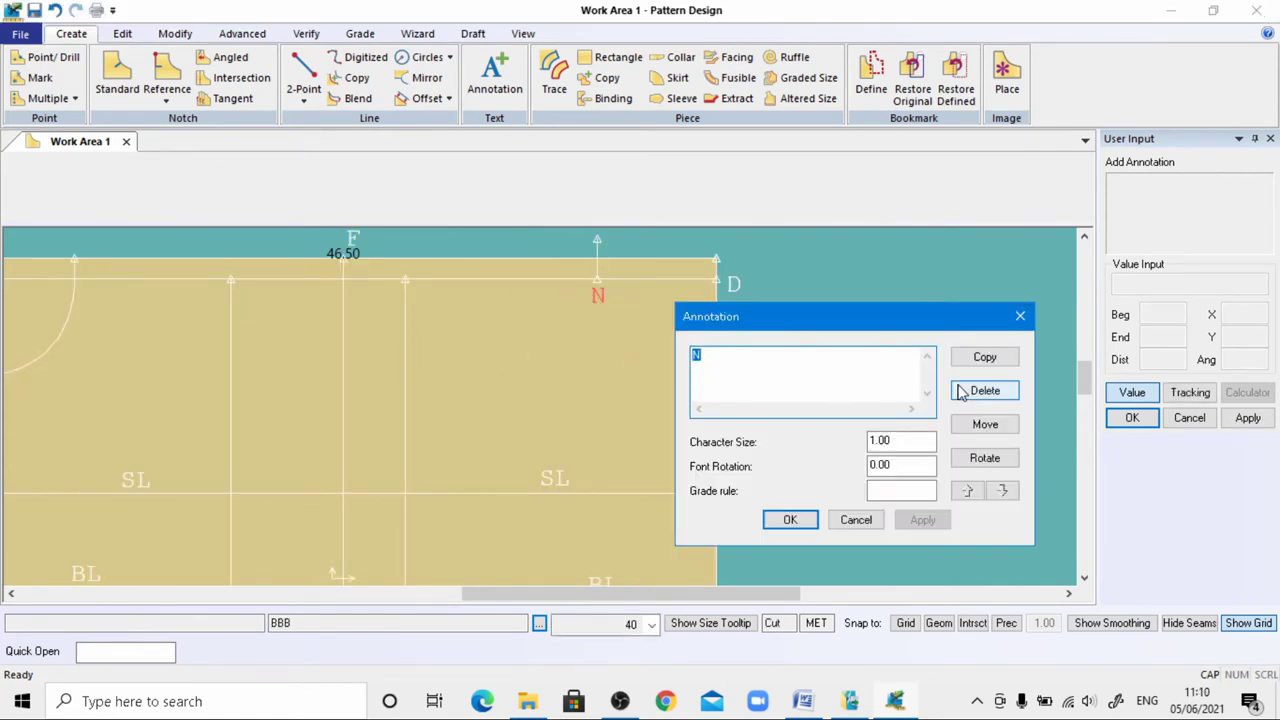
Copy the N annotation to the upper end of the short vertical line and change its text to P
{"action": "left_click", "coordinate": [985, 357]}
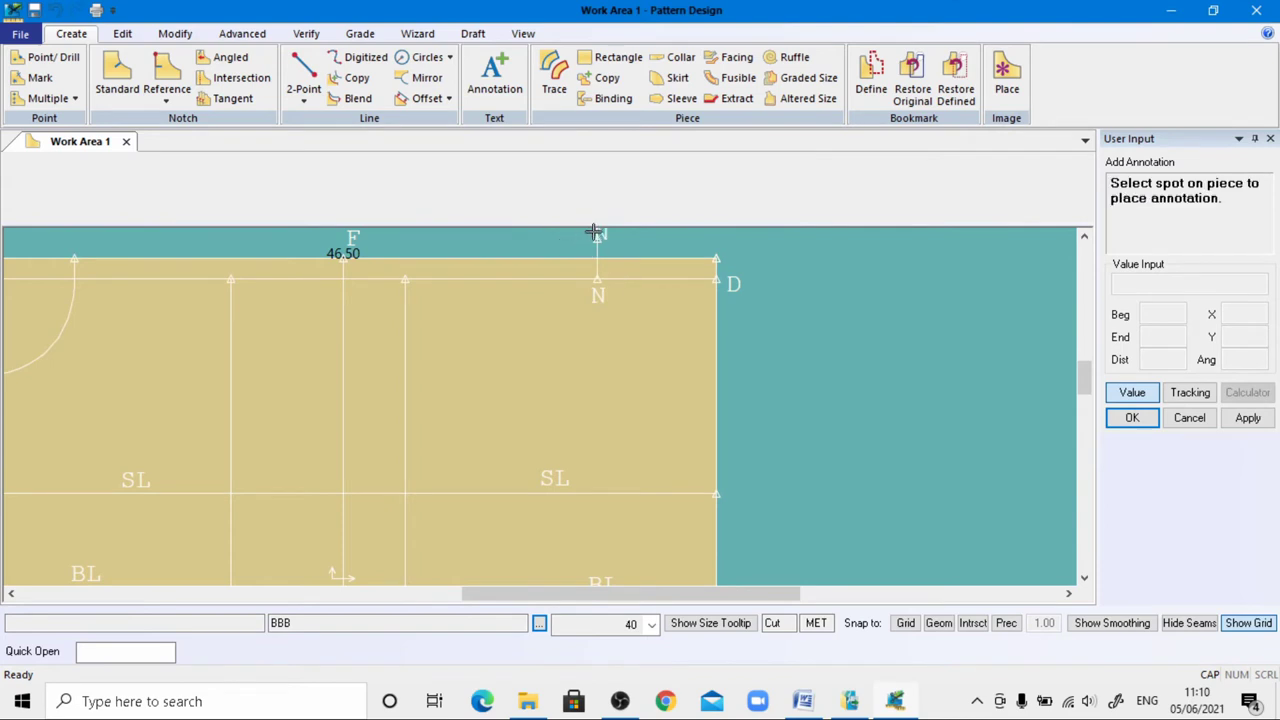
{"action": "left_click", "coordinate": [591, 232]}
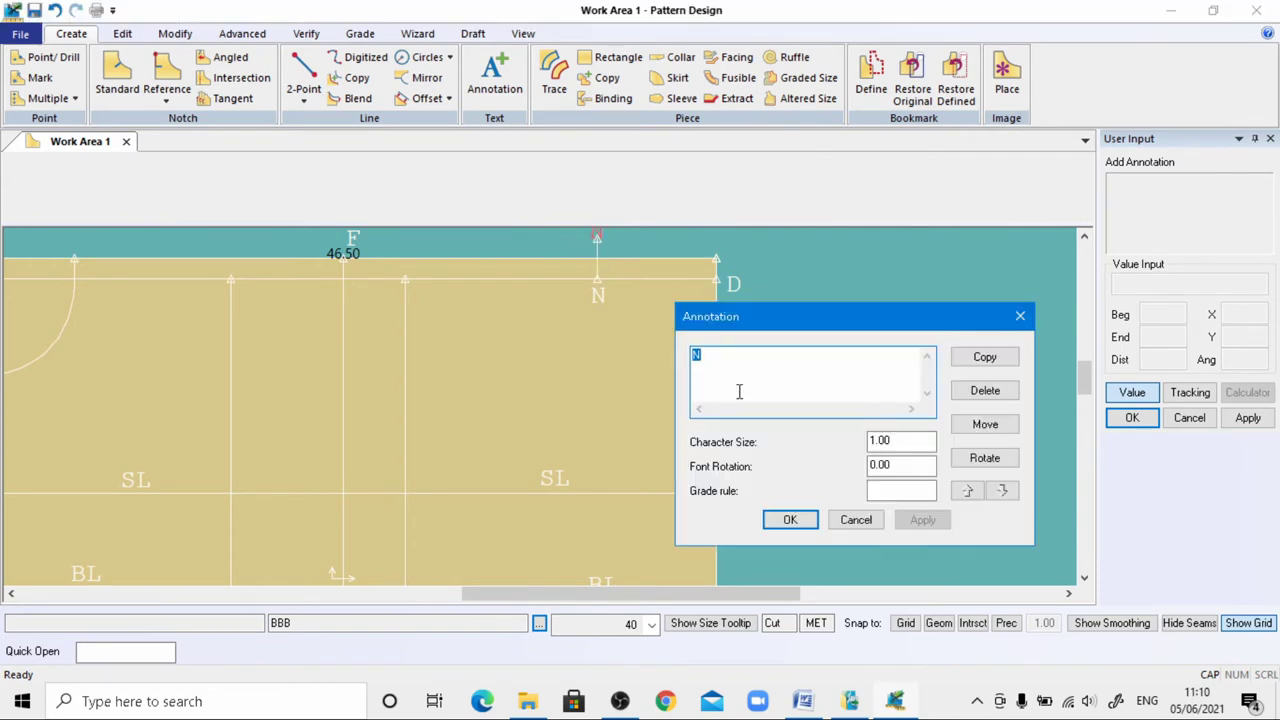
{"action": "type", "text": "P"}
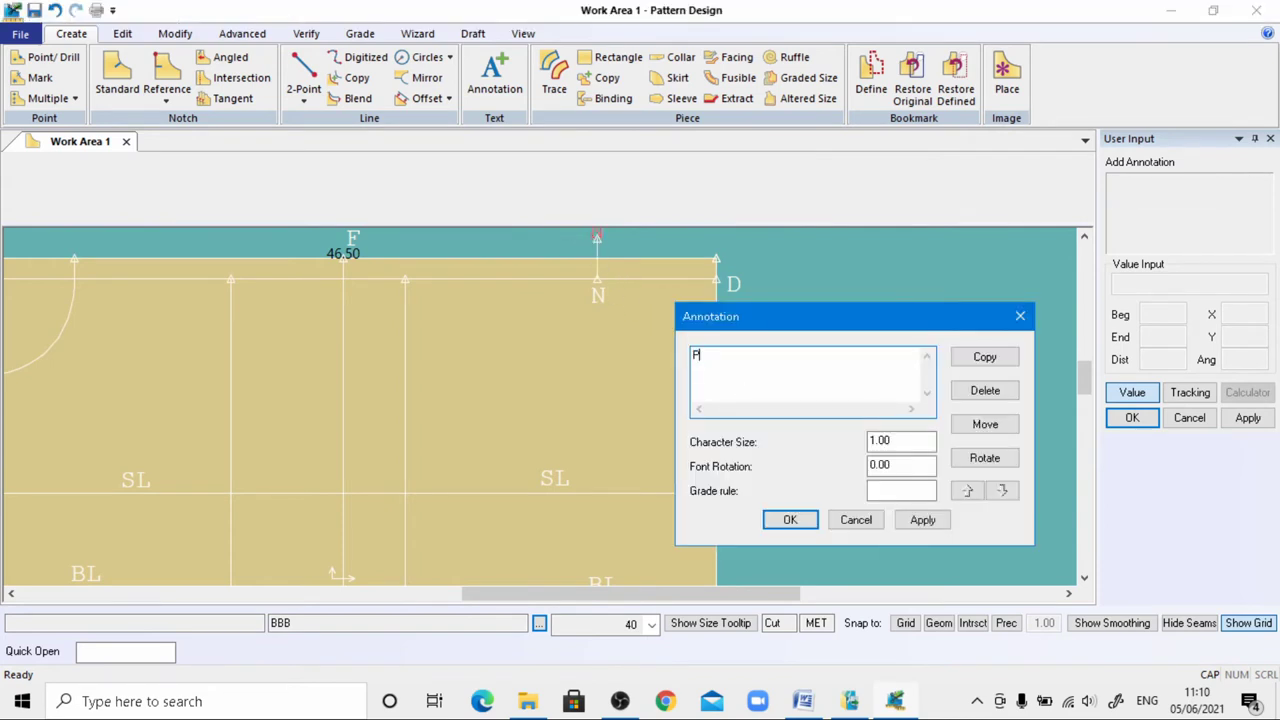
{"action": "left_click", "coordinate": [922, 519]}
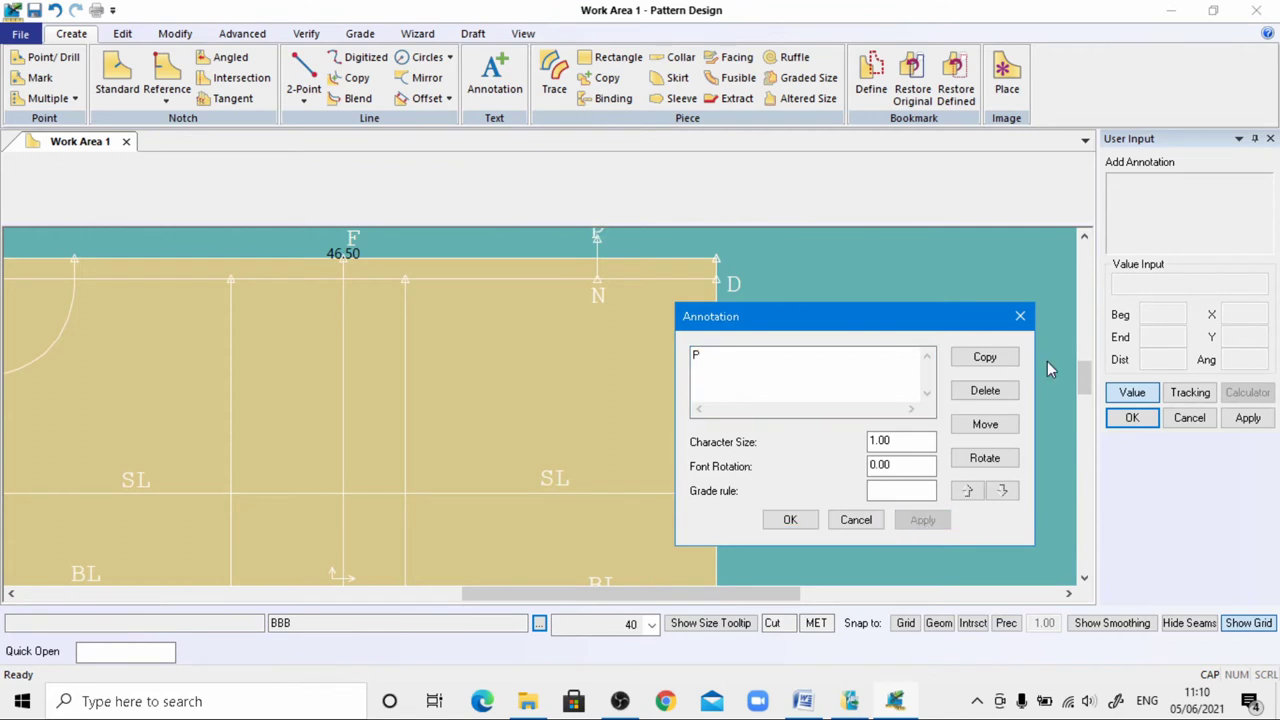
Move the P annotation to just above the upper end of the short vertical line and accept it
{"action": "left_click", "coordinate": [985, 425]}
{"action": "scroll", "coordinate": [590, 360], "scroll_direction": "down", "scroll_amount": 2}
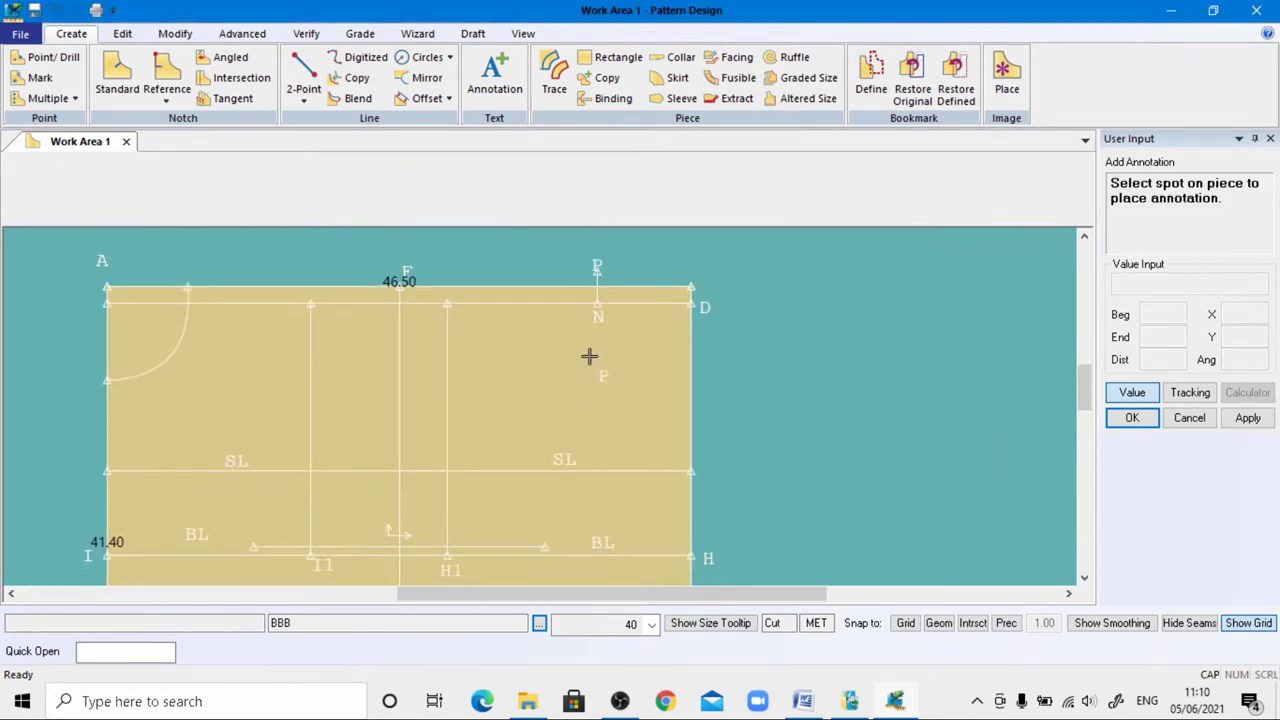
{"action": "scroll", "coordinate": [591, 256], "scroll_direction": "up", "scroll_amount": 3}
{"action": "left_click", "coordinate": [600, 272]}
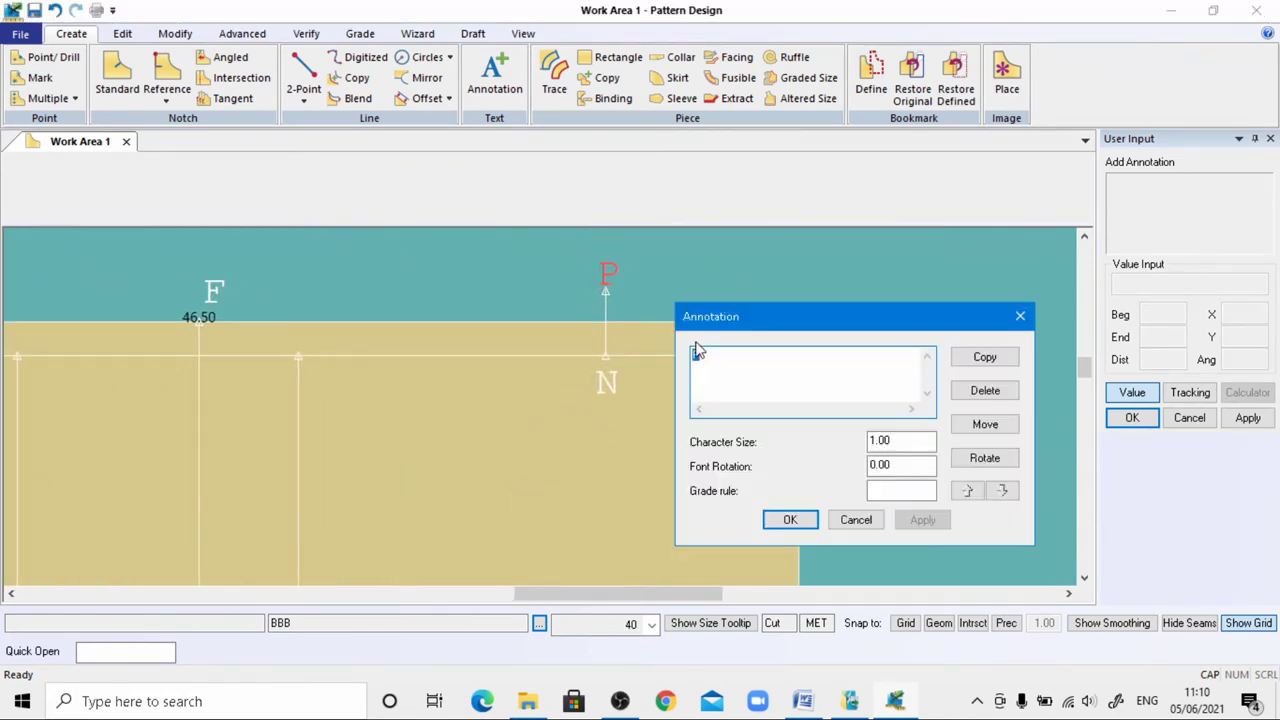
{"action": "left_click", "coordinate": [791, 520]}
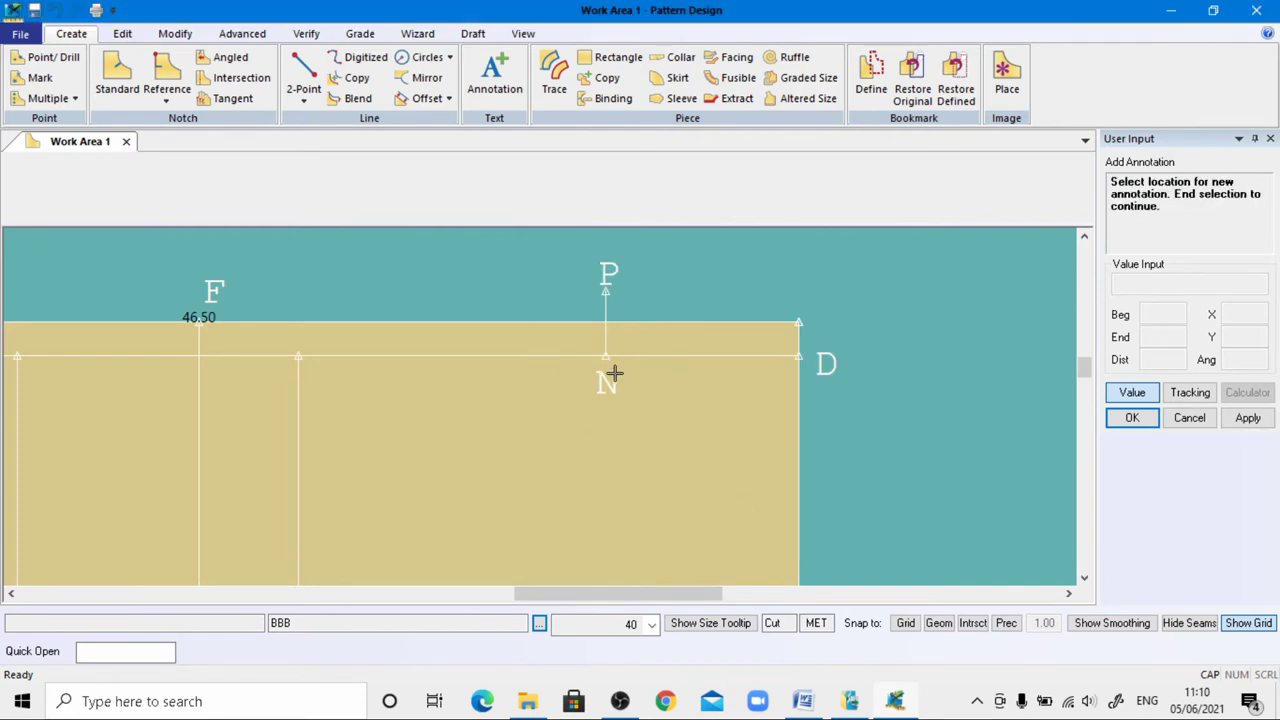
Draw a 2-point curve about 8.2 cm long from point P to point D, bowing downward as the back neckline
{"action": "scroll", "coordinate": [618, 360], "scroll_direction": "down", "scroll_amount": 2}
{"action": "scroll", "coordinate": [612, 358], "scroll_direction": "up", "scroll_amount": 1}
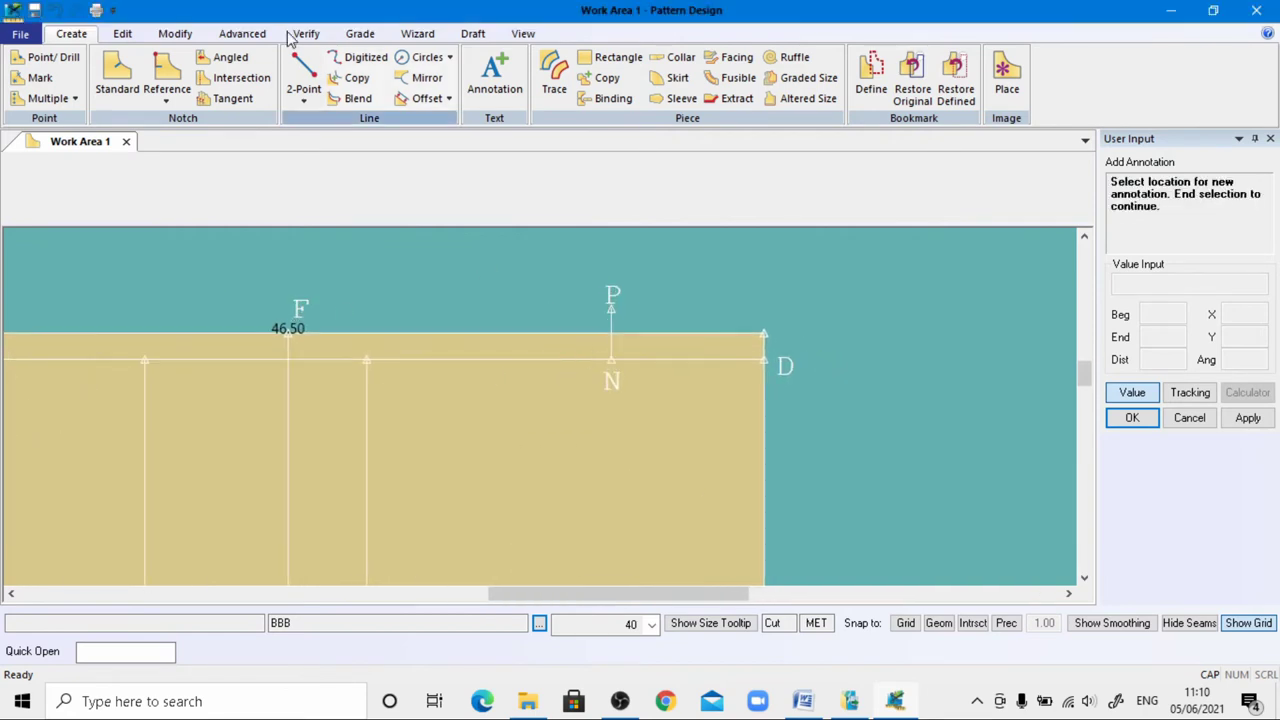
{"action": "left_click", "coordinate": [304, 92]}
{"action": "left_click", "coordinate": [358, 145]}
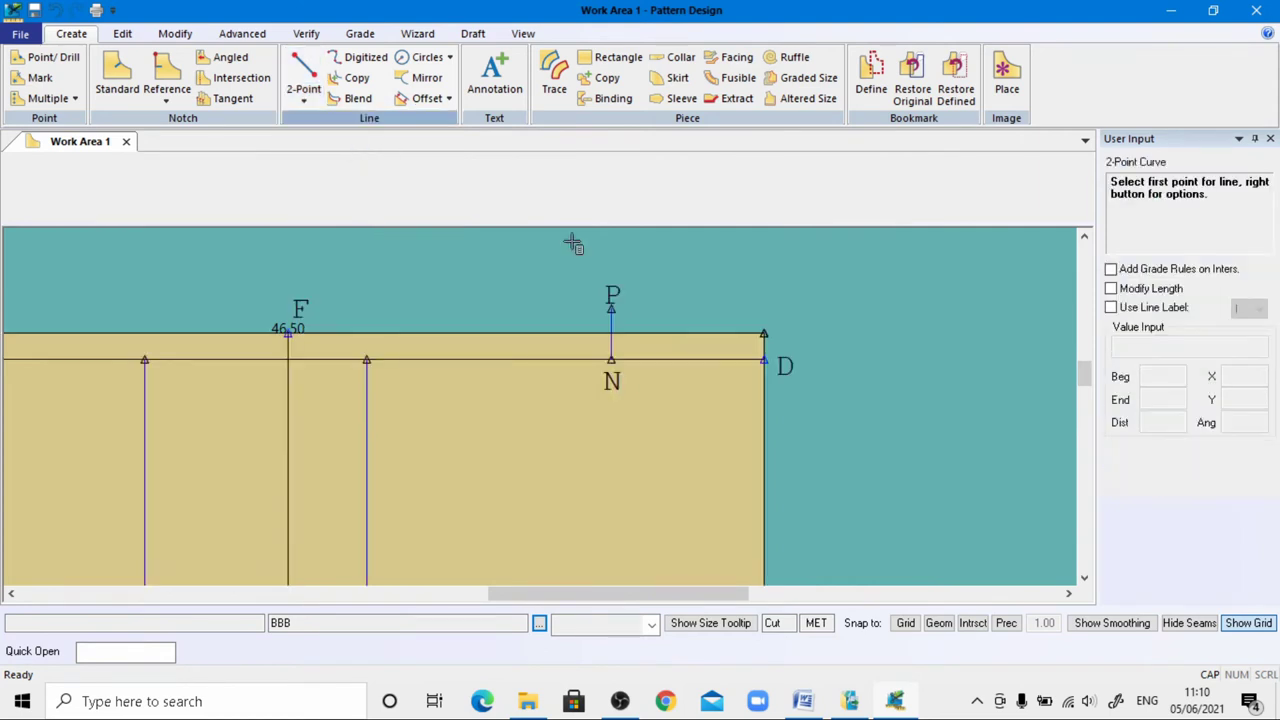
{"action": "left_click", "coordinate": [611, 298]}
{"action": "left_click", "coordinate": [1133, 455]}
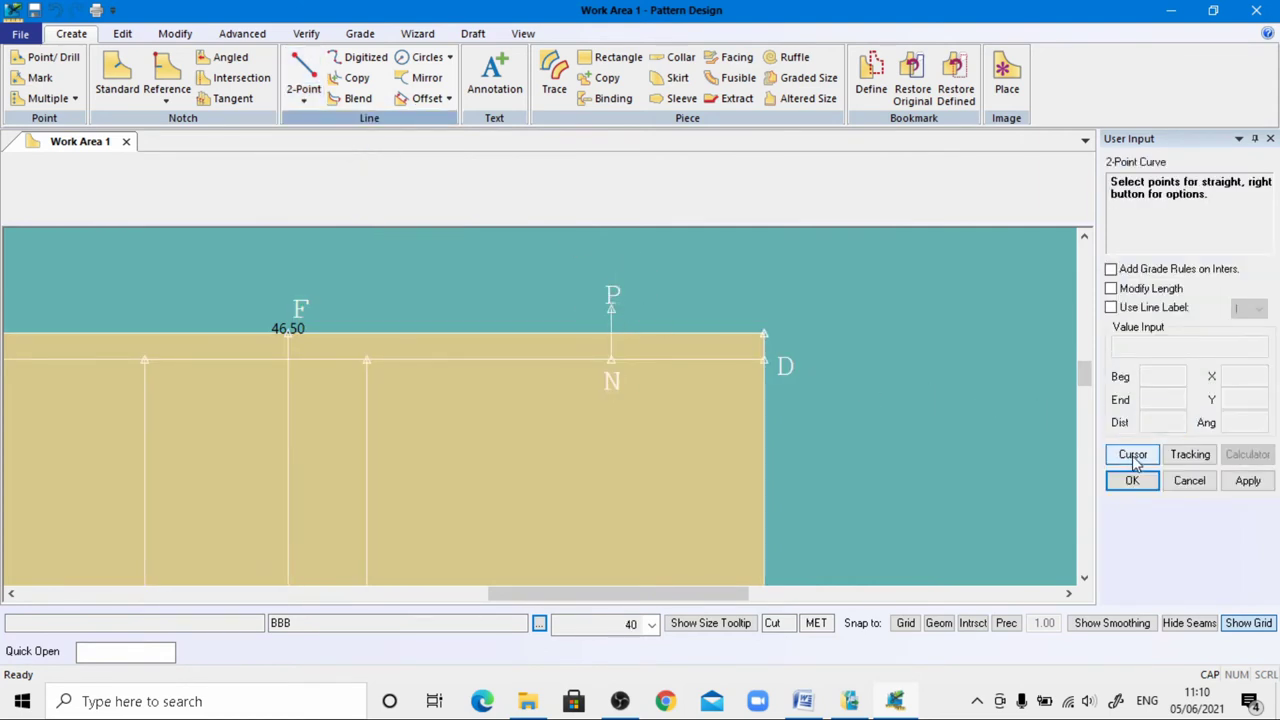
{"action": "left_click", "coordinate": [766, 364]}
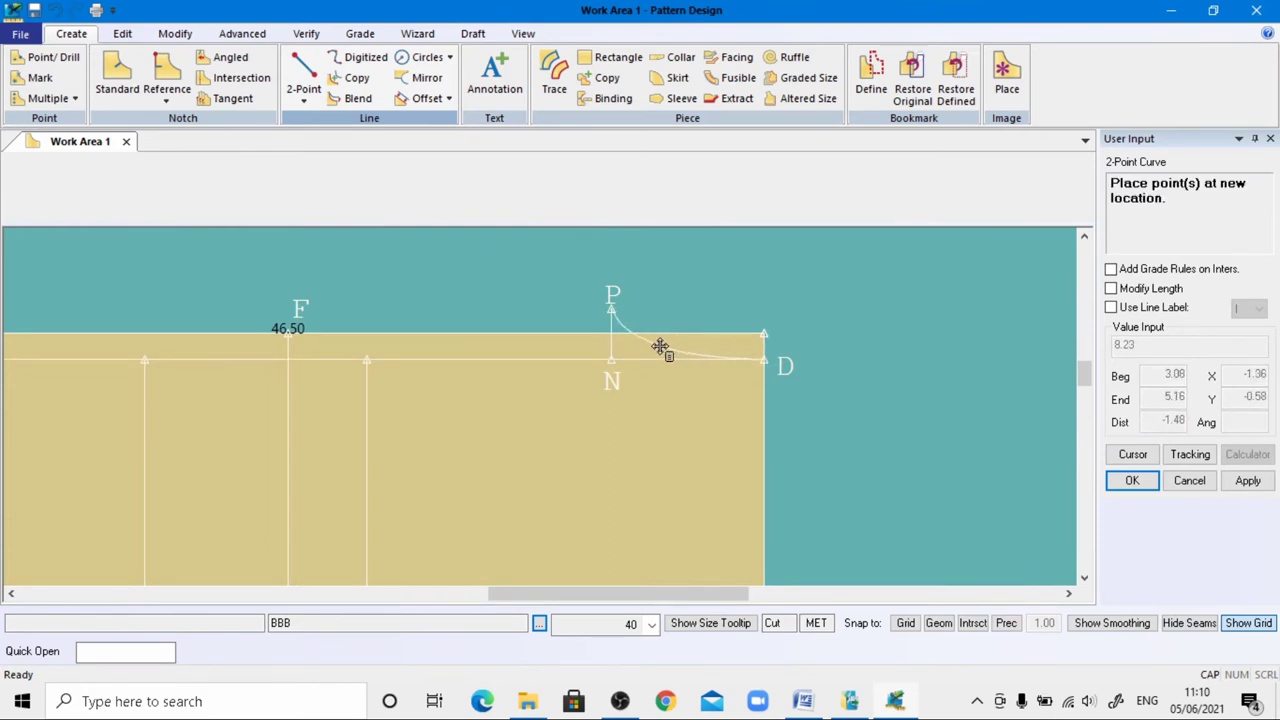
{"action": "left_click", "coordinate": [663, 349]}
{"action": "scroll", "coordinate": [620, 394], "scroll_direction": "down", "scroll_amount": 1}
{"action": "right_click", "coordinate": [575, 335]}
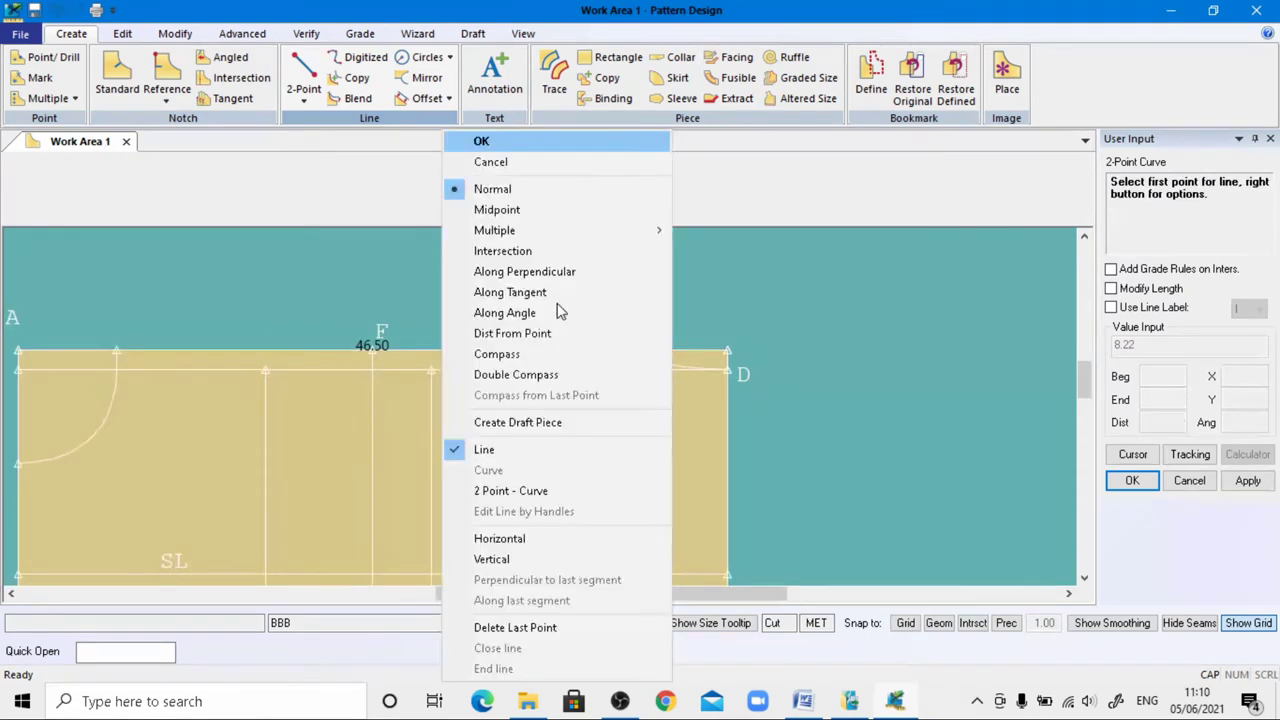
{"action": "left_click", "coordinate": [483, 137]}
Add a G annotation with character size 1 at the top end of the vertical line between F and N
{"action": "scroll", "coordinate": [652, 414], "scroll_direction": "down", "scroll_amount": 2}
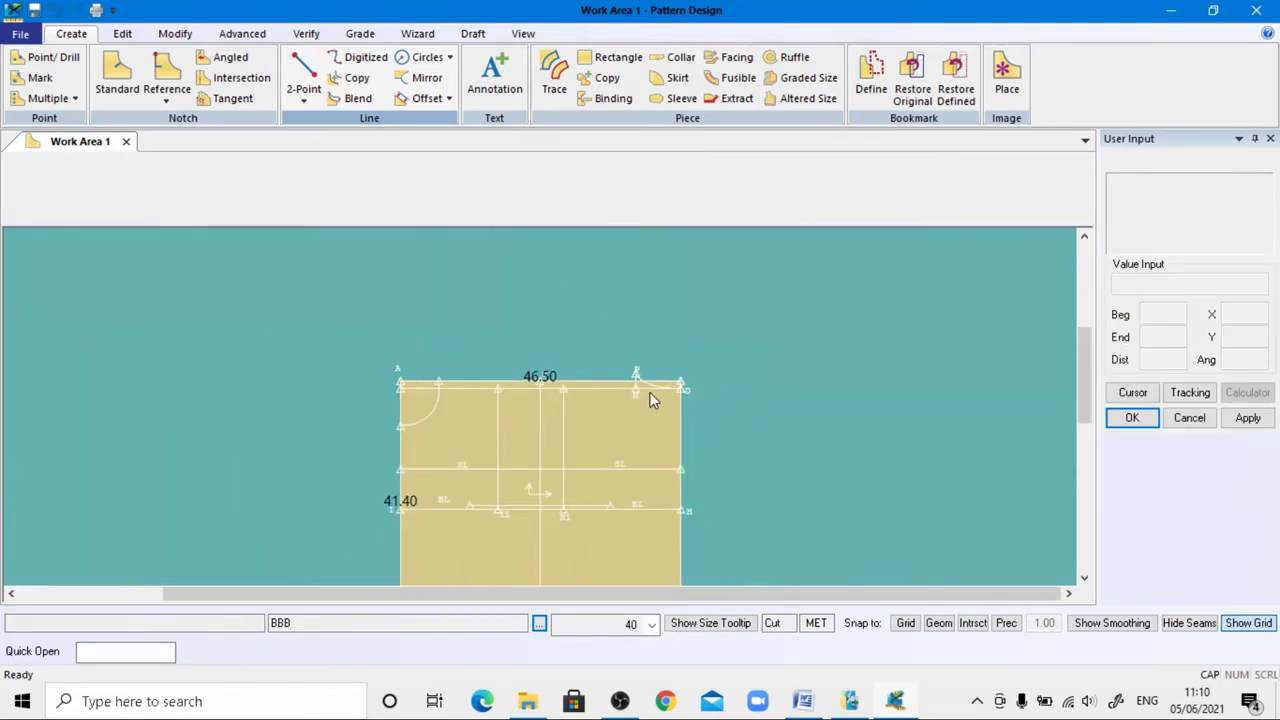
{"action": "scroll", "coordinate": [533, 429], "scroll_direction": "up", "scroll_amount": 3}
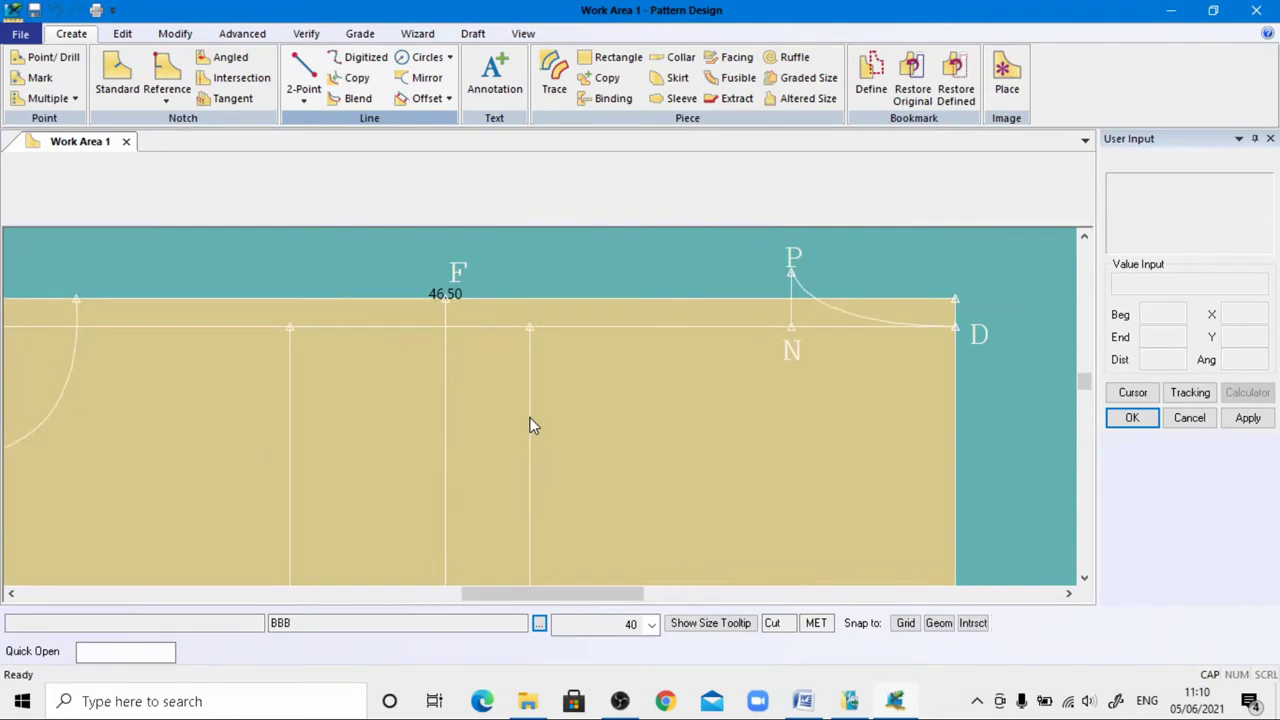
{"action": "scroll", "coordinate": [561, 343], "scroll_direction": "up", "scroll_amount": 1}
{"action": "scroll", "coordinate": [561, 346], "scroll_direction": "down", "scroll_amount": 1}
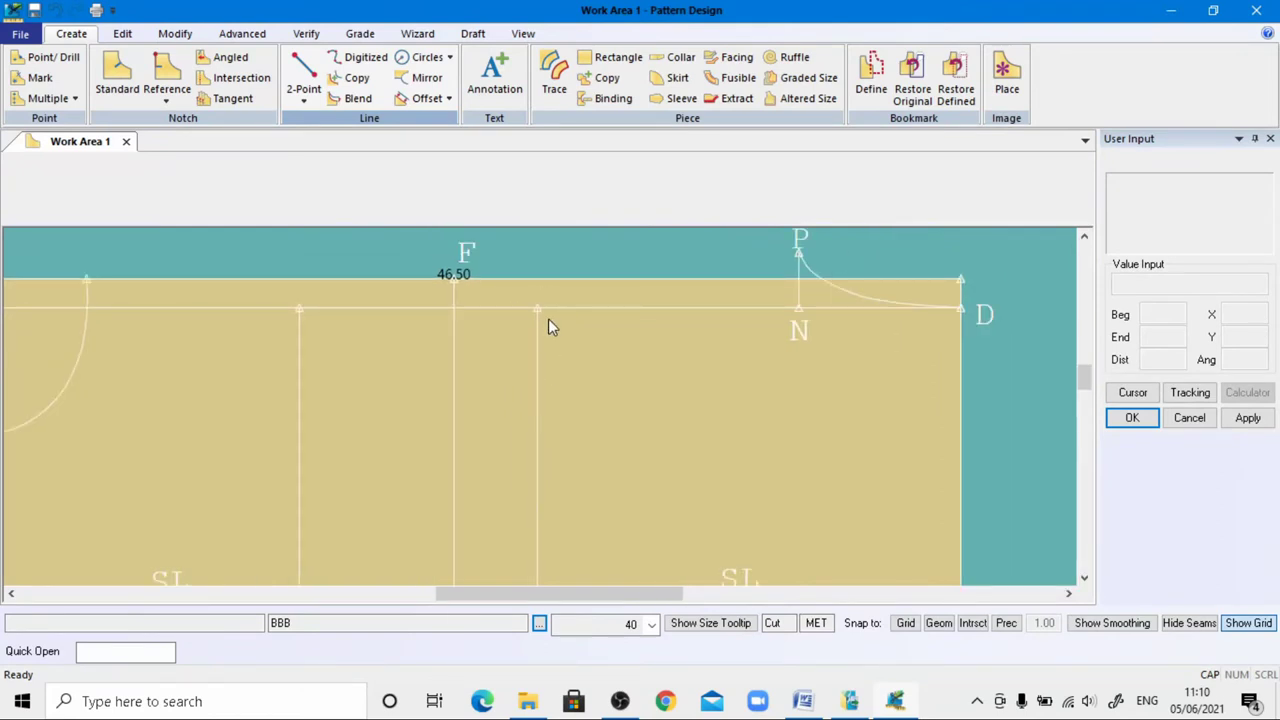
{"action": "left_click", "coordinate": [494, 80]}
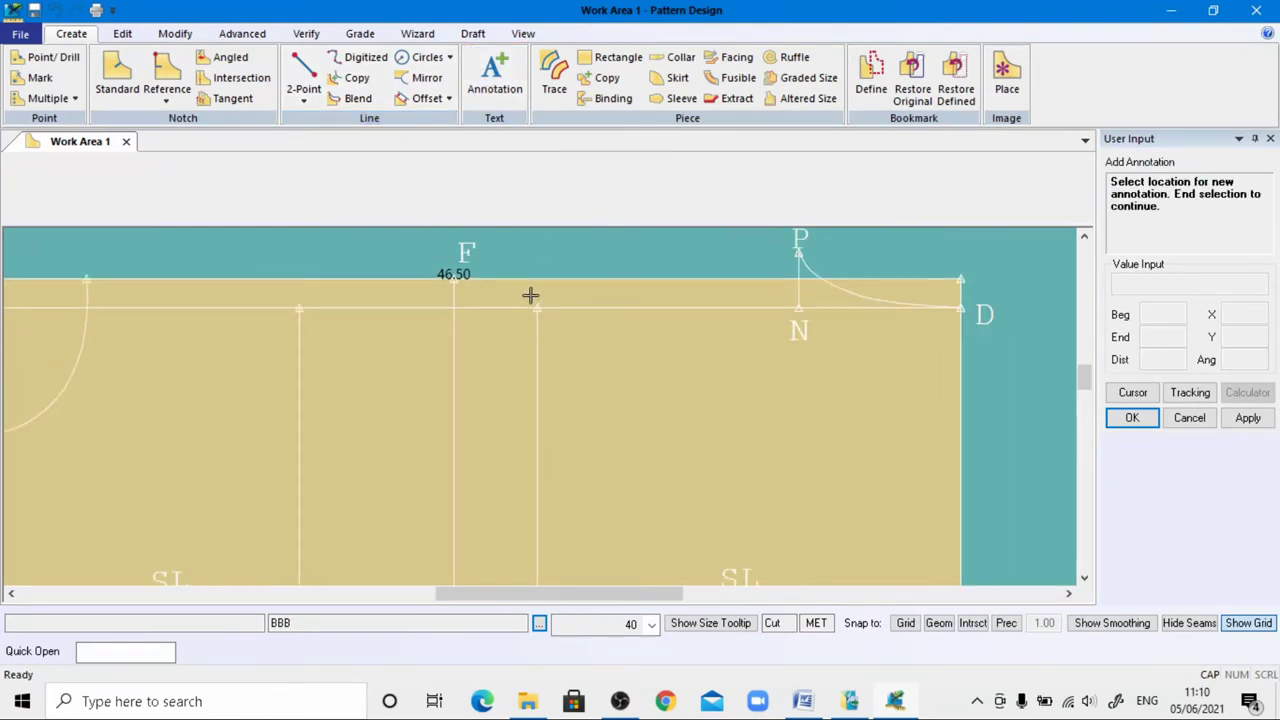
{"action": "left_click", "coordinate": [528, 295]}
{"action": "right_click", "coordinate": [529, 295]}
{"action": "left_click", "coordinate": [530, 298]}
{"action": "type", "text": "G"}
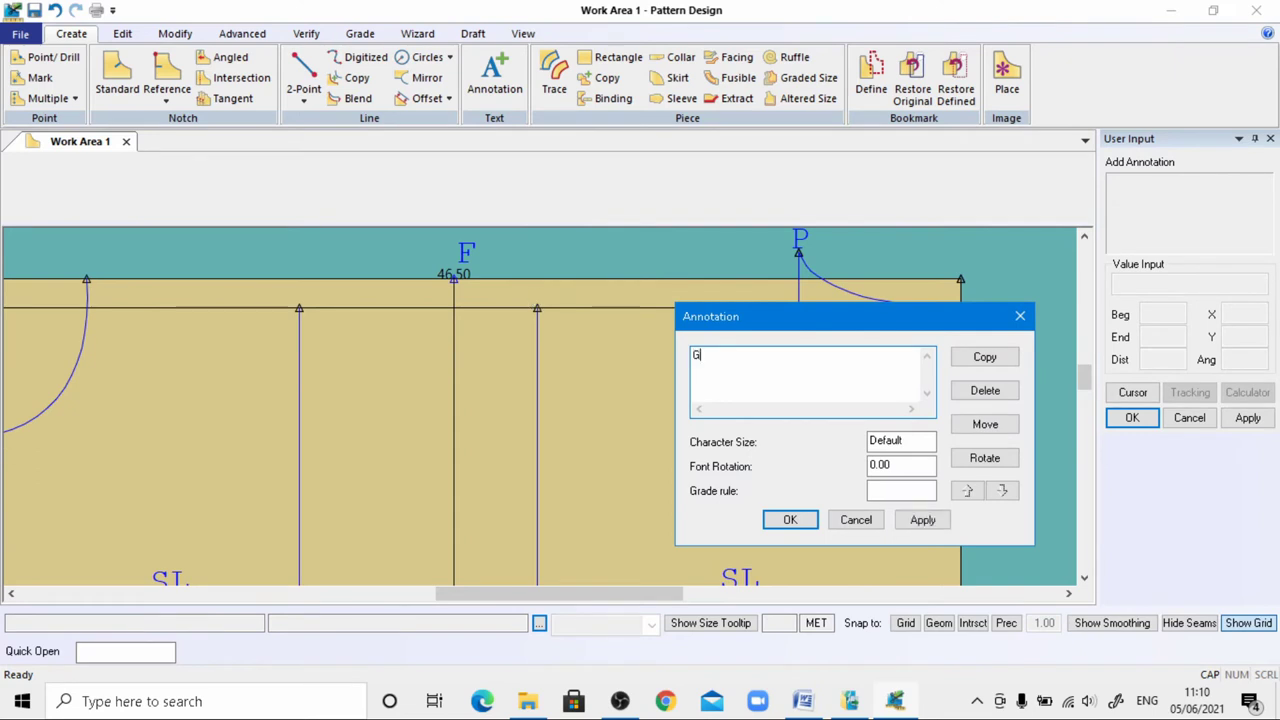
{"action": "left_click_drag", "start_coordinate": [904, 442], "coordinate": [817, 440]}
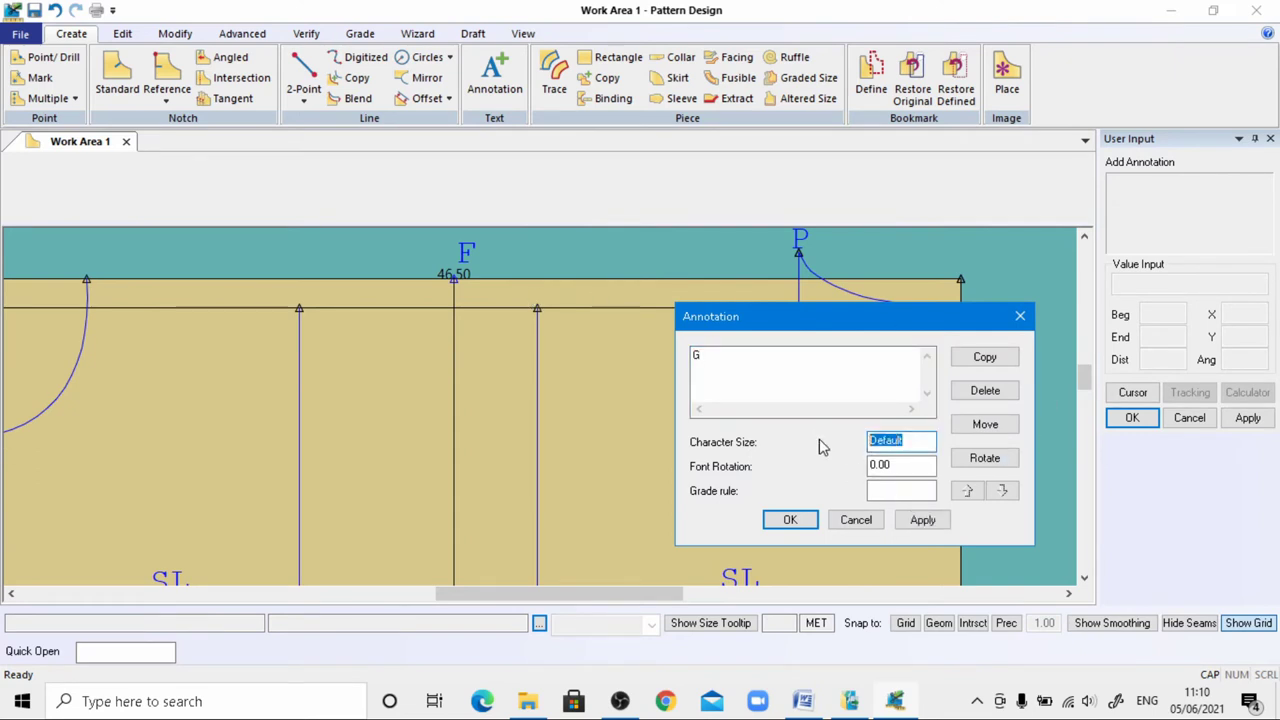
{"action": "type", "text": "1"}
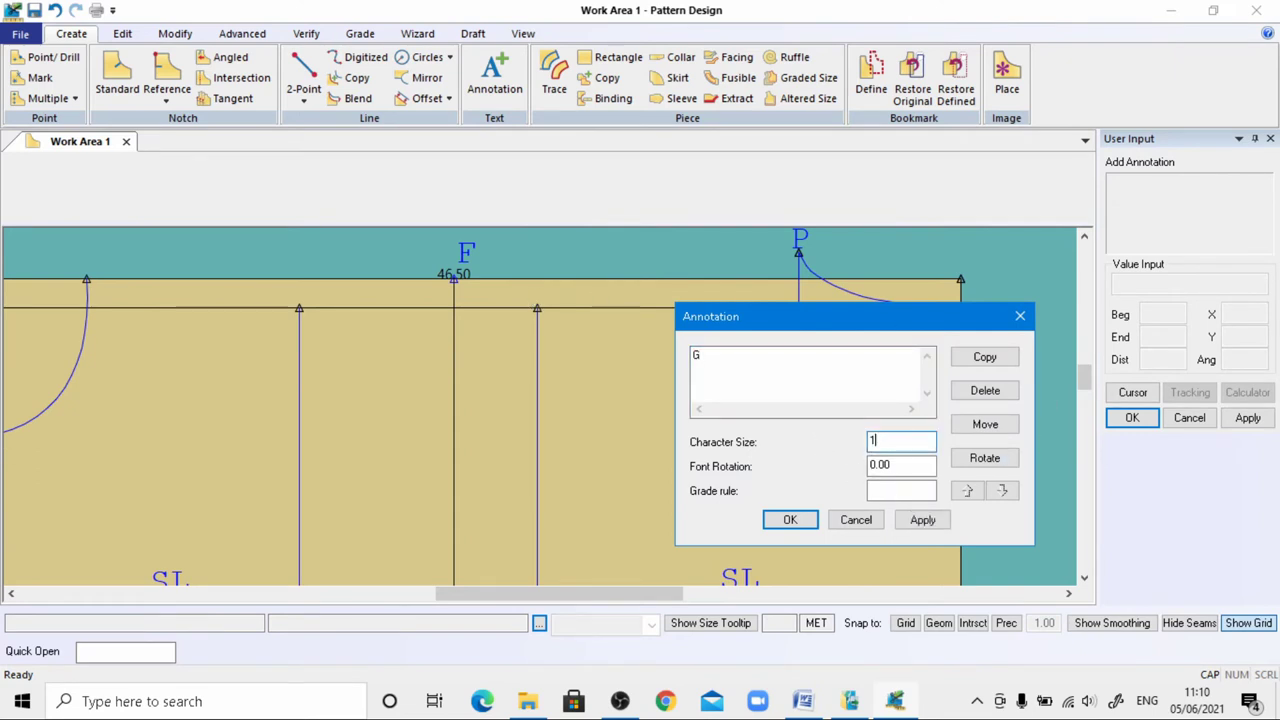
{"action": "left_click", "coordinate": [925, 520]}
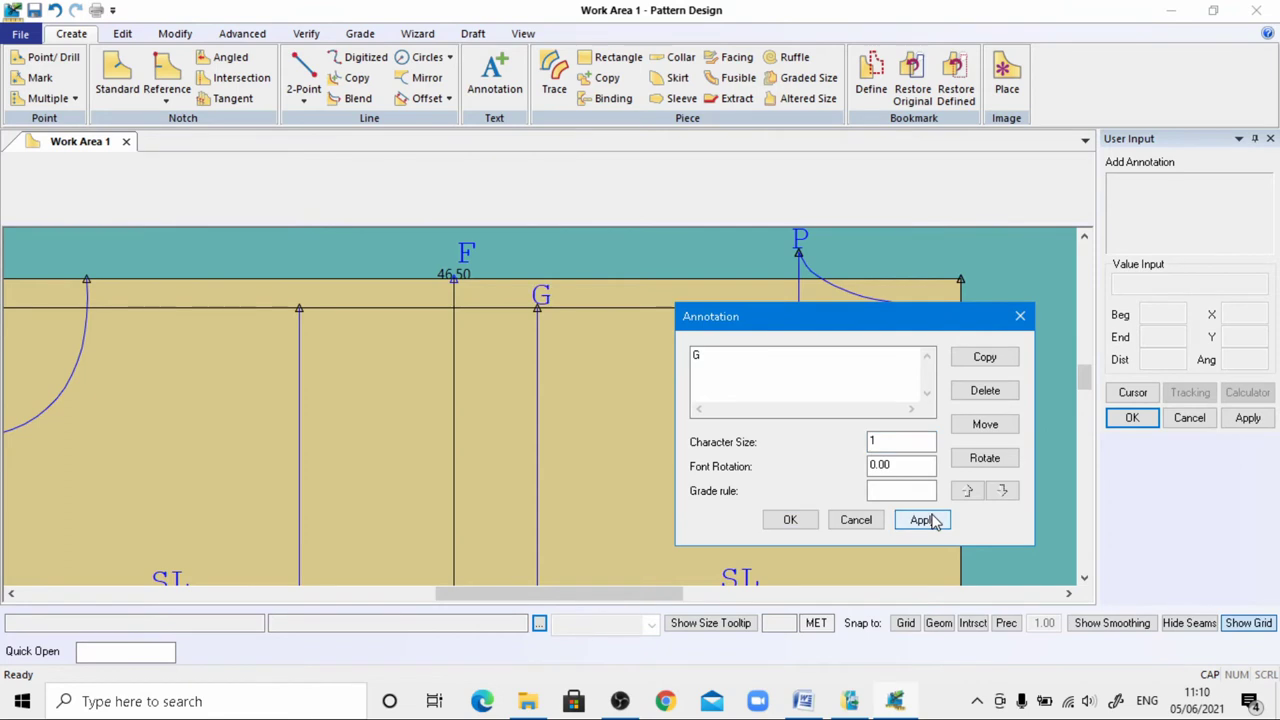
Move the G annotation so it sits just above its vertical line's end point and accept it
{"action": "left_click", "coordinate": [988, 426]}
{"action": "left_click", "coordinate": [535, 300]}
{"action": "left_click", "coordinate": [522, 290]}
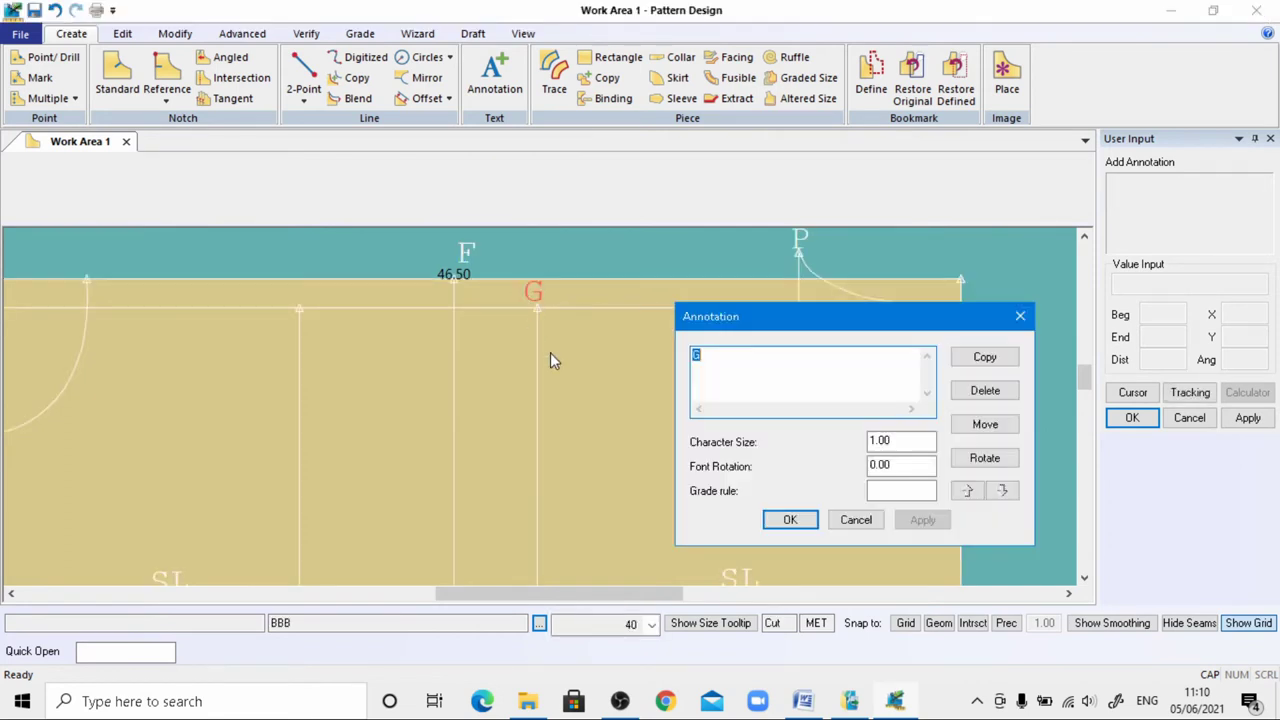
{"action": "left_click", "coordinate": [808, 521]}
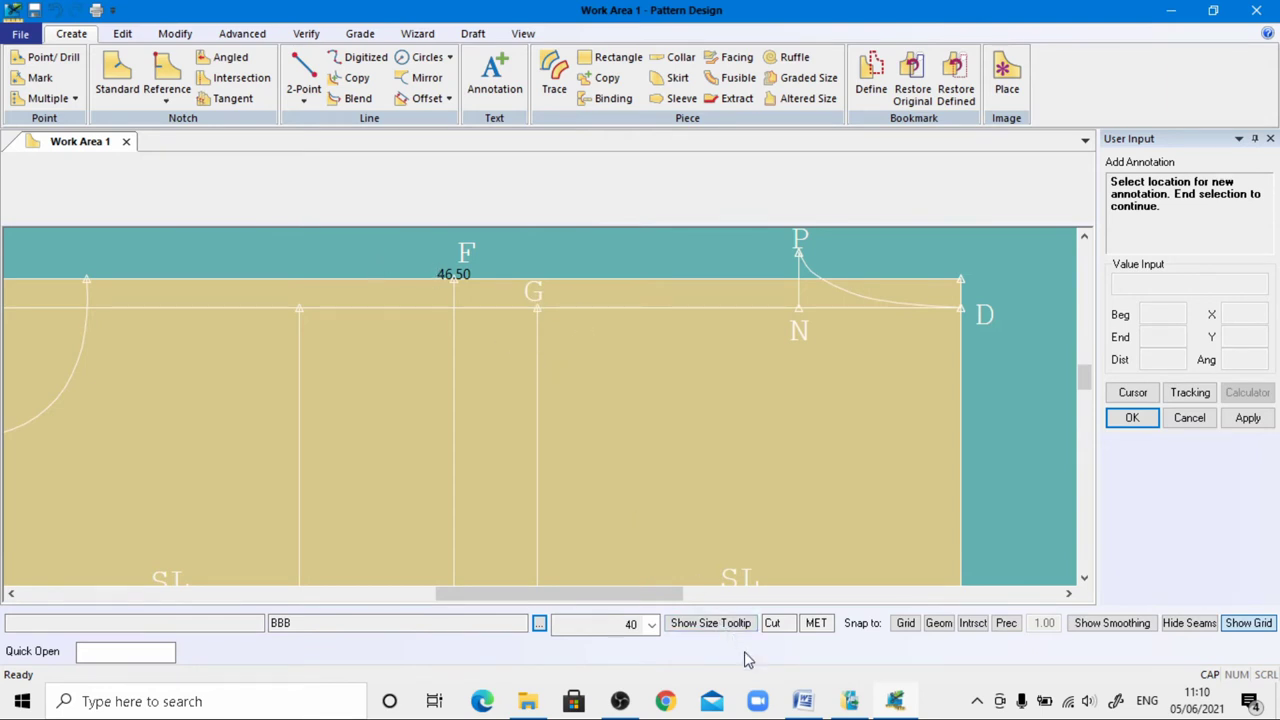
Copy the GO back shoulder slope value 2.5 from the Word measurements document and return to Pattern Design
{"action": "left_click", "coordinate": [803, 701]}
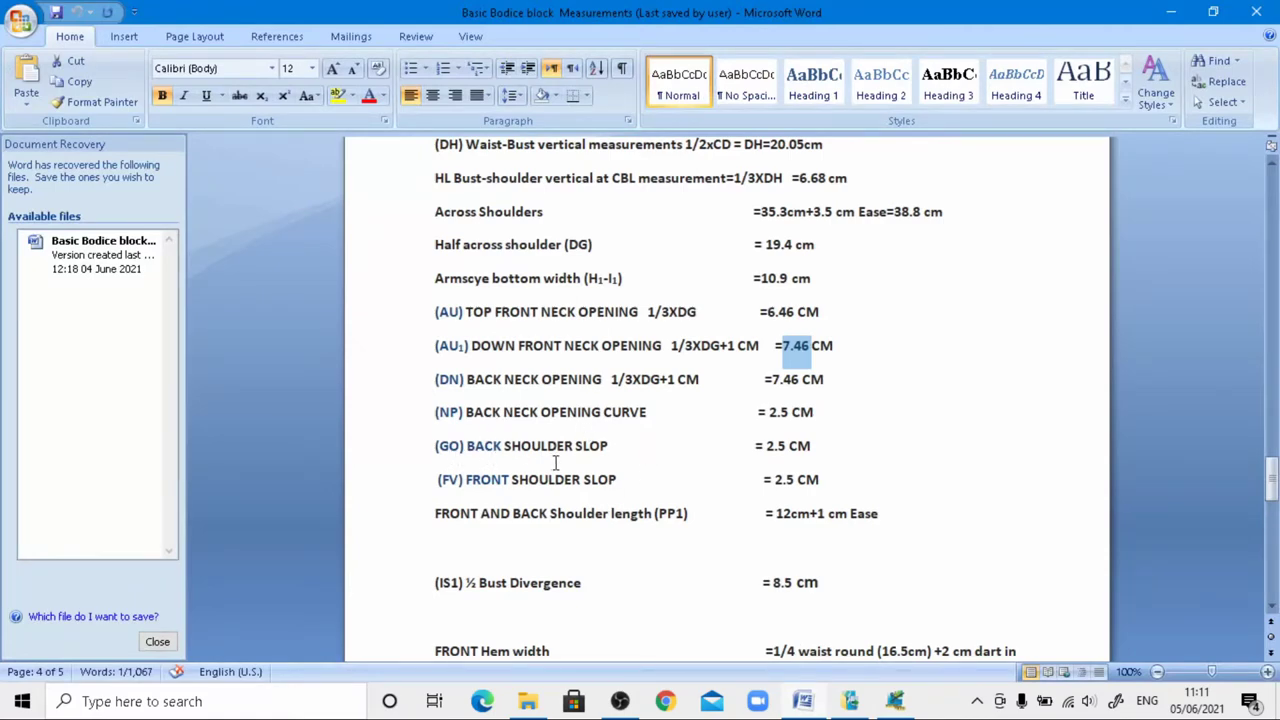
{"action": "left_click_drag", "start_coordinate": [767, 448], "coordinate": [788, 448]}
{"action": "right_click", "coordinate": [788, 448]}
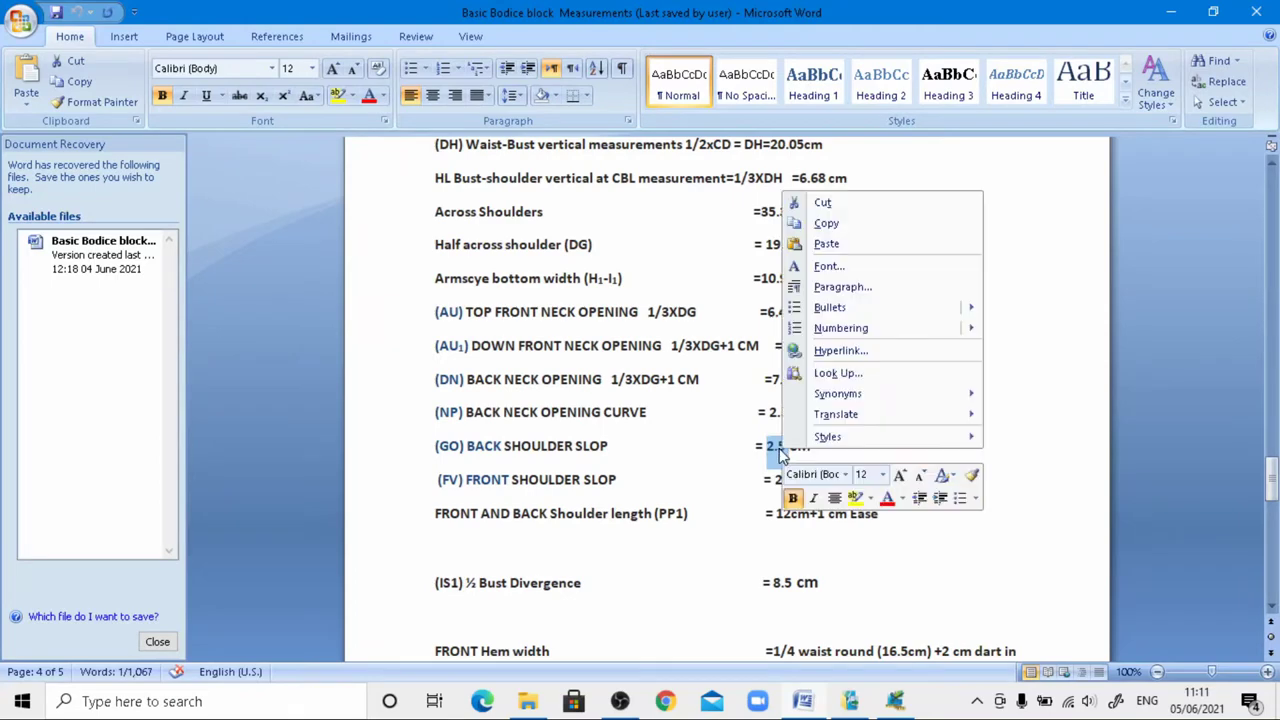
{"action": "left_click", "coordinate": [833, 229]}
{"action": "left_click", "coordinate": [896, 704]}
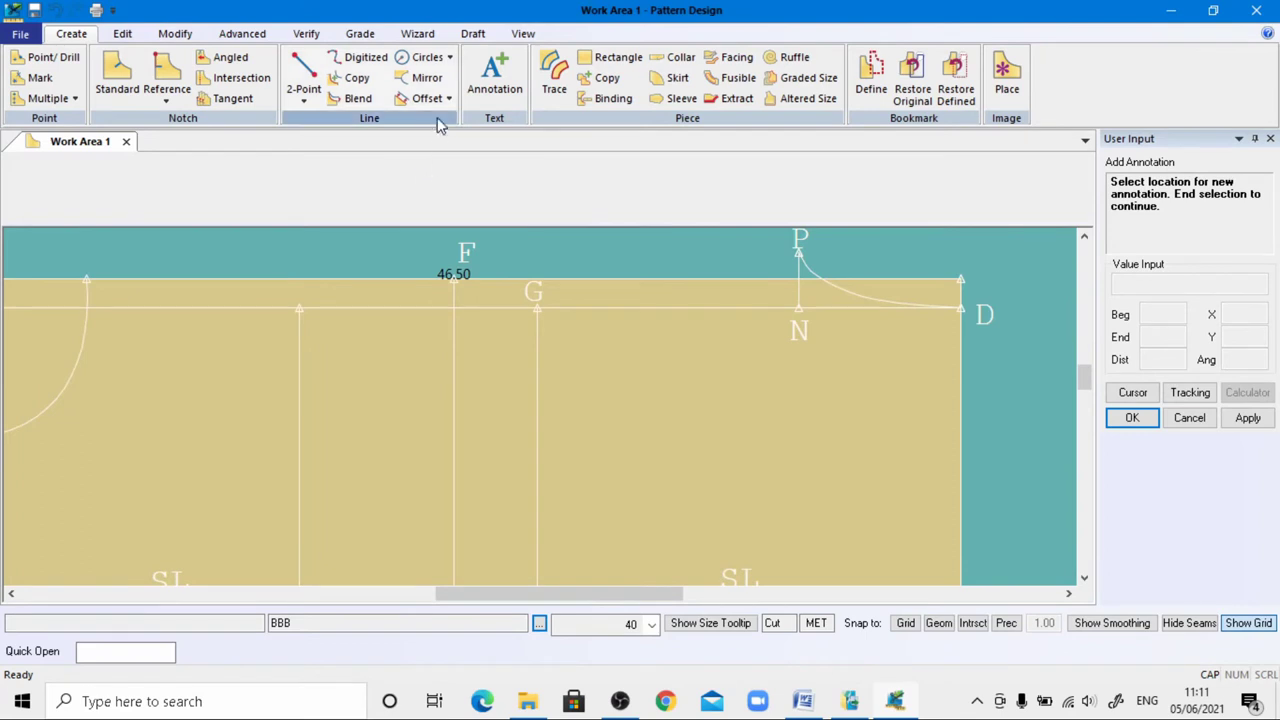
Draw a 2-point shoulder line starting 2.5 cm below G on the vertical line and ending at point P
{"action": "left_click", "coordinate": [313, 65]}
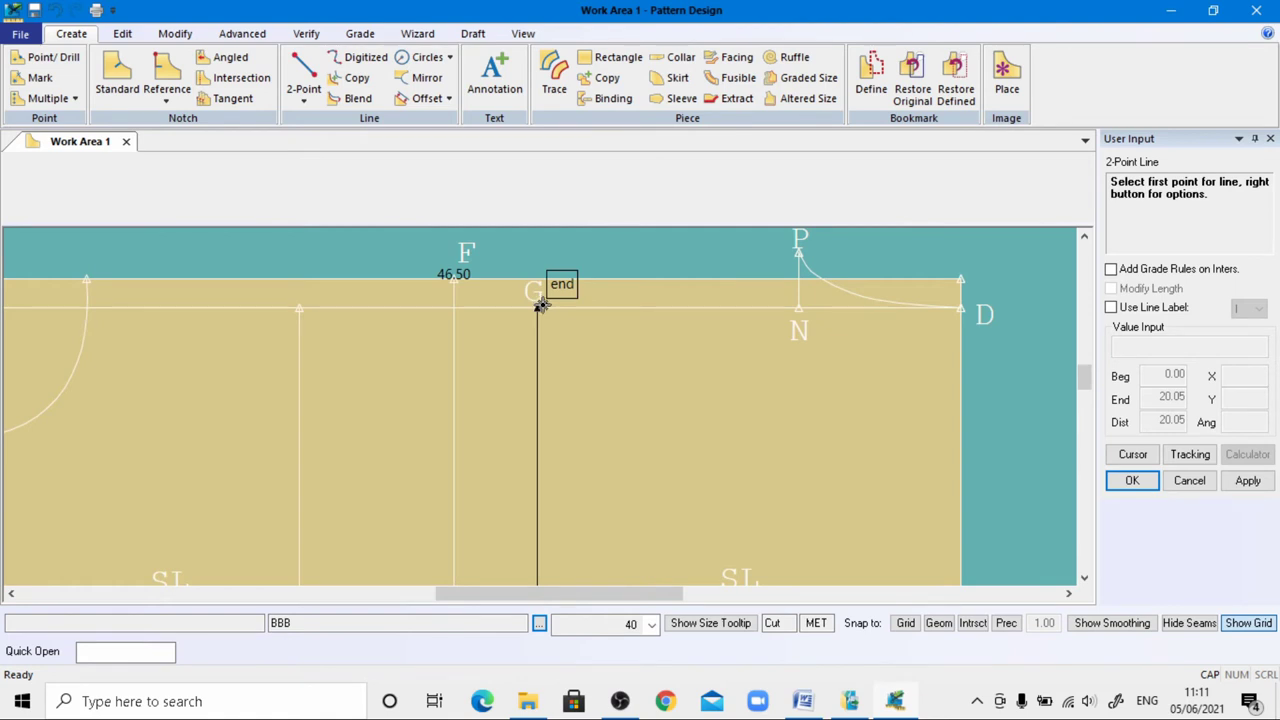
{"action": "left_click", "coordinate": [541, 306]}
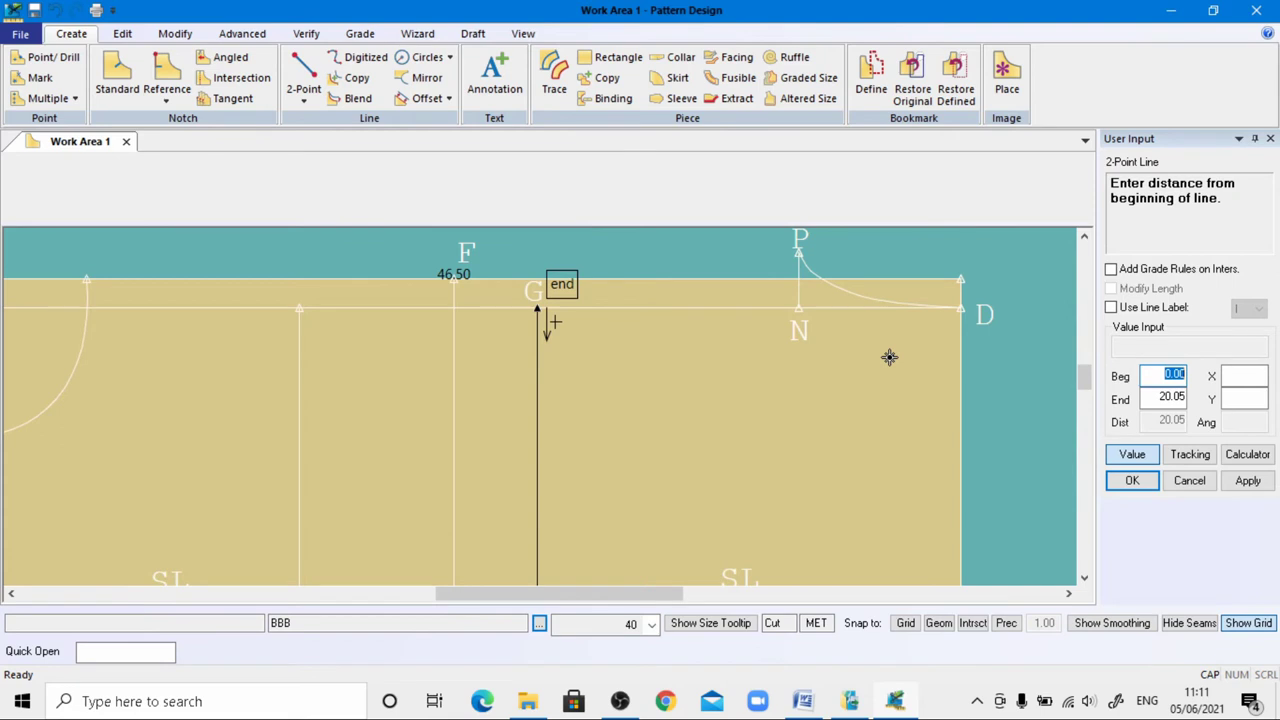
{"action": "type", "text": "2.5"}
{"action": "key", "text": "Return"}
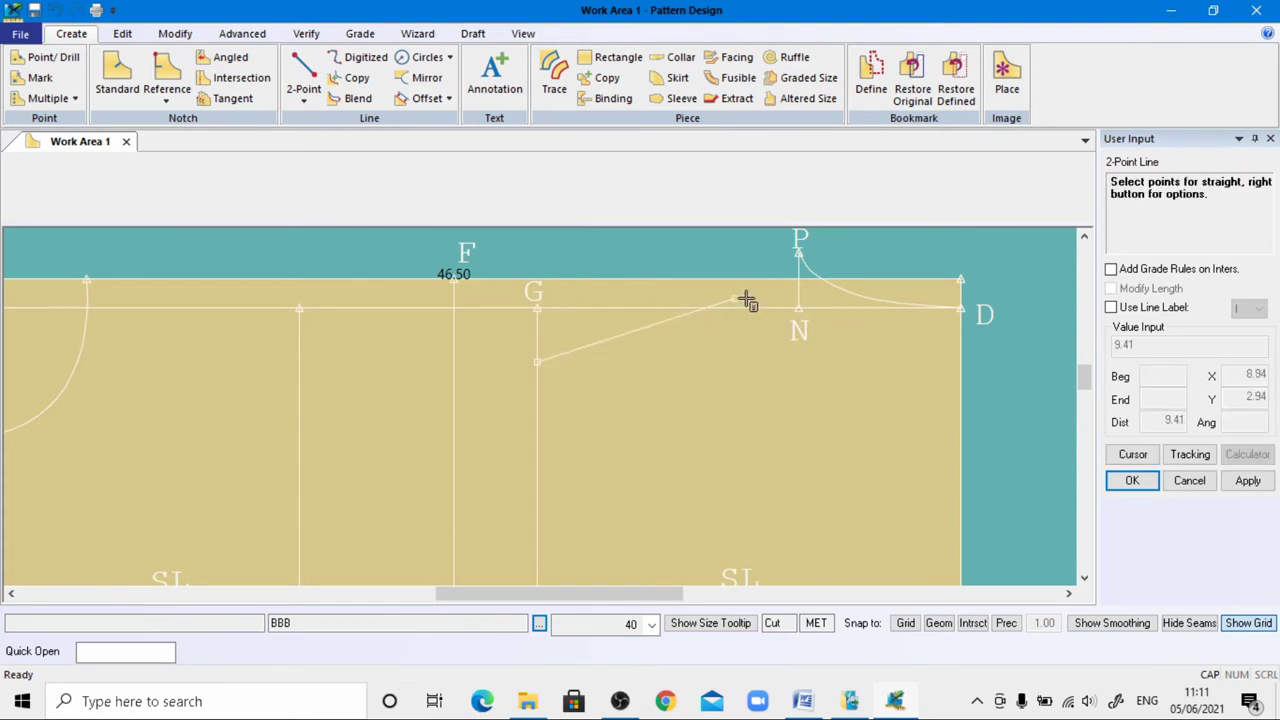
{"action": "left_click", "coordinate": [800, 252]}
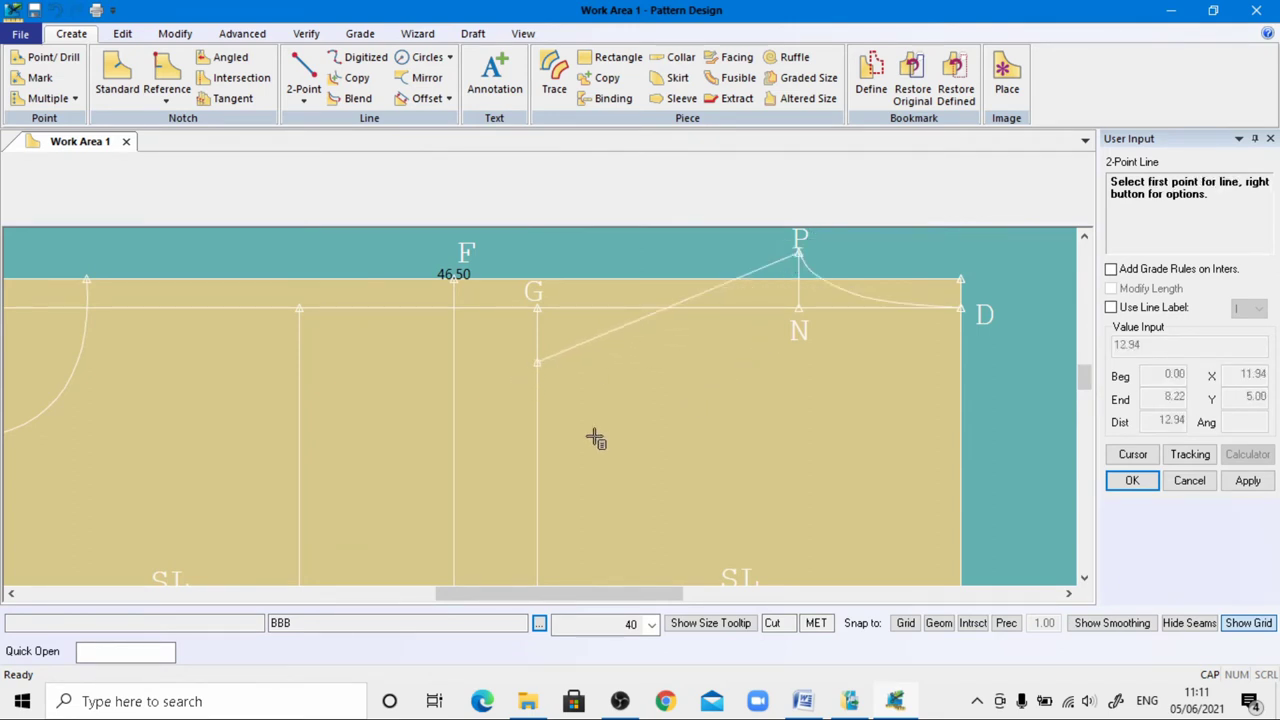
{"action": "right_click", "coordinate": [594, 438]}
{"action": "left_click", "coordinate": [550, 138]}
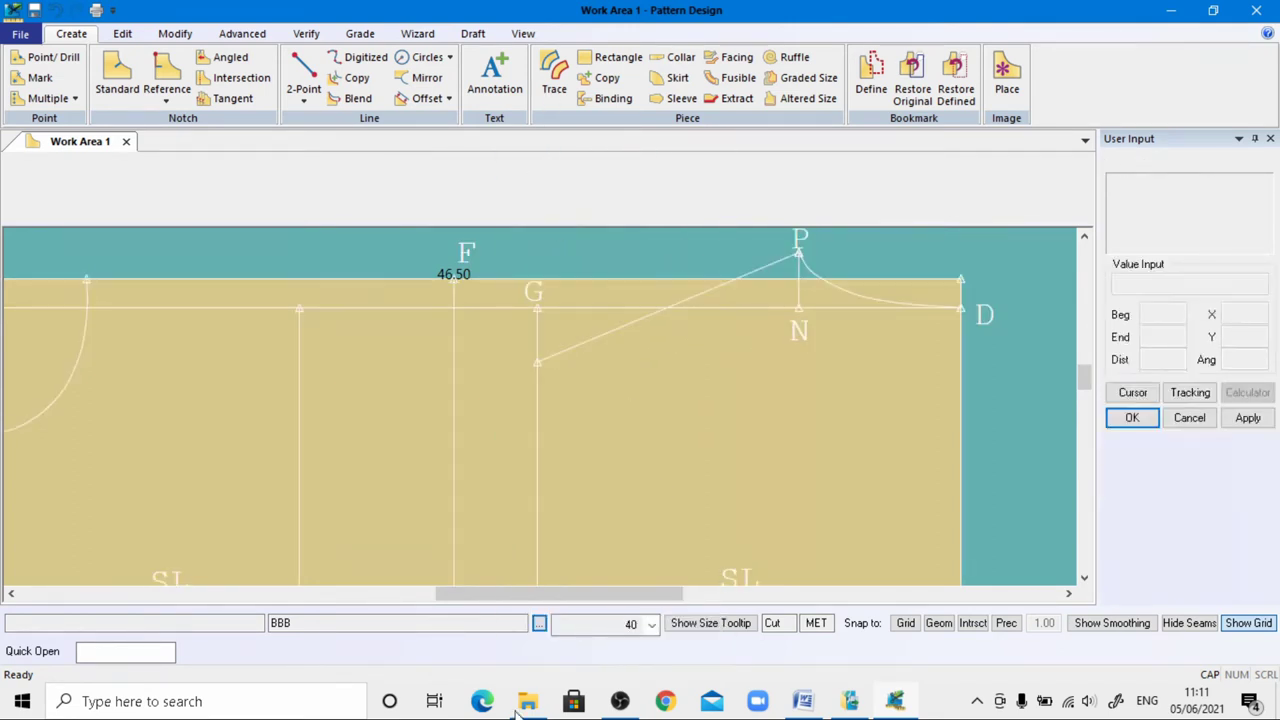
Add an O annotation with character size 1 at the lower end of the back shoulder line below G
{"action": "scroll", "coordinate": [661, 317], "scroll_direction": "up", "scroll_amount": 1}
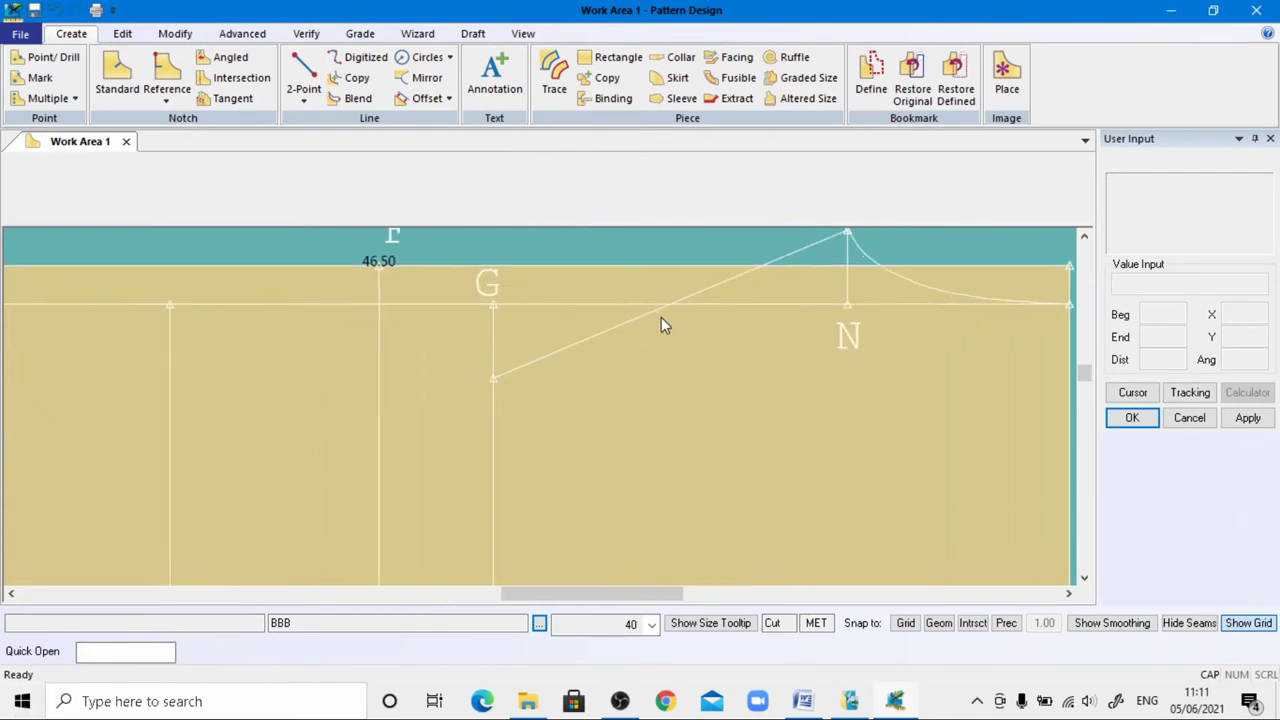
{"action": "scroll", "coordinate": [607, 363], "scroll_direction": "down", "scroll_amount": 2}
{"action": "left_click", "coordinate": [494, 75]}
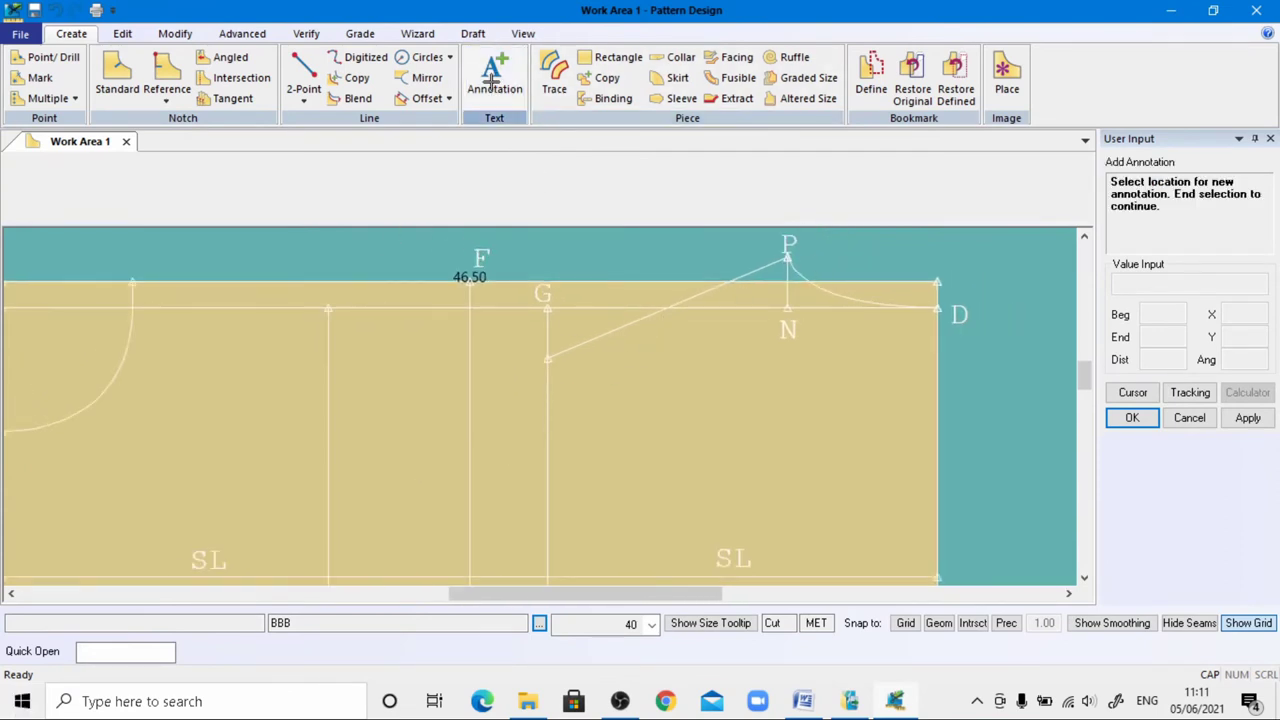
{"action": "left_click", "coordinate": [535, 362]}
{"action": "type", "text": "0"}
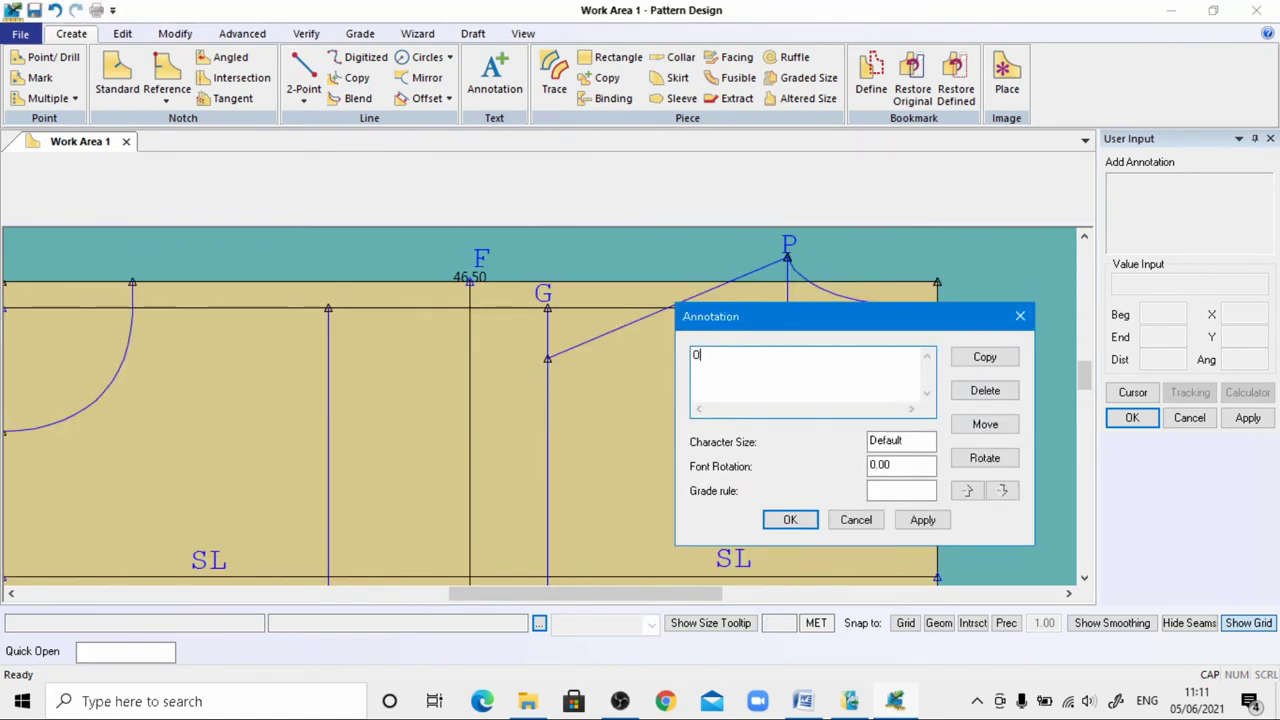
{"action": "left_click_drag", "start_coordinate": [905, 441], "coordinate": [812, 450]}
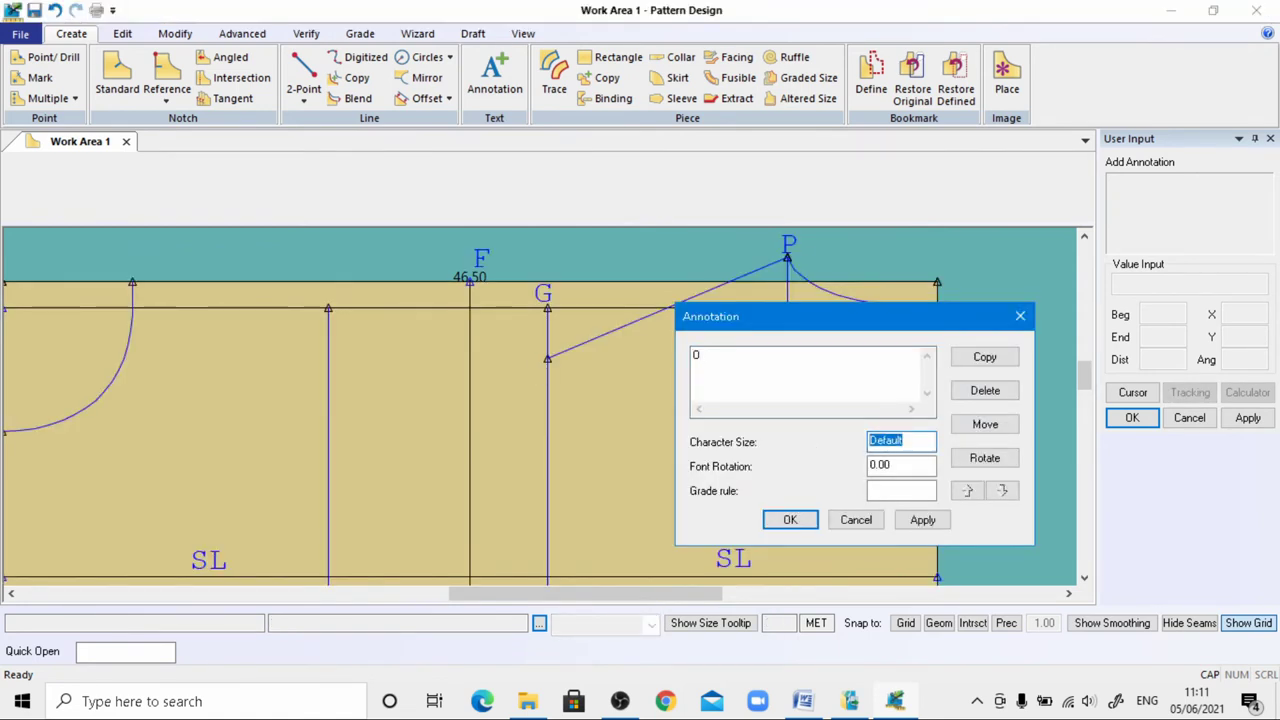
{"action": "type", "text": "1"}
{"action": "left_click", "coordinate": [924, 521]}
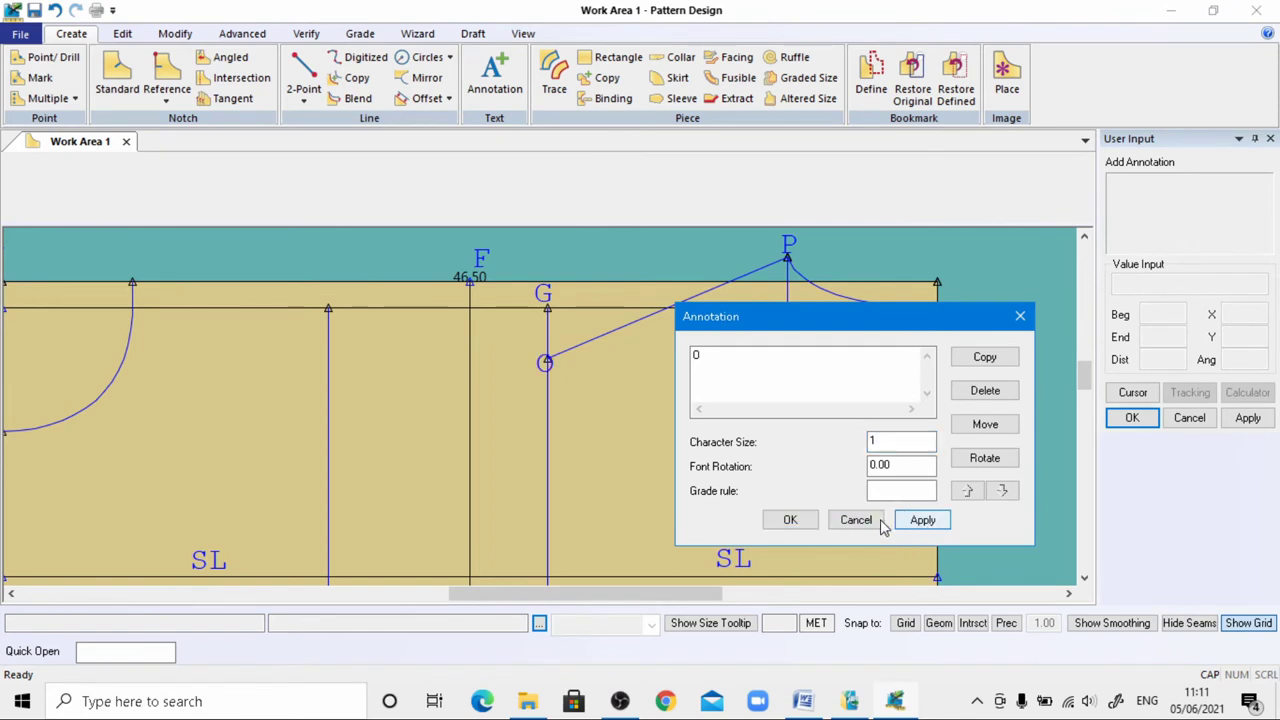
Move the O annotation just outside the back shoulder line's lower end point and accept it
{"action": "left_click", "coordinate": [985, 424]}
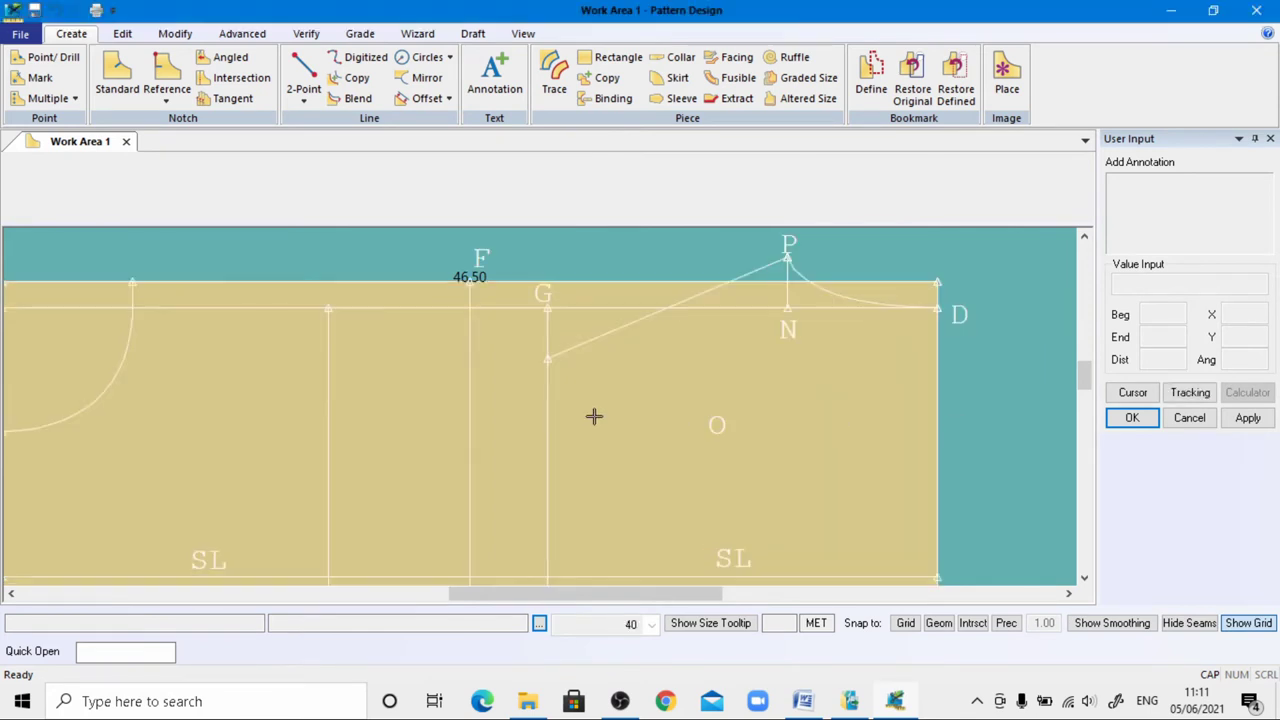
{"action": "left_click", "coordinate": [530, 361]}
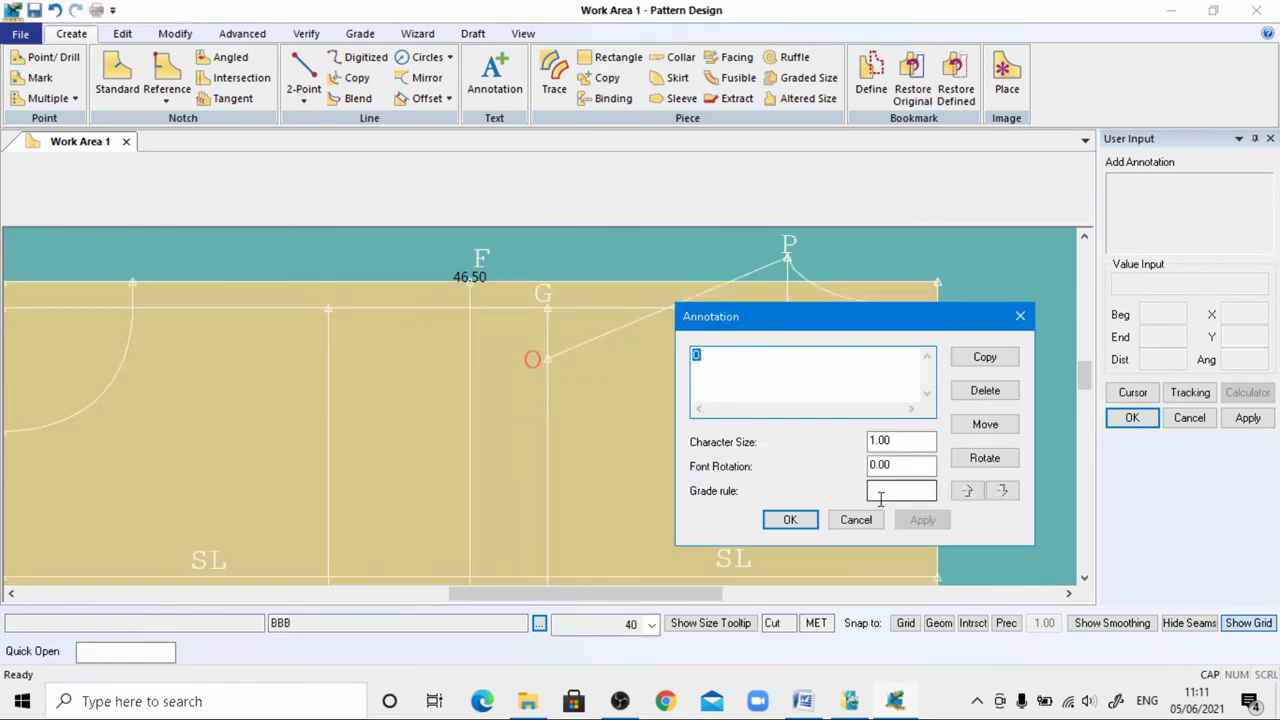
{"action": "left_click", "coordinate": [790, 519]}
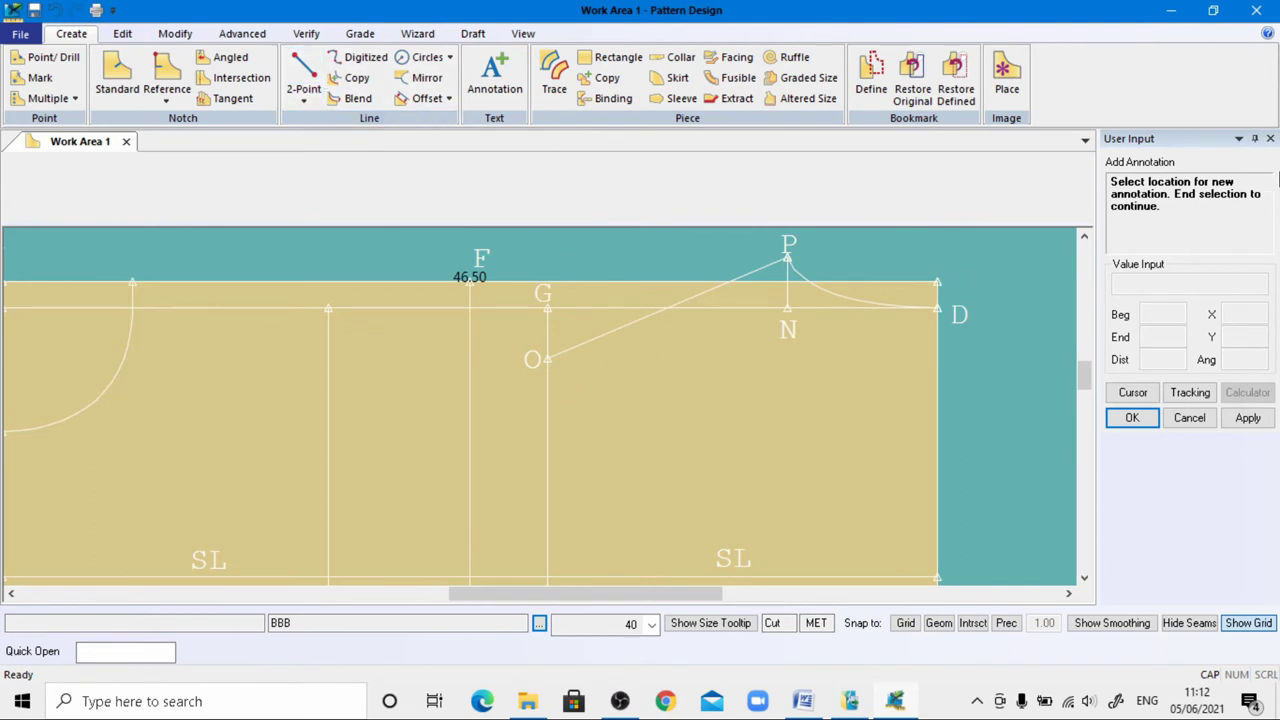
Draw a 2-point front shoulder line starting 2.5 cm below F on its vertical line and ending at the upper end of the front neck curve
{"action": "left_click", "coordinate": [305, 76]}
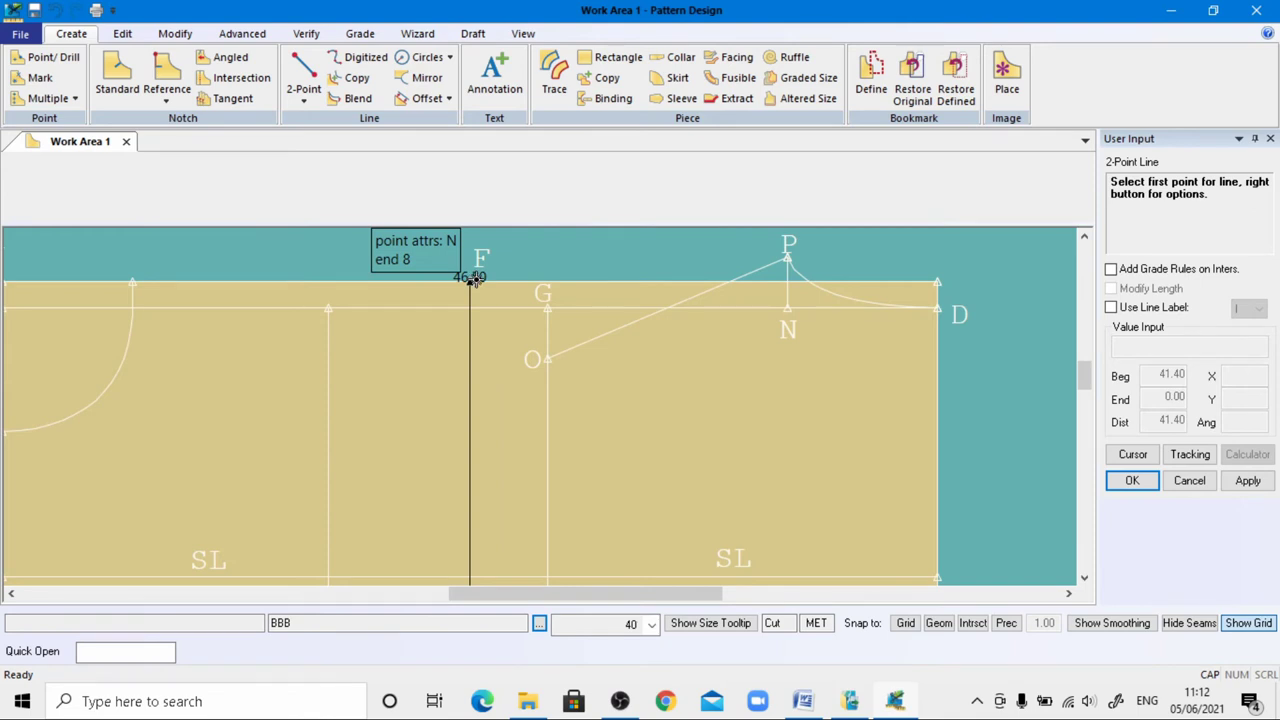
{"action": "left_click", "coordinate": [474, 280]}
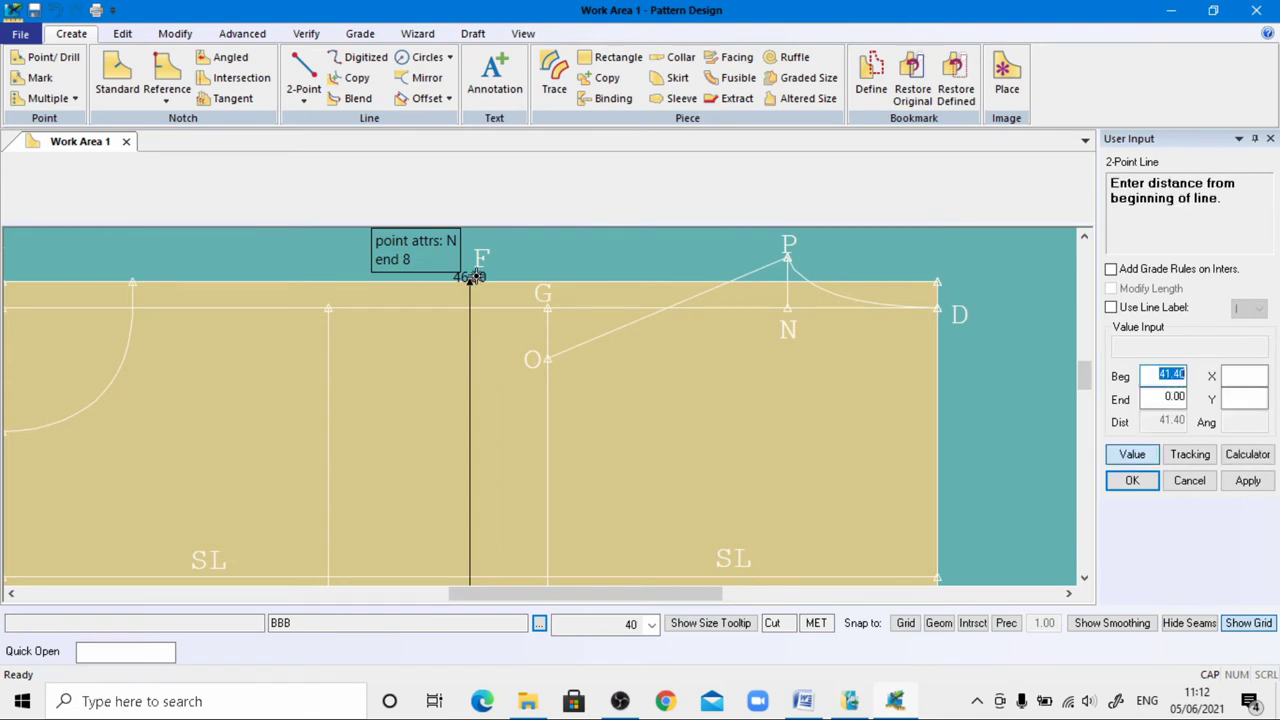
{"action": "key", "text": "Return"}
{"action": "double_click", "coordinate": [1172, 396]}
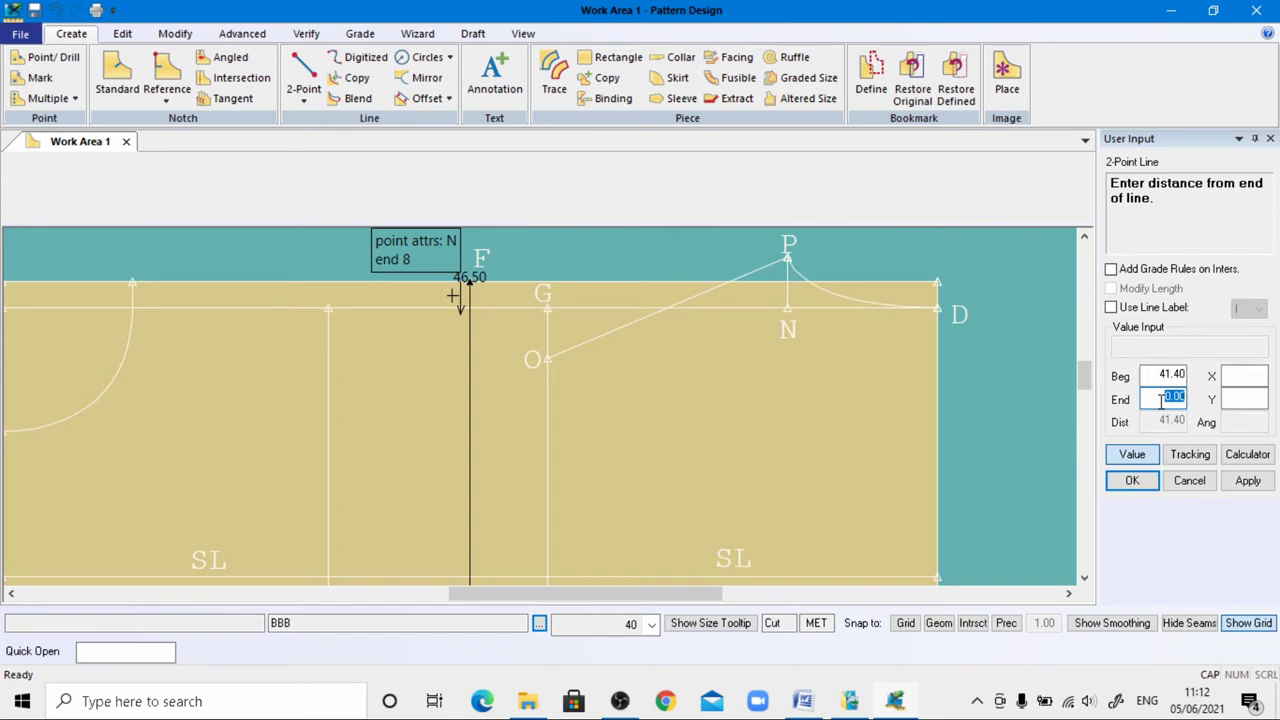
{"action": "type", "text": "2.5"}
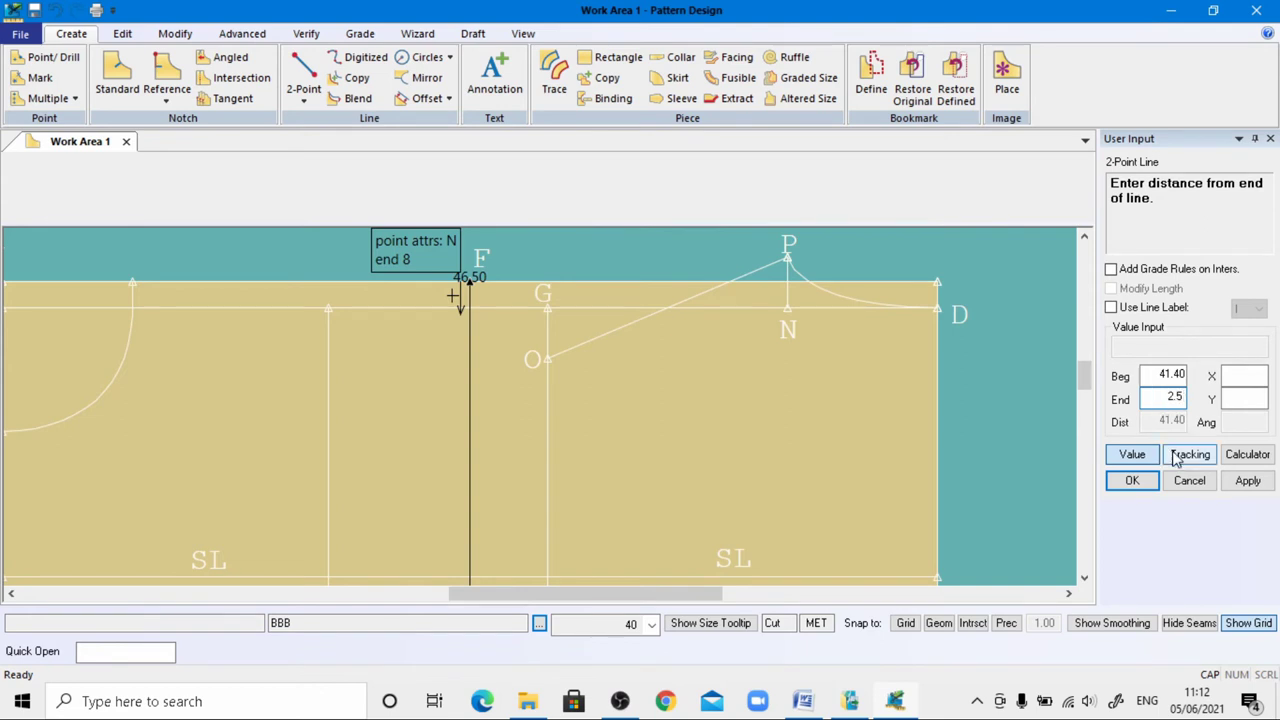
{"action": "key", "text": "Return"}
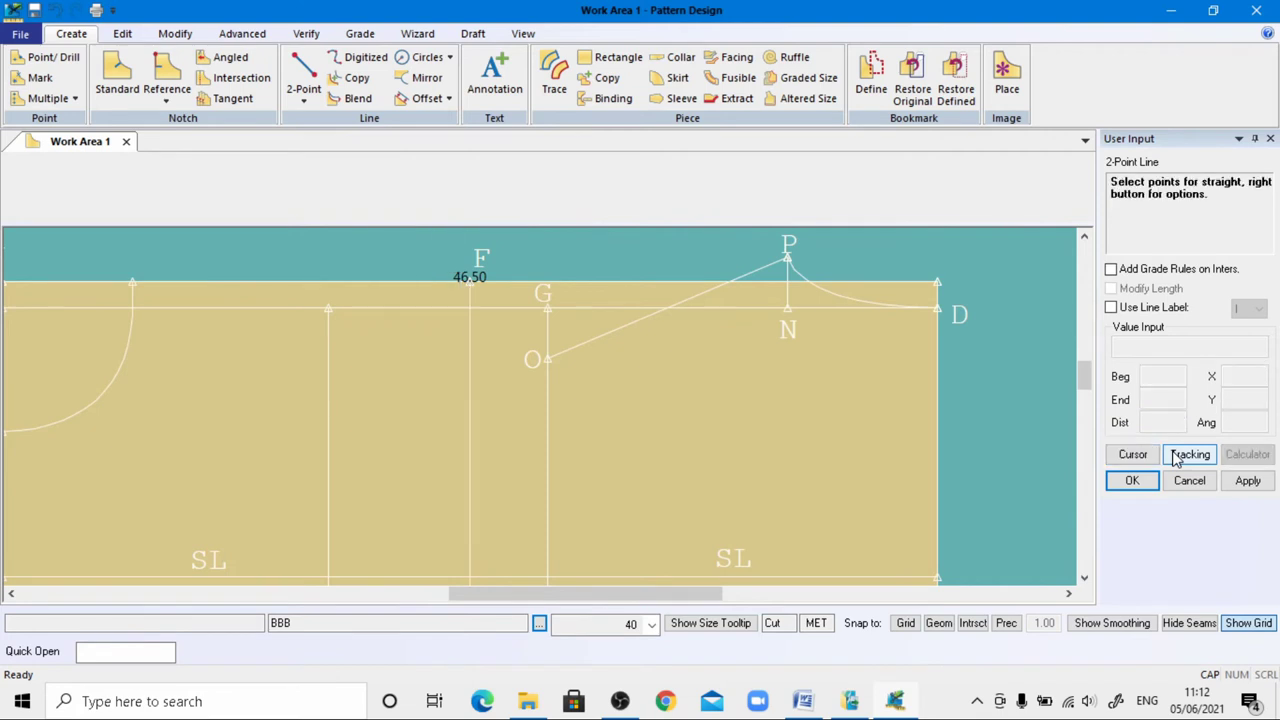
{"action": "left_click", "coordinate": [133, 282]}
{"action": "scroll", "coordinate": [300, 320], "scroll_direction": "down", "scroll_amount": 2}
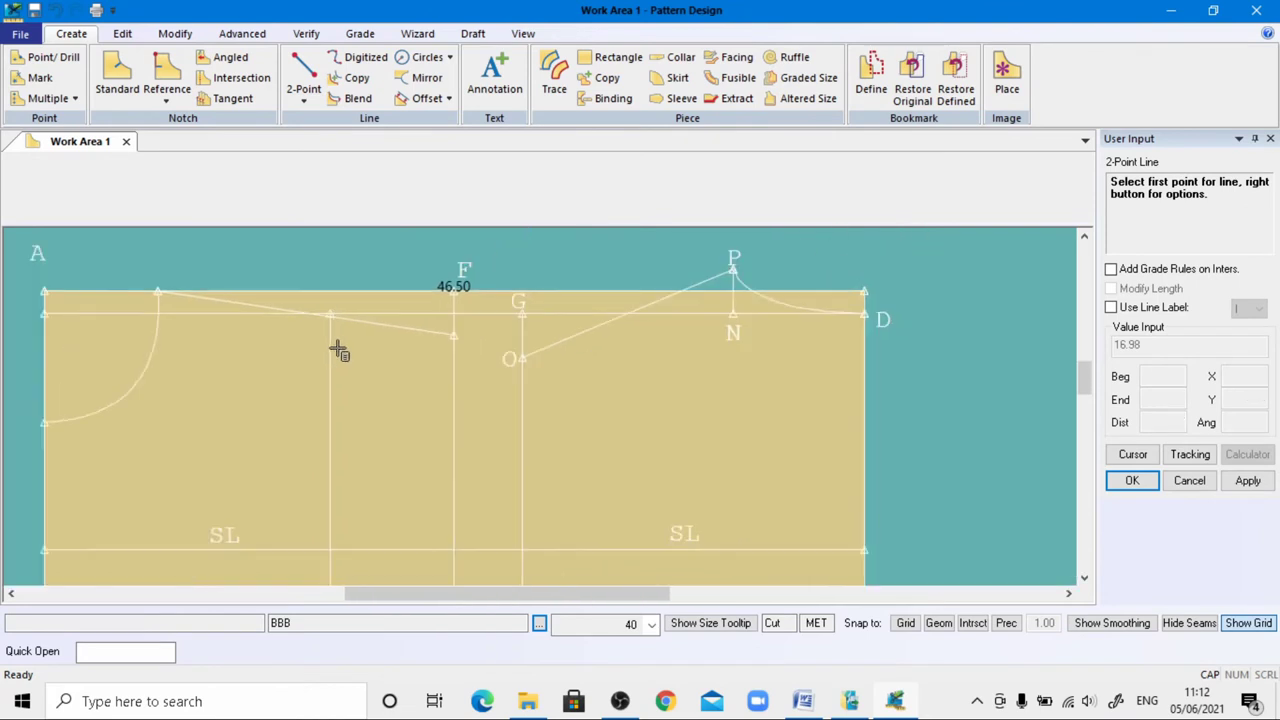
{"action": "right_click", "coordinate": [310, 272]}
{"action": "left_click", "coordinate": [271, 141]}
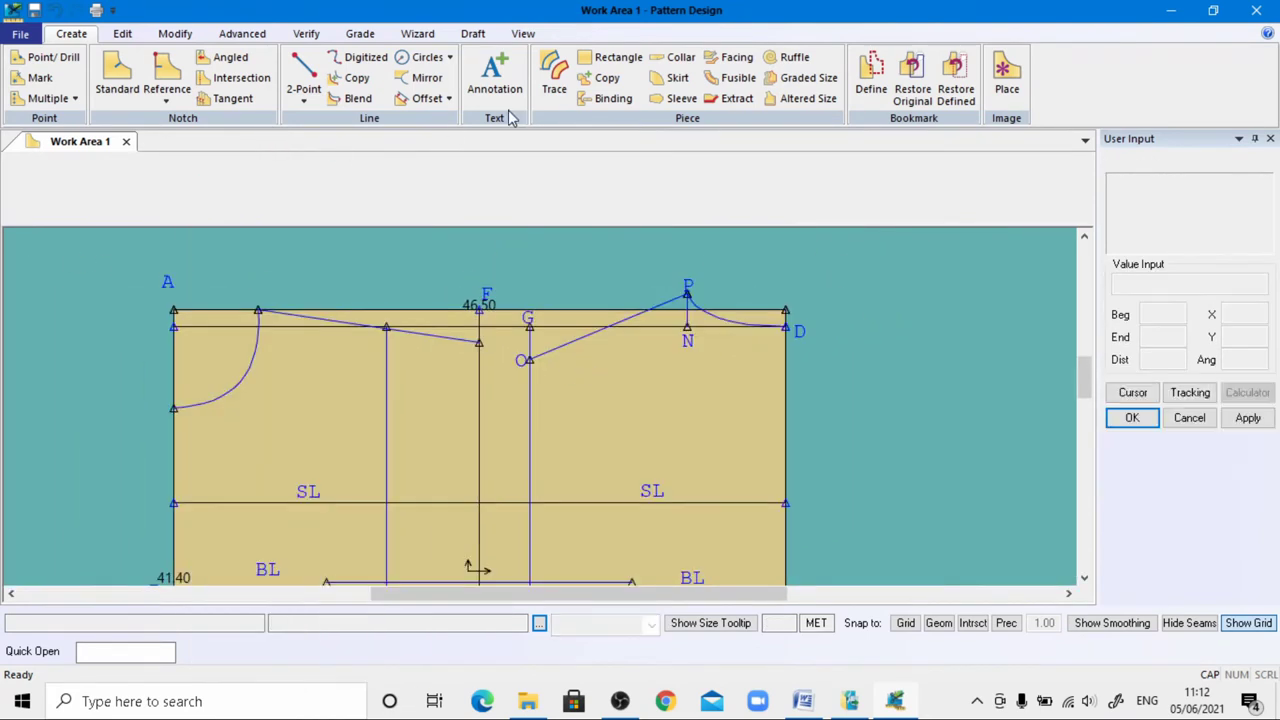
Add a U annotation with character size 1 at the upper end of the front neck curve
{"action": "left_click", "coordinate": [494, 75]}
{"action": "left_click", "coordinate": [262, 303]}
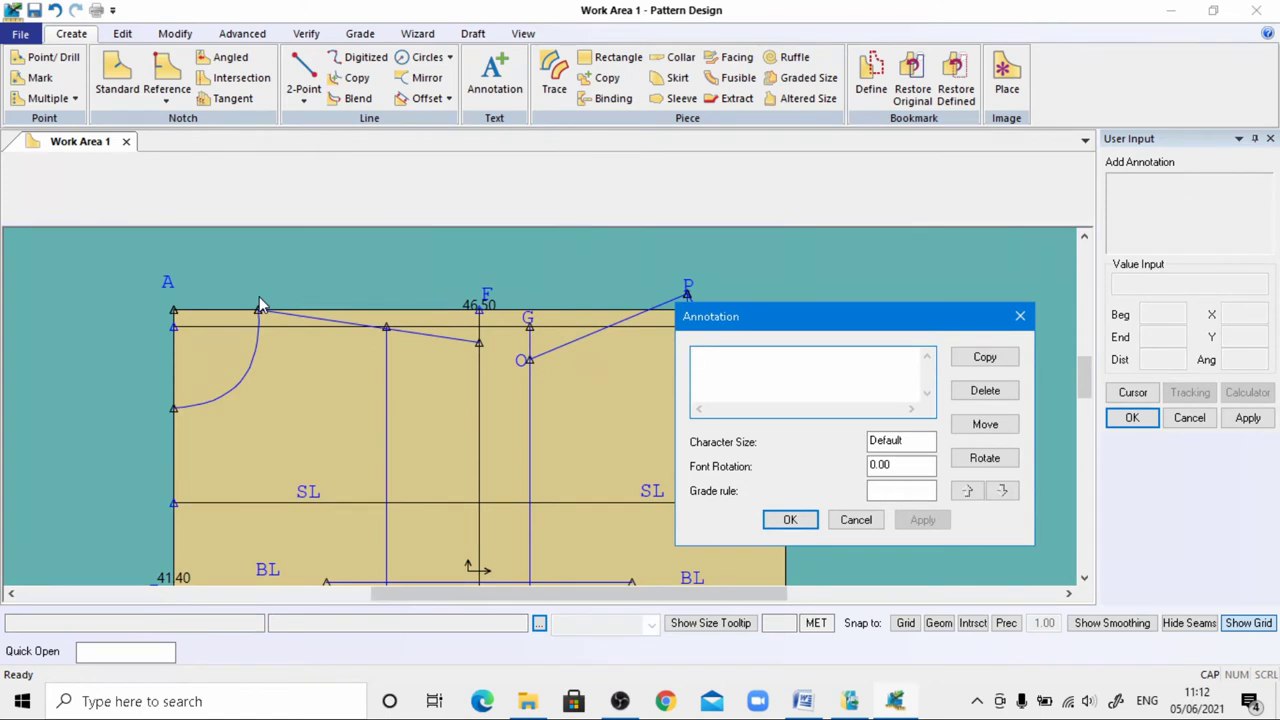
{"action": "type", "text": "U"}
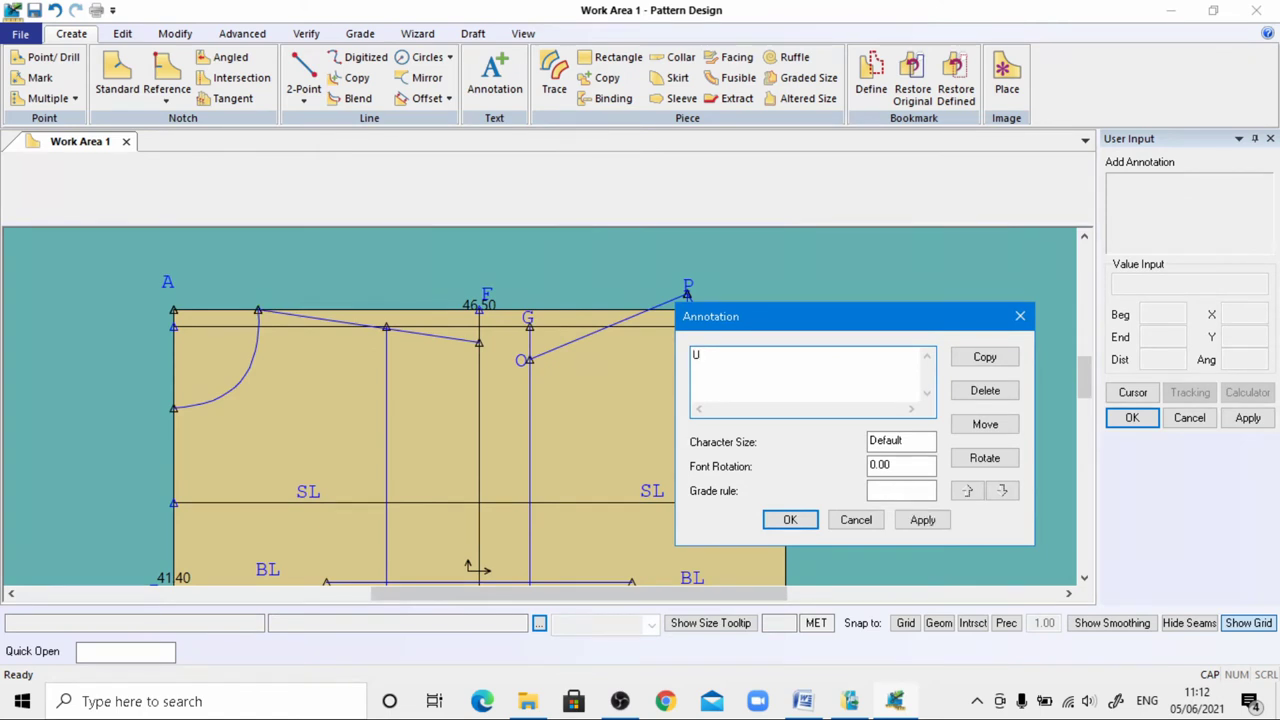
{"action": "key", "text": "Tab"}
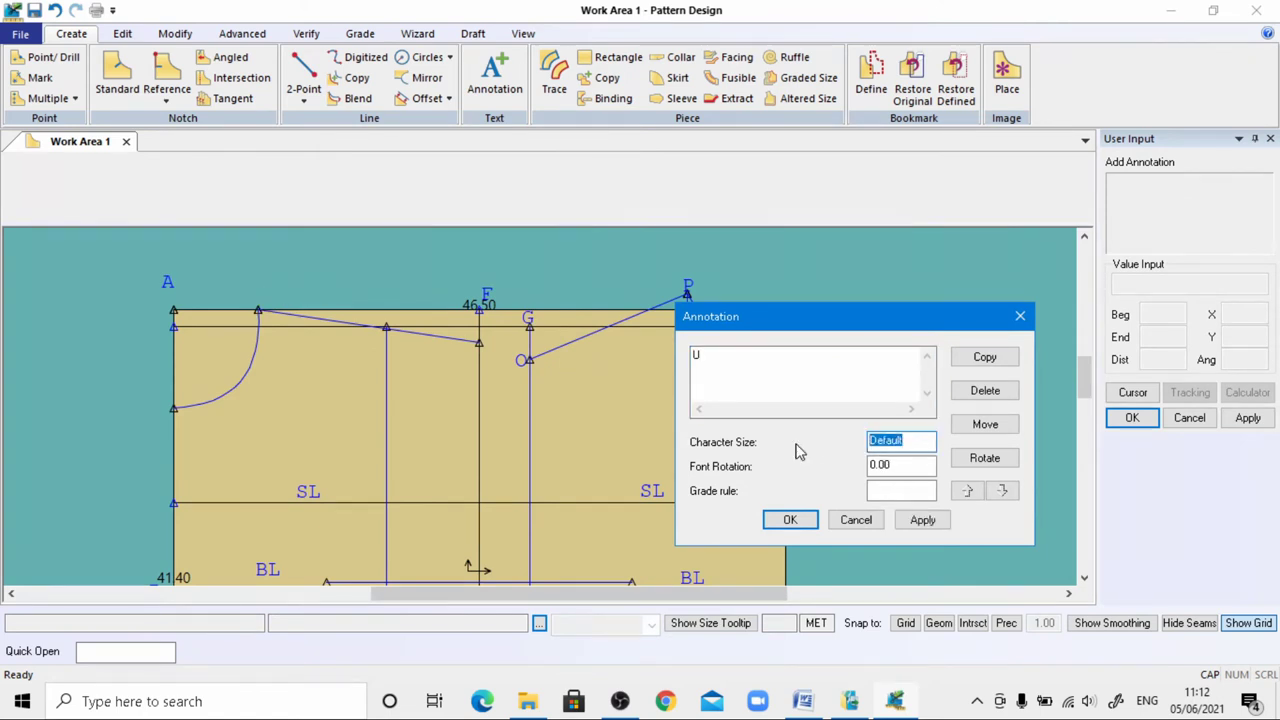
{"action": "type", "text": "1"}
{"action": "left_click", "coordinate": [922, 521]}
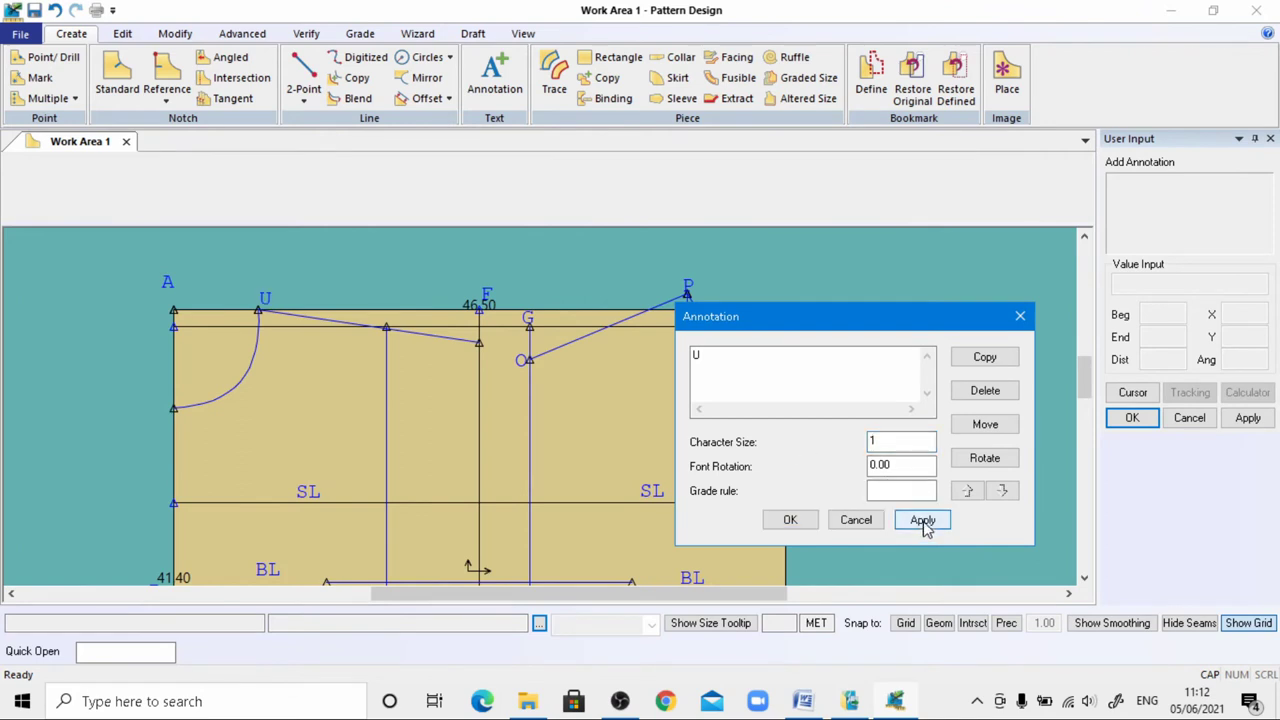
Copy the U annotation to the lower end of the front neck curve and change the copy's text to U1
{"action": "left_click", "coordinate": [985, 358]}
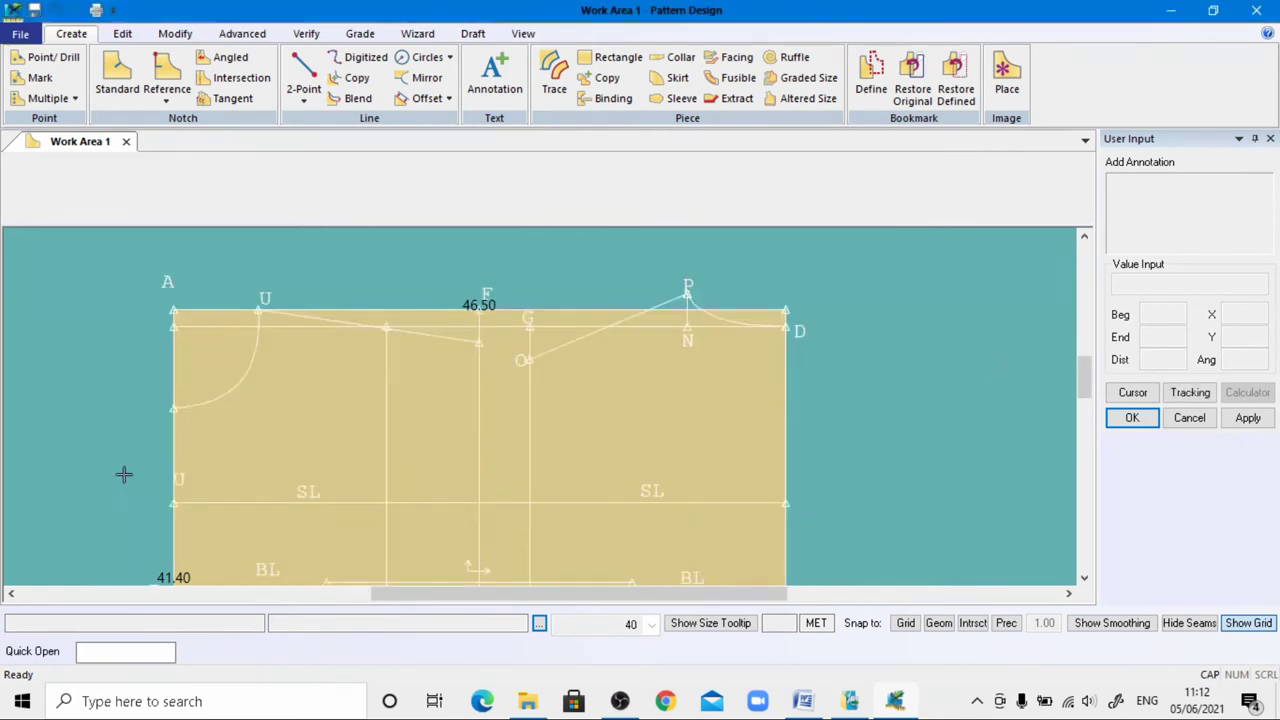
{"action": "left_click", "coordinate": [152, 410]}
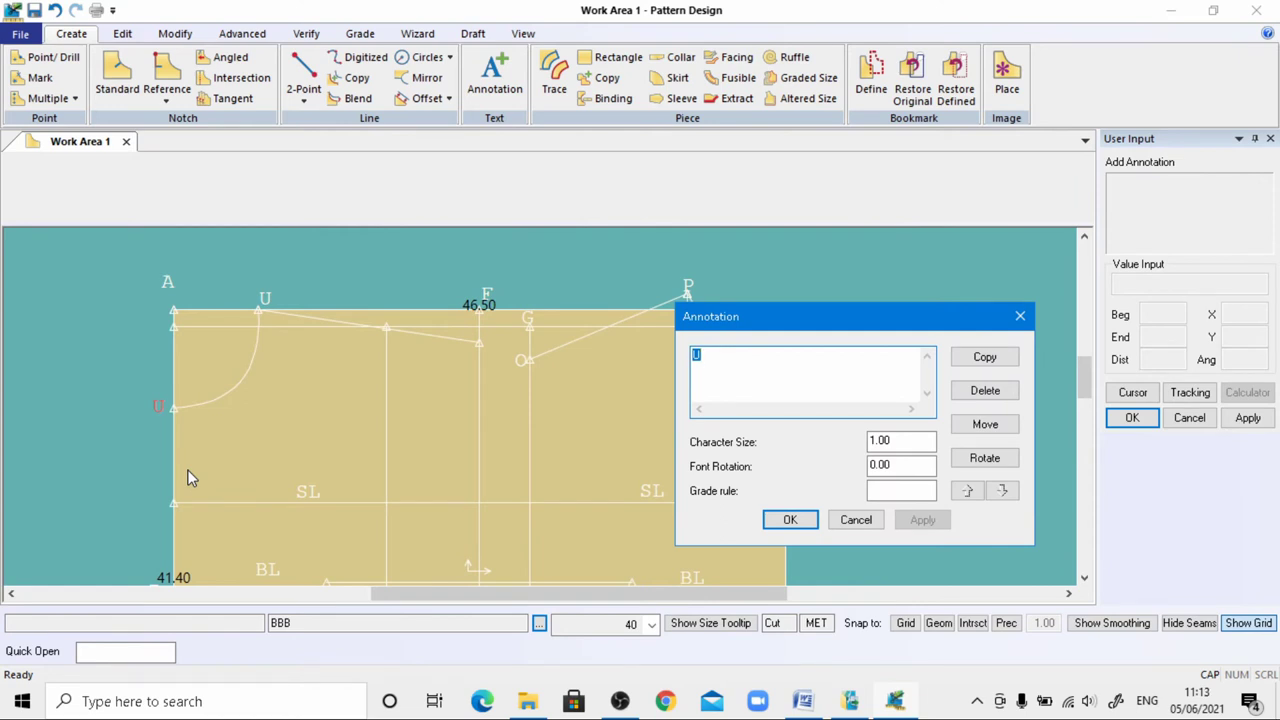
{"action": "type", "text": "U"}
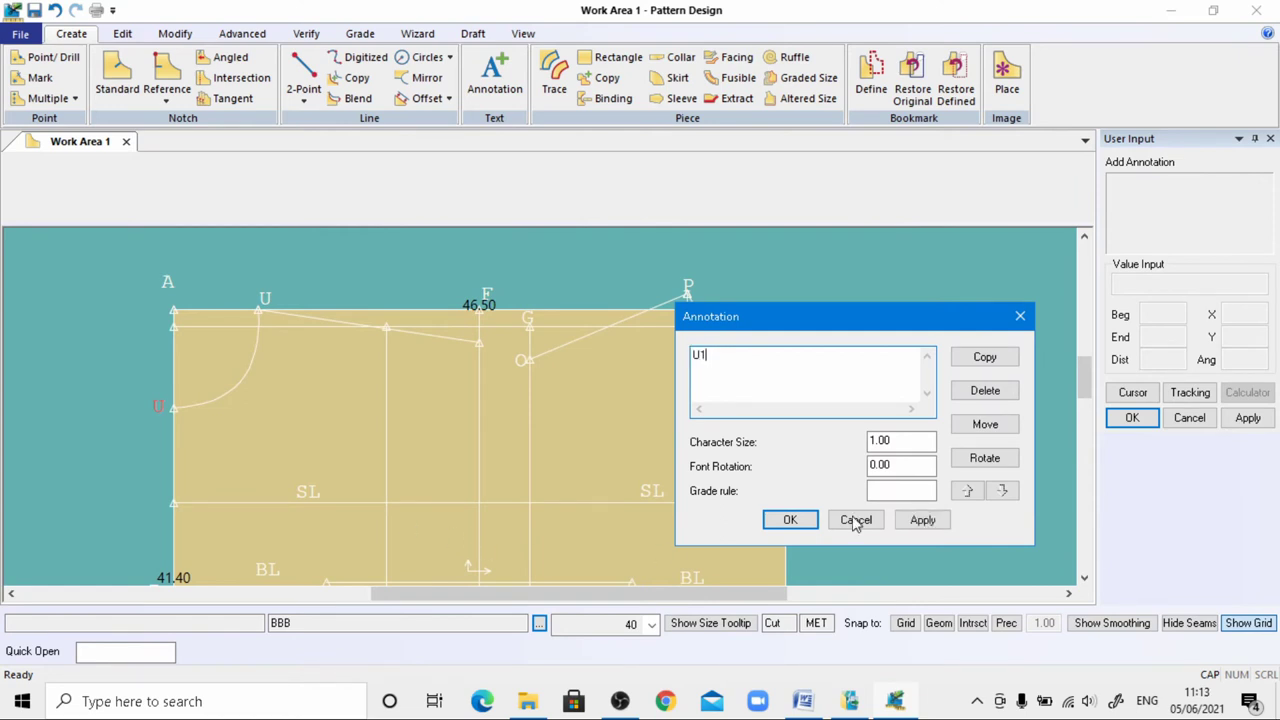
{"action": "left_click", "coordinate": [920, 518]}
{"action": "left_click", "coordinate": [790, 522]}
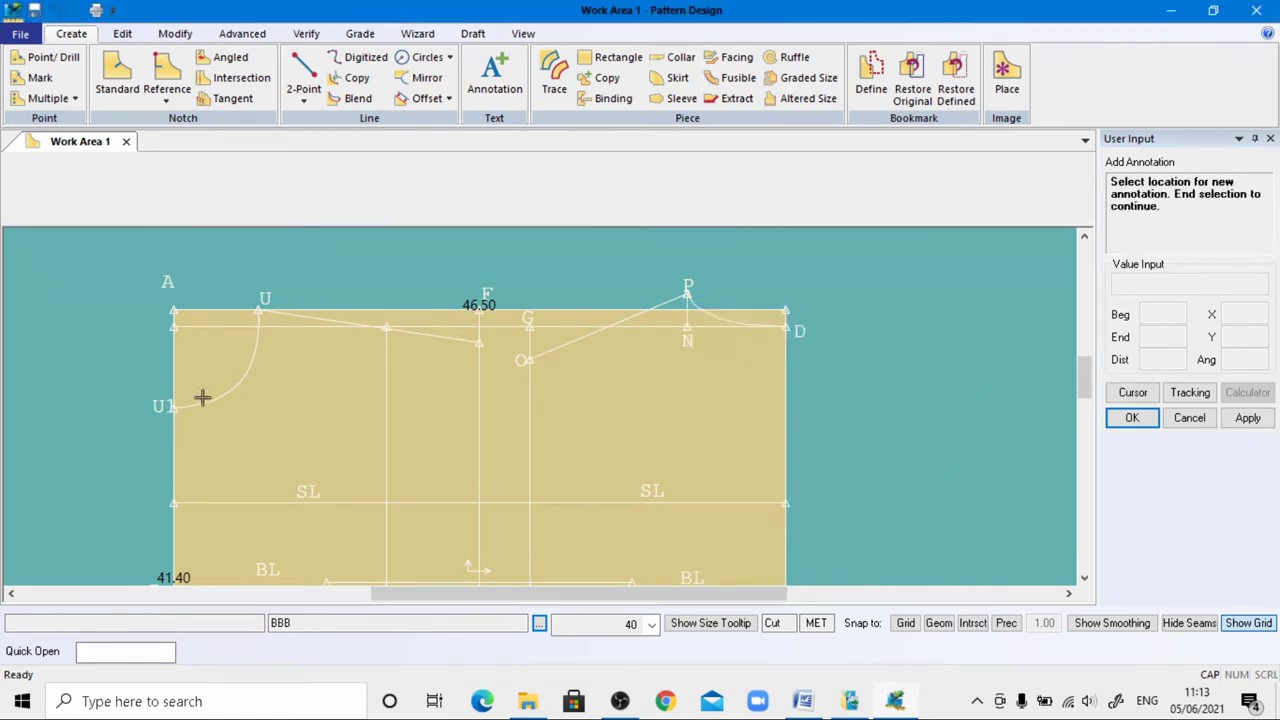
{"action": "right_click", "coordinate": [277, 398]}
{"action": "left_click", "coordinate": [277, 409]}
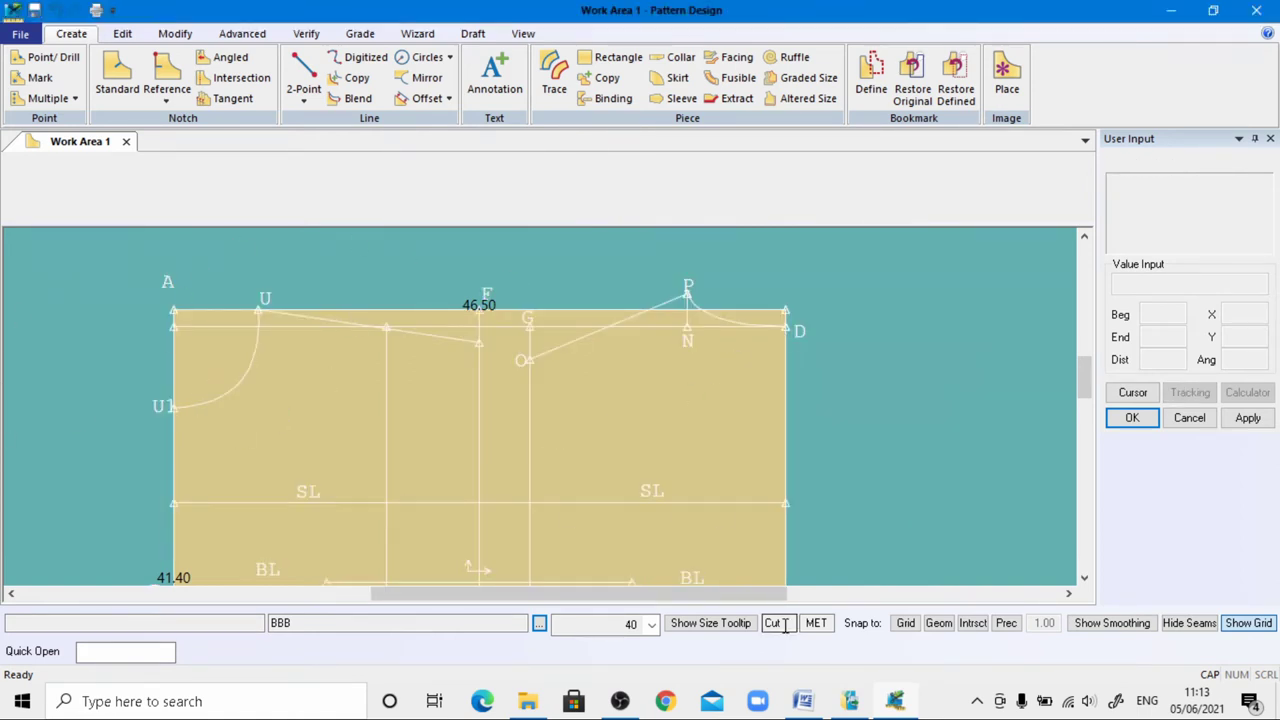
Check the front and back shoulder length entry (PP1) in the Word measurements document and return to Pattern Design
{"action": "left_click", "coordinate": [803, 701]}
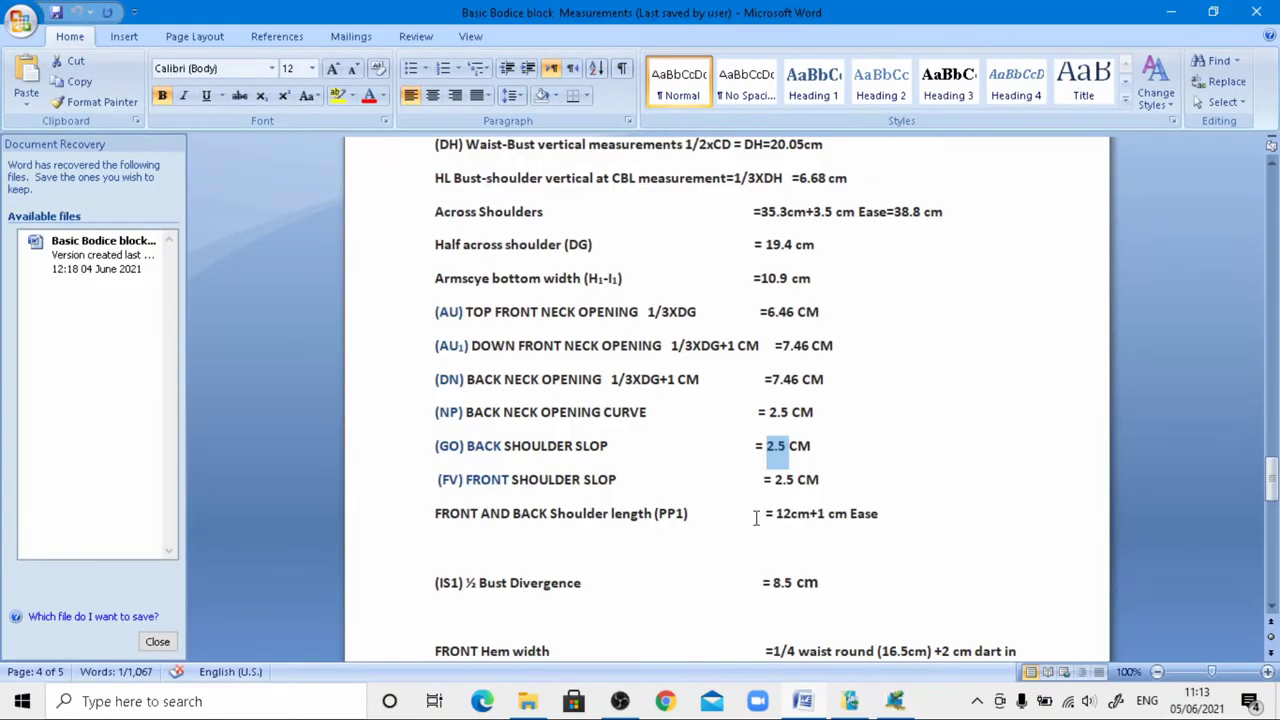
{"action": "scroll", "coordinate": [745, 517], "scroll_direction": "down", "scroll_amount": 3}
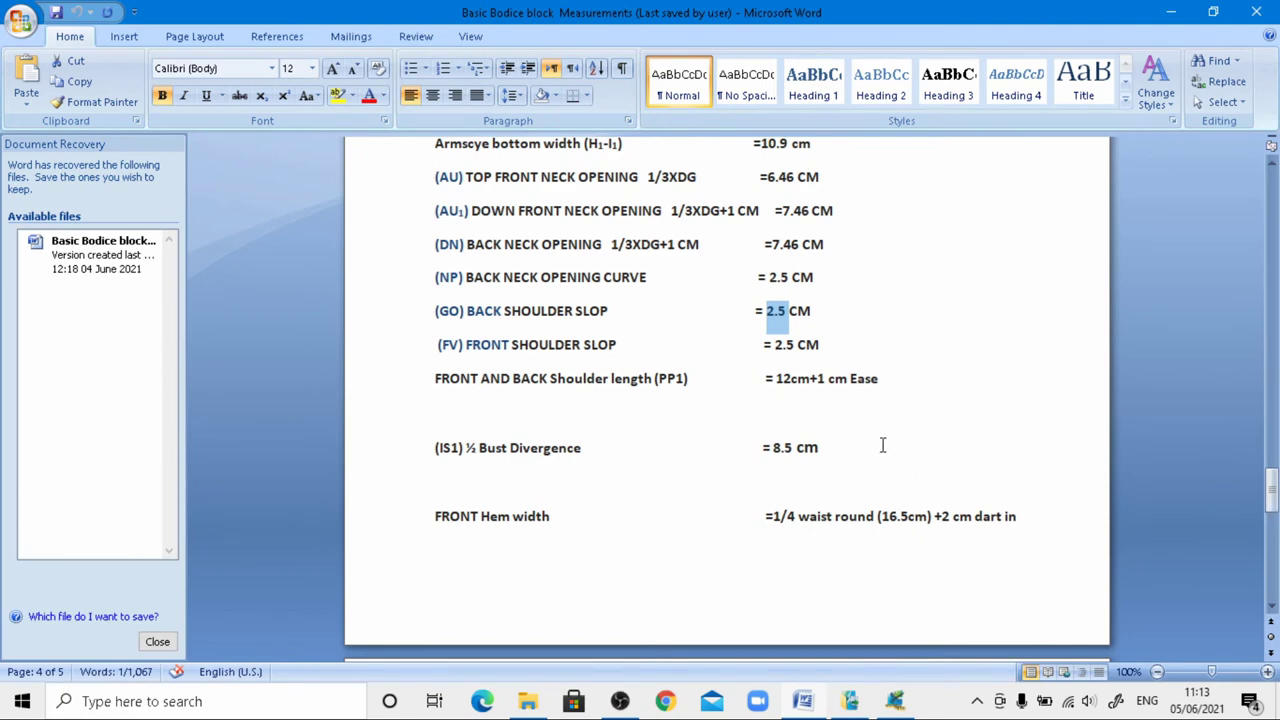
{"action": "left_click", "coordinate": [895, 700]}
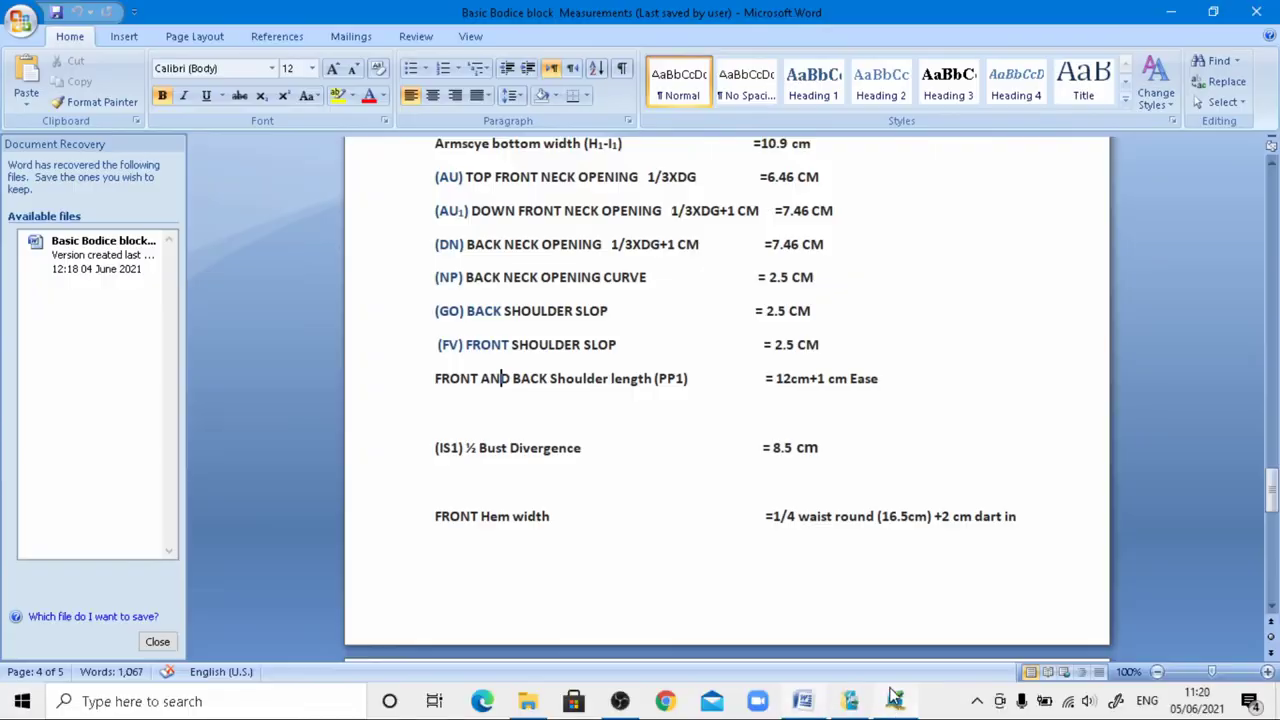
{"action": "left_click", "coordinate": [895, 700]}
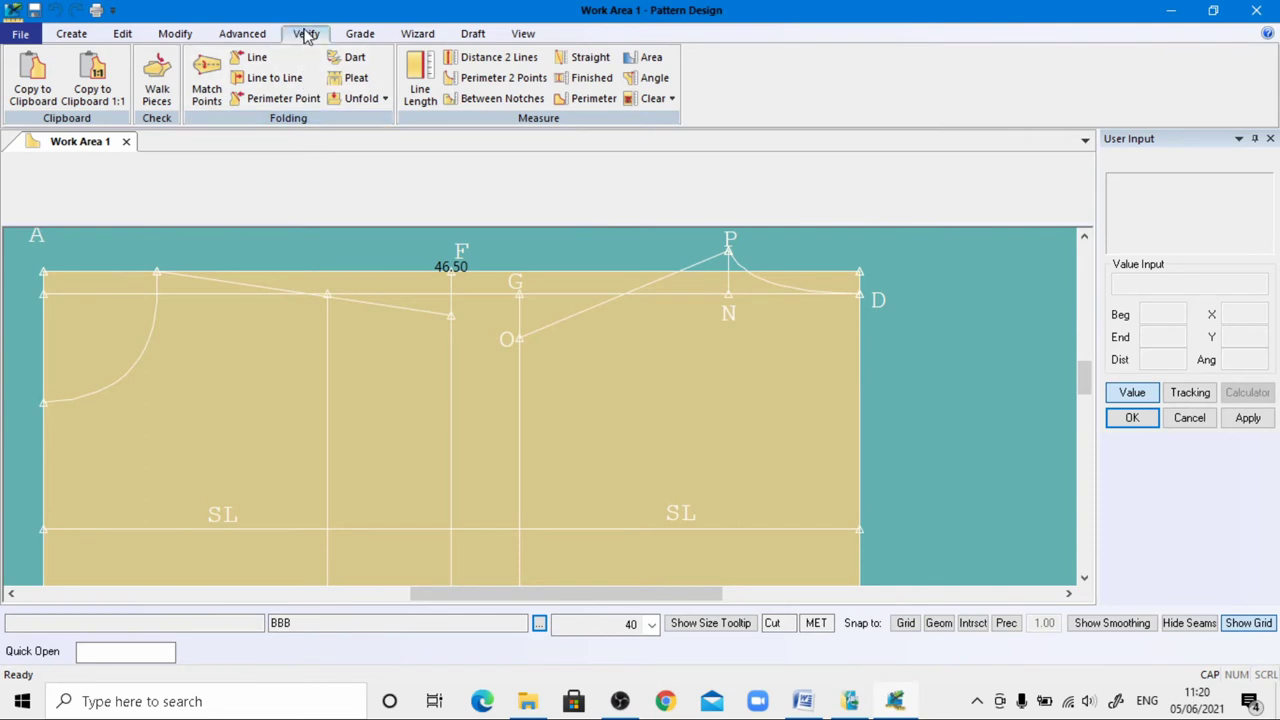
Measure the lengths of the back shoulder line OP and the front shoulder line starting at U with Line Length
{"action": "left_click", "coordinate": [422, 86]}
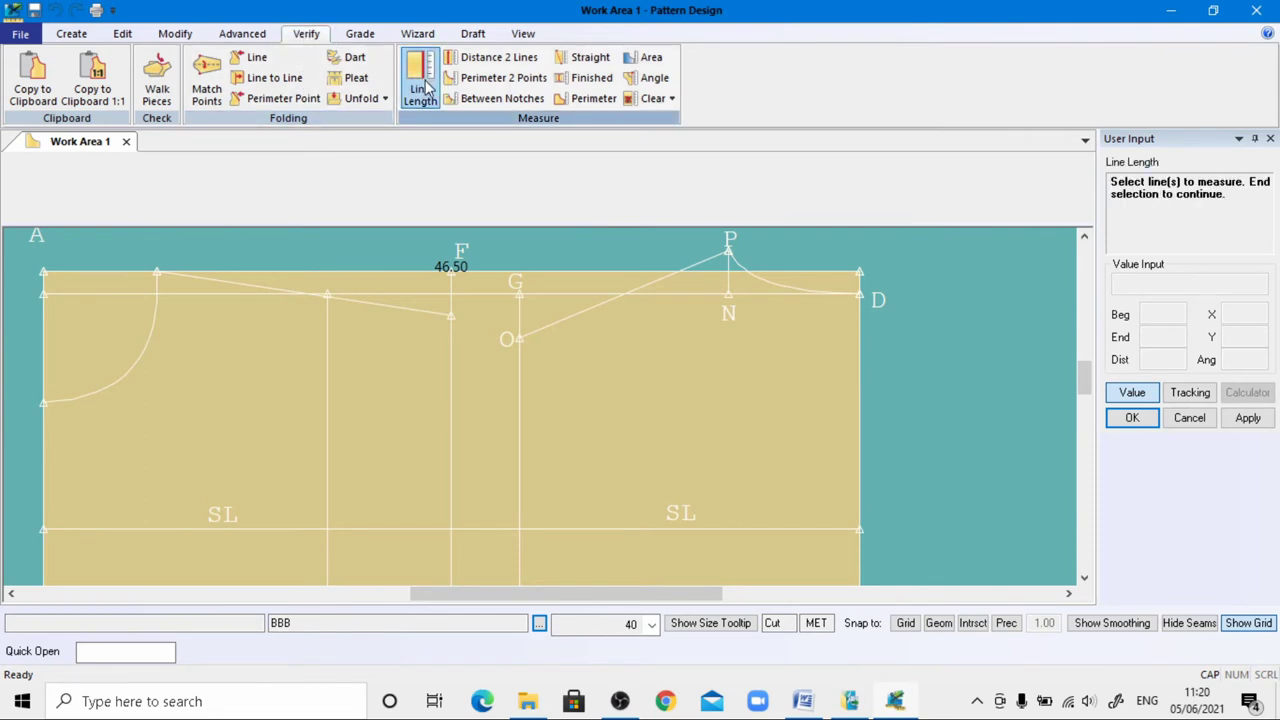
{"action": "left_click", "coordinate": [574, 311]}
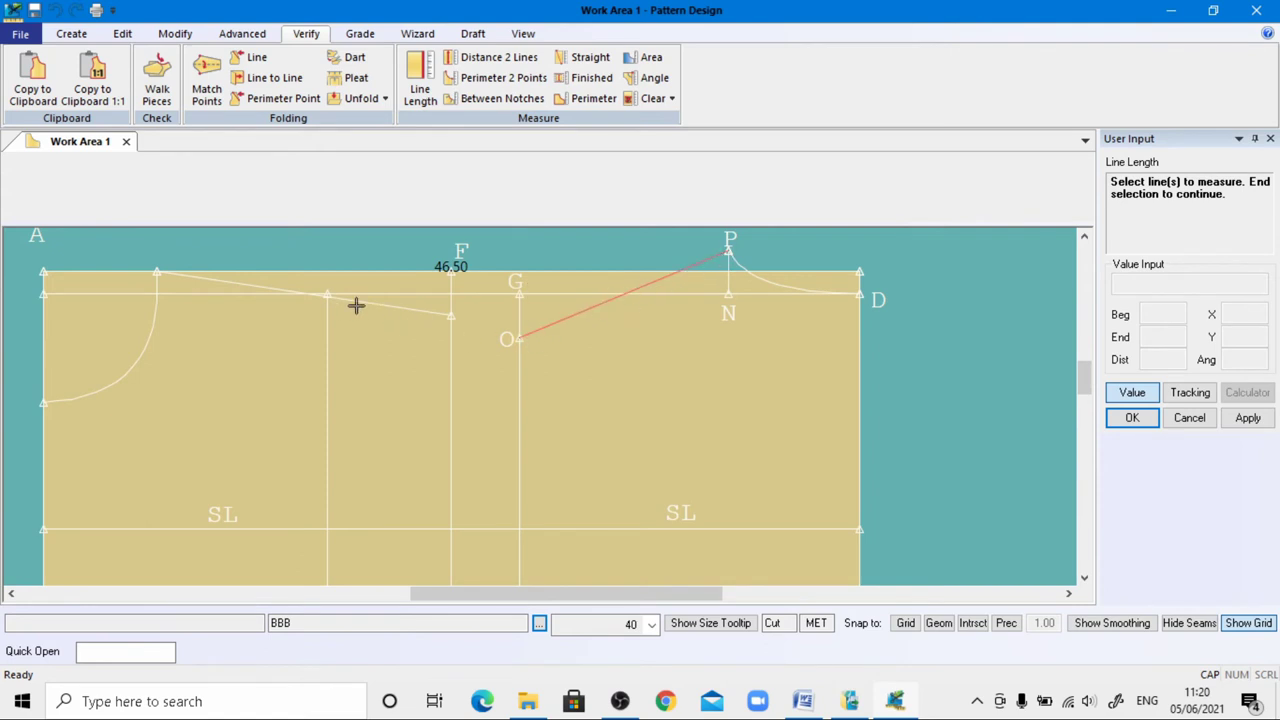
{"action": "left_click", "coordinate": [247, 284]}
{"action": "right_click", "coordinate": [418, 356]}
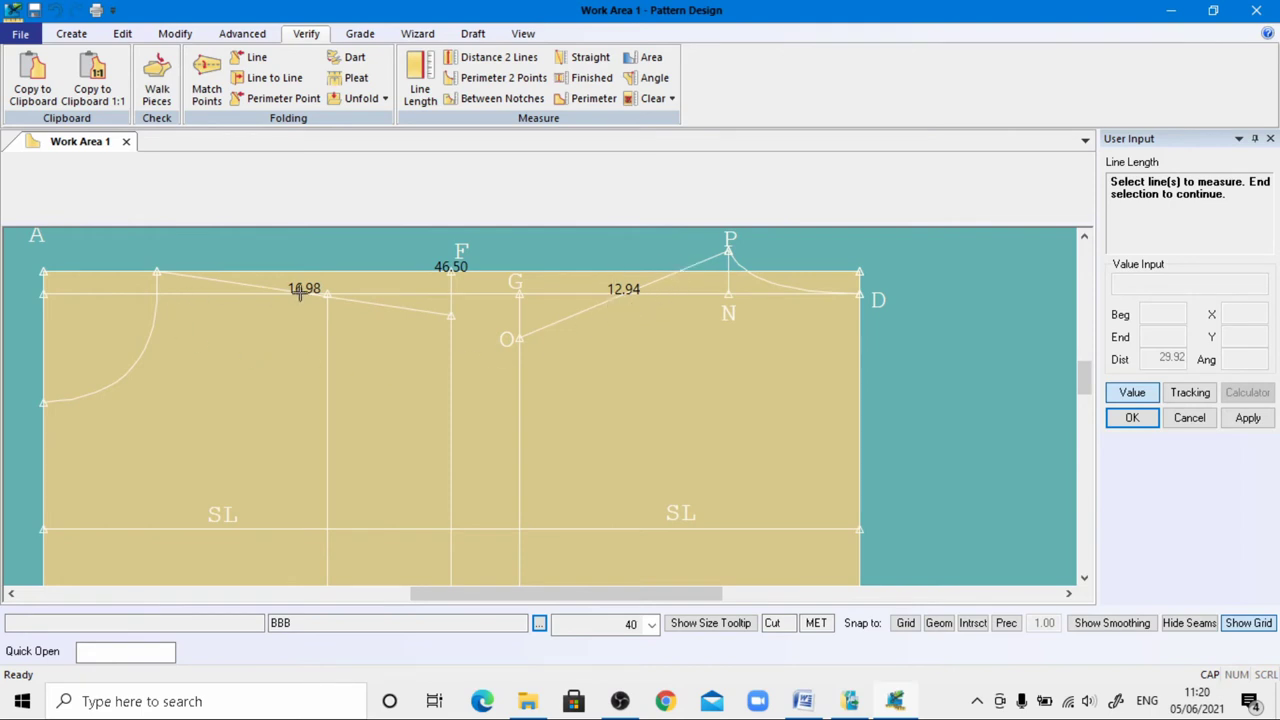
{"action": "right_click", "coordinate": [341, 318]}
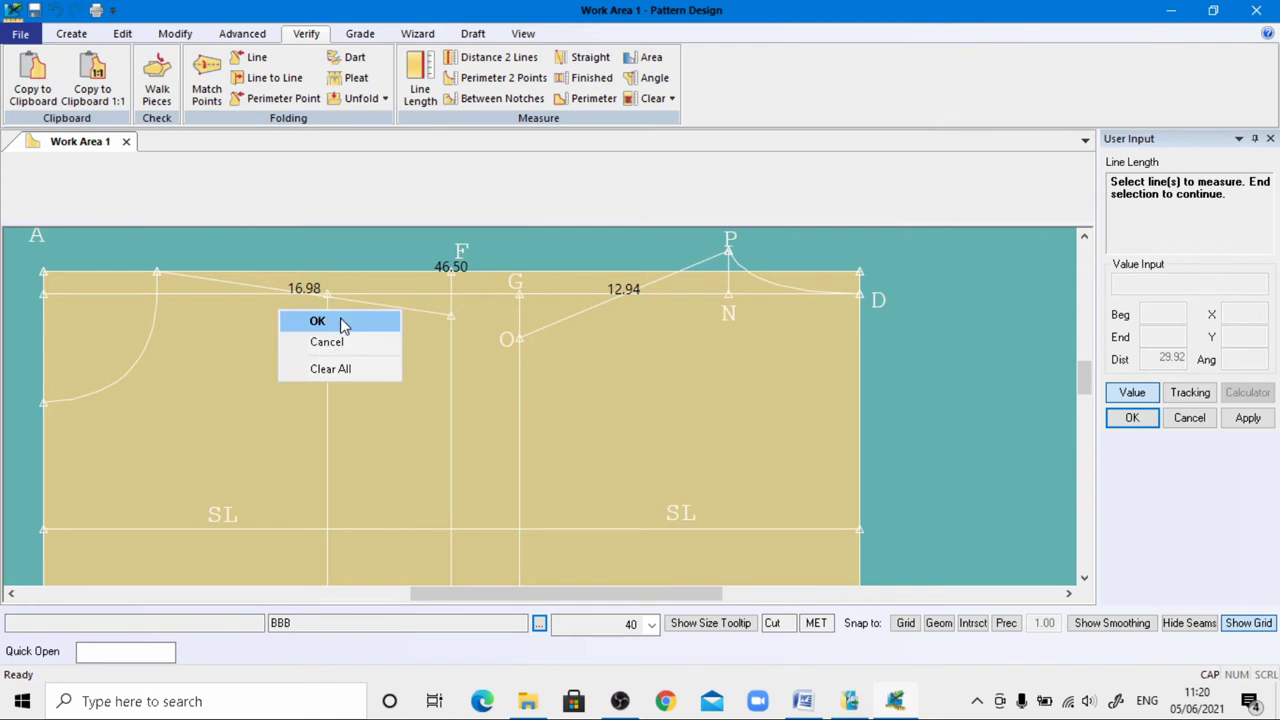
{"action": "left_click", "coordinate": [341, 318]}
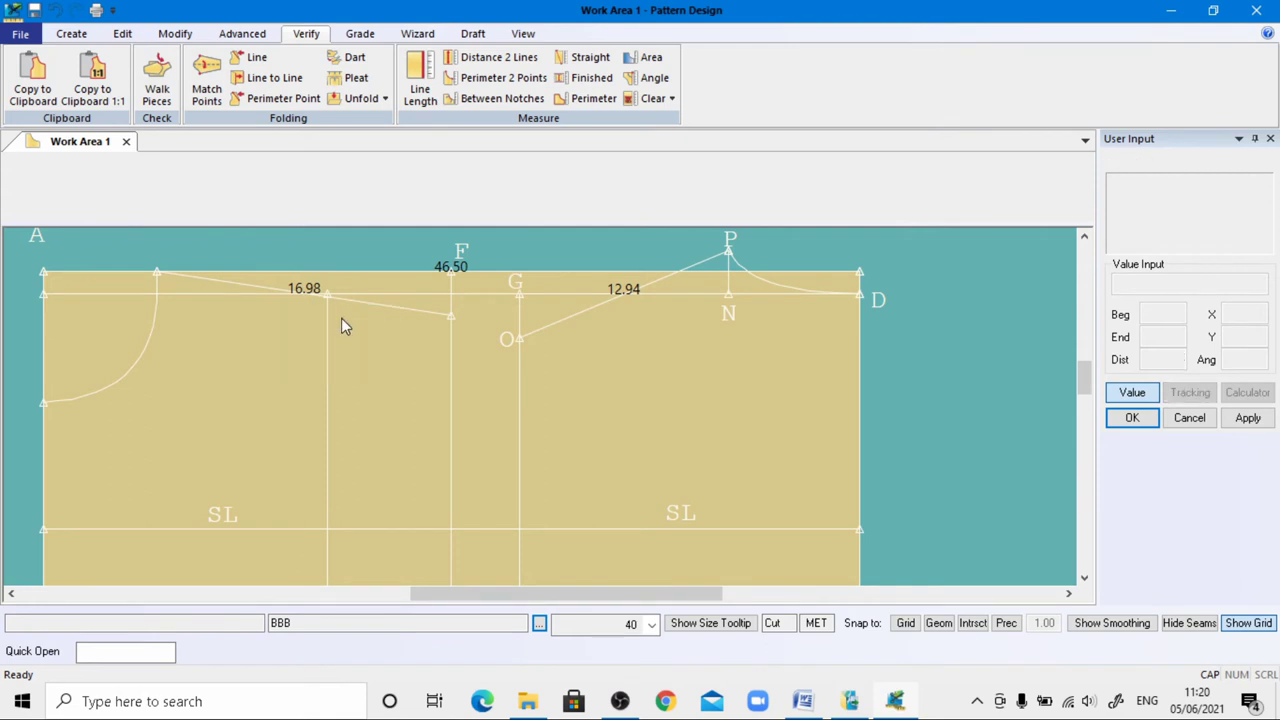
Move point O along the back shoulder line so that it lies 13 from the line's end at P
{"action": "left_click", "coordinate": [176, 34]}
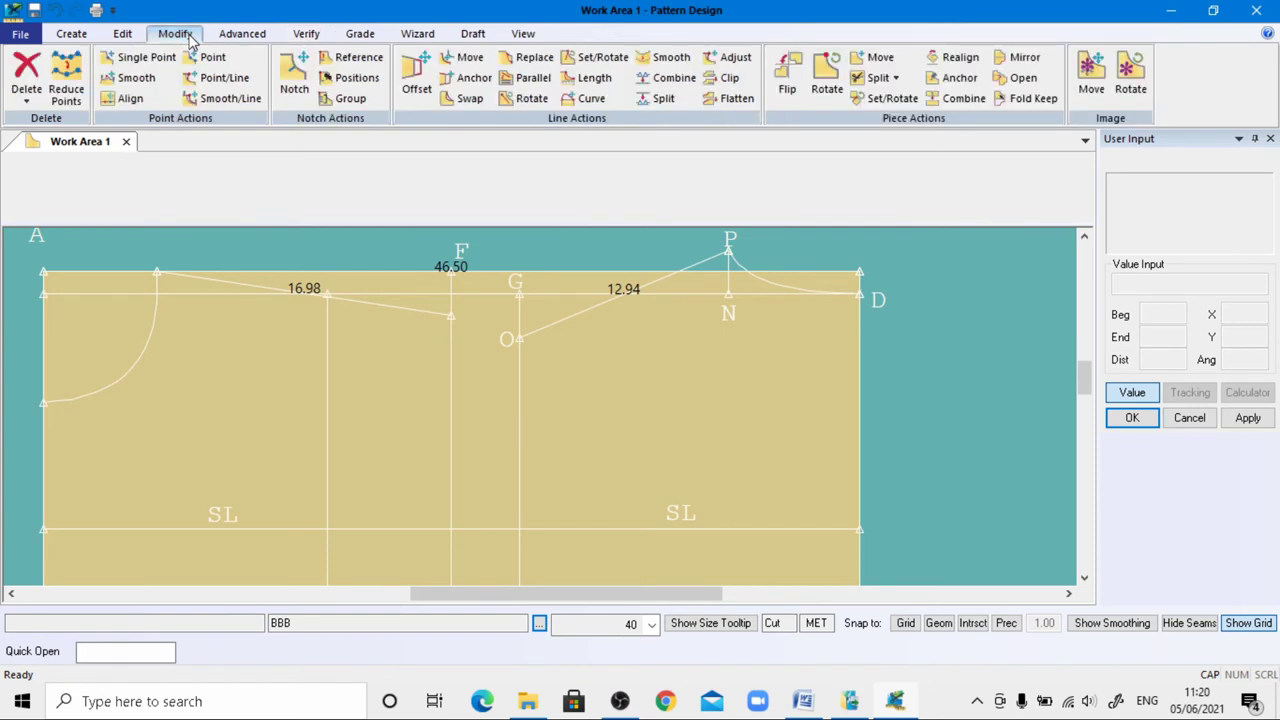
{"action": "left_click", "coordinate": [224, 78]}
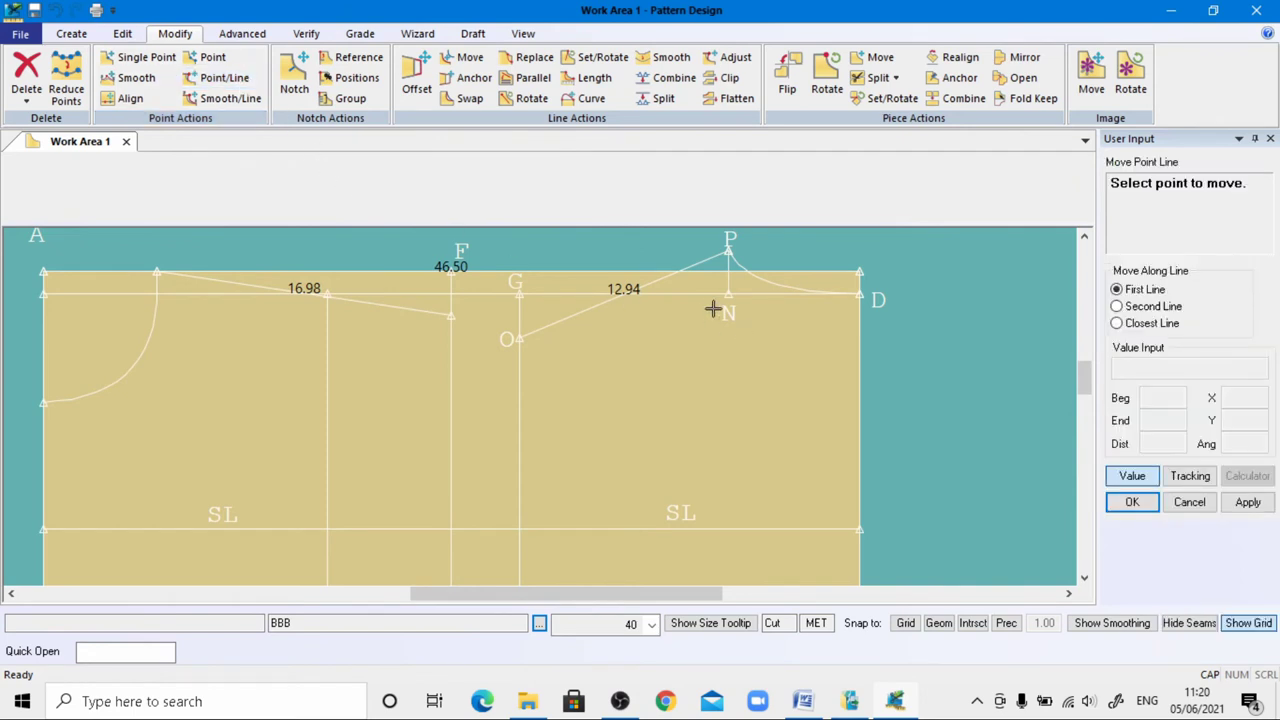
{"action": "left_click", "coordinate": [513, 345]}
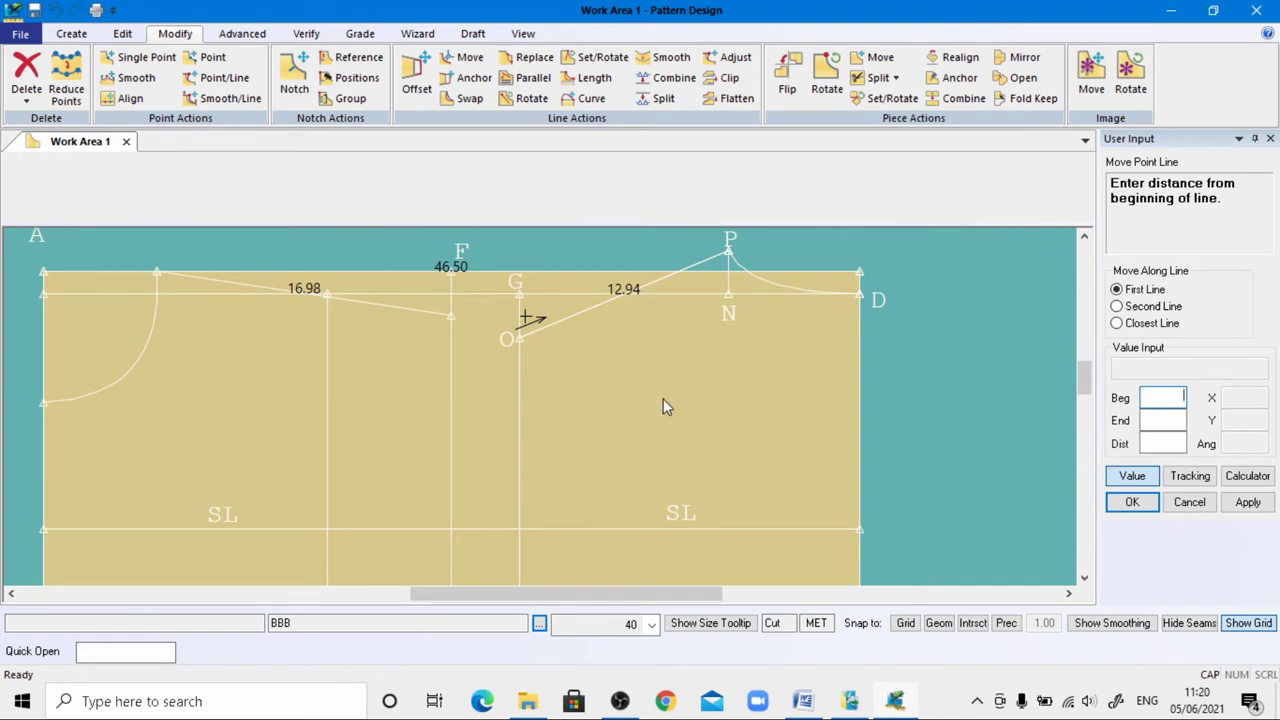
{"action": "left_click", "coordinate": [1166, 421]}
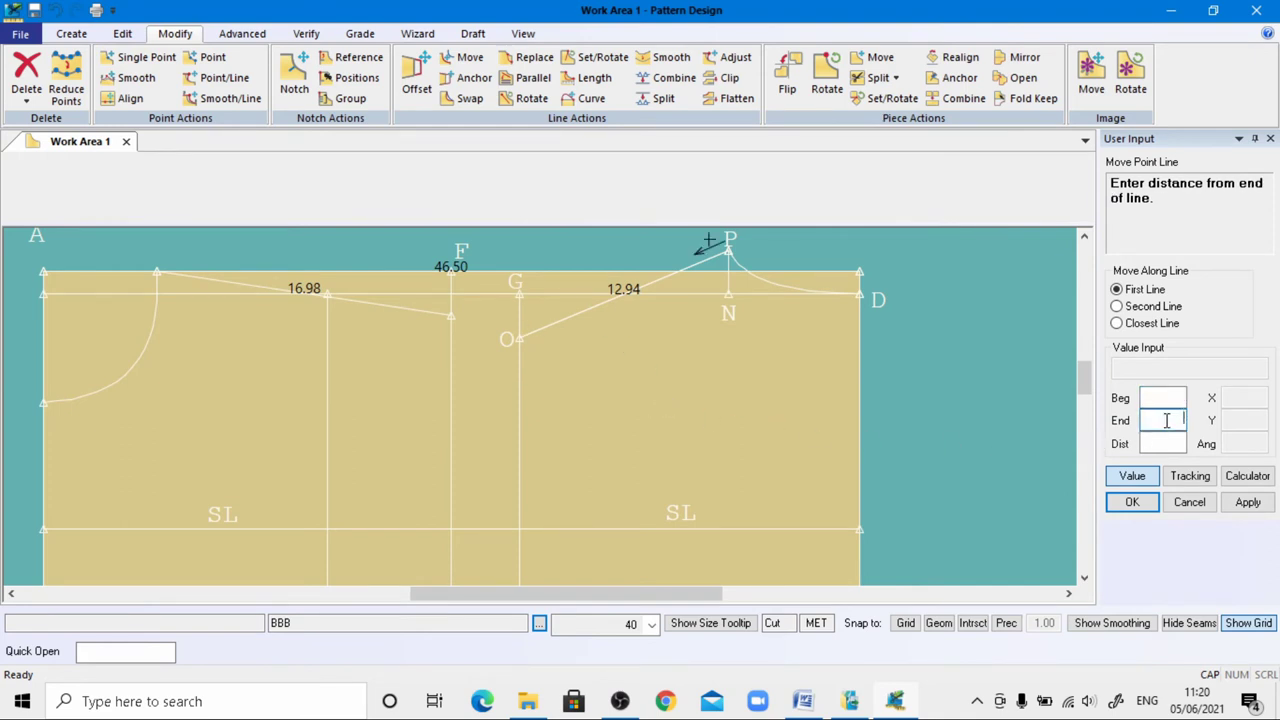
{"action": "type", "text": "13"}
{"action": "key", "text": "Return"}
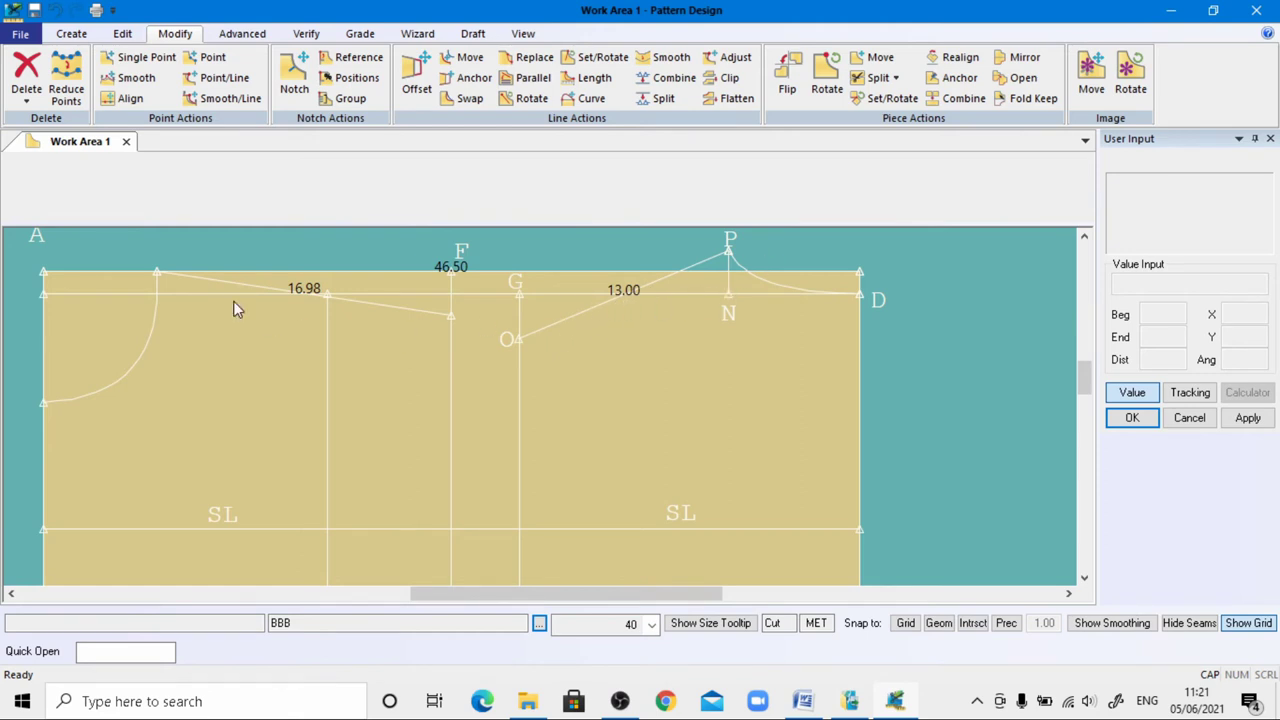
Move the outer end of the front shoulder line along that line to 13 from its neck end
{"action": "left_click", "coordinate": [224, 77]}
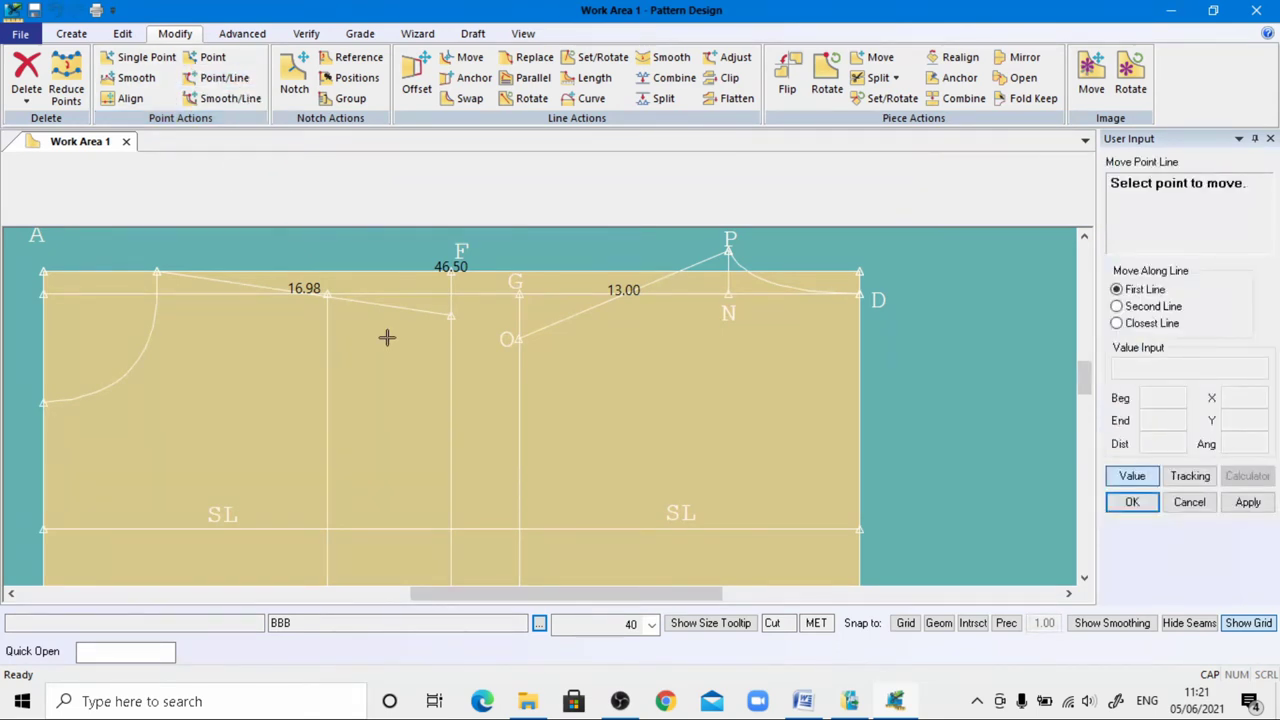
{"action": "left_click", "coordinate": [460, 320]}
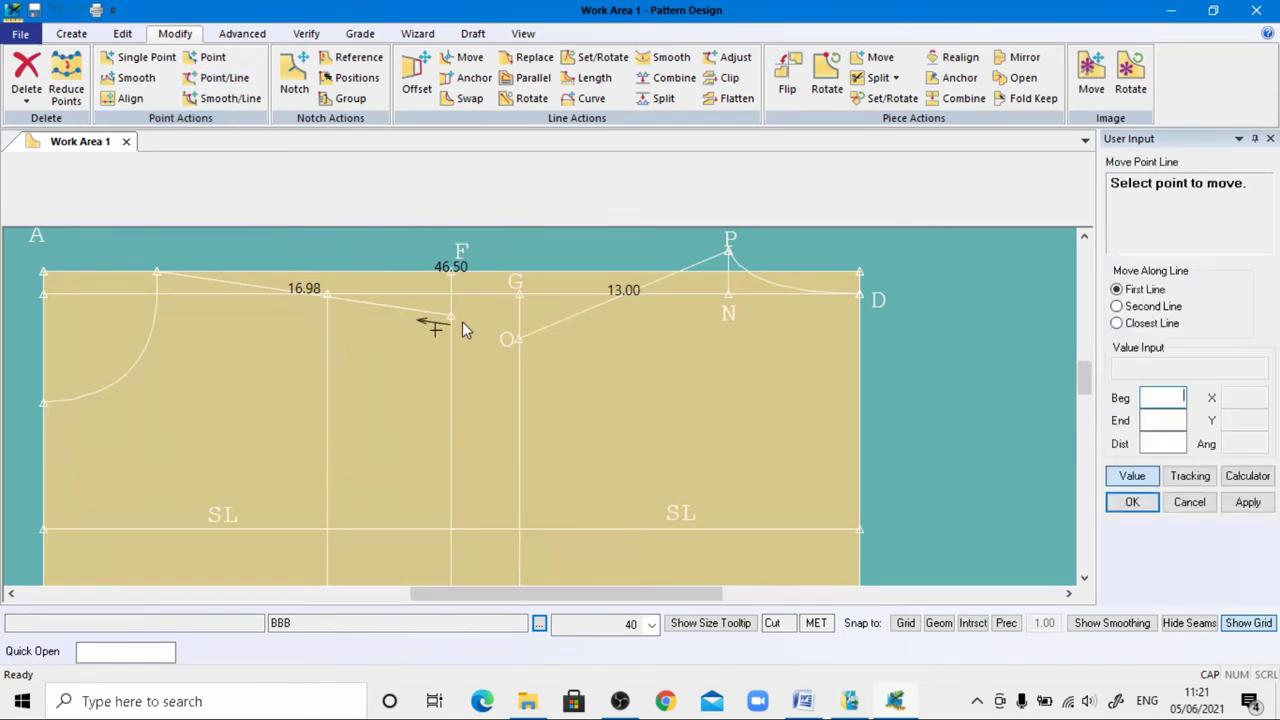
{"action": "left_click", "coordinate": [1168, 422]}
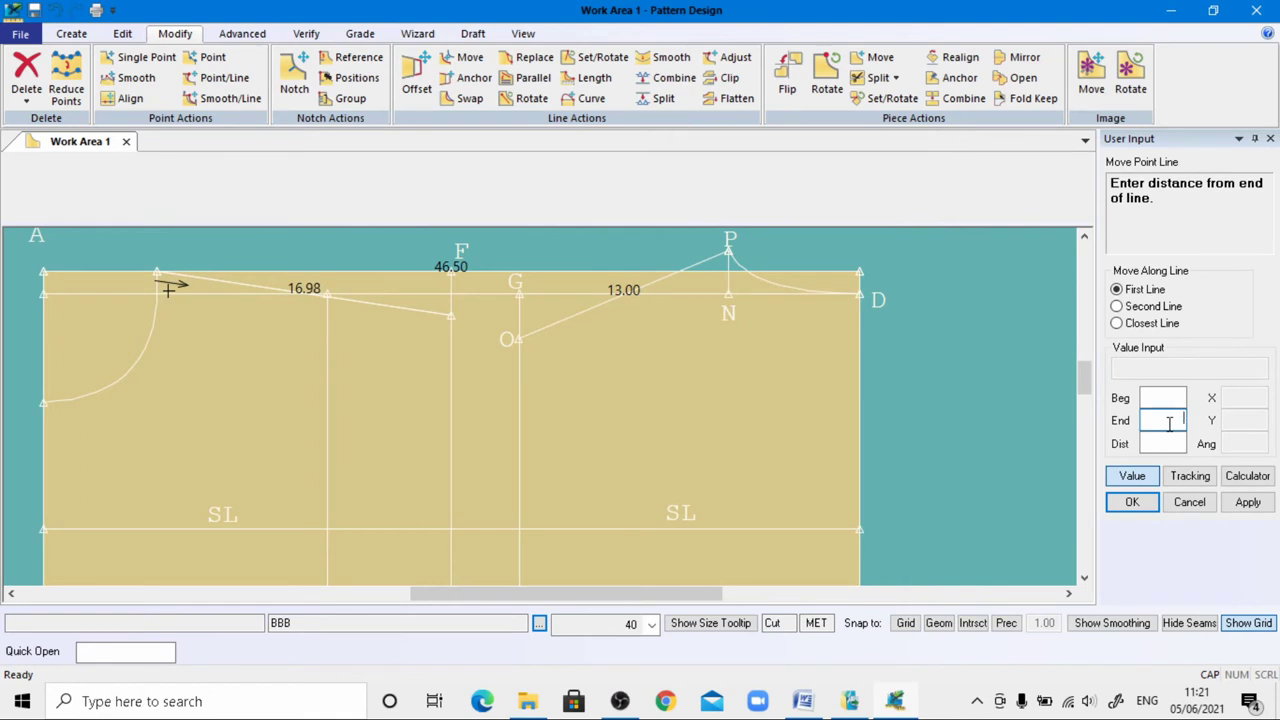
{"action": "type", "text": "13"}
{"action": "key", "text": "Return"}
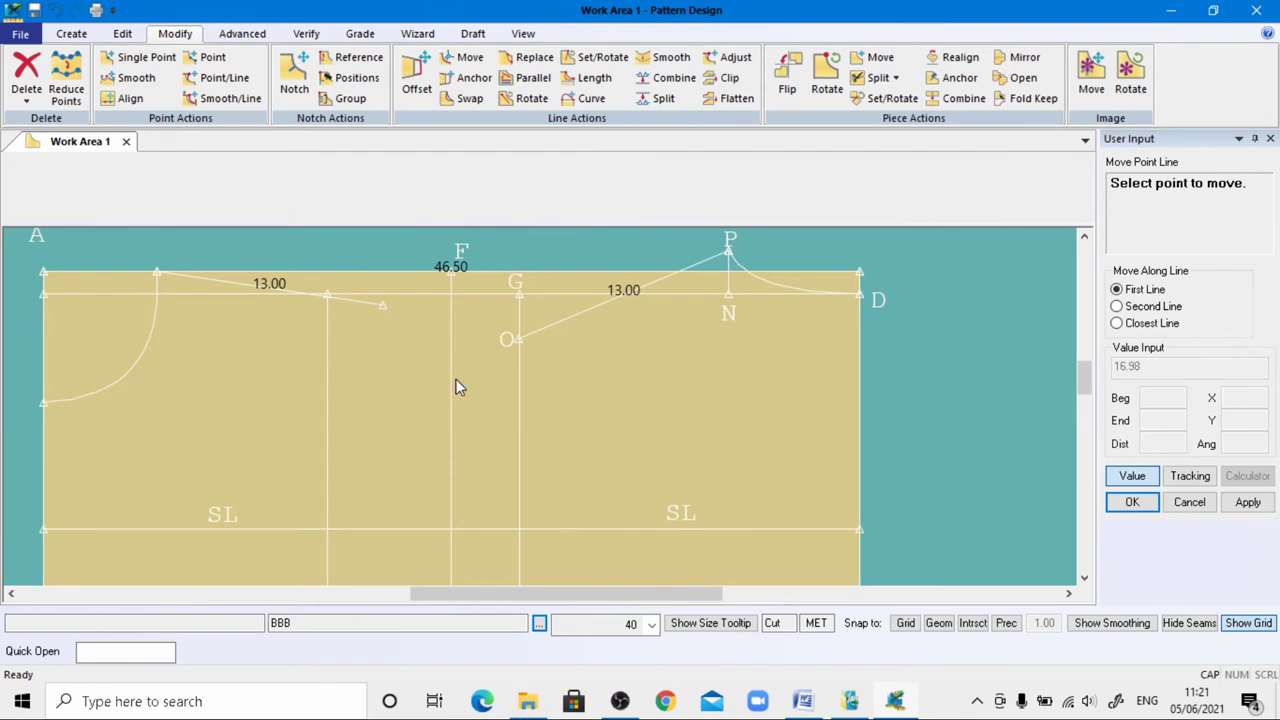
{"action": "key", "text": "Escape"}
Split the bust line from H to I at 50% of its length
{"action": "scroll", "coordinate": [459, 381], "scroll_direction": "up", "scroll_amount": 1}
{"action": "scroll", "coordinate": [459, 395], "scroll_direction": "down", "scroll_amount": 2}
{"action": "scroll", "coordinate": [462, 385], "scroll_direction": "down", "scroll_amount": 3}
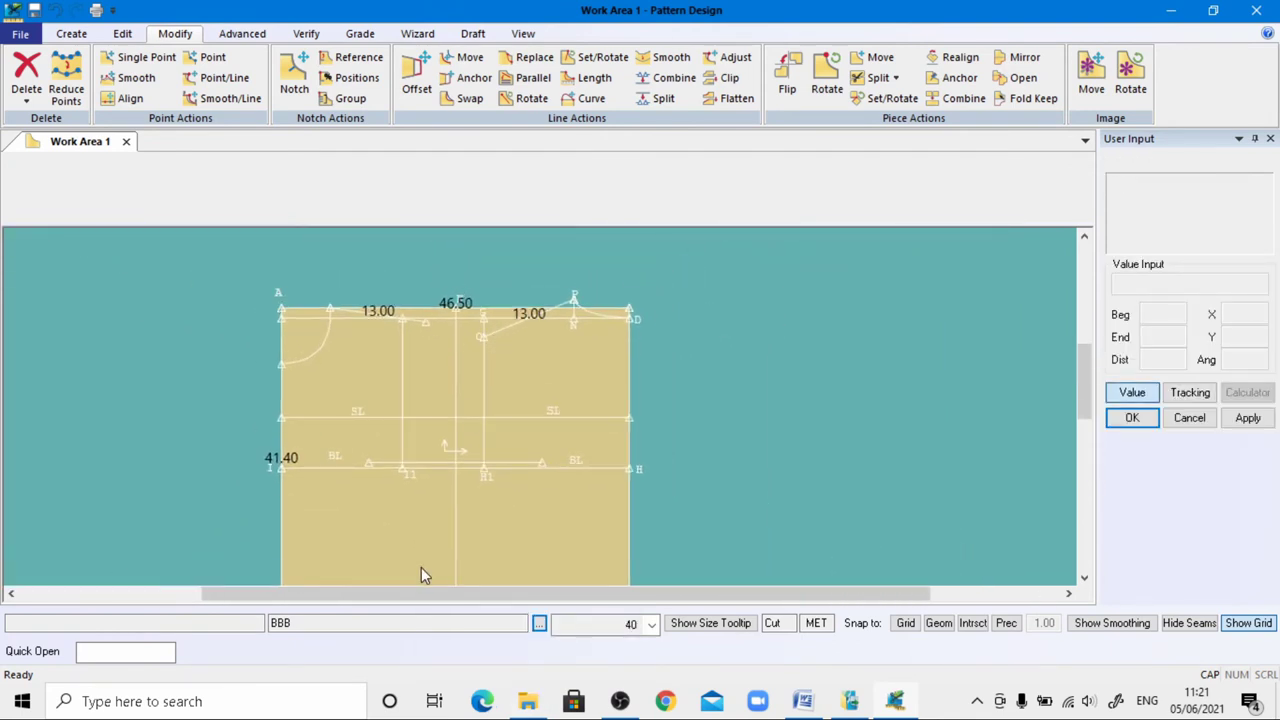
{"action": "scroll", "coordinate": [449, 525], "scroll_direction": "up", "scroll_amount": 2}
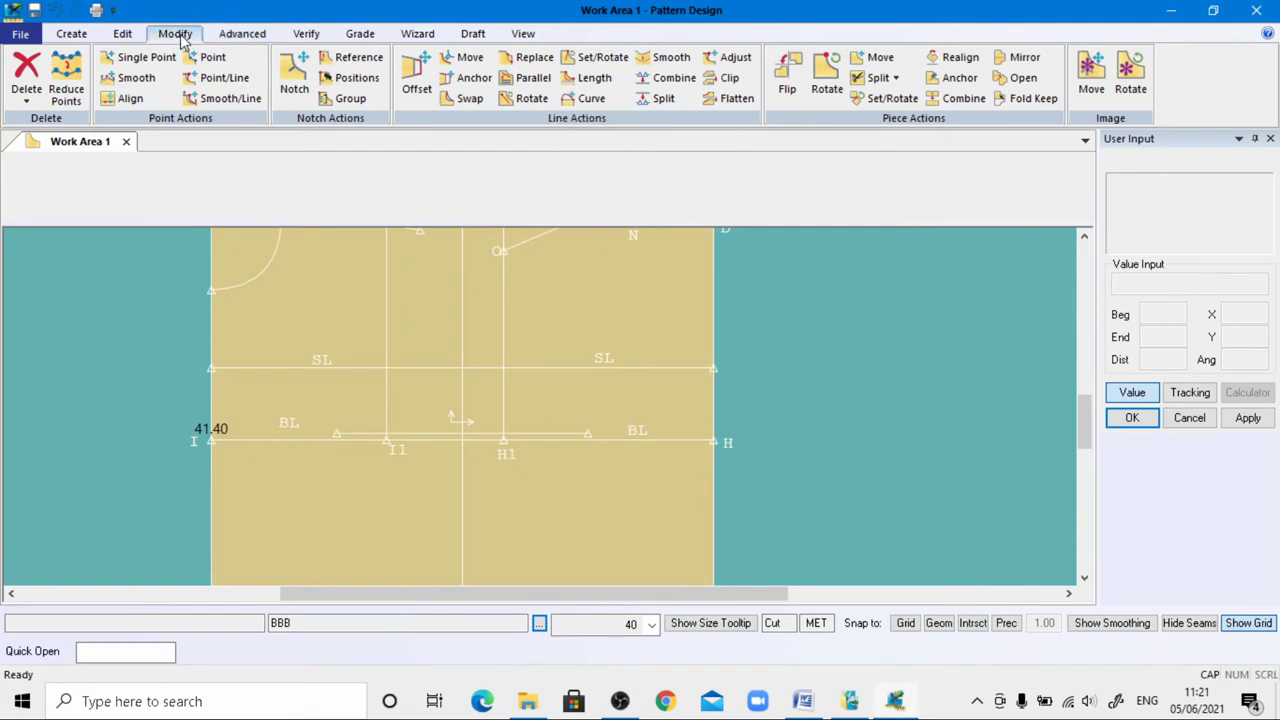
{"action": "left_click", "coordinate": [660, 98]}
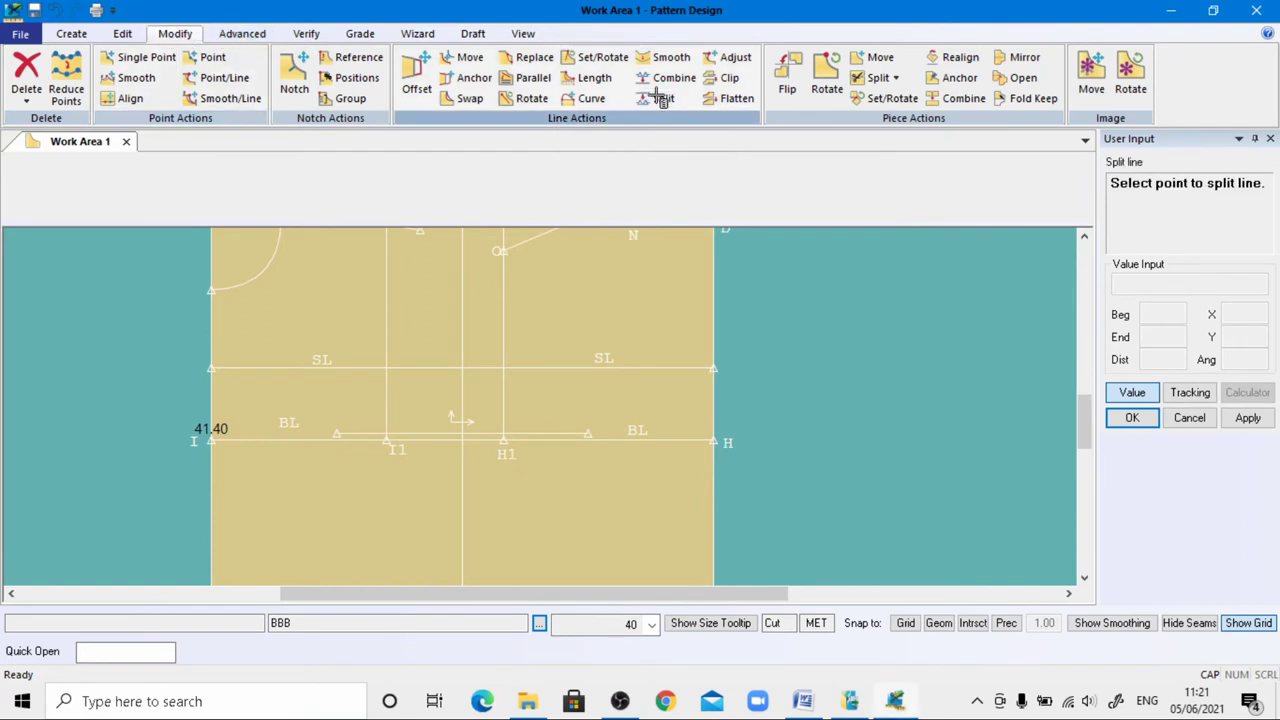
{"action": "left_click", "coordinate": [716, 443]}
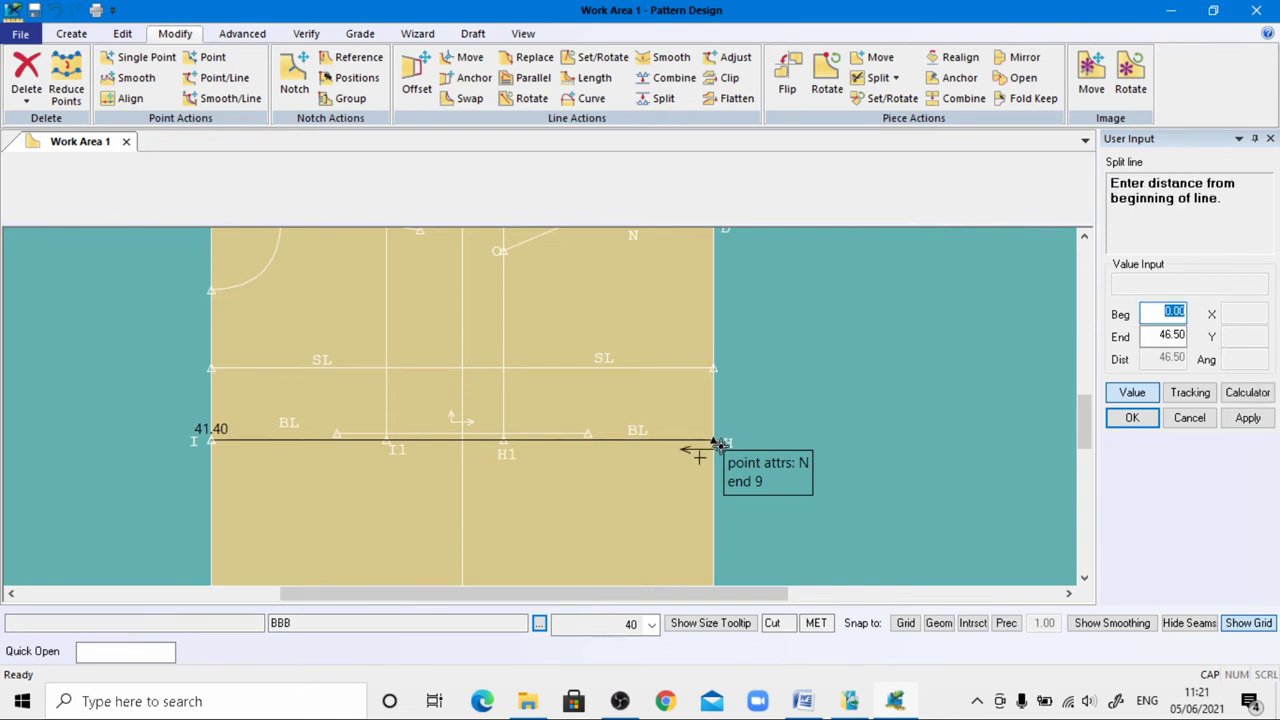
{"action": "type", "text": "50%"}
{"action": "key", "text": "Return"}
{"action": "scroll", "coordinate": [449, 471], "scroll_direction": "up", "scroll_amount": 4}
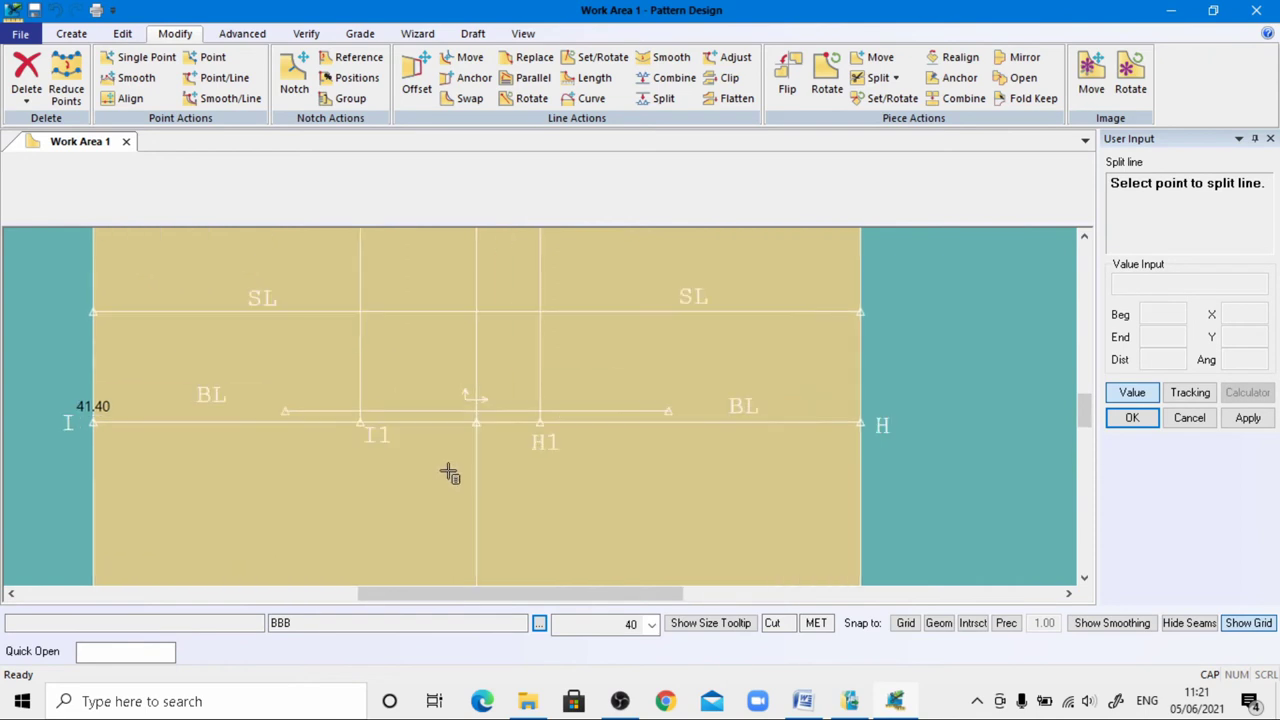
{"action": "key", "text": "Escape"}
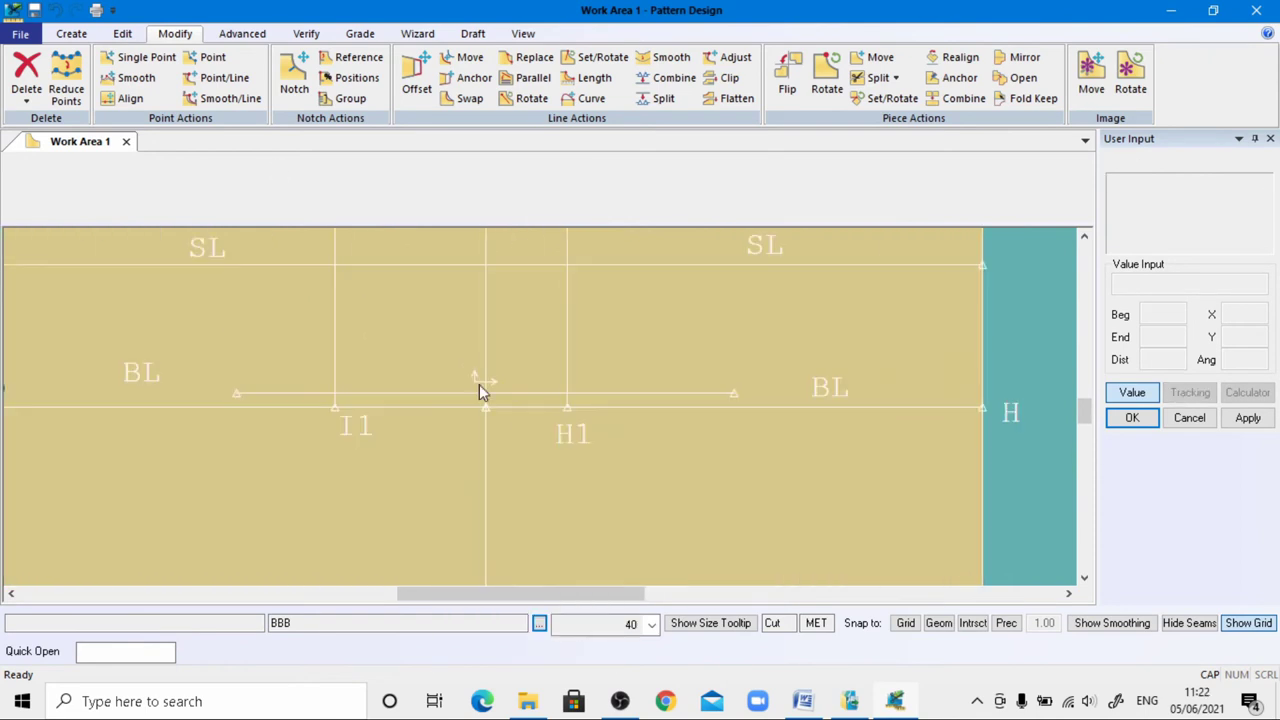
Measure both halves of the split bust line with Line Length
{"action": "left_click", "coordinate": [306, 33]}
{"action": "left_click", "coordinate": [420, 82]}
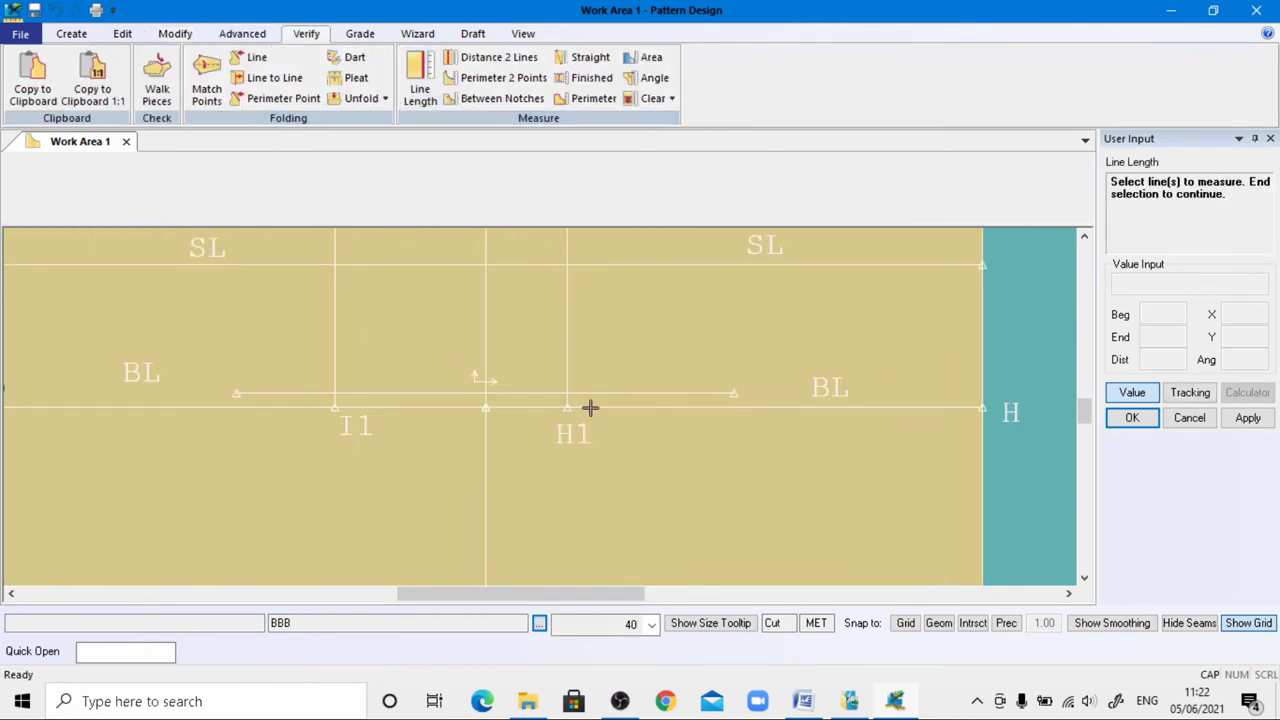
{"action": "left_click", "coordinate": [625, 408]}
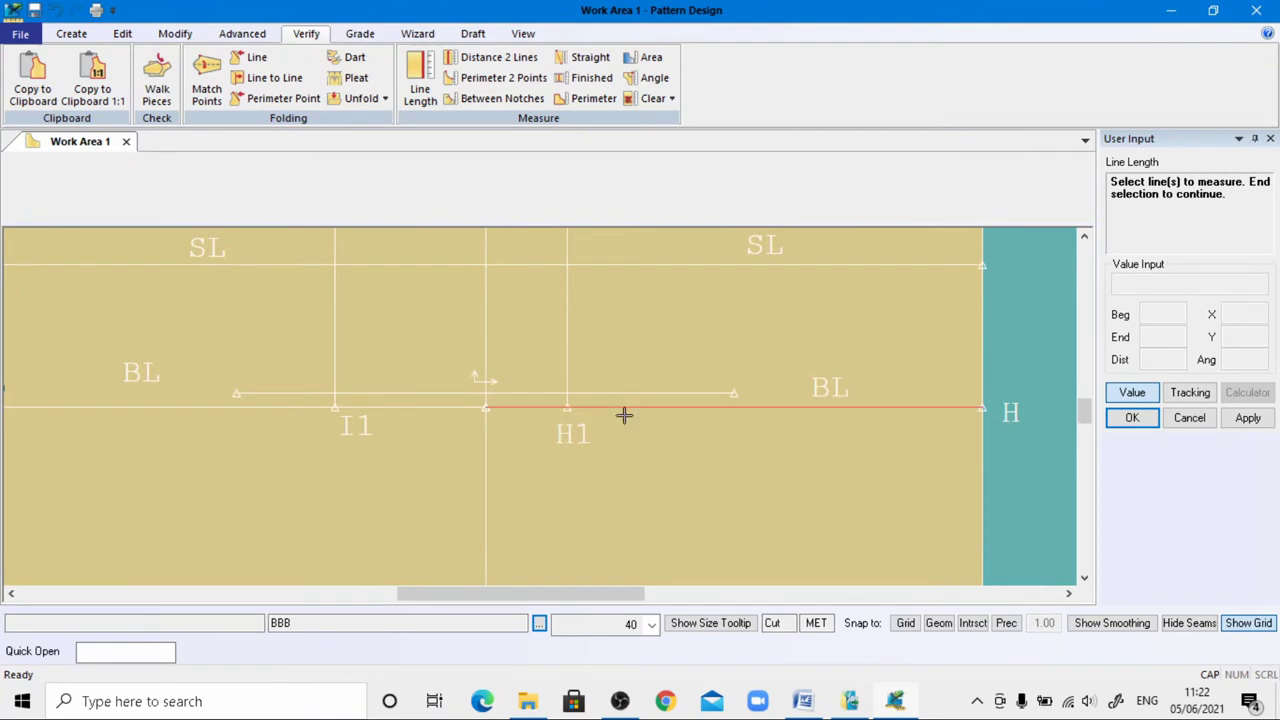
{"action": "left_click", "coordinate": [414, 408]}
{"action": "left_click", "coordinate": [507, 463]}
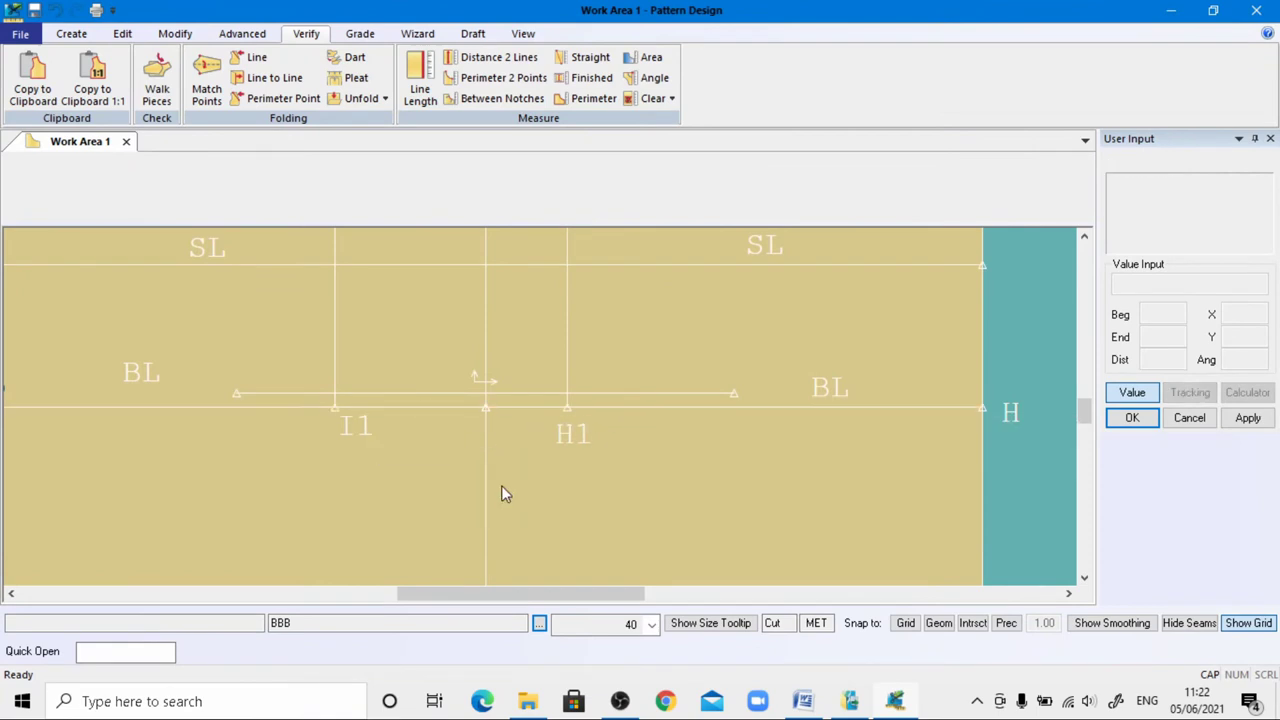
Draw the back armhole as a 2-Point Curve about 19.1 long from O to the bust line's split point, bowed toward the H1 vertical
{"action": "scroll", "coordinate": [503, 414], "scroll_direction": "down", "scroll_amount": 3}
{"action": "scroll", "coordinate": [503, 414], "scroll_direction": "down", "scroll_amount": 3}
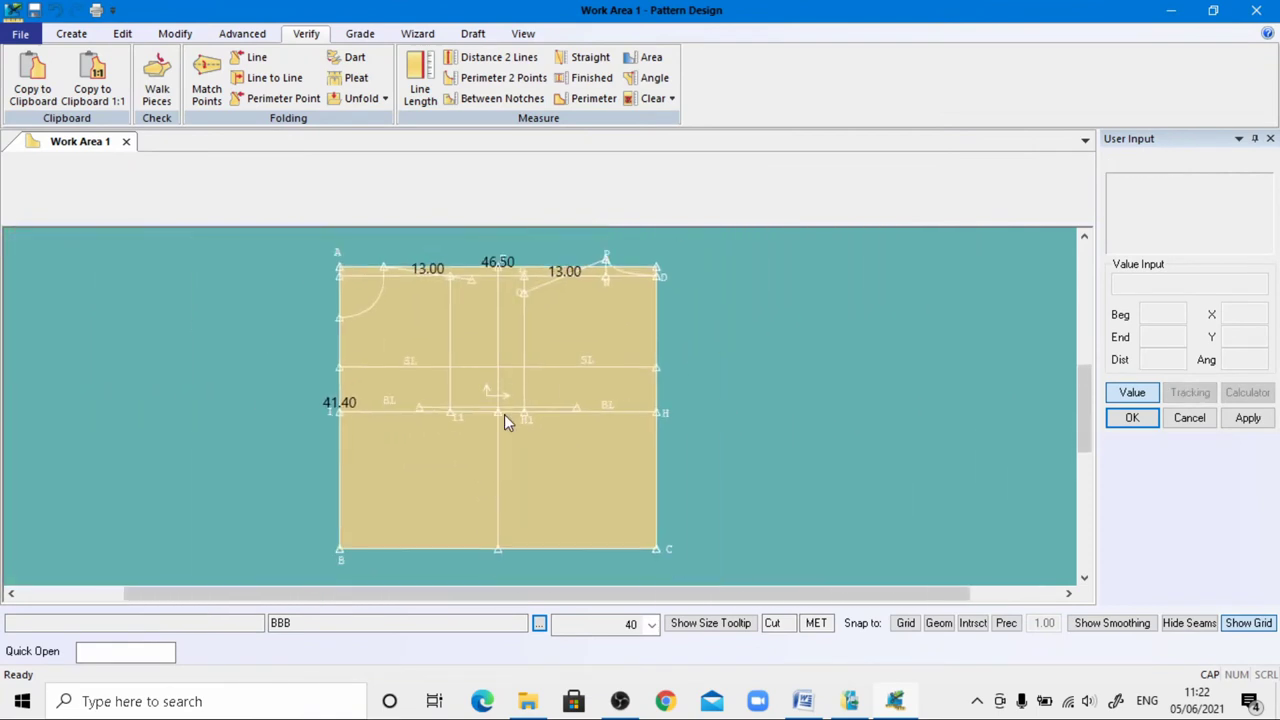
{"action": "scroll", "coordinate": [530, 340], "scroll_direction": "up", "scroll_amount": 4}
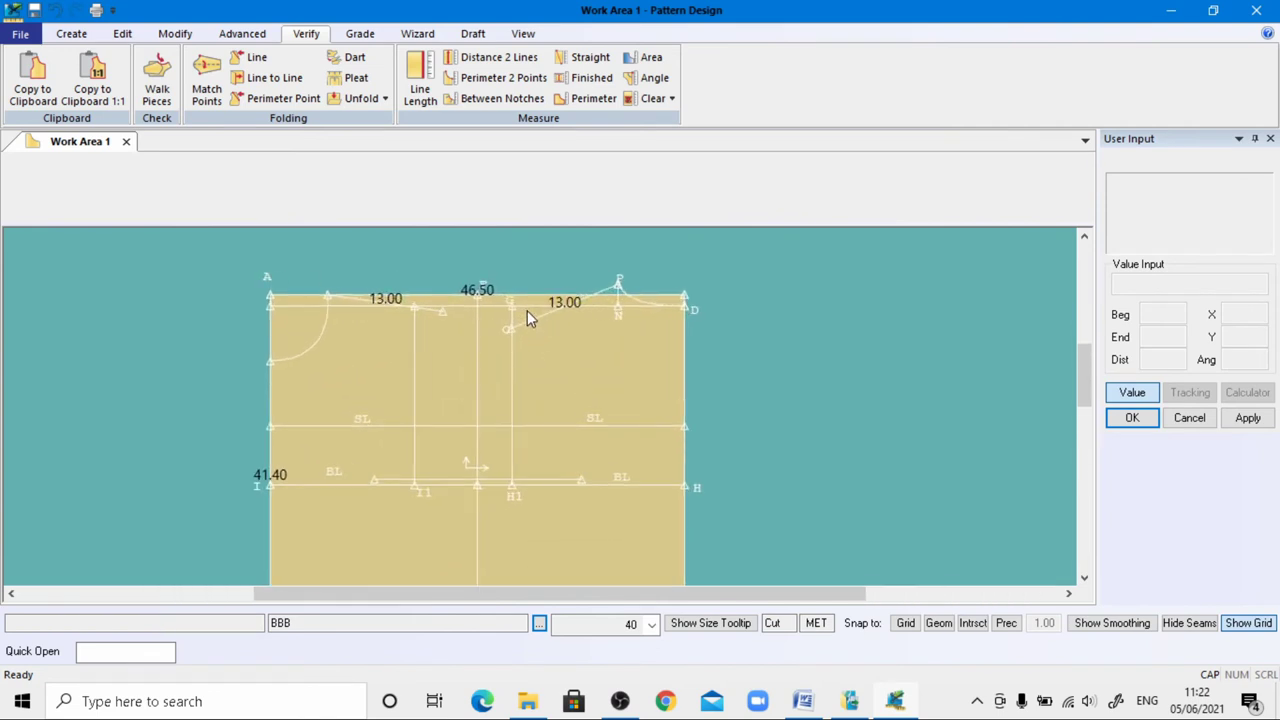
{"action": "left_click", "coordinate": [70, 33]}
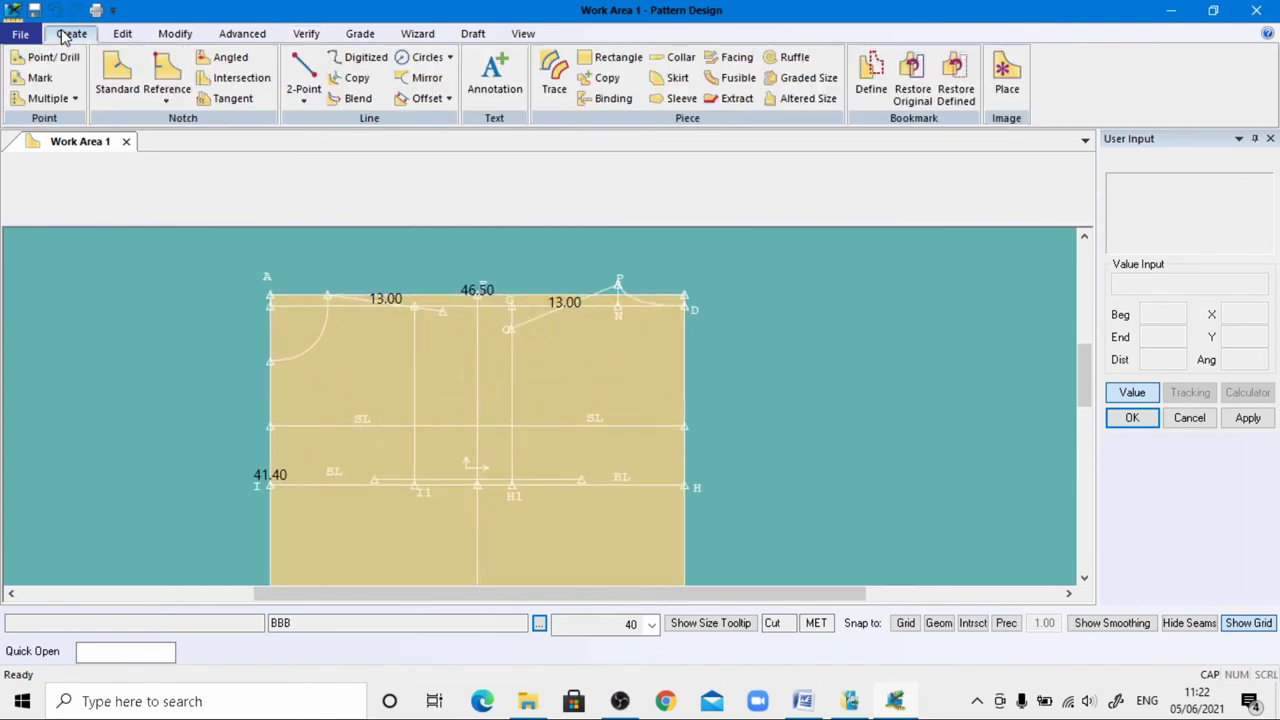
{"action": "left_click", "coordinate": [300, 104]}
{"action": "left_click", "coordinate": [322, 137]}
{"action": "scroll", "coordinate": [493, 347], "scroll_direction": "up", "scroll_amount": 2}
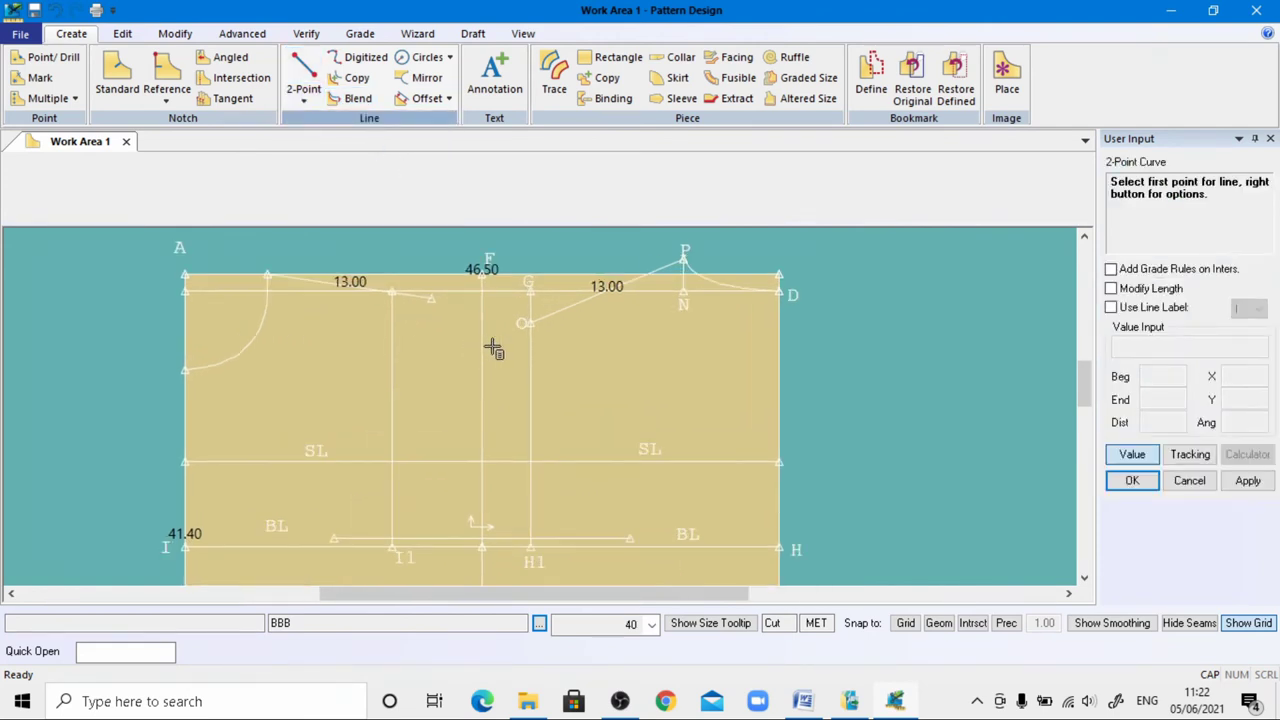
{"action": "scroll", "coordinate": [493, 347], "scroll_direction": "up", "scroll_amount": 1}
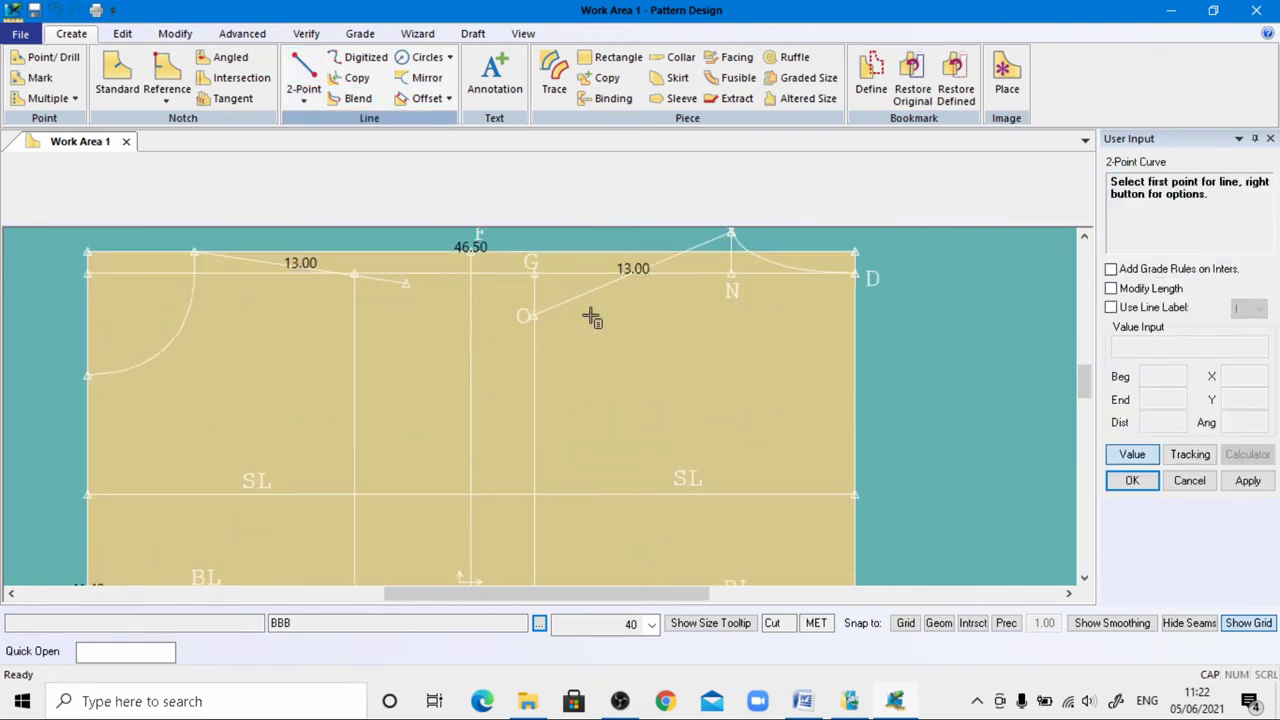
{"action": "left_click", "coordinate": [527, 321]}
{"action": "left_click", "coordinate": [1132, 454]}
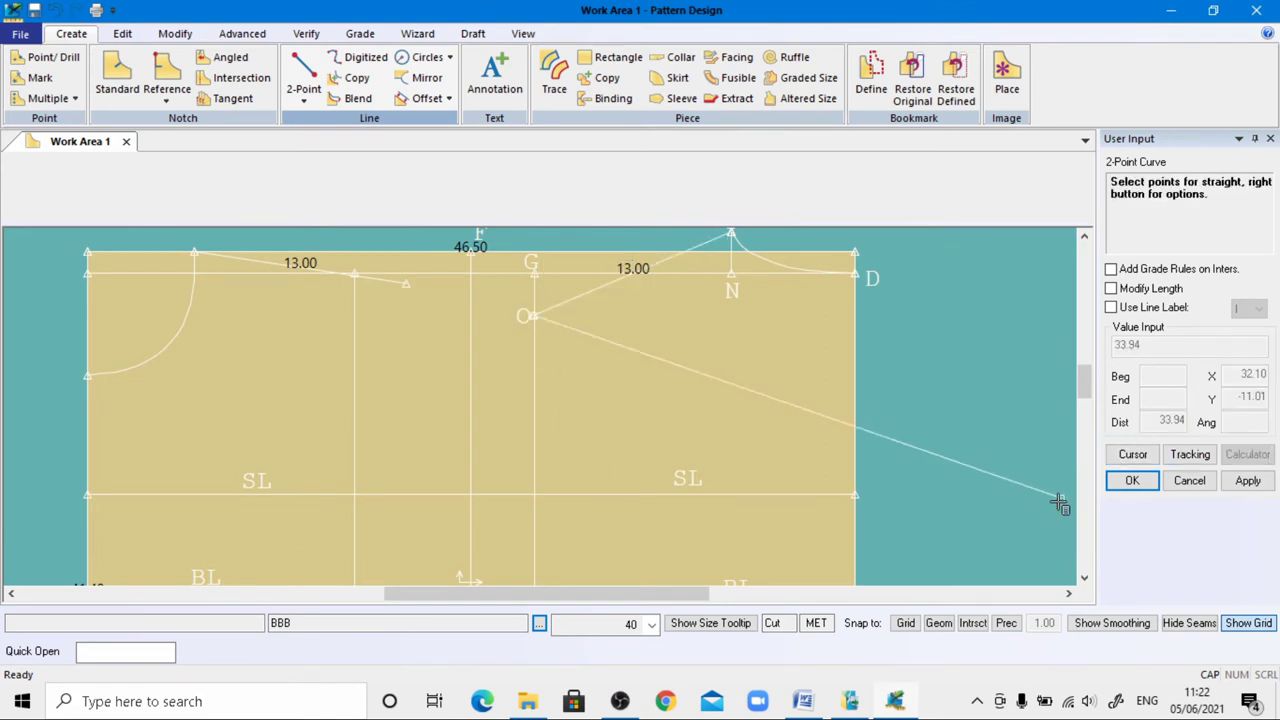
{"action": "scroll", "coordinate": [830, 240], "scroll_direction": "down", "scroll_amount": 1}
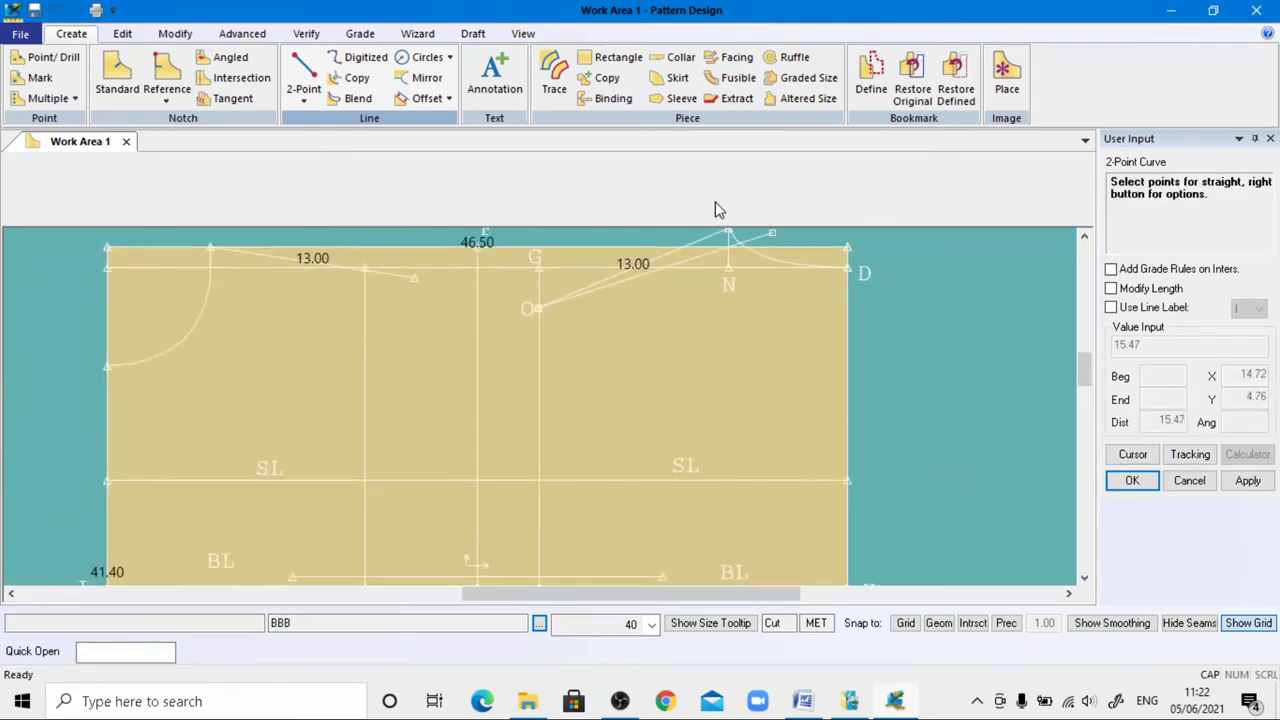
{"action": "scroll", "coordinate": [543, 463], "scroll_direction": "up", "scroll_amount": 1}
{"action": "scroll", "coordinate": [528, 409], "scroll_direction": "down", "scroll_amount": 3}
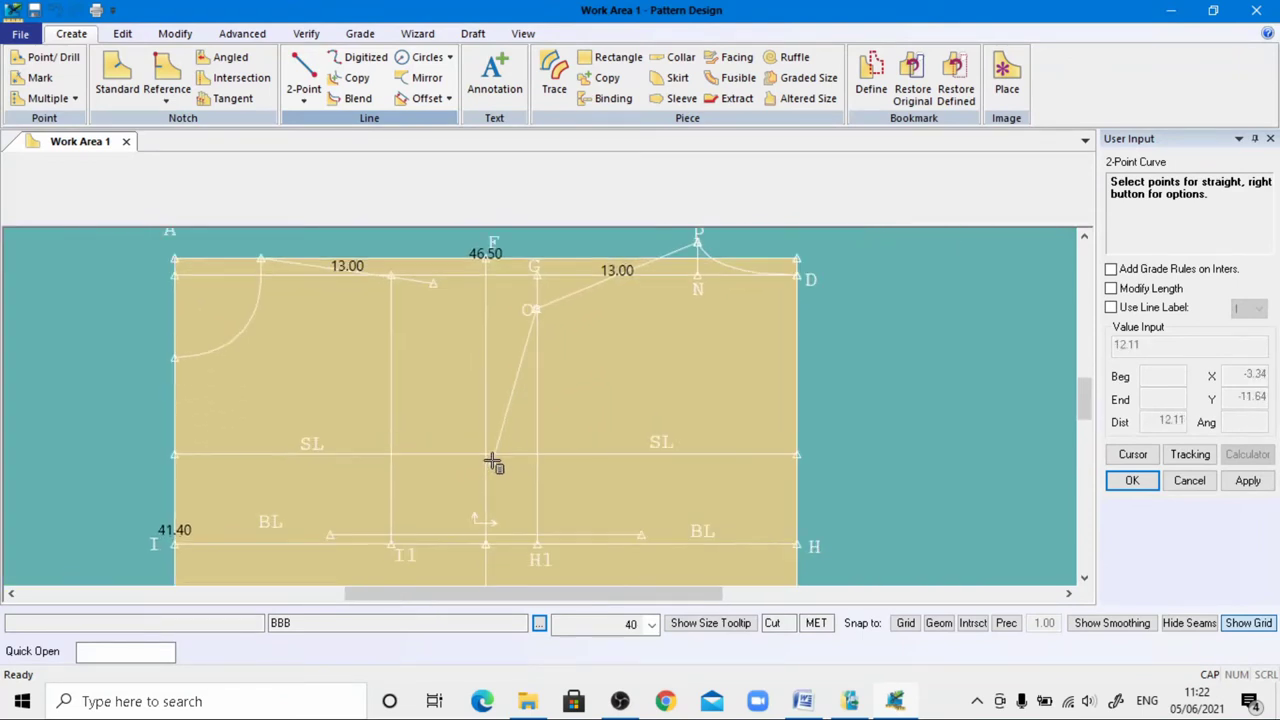
{"action": "scroll", "coordinate": [491, 458], "scroll_direction": "down", "scroll_amount": 1}
{"action": "scroll", "coordinate": [489, 540], "scroll_direction": "up", "scroll_amount": 3}
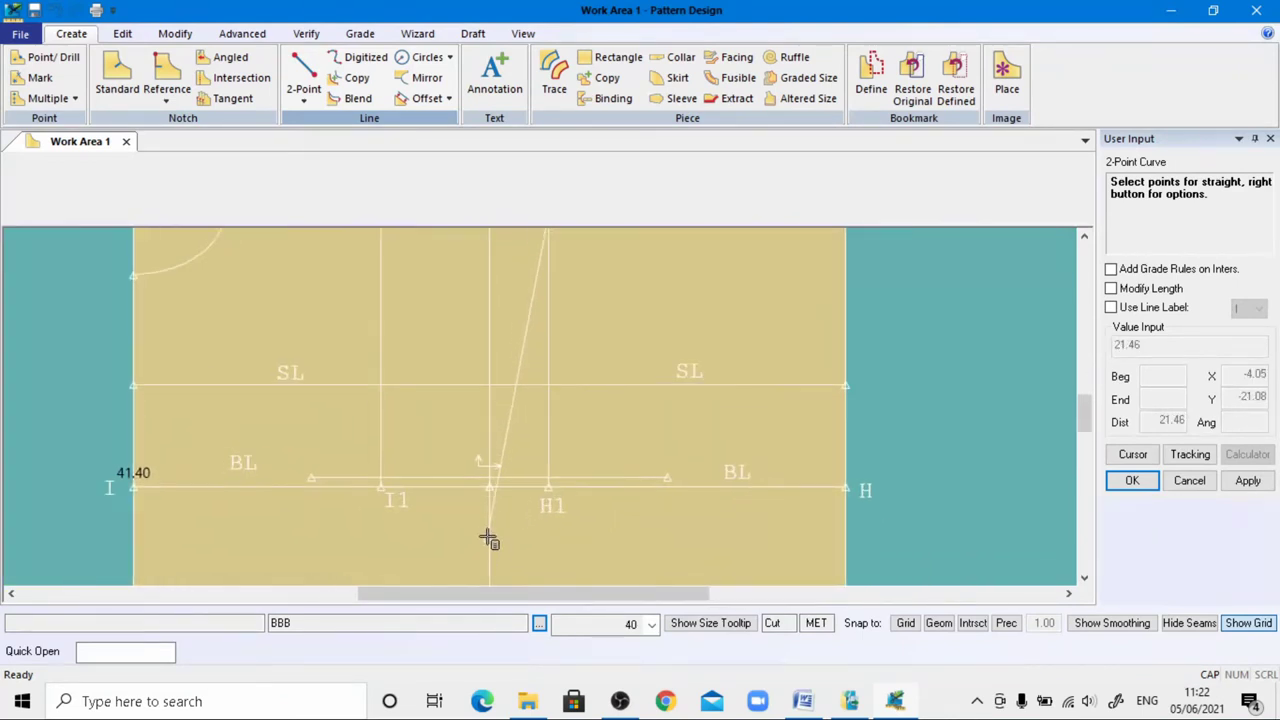
{"action": "left_click", "coordinate": [492, 476]}
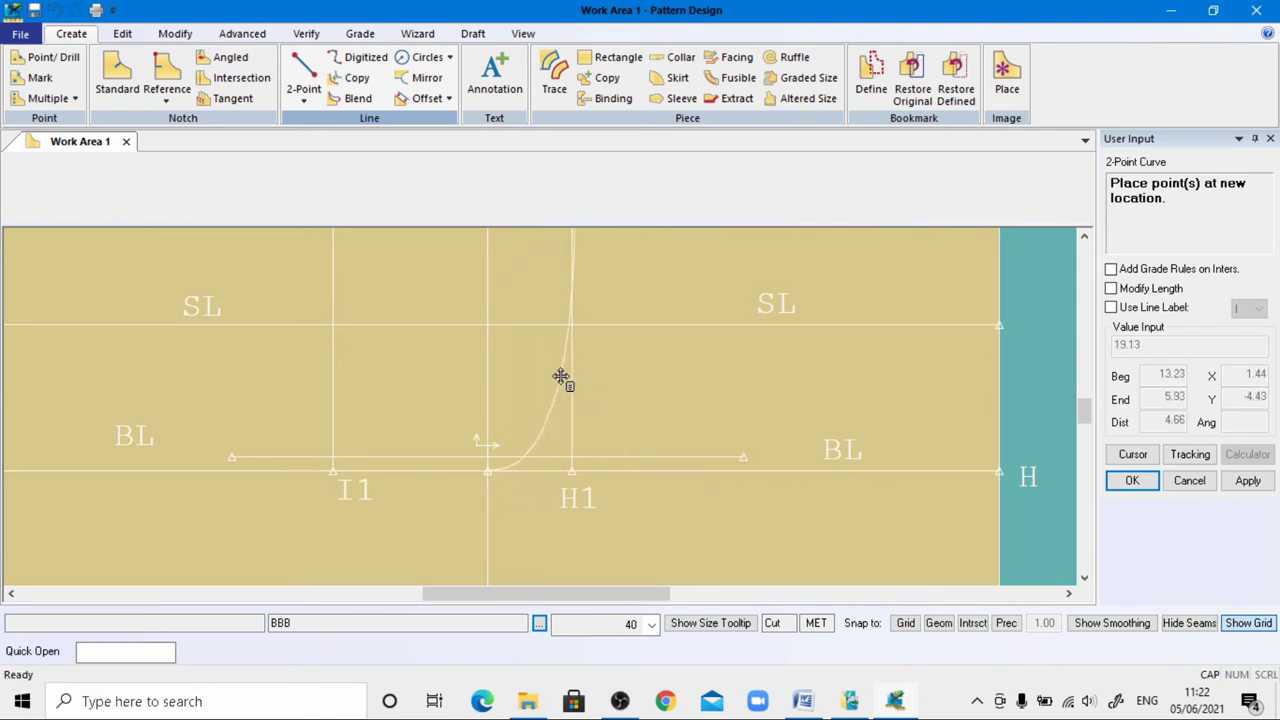
{"action": "left_click", "coordinate": [561, 377]}
Draw the front armhole as a 2-Point Curve about 24.1 long from the front shoulder's outer end to the bust line's split point, touching the I1 vertical
{"action": "scroll", "coordinate": [491, 520], "scroll_direction": "down", "scroll_amount": 4}
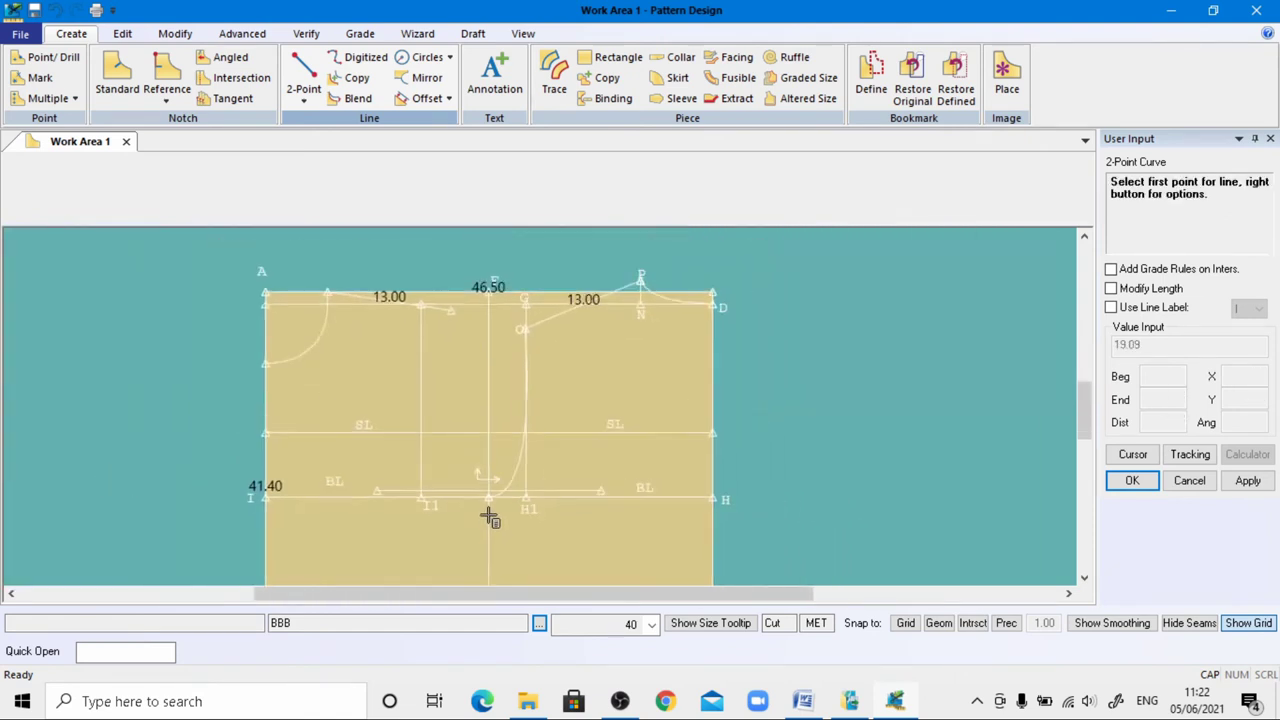
{"action": "scroll", "coordinate": [490, 516], "scroll_direction": "up", "scroll_amount": 1}
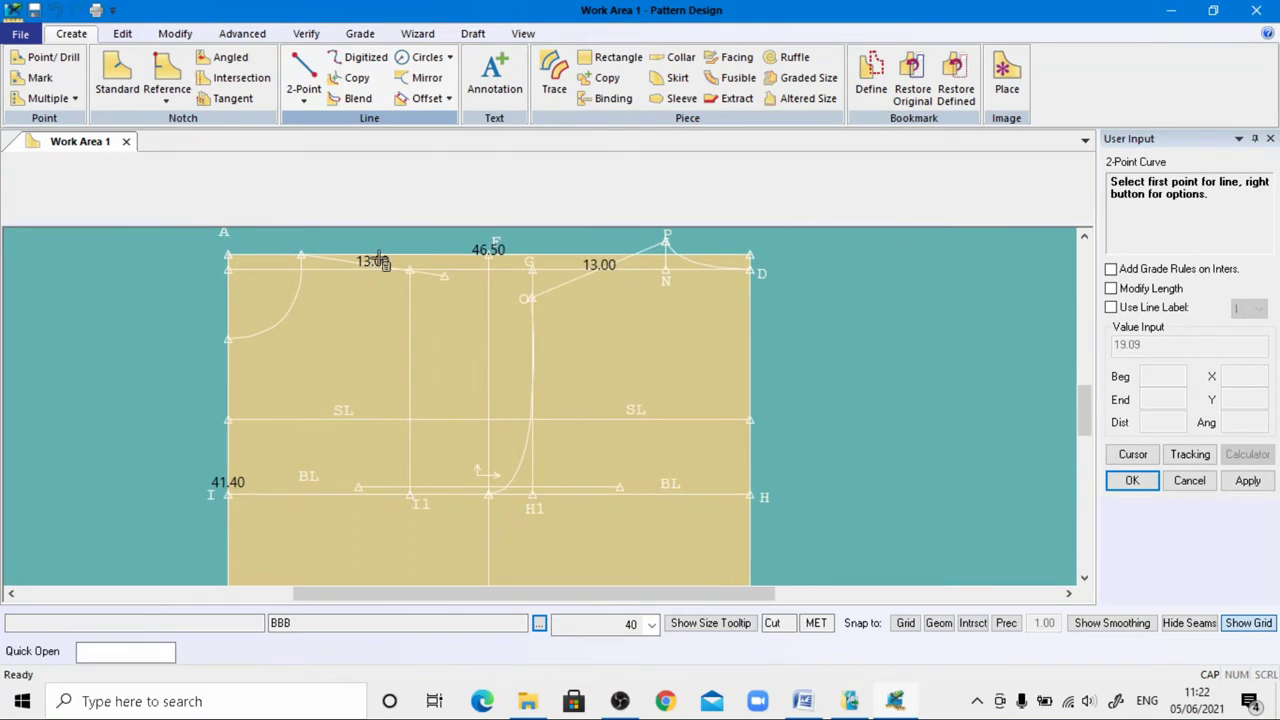
{"action": "left_click", "coordinate": [446, 278]}
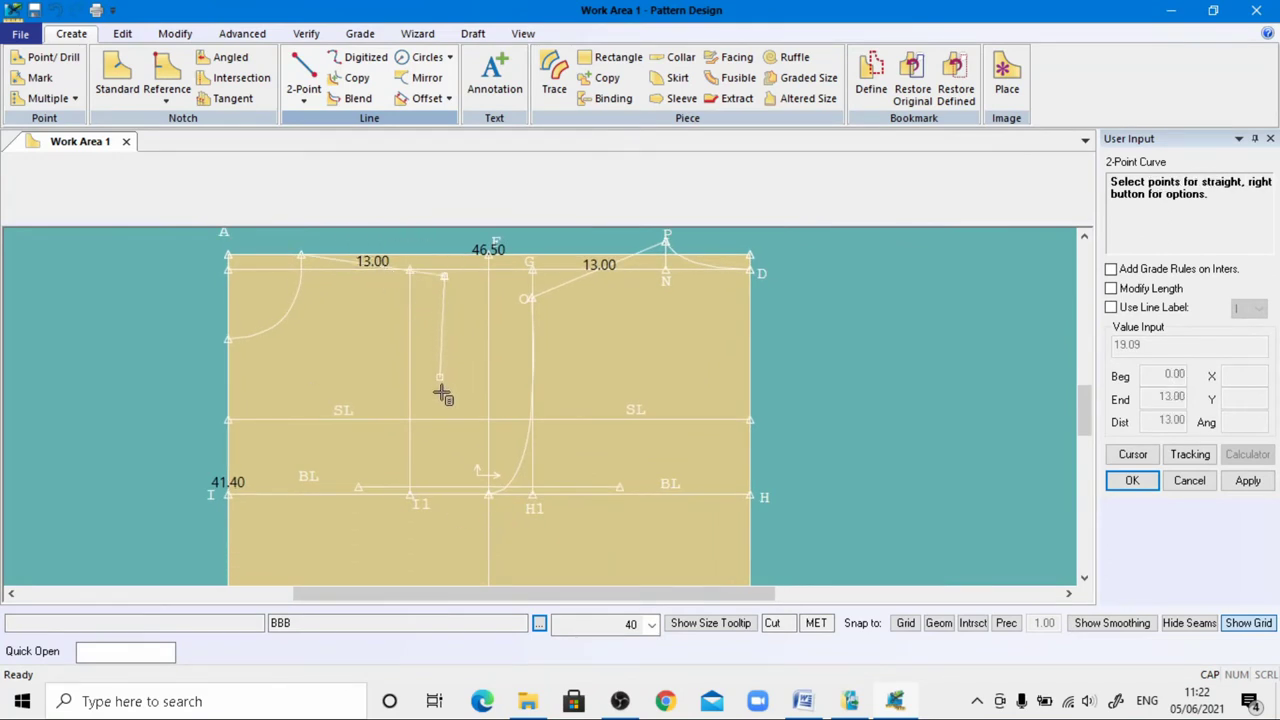
{"action": "left_click", "coordinate": [487, 499]}
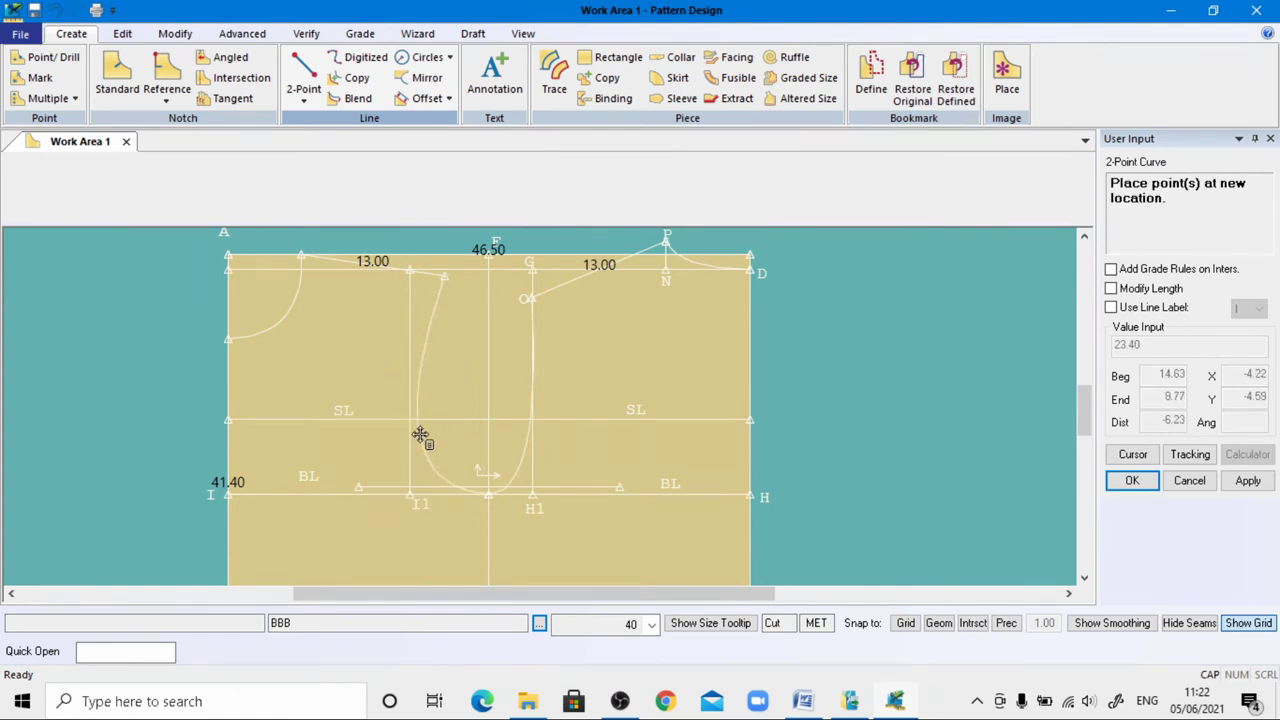
{"action": "scroll", "coordinate": [417, 437], "scroll_direction": "up", "scroll_amount": 1}
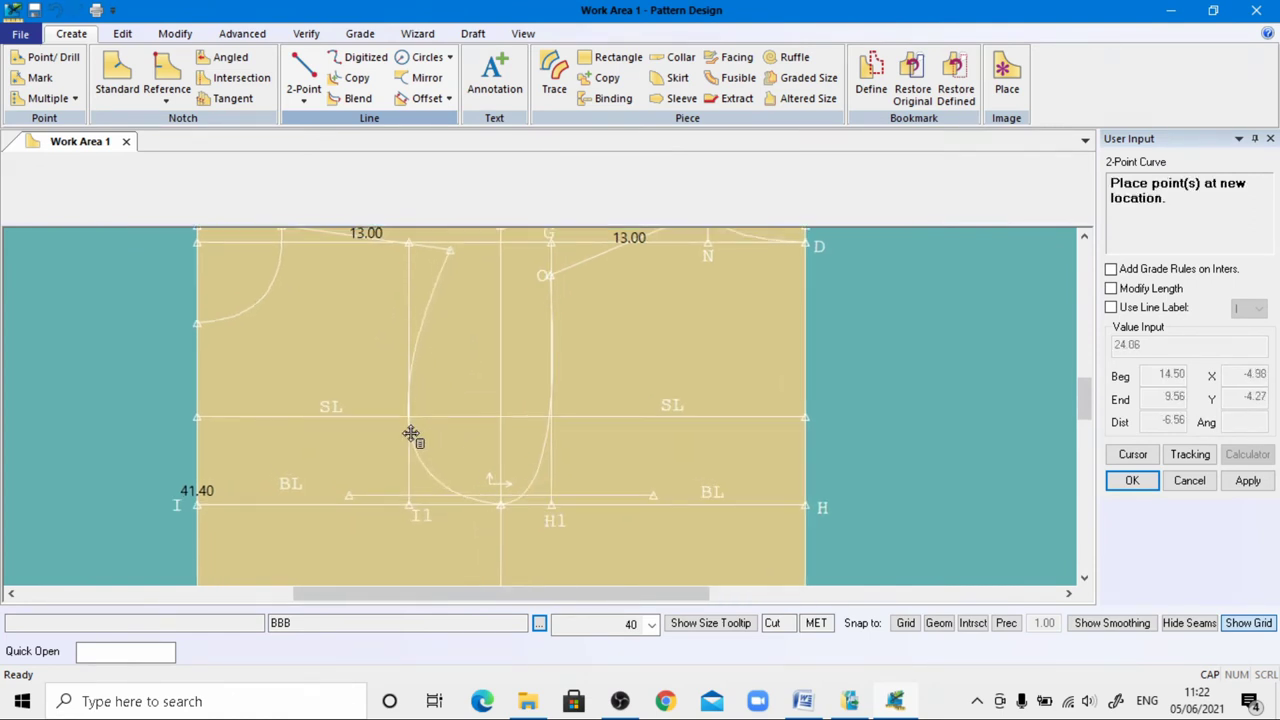
{"action": "left_click", "coordinate": [411, 433]}
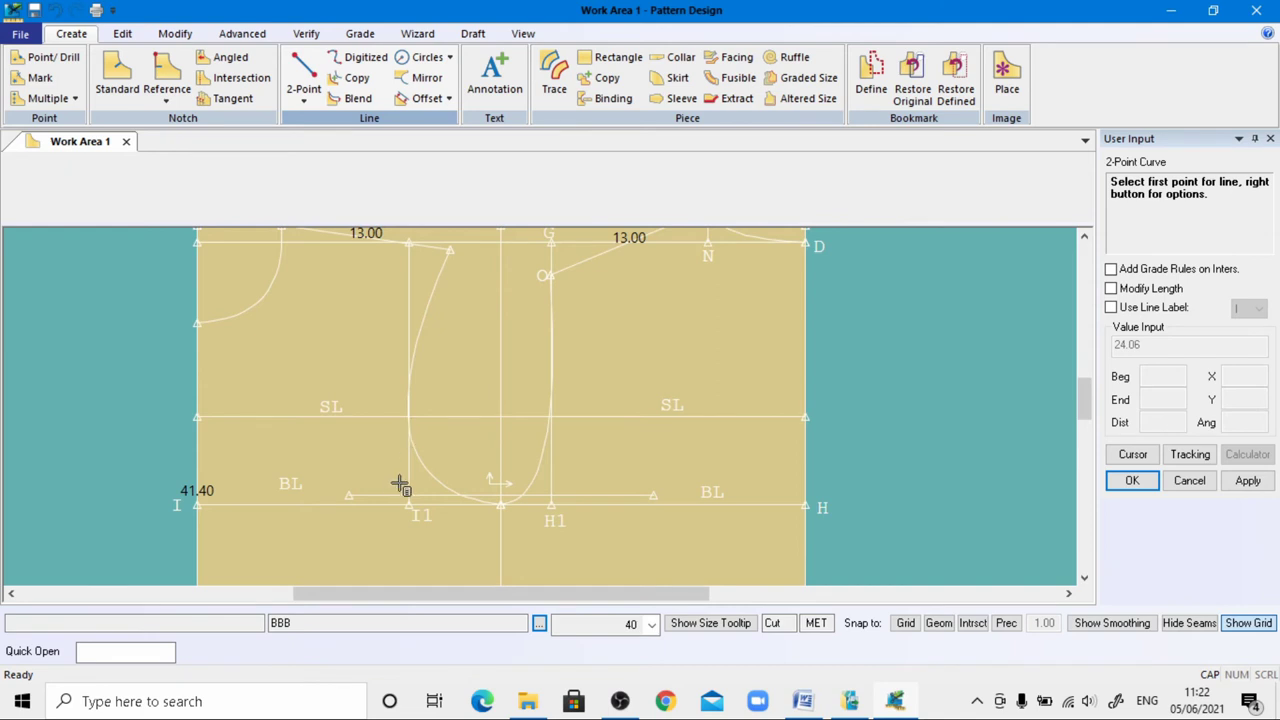
{"action": "right_click", "coordinate": [360, 373]}
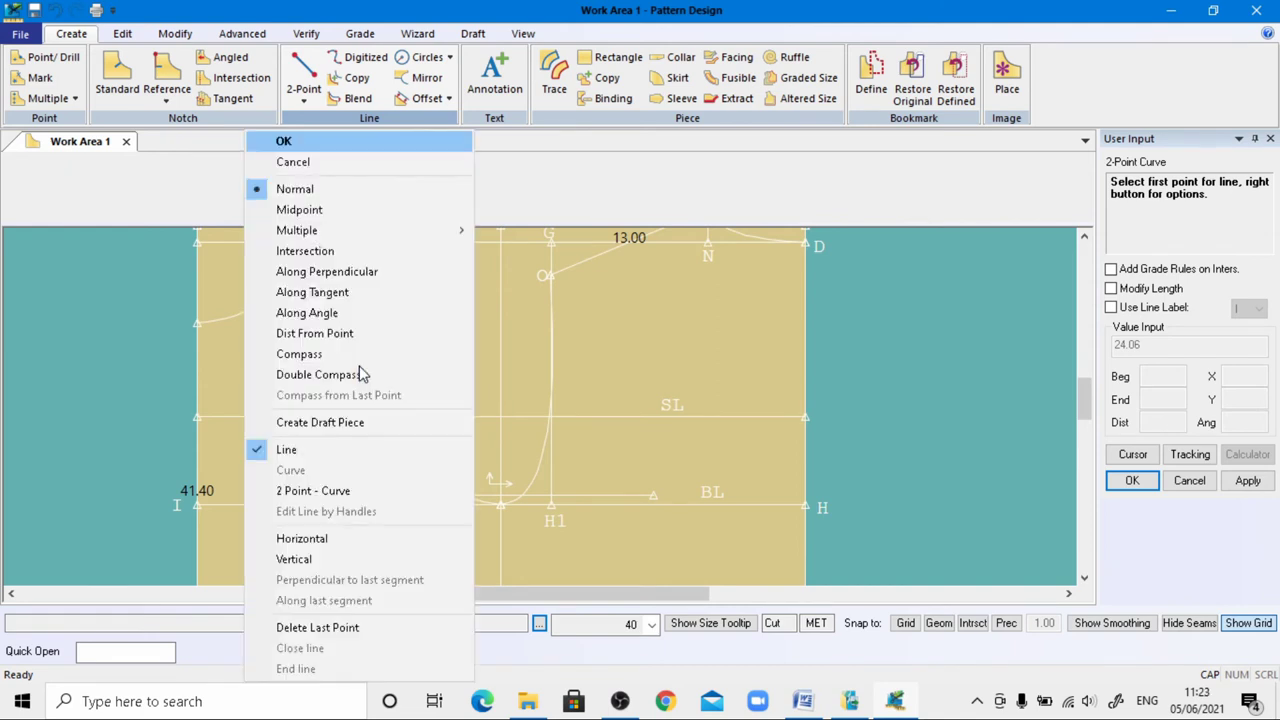
Finish the armhole curve, copy the ½ Bust Divergence value of 8.5 from the Word measurement sheet, and return to Pattern Design
{"action": "left_click", "coordinate": [308, 140]}
{"action": "scroll", "coordinate": [376, 330], "scroll_direction": "up", "scroll_amount": 1}
{"action": "scroll", "coordinate": [377, 328], "scroll_direction": "down", "scroll_amount": 3}
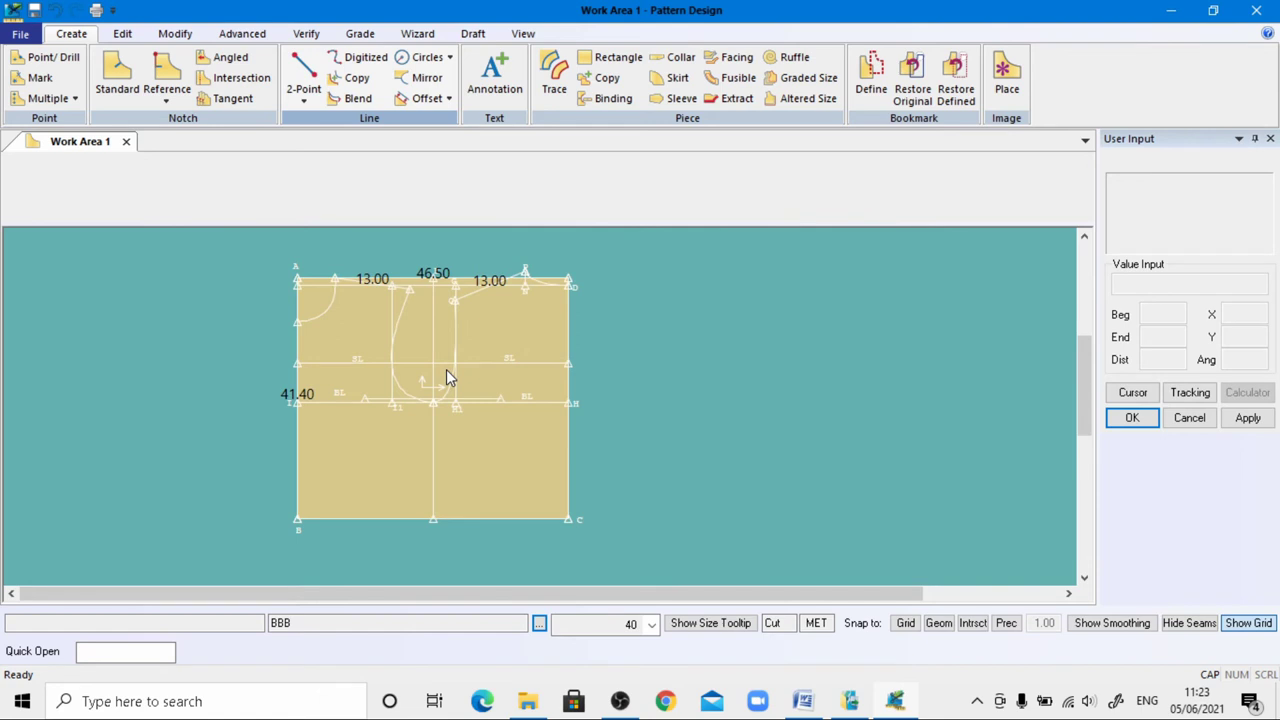
{"action": "left_click", "coordinate": [801, 701]}
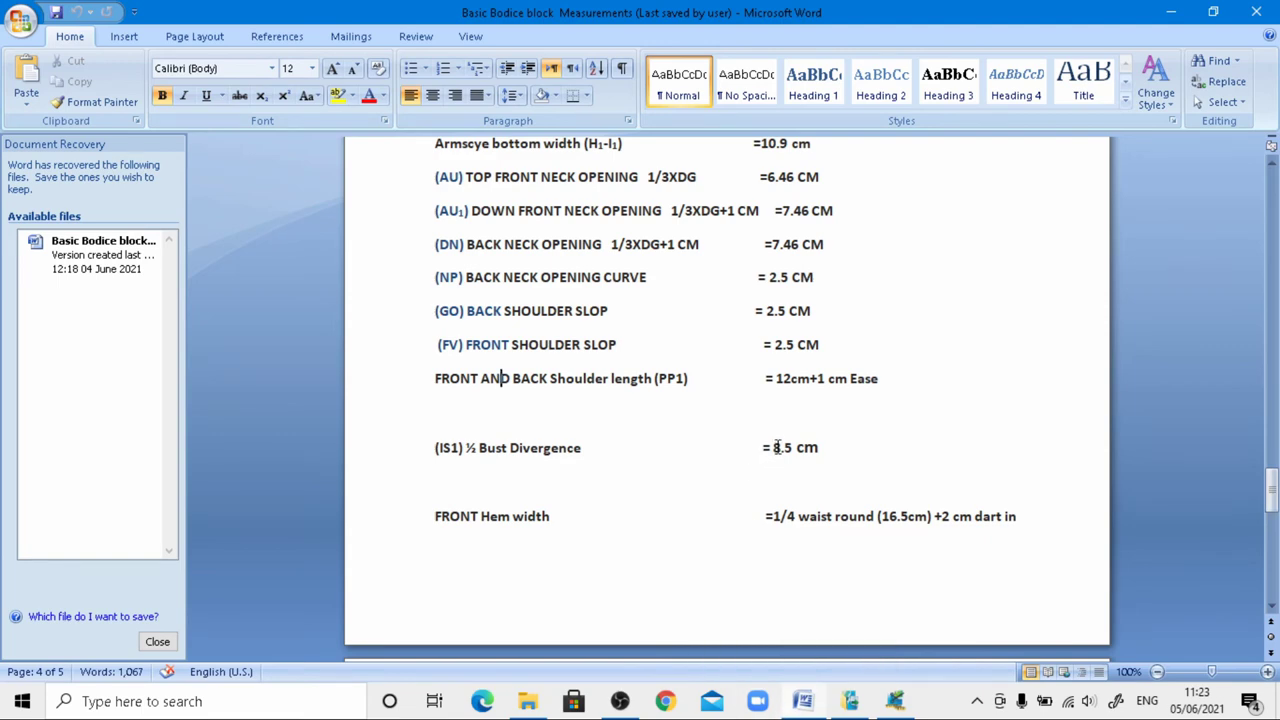
{"action": "left_click_drag", "start_coordinate": [773, 447], "coordinate": [793, 446]}
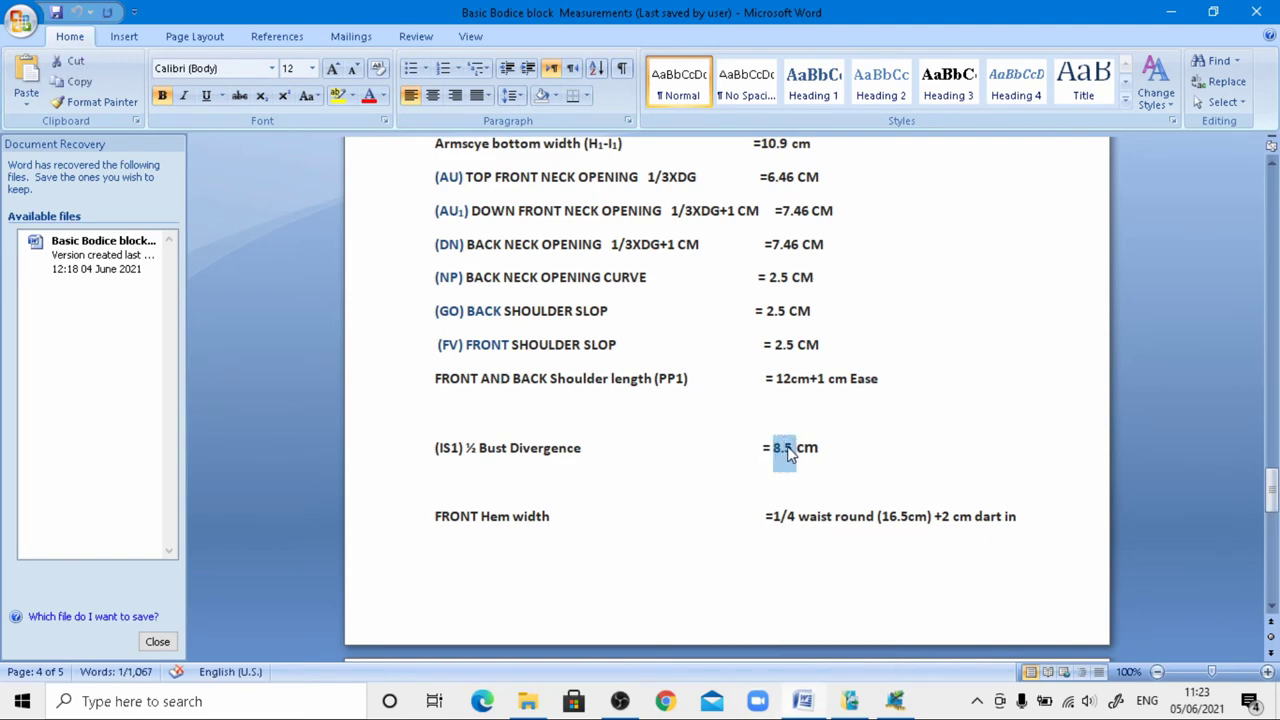
{"action": "right_click", "coordinate": [788, 449]}
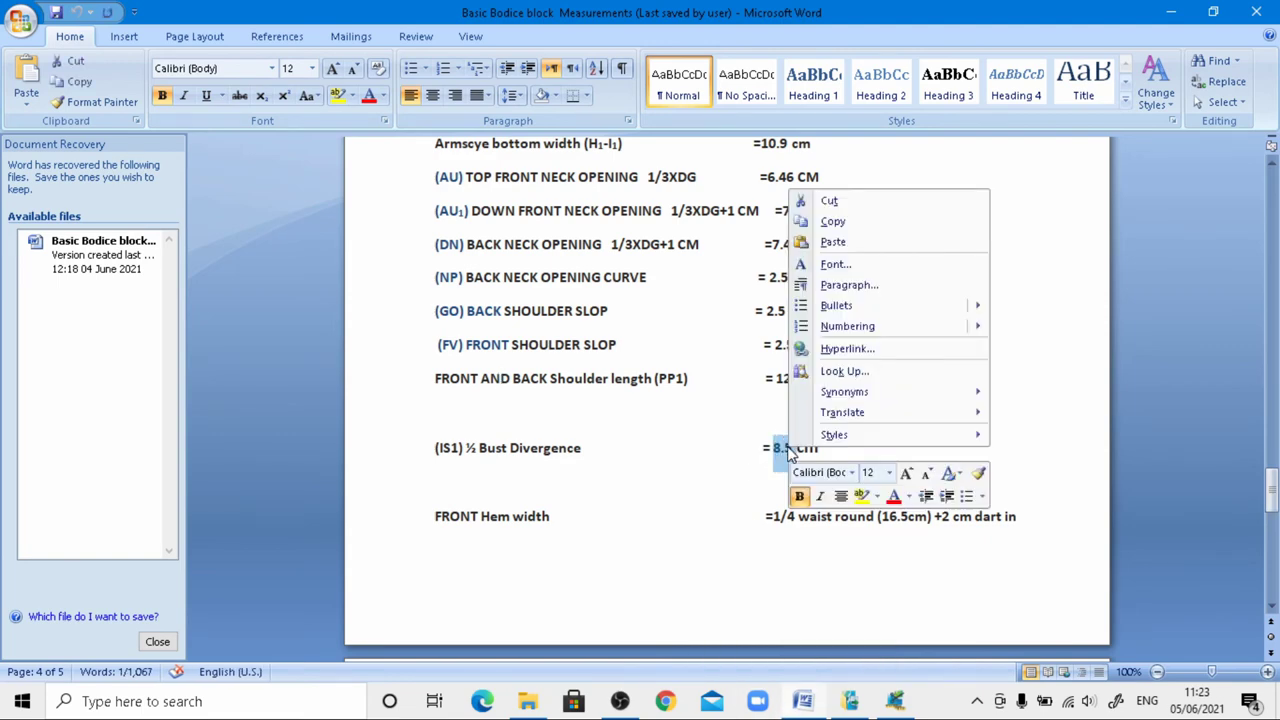
{"action": "left_click", "coordinate": [858, 221]}
{"action": "left_click", "coordinate": [892, 610]}
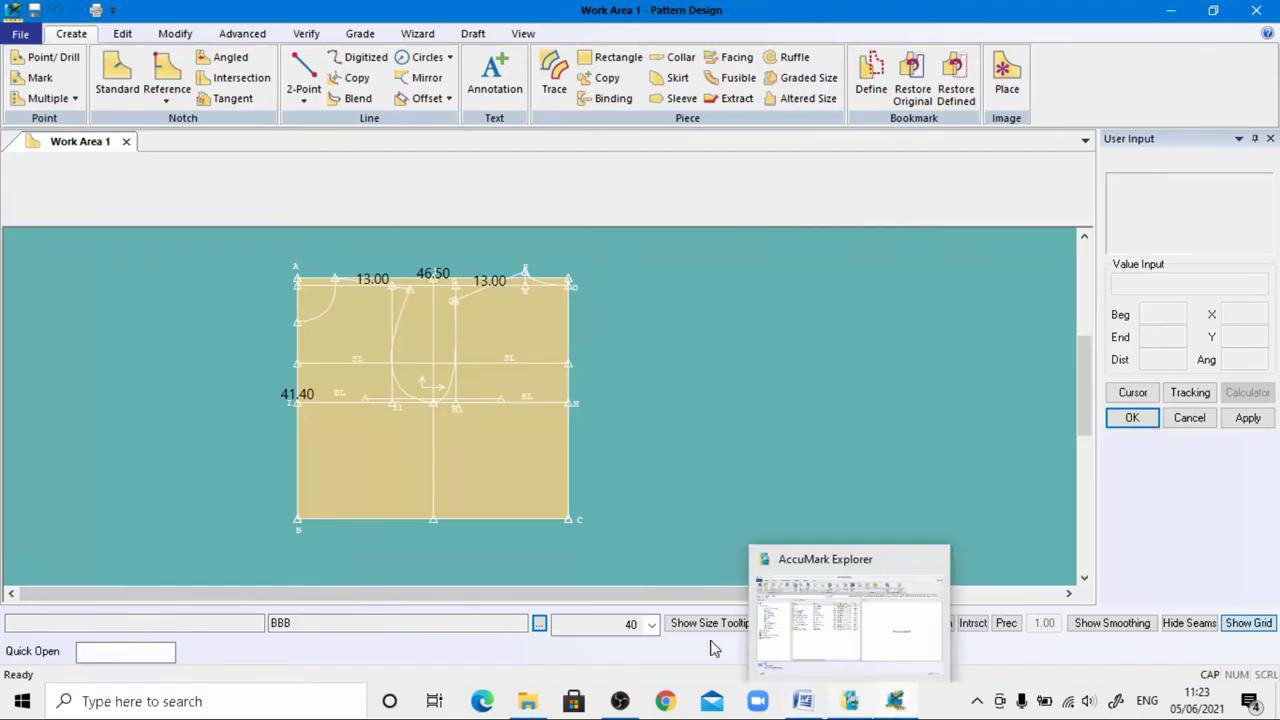
Split the front half of the bust line at 8.5 cm from I
{"action": "scroll", "coordinate": [293, 397], "scroll_direction": "up", "scroll_amount": 3}
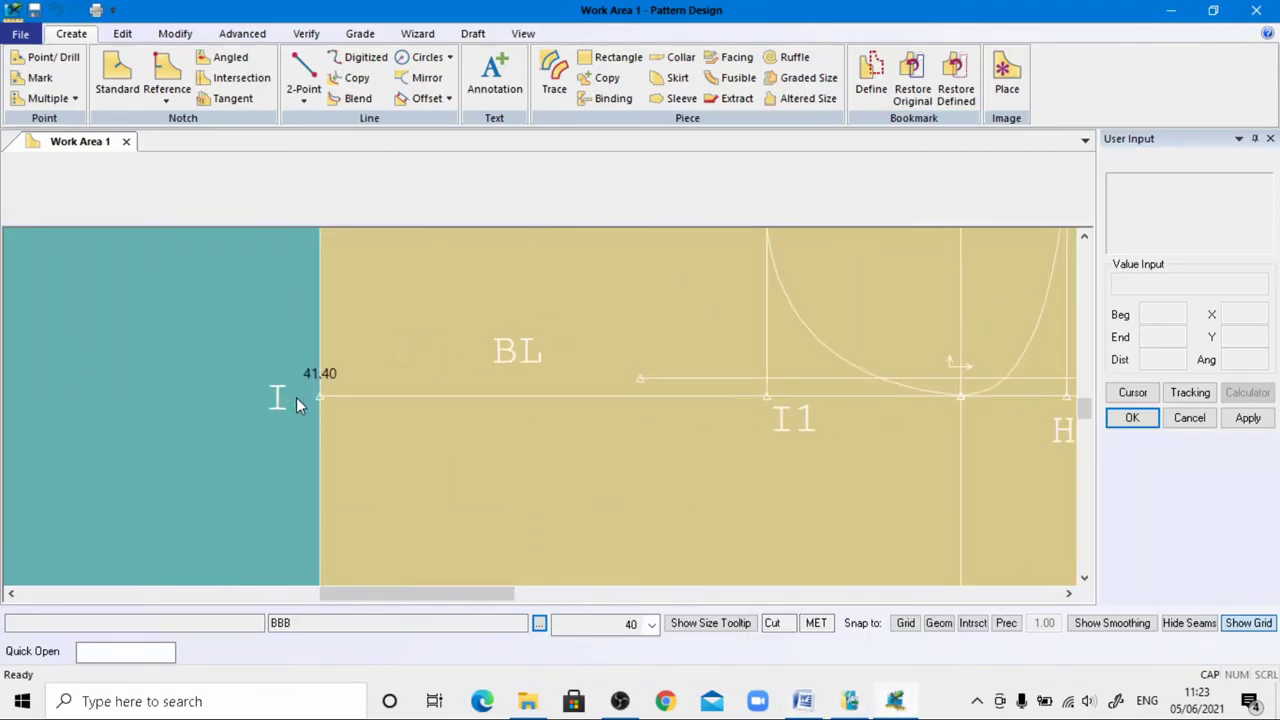
{"action": "left_click", "coordinate": [175, 33]}
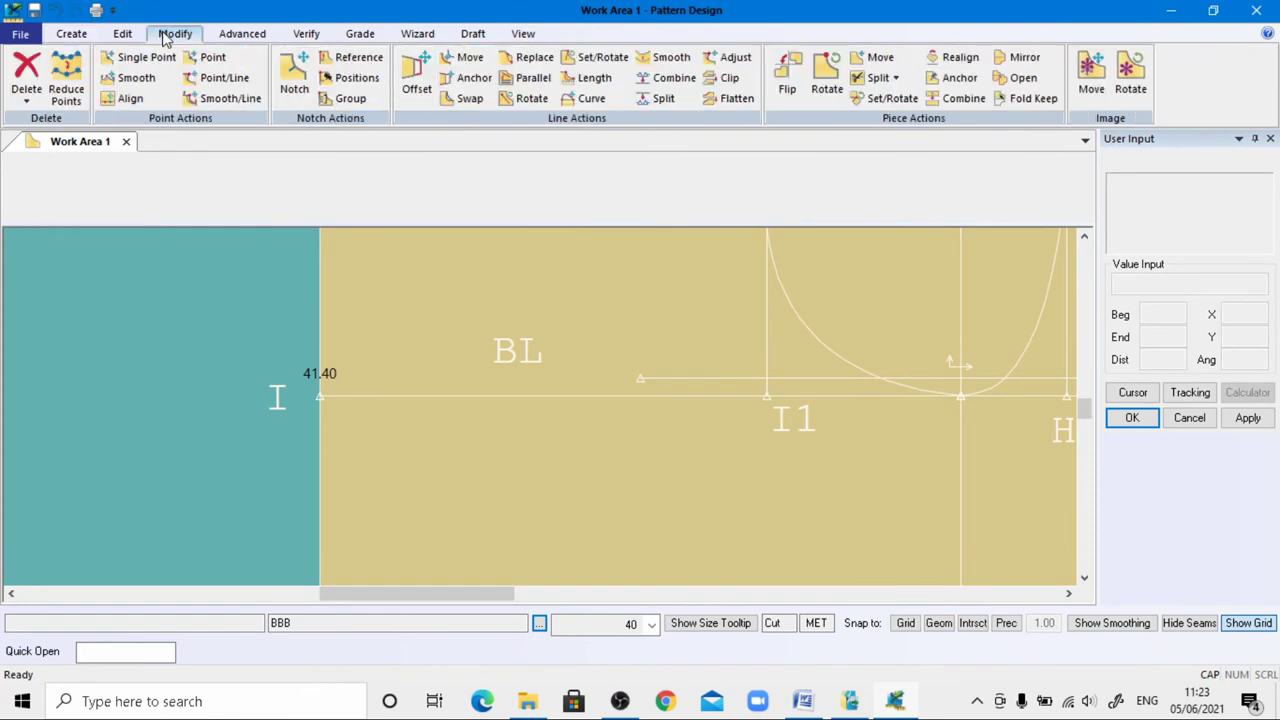
{"action": "left_click", "coordinate": [663, 98]}
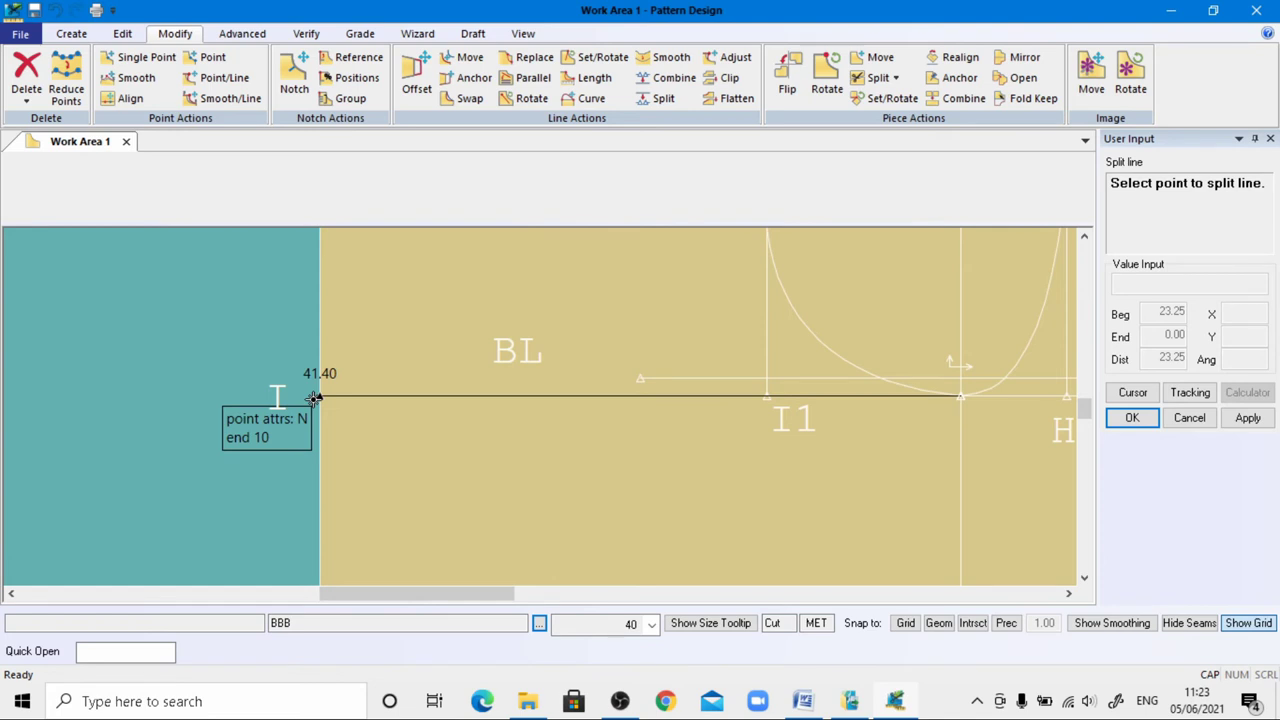
{"action": "left_click", "coordinate": [314, 398]}
{"action": "left_click", "coordinate": [1174, 335]}
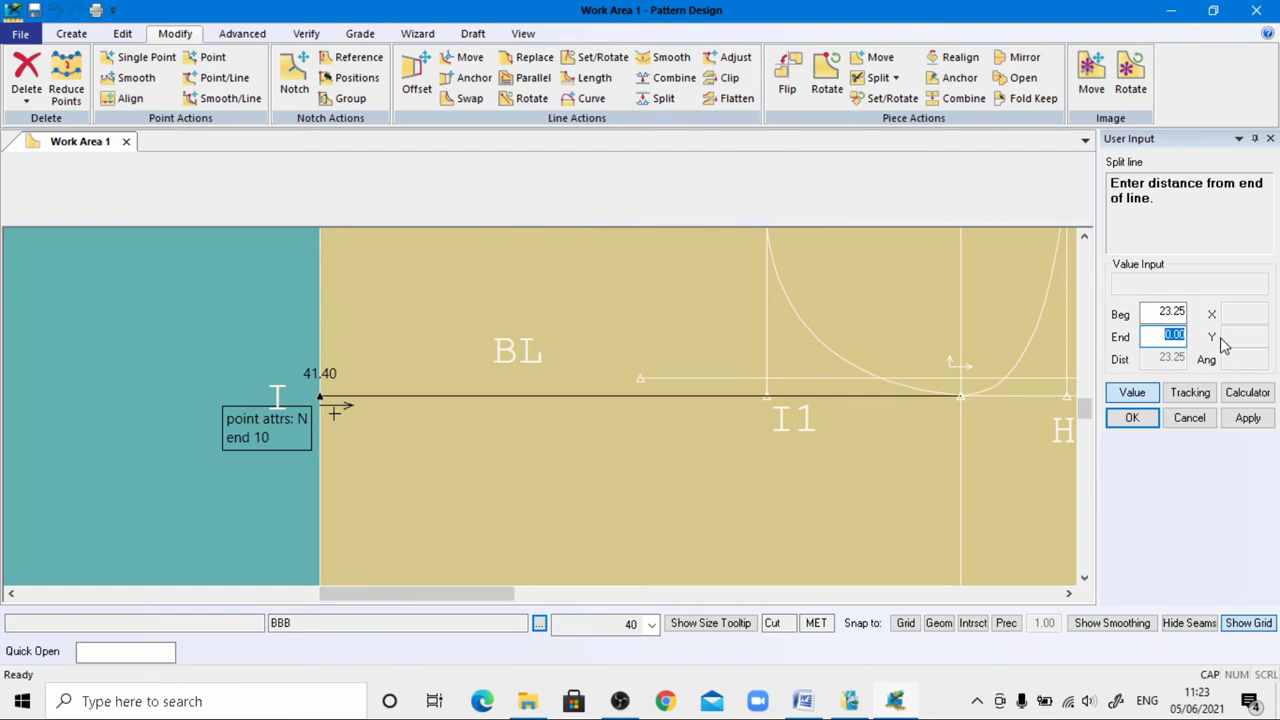
{"action": "type", "text": "8.5"}
{"action": "key", "text": "Return"}
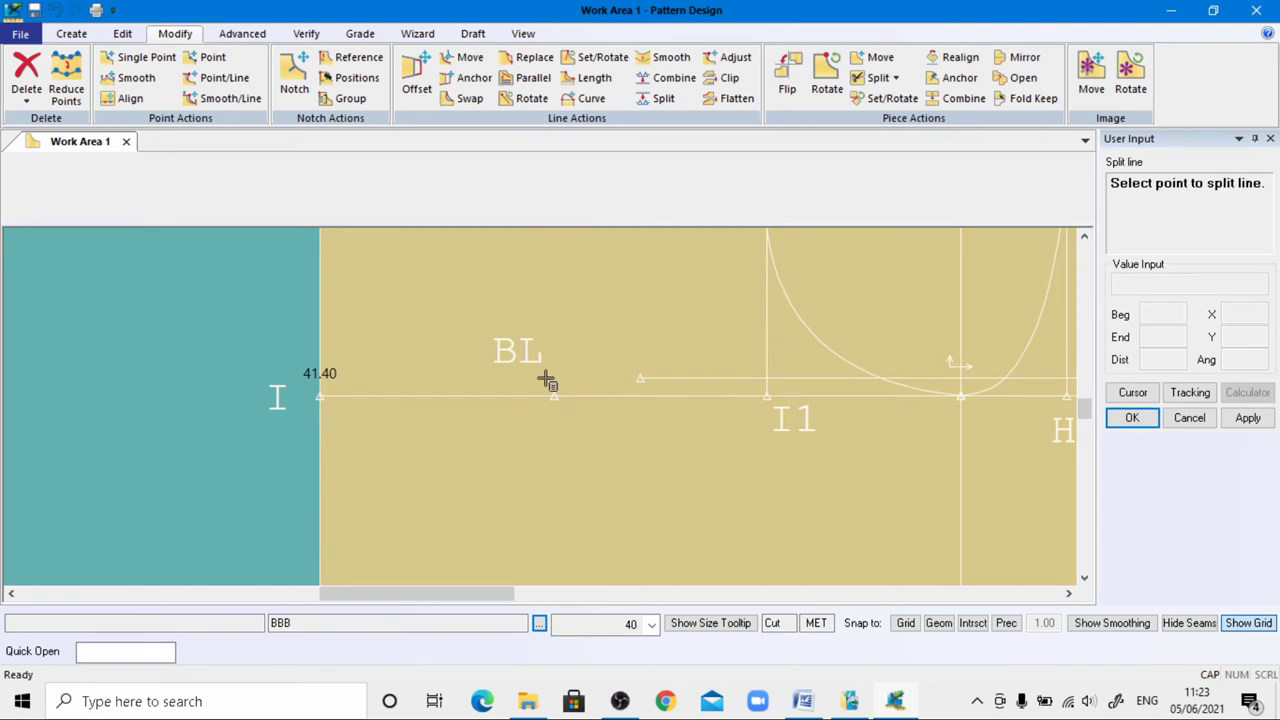
{"action": "right_click", "coordinate": [385, 443]}
{"action": "left_click", "coordinate": [369, 181]}
{"action": "scroll", "coordinate": [493, 440], "scroll_direction": "up", "scroll_amount": 1}
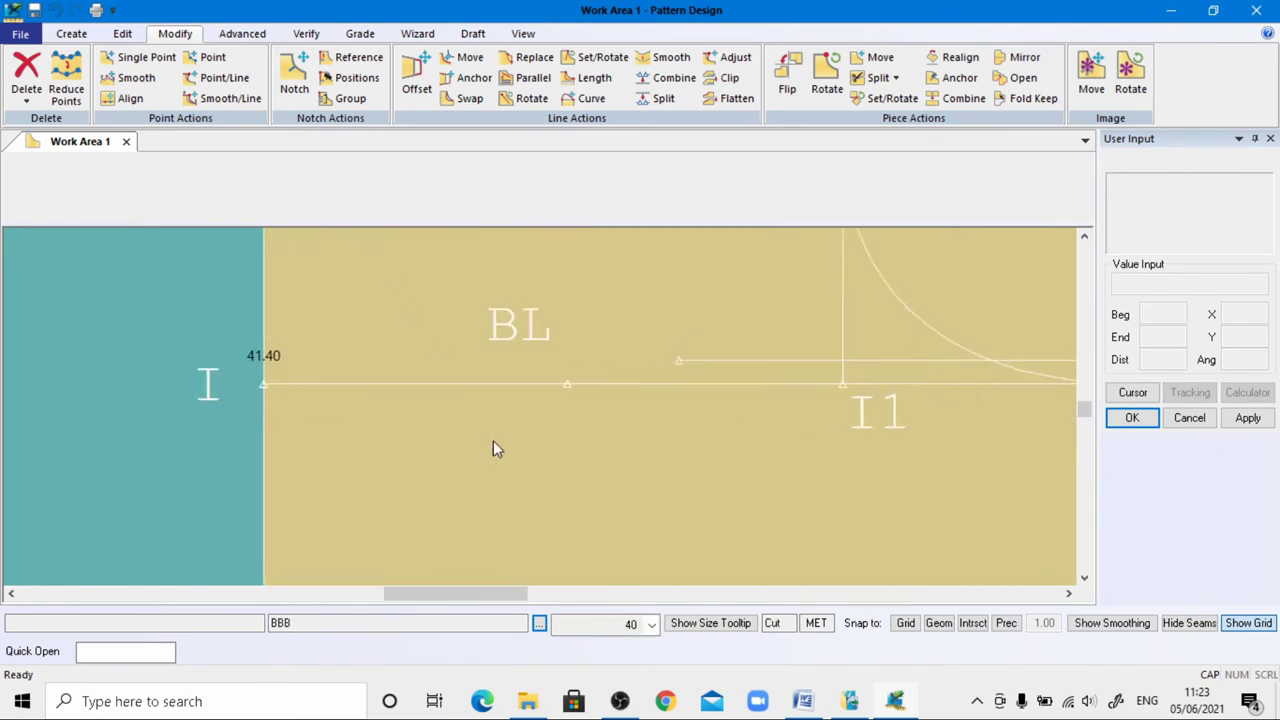
{"action": "scroll", "coordinate": [493, 436], "scroll_direction": "down", "scroll_amount": 2}
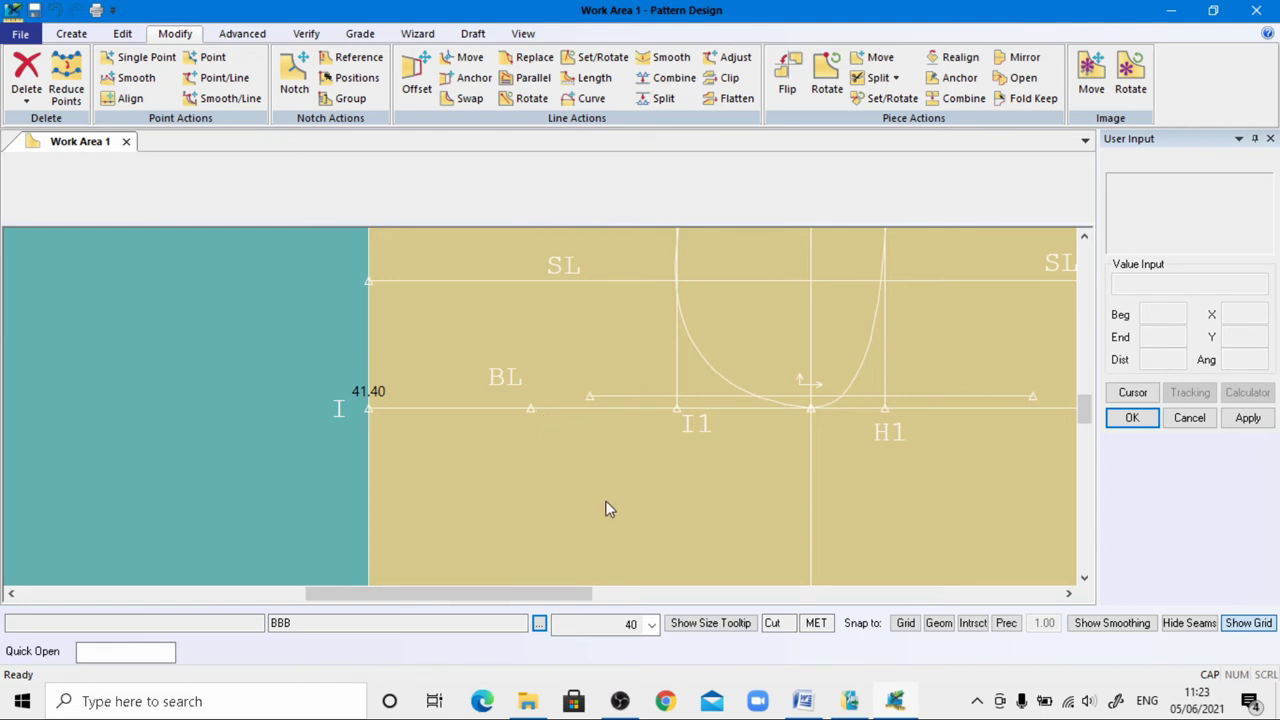
{"action": "scroll", "coordinate": [429, 434], "scroll_direction": "up", "scroll_amount": 1}
{"action": "scroll", "coordinate": [429, 434], "scroll_direction": "down", "scroll_amount": 2}
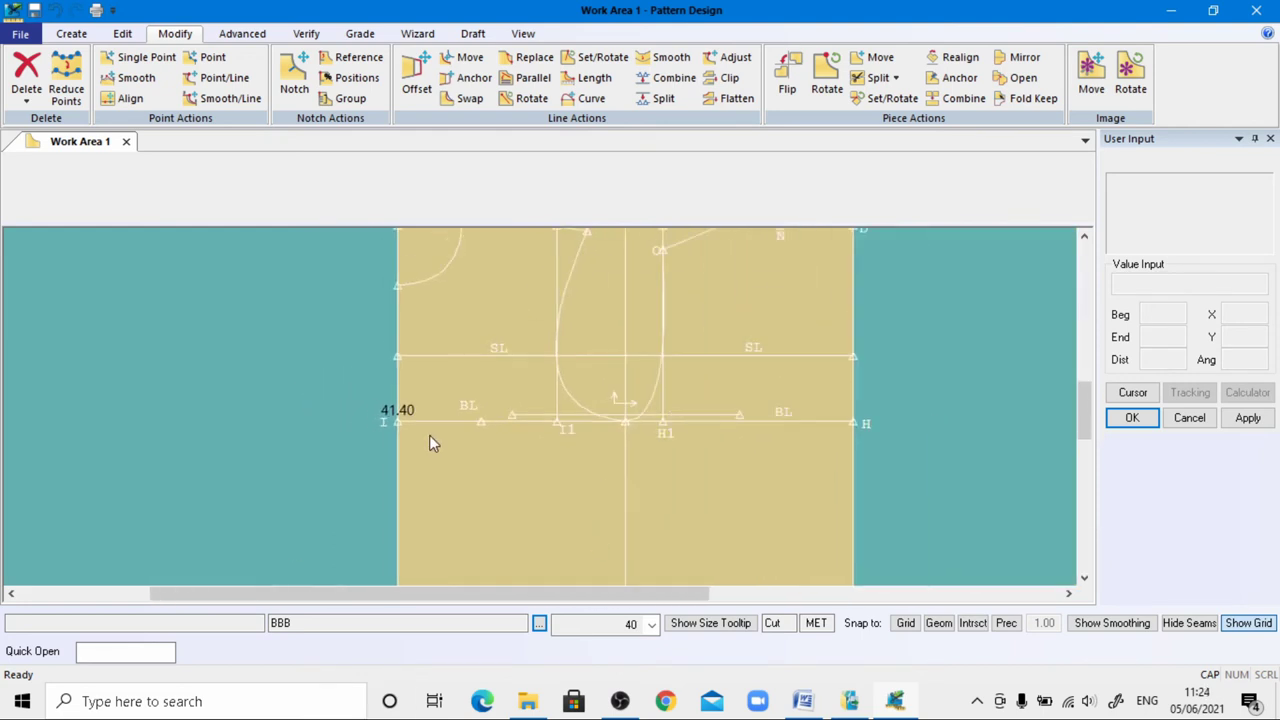
{"action": "scroll", "coordinate": [429, 443], "scroll_direction": "down", "scroll_amount": 1}
{"action": "scroll", "coordinate": [429, 443], "scroll_direction": "up", "scroll_amount": 1}
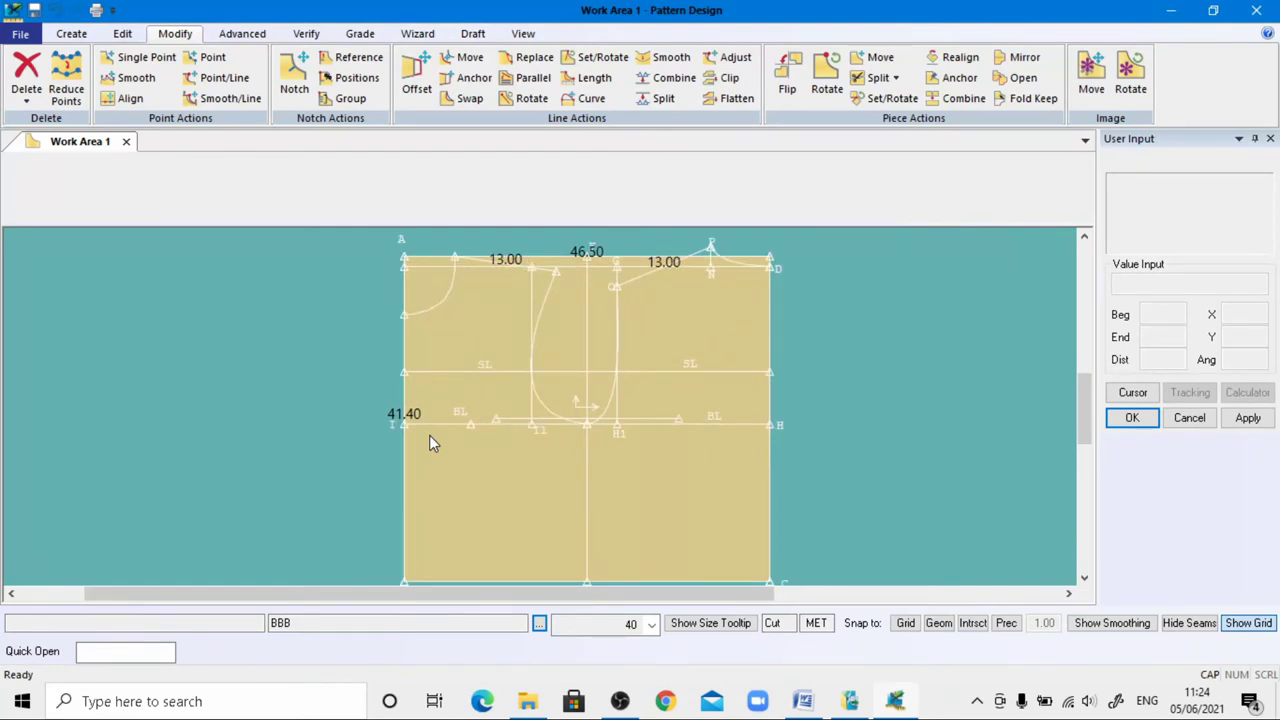
{"action": "scroll", "coordinate": [486, 406], "scroll_direction": "up", "scroll_amount": 1}
{"action": "scroll", "coordinate": [487, 405], "scroll_direction": "down", "scroll_amount": 3}
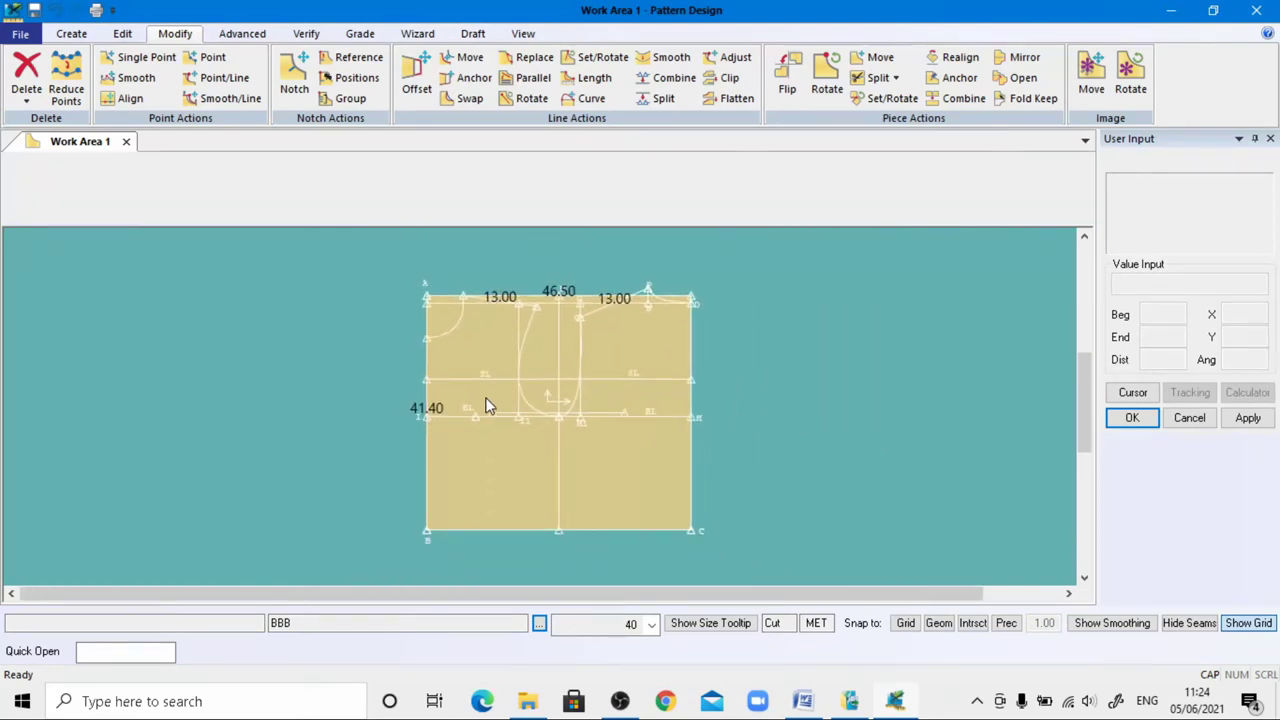
{"action": "scroll", "coordinate": [486, 407], "scroll_direction": "down", "scroll_amount": 1}
{"action": "scroll", "coordinate": [480, 430], "scroll_direction": "up", "scroll_amount": 1}
{"action": "scroll", "coordinate": [471, 463], "scroll_direction": "up", "scroll_amount": 1}
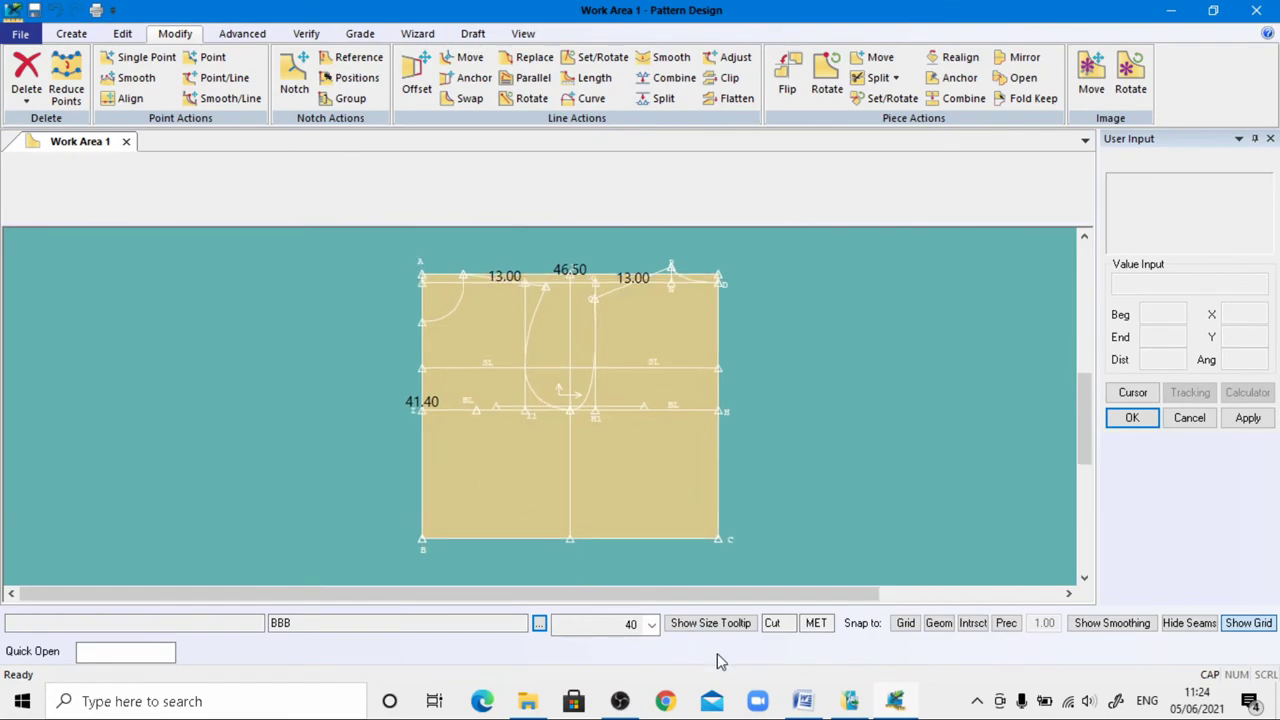
Copy the front hem width value of 20 from the Word measurement sheet and return to Pattern Design
{"action": "left_click", "coordinate": [805, 704]}
{"action": "scroll", "coordinate": [466, 541], "scroll_direction": "down", "scroll_amount": 1}
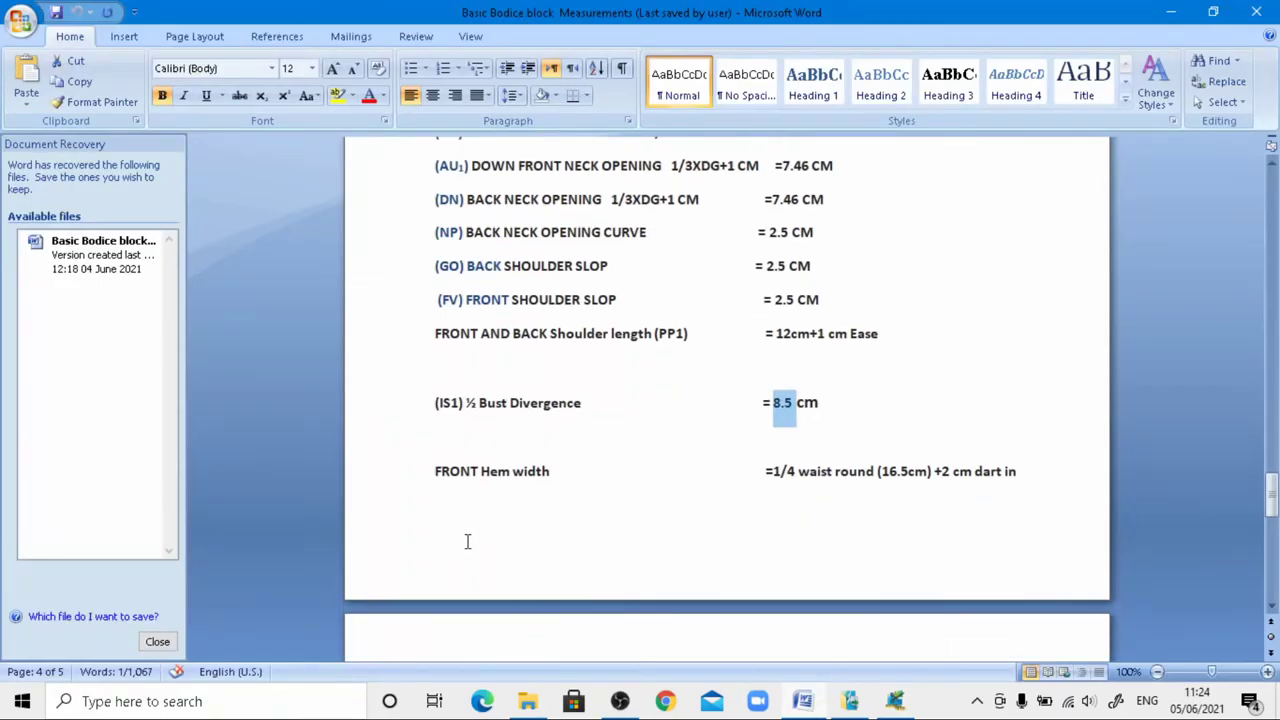
{"action": "scroll", "coordinate": [510, 512], "scroll_direction": "down", "scroll_amount": 5}
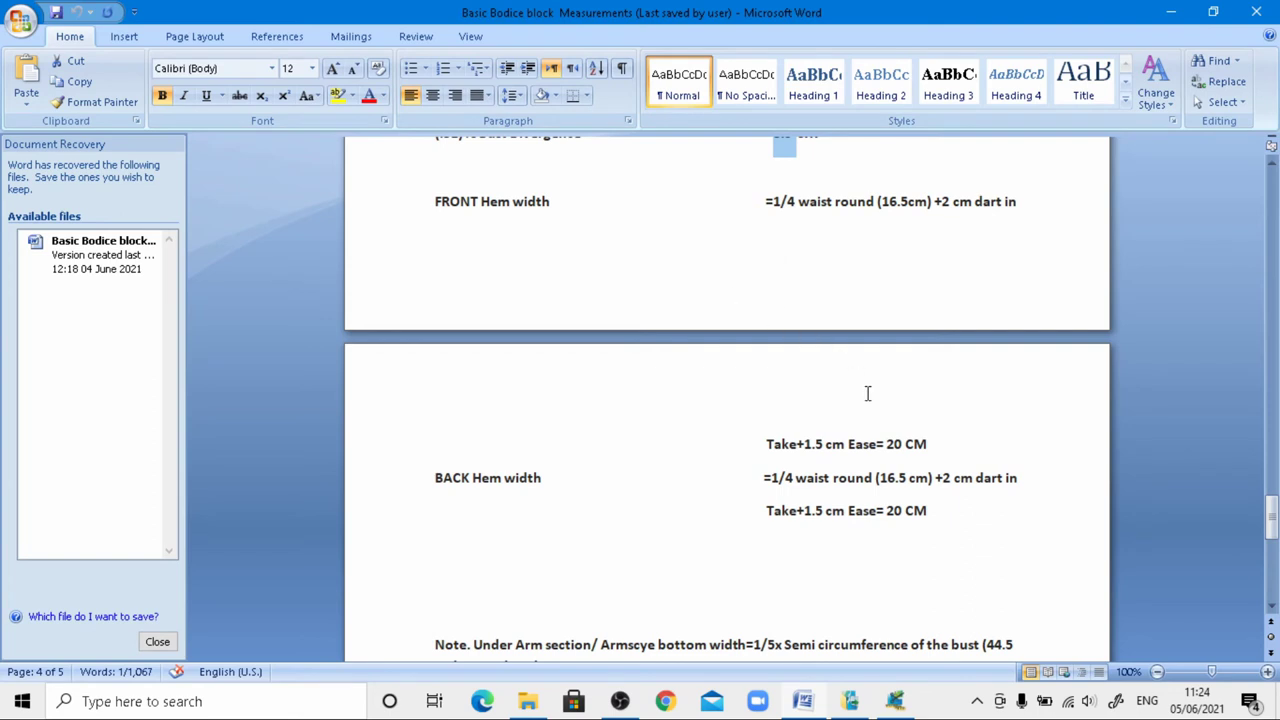
{"action": "left_click_drag", "start_coordinate": [887, 444], "coordinate": [903, 446]}
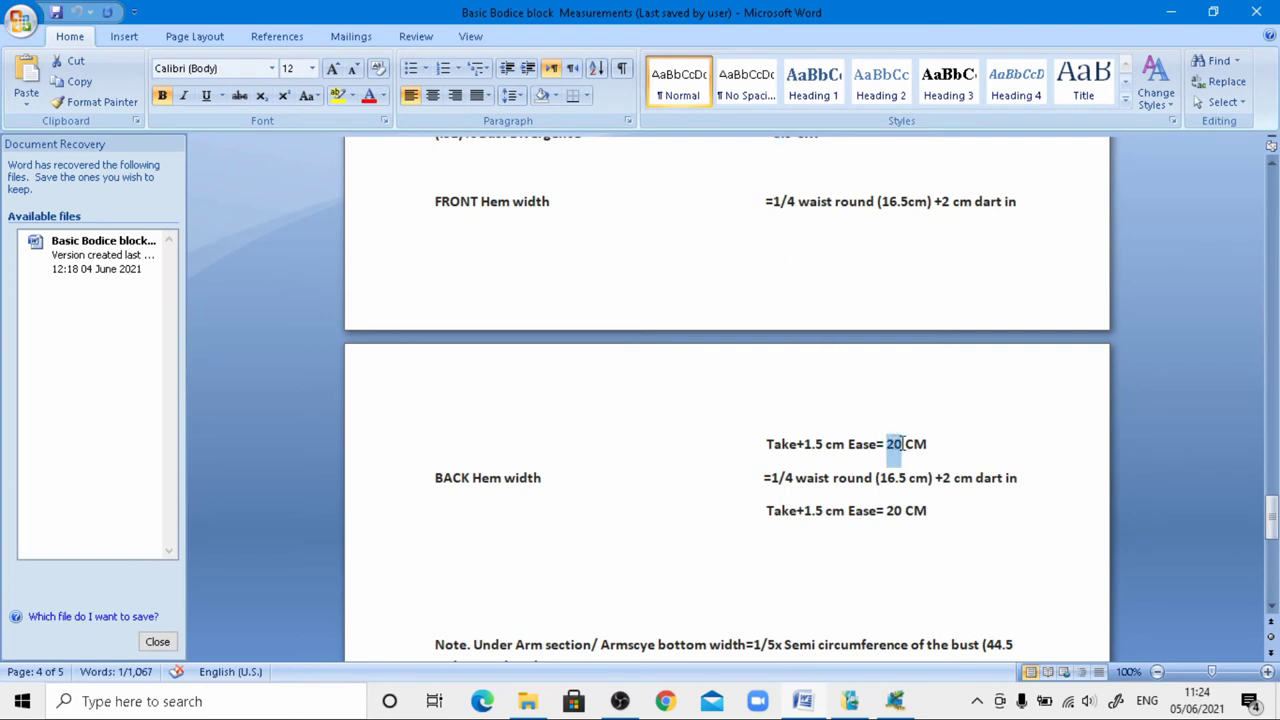
{"action": "right_click", "coordinate": [898, 444]}
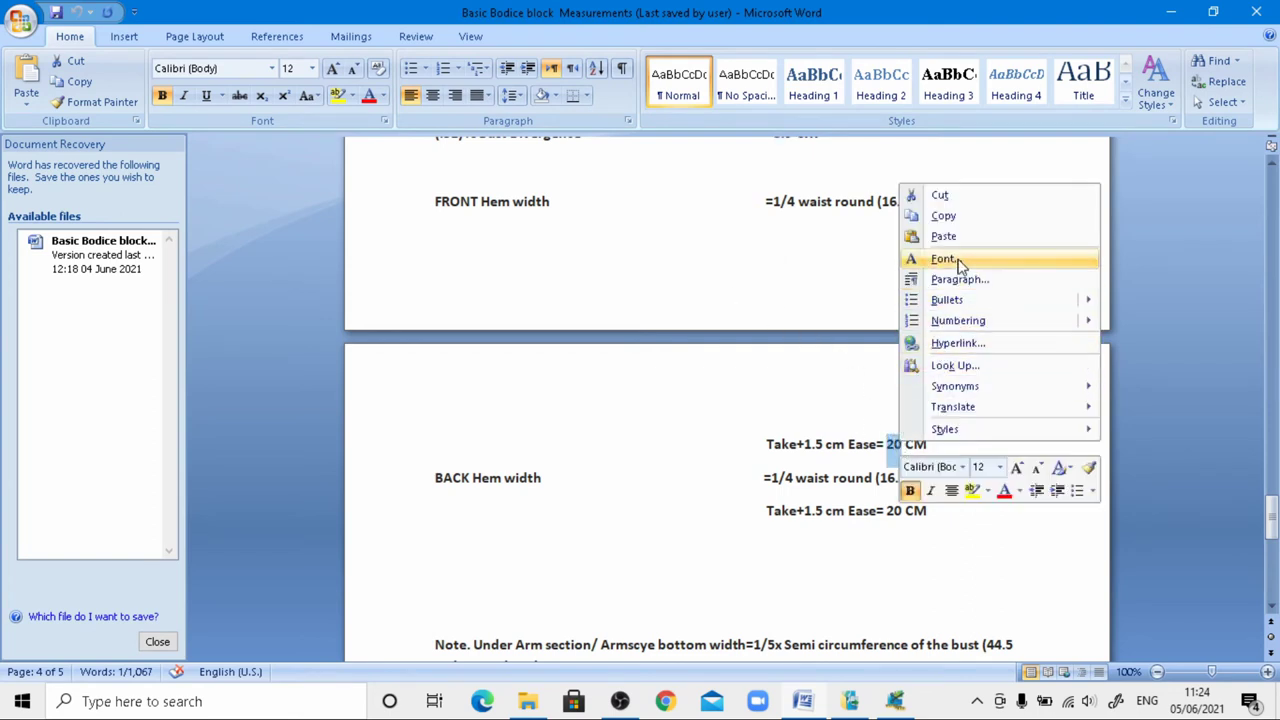
{"action": "left_click", "coordinate": [968, 221]}
{"action": "left_click", "coordinate": [894, 701]}
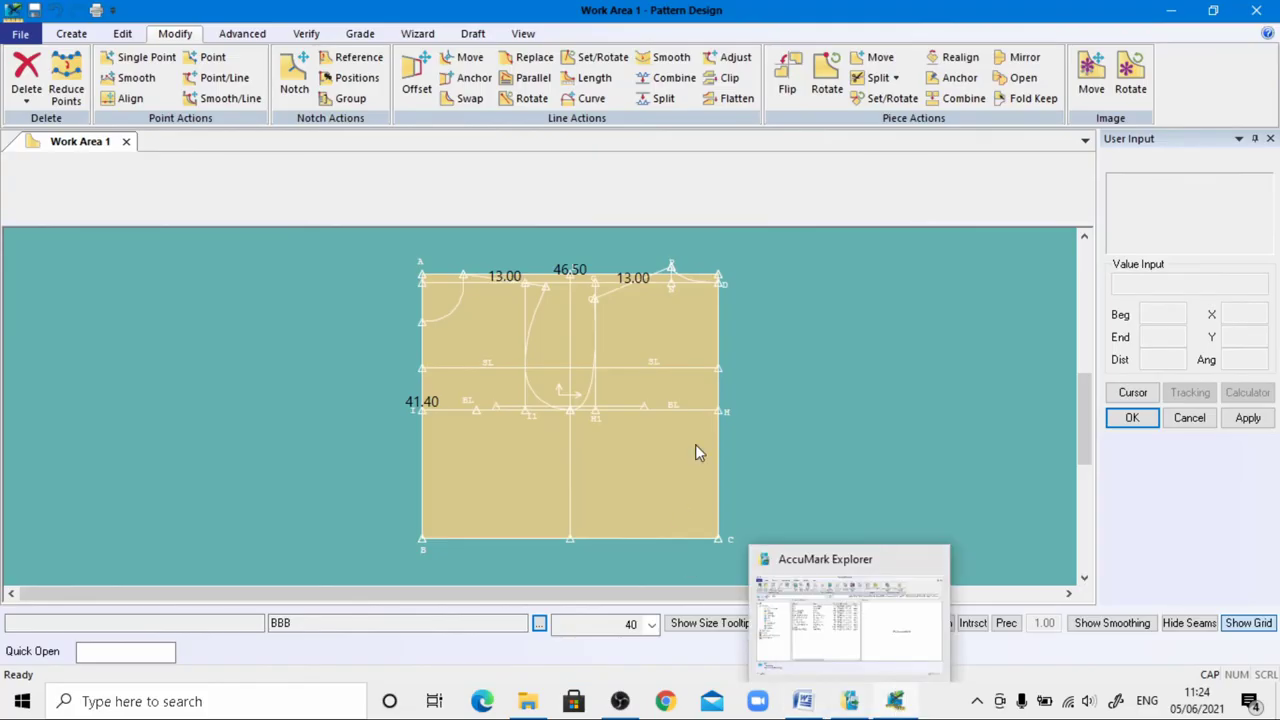
Draw the front side seam as a 2-Point Line from the hem point 20 cm from B to the armhole's lowest point on the bust line
{"action": "scroll", "coordinate": [470, 546], "scroll_direction": "up", "scroll_amount": 2}
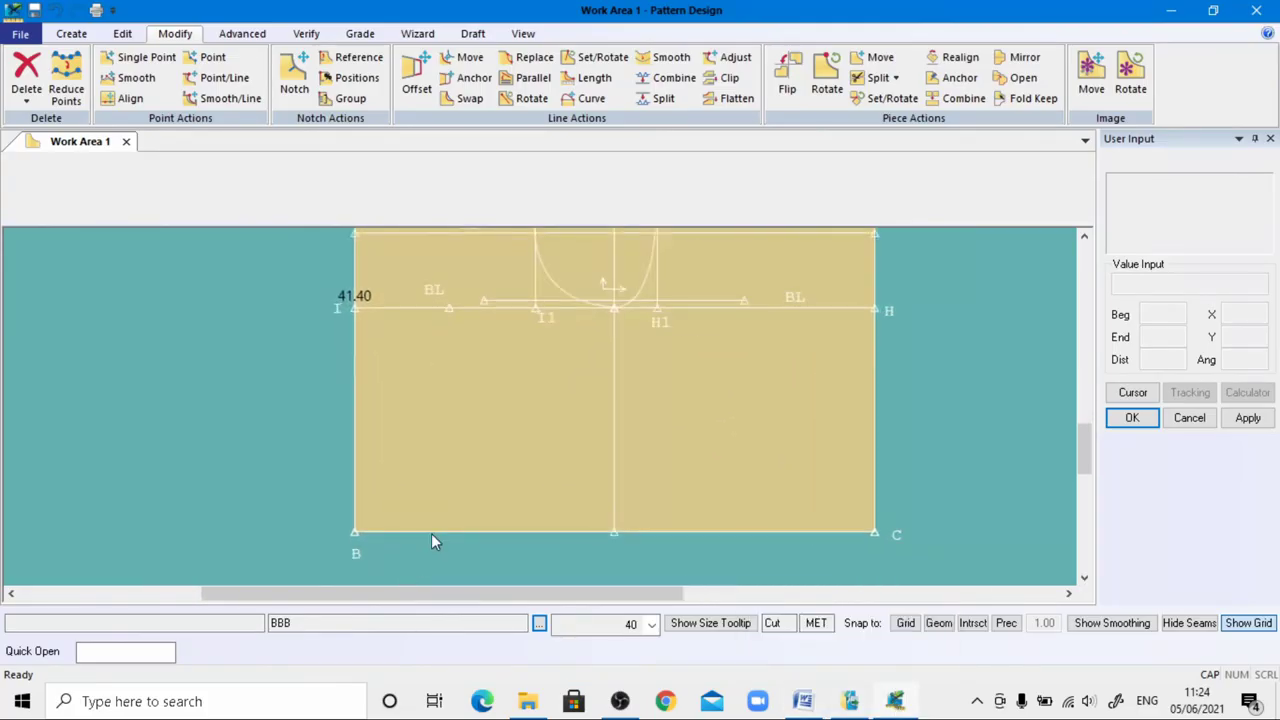
{"action": "left_click", "coordinate": [68, 34]}
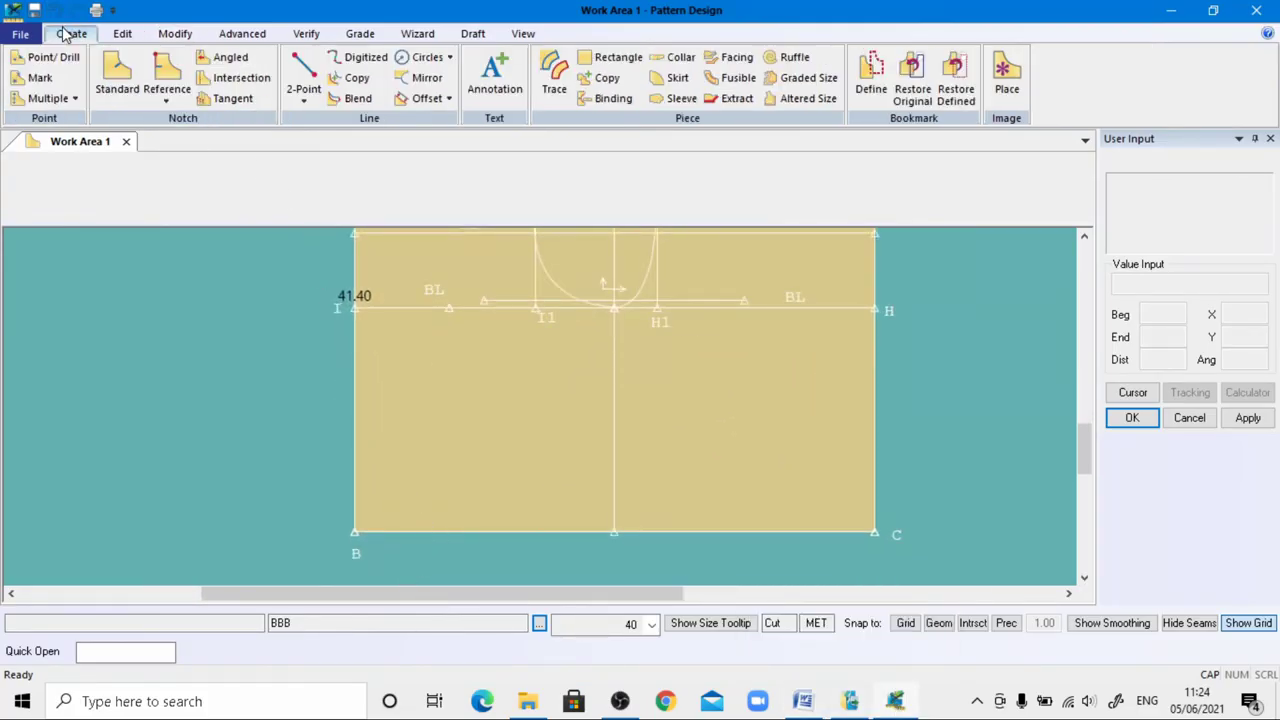
{"action": "left_click", "coordinate": [303, 78]}
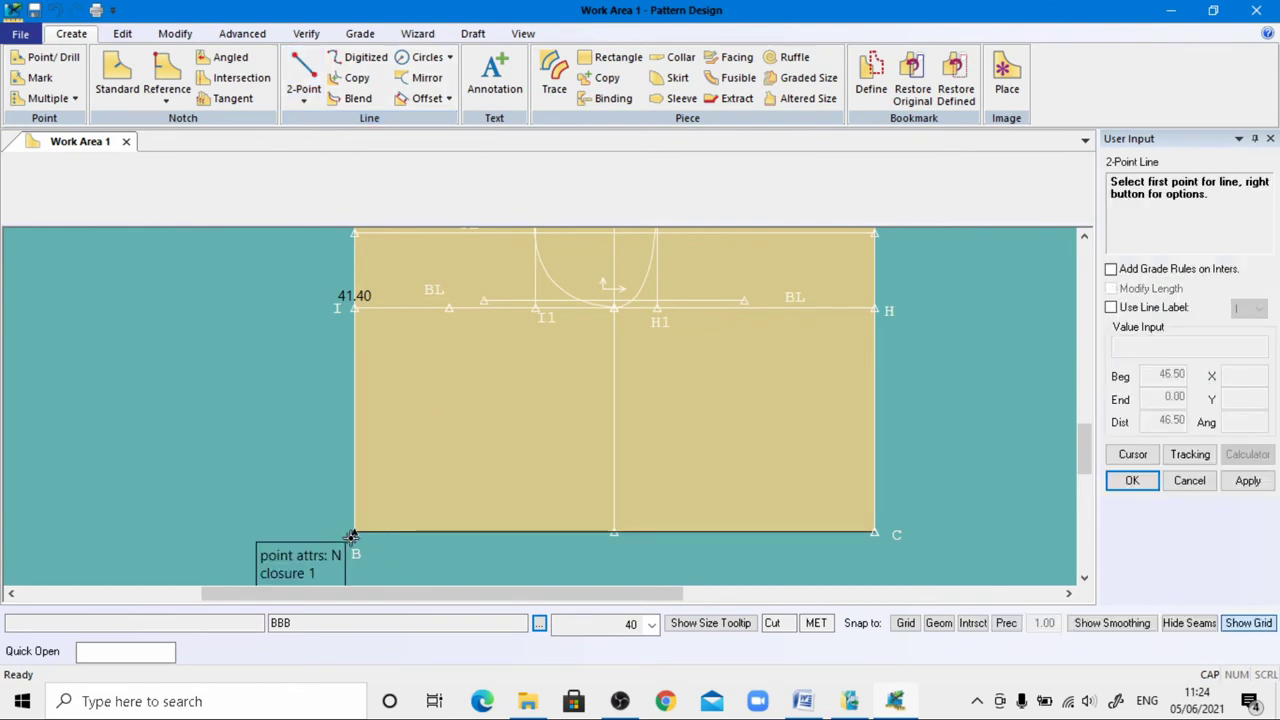
{"action": "left_click", "coordinate": [352, 536]}
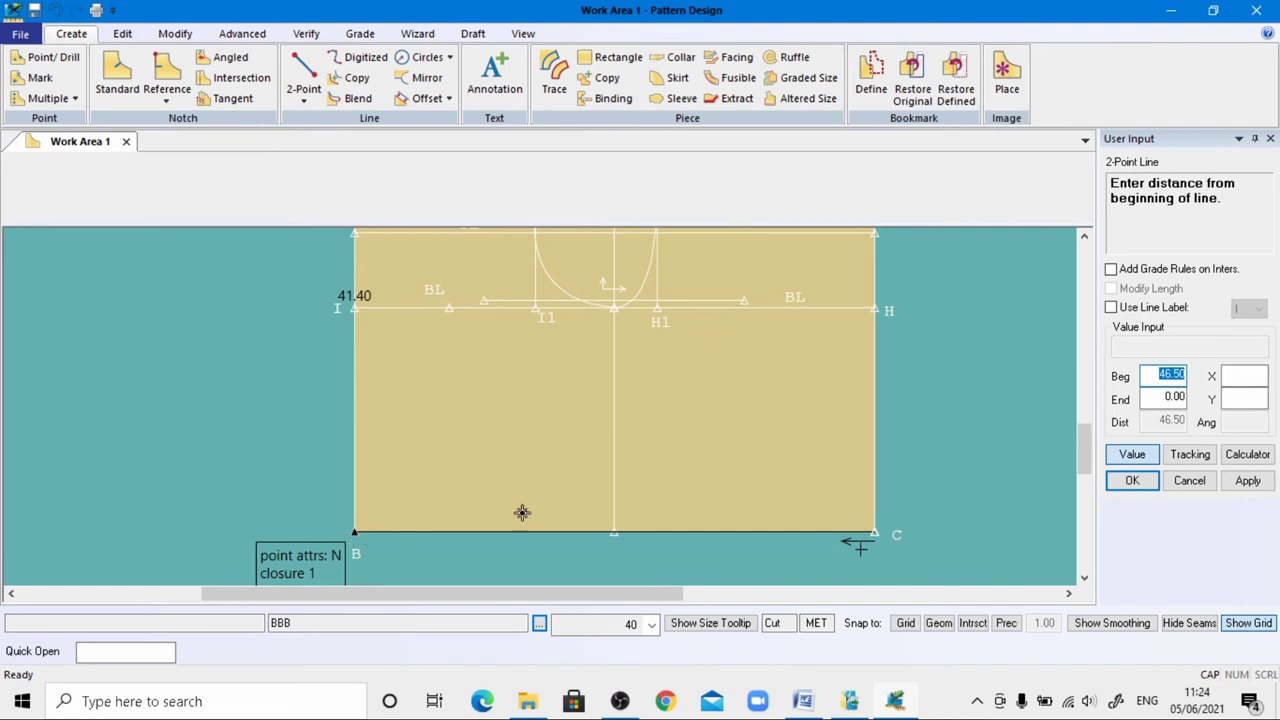
{"action": "left_click", "coordinate": [1158, 399]}
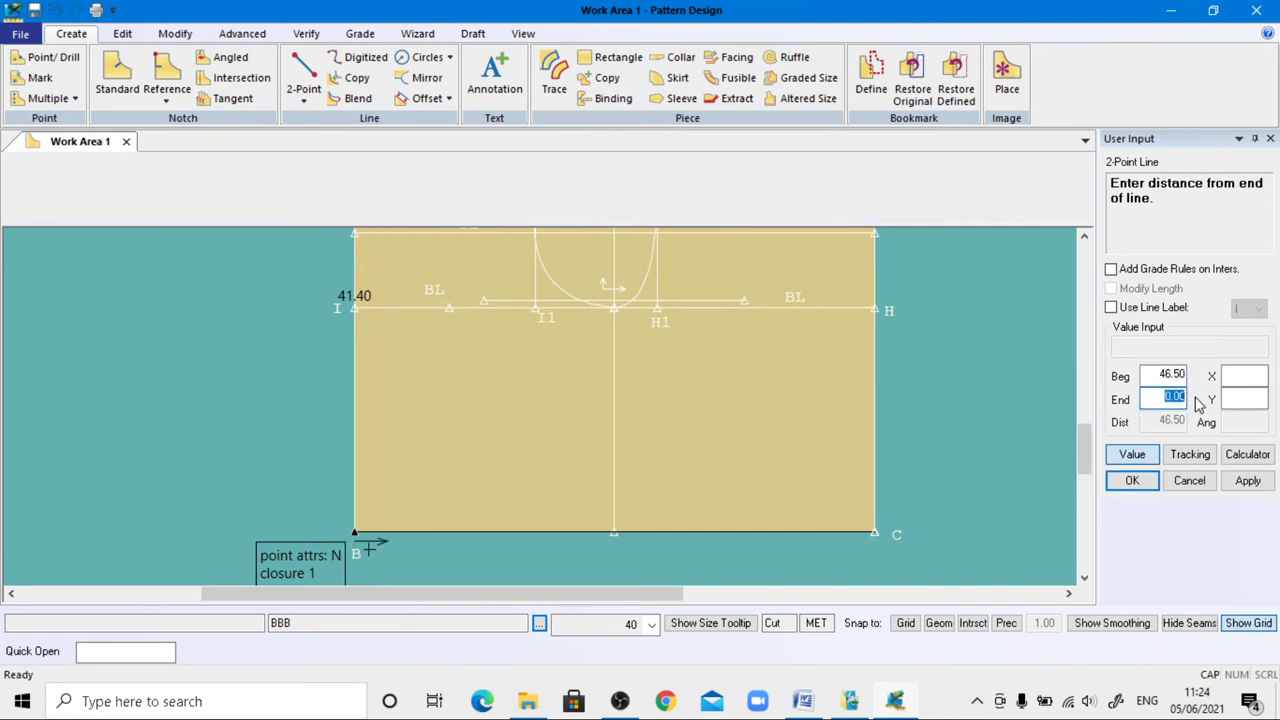
{"action": "type", "text": "20"}
{"action": "key", "text": "Return"}
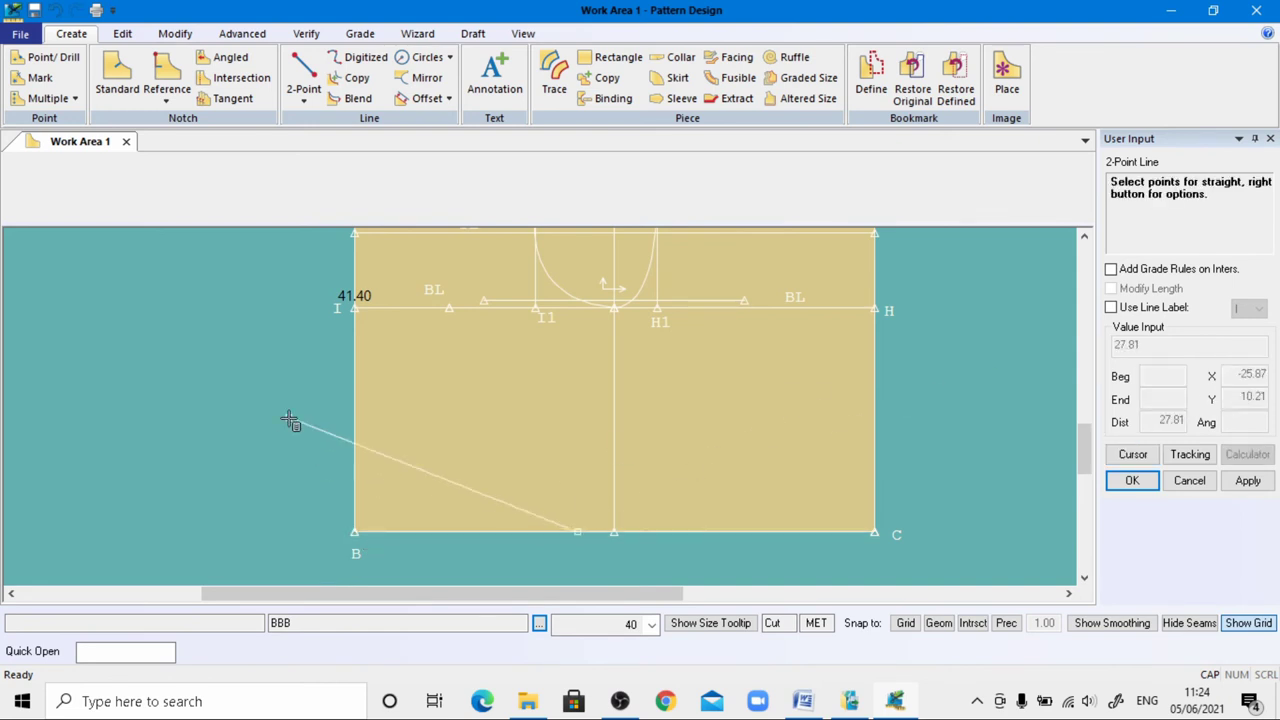
{"action": "scroll", "coordinate": [551, 369], "scroll_direction": "up", "scroll_amount": 1}
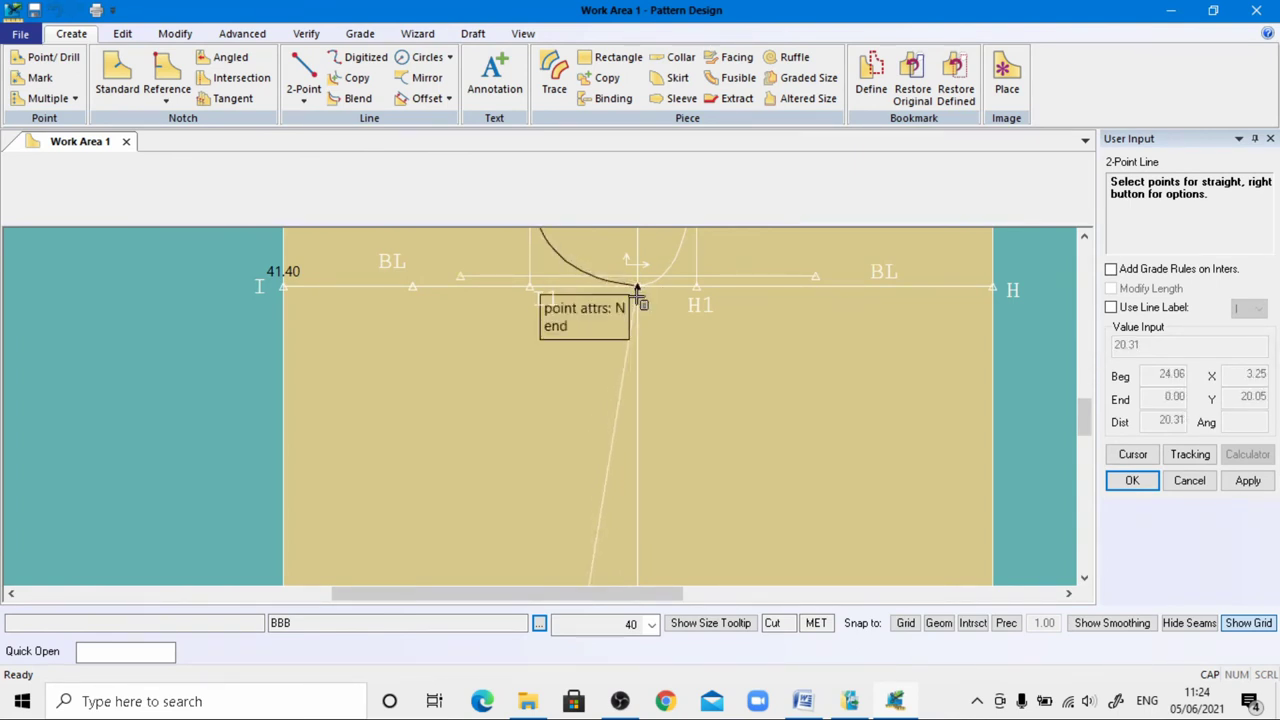
{"action": "left_click", "coordinate": [637, 290]}
{"action": "scroll", "coordinate": [637, 340], "scroll_direction": "down", "scroll_amount": 3}
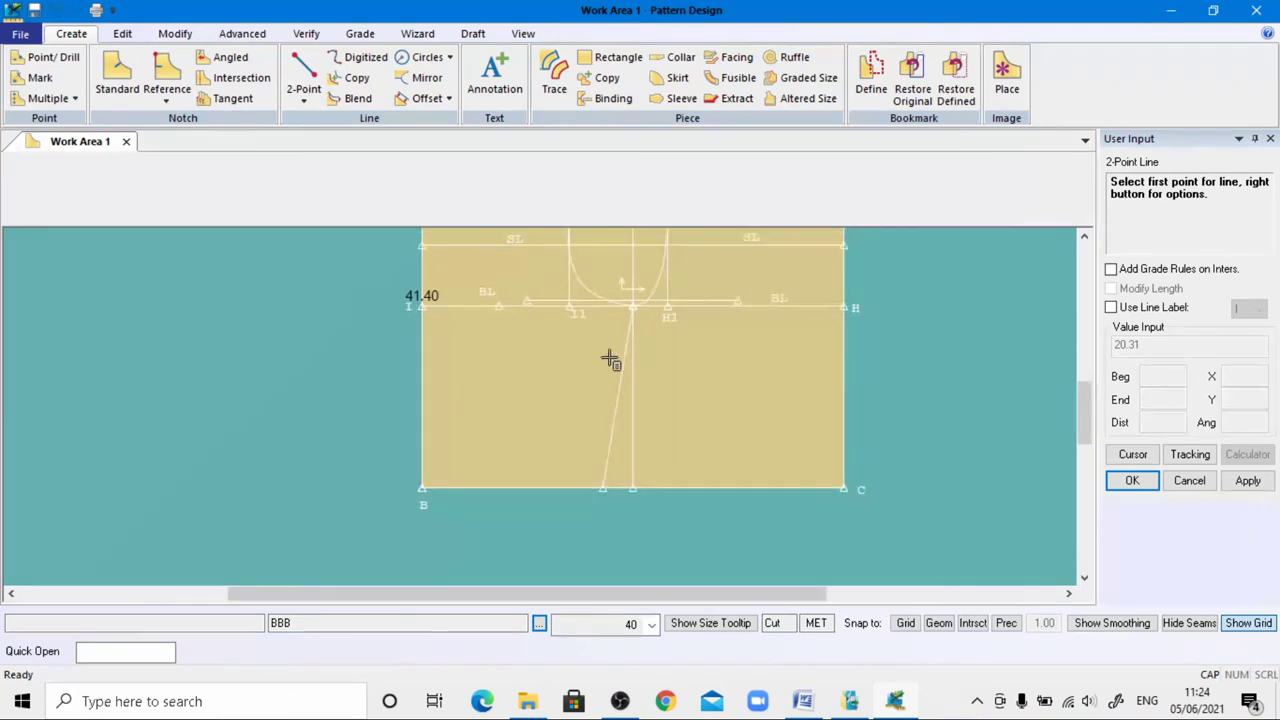
{"action": "right_click", "coordinate": [563, 364]}
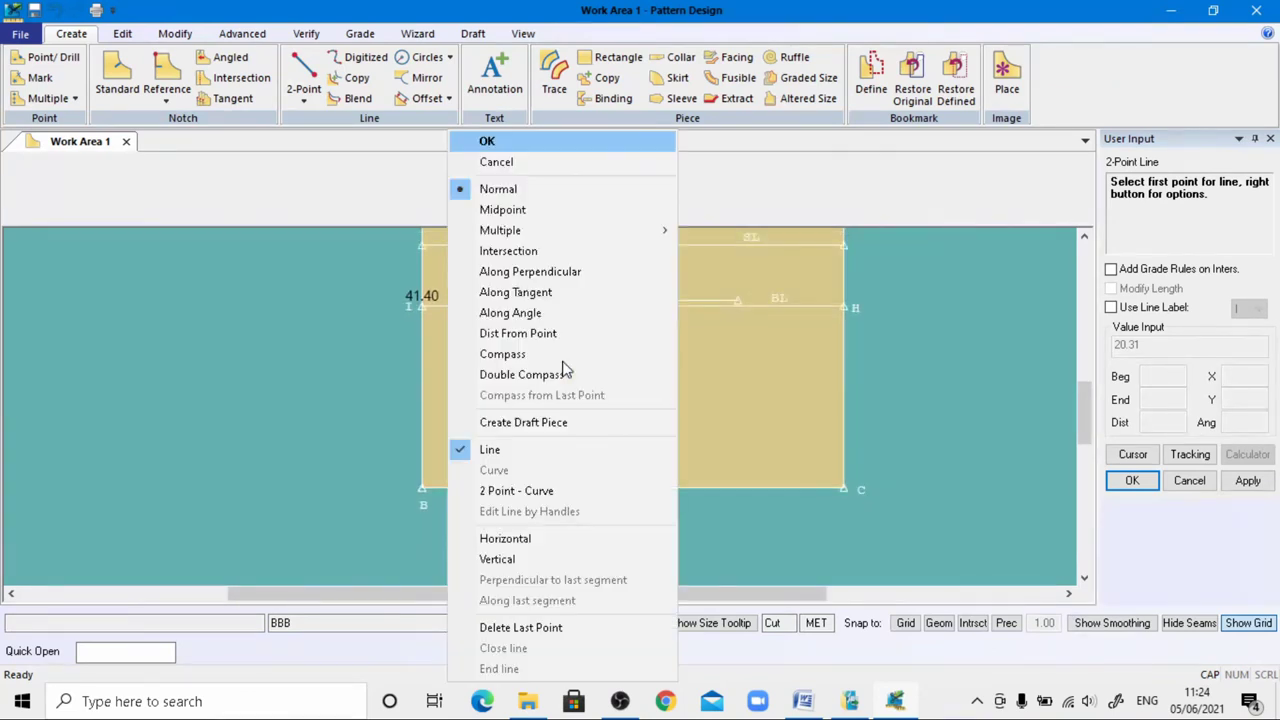
{"action": "left_click", "coordinate": [487, 142]}
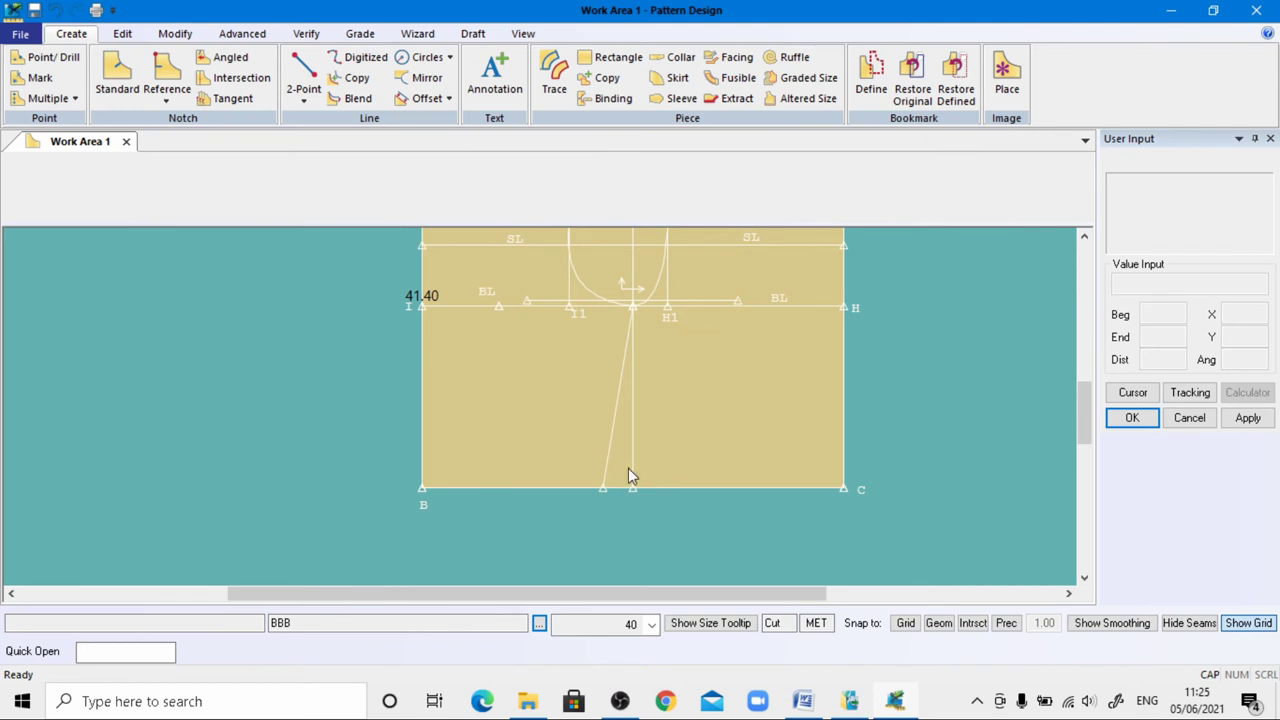
Draw the back side seam as a 2-Point Line from the hem point 20 cm from C to the armhole's lowest point on the bust line
{"action": "left_click", "coordinate": [303, 80]}
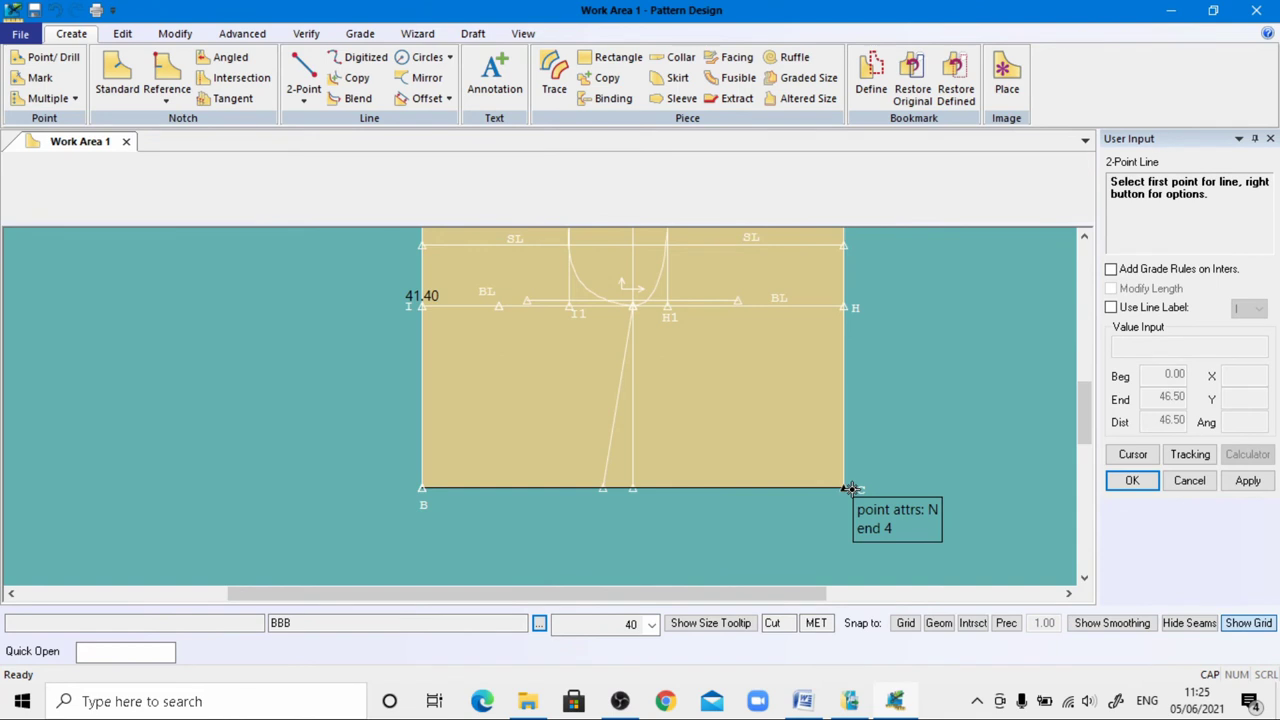
{"action": "left_click", "coordinate": [849, 488]}
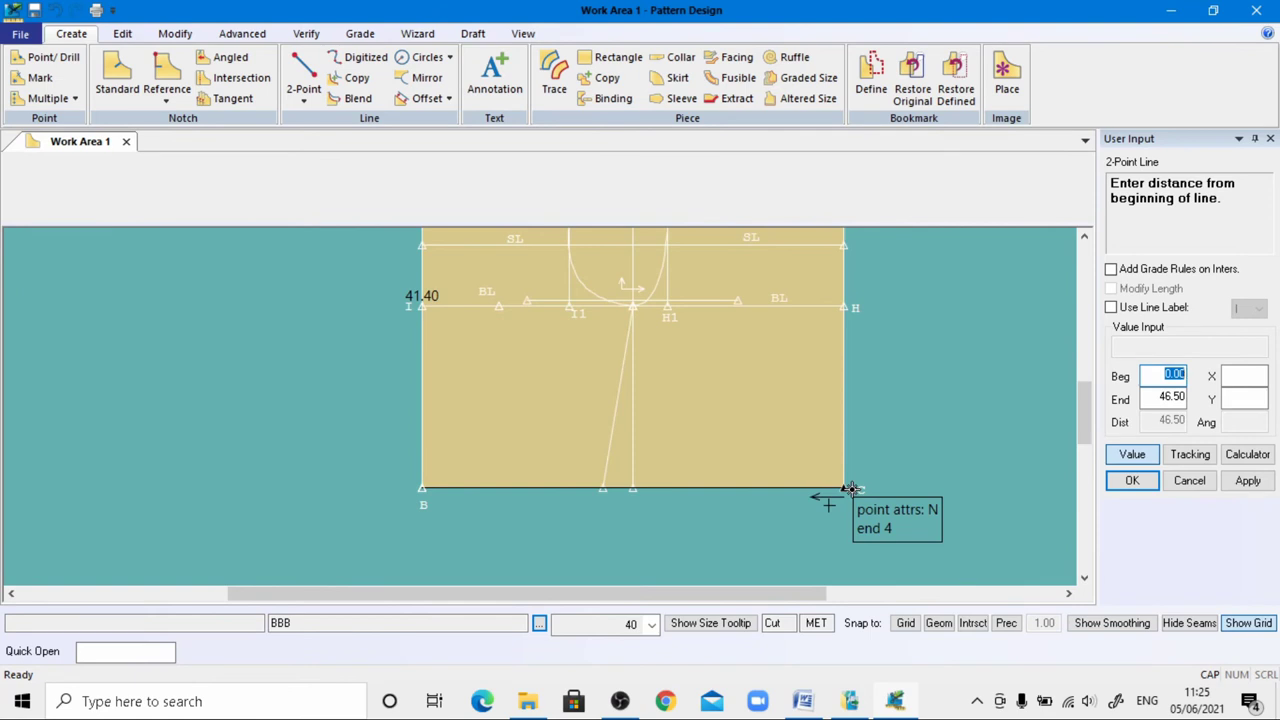
{"action": "type", "text": "20"}
{"action": "key", "text": "Return"}
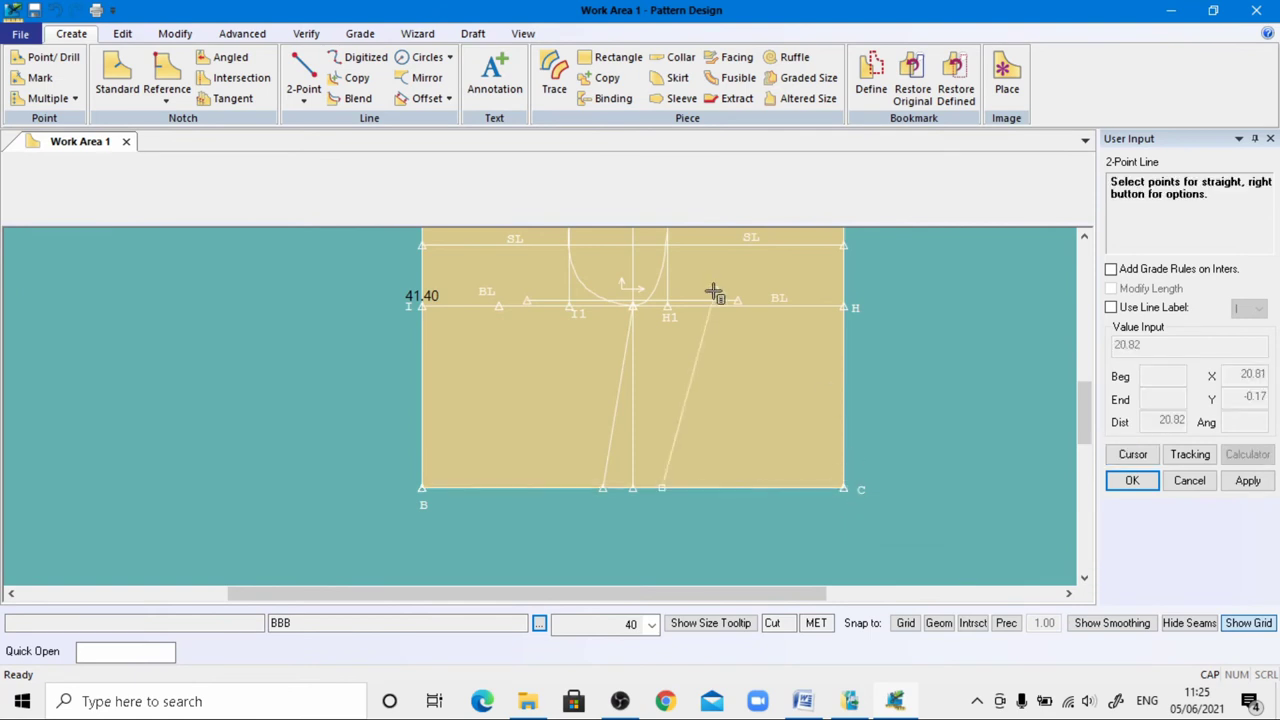
{"action": "scroll", "coordinate": [620, 310], "scroll_direction": "up", "scroll_amount": 1}
{"action": "scroll", "coordinate": [620, 311], "scroll_direction": "up", "scroll_amount": 2}
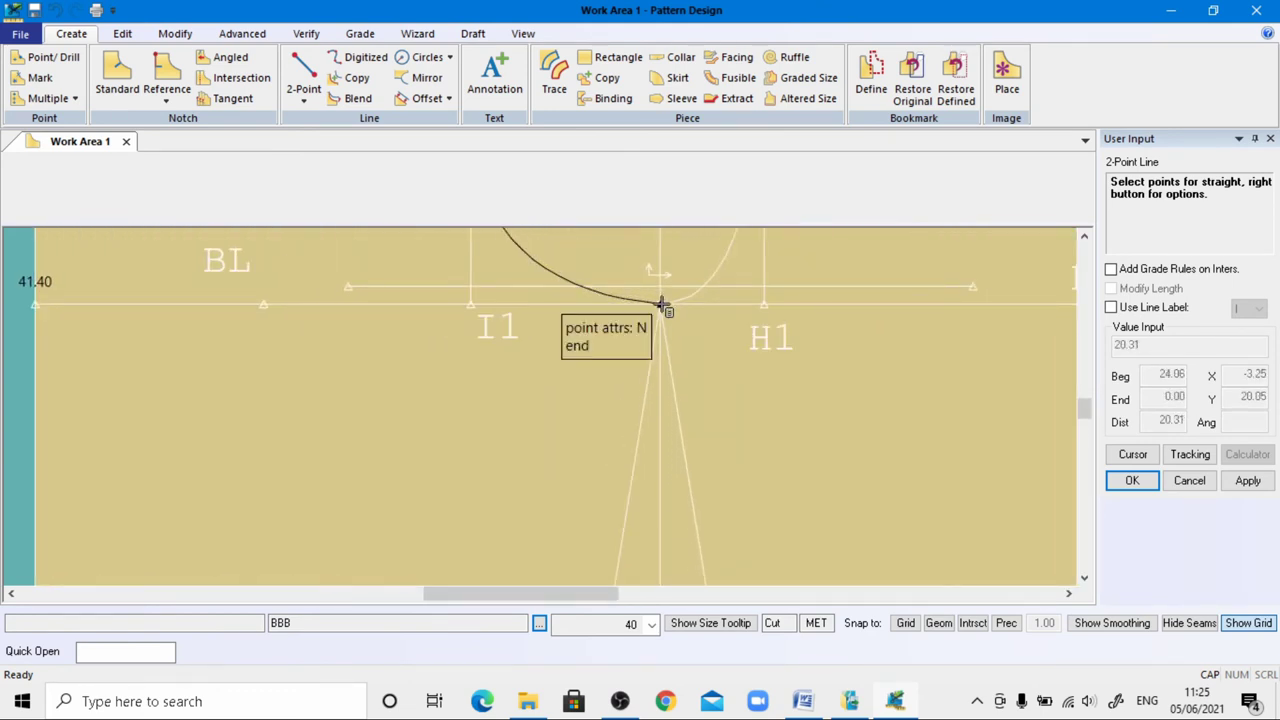
{"action": "left_click", "coordinate": [661, 303]}
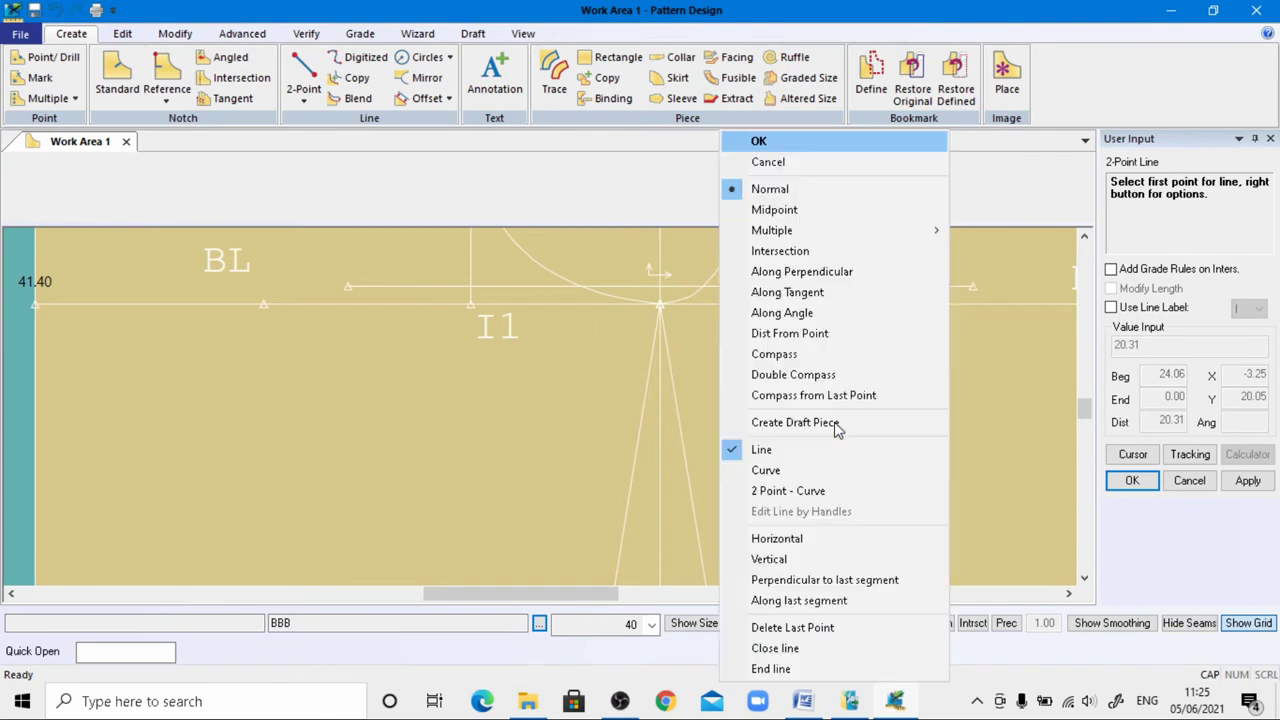
{"action": "right_click", "coordinate": [840, 426]}
{"action": "left_click", "coordinate": [758, 142]}
{"action": "scroll", "coordinate": [682, 308], "scroll_direction": "up", "scroll_amount": 1}
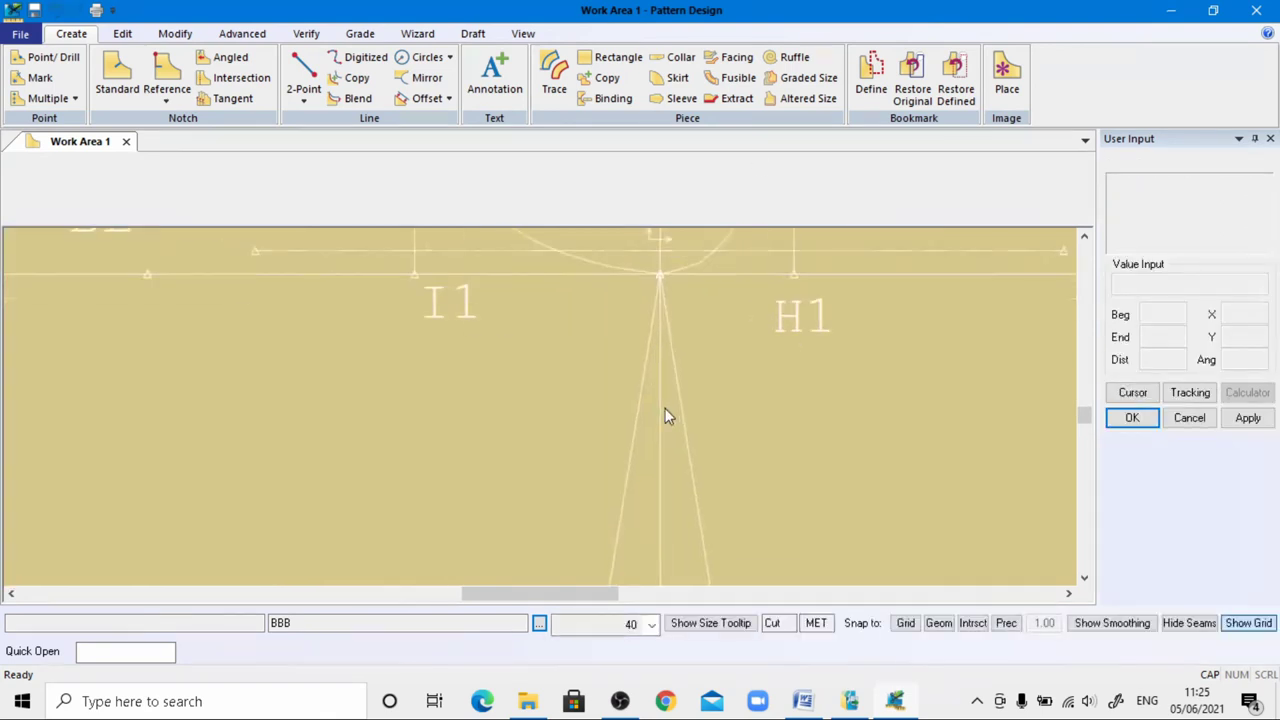
Examine the whole draft, checking the necklines, shoulders, armhole and both side seams
{"action": "scroll", "coordinate": [665, 408], "scroll_direction": "down", "scroll_amount": 2}
{"action": "scroll", "coordinate": [665, 408], "scroll_direction": "down", "scroll_amount": 4}
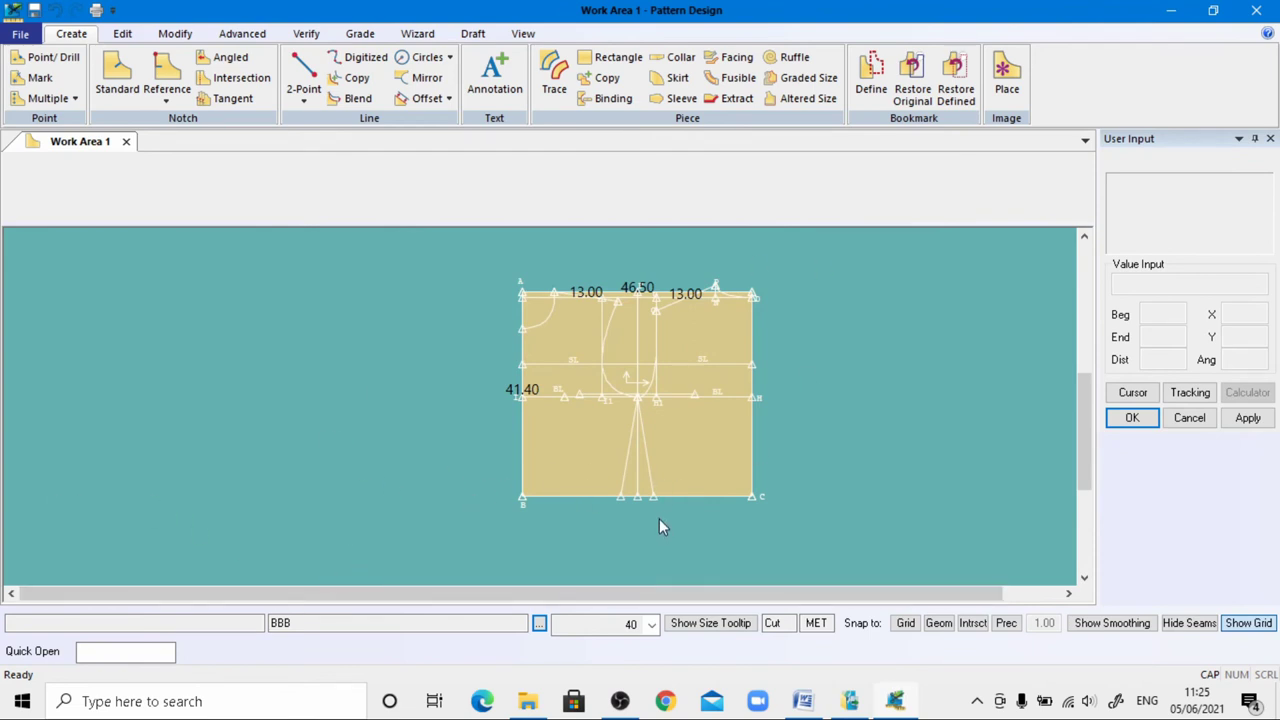
{"action": "scroll", "coordinate": [645, 515], "scroll_direction": "up", "scroll_amount": 1}
{"action": "scroll", "coordinate": [457, 509], "scroll_direction": "down", "scroll_amount": 2}
{"action": "scroll", "coordinate": [519, 468], "scroll_direction": "up", "scroll_amount": 2}
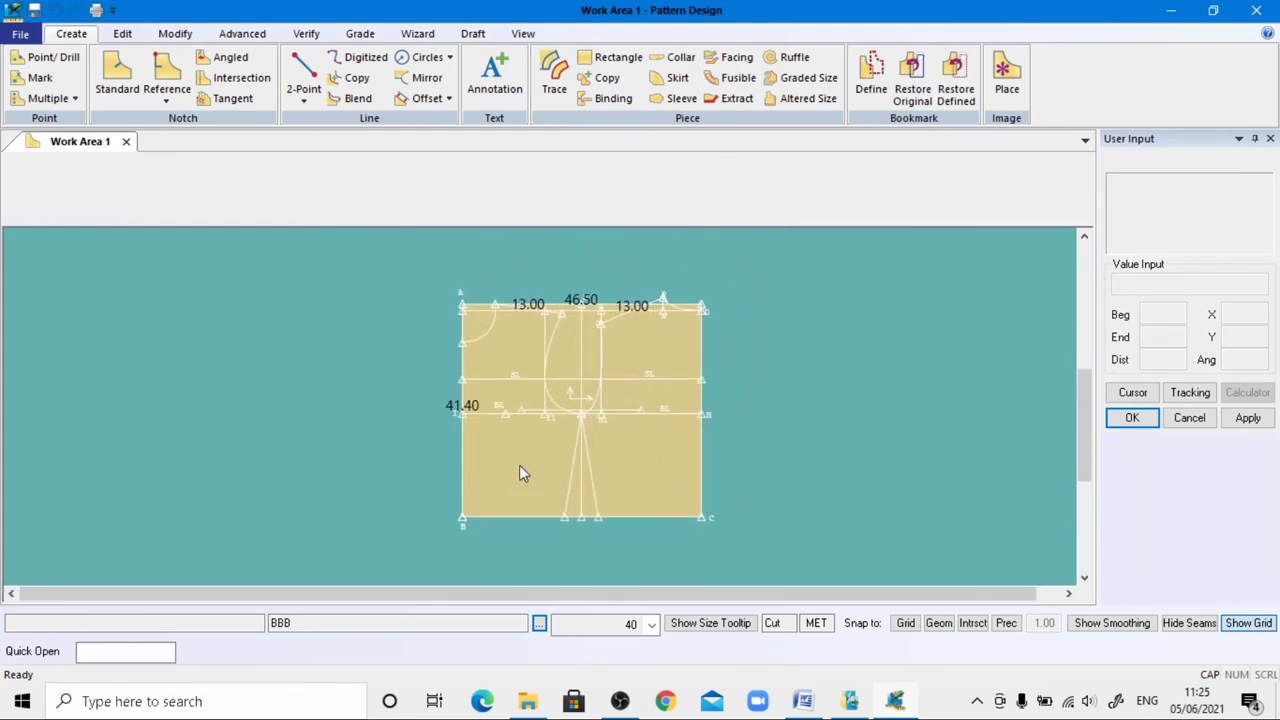
{"action": "right_click", "coordinate": [519, 465]}
{"action": "left_click", "coordinate": [199, 357]}
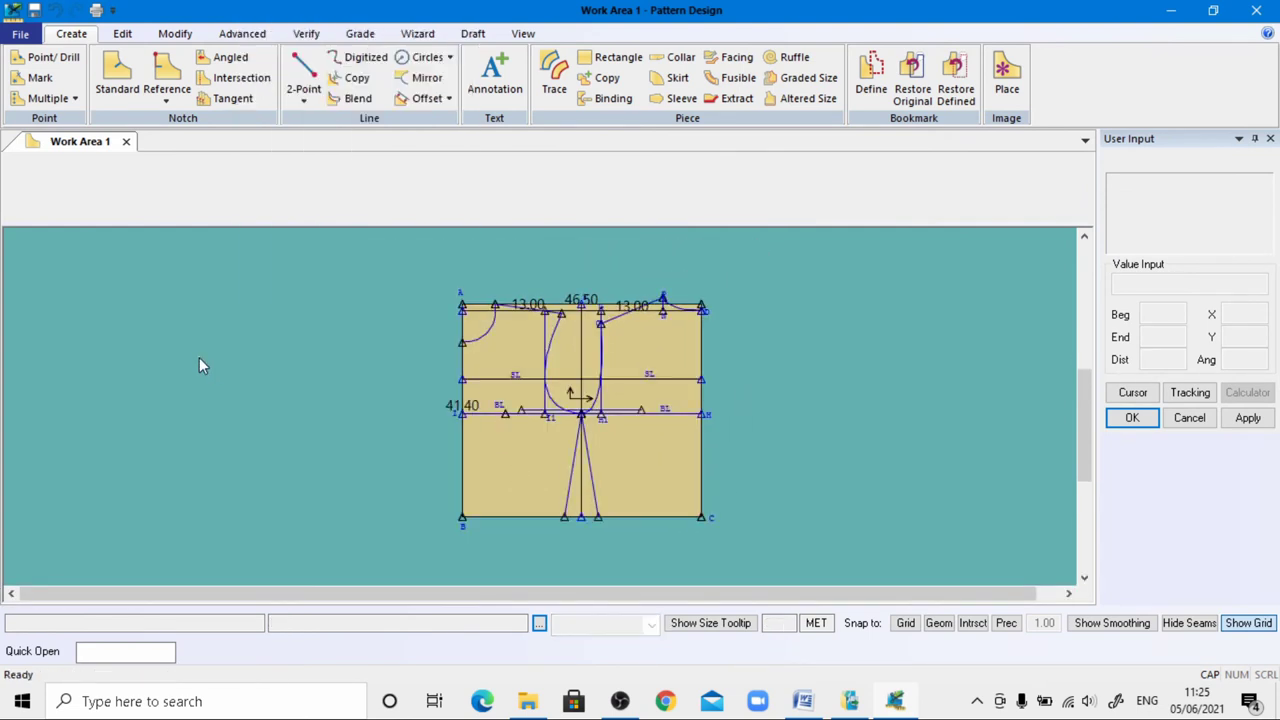
{"action": "scroll", "coordinate": [868, 307], "scroll_direction": "up", "scroll_amount": 2}
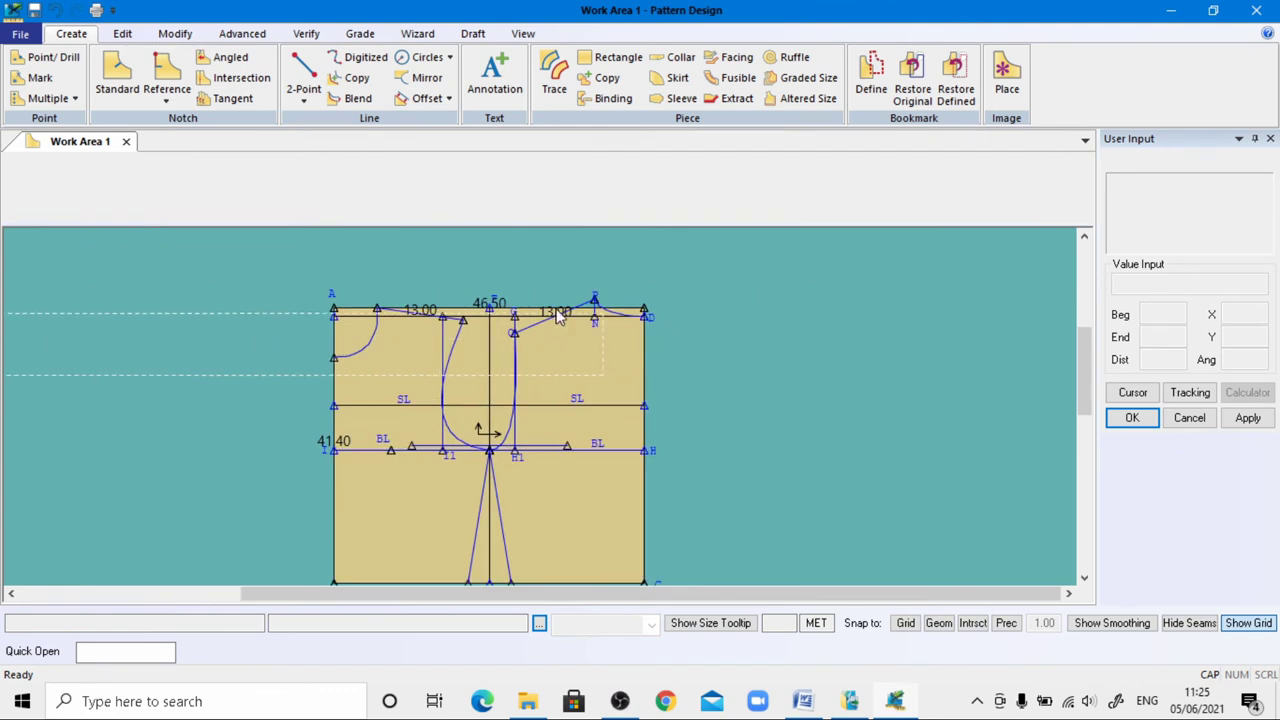
{"action": "left_click", "coordinate": [181, 320]}
{"action": "scroll", "coordinate": [546, 366], "scroll_direction": "down", "scroll_amount": 3}
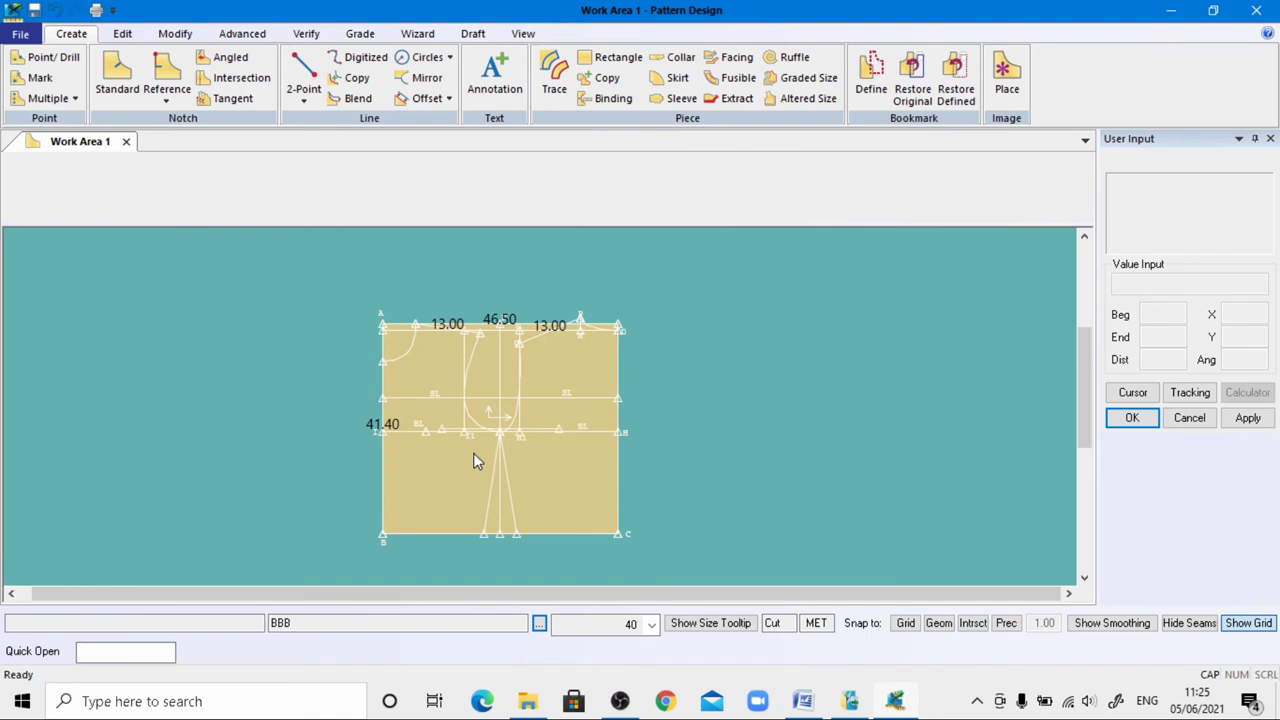
{"action": "scroll", "coordinate": [432, 397], "scroll_direction": "up", "scroll_amount": 1}
{"action": "scroll", "coordinate": [453, 265], "scroll_direction": "up", "scroll_amount": 1}
{"action": "scroll", "coordinate": [453, 262], "scroll_direction": "down", "scroll_amount": 3}
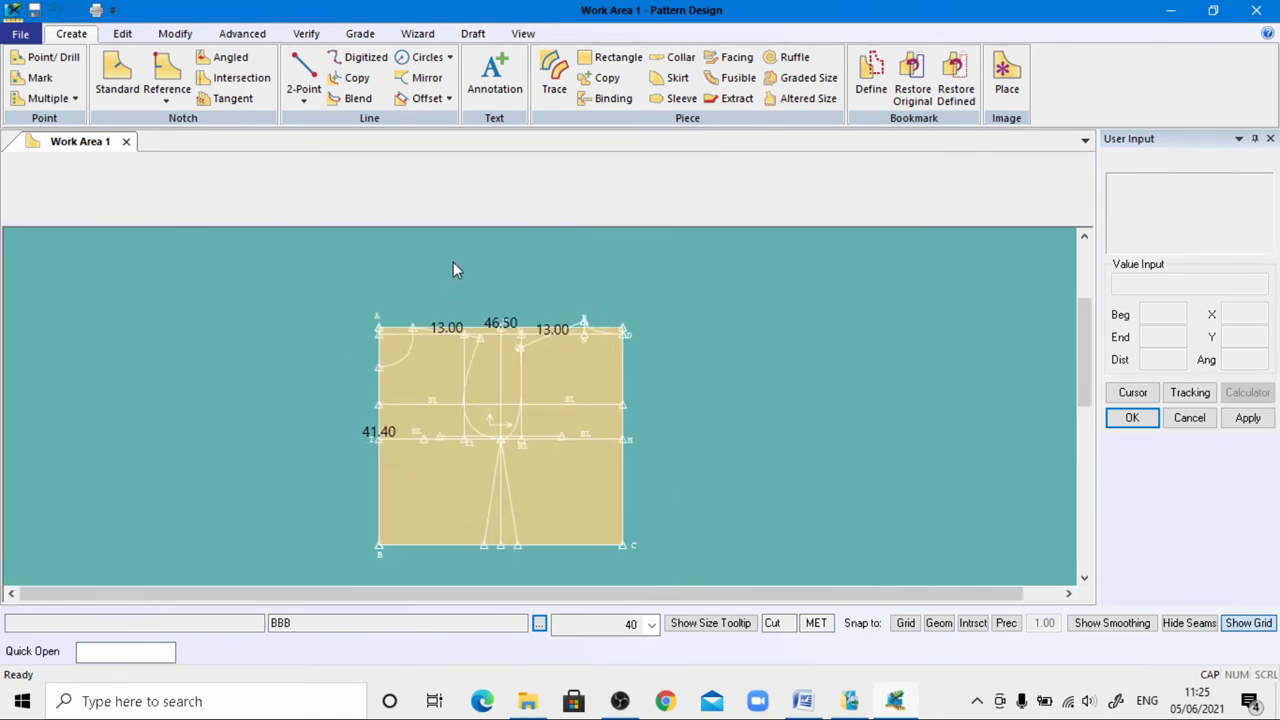
{"action": "scroll", "coordinate": [421, 553], "scroll_direction": "up", "scroll_amount": 1}
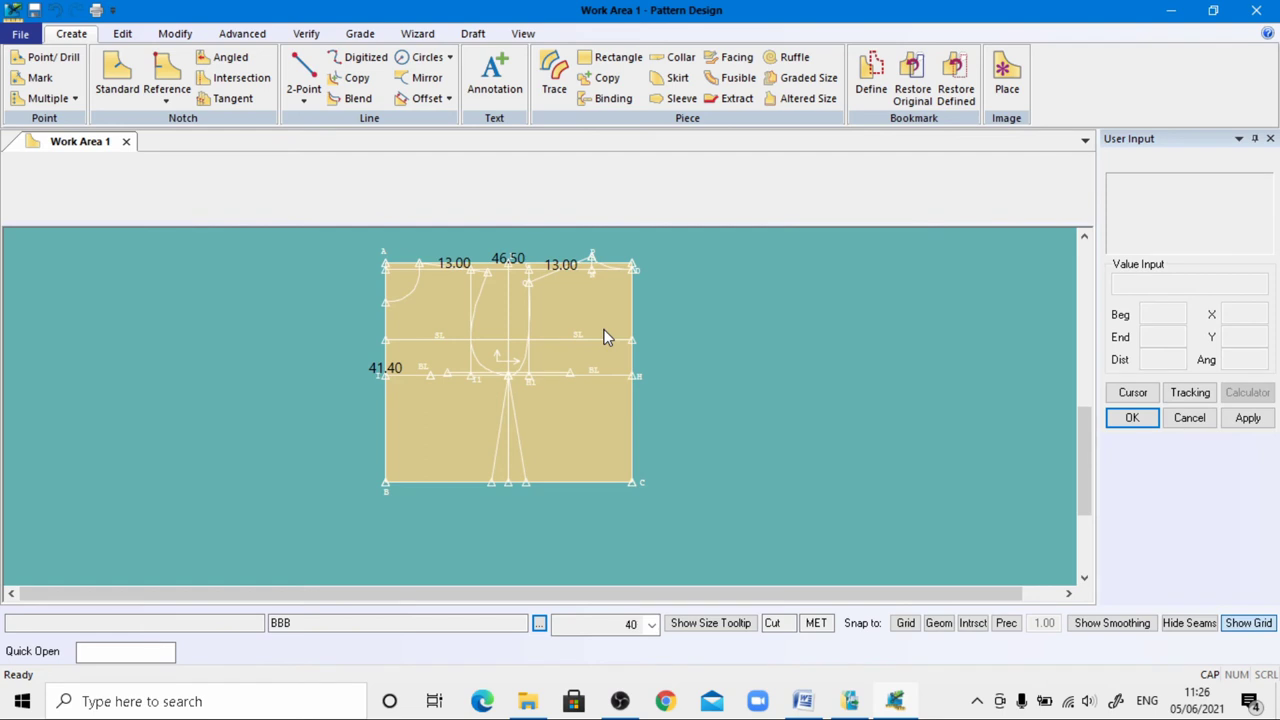
Start a Normal Trace and select the back's shoulder, neckline, centre back, hem, side seam and armhole as its perimeter
{"action": "left_click", "coordinate": [552, 70]}
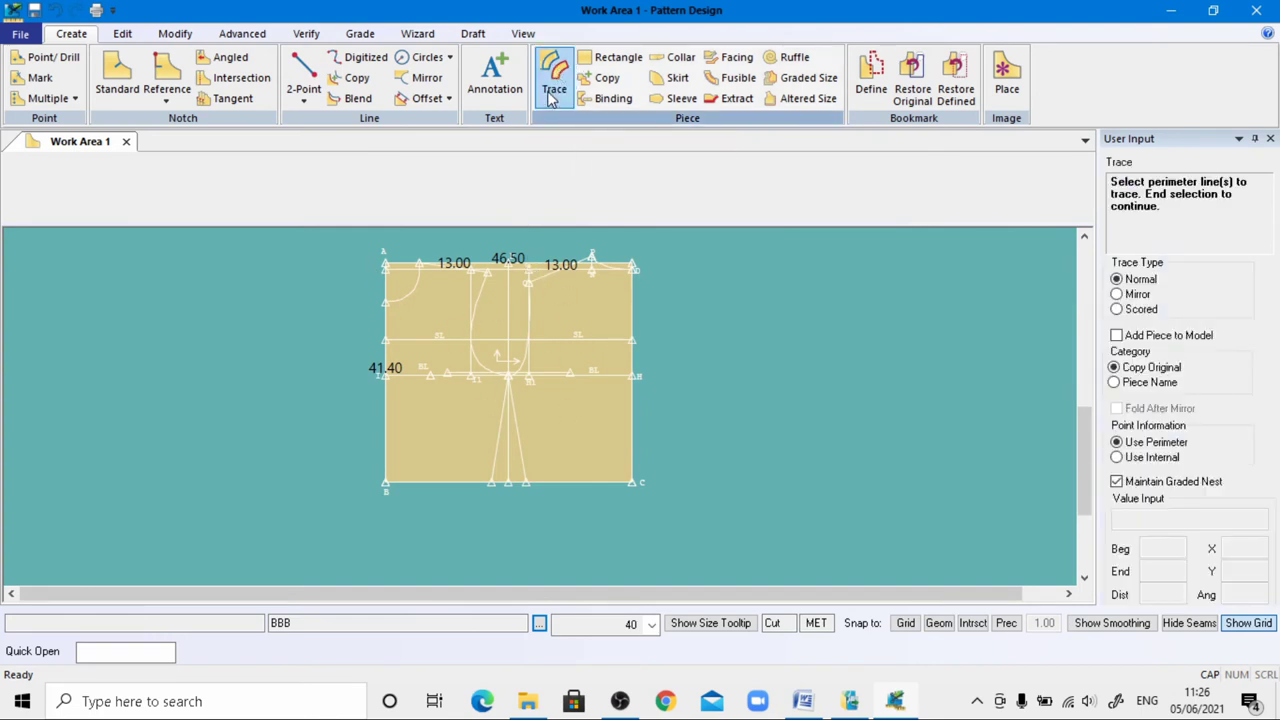
{"action": "scroll", "coordinate": [553, 295], "scroll_direction": "up", "scroll_amount": 1}
{"action": "scroll", "coordinate": [553, 295], "scroll_direction": "up", "scroll_amount": 2}
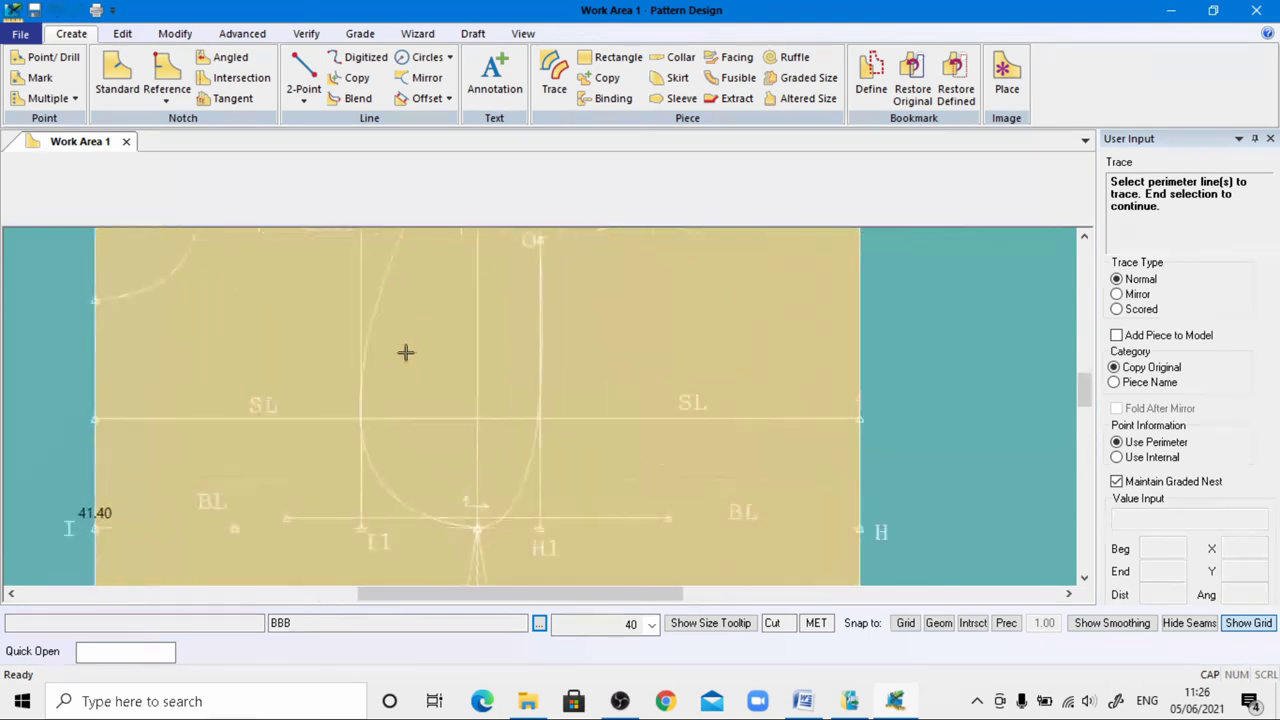
{"action": "scroll", "coordinate": [406, 354], "scroll_direction": "down", "scroll_amount": 1}
{"action": "left_click", "coordinate": [517, 275]}
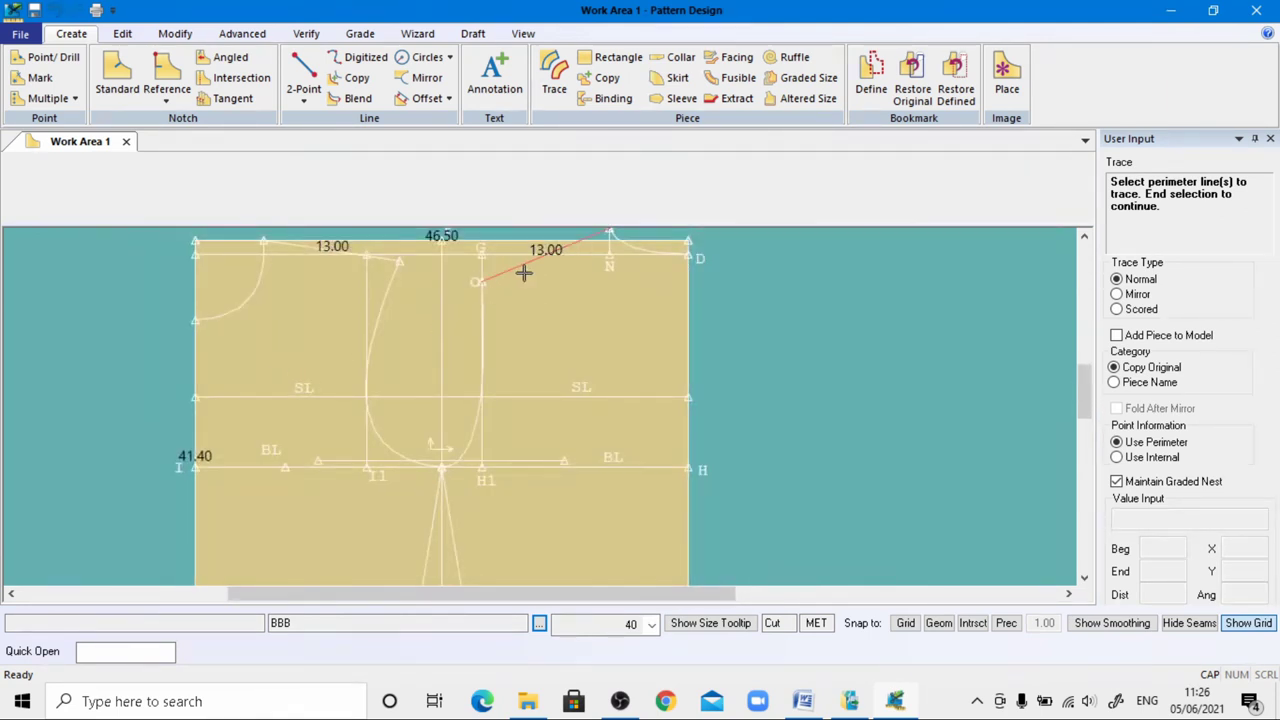
{"action": "left_click", "coordinate": [620, 249]}
{"action": "left_click", "coordinate": [692, 350]}
{"action": "scroll", "coordinate": [634, 340], "scroll_direction": "down", "scroll_amount": 3}
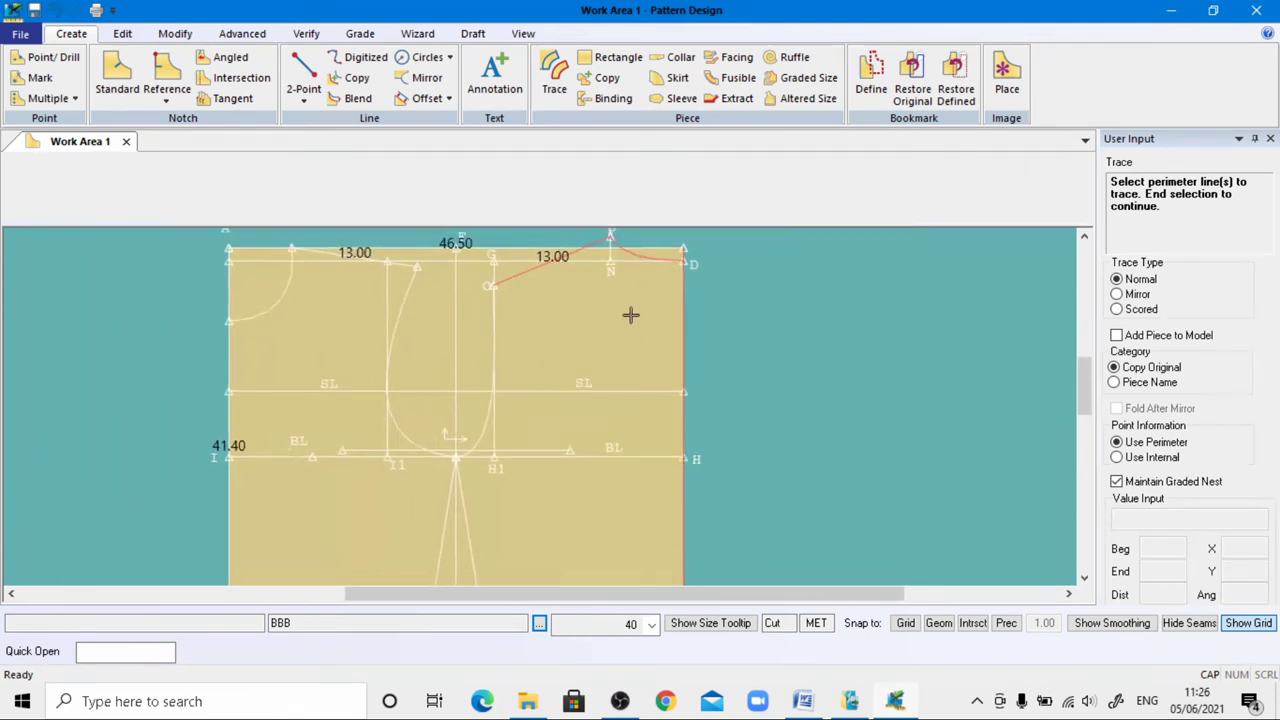
{"action": "left_click", "coordinate": [549, 490]}
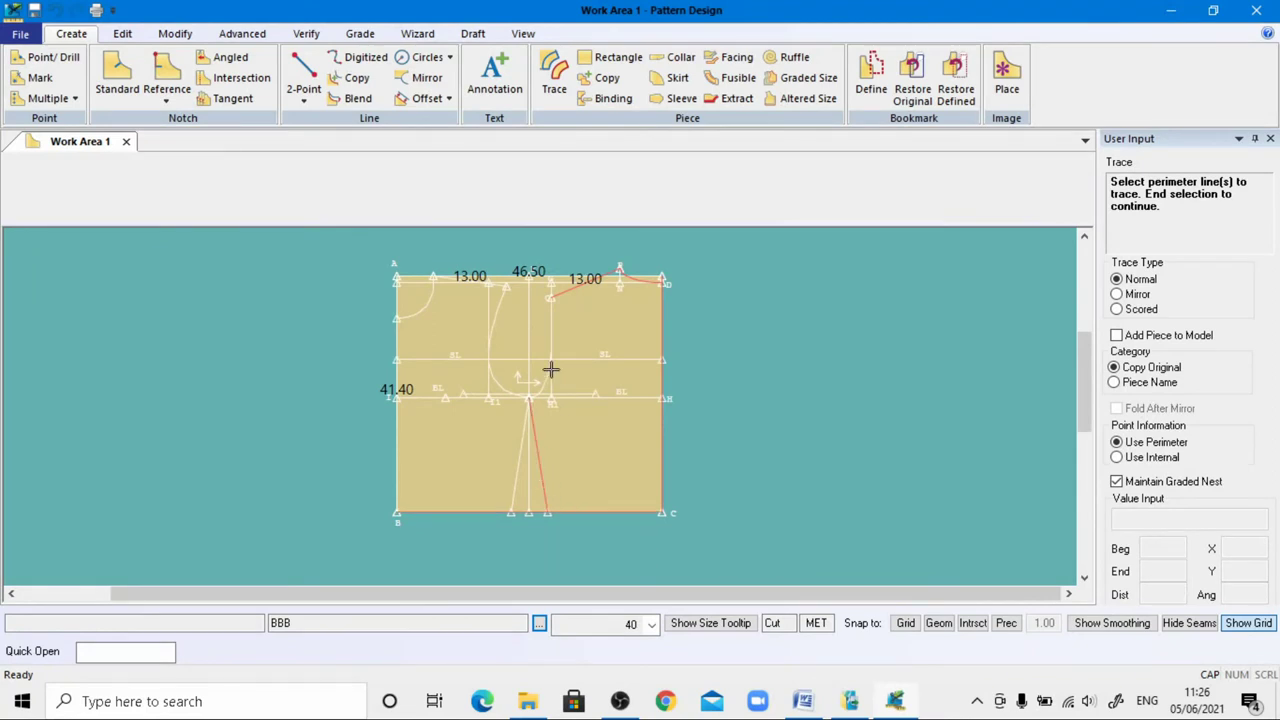
{"action": "scroll", "coordinate": [546, 395], "scroll_direction": "up", "scroll_amount": 1}
{"action": "left_click", "coordinate": [547, 399]}
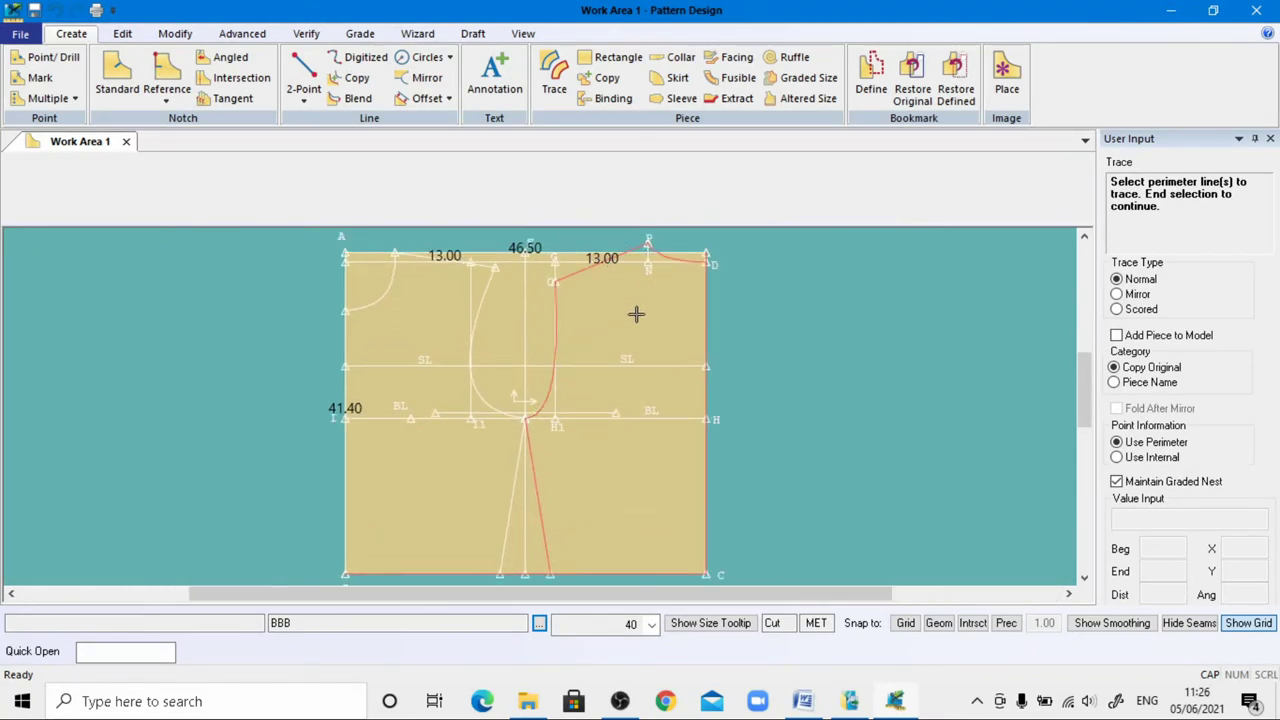
{"action": "scroll", "coordinate": [632, 350], "scroll_direction": "up", "scroll_amount": 1}
{"action": "scroll", "coordinate": [631, 354], "scroll_direction": "down", "scroll_amount": 1}
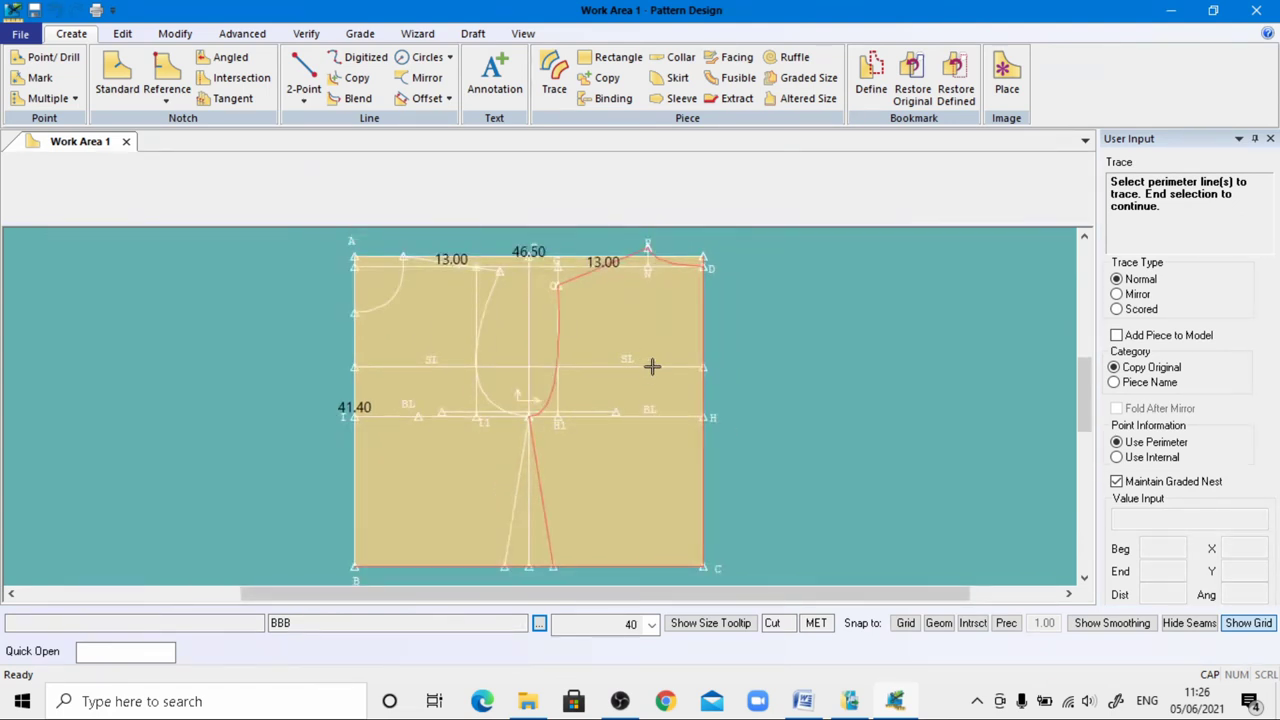
Finish the trace without internal lines, place the back piece beside the draft and name it BP
{"action": "right_click", "coordinate": [639, 309]}
{"action": "left_click", "coordinate": [641, 311]}
{"action": "right_click", "coordinate": [640, 308]}
{"action": "left_click", "coordinate": [640, 309]}
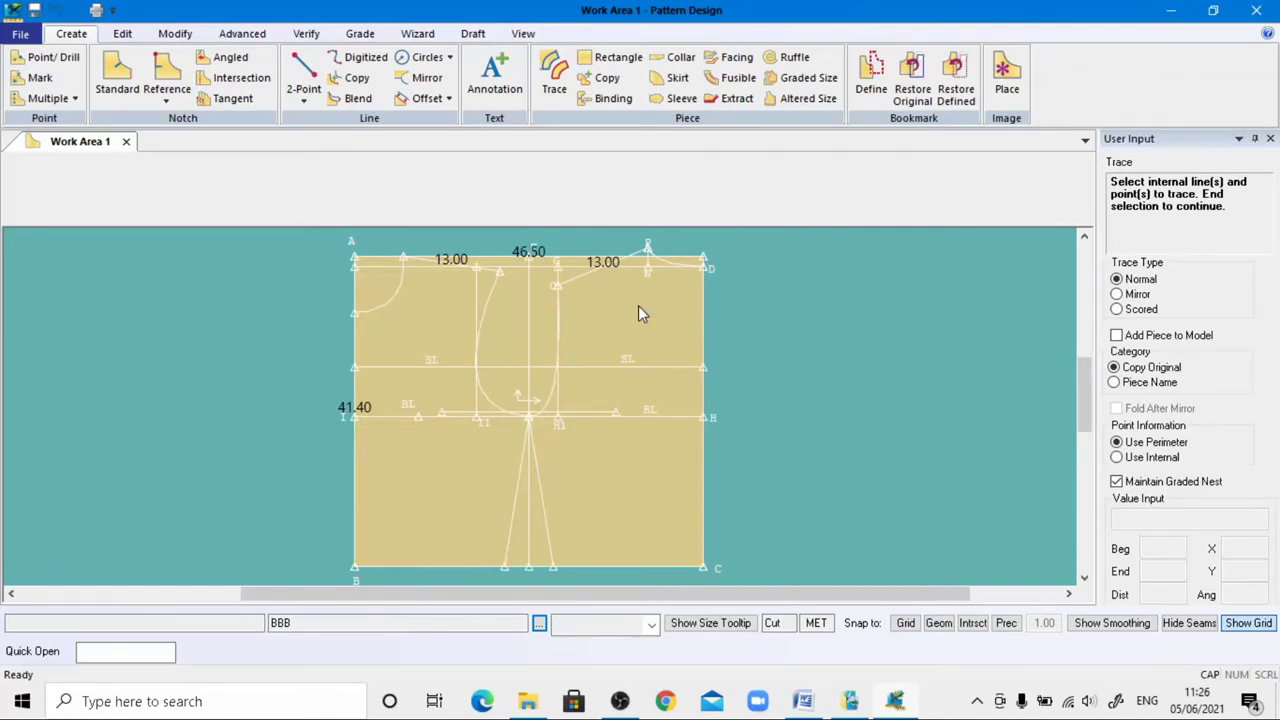
{"action": "scroll", "coordinate": [263, 371], "scroll_direction": "down", "scroll_amount": 3}
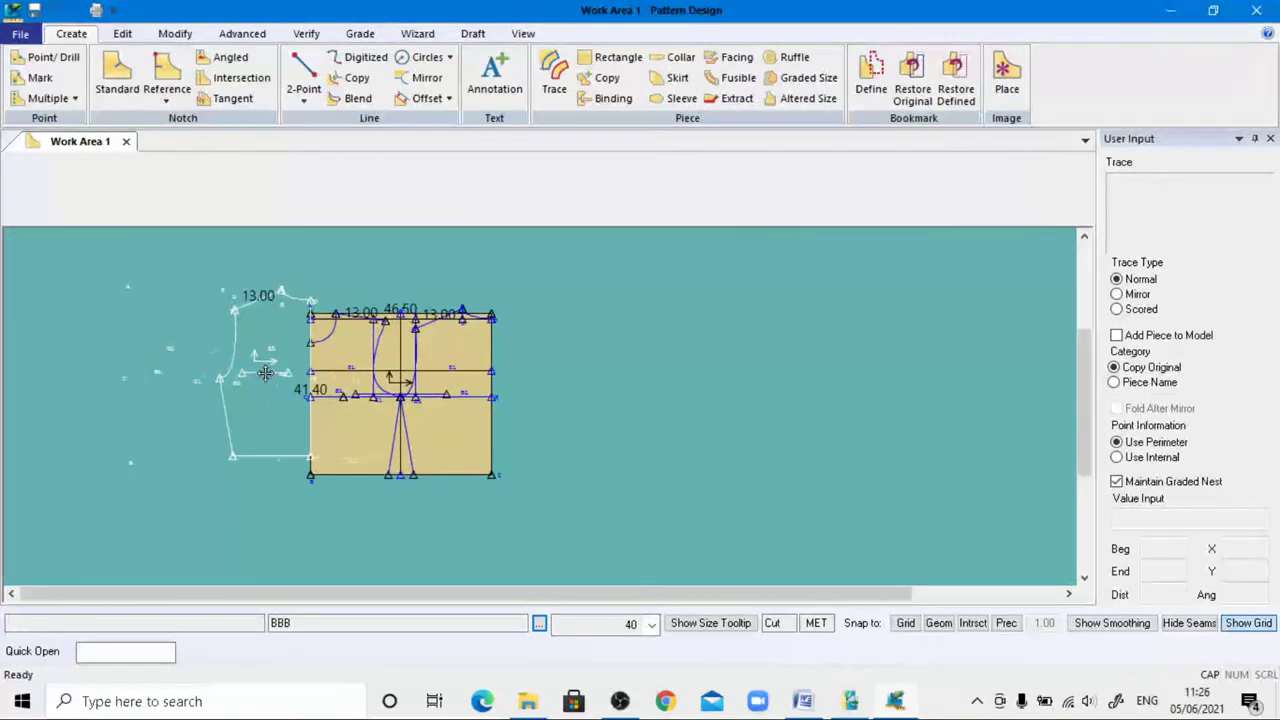
{"action": "left_click", "coordinate": [687, 392]}
{"action": "scroll", "coordinate": [785, 417], "scroll_direction": "up", "scroll_amount": 2}
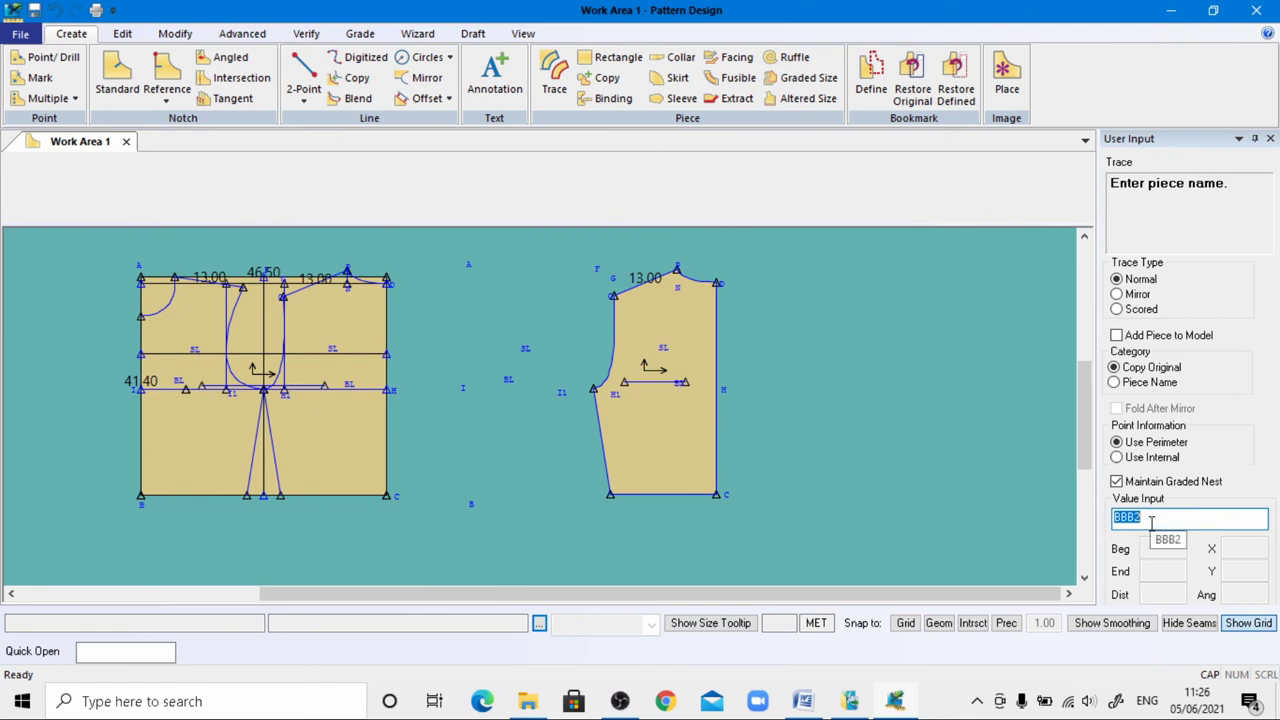
{"action": "type", "text": "BP"}
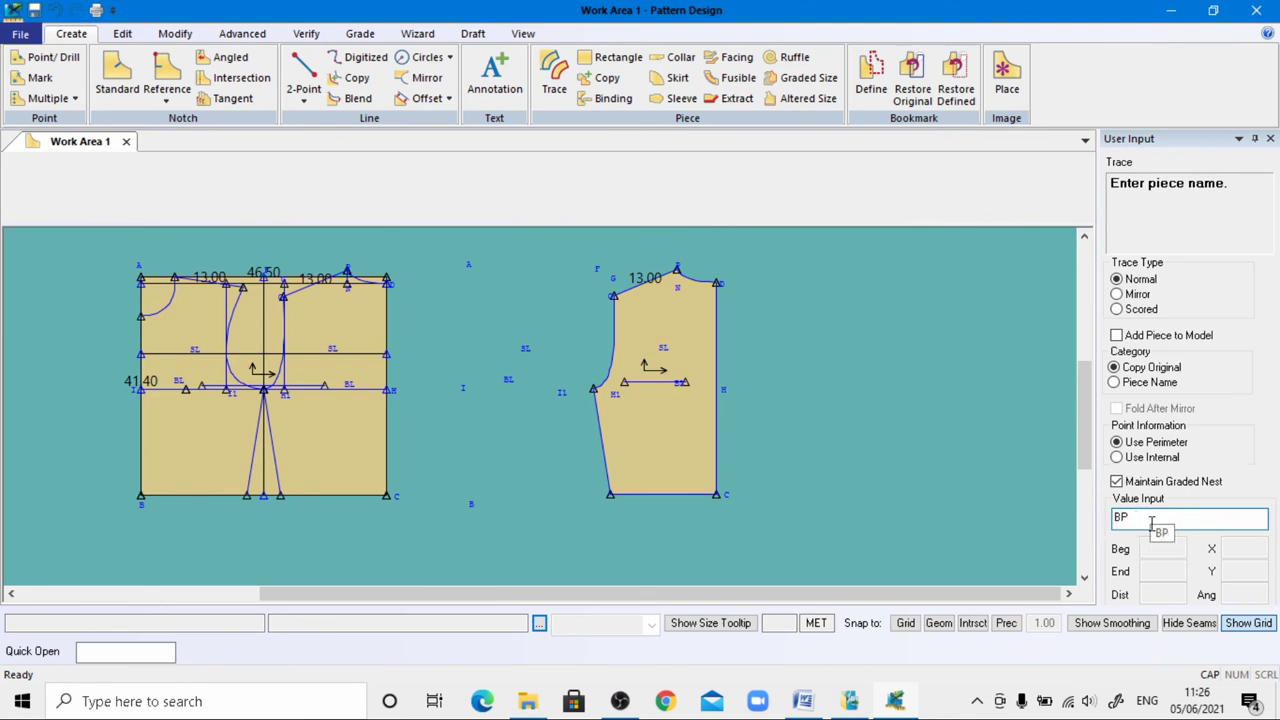
{"action": "key", "text": "Return"}
{"action": "left_click", "coordinate": [716, 430]}
{"action": "right_click", "coordinate": [755, 438]}
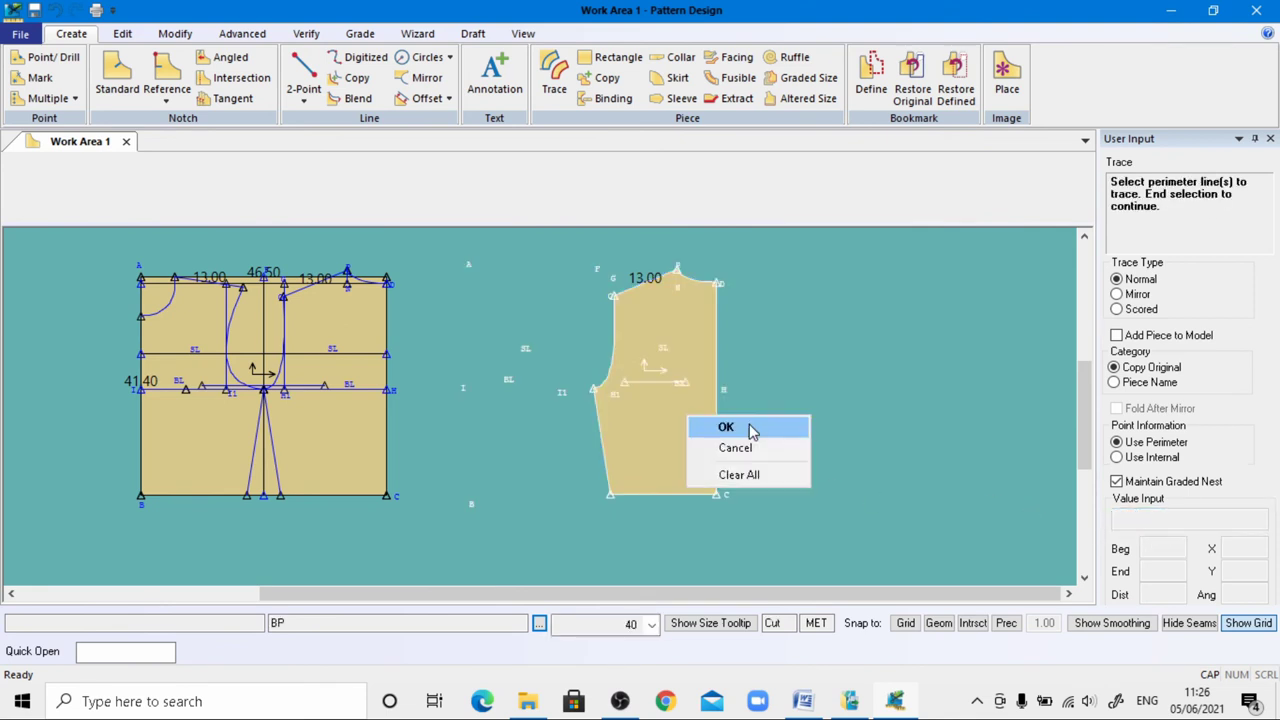
{"action": "left_click", "coordinate": [749, 432]}
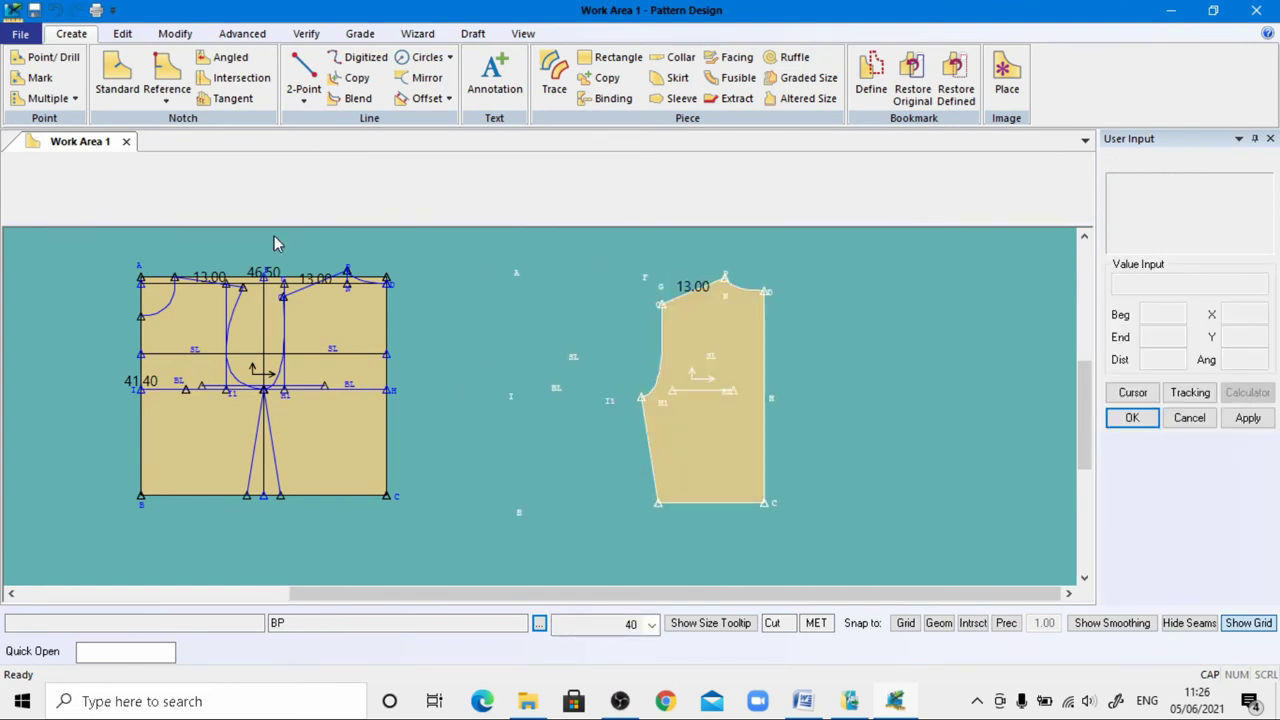
{"action": "left_click", "coordinate": [119, 36]}
{"action": "left_click", "coordinate": [76, 75]}
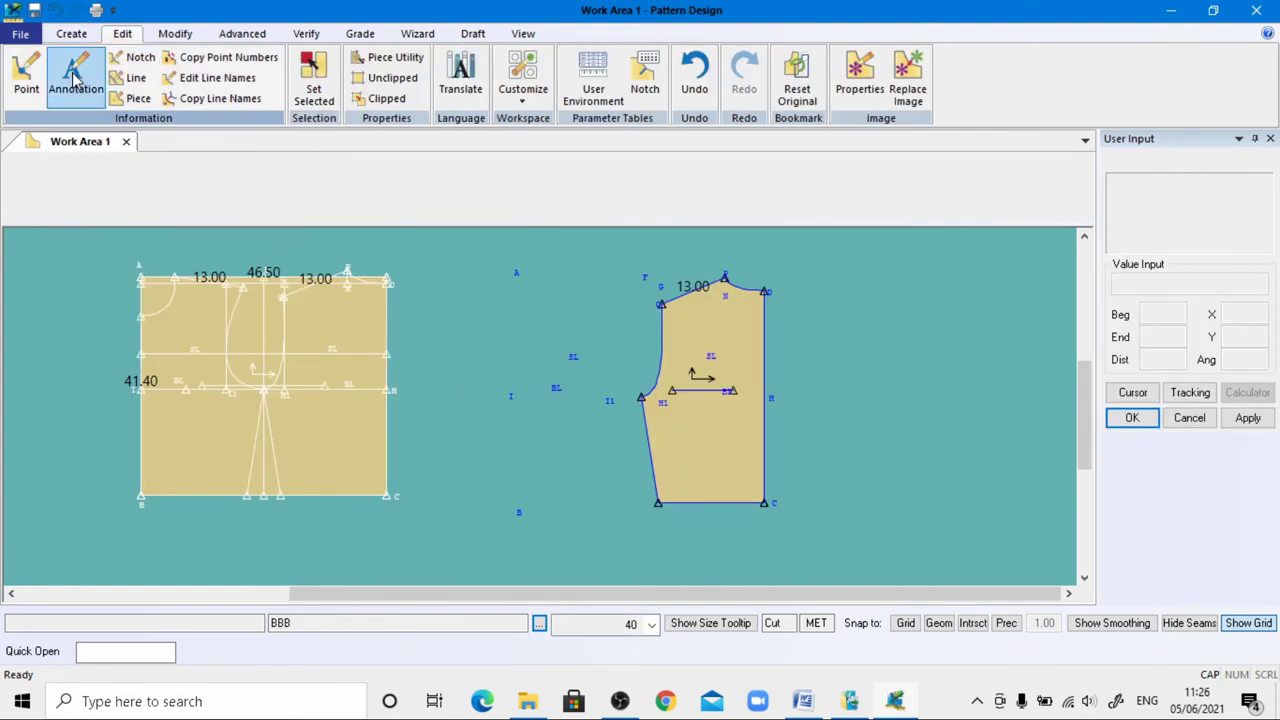
{"action": "right_click", "coordinate": [571, 357]}
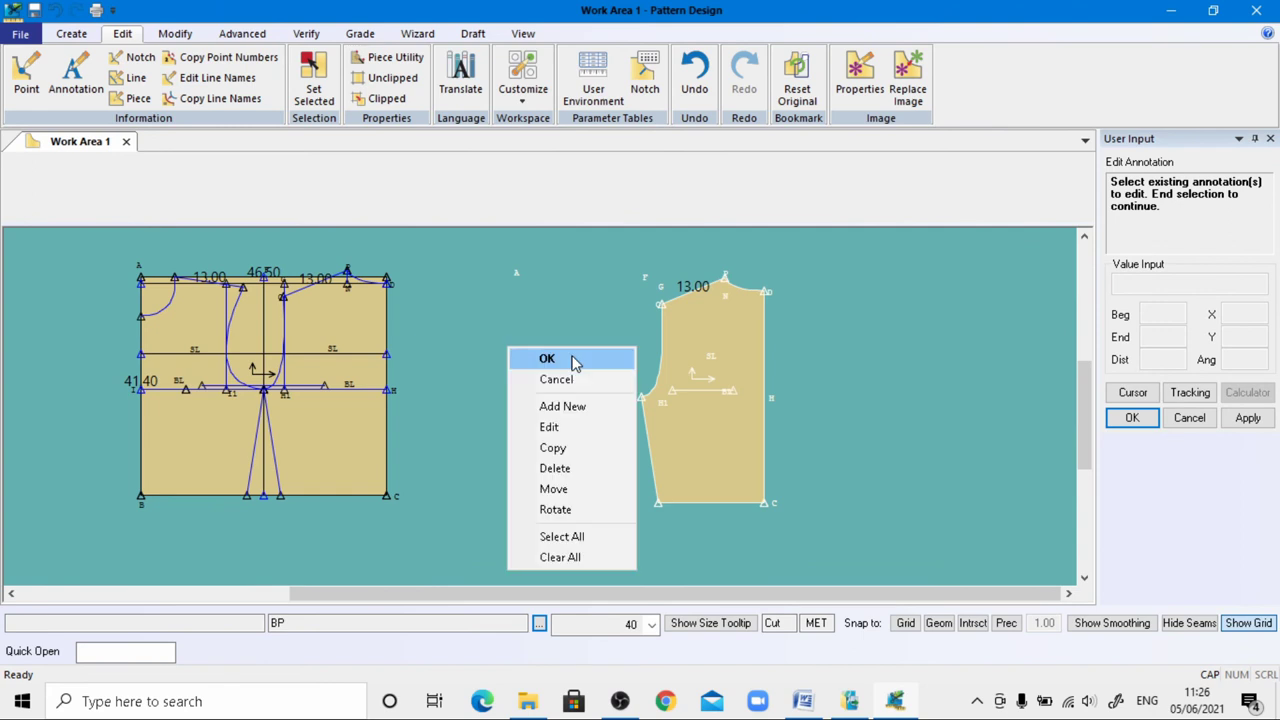
{"action": "left_click", "coordinate": [555, 509]}
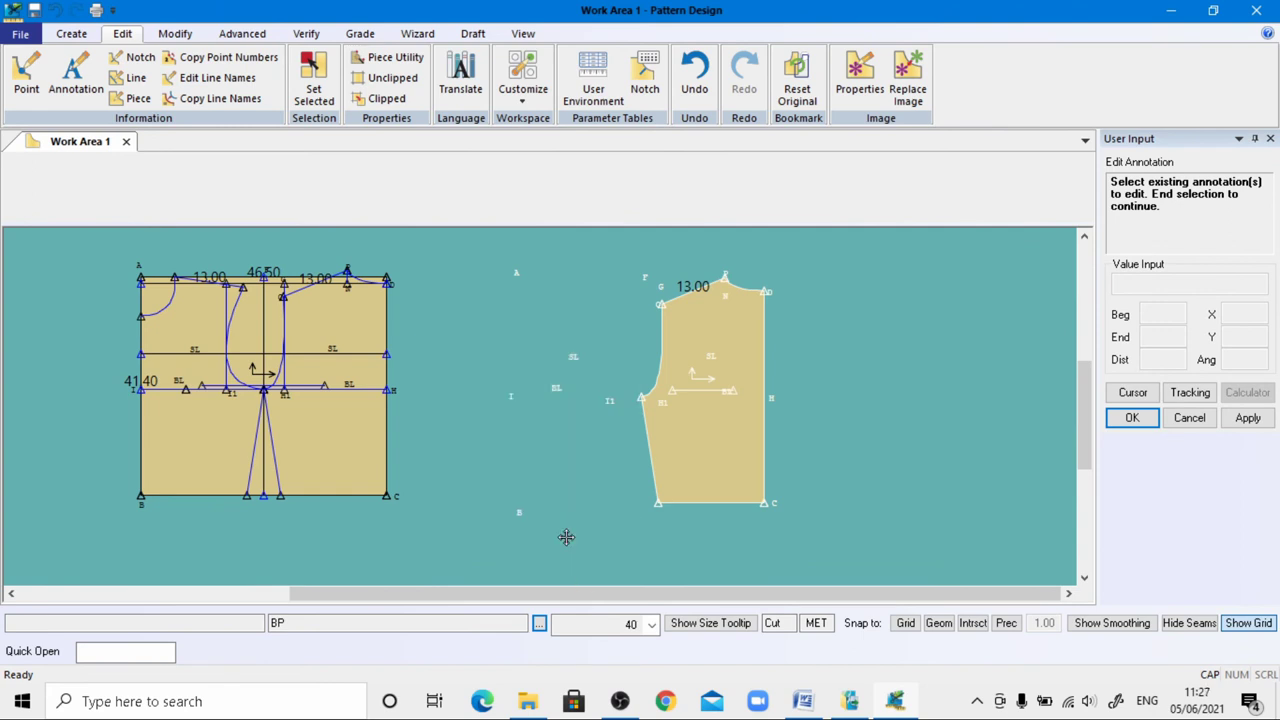
{"action": "right_click", "coordinate": [560, 373]}
{"action": "left_click", "coordinate": [549, 373]}
Delete all letter annotations from the bodice draft and the traced BP piece
{"action": "left_click", "coordinate": [72, 82]}
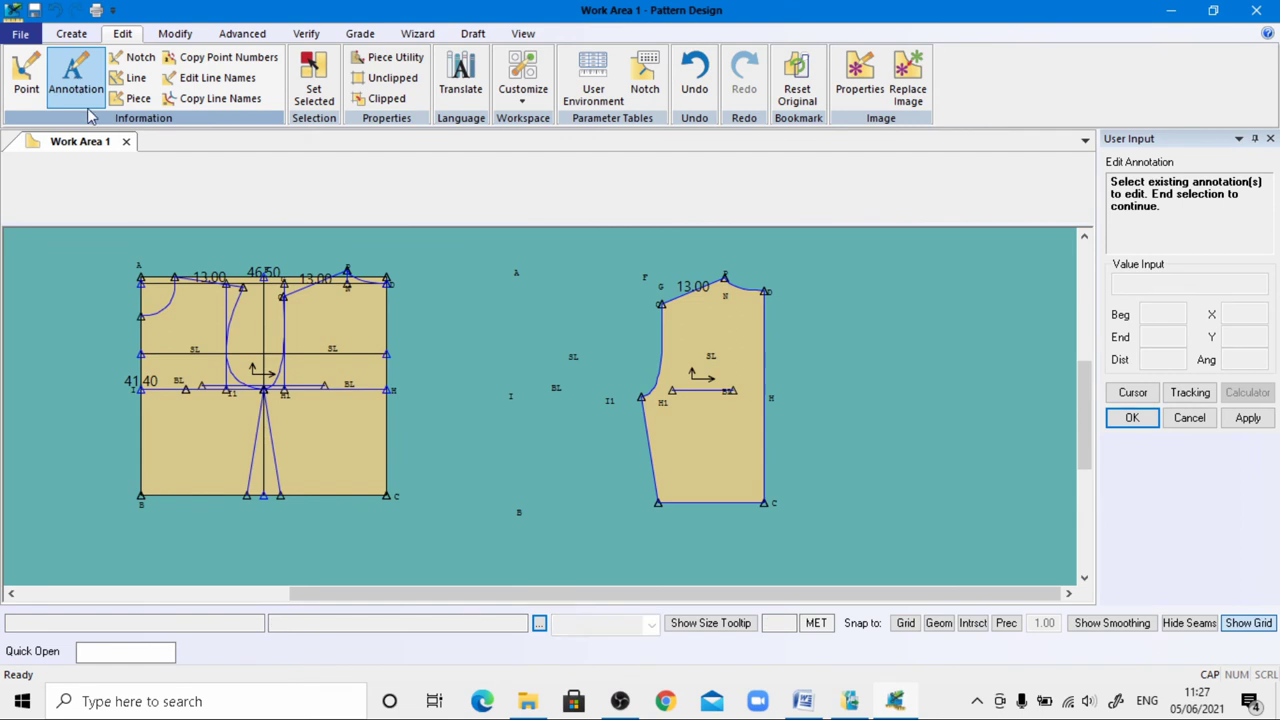
{"action": "right_click", "coordinate": [602, 378]}
{"action": "left_click", "coordinate": [615, 425]}
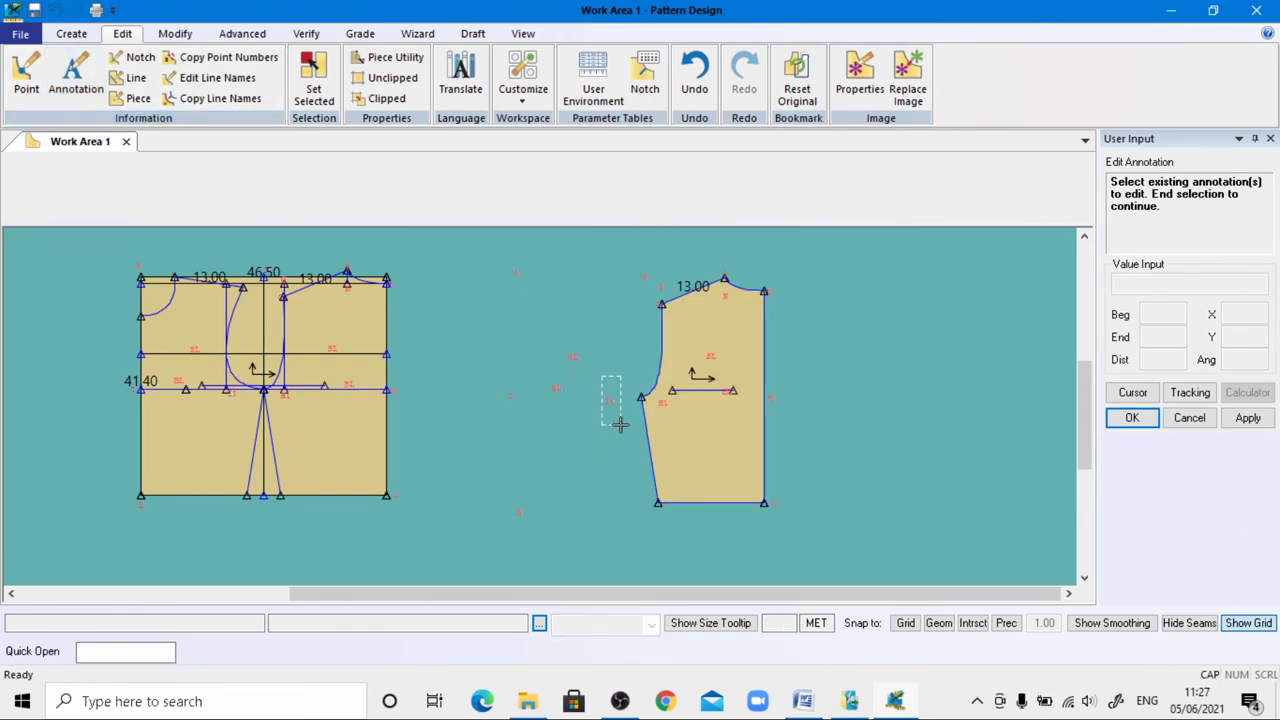
{"action": "right_click", "coordinate": [619, 366]}
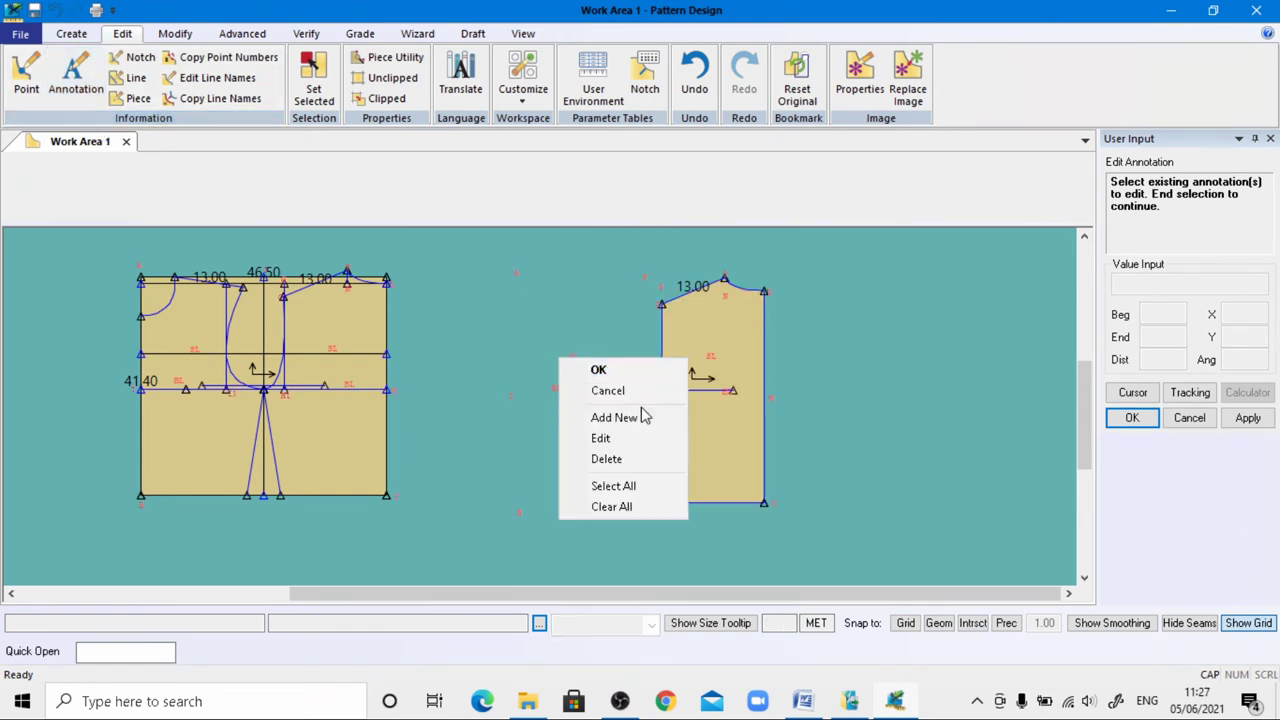
{"action": "left_click", "coordinate": [637, 463]}
{"action": "right_click", "coordinate": [688, 364]}
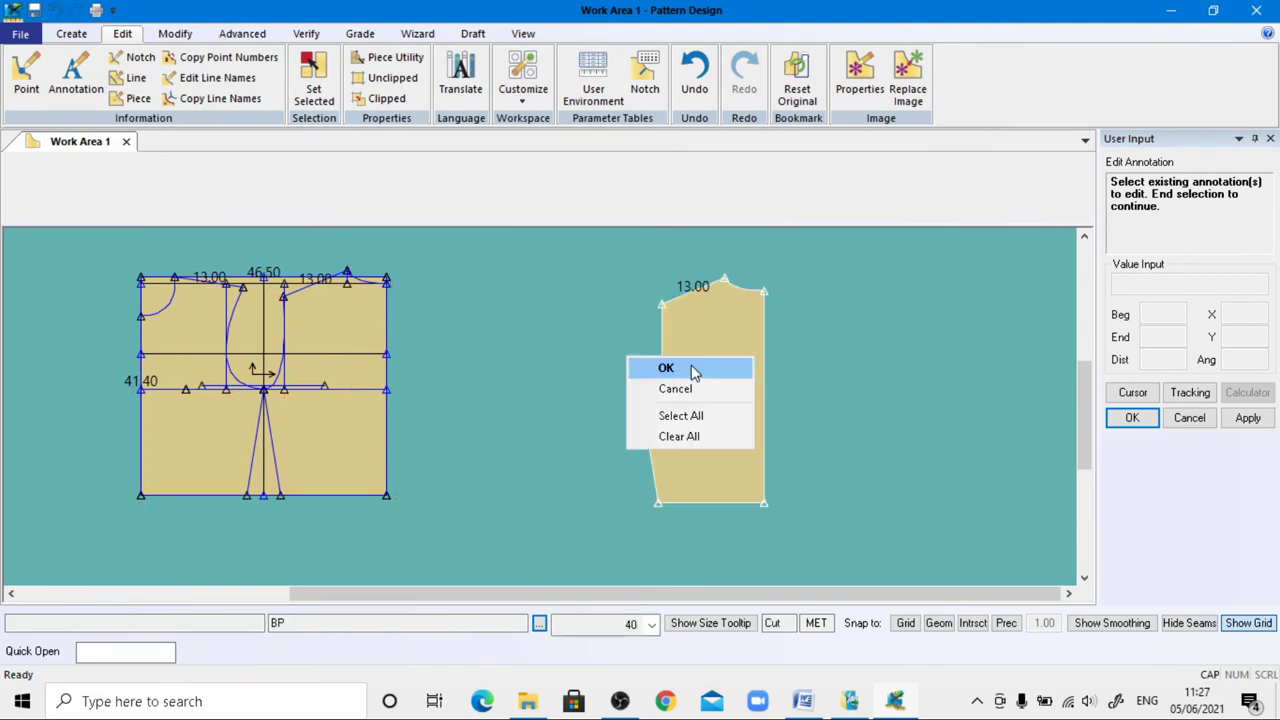
{"action": "left_click", "coordinate": [688, 368]}
{"action": "scroll", "coordinate": [688, 364], "scroll_direction": "up", "scroll_amount": 2}
{"action": "scroll", "coordinate": [621, 372], "scroll_direction": "down", "scroll_amount": 3}
{"action": "scroll", "coordinate": [640, 367], "scroll_direction": "up", "scroll_amount": 1}
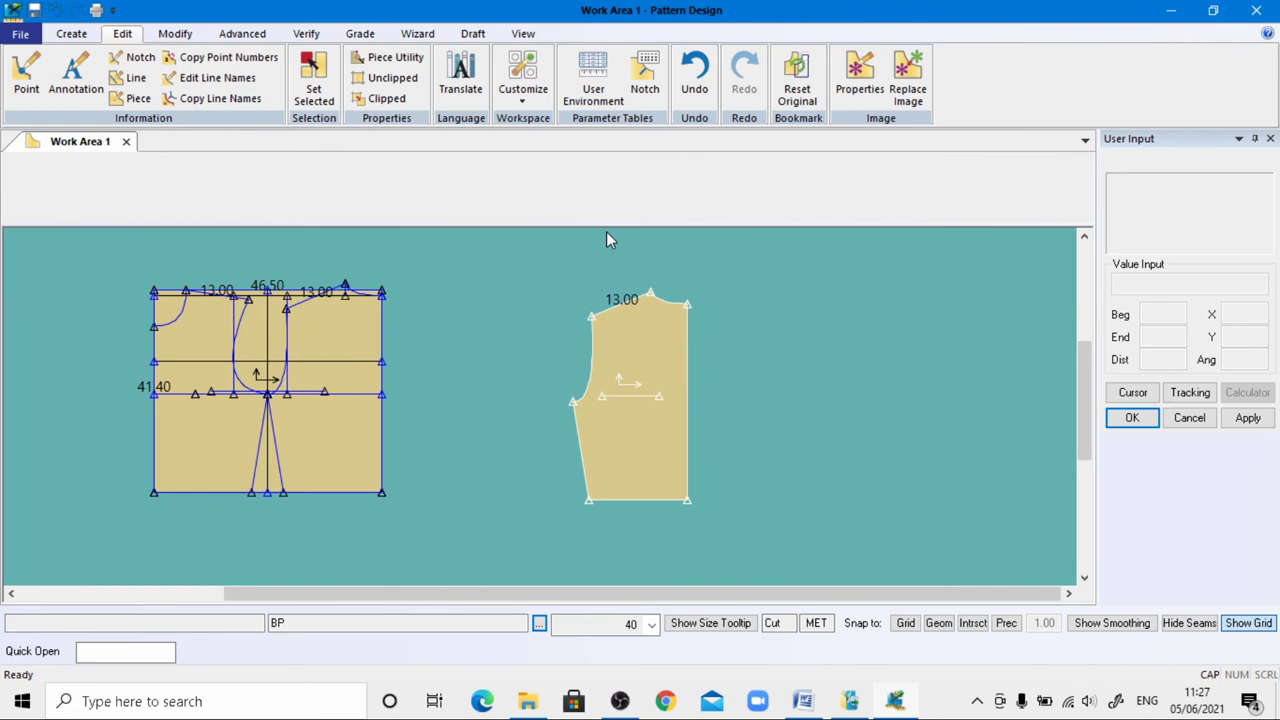
{"action": "scroll", "coordinate": [606, 240], "scroll_direction": "up", "scroll_amount": 1}
{"action": "left_click", "coordinate": [71, 33]}
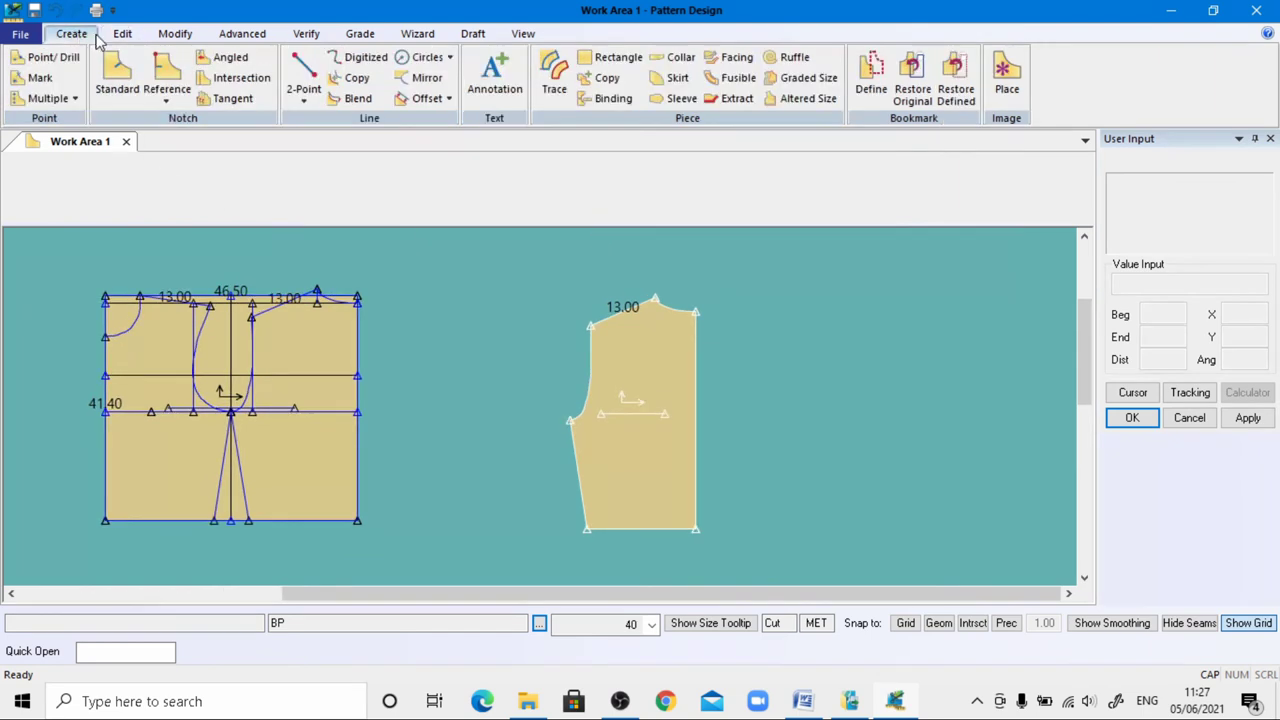
Annotate the back piece with "BP CUT-1" at character size 2, just below its grain line
{"action": "left_click", "coordinate": [494, 75]}
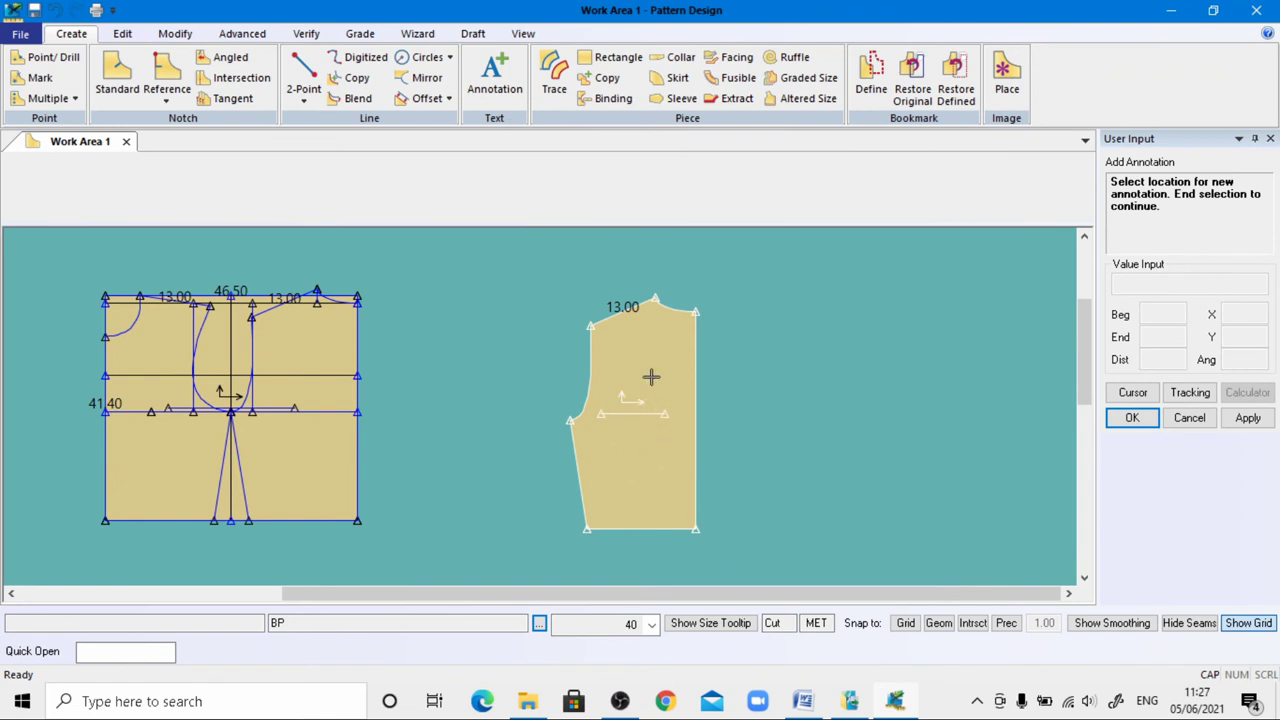
{"action": "left_click", "coordinate": [621, 437]}
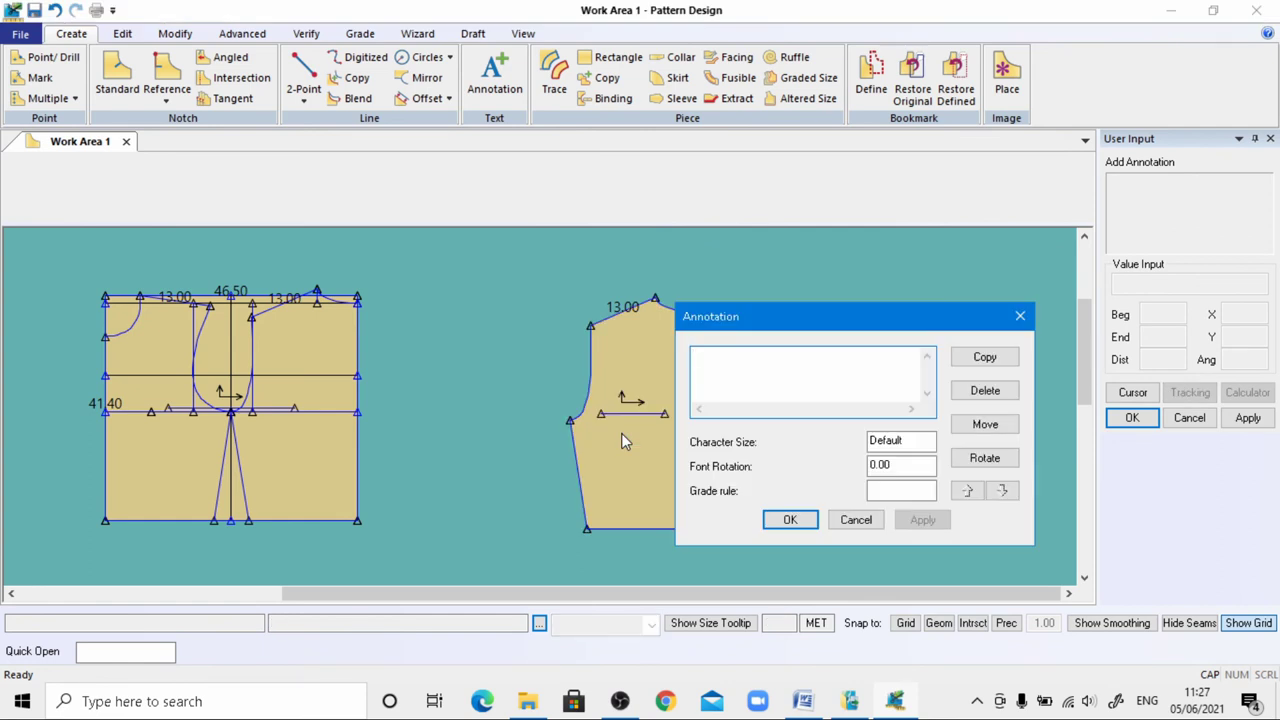
{"action": "type", "text": "BP CU"}
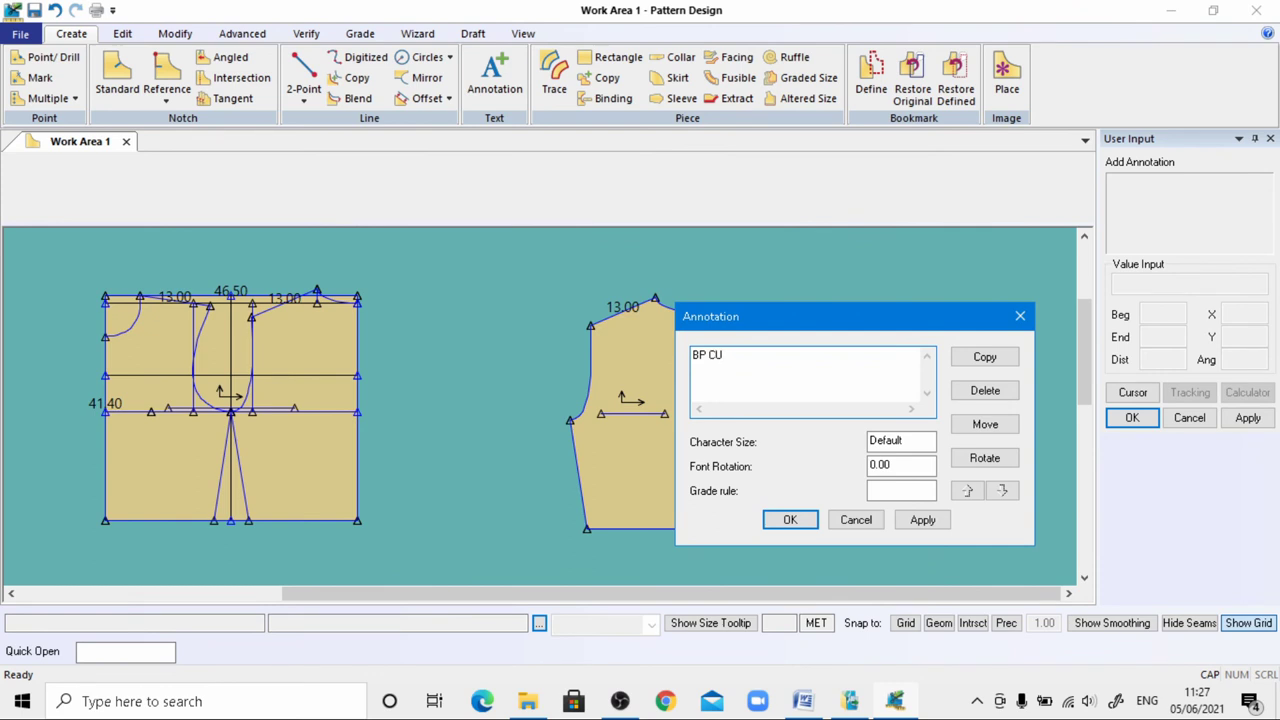
{"action": "type", "text": "T-1"}
{"action": "double_click", "coordinate": [926, 440]}
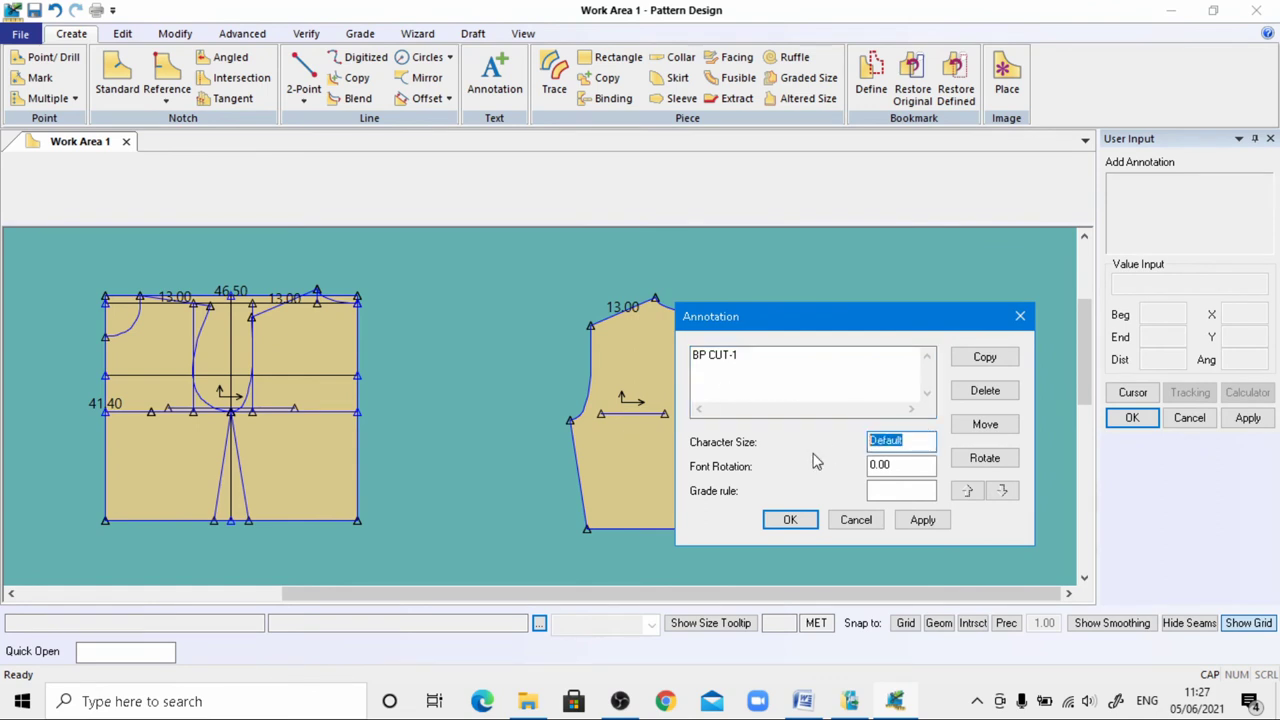
{"action": "type", "text": "2"}
{"action": "left_click_drag", "start_coordinate": [972, 305], "coordinate": [289, 307]}
{"action": "left_click", "coordinate": [240, 521]}
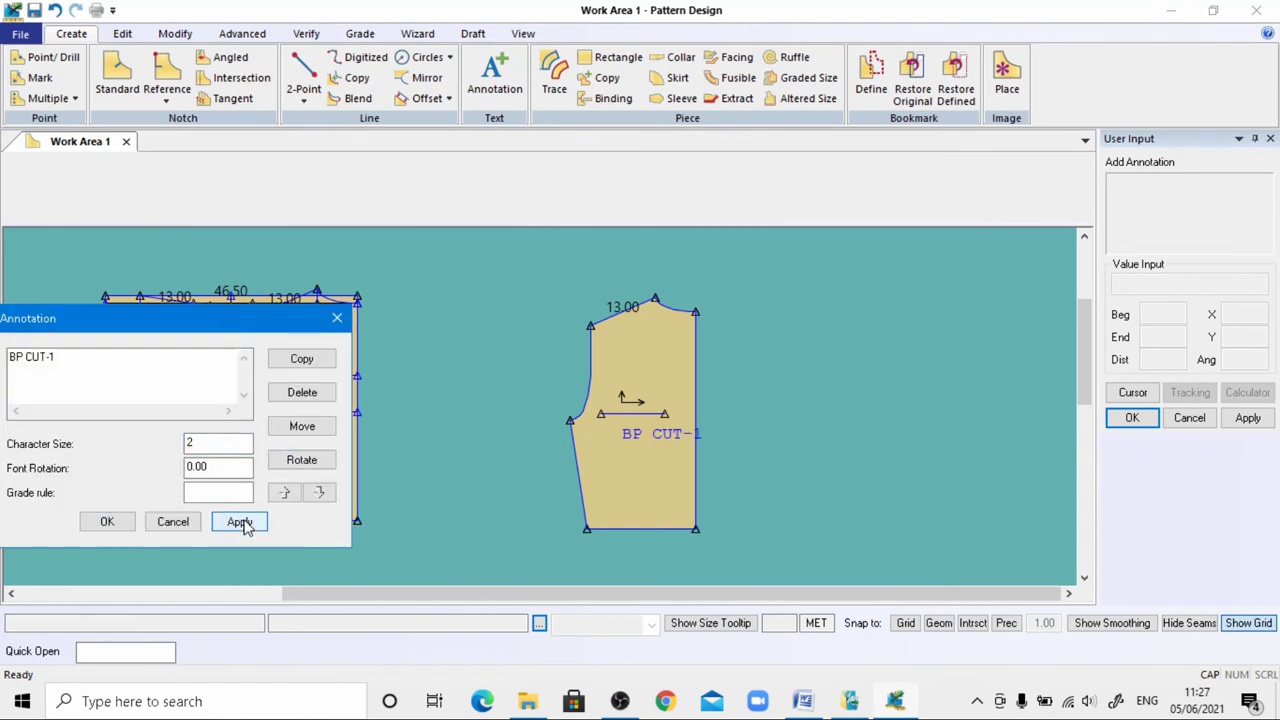
Move the BP CUT-1 annotation fully inside the back piece, and shift the piece farther from the draft
{"action": "left_click", "coordinate": [302, 426]}
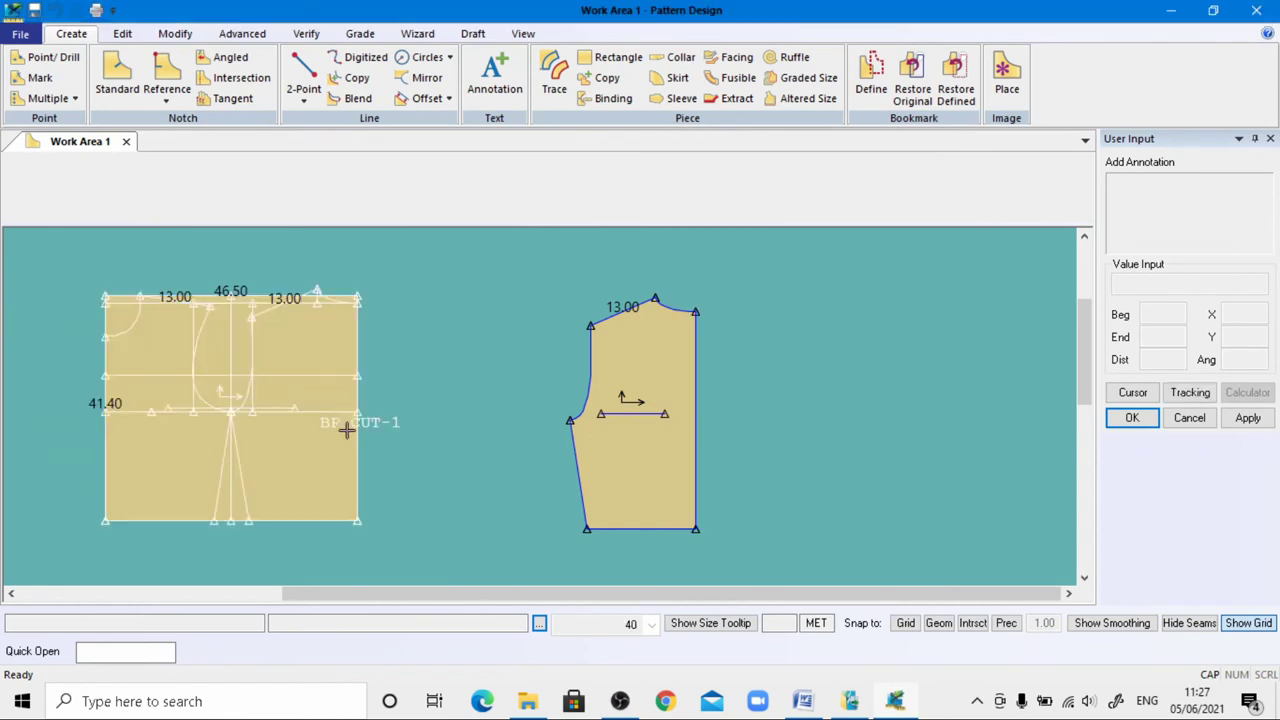
{"action": "left_click", "coordinate": [609, 443]}
{"action": "left_click", "coordinate": [107, 521]}
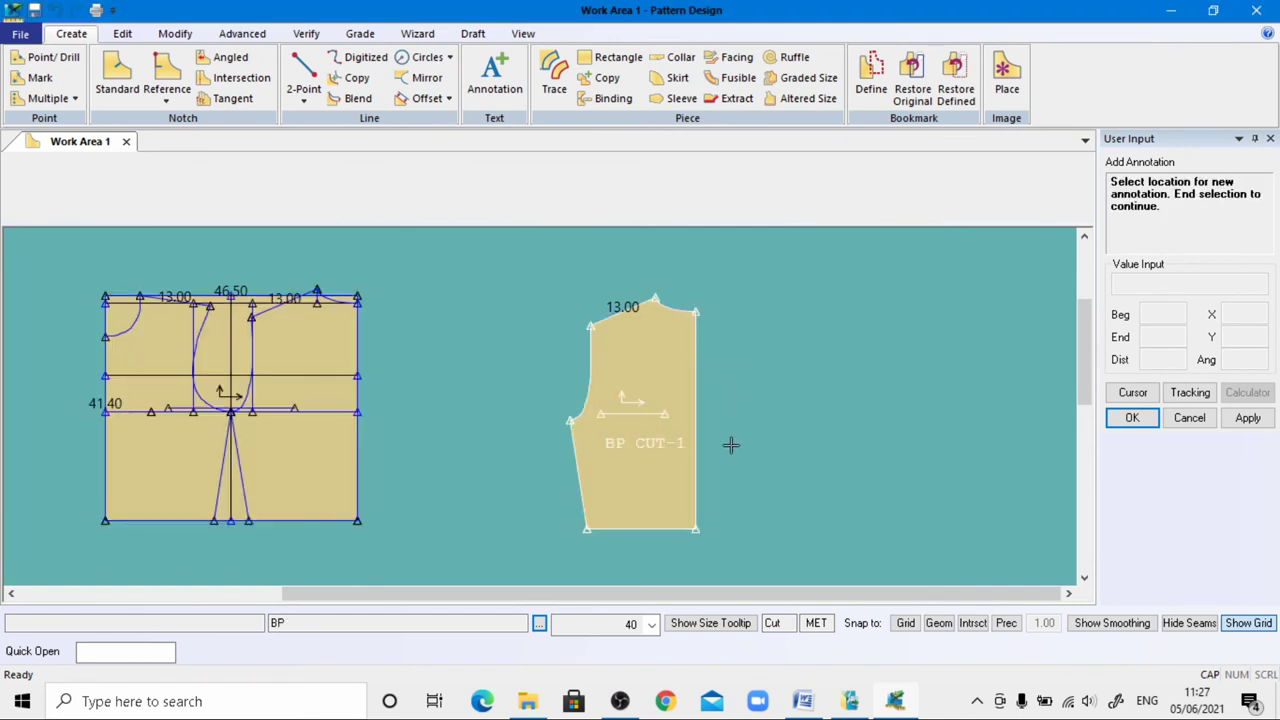
{"action": "right_click", "coordinate": [699, 403]}
{"action": "left_click", "coordinate": [699, 405]}
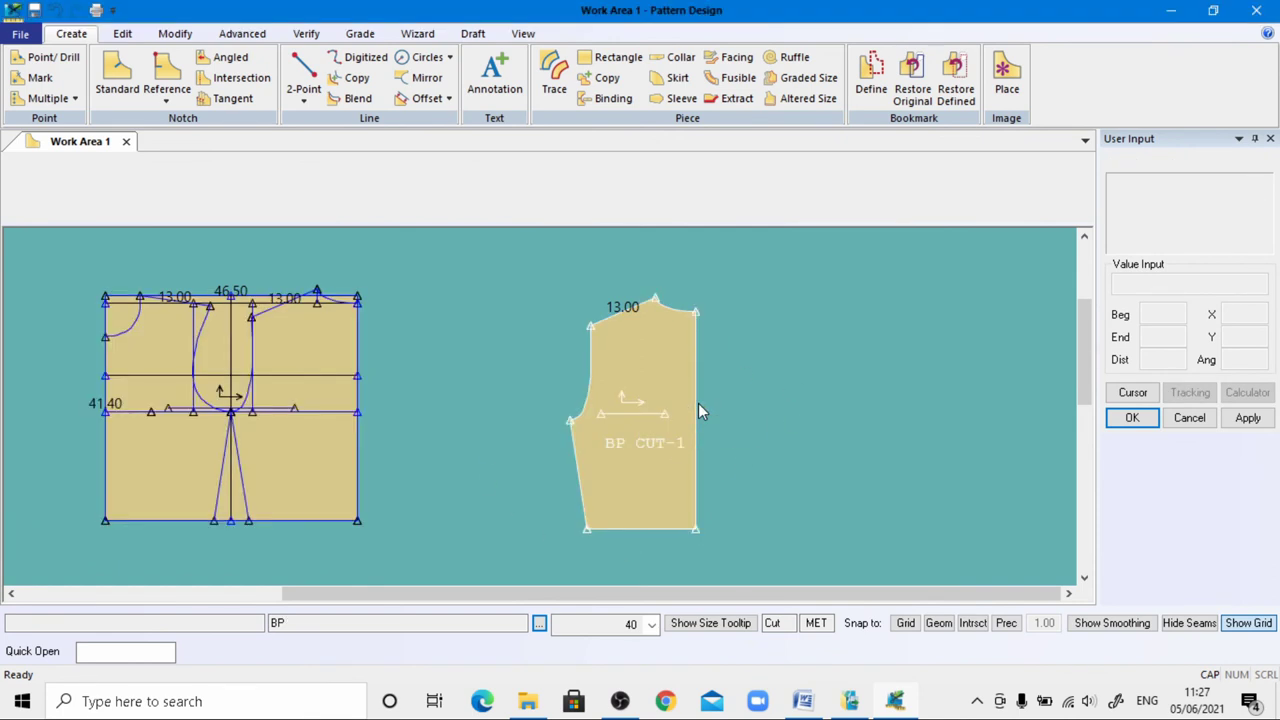
{"action": "left_click_drag", "start_coordinate": [650, 435], "coordinate": [709, 408]}
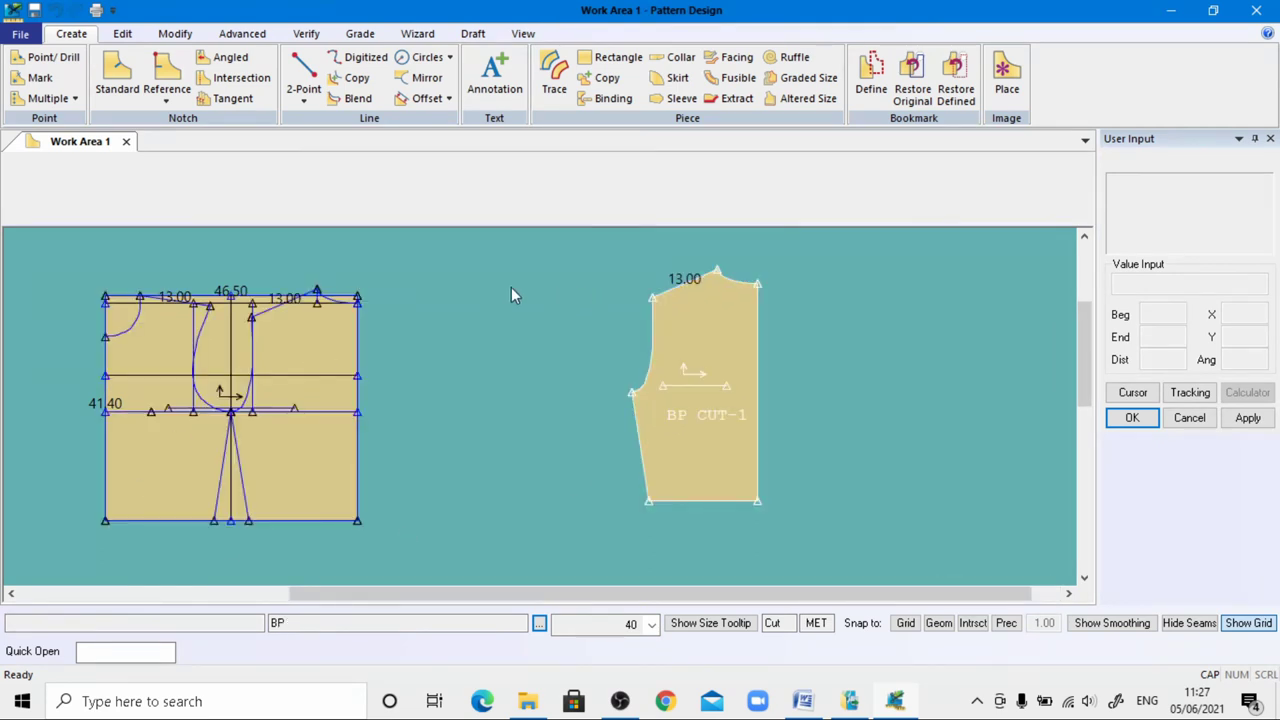
Start a Normal Trace and select the front's armhole, side seam, hem, centre front, neckline and shoulder as its perimeter
{"action": "left_click", "coordinate": [554, 78]}
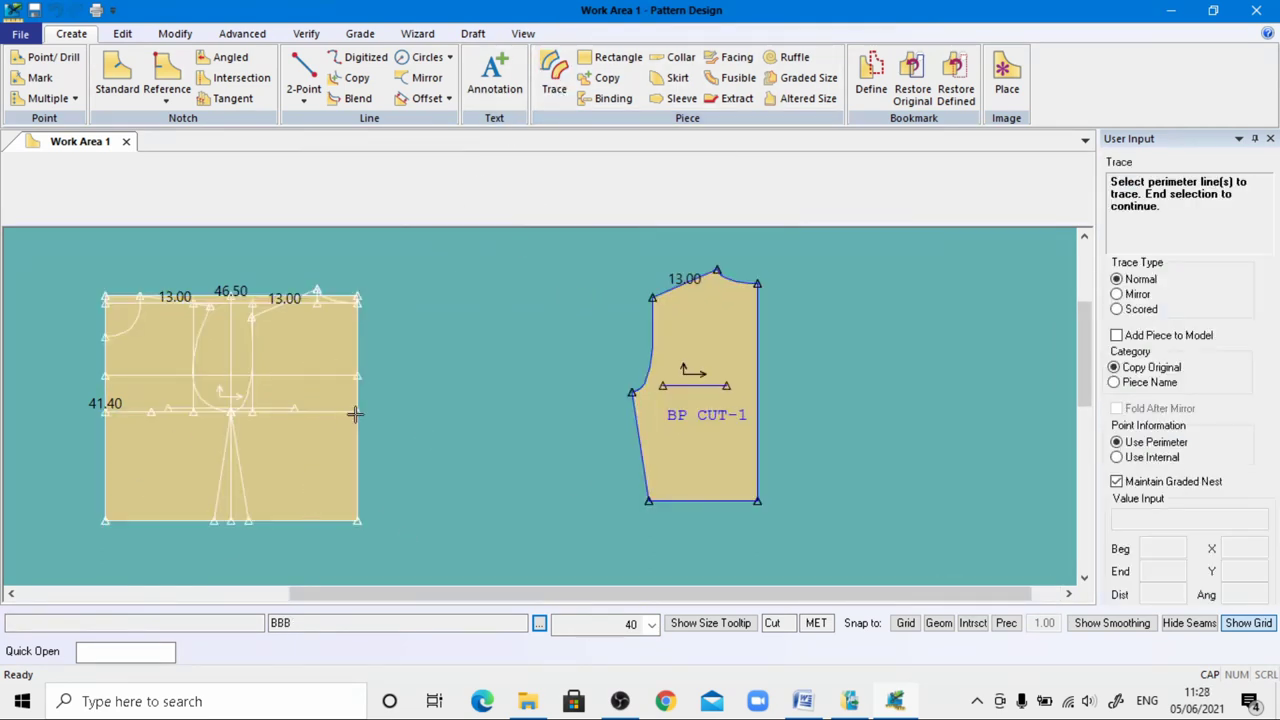
{"action": "scroll", "coordinate": [355, 414], "scroll_direction": "down", "scroll_amount": 2}
{"action": "scroll", "coordinate": [180, 423], "scroll_direction": "up", "scroll_amount": 5}
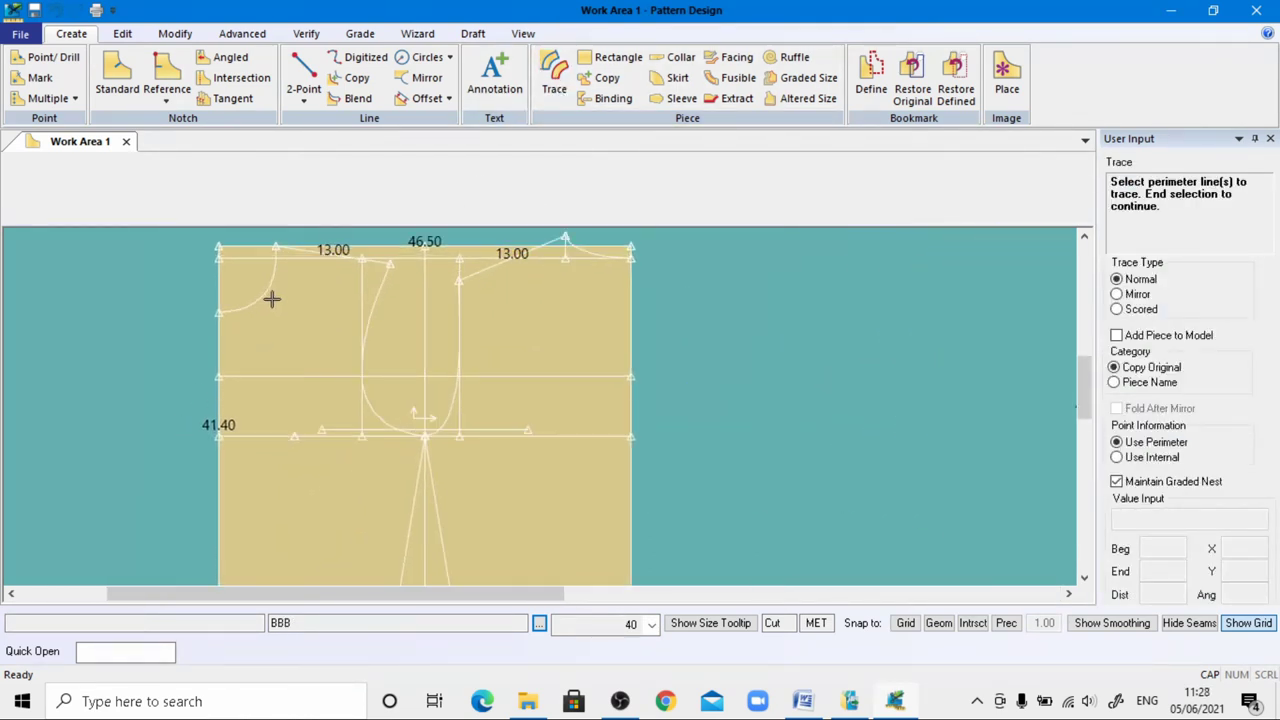
{"action": "scroll", "coordinate": [285, 288], "scroll_direction": "down", "scroll_amount": 2}
{"action": "scroll", "coordinate": [371, 275], "scroll_direction": "up", "scroll_amount": 2}
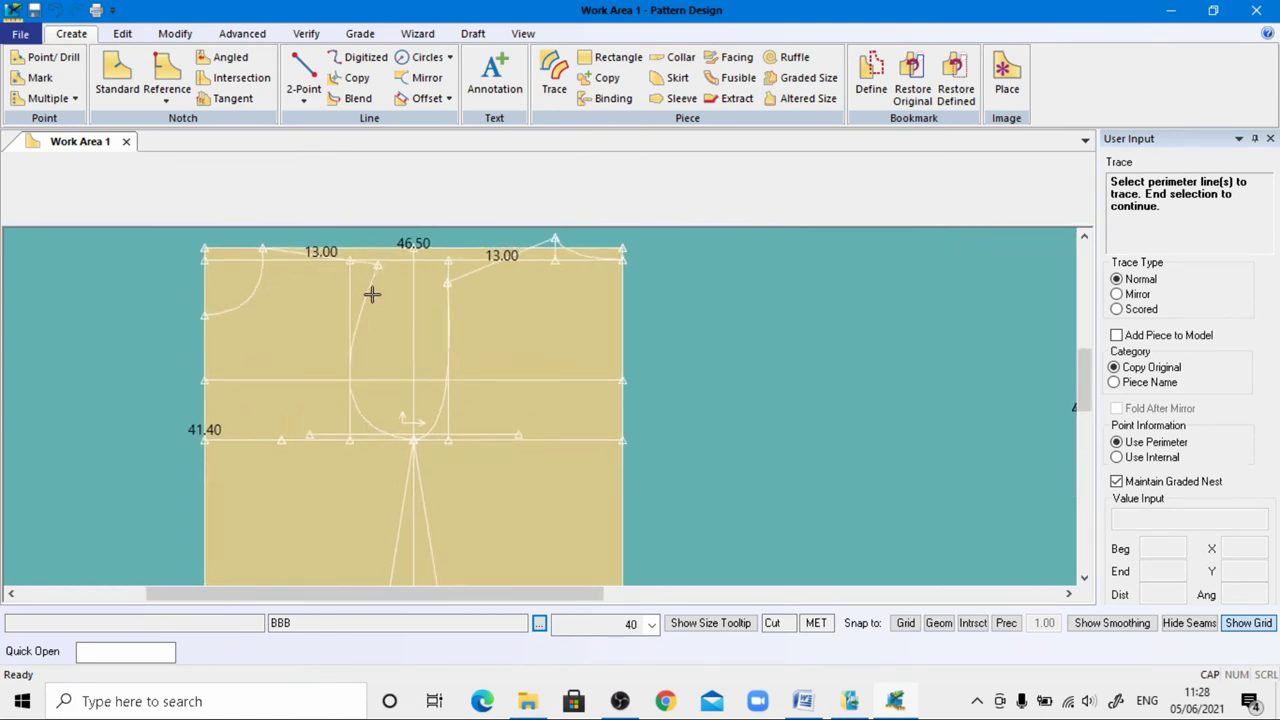
{"action": "left_click", "coordinate": [371, 294]}
{"action": "scroll", "coordinate": [371, 294], "scroll_direction": "down", "scroll_amount": 2}
{"action": "left_click", "coordinate": [385, 459]}
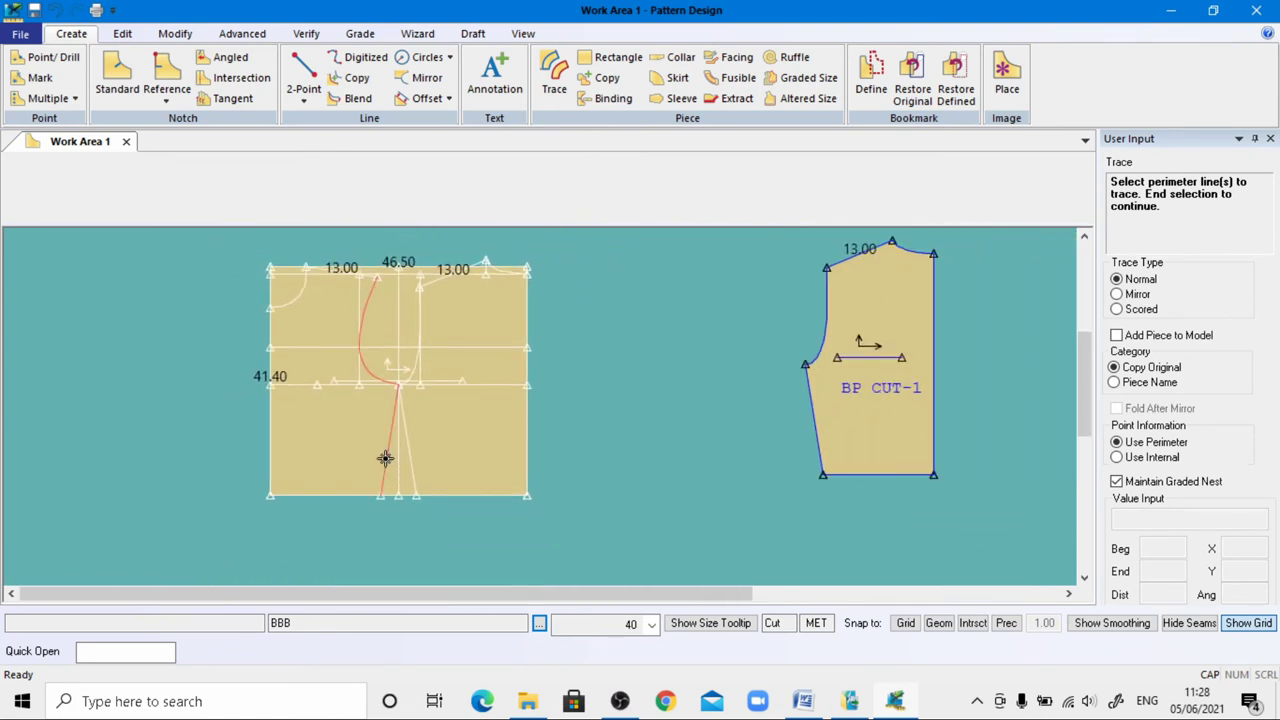
{"action": "left_click", "coordinate": [331, 494]}
{"action": "left_click", "coordinate": [270, 450]}
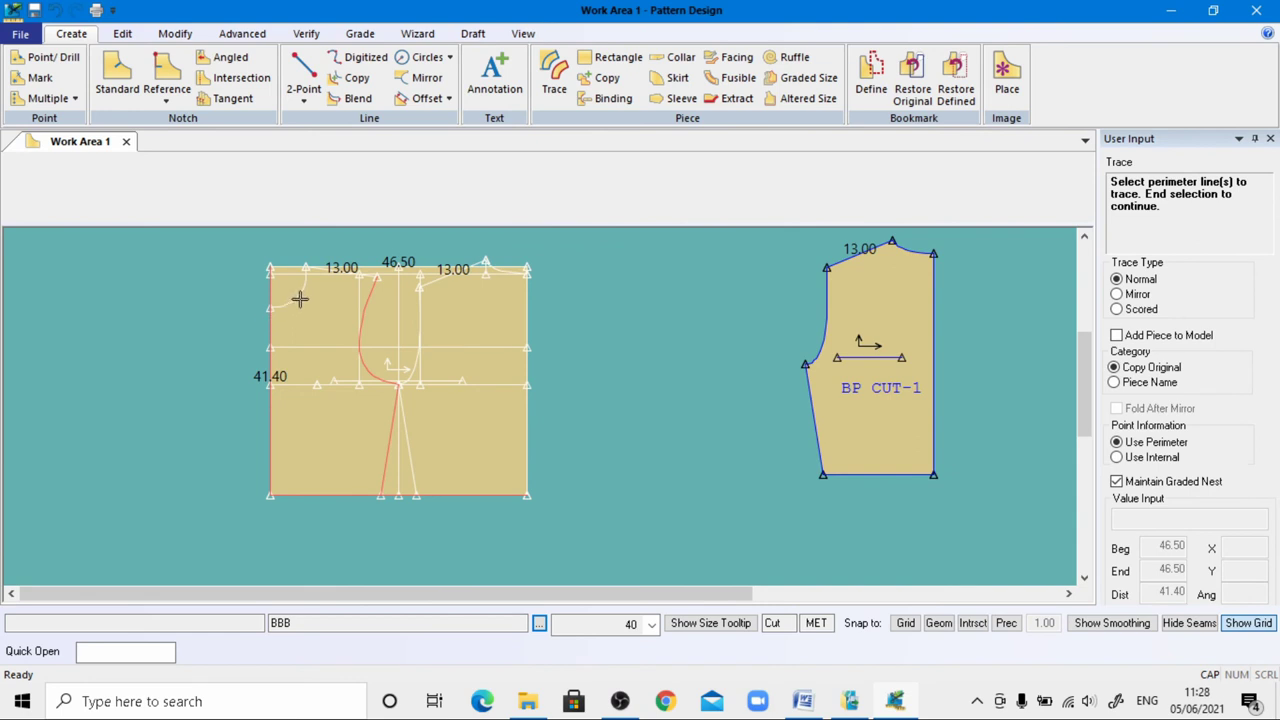
{"action": "scroll", "coordinate": [310, 300], "scroll_direction": "up", "scroll_amount": 3}
{"action": "left_click", "coordinate": [327, 273]}
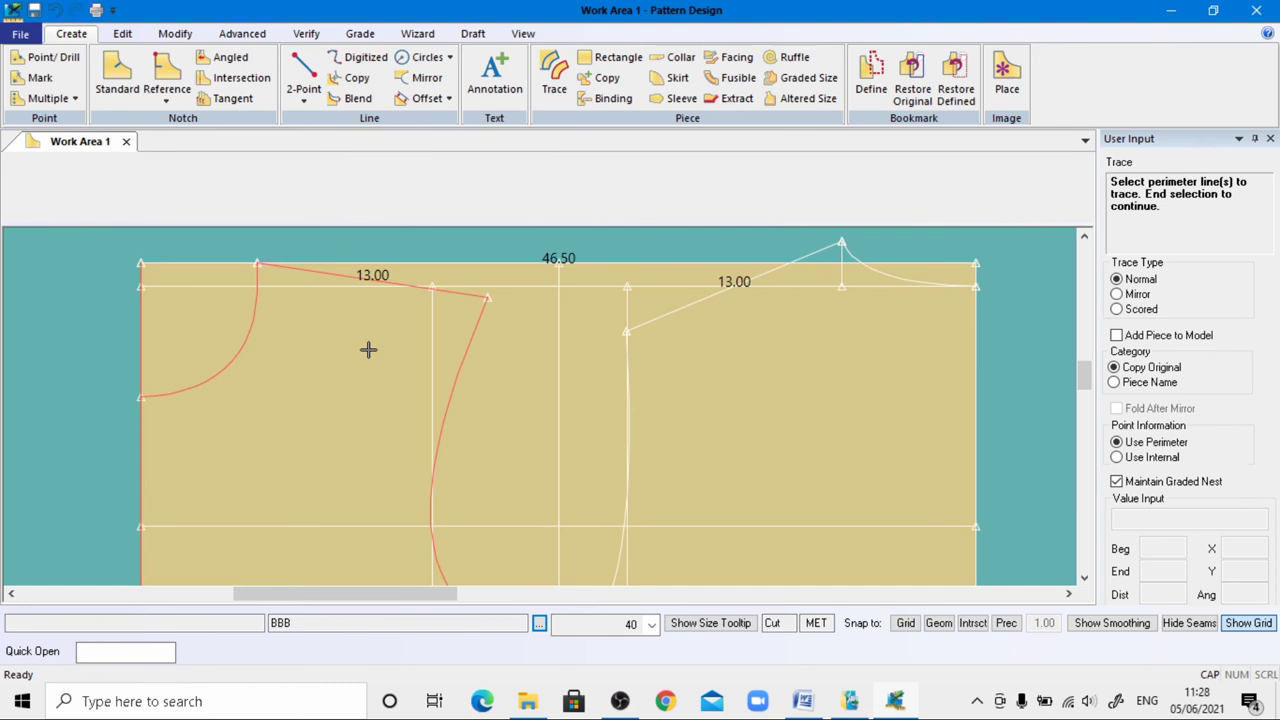
Finish the trace without internal lines, place the front piece between the draft and the back piece, and name it FP
{"action": "right_click", "coordinate": [368, 349]}
{"action": "left_click", "coordinate": [372, 353]}
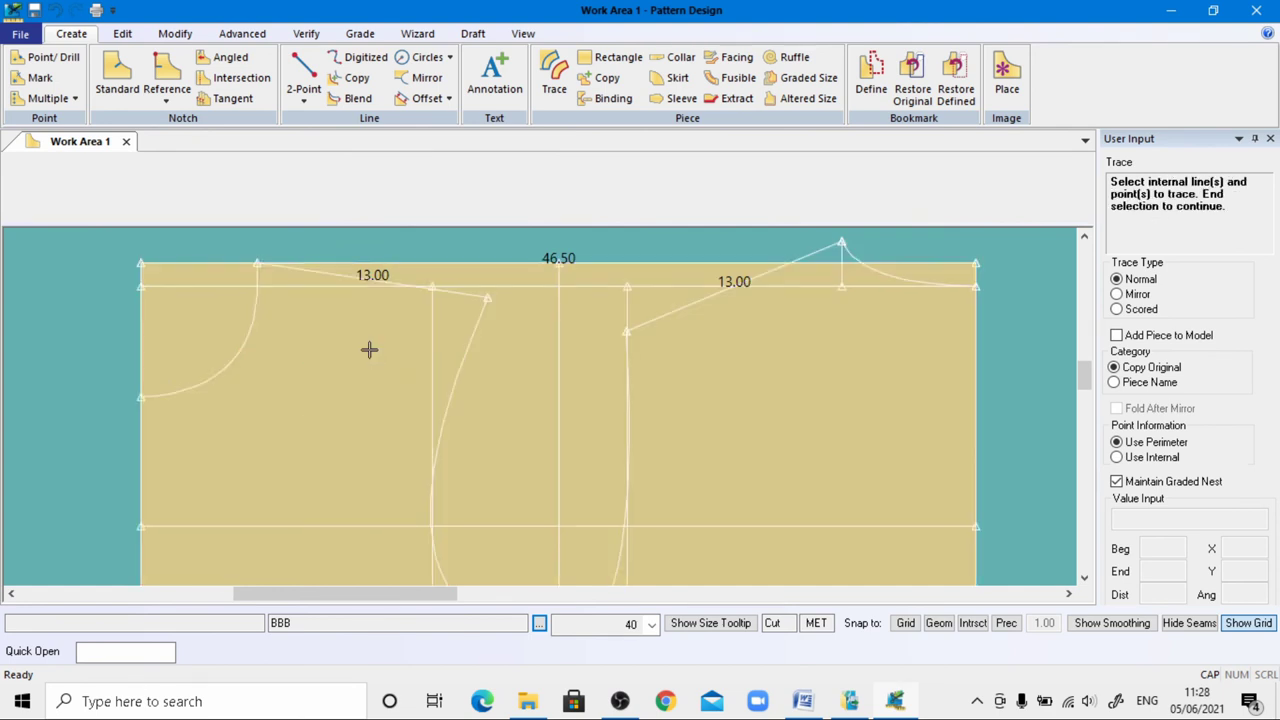
{"action": "right_click", "coordinate": [369, 349]}
{"action": "left_click", "coordinate": [372, 353]}
{"action": "scroll", "coordinate": [369, 346], "scroll_direction": "down", "scroll_amount": 3}
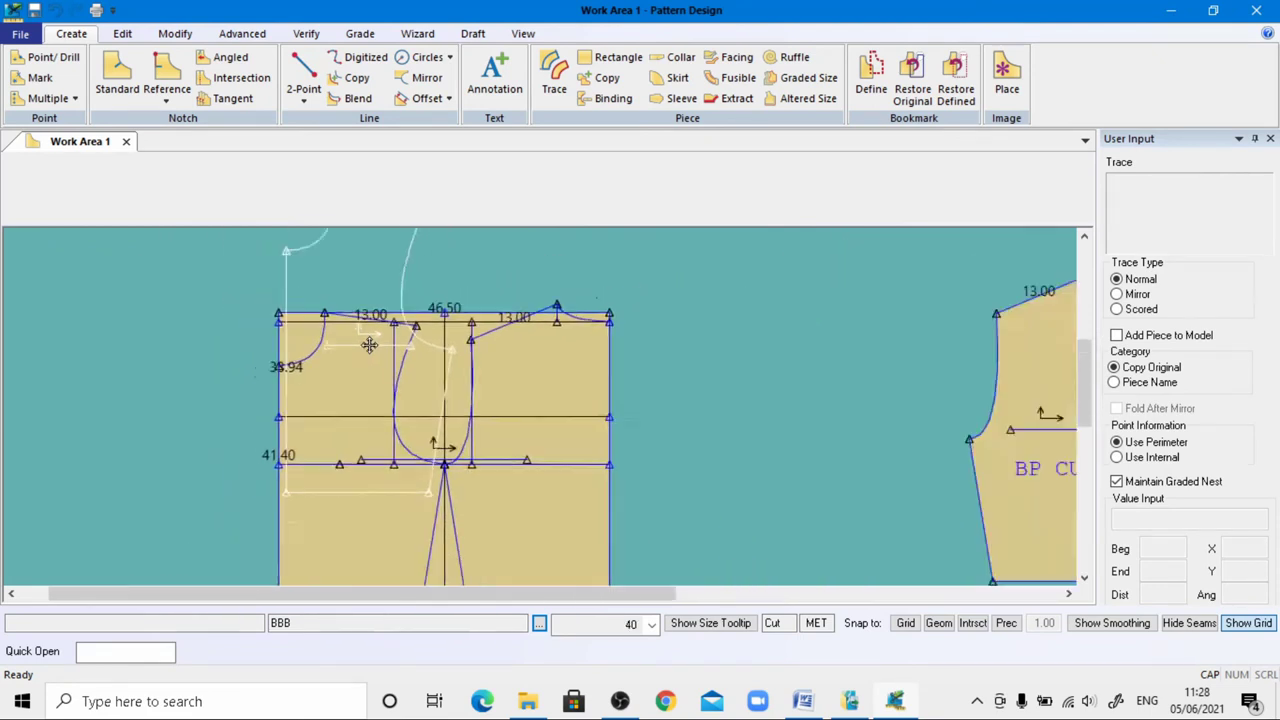
{"action": "scroll", "coordinate": [369, 345], "scroll_direction": "down", "scroll_amount": 1}
{"action": "left_click", "coordinate": [673, 405]}
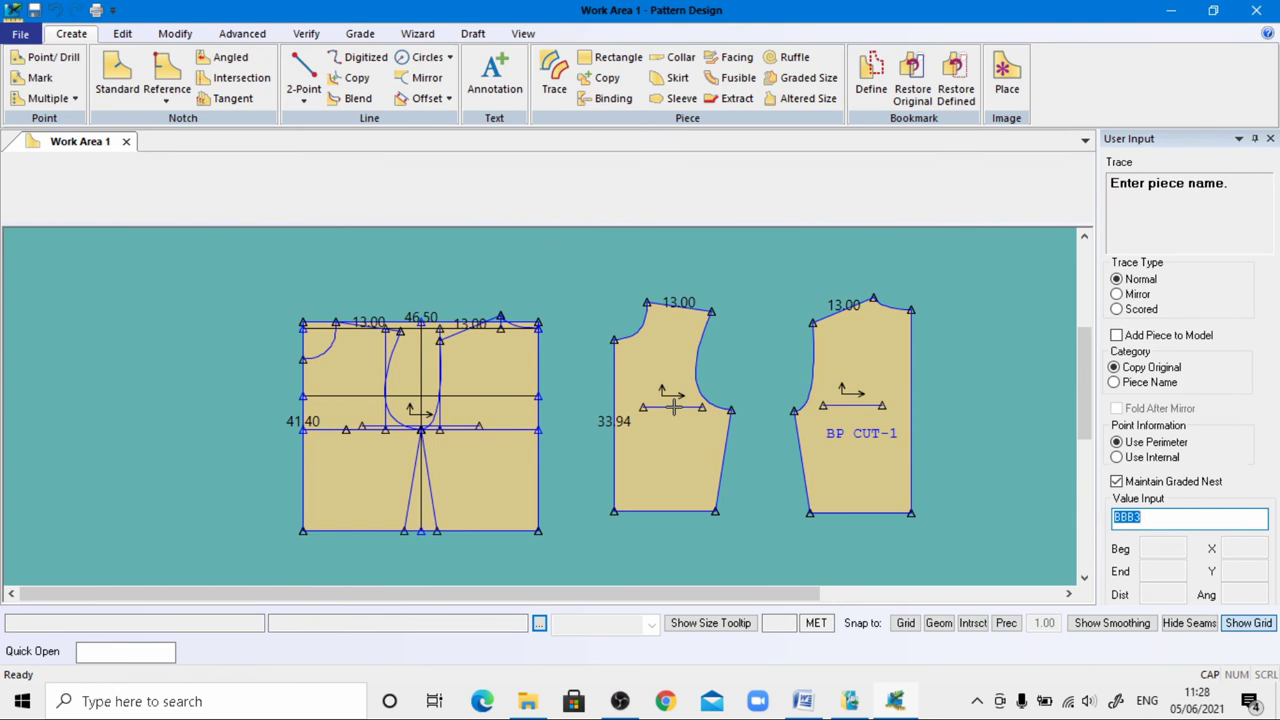
{"action": "type", "text": "FP"}
{"action": "key", "text": "Return"}
{"action": "right_click", "coordinate": [675, 407]}
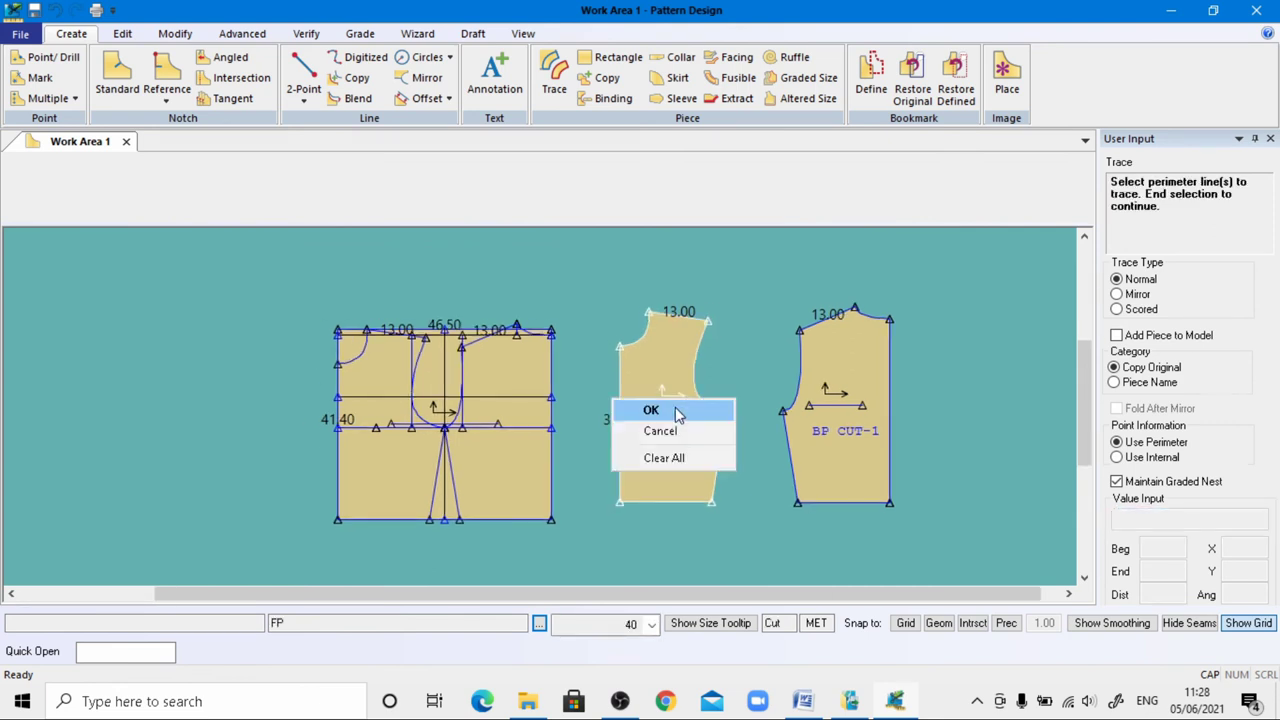
{"action": "left_click", "coordinate": [675, 409]}
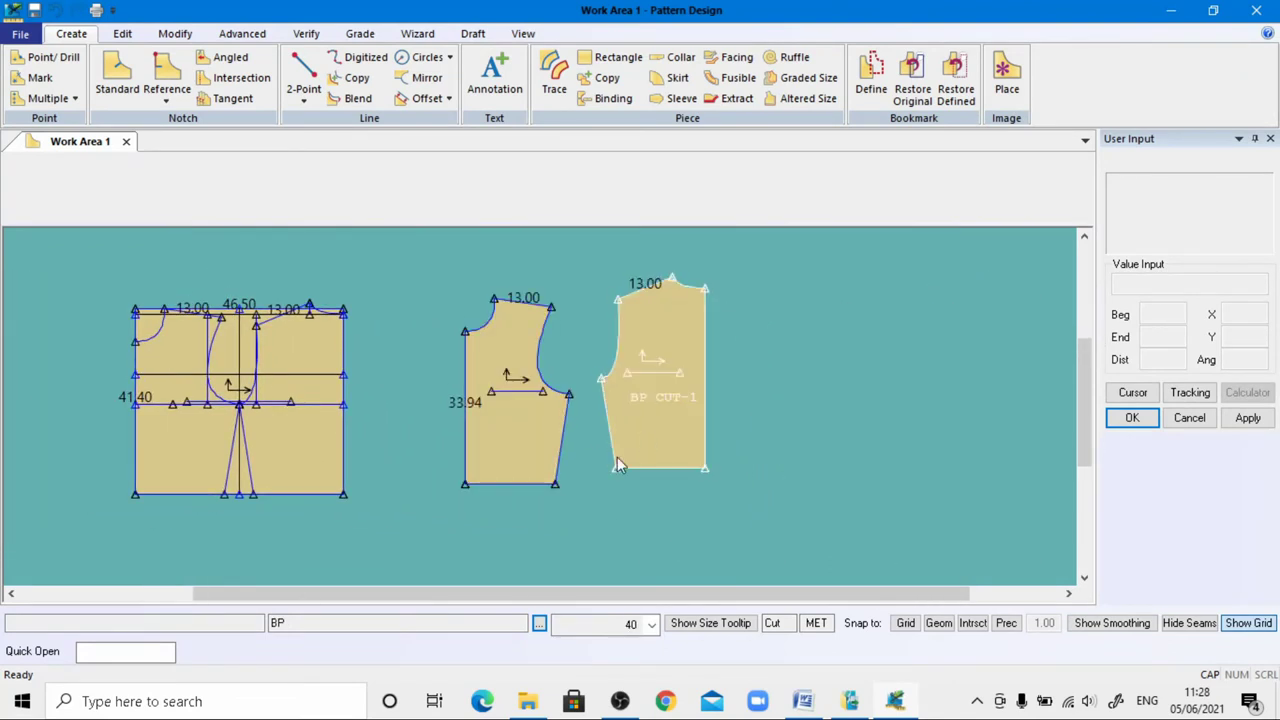
Annotate the front piece with "FP CUT-2" at character size 2, just below its grain line
{"action": "scroll", "coordinate": [548, 460], "scroll_direction": "up", "scroll_amount": 1}
{"action": "left_click", "coordinate": [495, 78]}
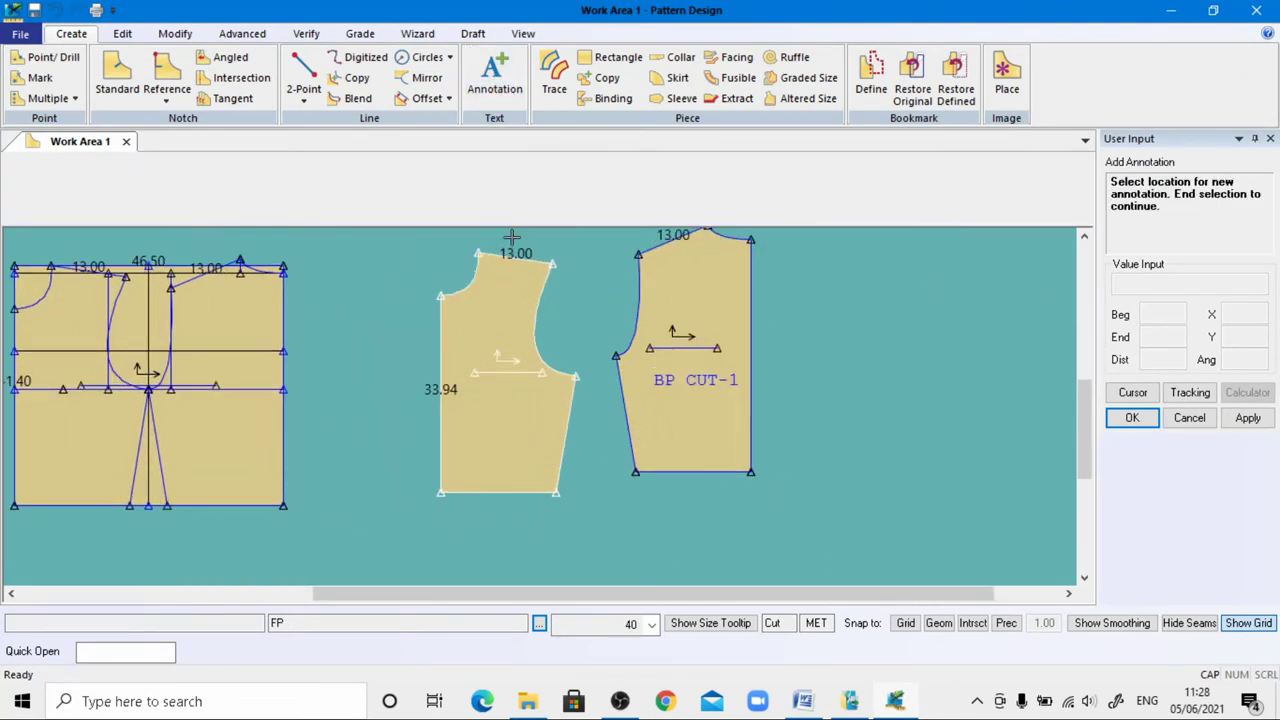
{"action": "left_click", "coordinate": [474, 397]}
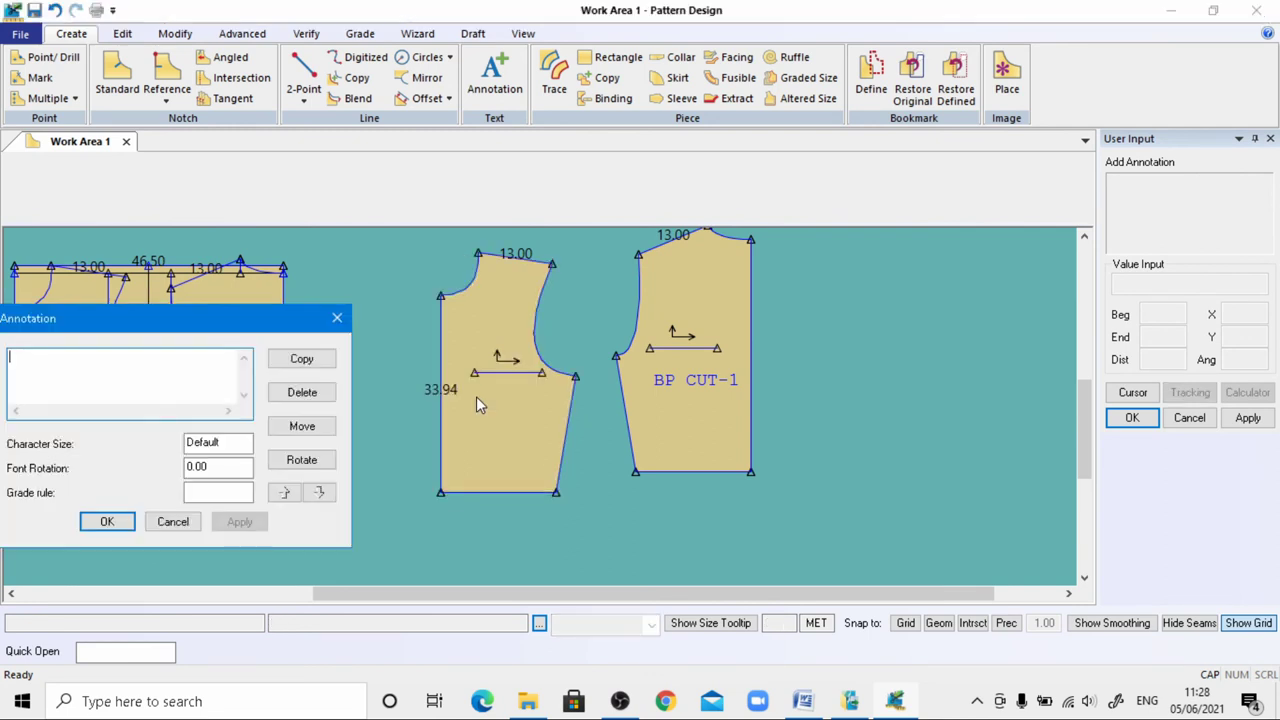
{"action": "type", "text": "FP"}
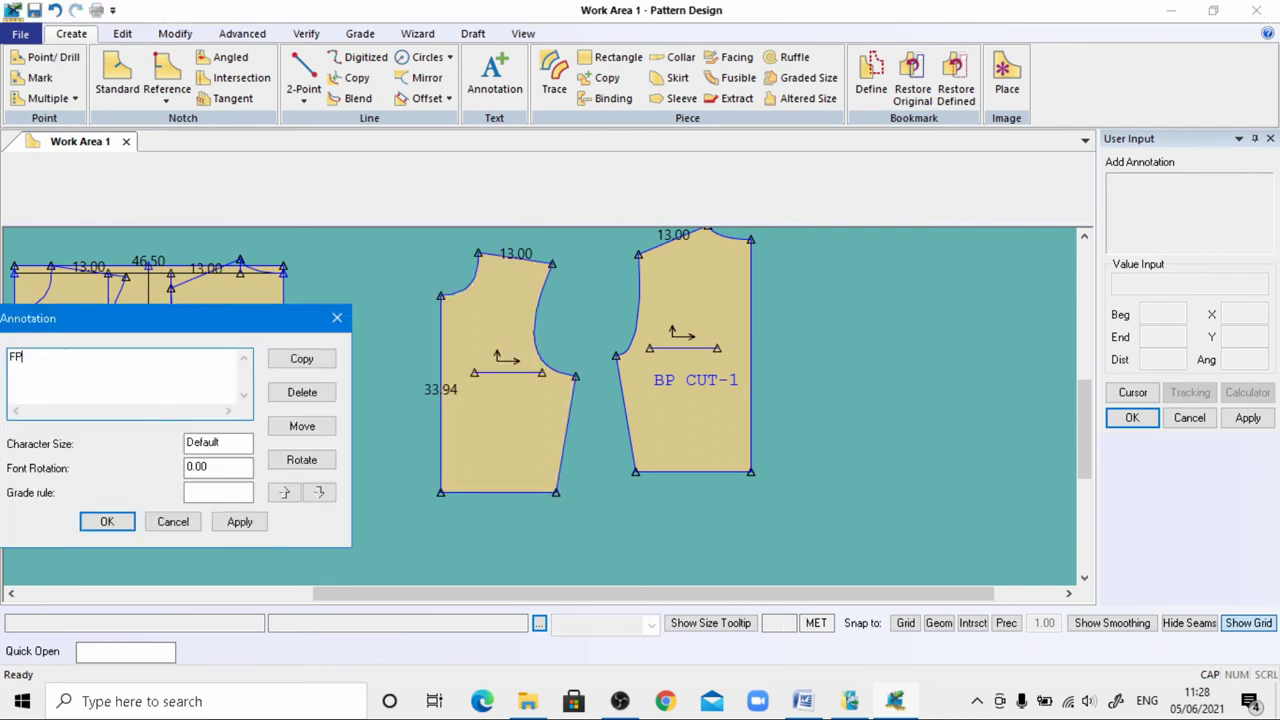
{"action": "type", "text": " CUT-2"}
{"action": "key", "text": "Tab"}
{"action": "type", "text": "2"}
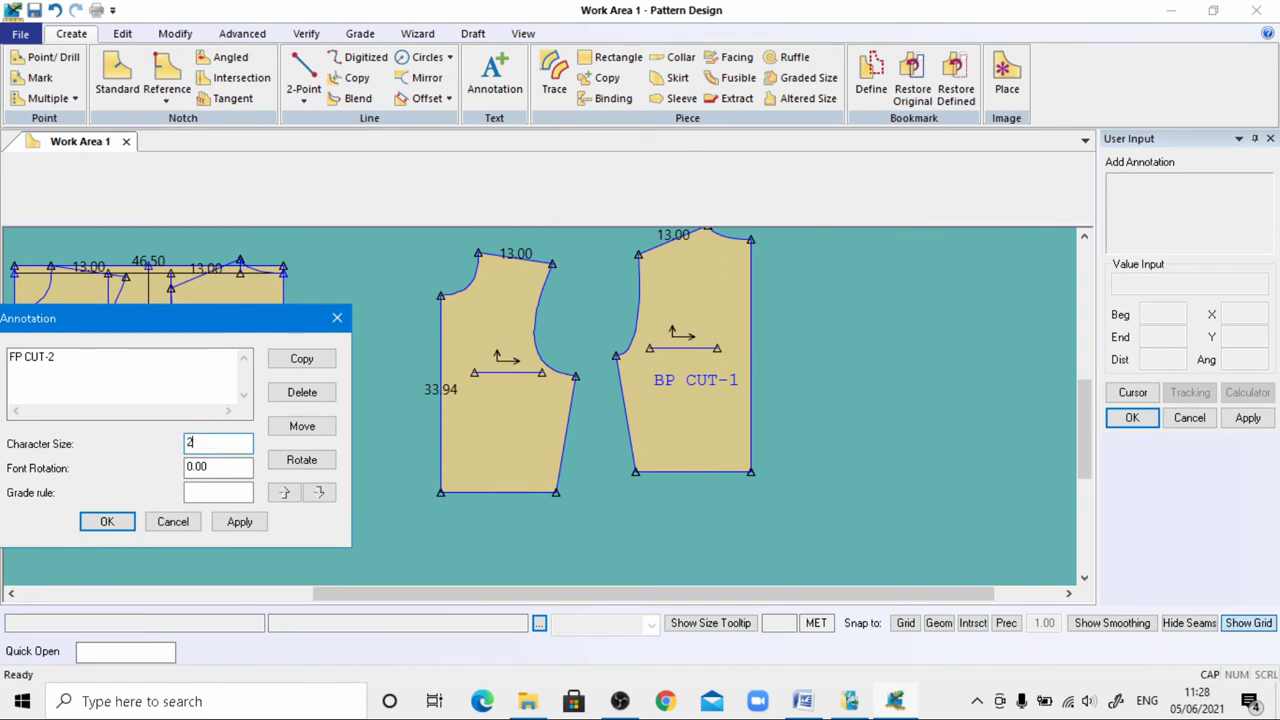
{"action": "left_click", "coordinate": [240, 533]}
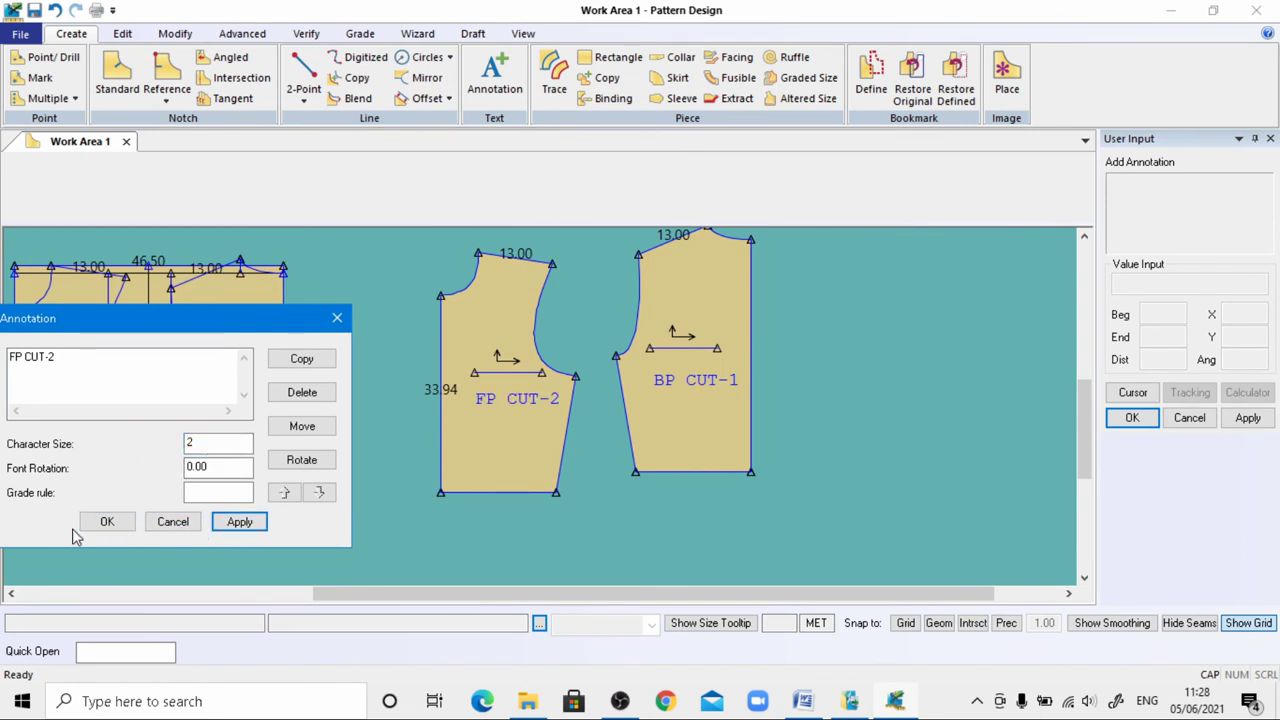
{"action": "left_click", "coordinate": [108, 522]}
{"action": "right_click", "coordinate": [490, 460]}
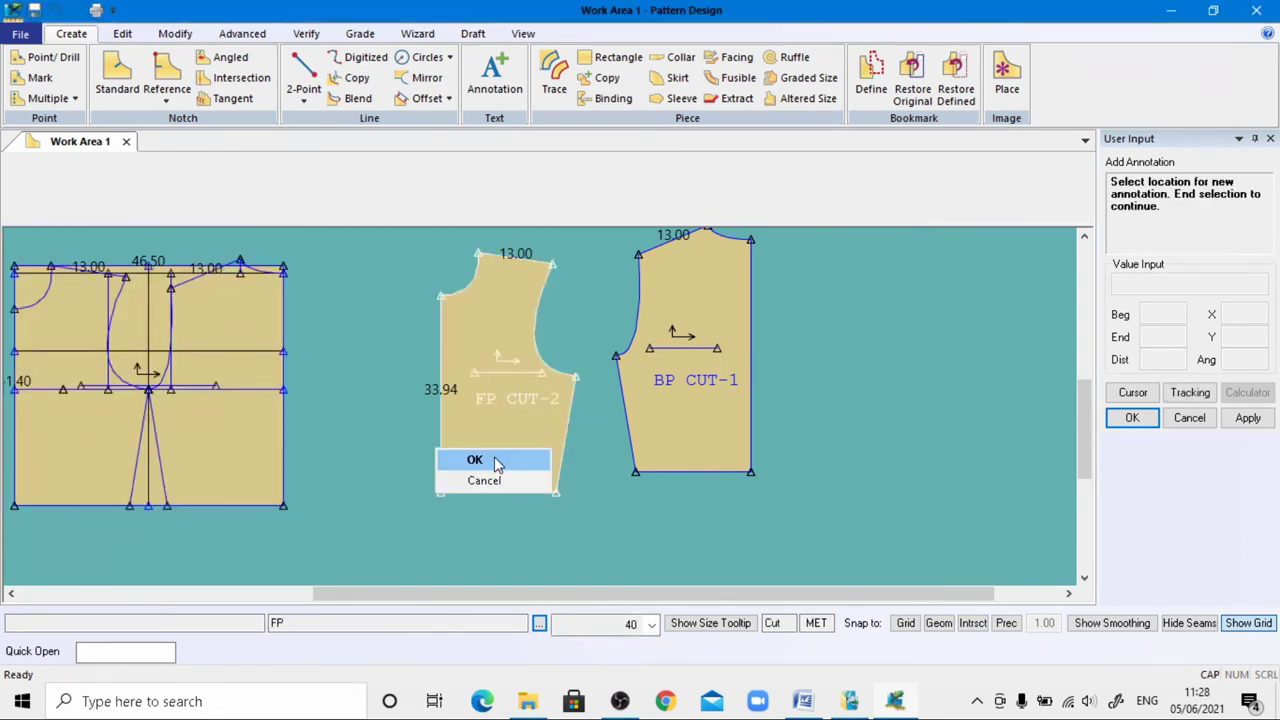
{"action": "left_click", "coordinate": [492, 458]}
Arrange the front and back pieces side by side with their hems level and their side seams facing each other
{"action": "scroll", "coordinate": [530, 390], "scroll_direction": "down", "scroll_amount": 2}
{"action": "left_click_drag", "start_coordinate": [550, 430], "coordinate": [519, 432]}
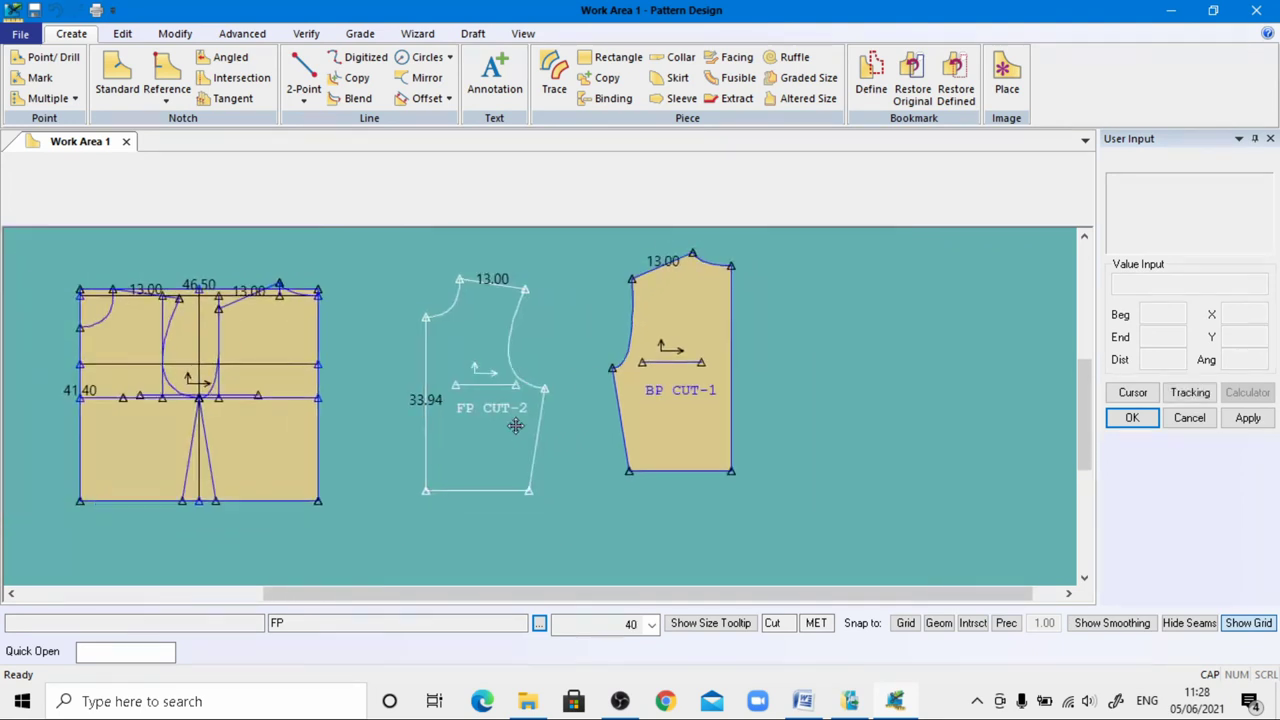
{"action": "left_click_drag", "start_coordinate": [686, 425], "coordinate": [640, 445]}
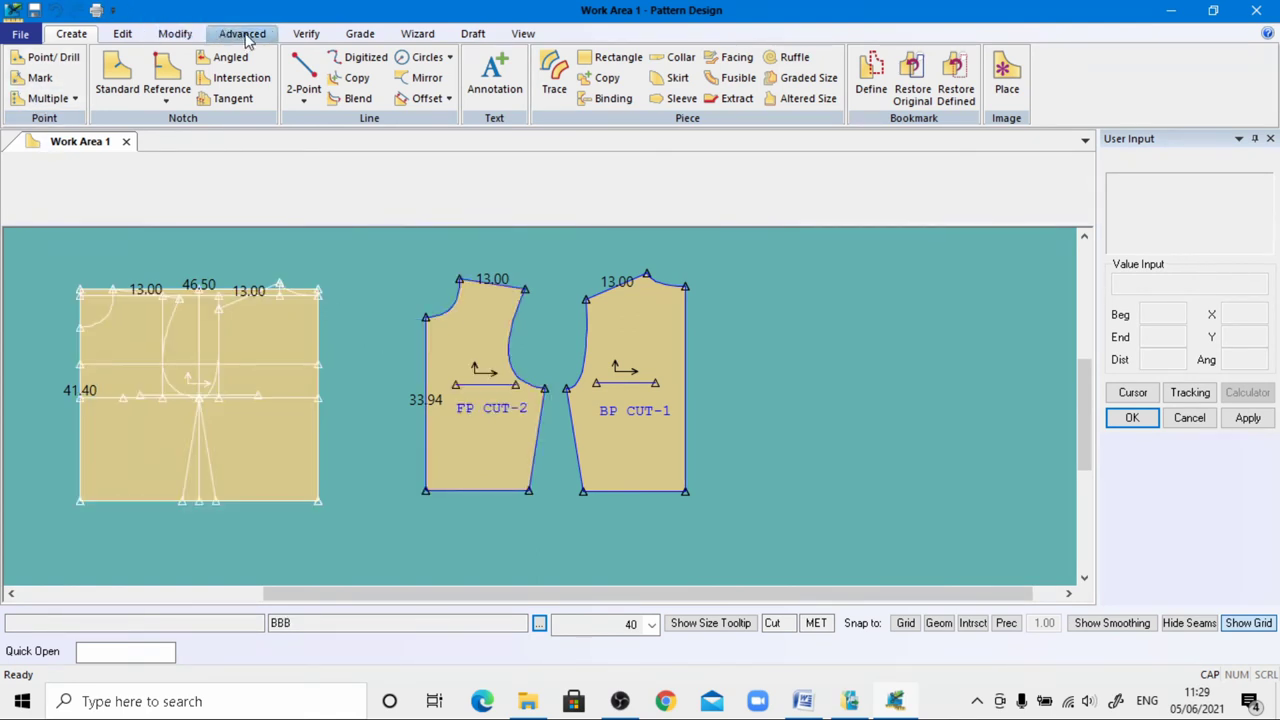
Start adding a dart to the front piece, with its opening point at 50% of the shoulder line
{"action": "left_click", "coordinate": [245, 36]}
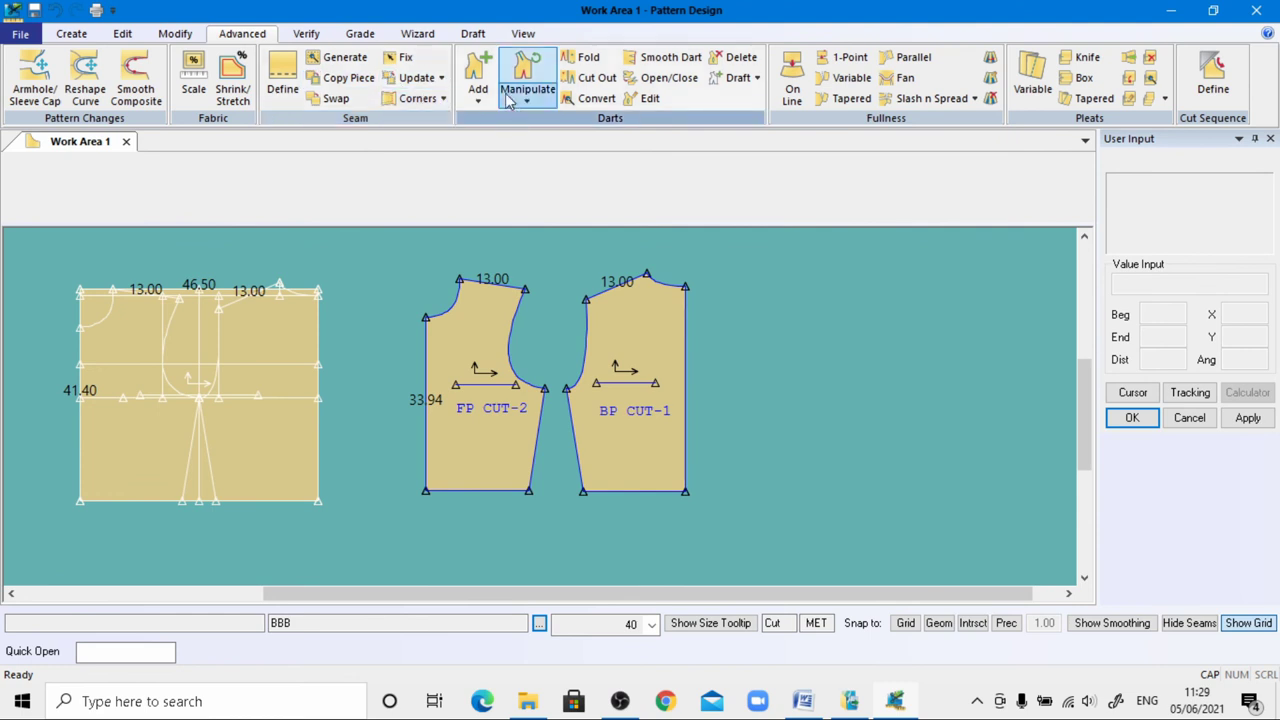
{"action": "left_click", "coordinate": [478, 78]}
{"action": "scroll", "coordinate": [500, 325], "scroll_direction": "up", "scroll_amount": 2}
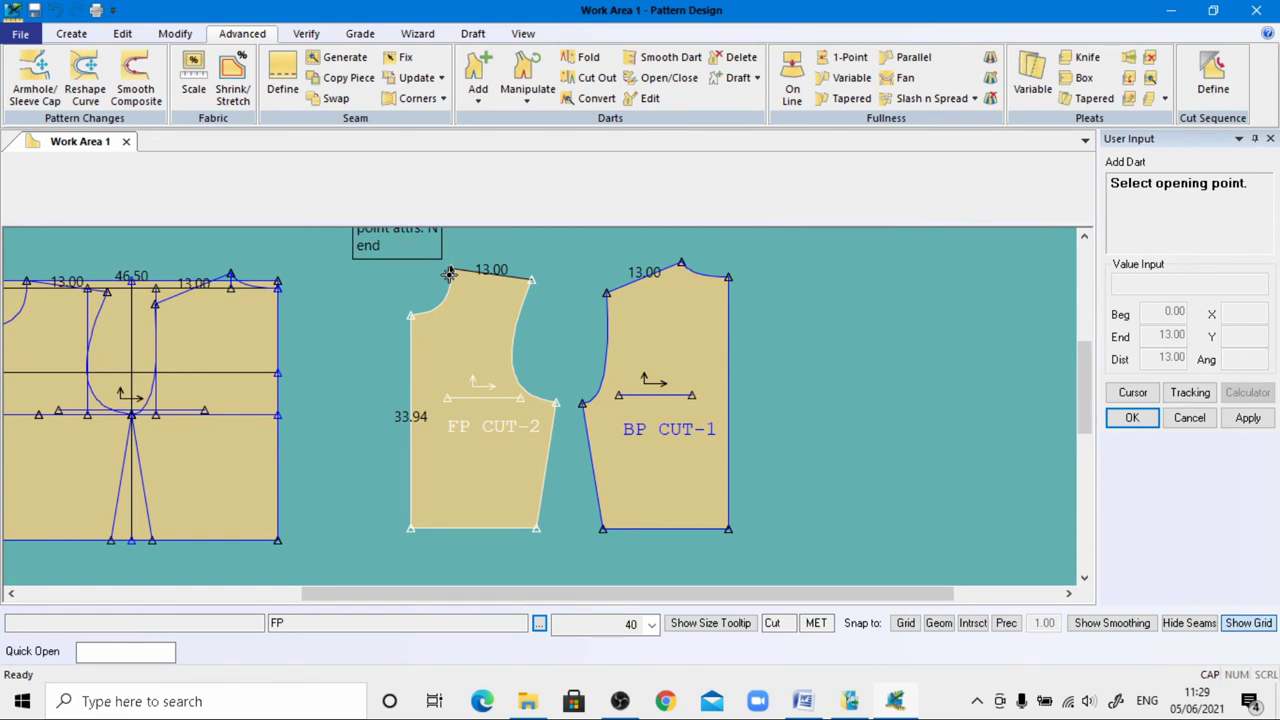
{"action": "left_click", "coordinate": [450, 274]}
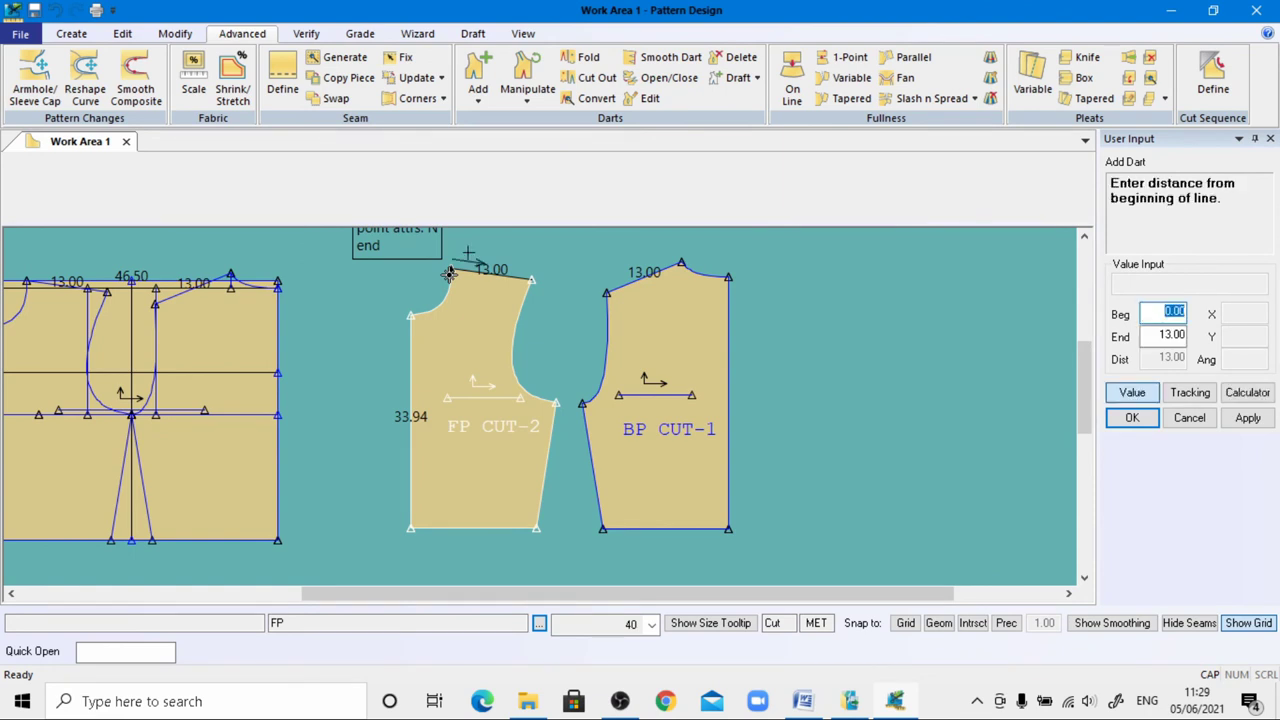
{"action": "type", "text": "50%"}
{"action": "key", "text": "Return"}
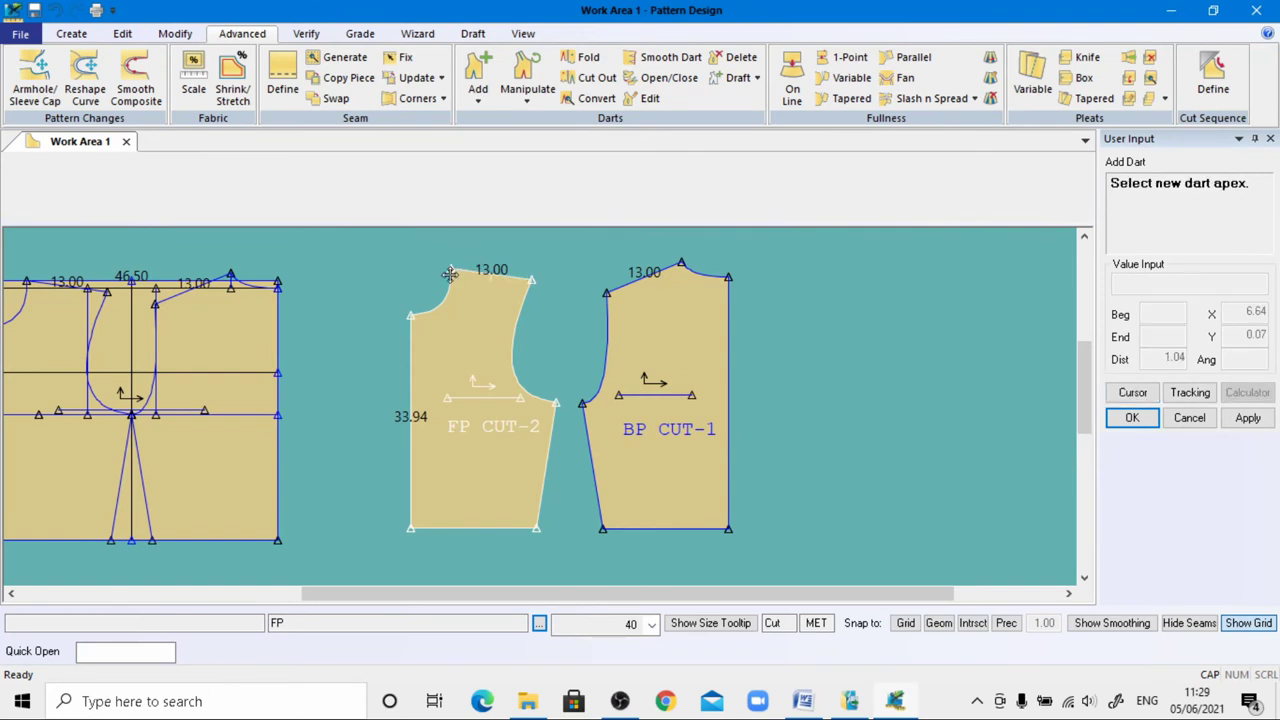
Place the shoulder dart's apex just above the front piece's grain line and set the dart width to 2
{"action": "left_click", "coordinate": [494, 367]}
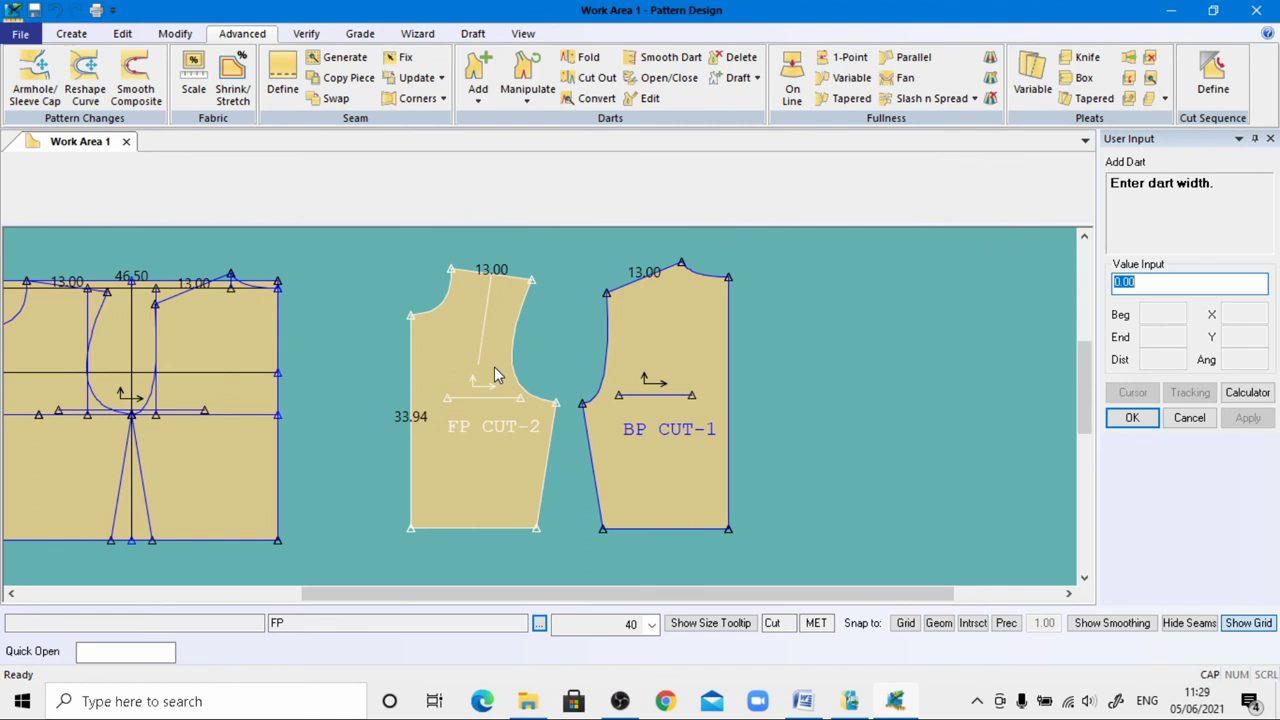
{"action": "type", "text": "2"}
{"action": "key", "text": "Return"}
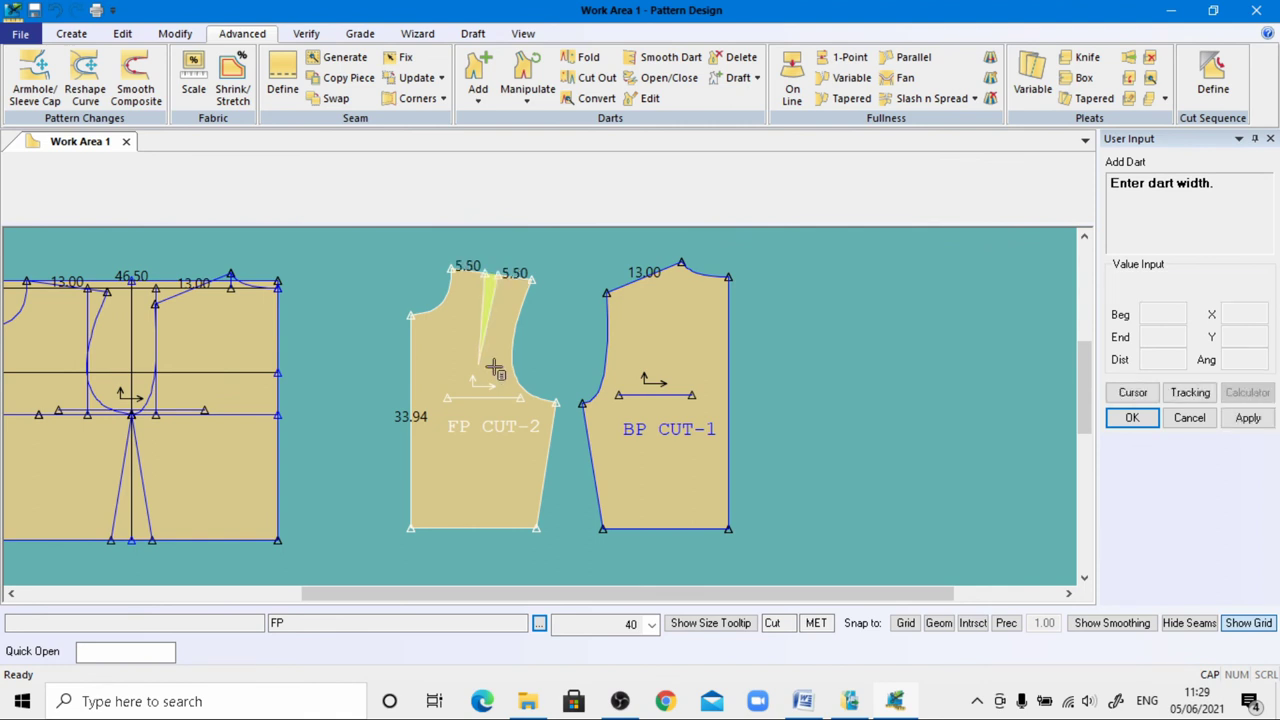
{"action": "right_click", "coordinate": [378, 296]}
{"action": "left_click", "coordinate": [384, 299]}
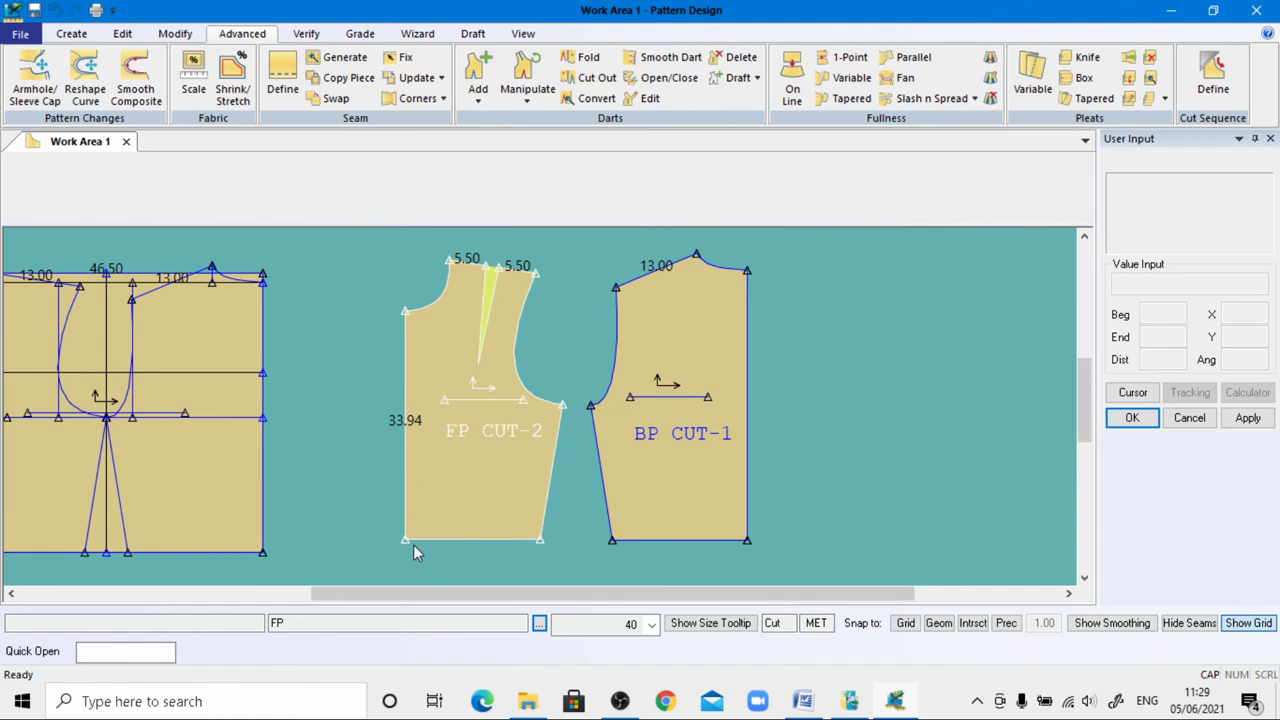
Start a waist dart on the front piece, with its opening point at 50% of the hem line
{"action": "left_click", "coordinate": [484, 70]}
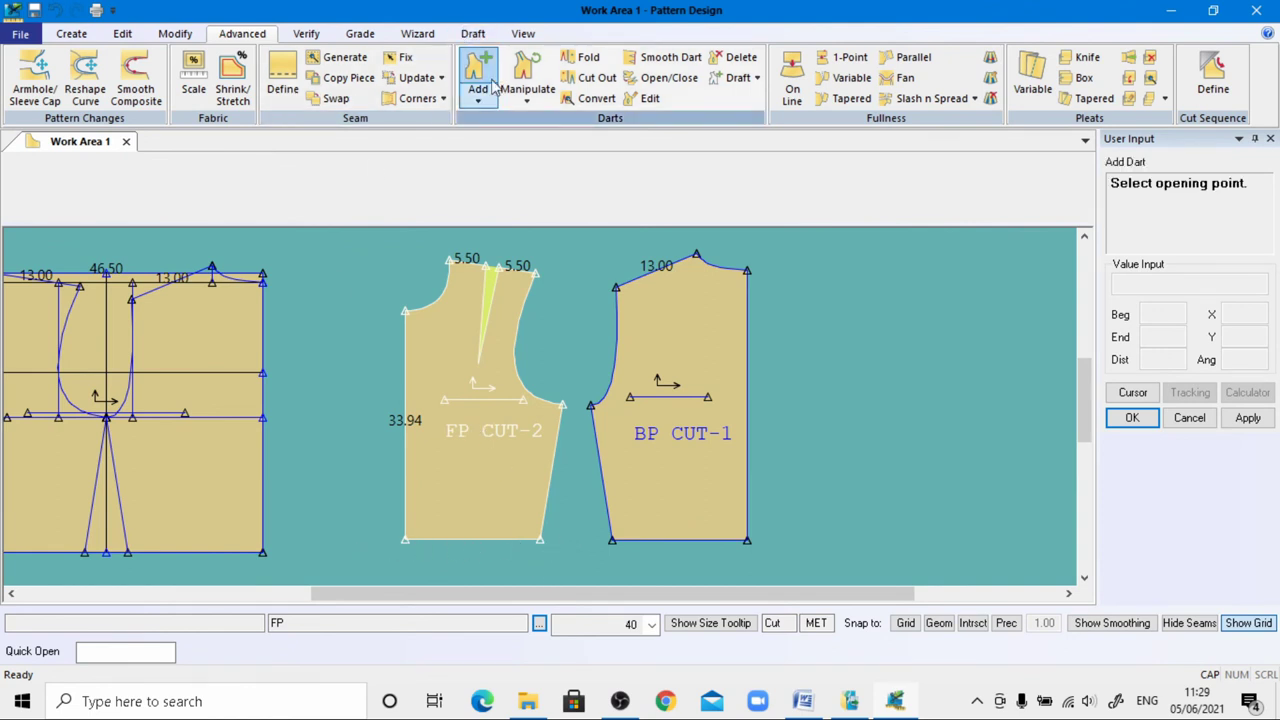
{"action": "left_click", "coordinate": [402, 544]}
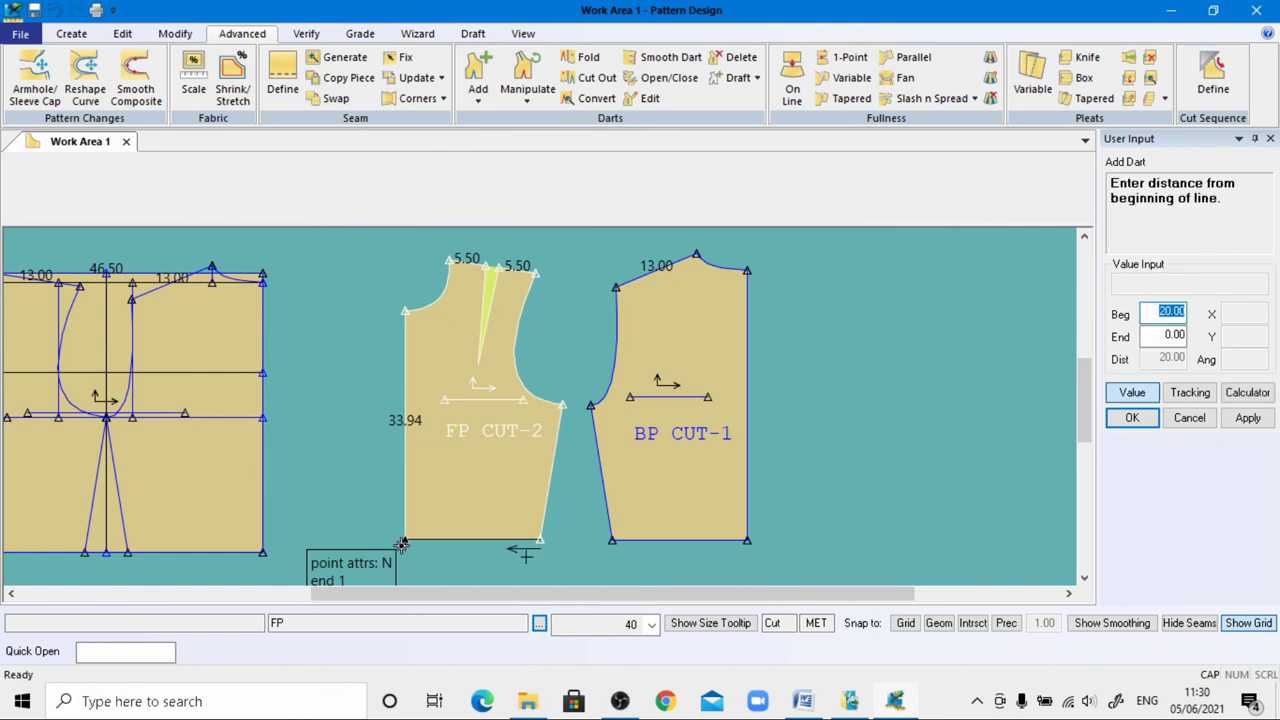
{"action": "type", "text": "50%"}
{"action": "key", "text": "Return"}
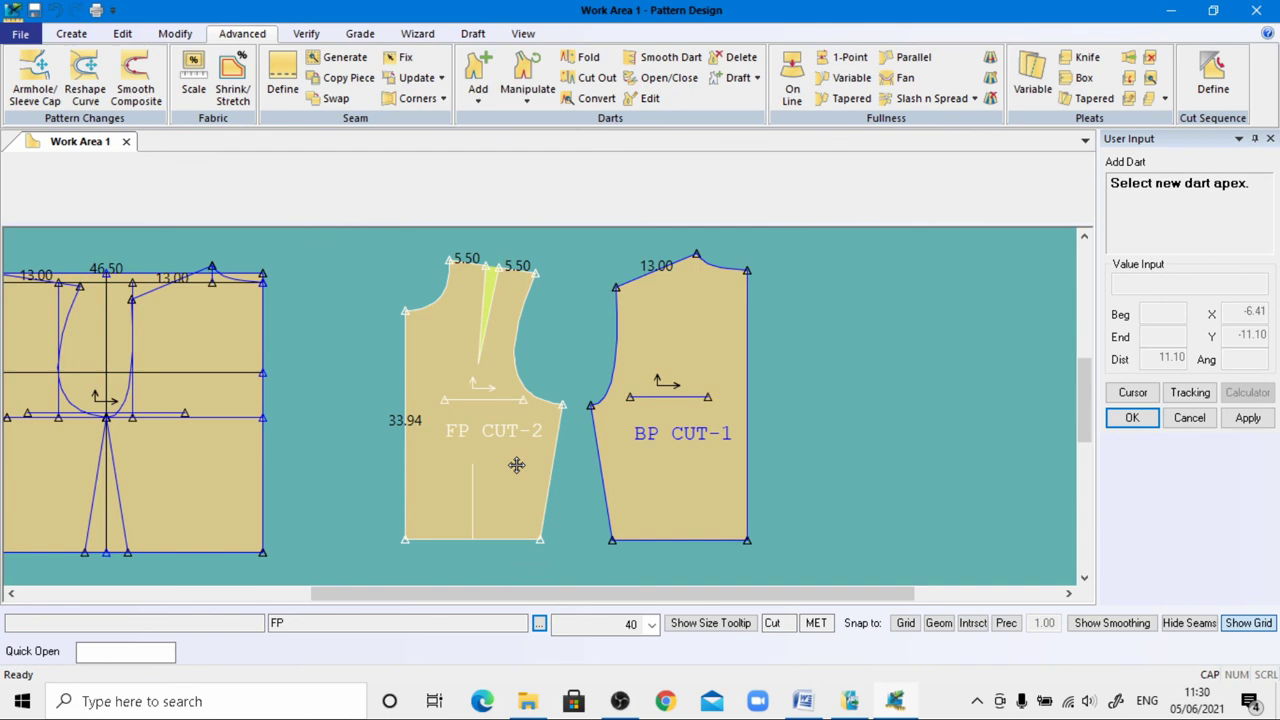
Check the waist dart length in the Word measurements document and make the front waist dart 23 long and 2 wide
{"action": "left_click", "coordinate": [803, 701]}
{"action": "scroll", "coordinate": [660, 437], "scroll_direction": "down", "scroll_amount": 6}
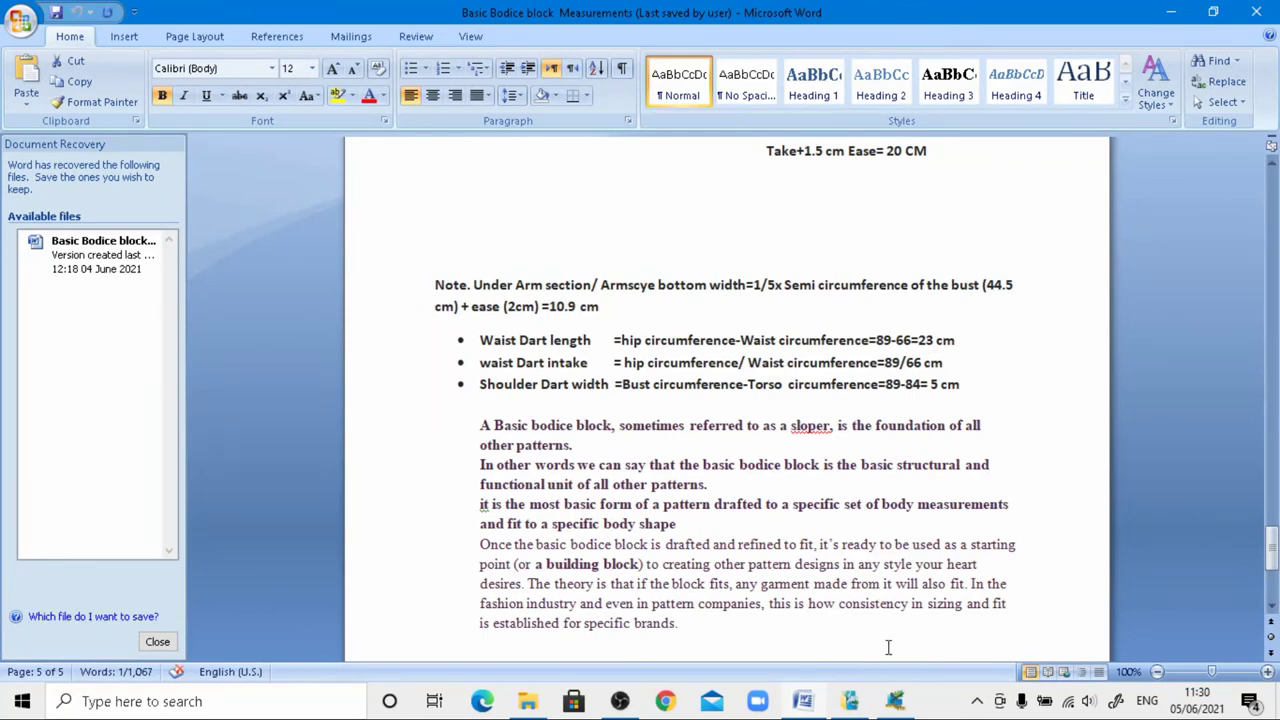
{"action": "left_click", "coordinate": [894, 701]}
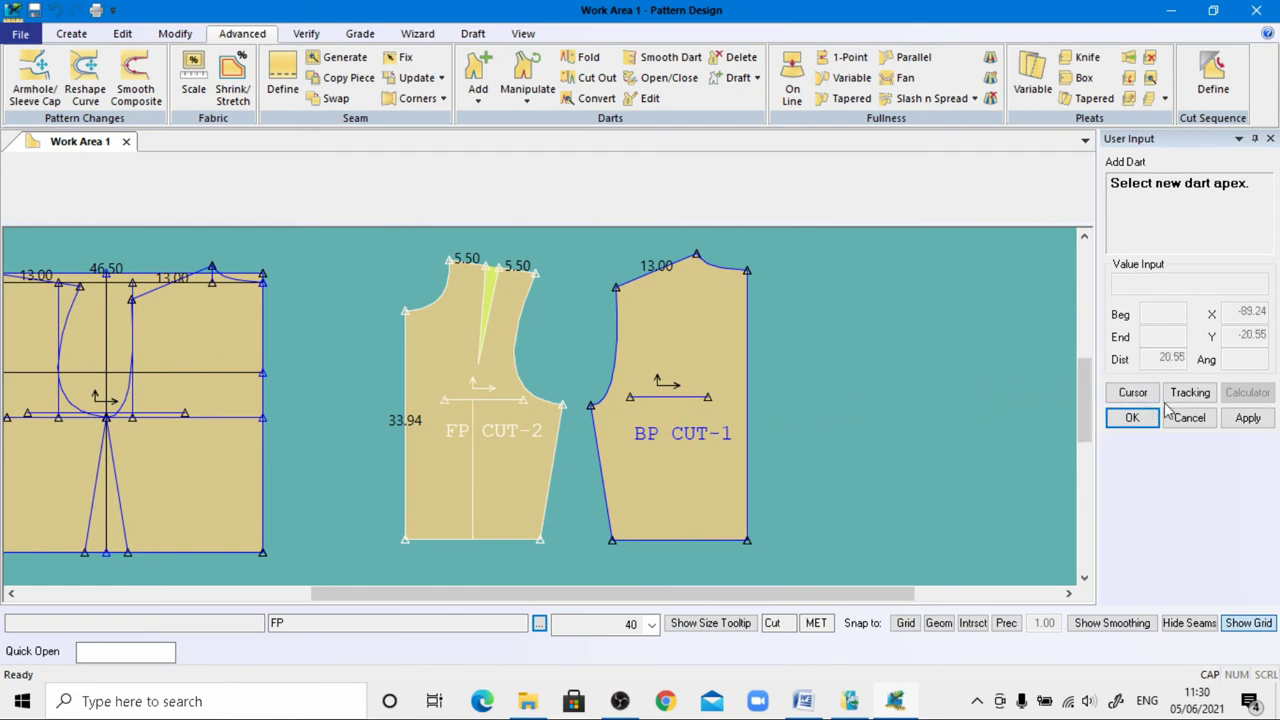
{"action": "left_click", "coordinate": [1133, 393]}
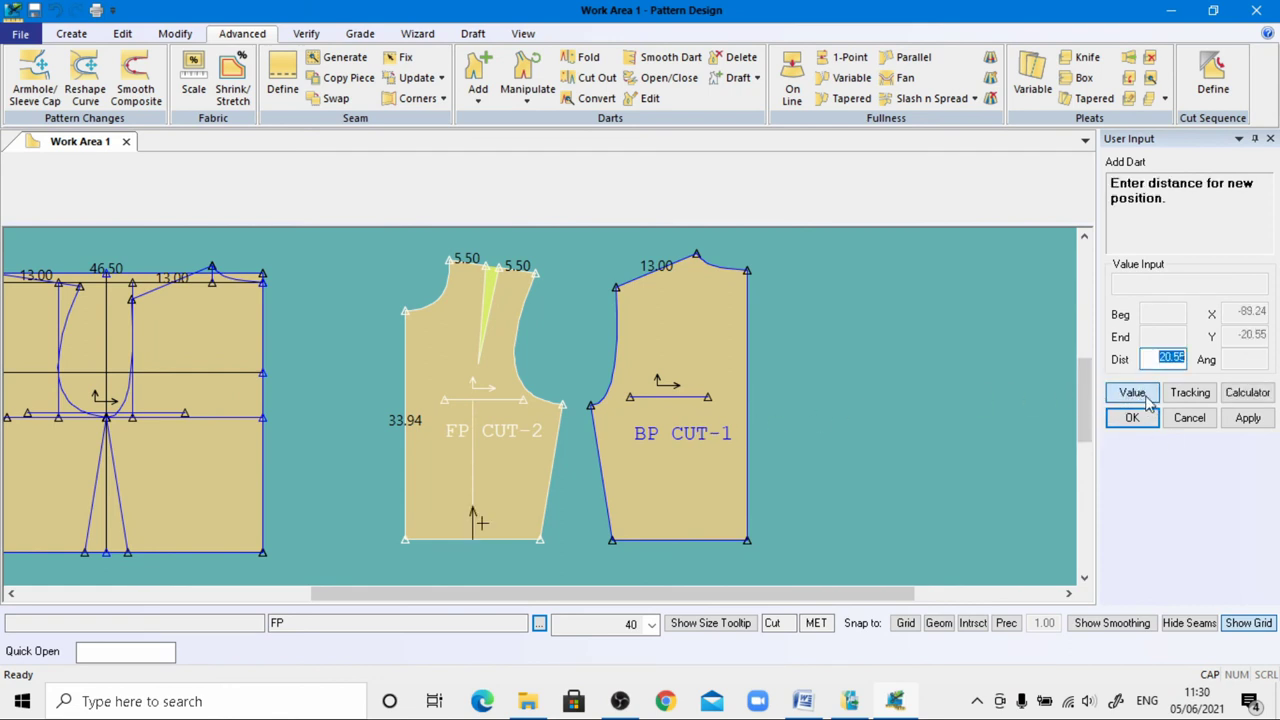
{"action": "type", "text": "23"}
{"action": "key", "text": "Return"}
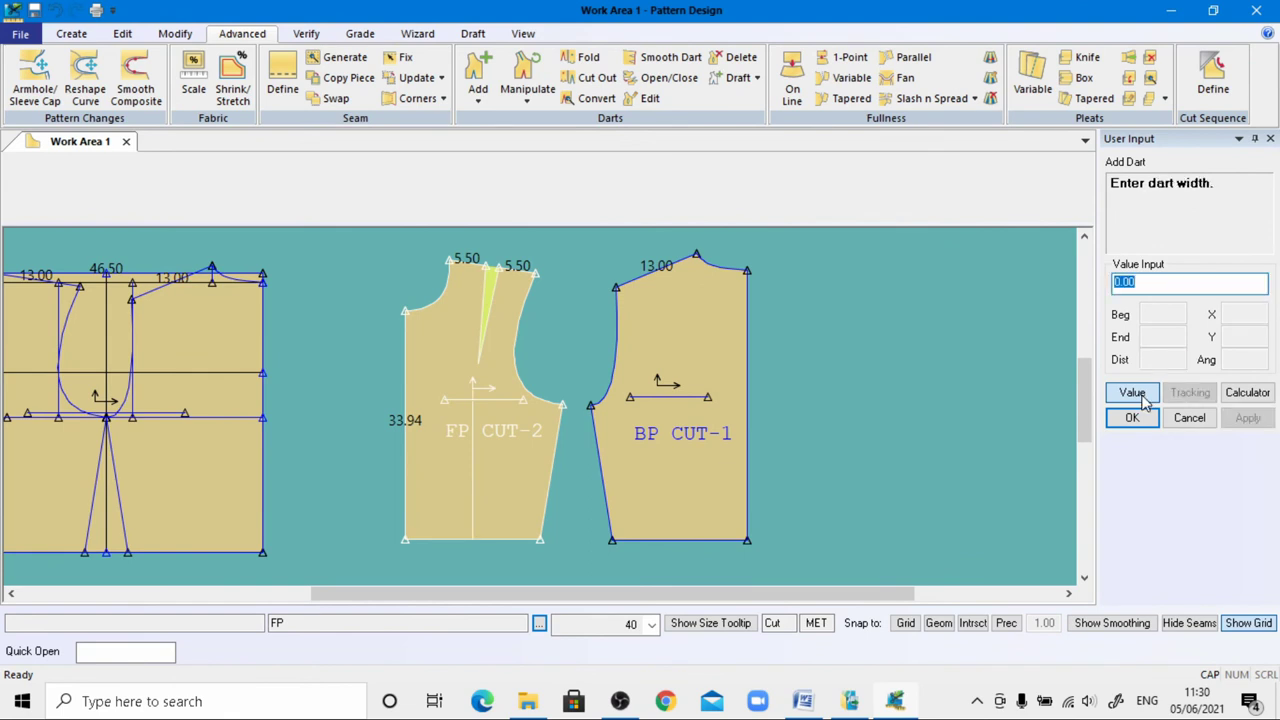
{"action": "type", "text": "2"}
{"action": "key", "text": "Return"}
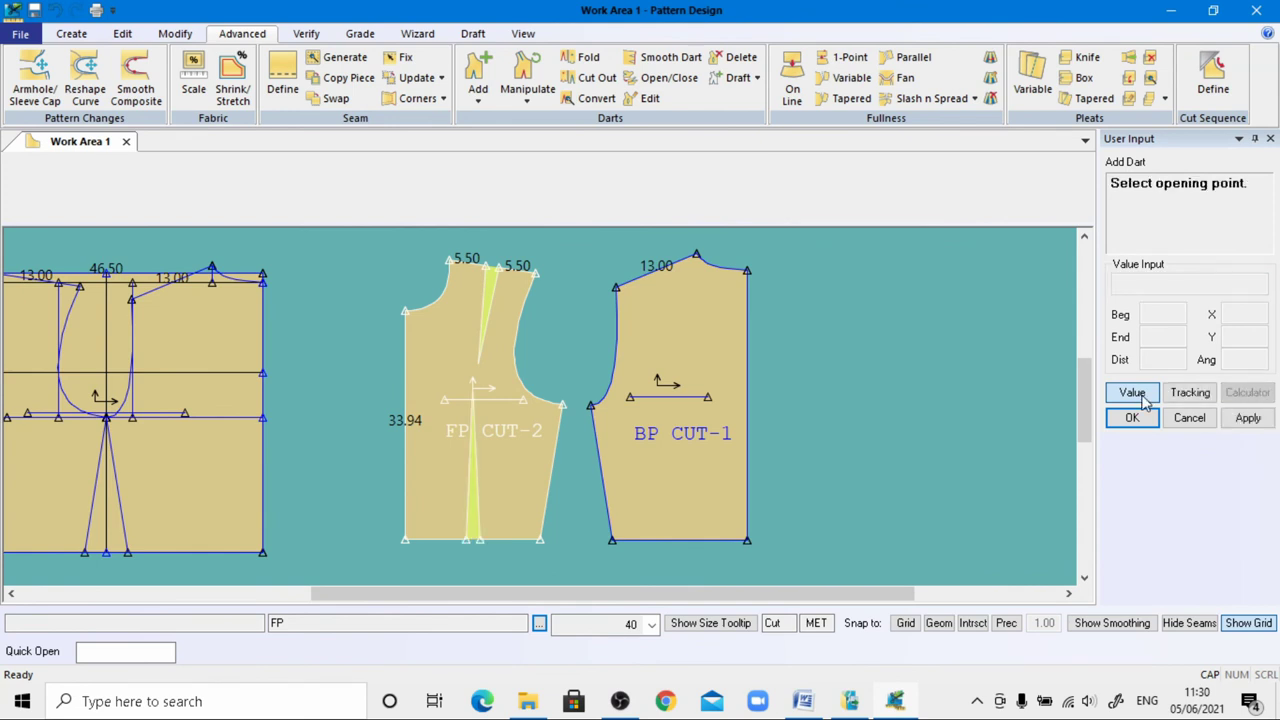
{"action": "right_click", "coordinate": [367, 389]}
{"action": "left_click", "coordinate": [367, 389]}
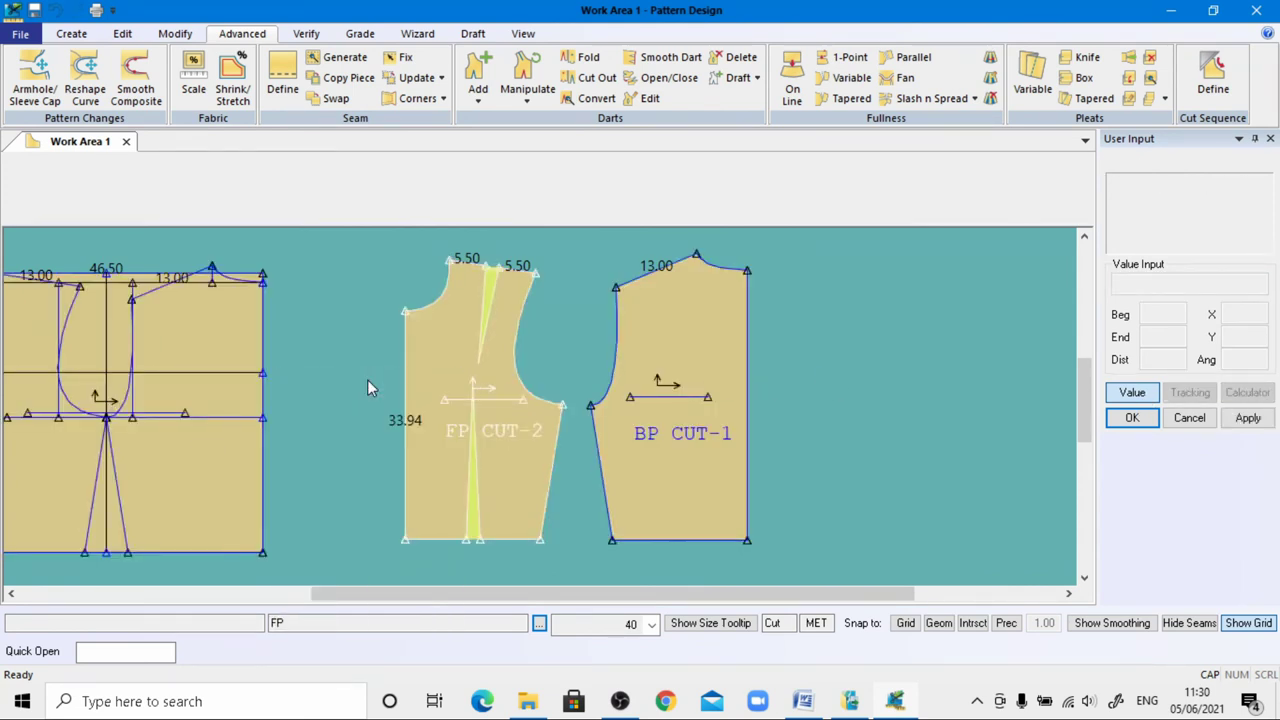
Start a waist dart on the back piece, with its opening point at 50% of the hem line
{"action": "left_click", "coordinate": [682, 541]}
{"action": "scroll", "coordinate": [682, 546], "scroll_direction": "up", "scroll_amount": 1}
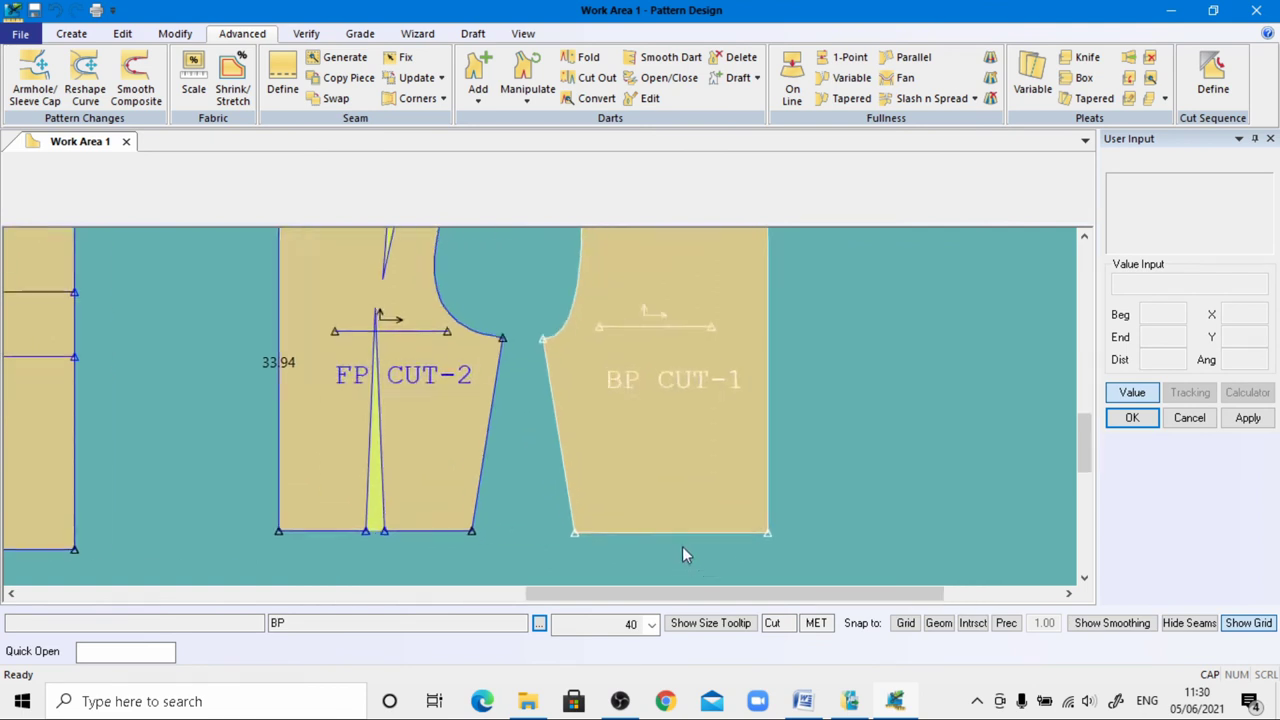
{"action": "scroll", "coordinate": [682, 546], "scroll_direction": "down", "scroll_amount": 2}
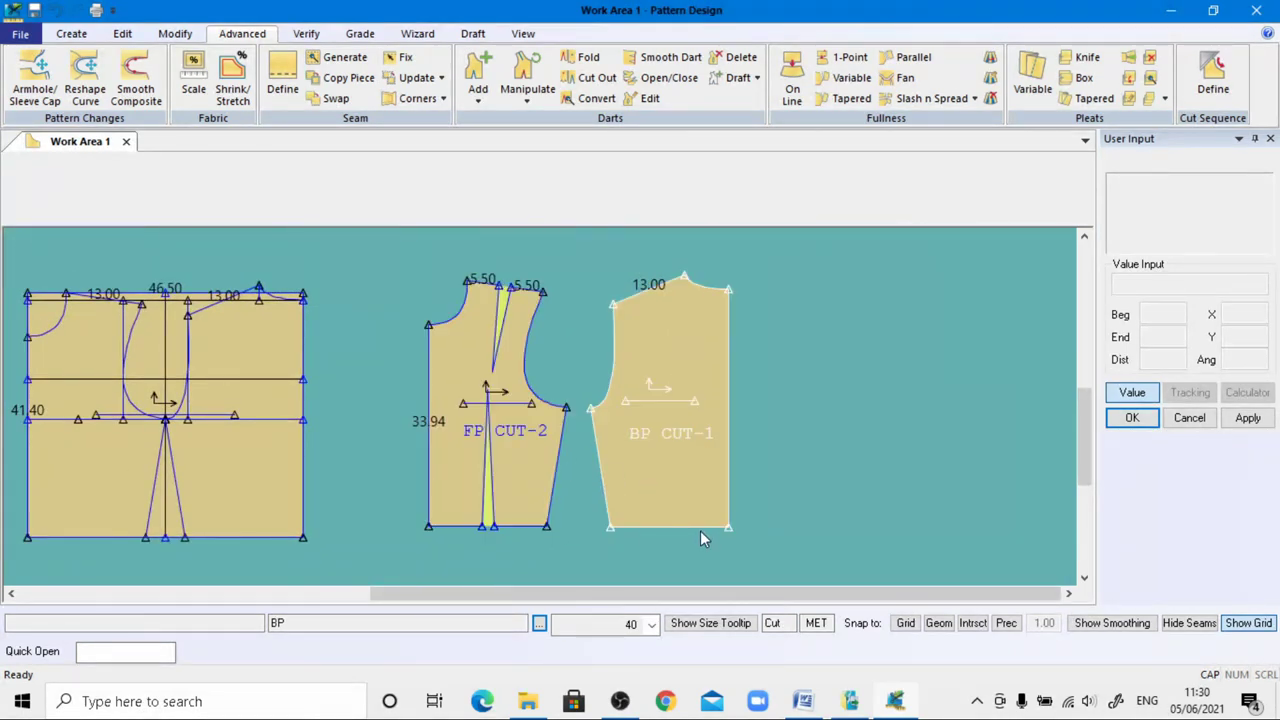
{"action": "left_click", "coordinate": [478, 68]}
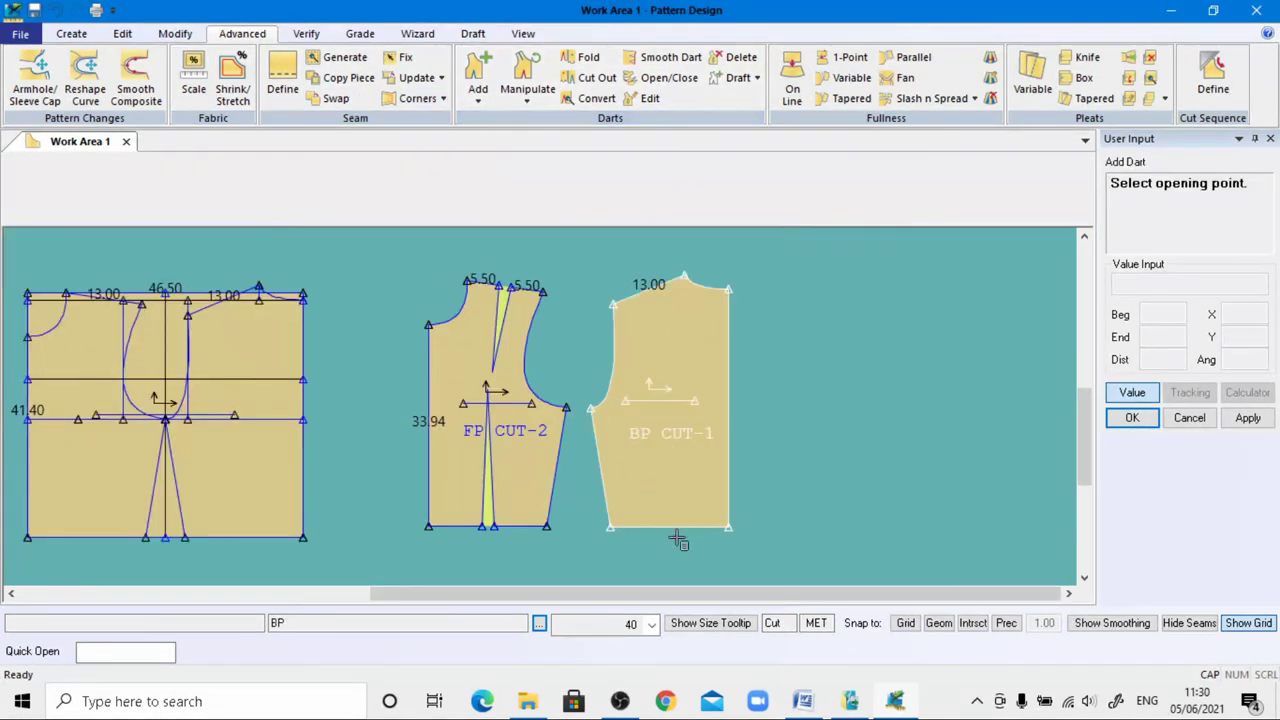
{"action": "left_click", "coordinate": [603, 527]}
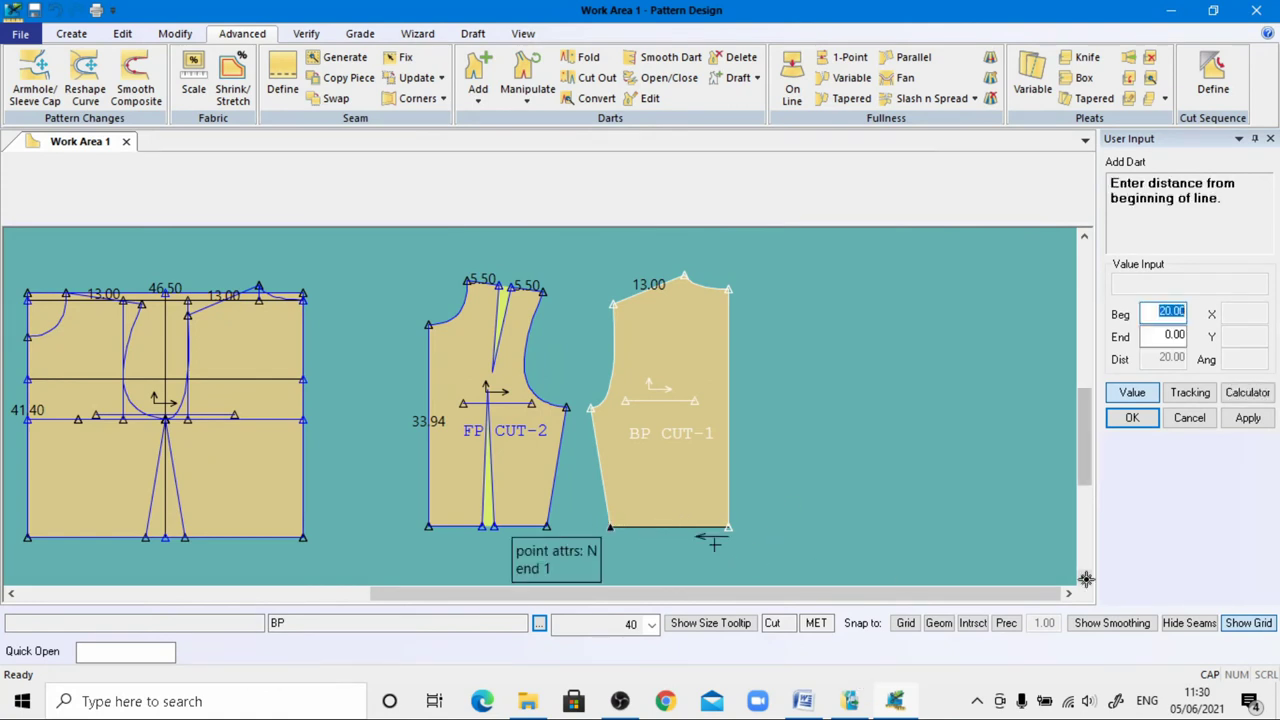
{"action": "type", "text": "50%"}
{"action": "key", "text": "Return"}
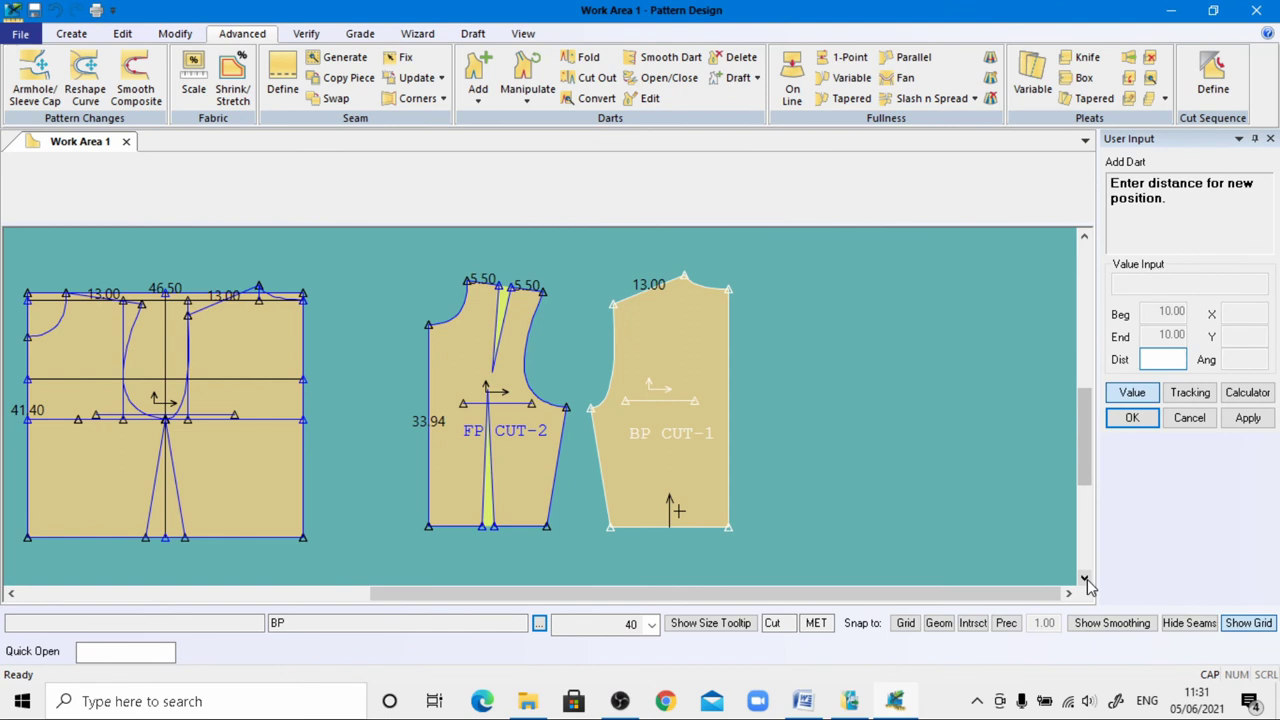
Set the back waist dart's length to 23 and make it as wide as the front waist dart
{"action": "type", "text": "23"}
{"action": "key", "text": "Return"}
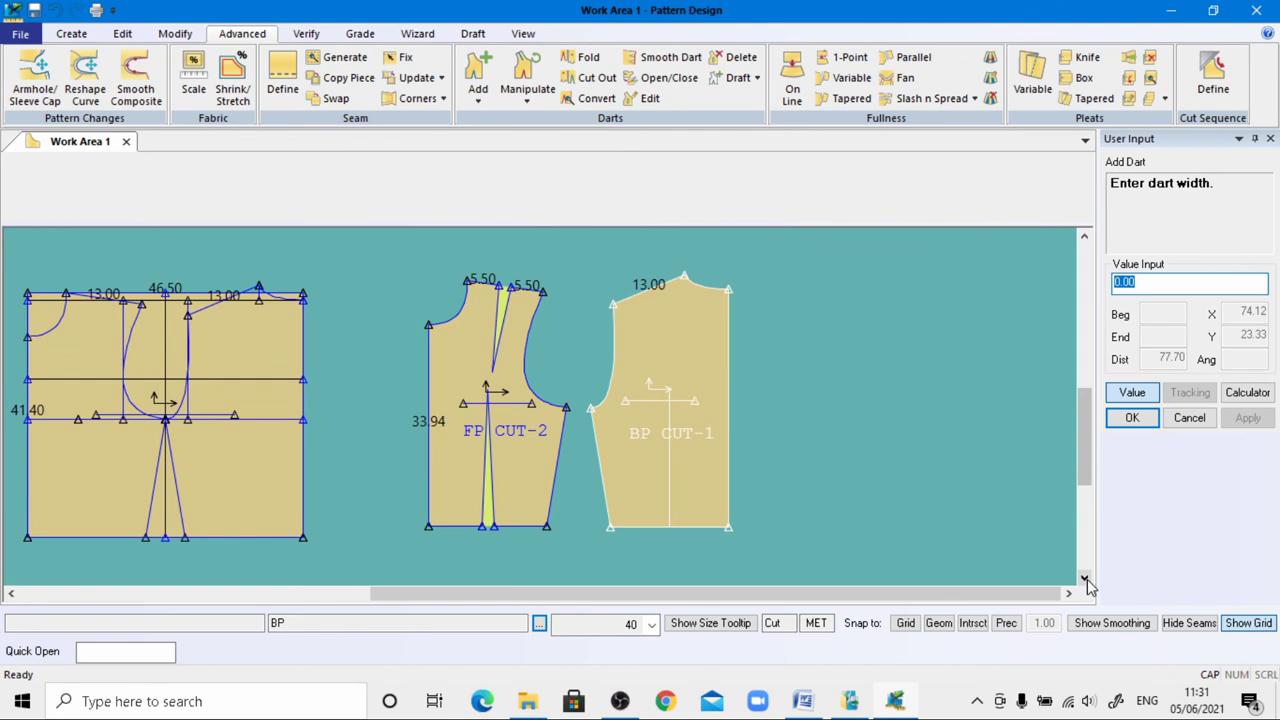
{"action": "type", "text": "3"}
{"action": "key", "text": "Return"}
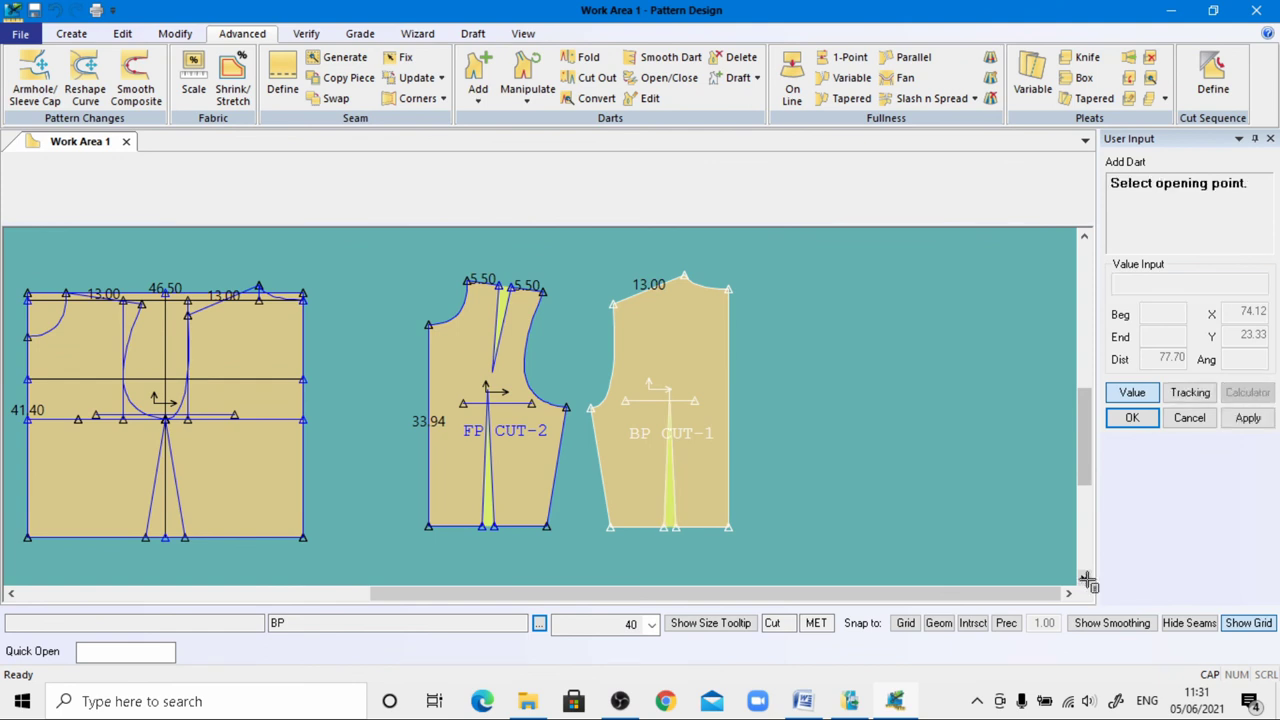
{"action": "left_click", "coordinate": [739, 347]}
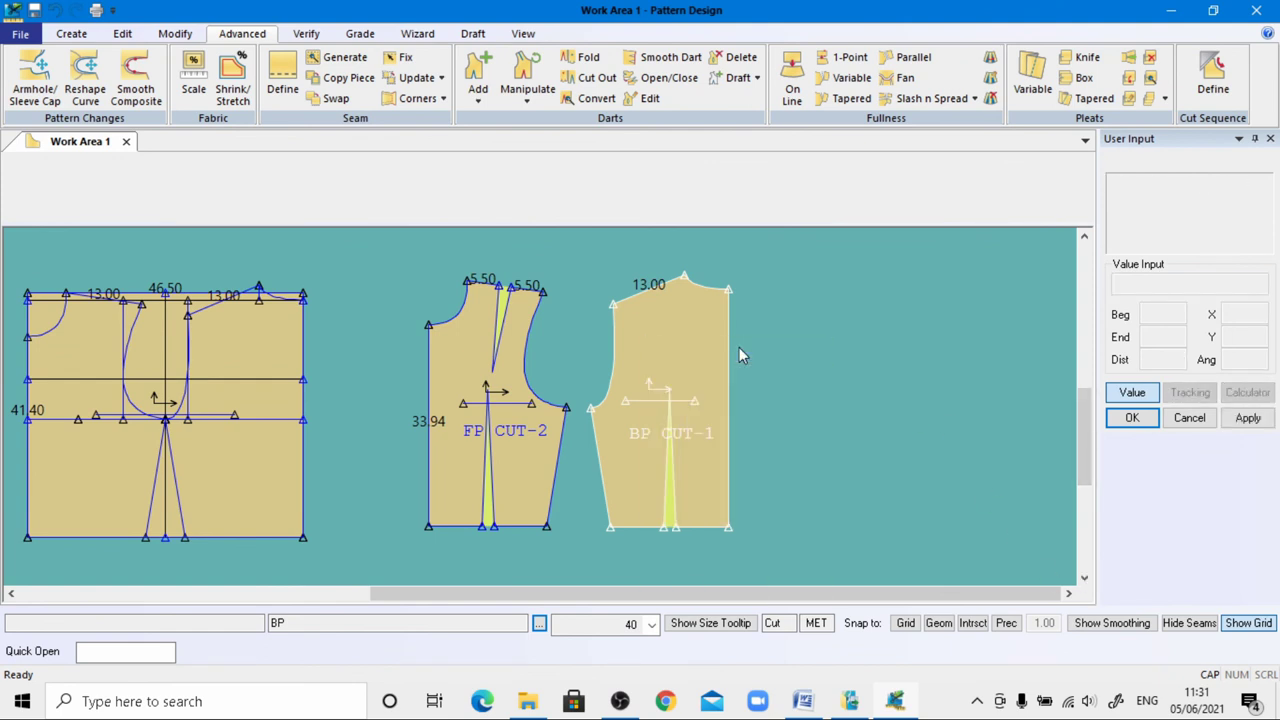
Add a dart to the back shoulder line, opening about 7.20 from the armhole end, 5 long and 2 wide
{"action": "left_click", "coordinate": [686, 279]}
{"action": "scroll", "coordinate": [658, 285], "scroll_direction": "up", "scroll_amount": 4}
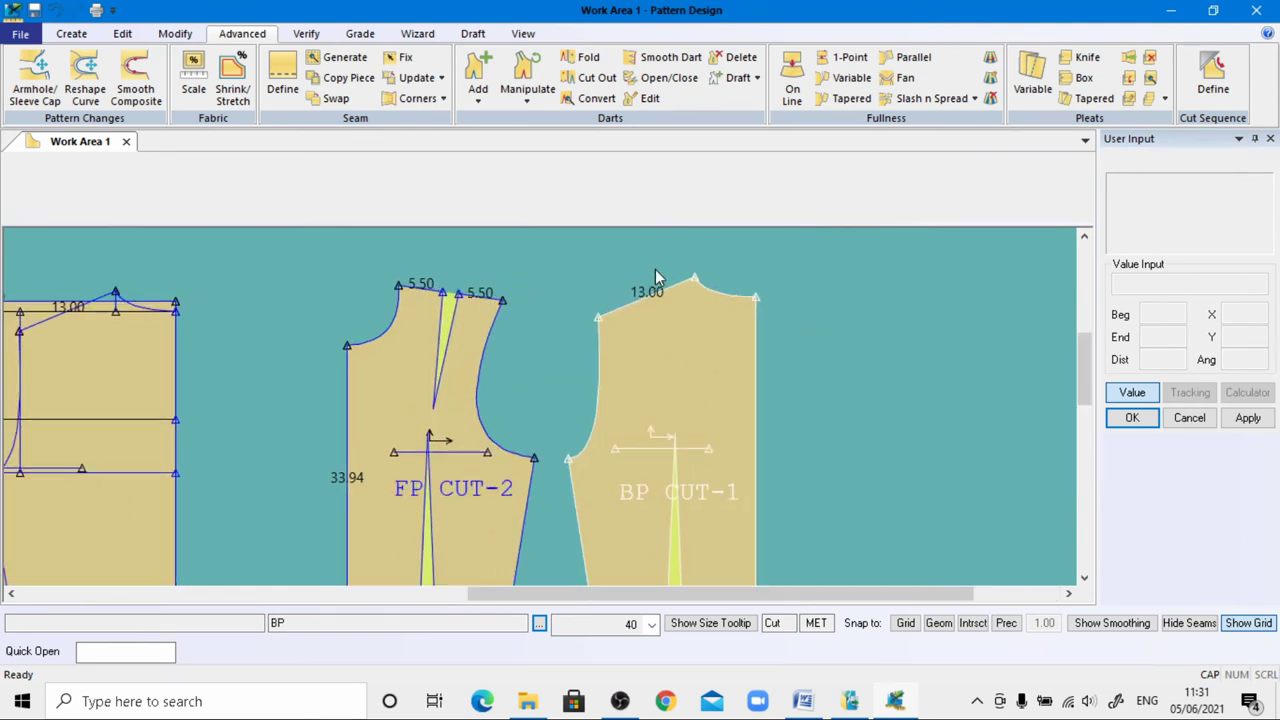
{"action": "scroll", "coordinate": [670, 305], "scroll_direction": "up", "scroll_amount": 2}
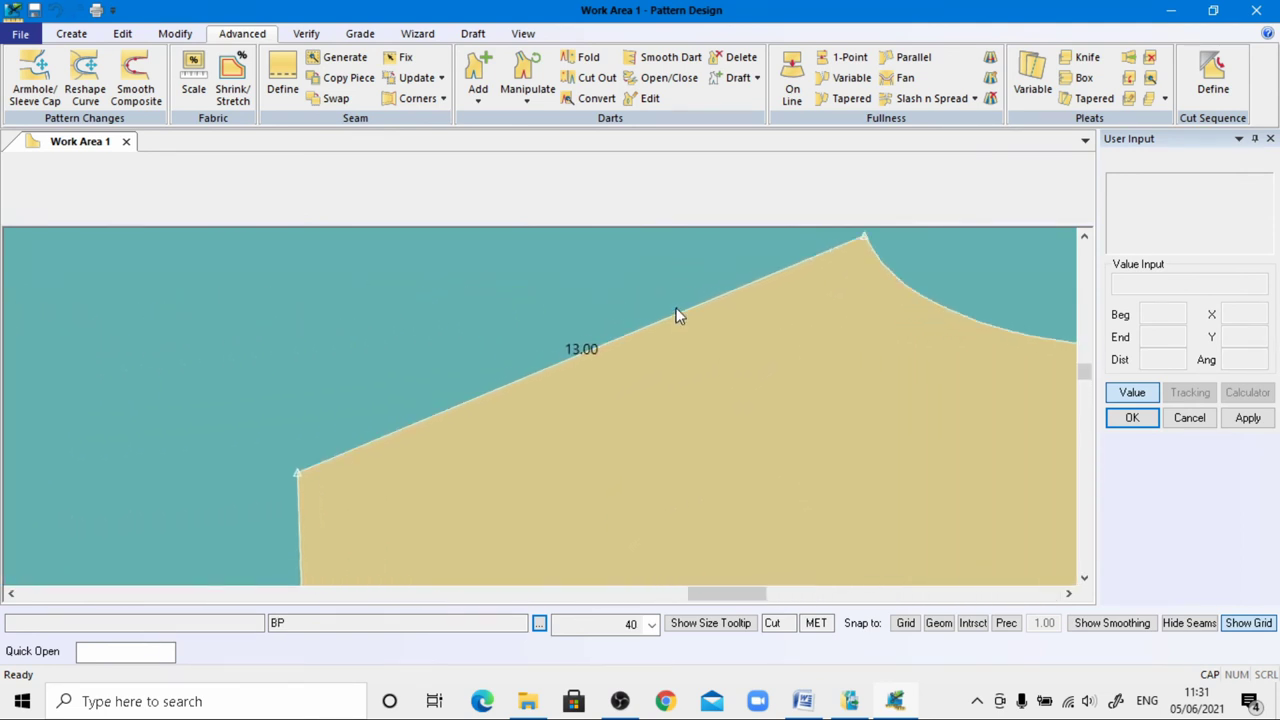
{"action": "scroll", "coordinate": [677, 317], "scroll_direction": "down", "scroll_amount": 4}
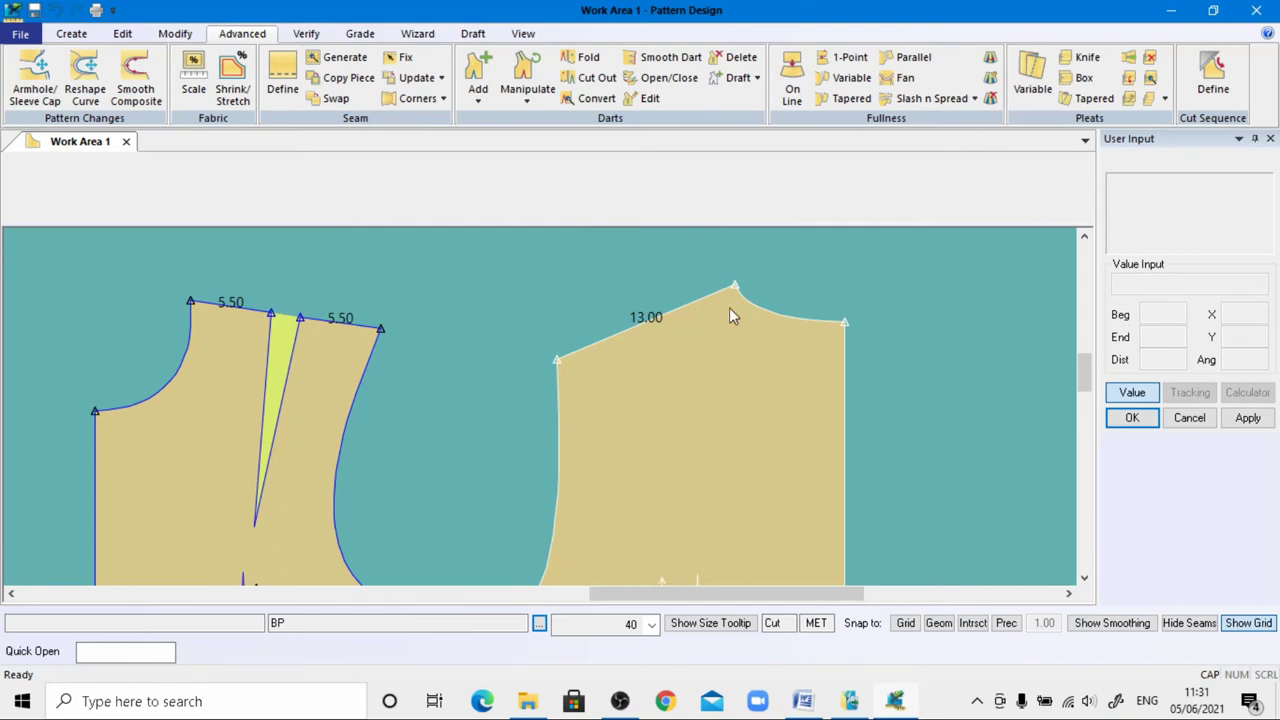
{"action": "left_click", "coordinate": [478, 70]}
{"action": "left_click", "coordinate": [655, 320]}
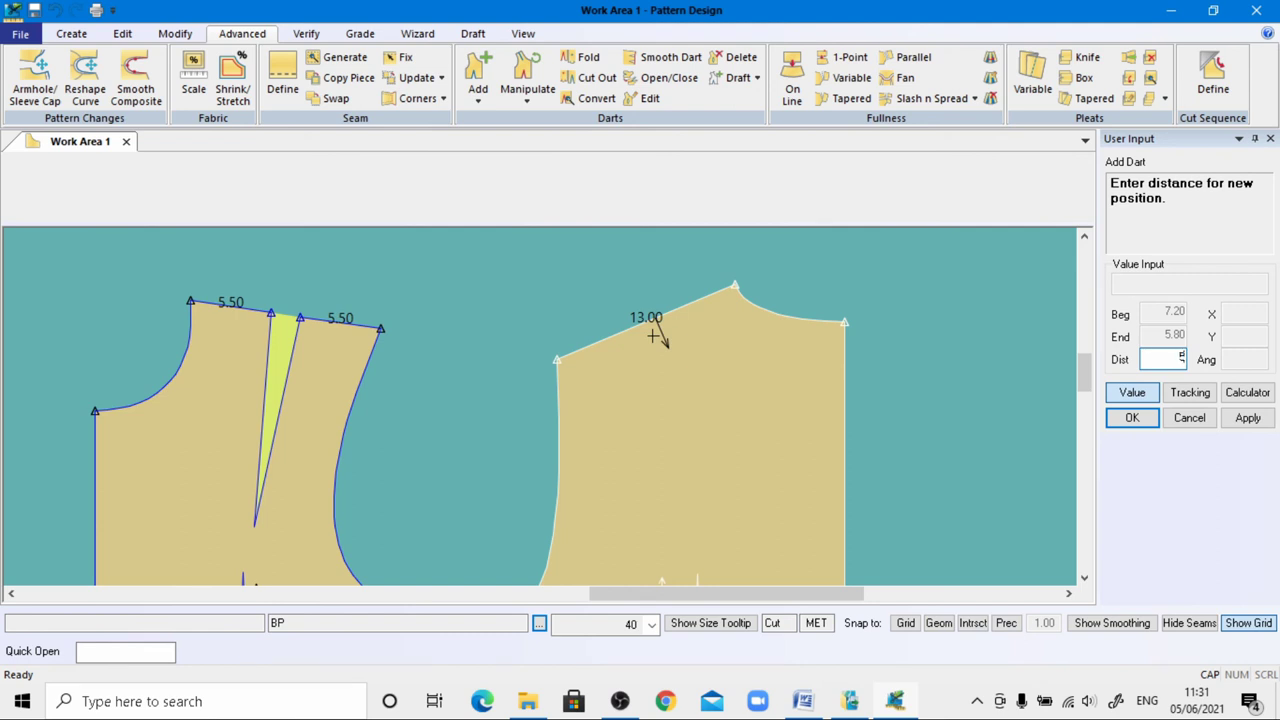
{"action": "left_click", "coordinate": [1131, 418]}
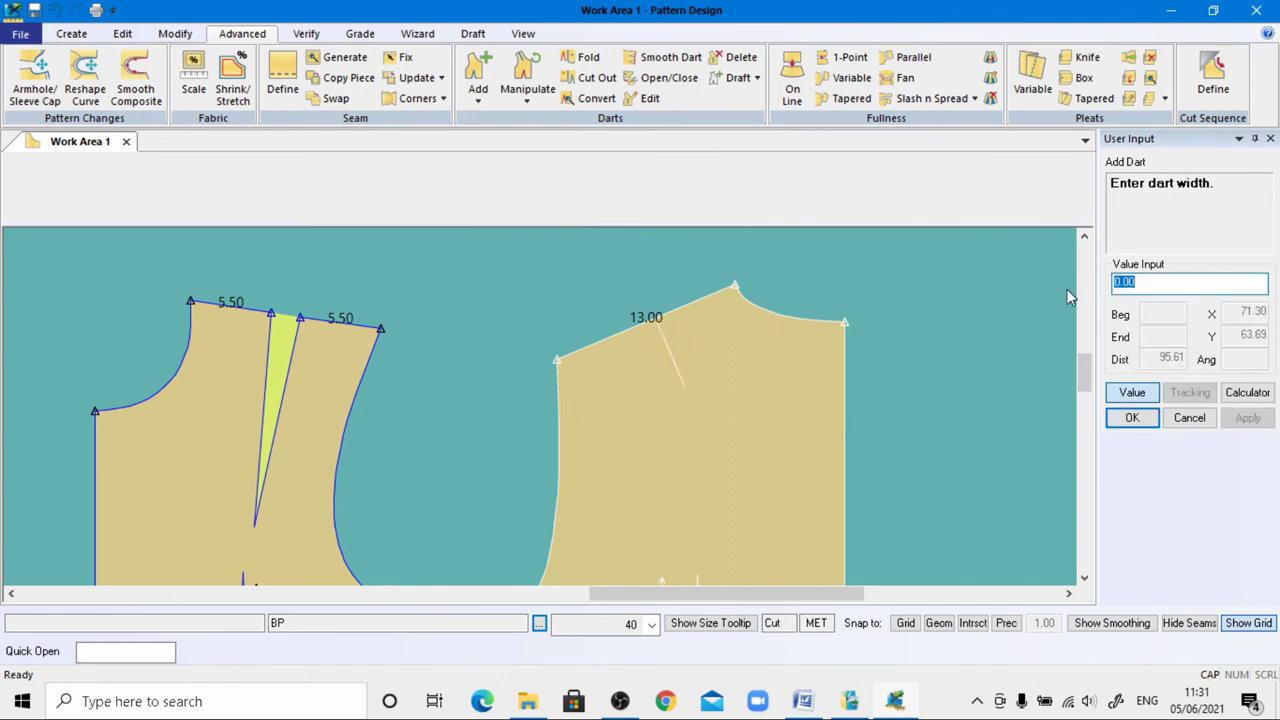
{"action": "type", "text": "2"}
{"action": "key", "text": "Return"}
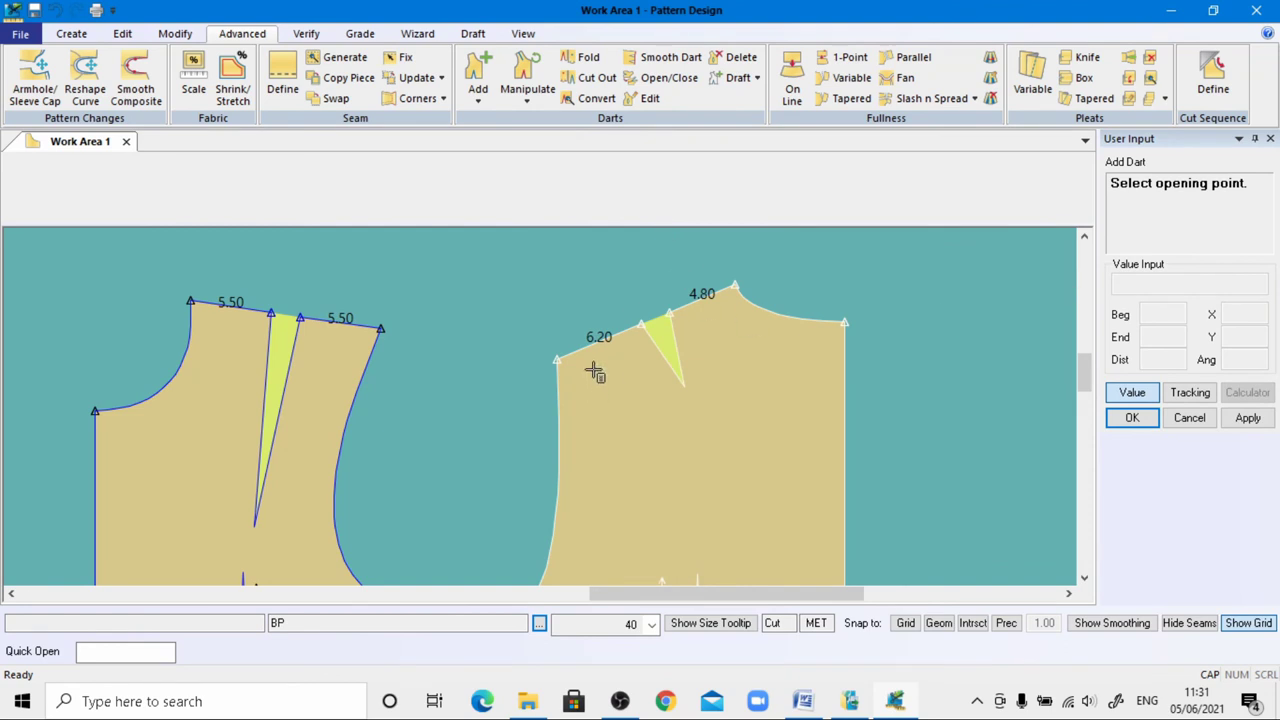
{"action": "right_click", "coordinate": [585, 284]}
{"action": "scroll", "coordinate": [532, 318], "scroll_direction": "down", "scroll_amount": 2}
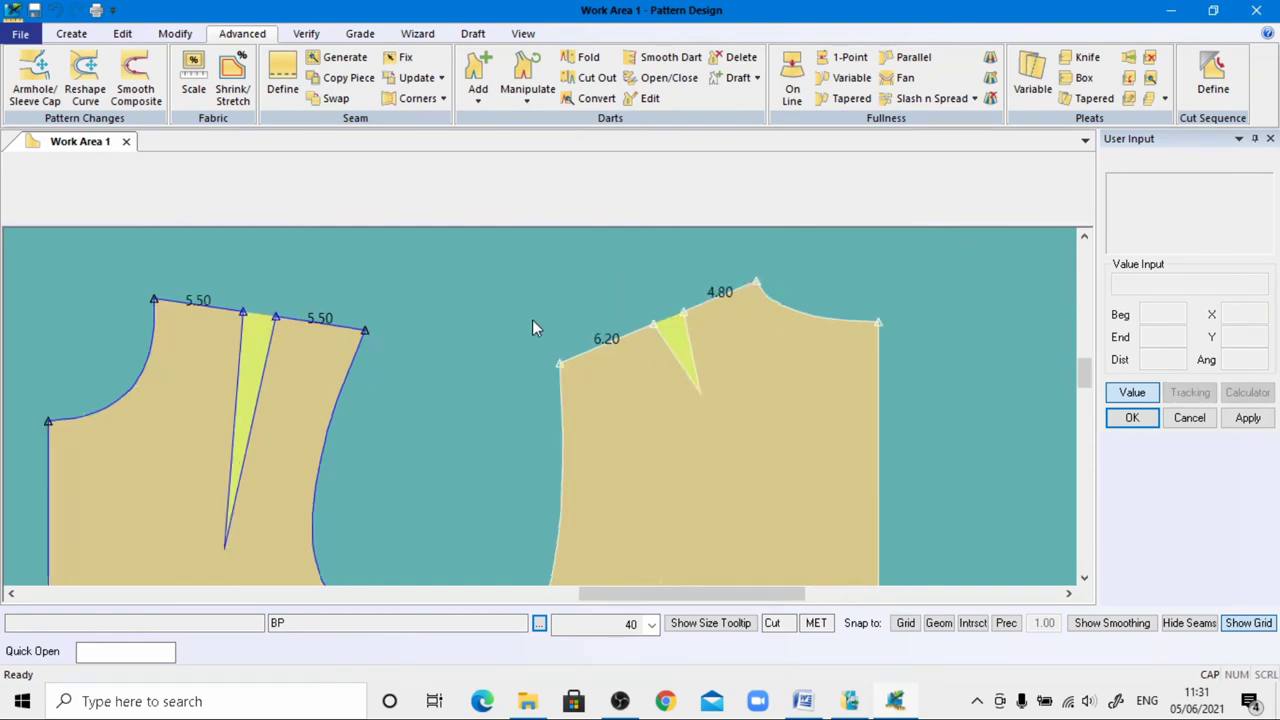
{"action": "scroll", "coordinate": [532, 318], "scroll_direction": "down", "scroll_amount": 3}
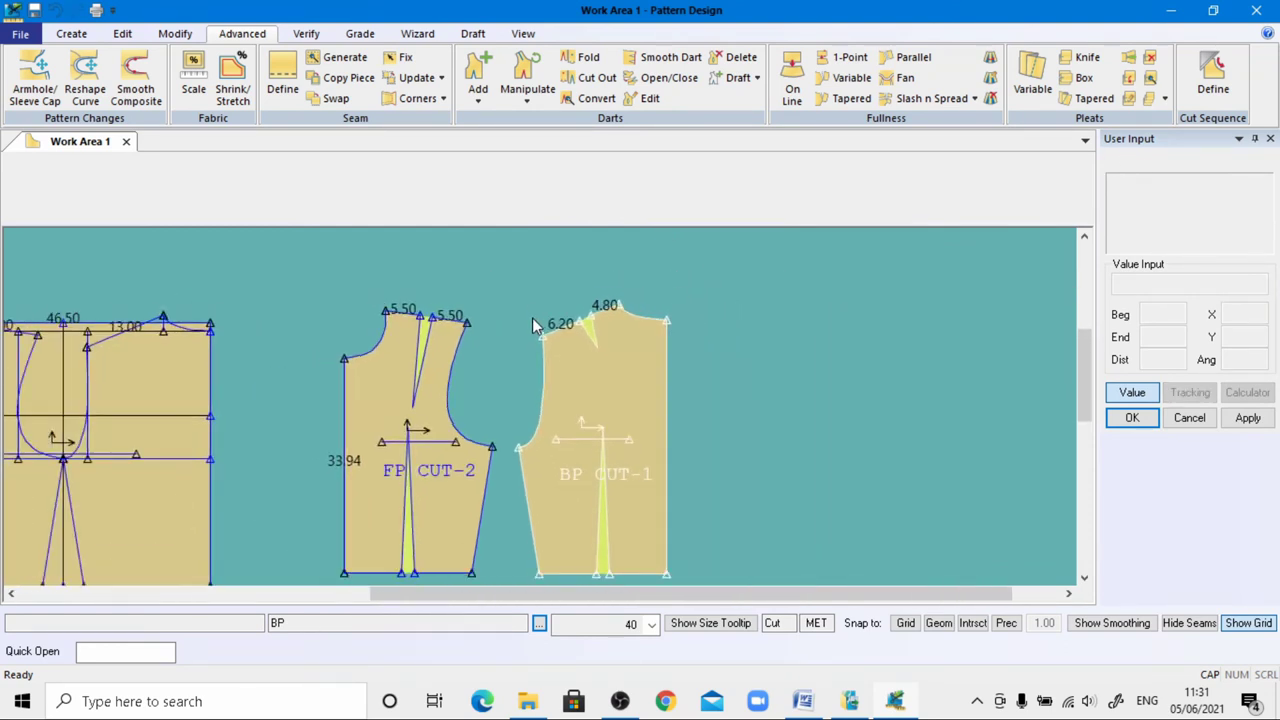
Reposition the front and back pieces side by side, clear of the bodice draft, with a small gap between them
{"action": "right_click", "coordinate": [531, 379]}
{"action": "left_click", "coordinate": [474, 357]}
{"action": "left_click_drag", "start_coordinate": [474, 357], "coordinate": [458, 349]}
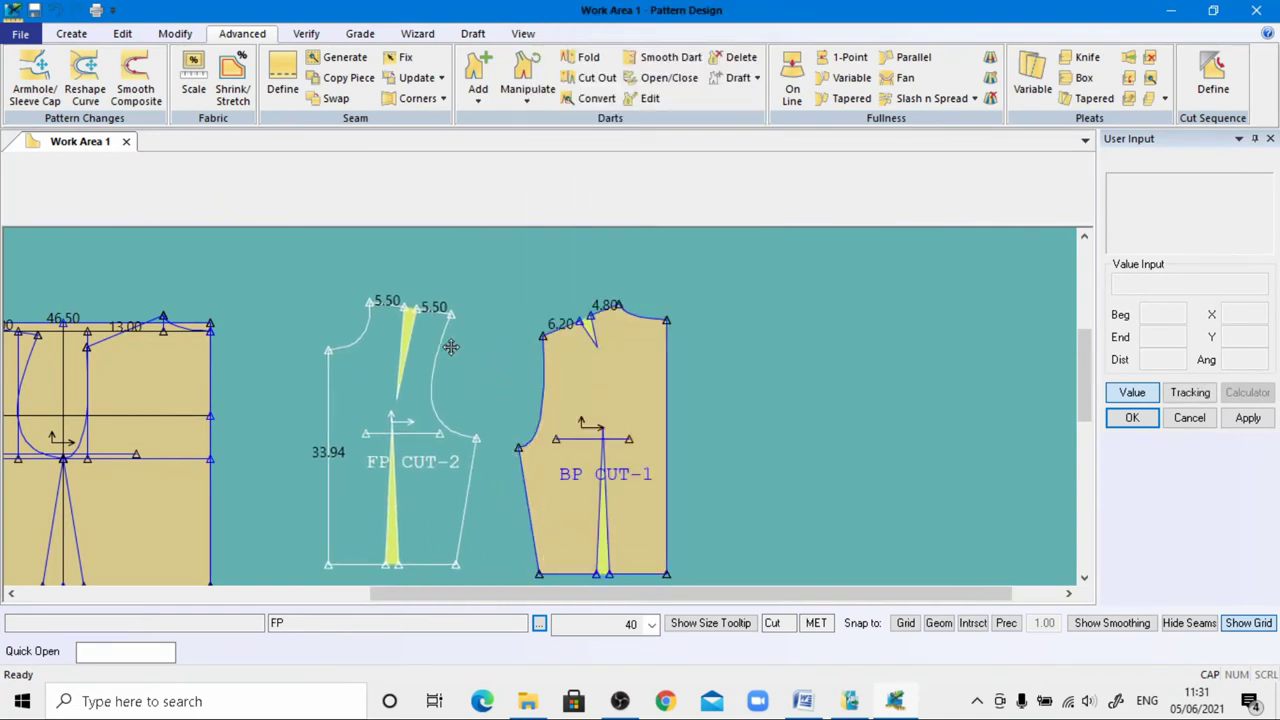
{"action": "left_click_drag", "start_coordinate": [587, 402], "coordinate": [657, 374]}
{"action": "left_click_drag", "start_coordinate": [360, 418], "coordinate": [450, 390]}
{"action": "left_click_drag", "start_coordinate": [675, 435], "coordinate": [661, 402]}
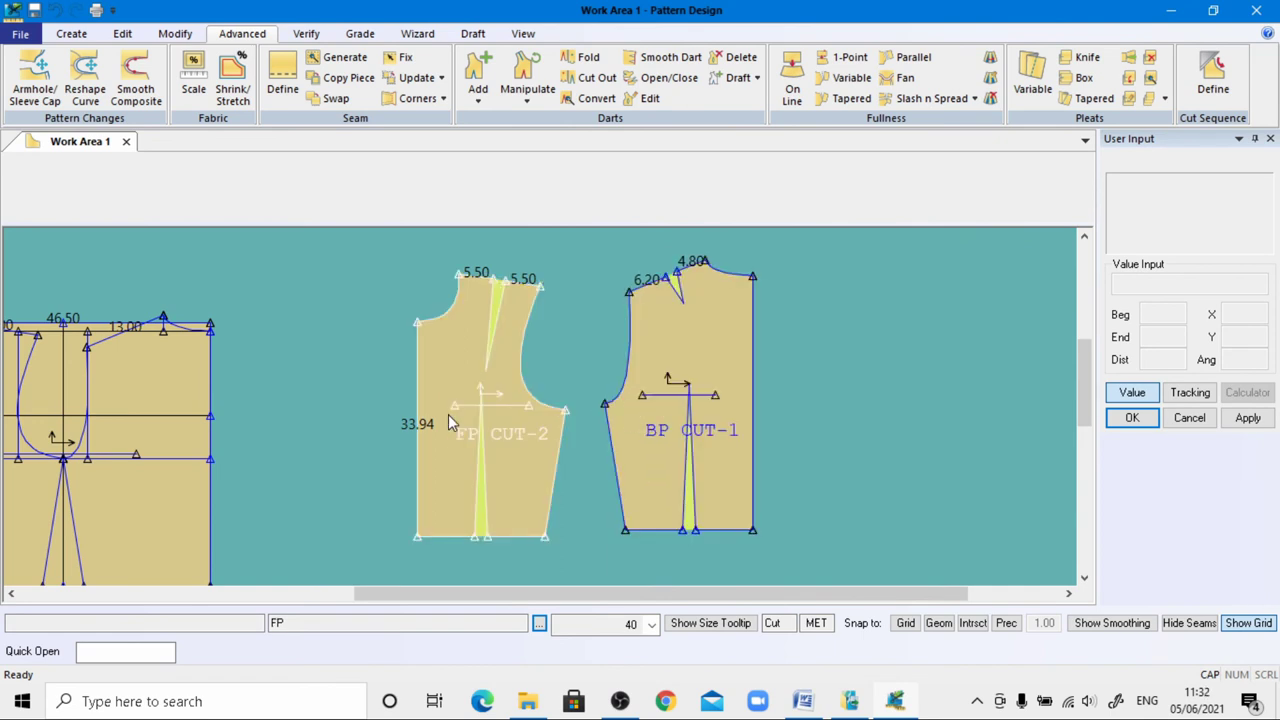
{"action": "left_click", "coordinate": [448, 418]}
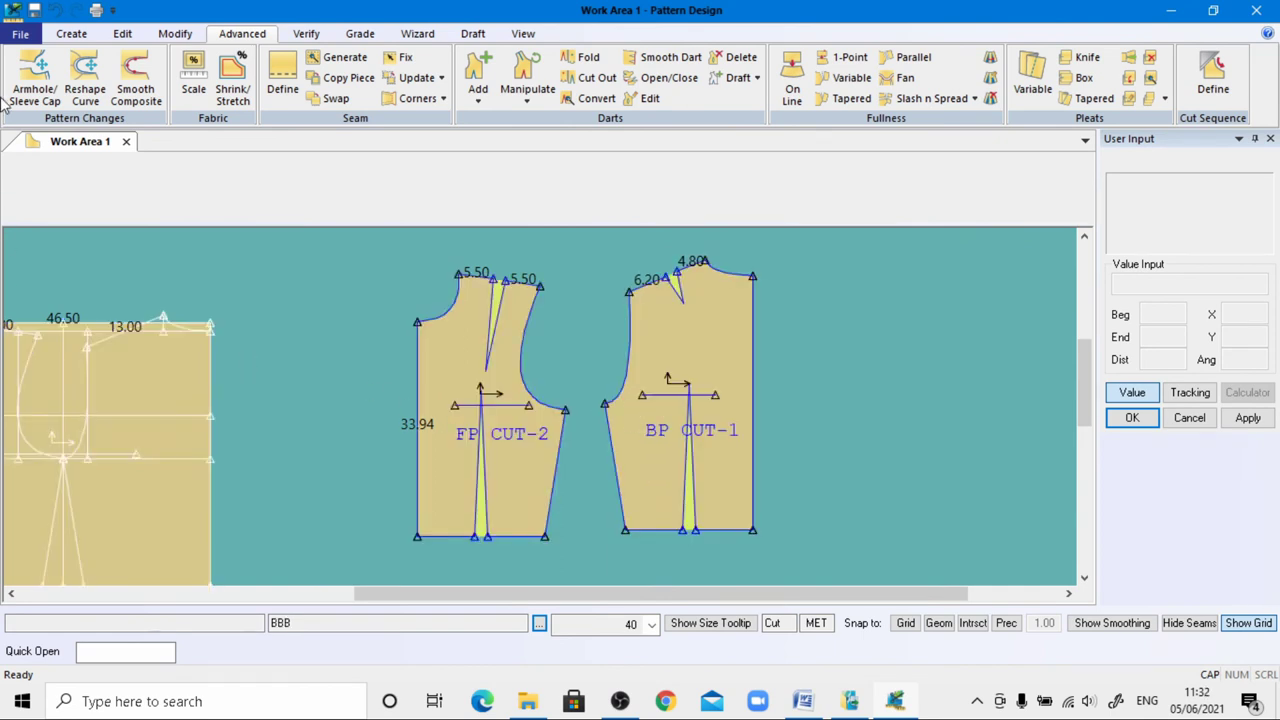
Save the front piece as FP in the BBB storage area, accepting the loss of its smart dart objects
{"action": "left_click", "coordinate": [20, 34]}
{"action": "left_click", "coordinate": [64, 167]}
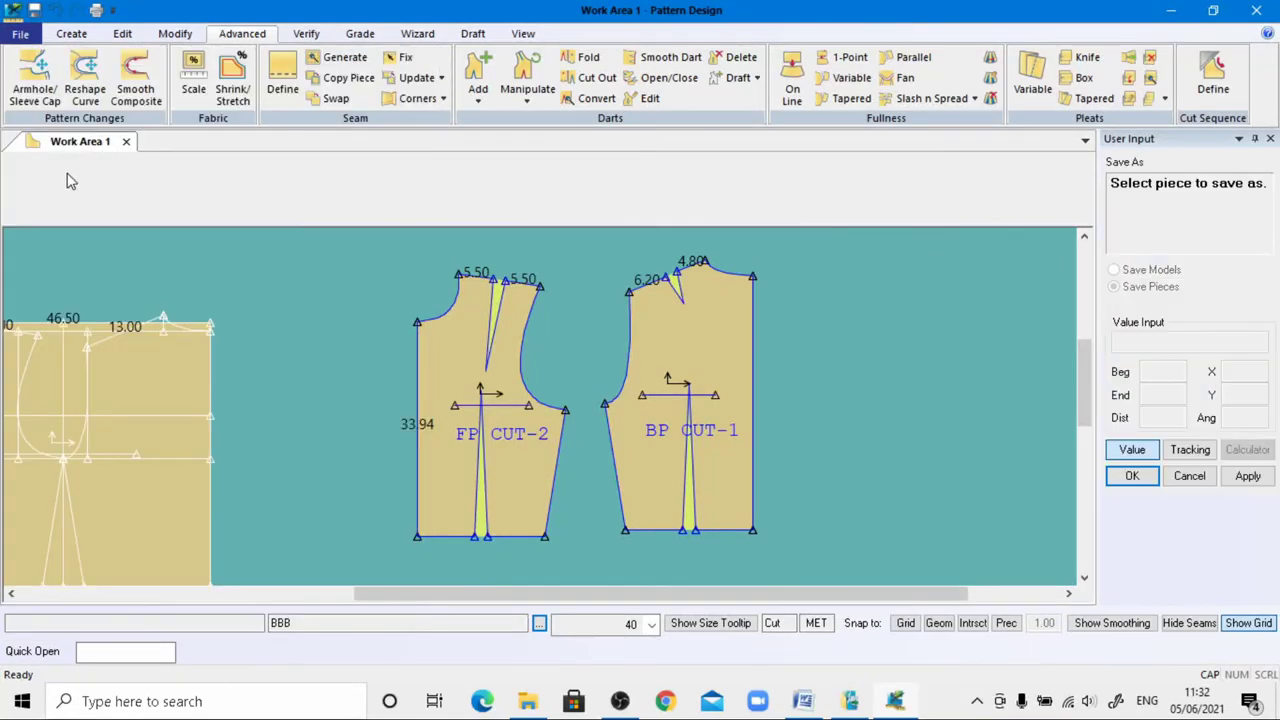
{"action": "left_click", "coordinate": [460, 396]}
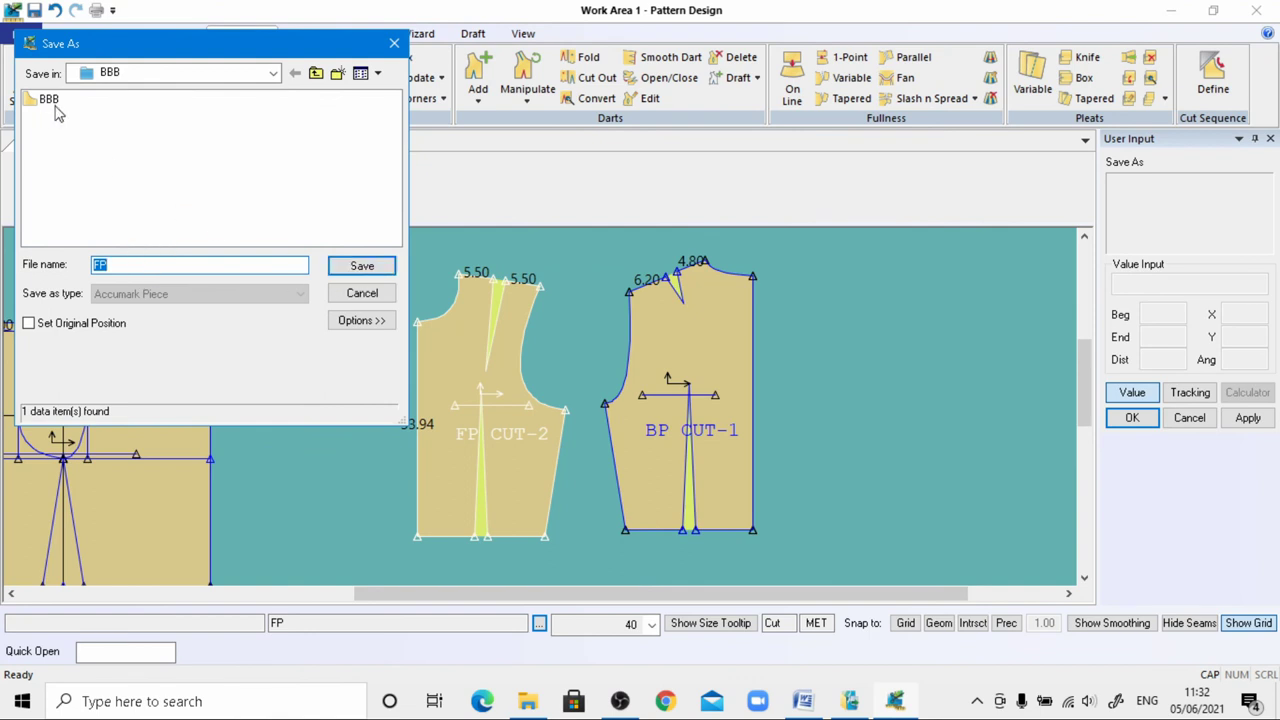
{"action": "left_click", "coordinate": [361, 266]}
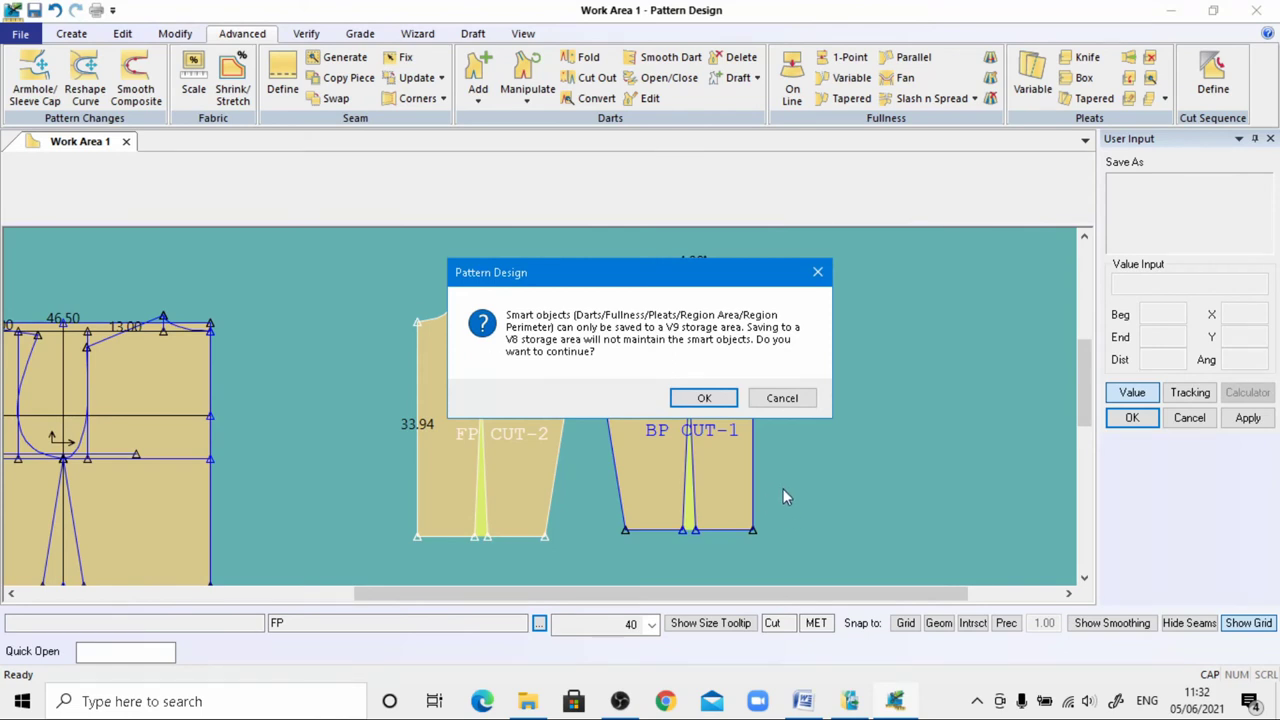
{"action": "left_click", "coordinate": [704, 398]}
Save the back piece as BP in the BBB storage area, accepting the loss of its smart dart objects
{"action": "left_click", "coordinate": [672, 410]}
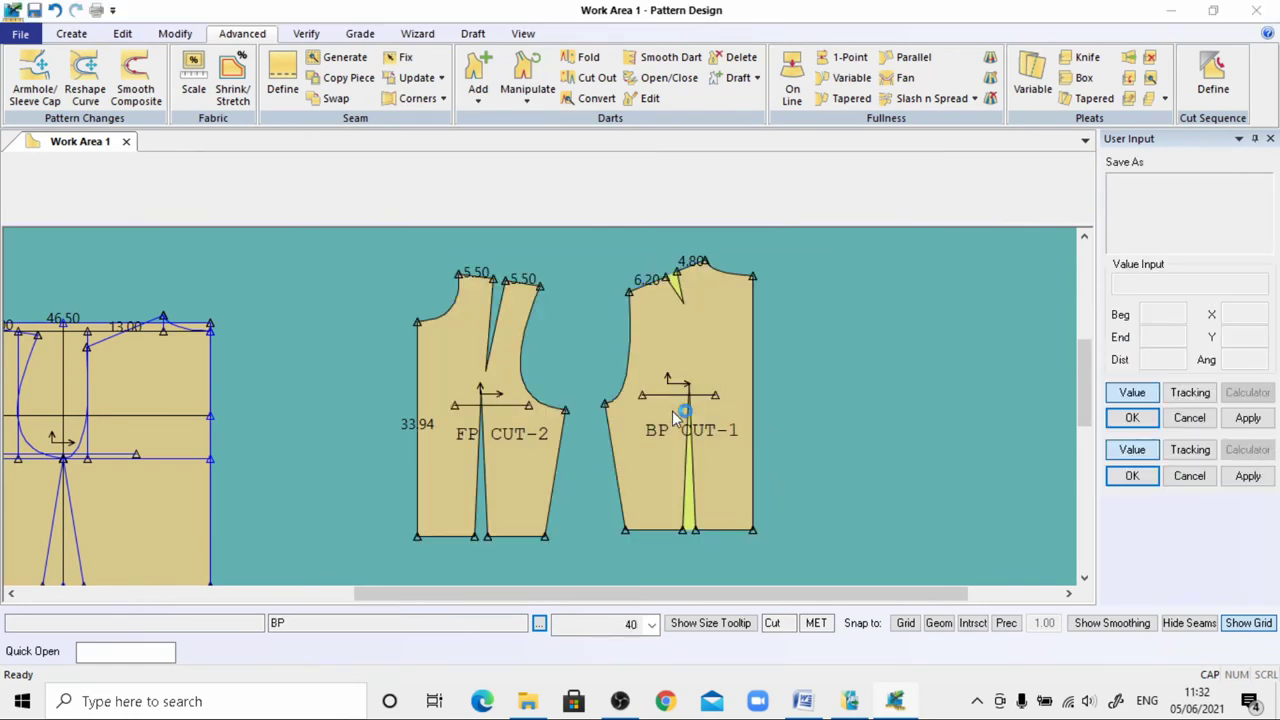
{"action": "left_click", "coordinate": [345, 262]}
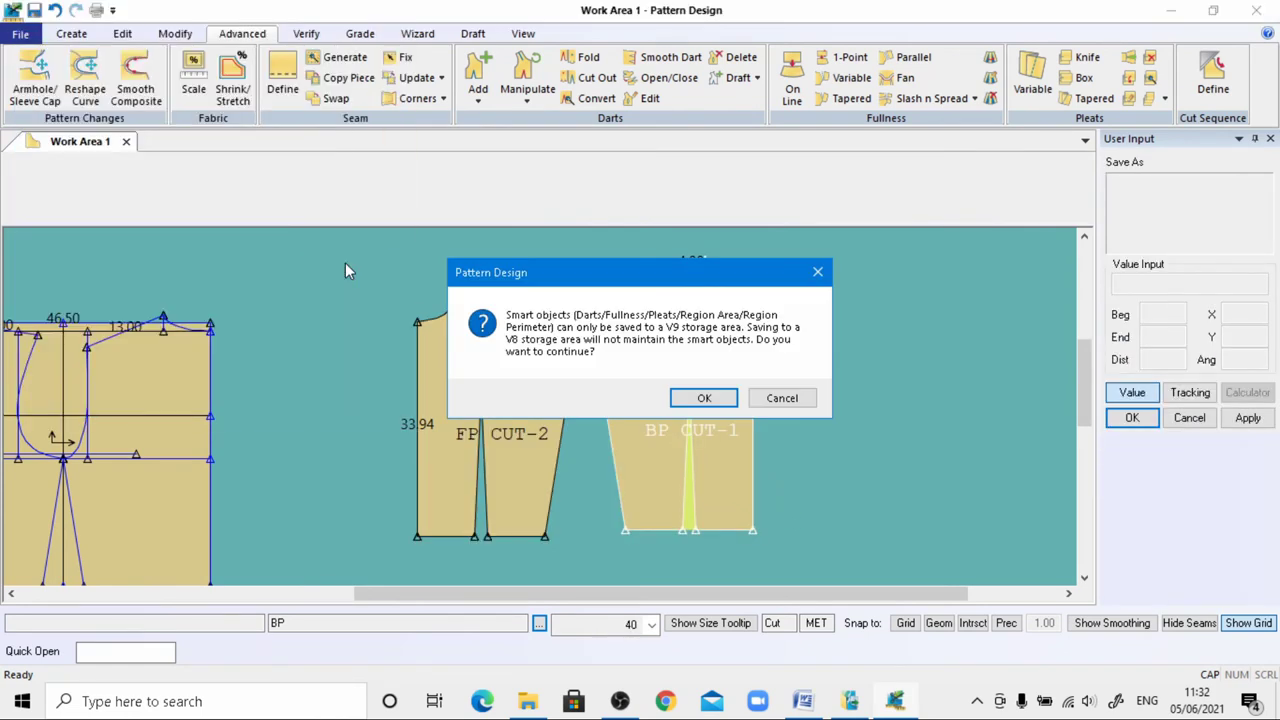
{"action": "left_click", "coordinate": [704, 398]}
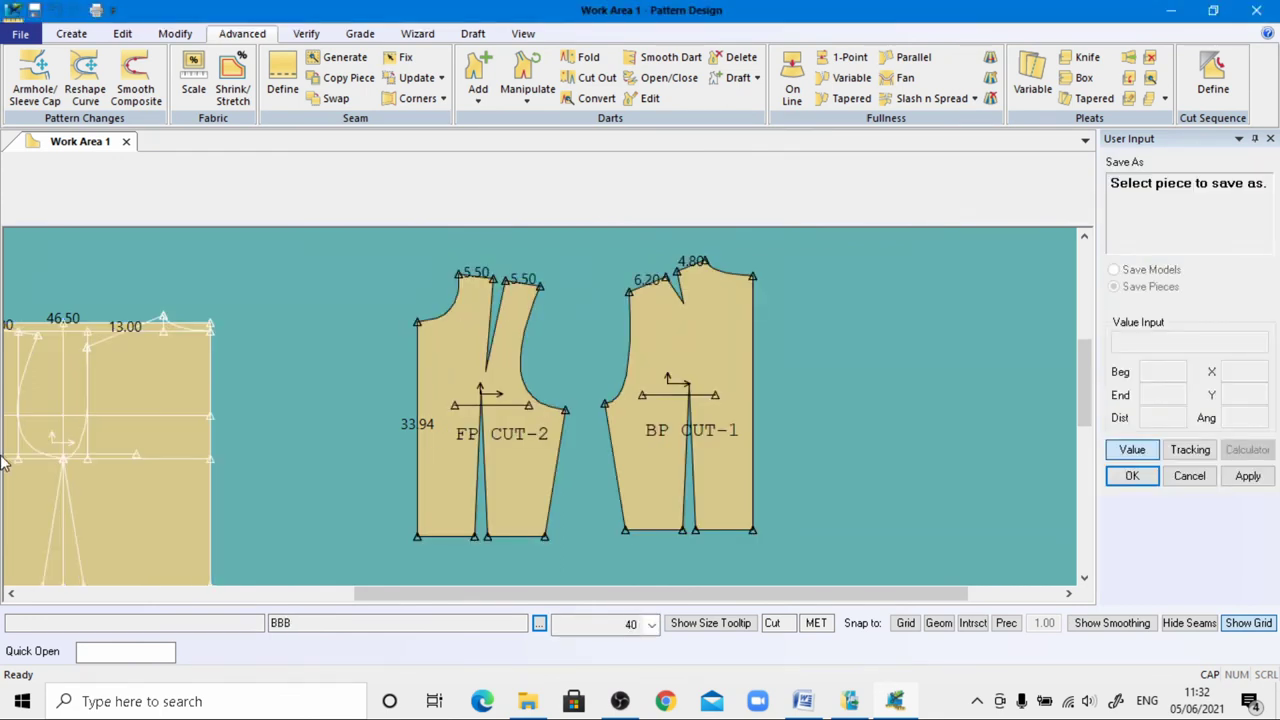
Save the original bodice draft as BBB, overwriting the existing piece in the BBB storage area
{"action": "left_click", "coordinate": [158, 412]}
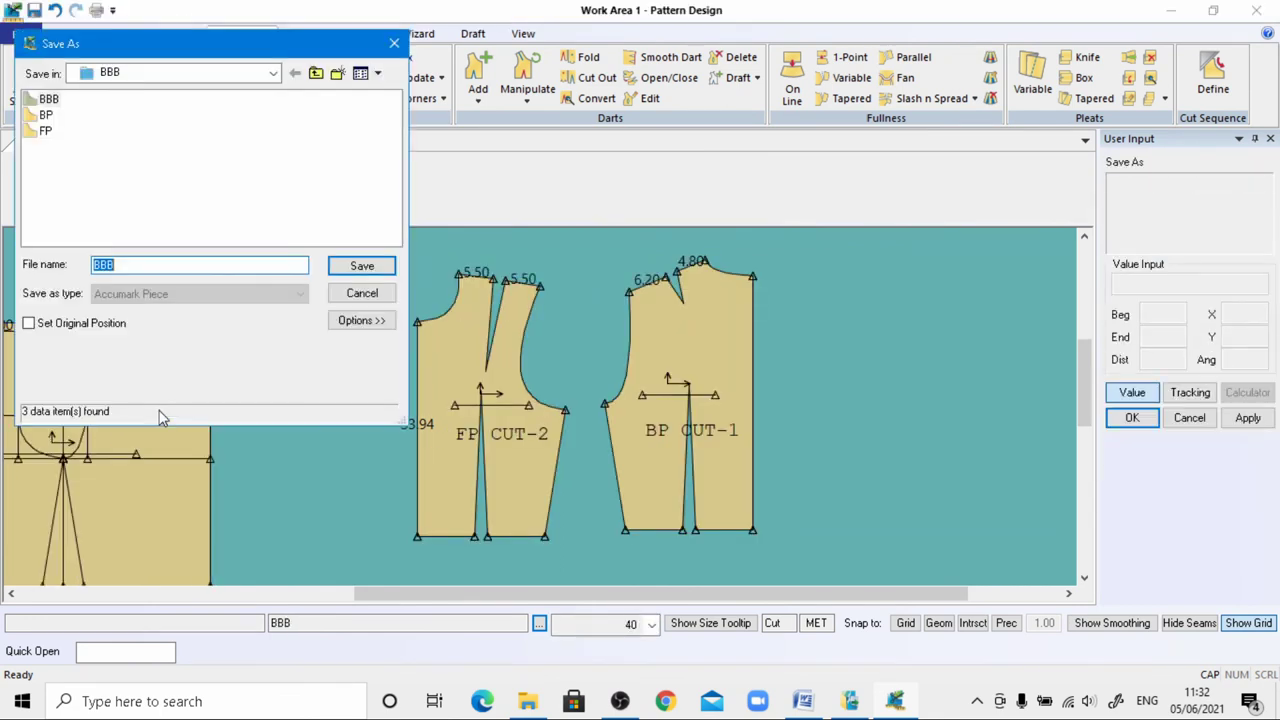
{"action": "left_click", "coordinate": [366, 268]}
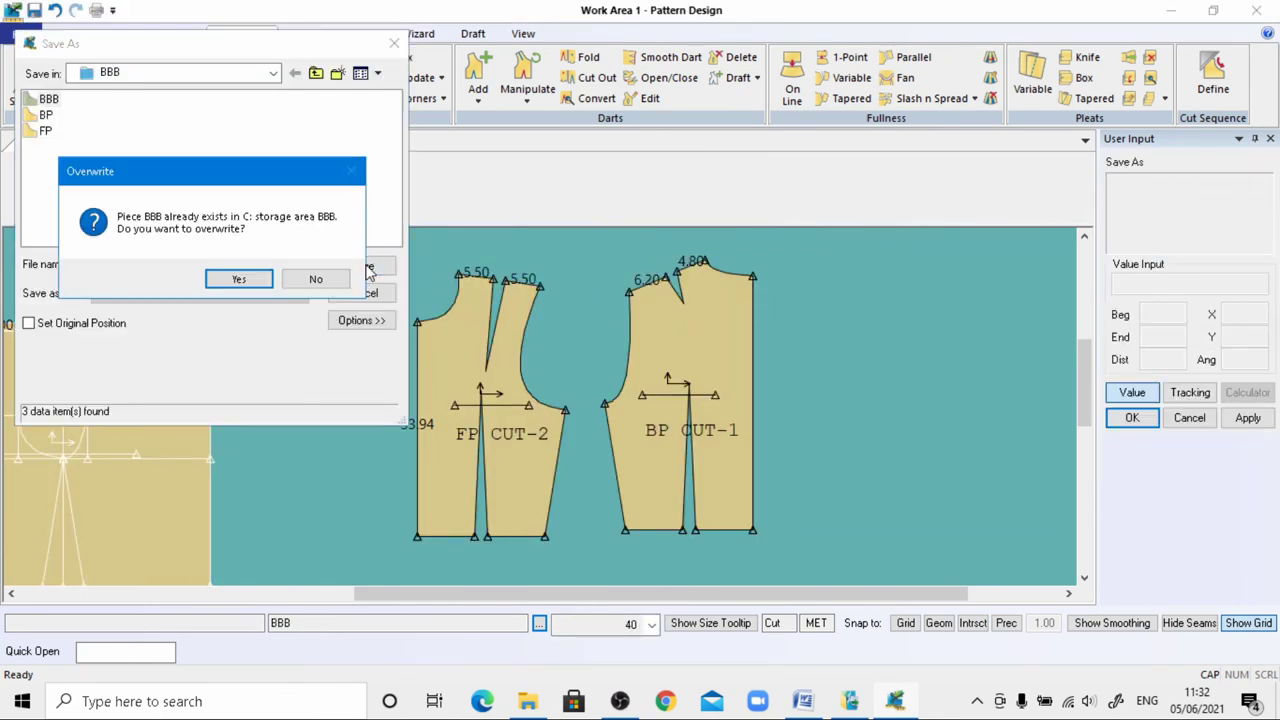
{"action": "left_click", "coordinate": [239, 279]}
{"action": "right_click", "coordinate": [270, 303]}
{"action": "left_click", "coordinate": [327, 313]}
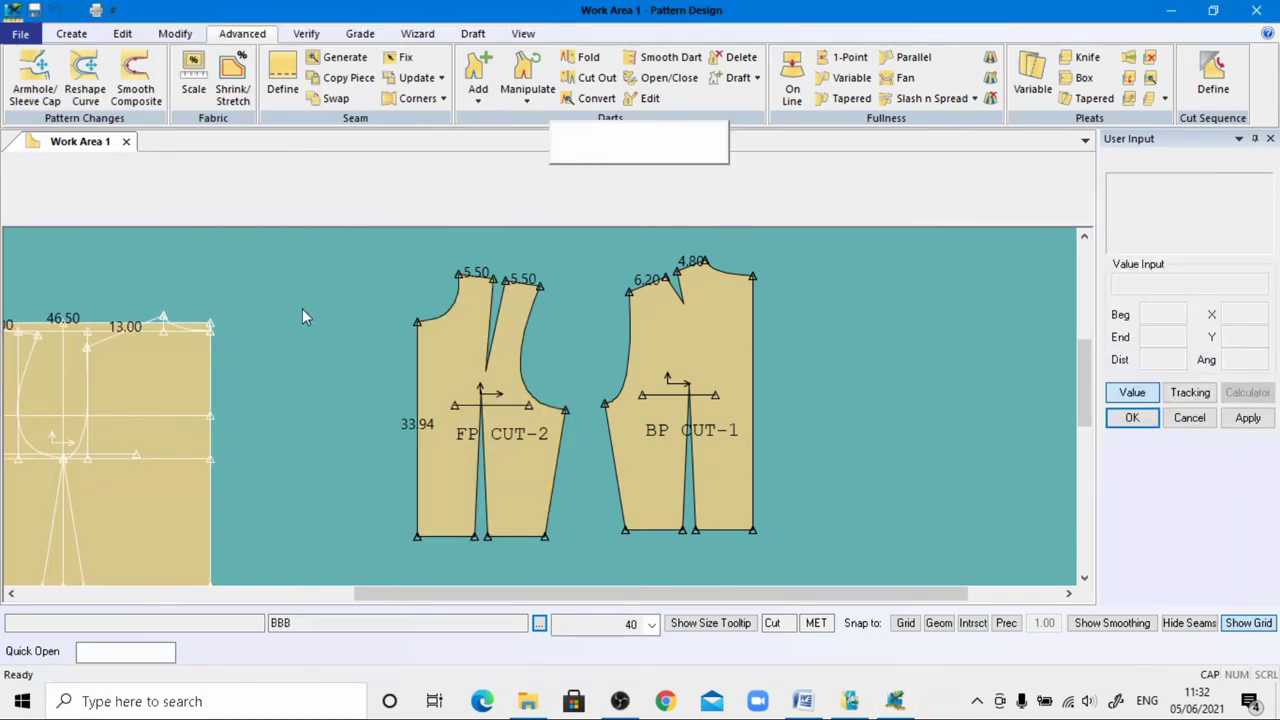